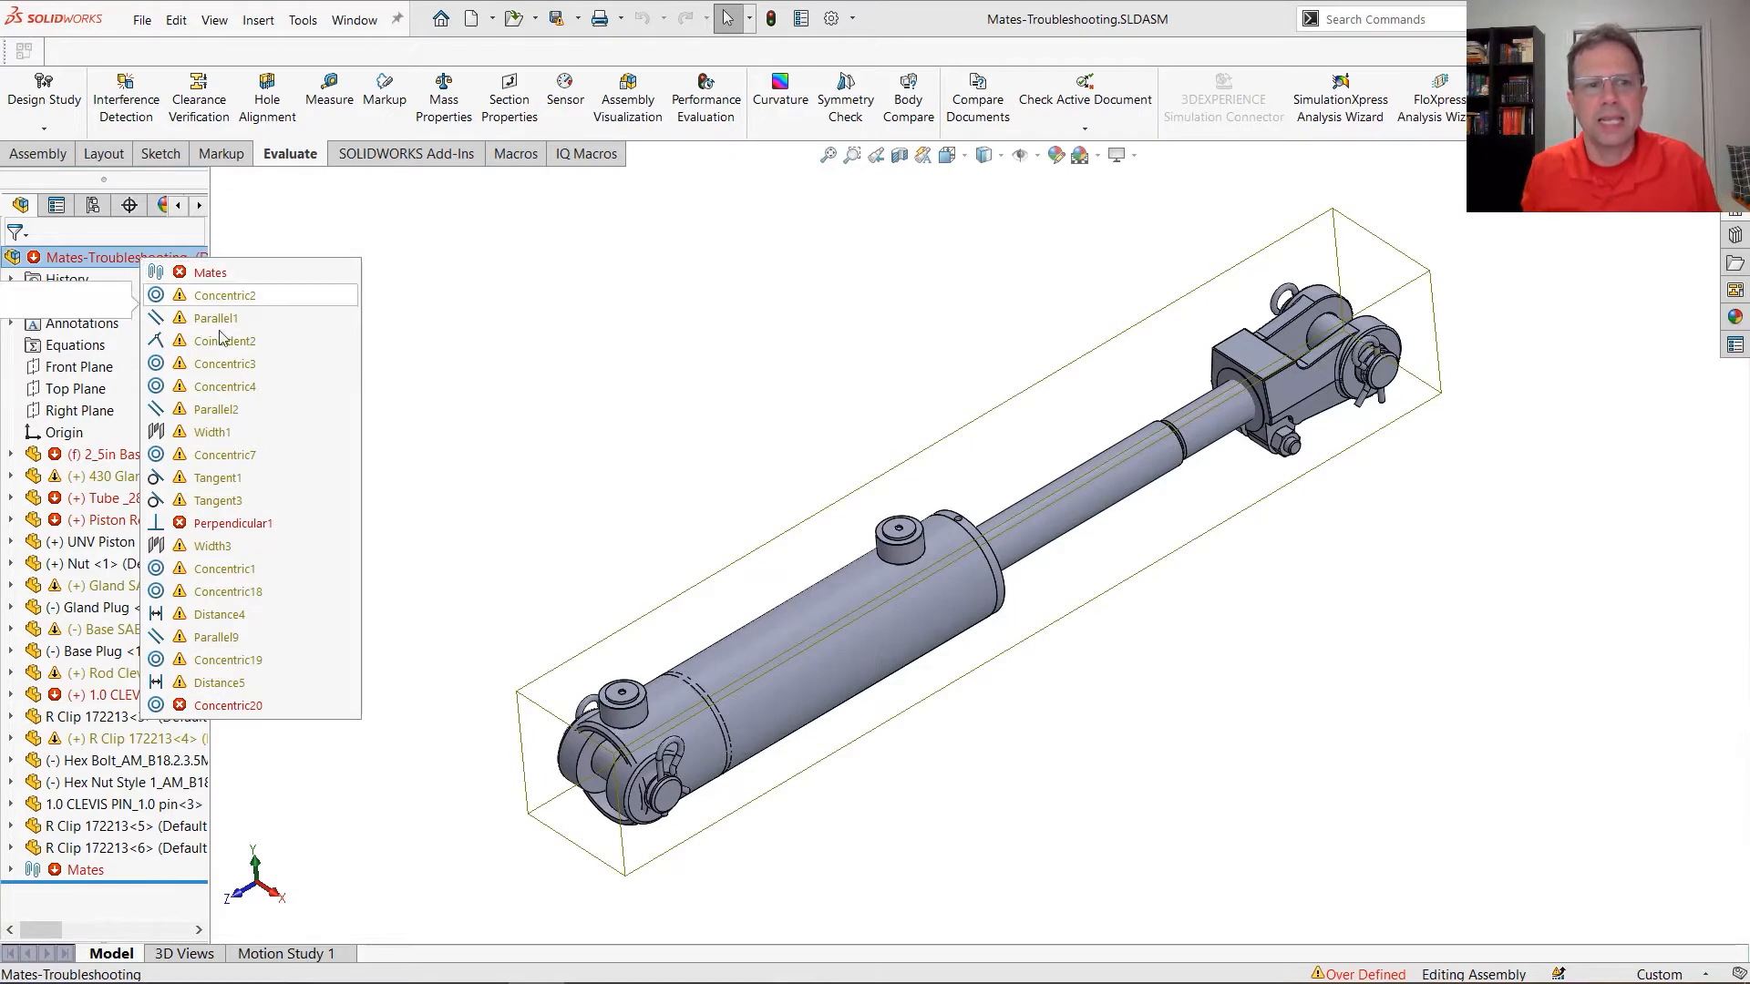
Locate the failing Perpendicular1 mate in the feature tree from the assembly's error list and widen the tree to read its entry
mouse_move(279, 535)
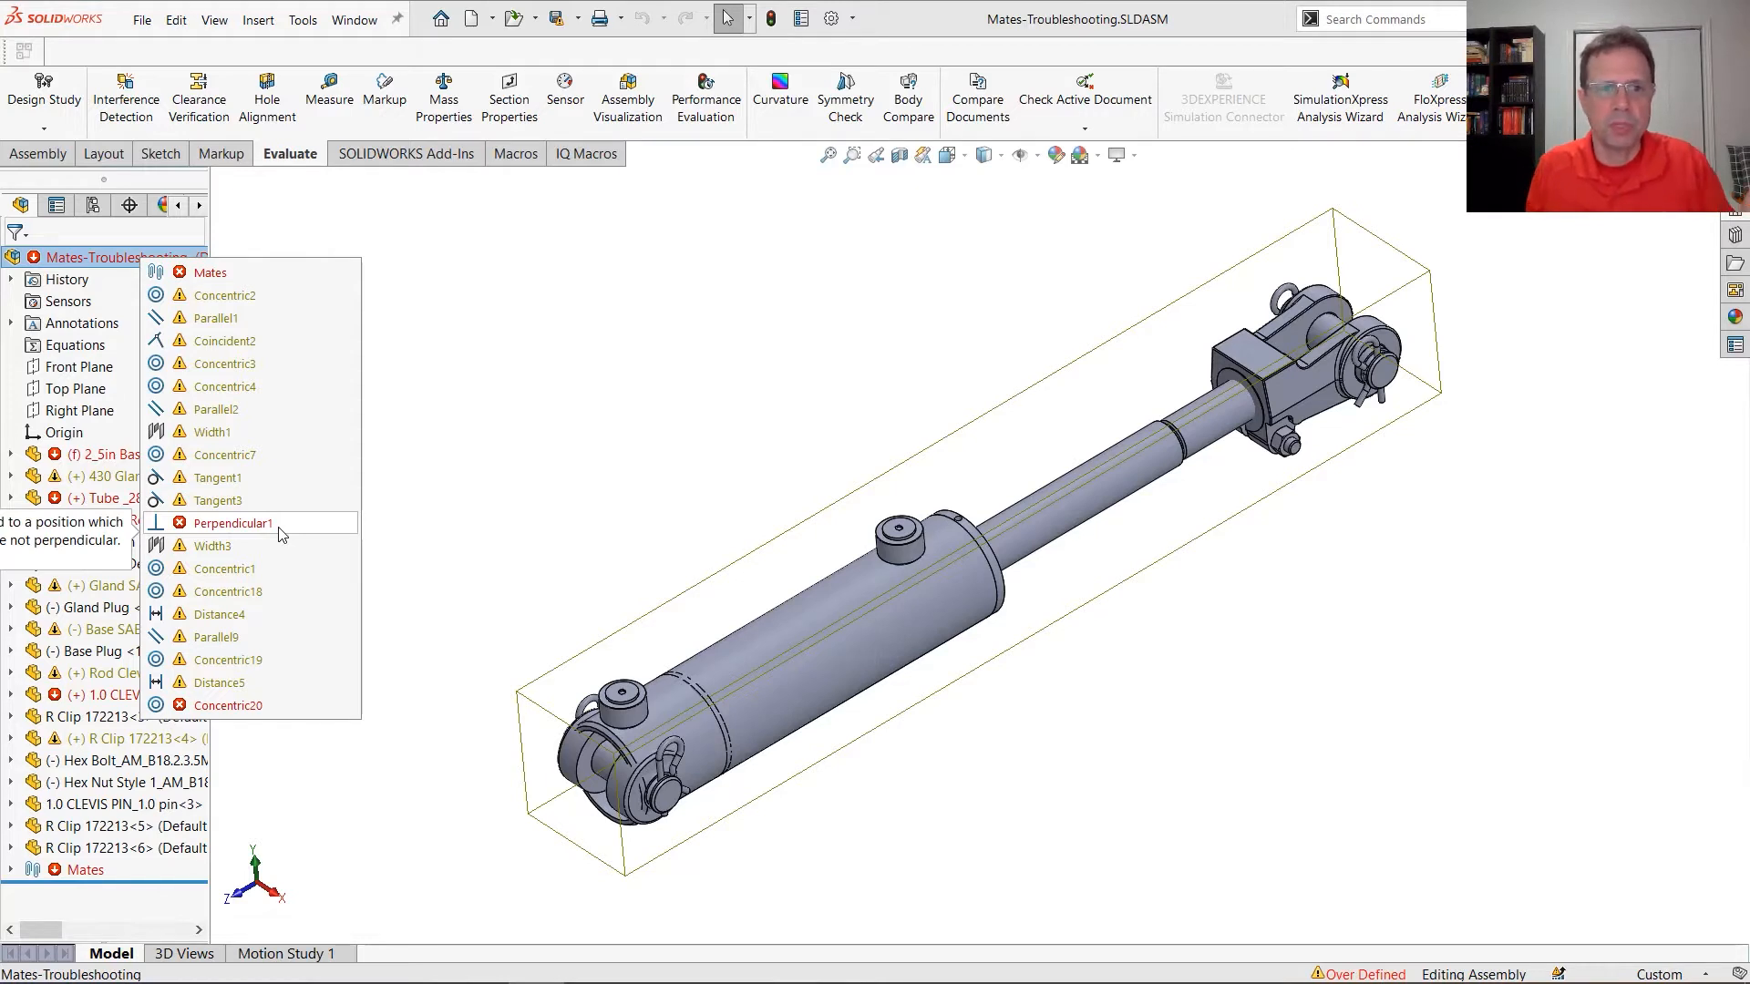
click(280, 534)
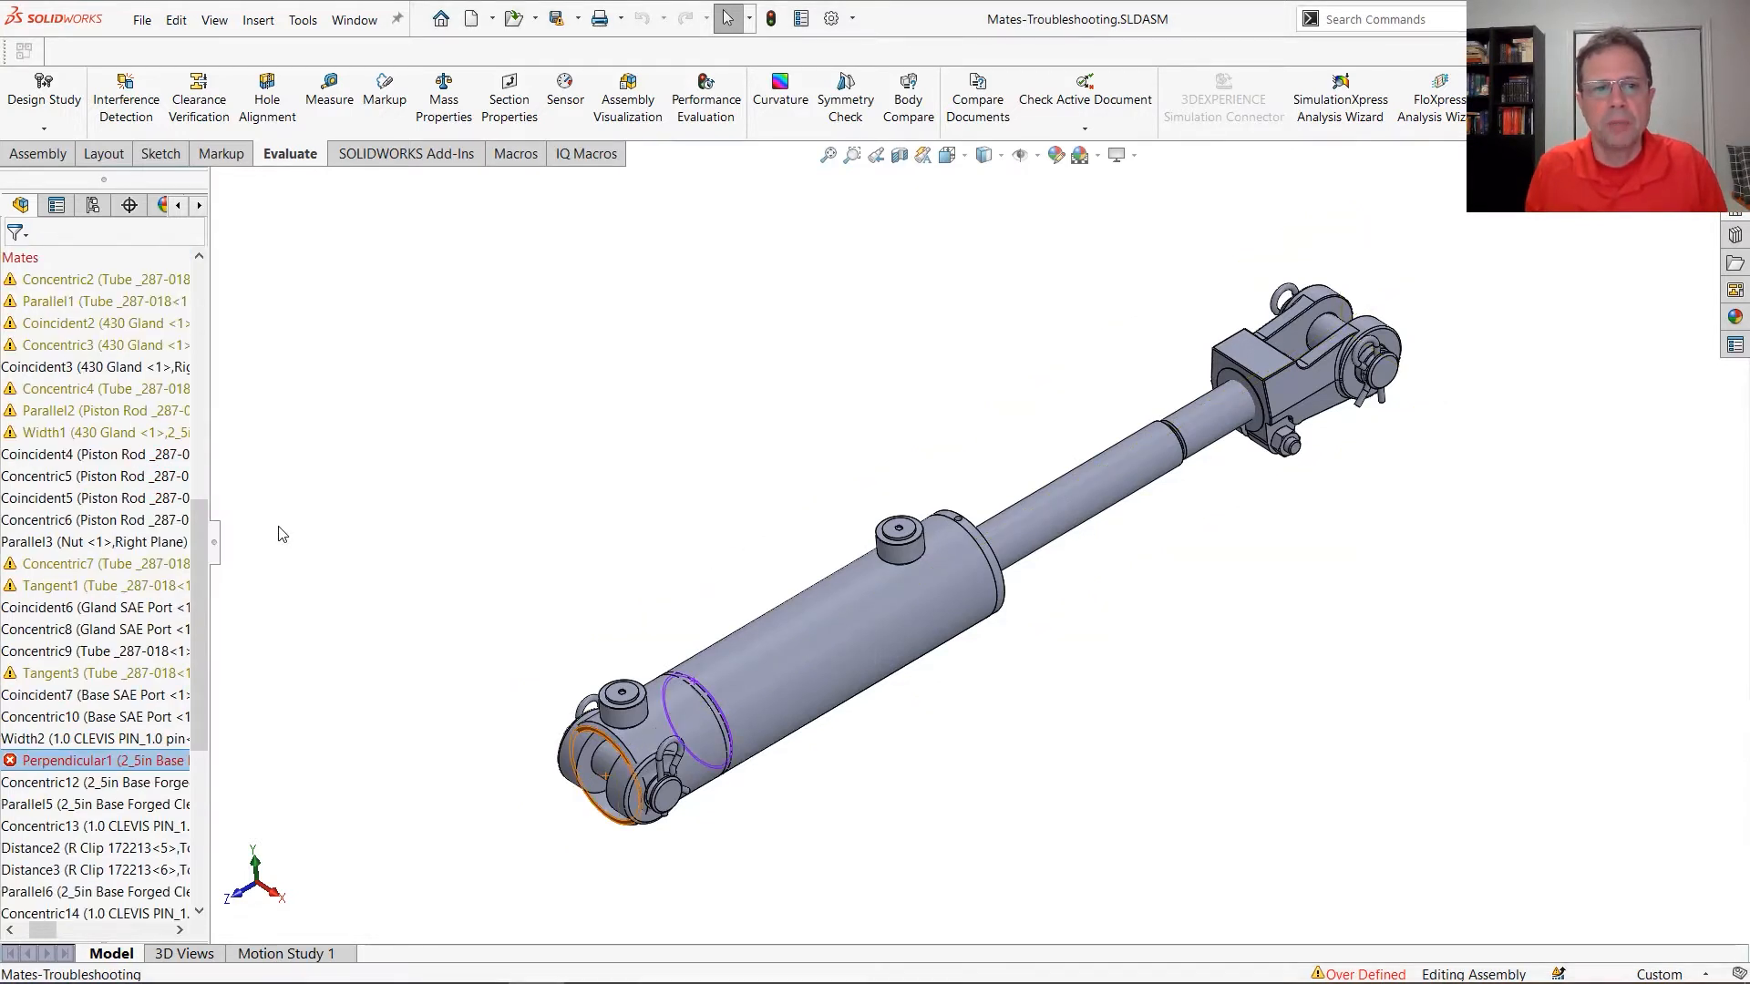
drag(211, 733, 399, 720)
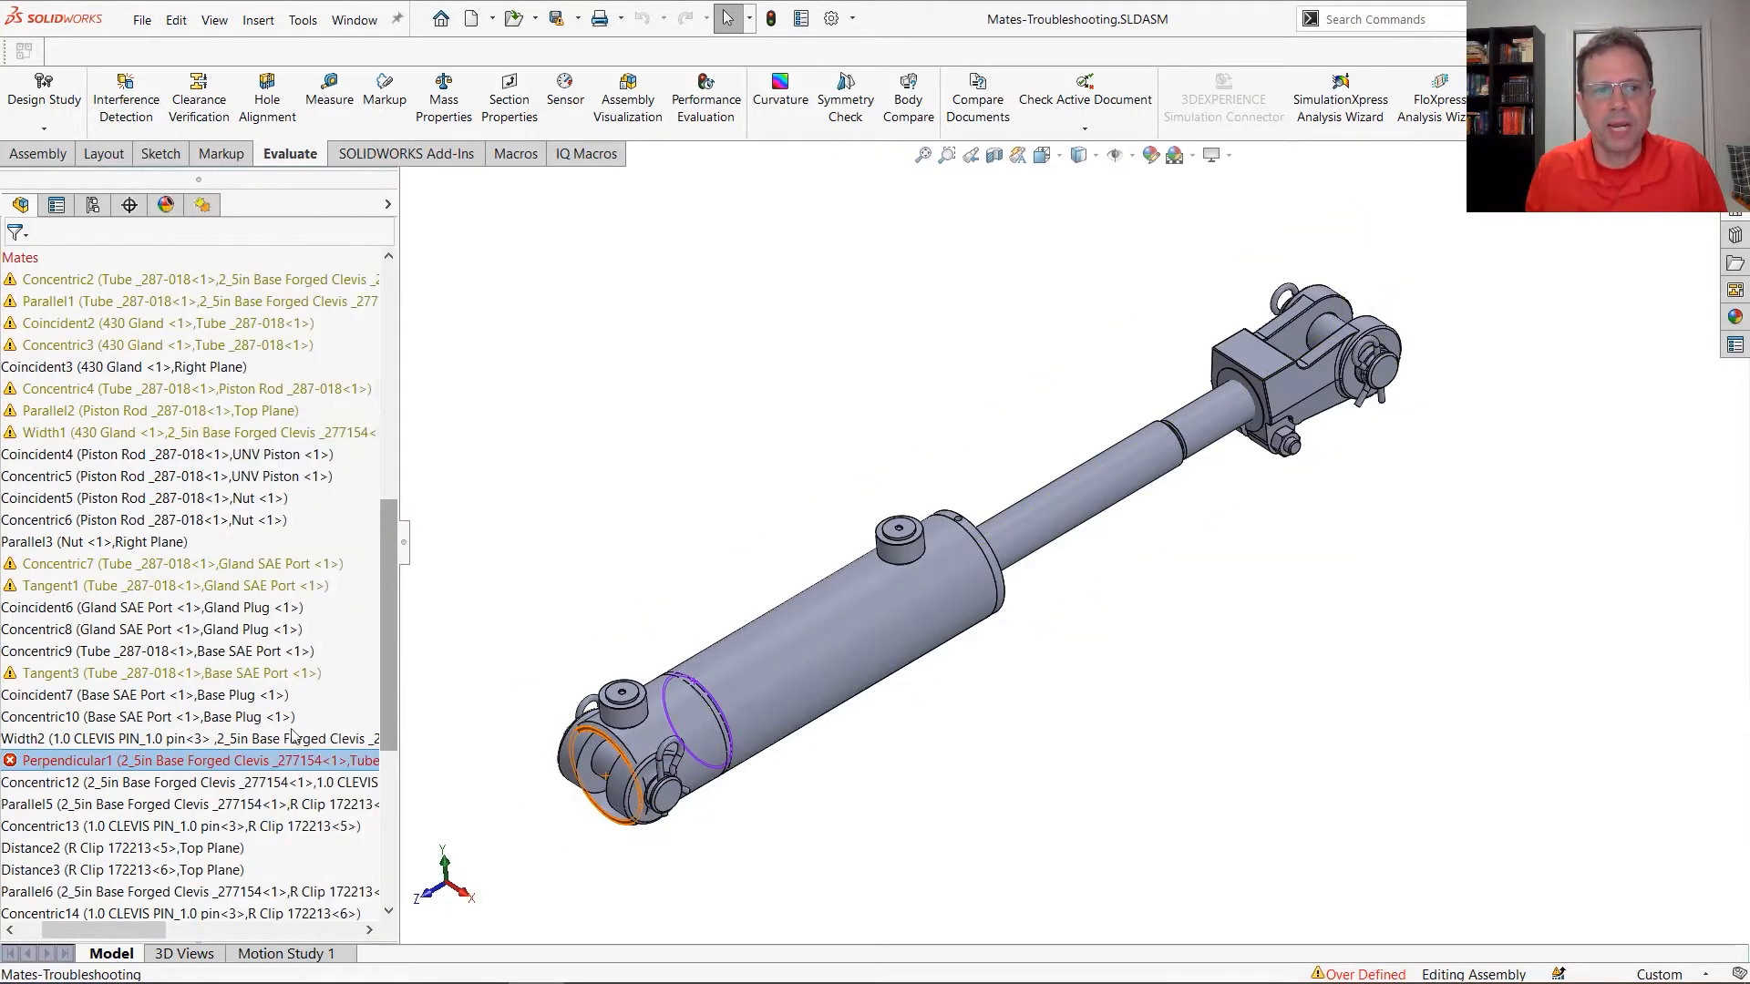
drag(133, 924, 58, 932)
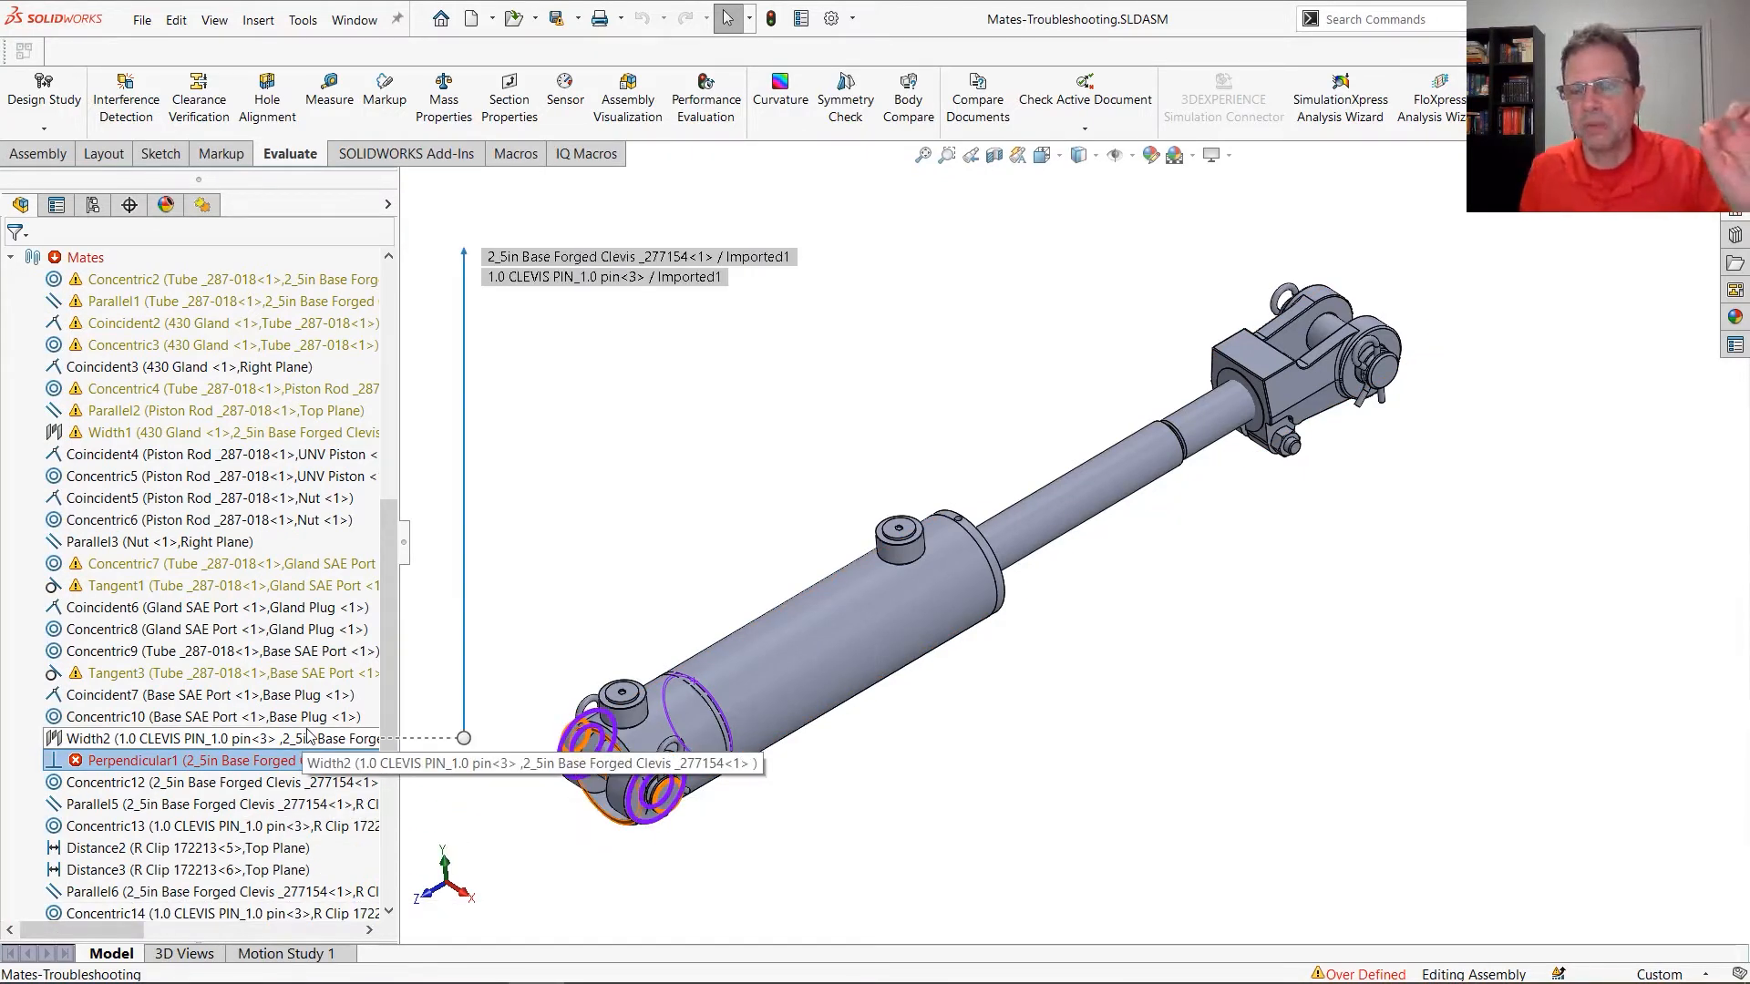
Inspect the Perpendicular1 mate's face selections with only its components isolated, leaving the definition unedited, and restore the full assembly display
right_click(278, 770)
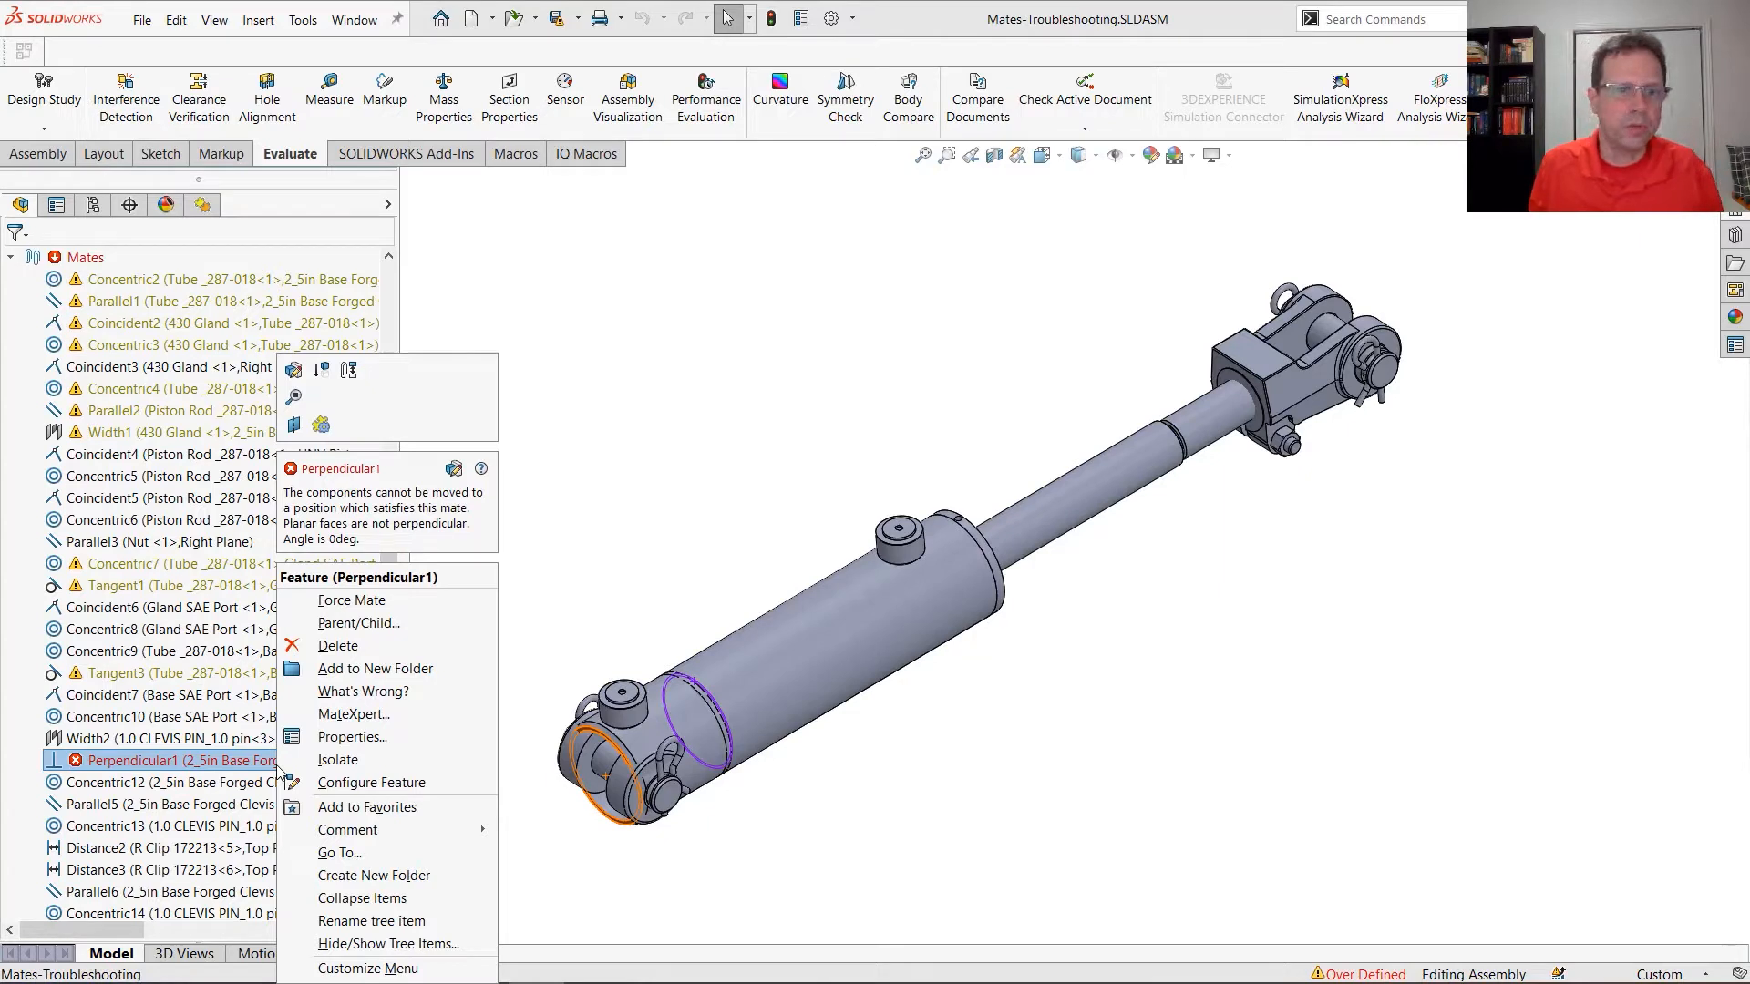
click(337, 768)
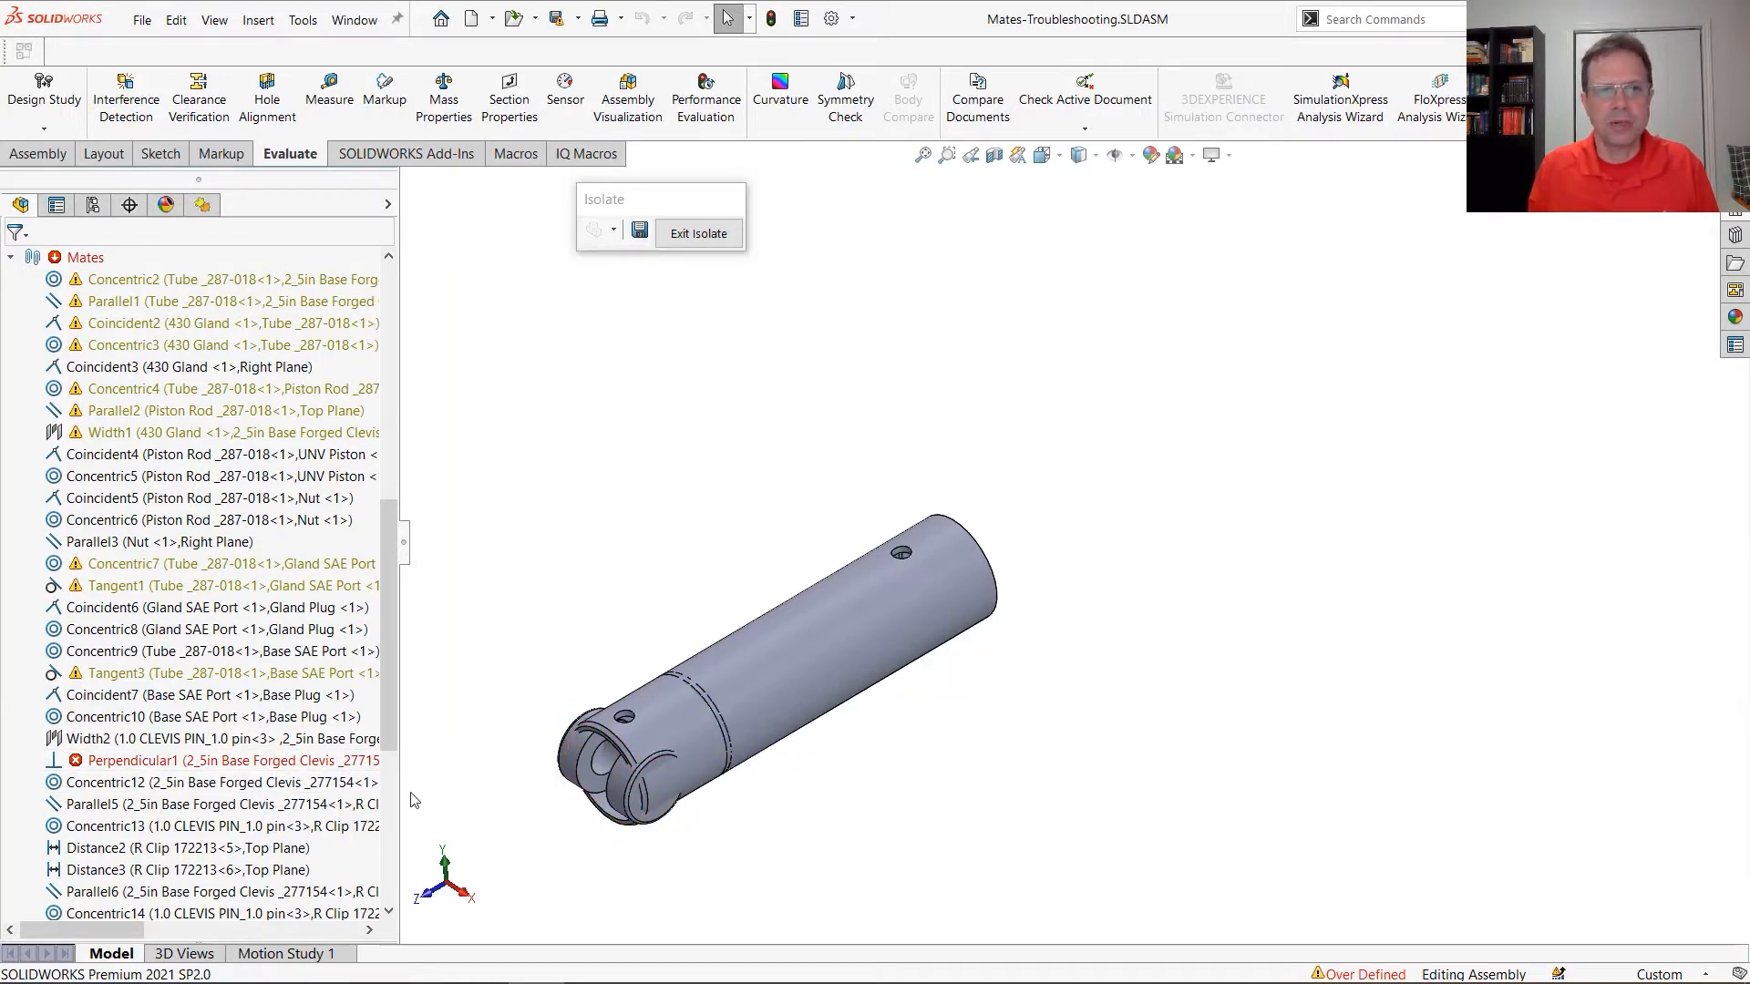
click(300, 761)
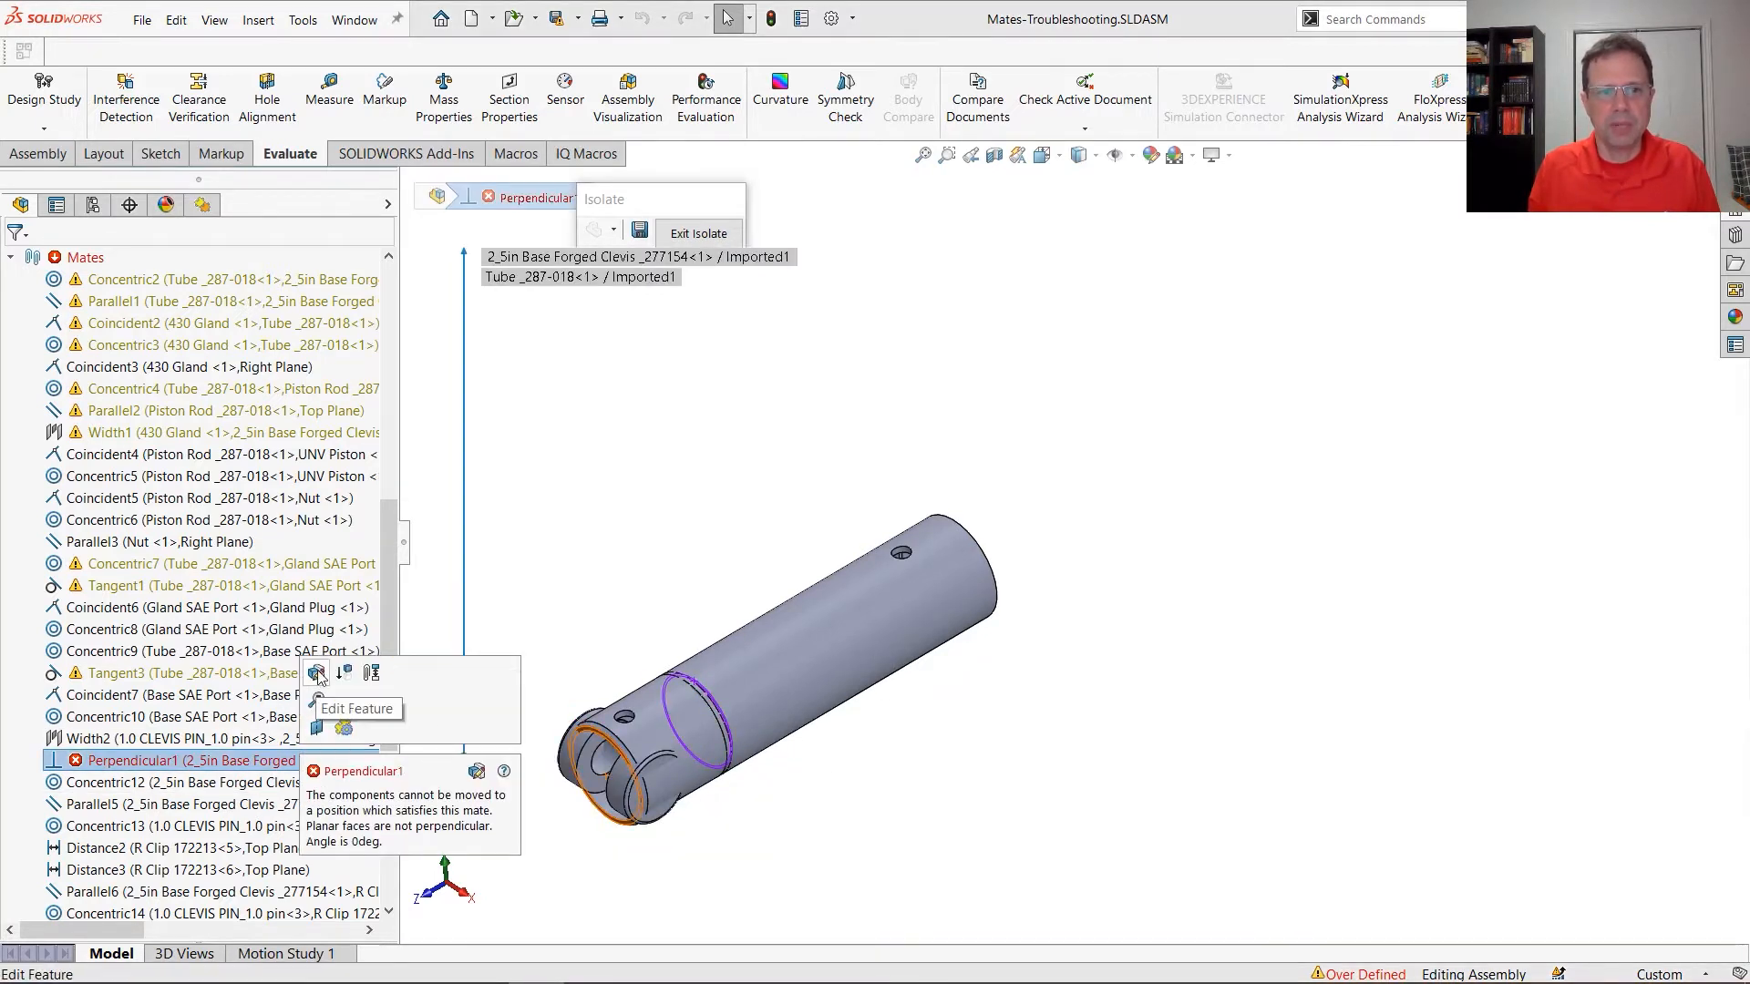
click(291, 608)
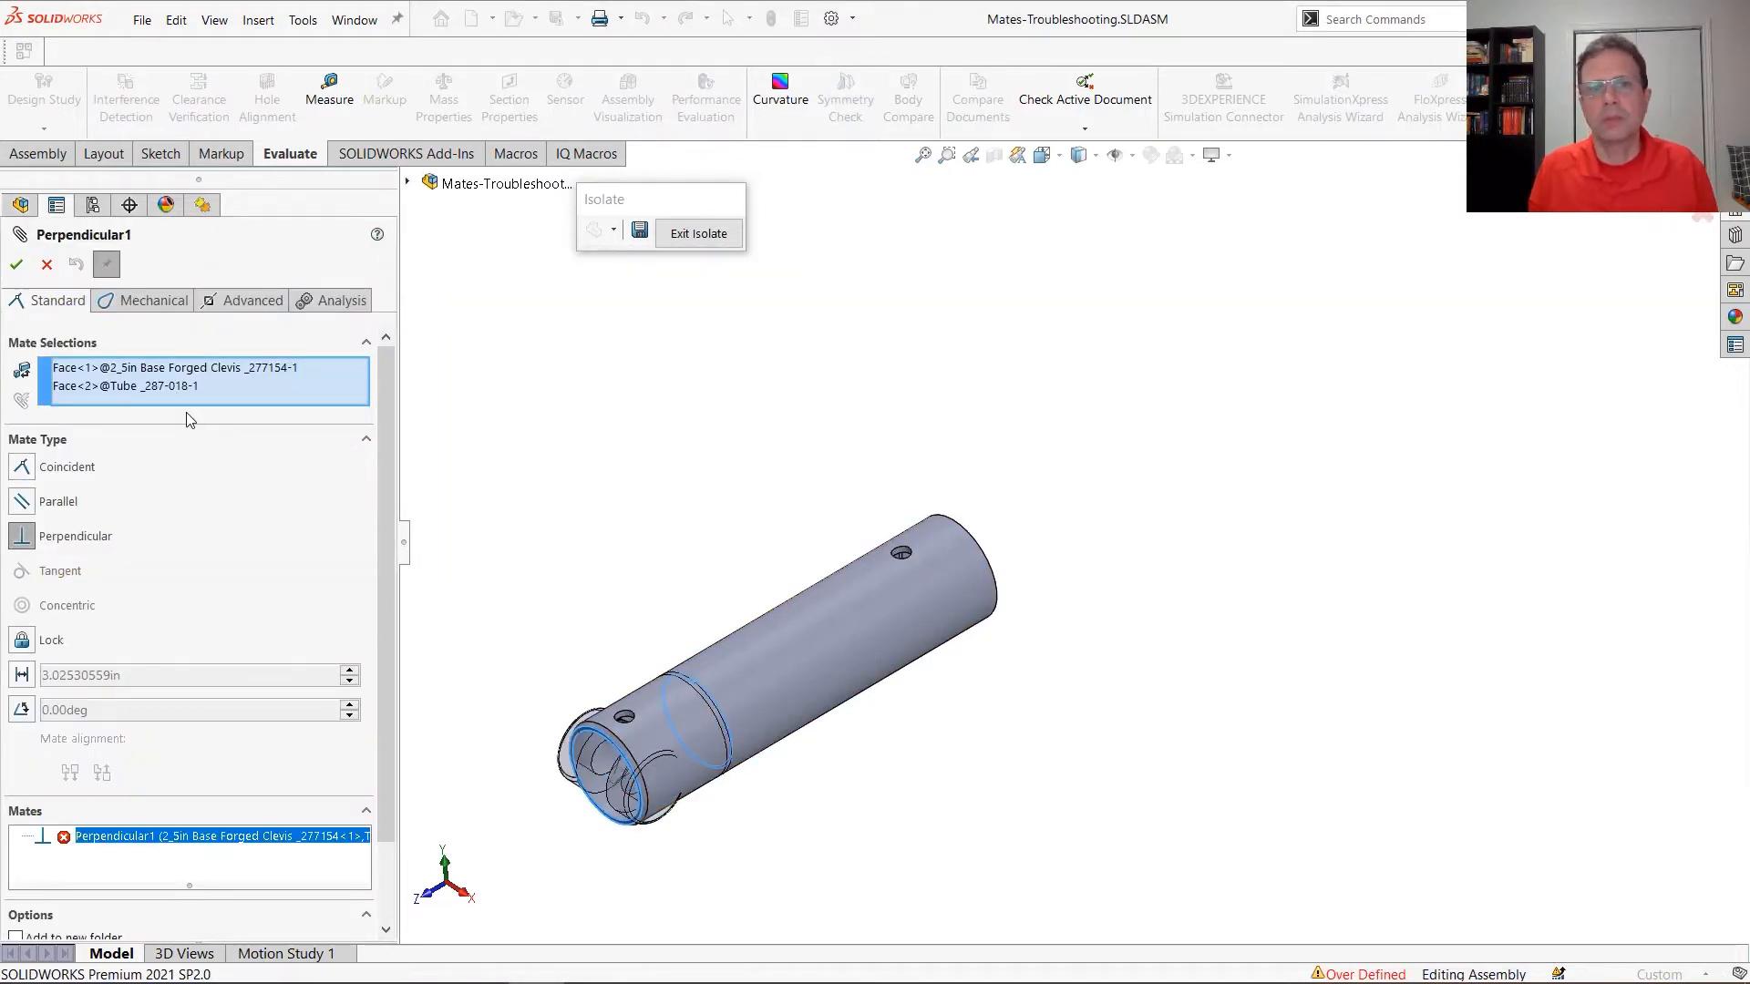
click(47, 264)
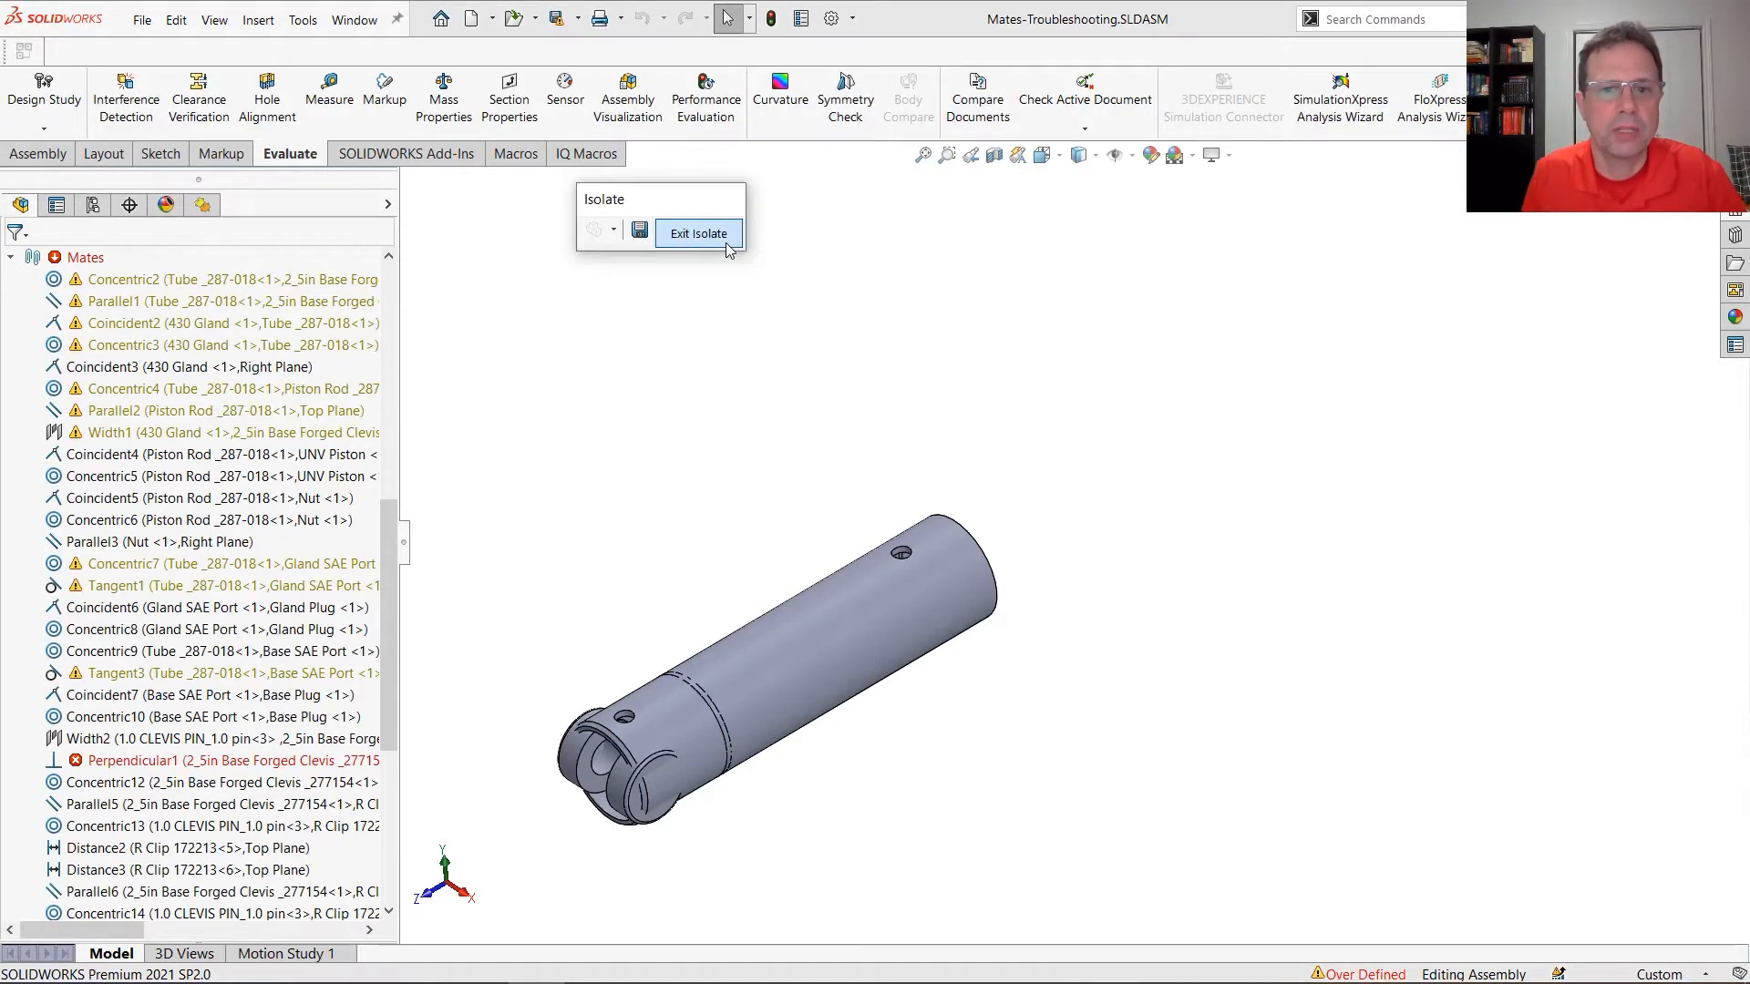
click(698, 235)
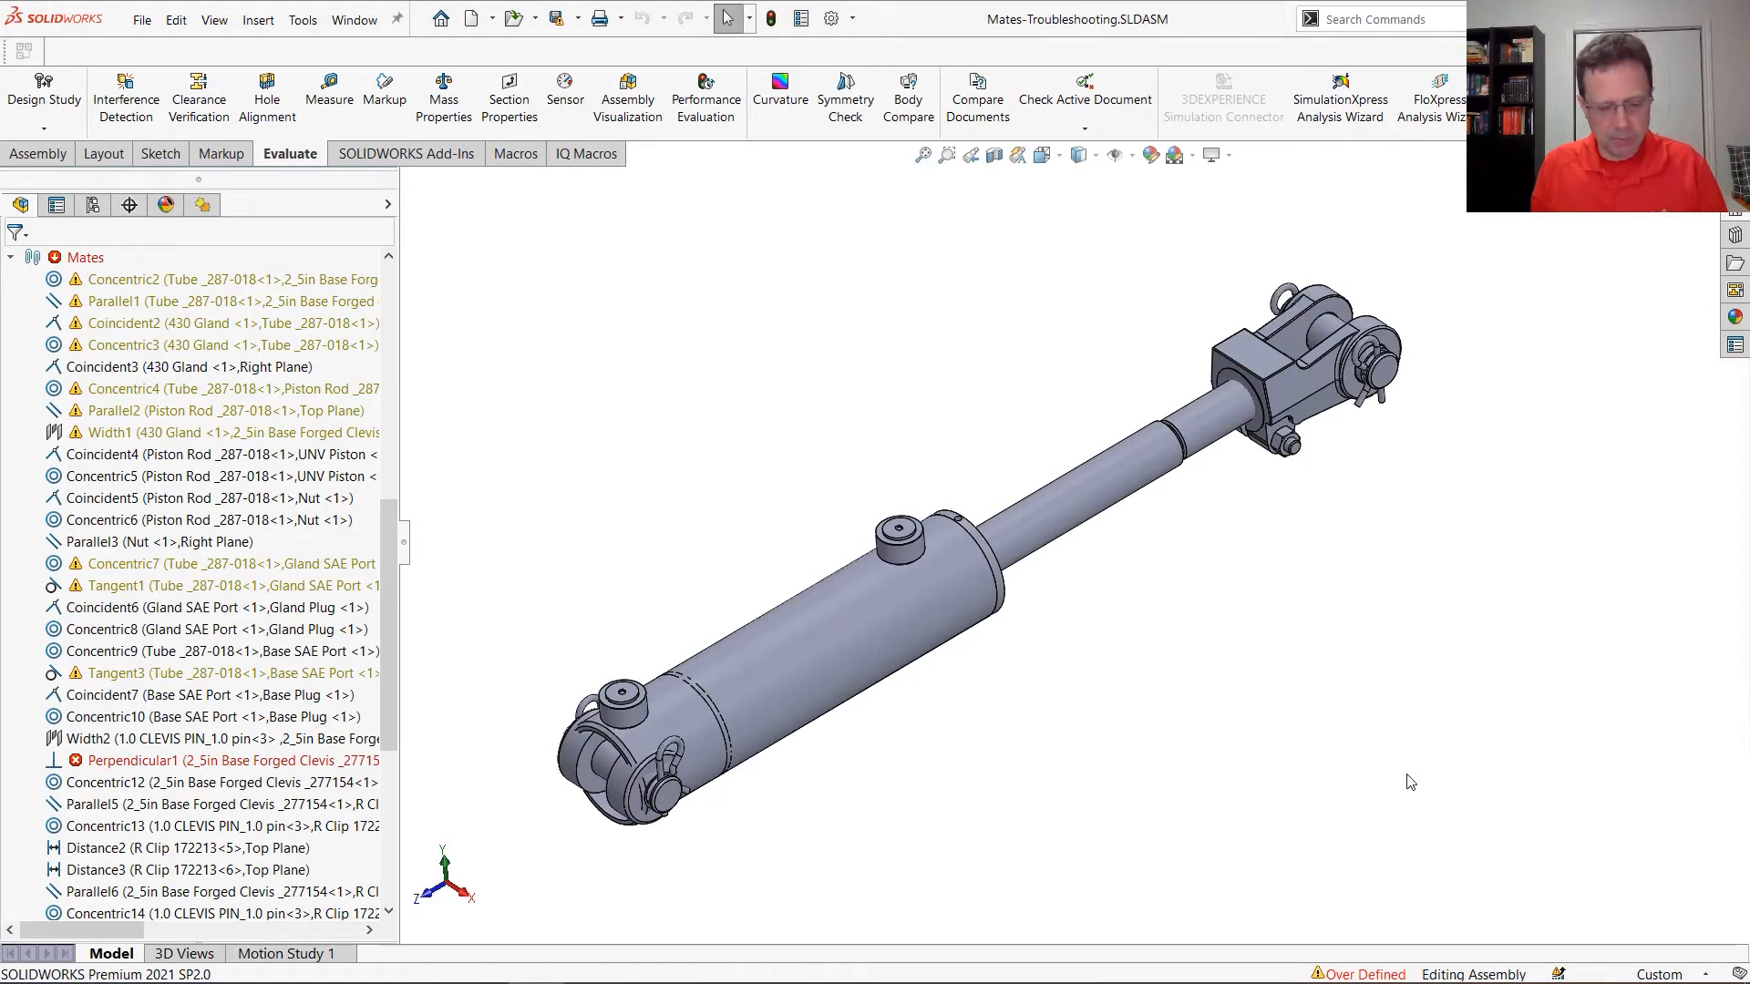
ctrl+drag(1273, 906, 1435, 981)
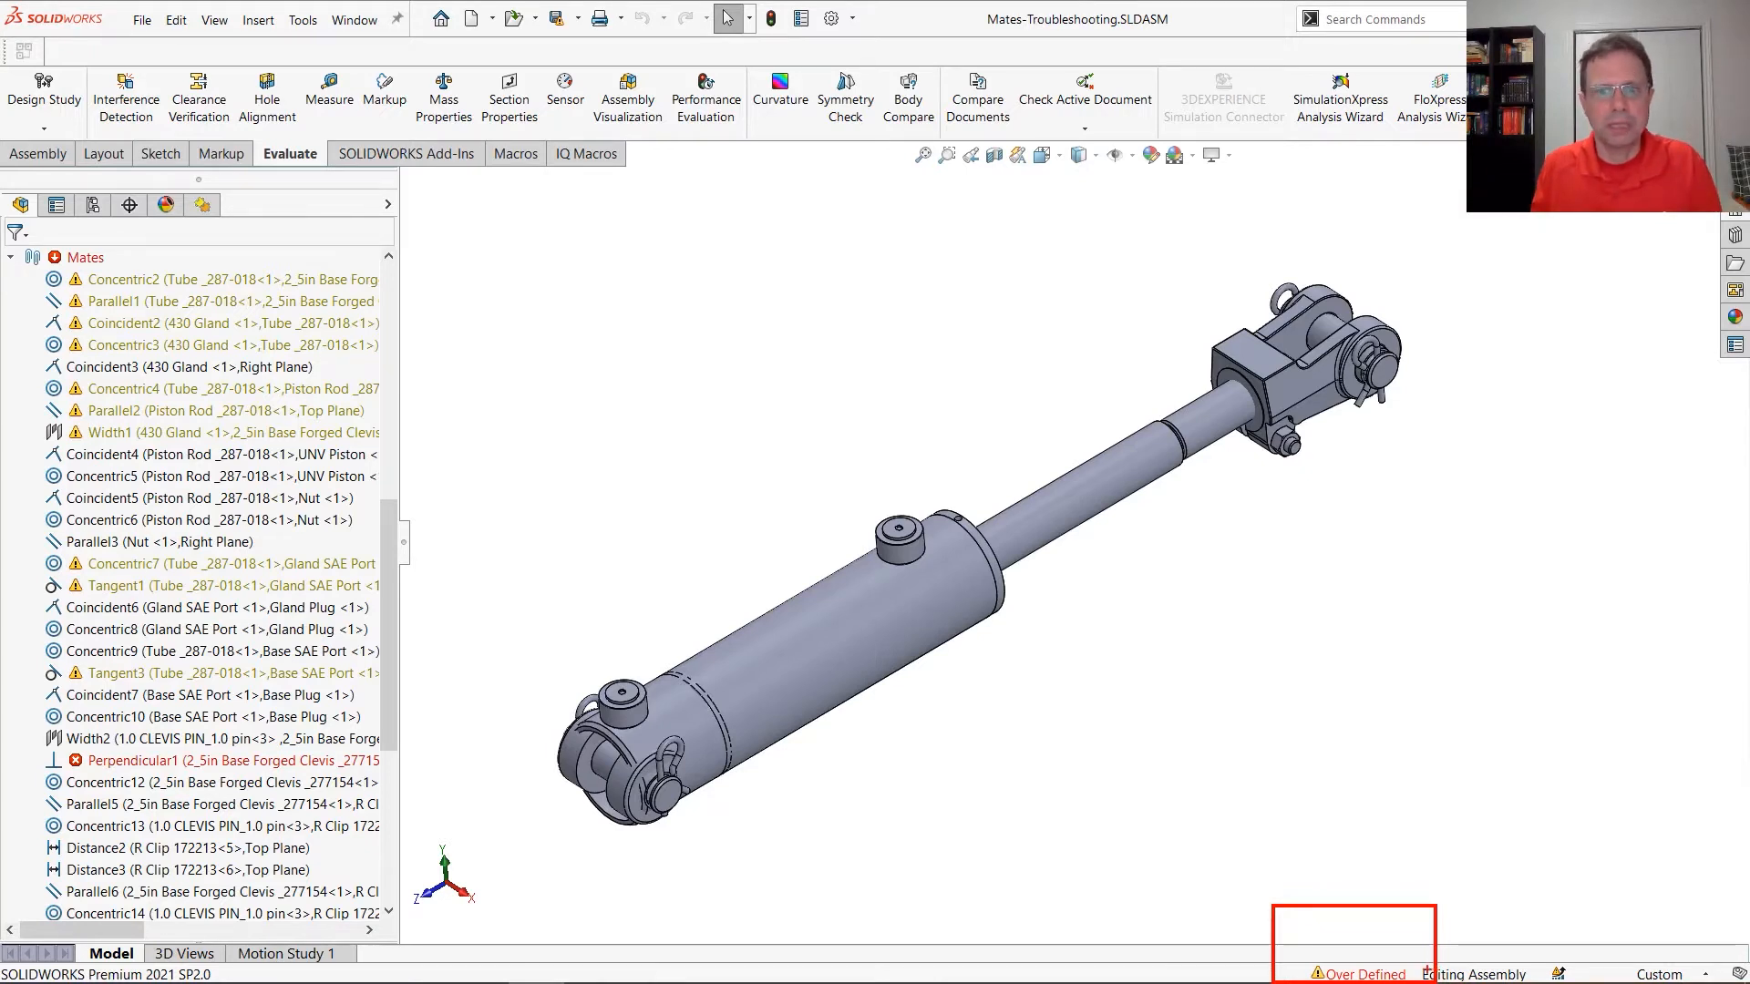
key(Escape)
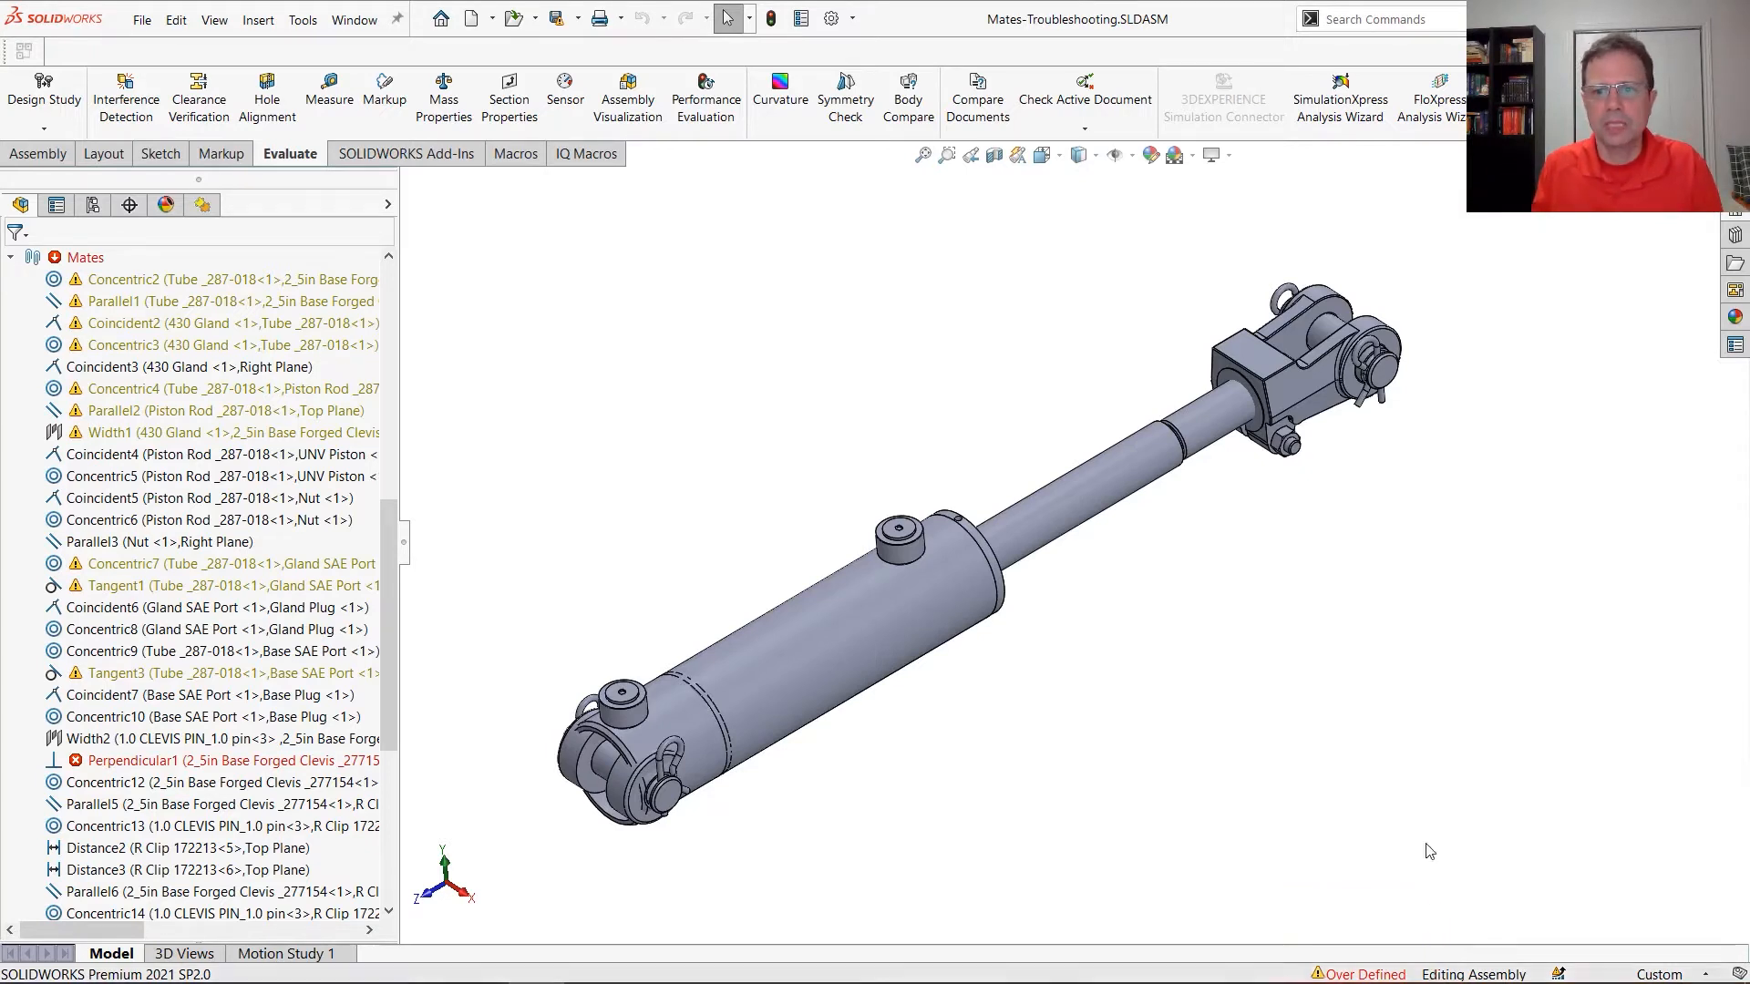
Open the list of mate errors and examine where Width3, Concentric20, Concentric7 and Distance4 act on the cylinder assembly
click(1357, 975)
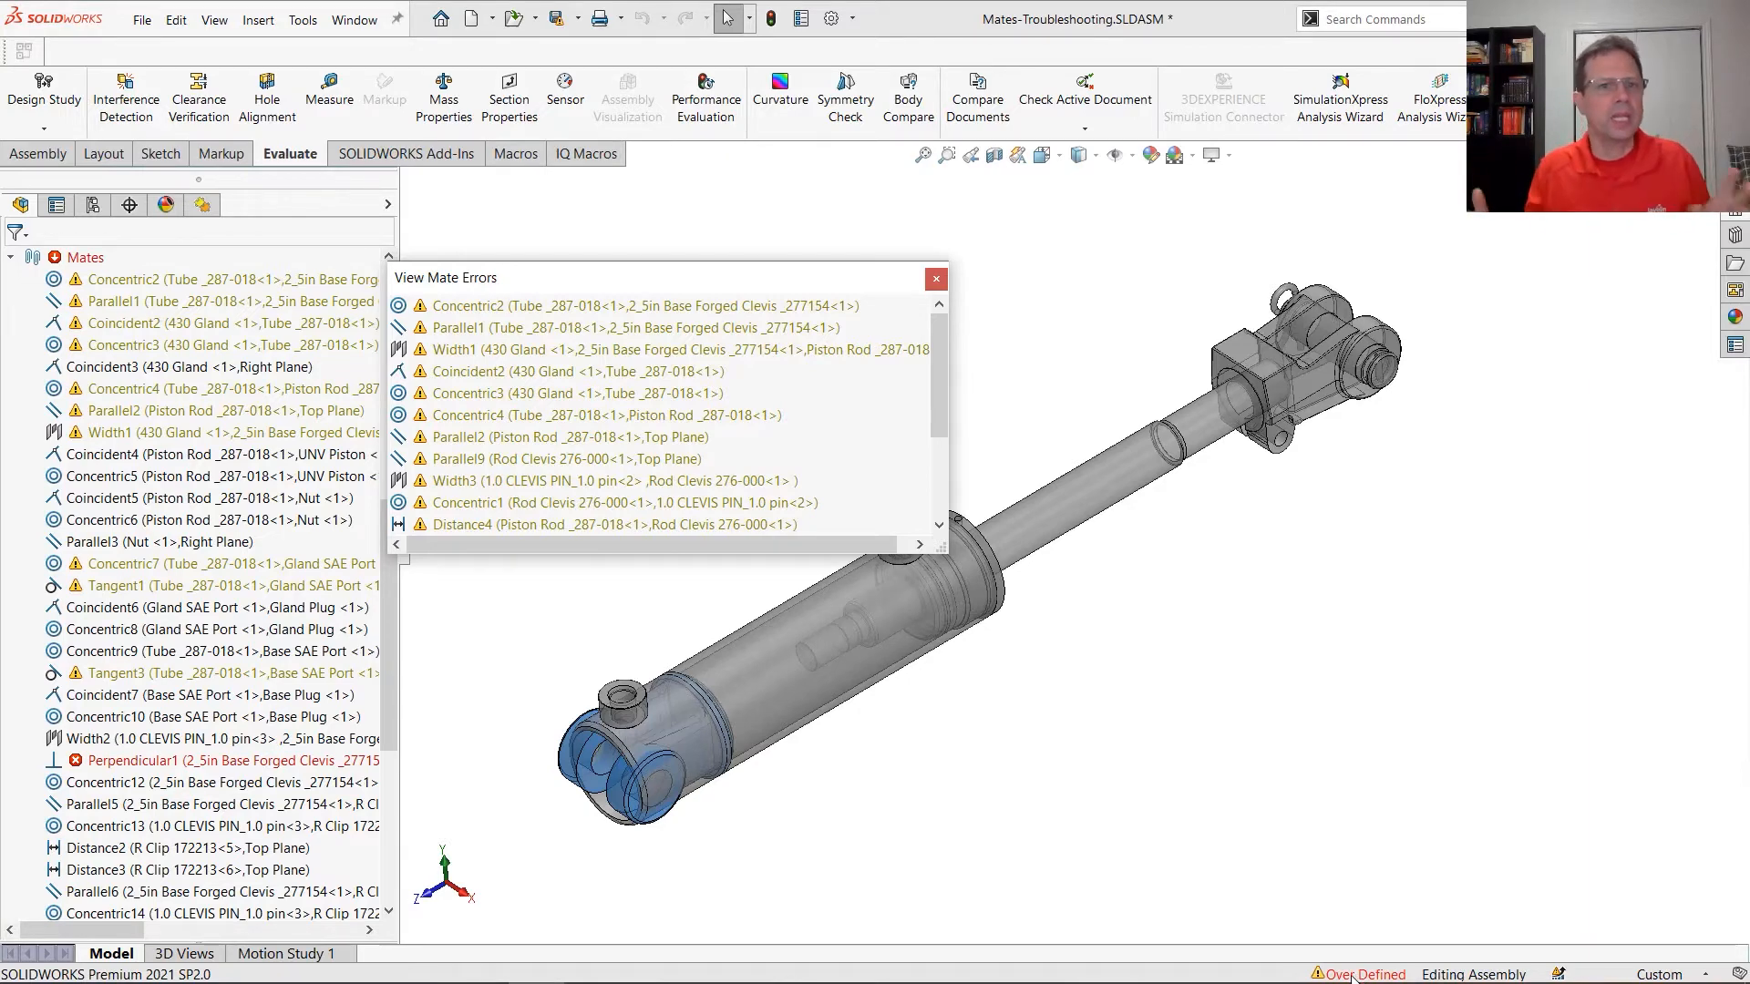
click(661, 482)
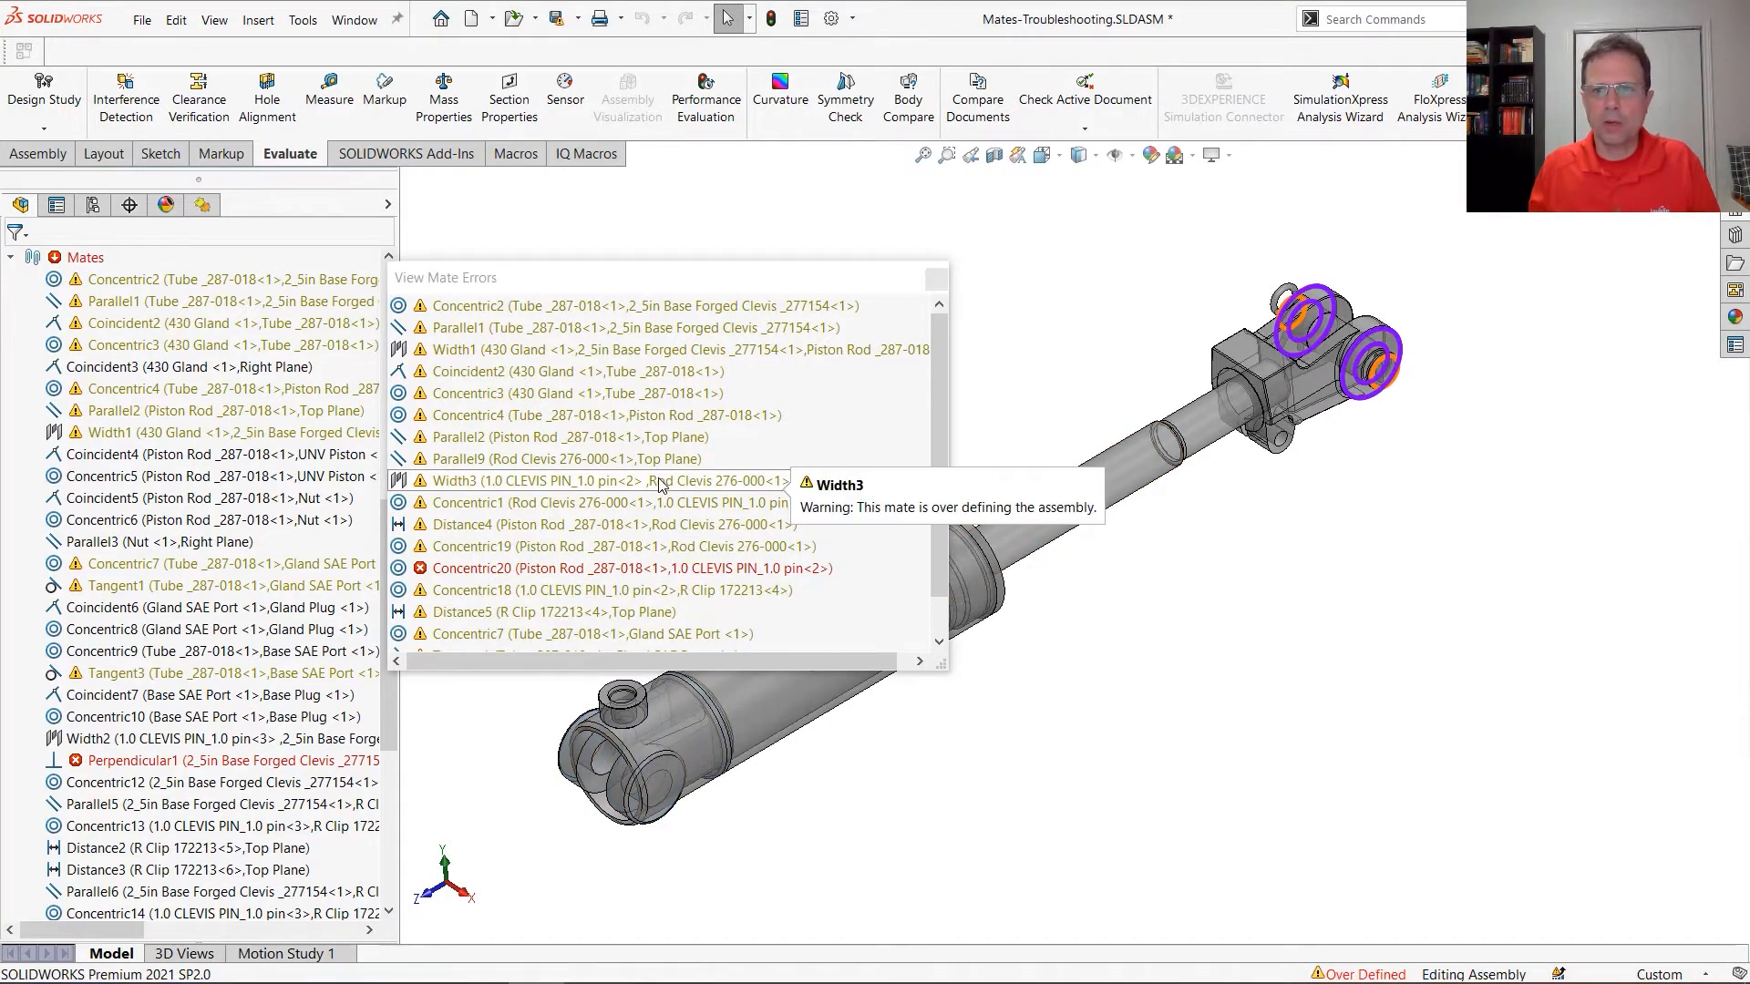
click(660, 483)
ctrl+click(644, 569)
ctrl+click(620, 634)
ctrl+click(615, 525)
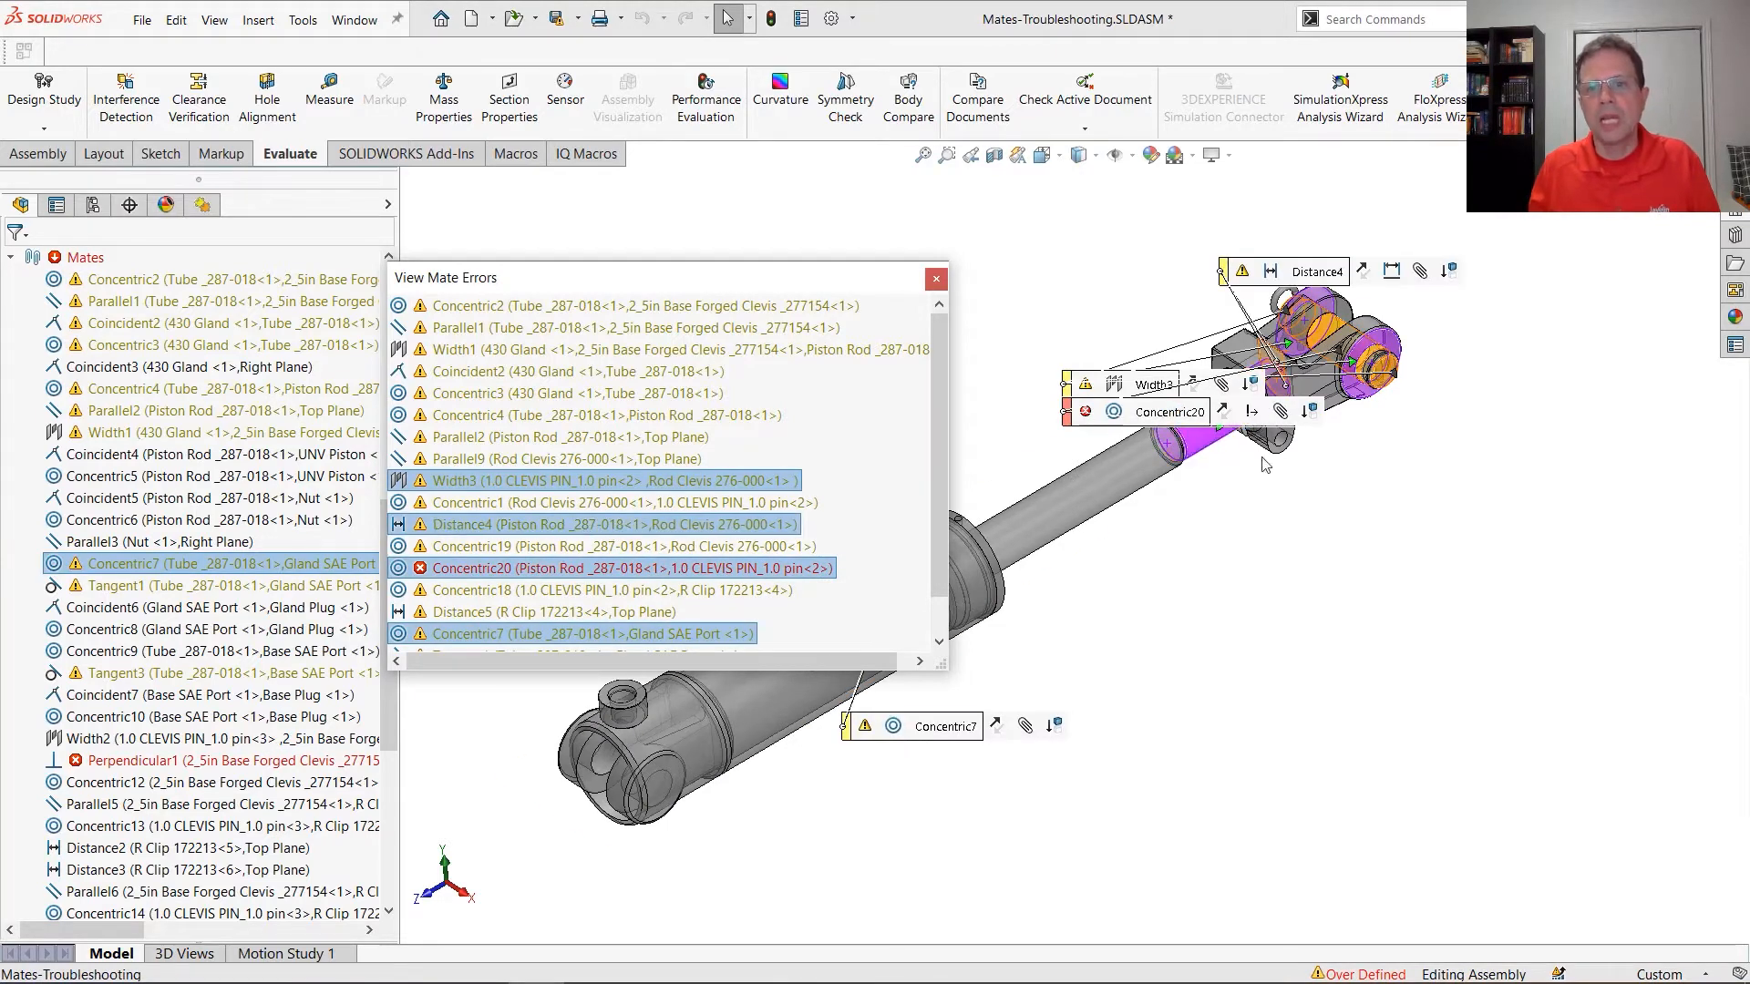
drag(856, 739, 1059, 817)
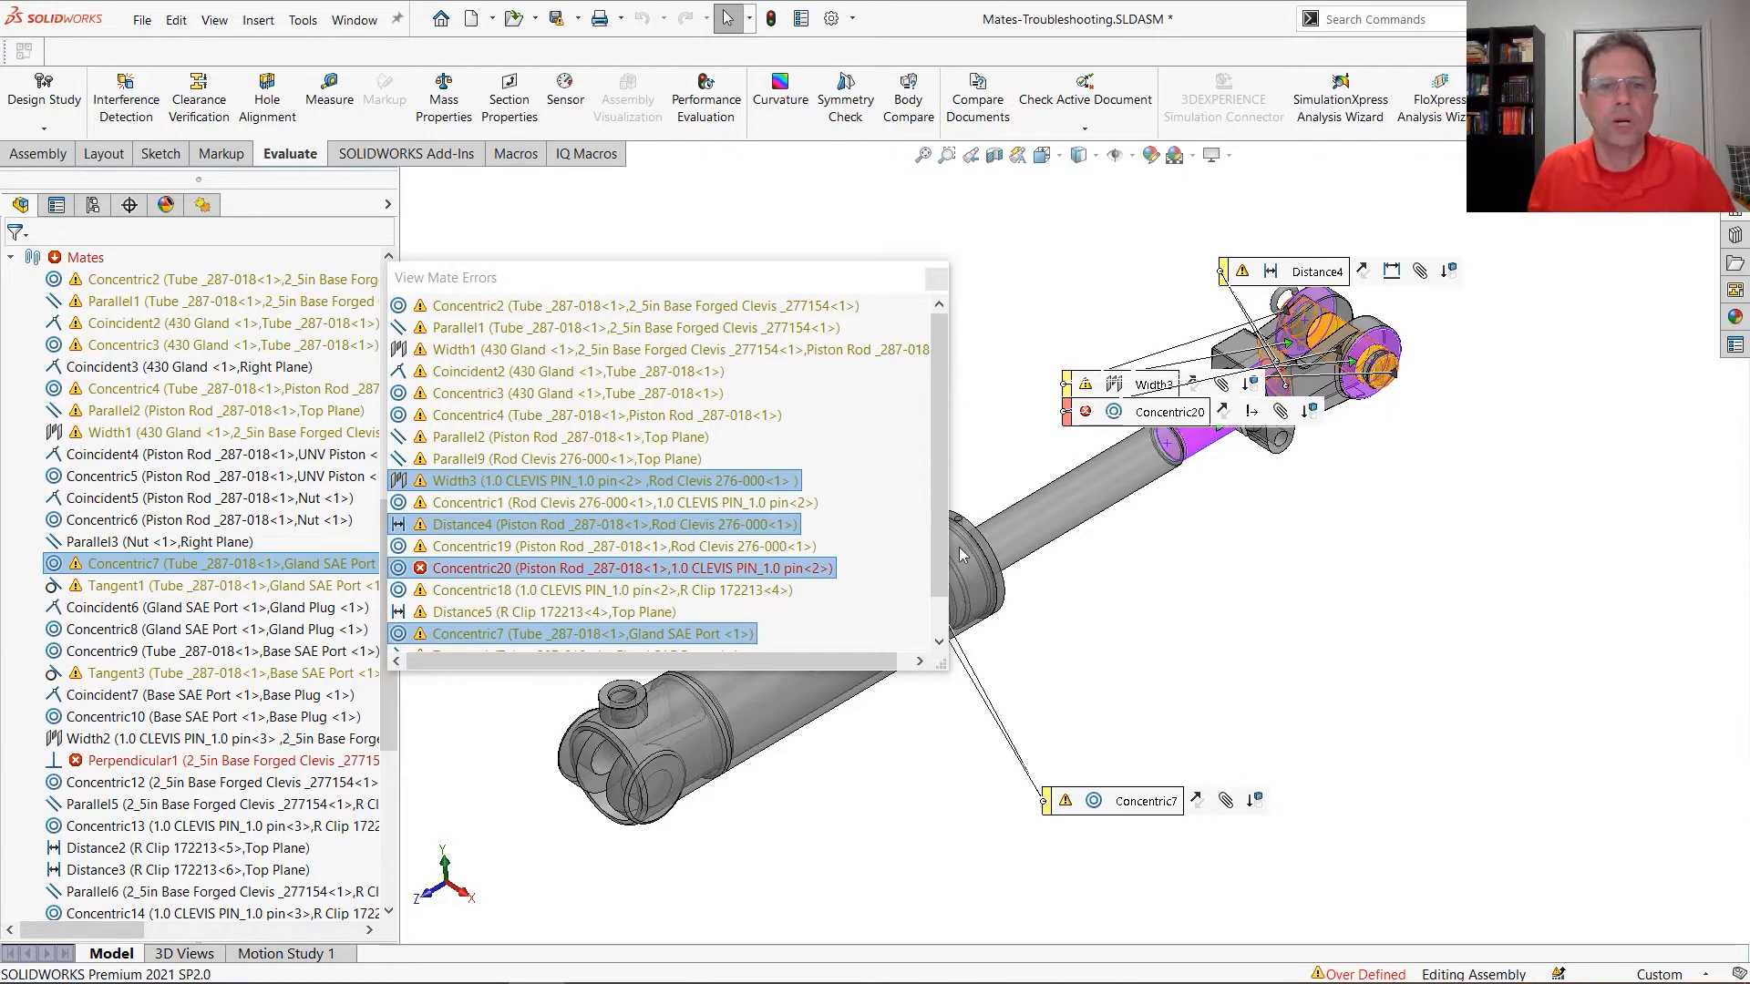
click(937, 280)
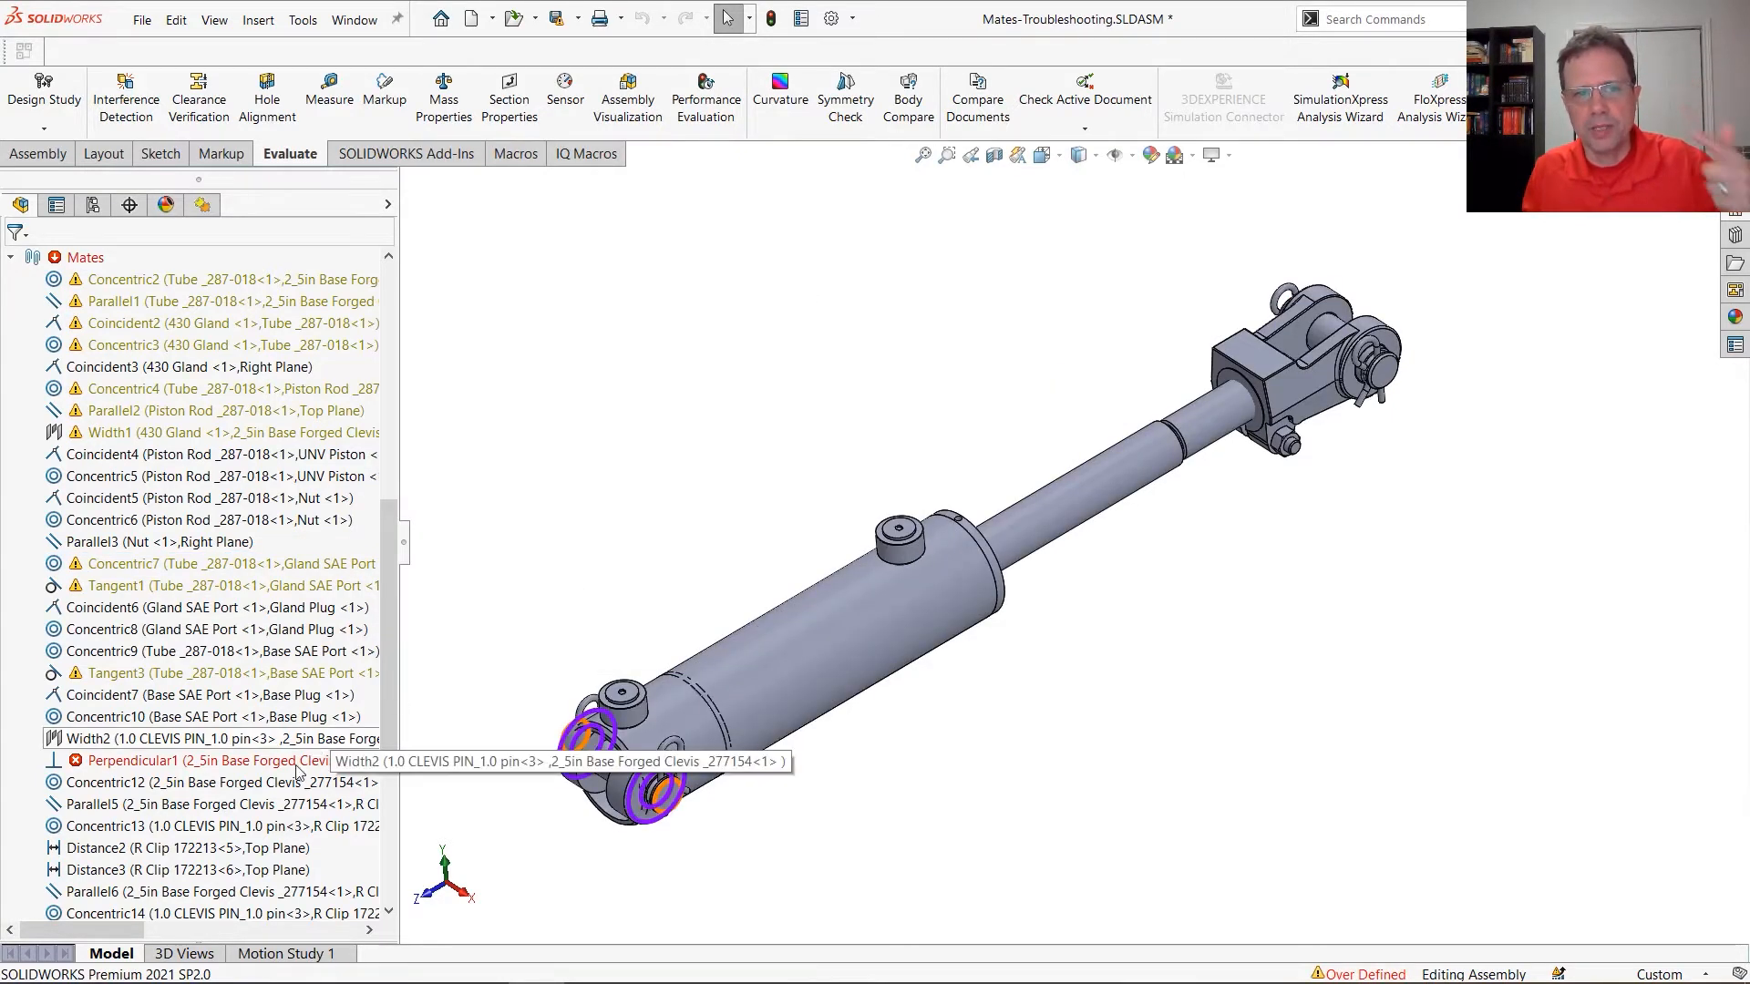
Run the MateXpert diagnosis on the assembly's Mates folder
mouse_move(308, 768)
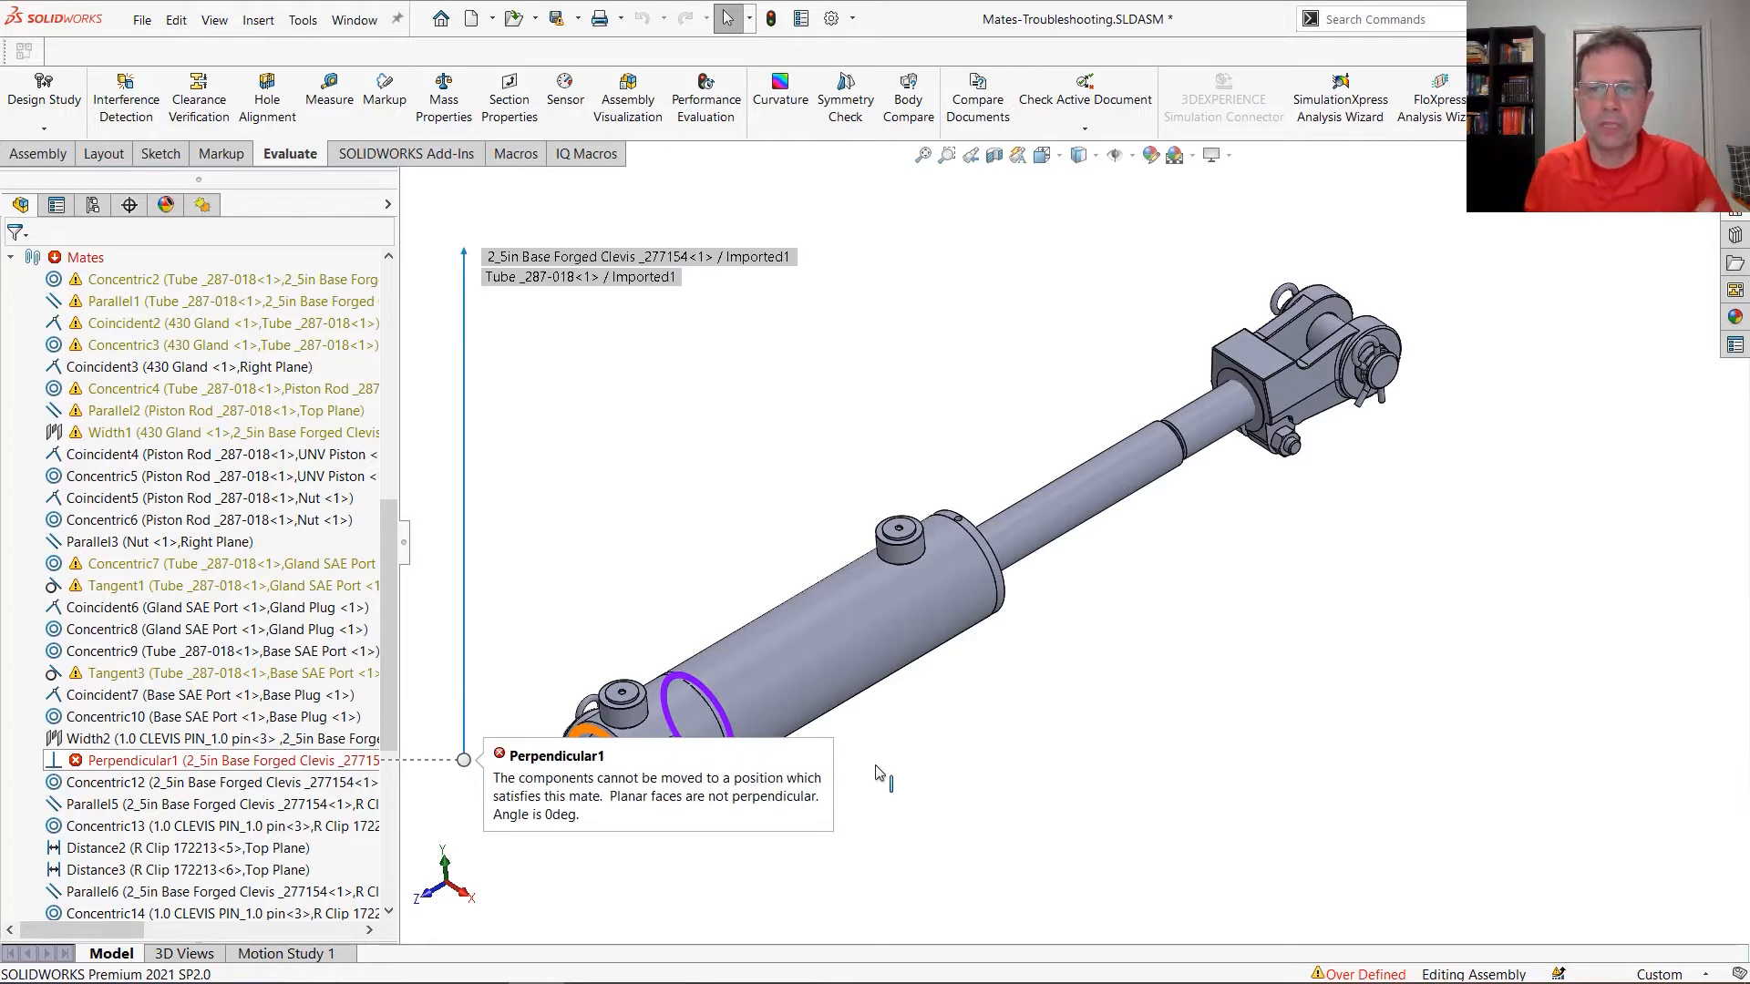
mouse_move(1381, 979)
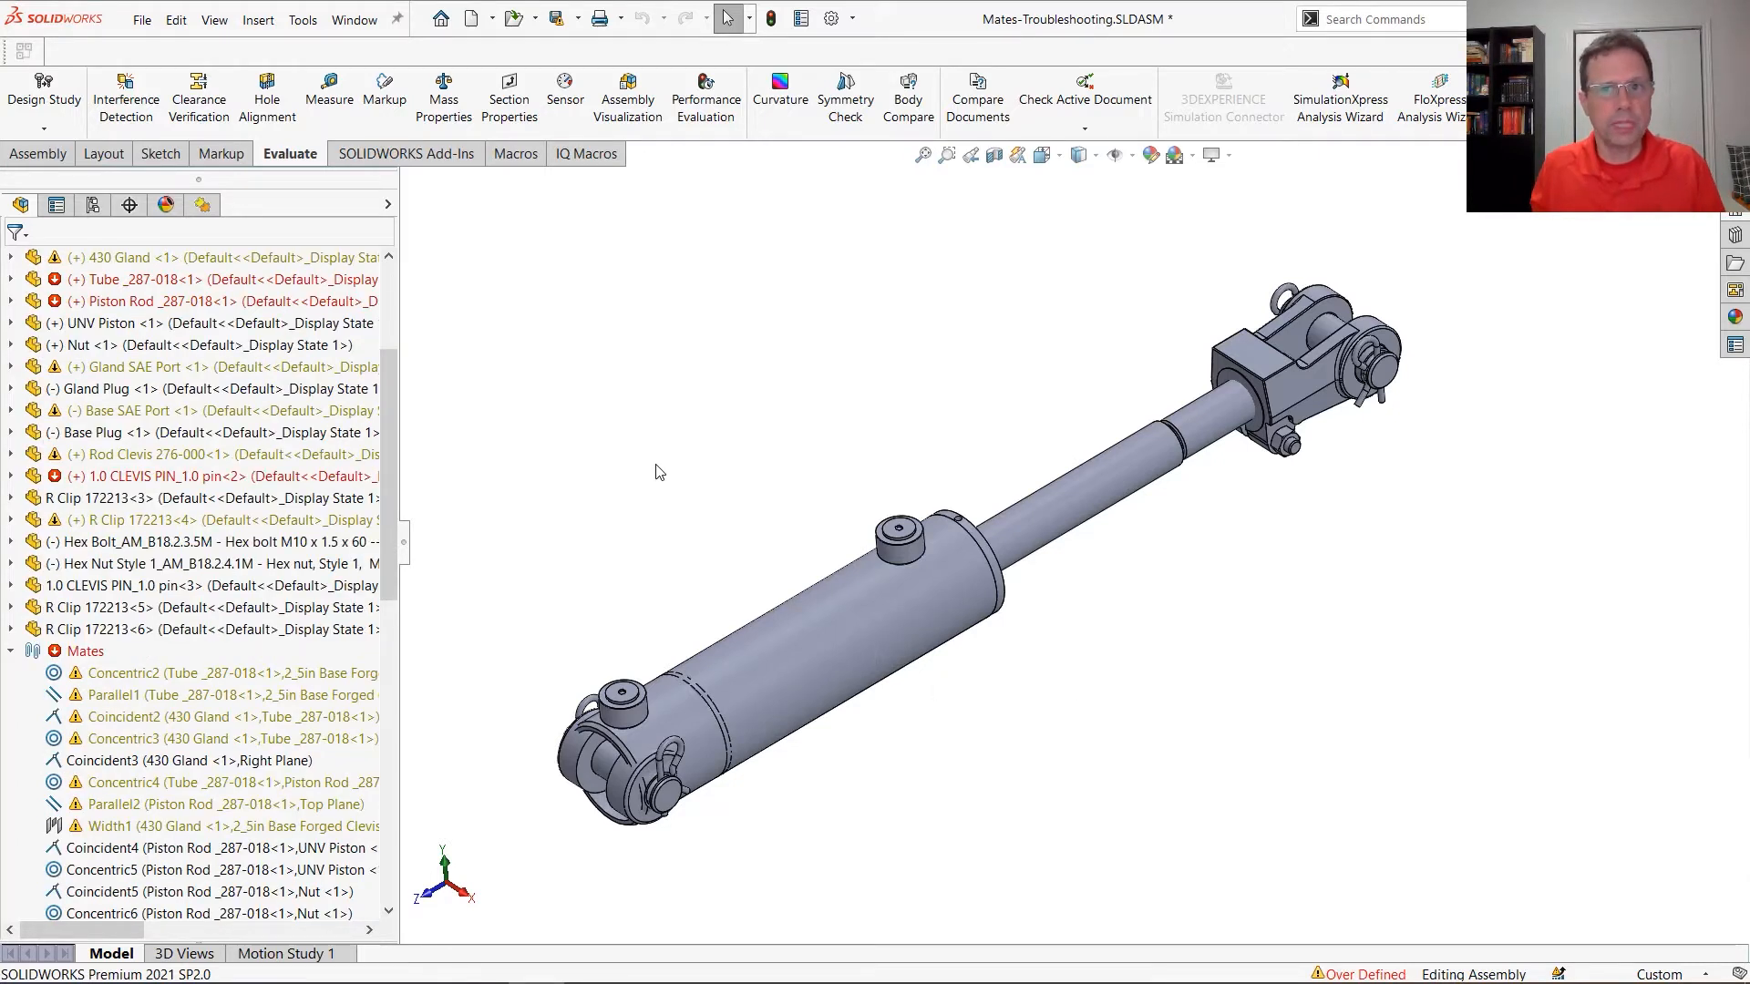
right_click(84, 652)
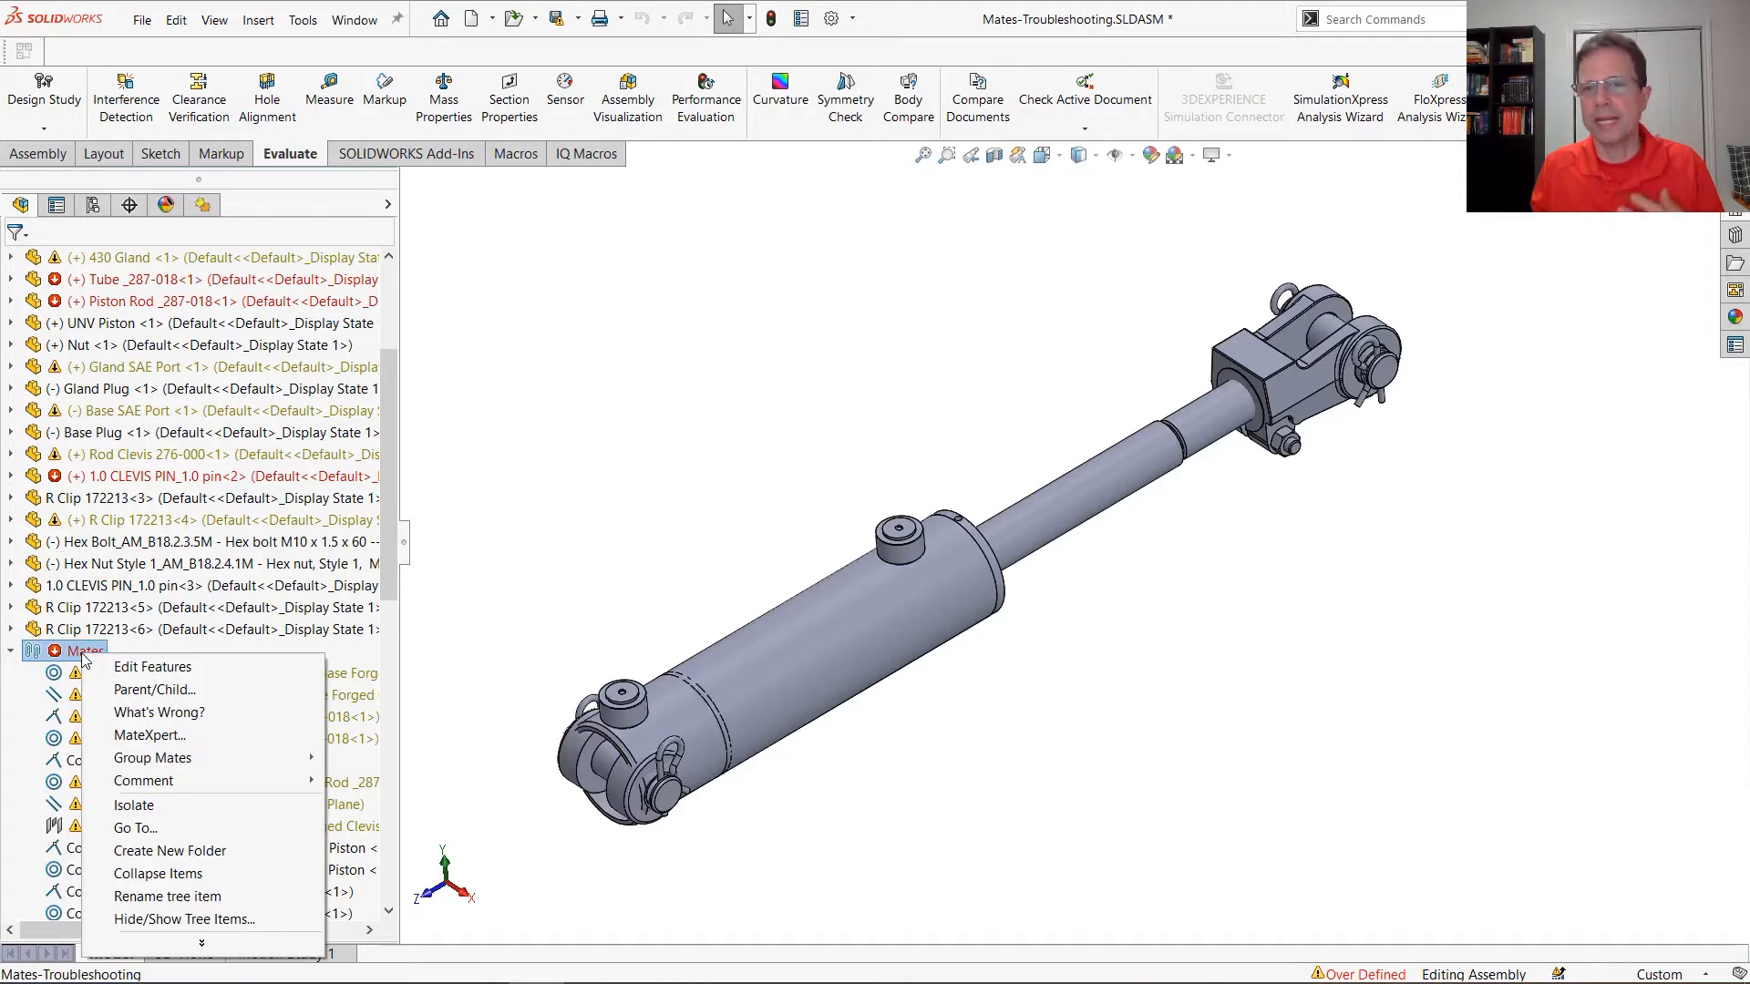
click(172, 742)
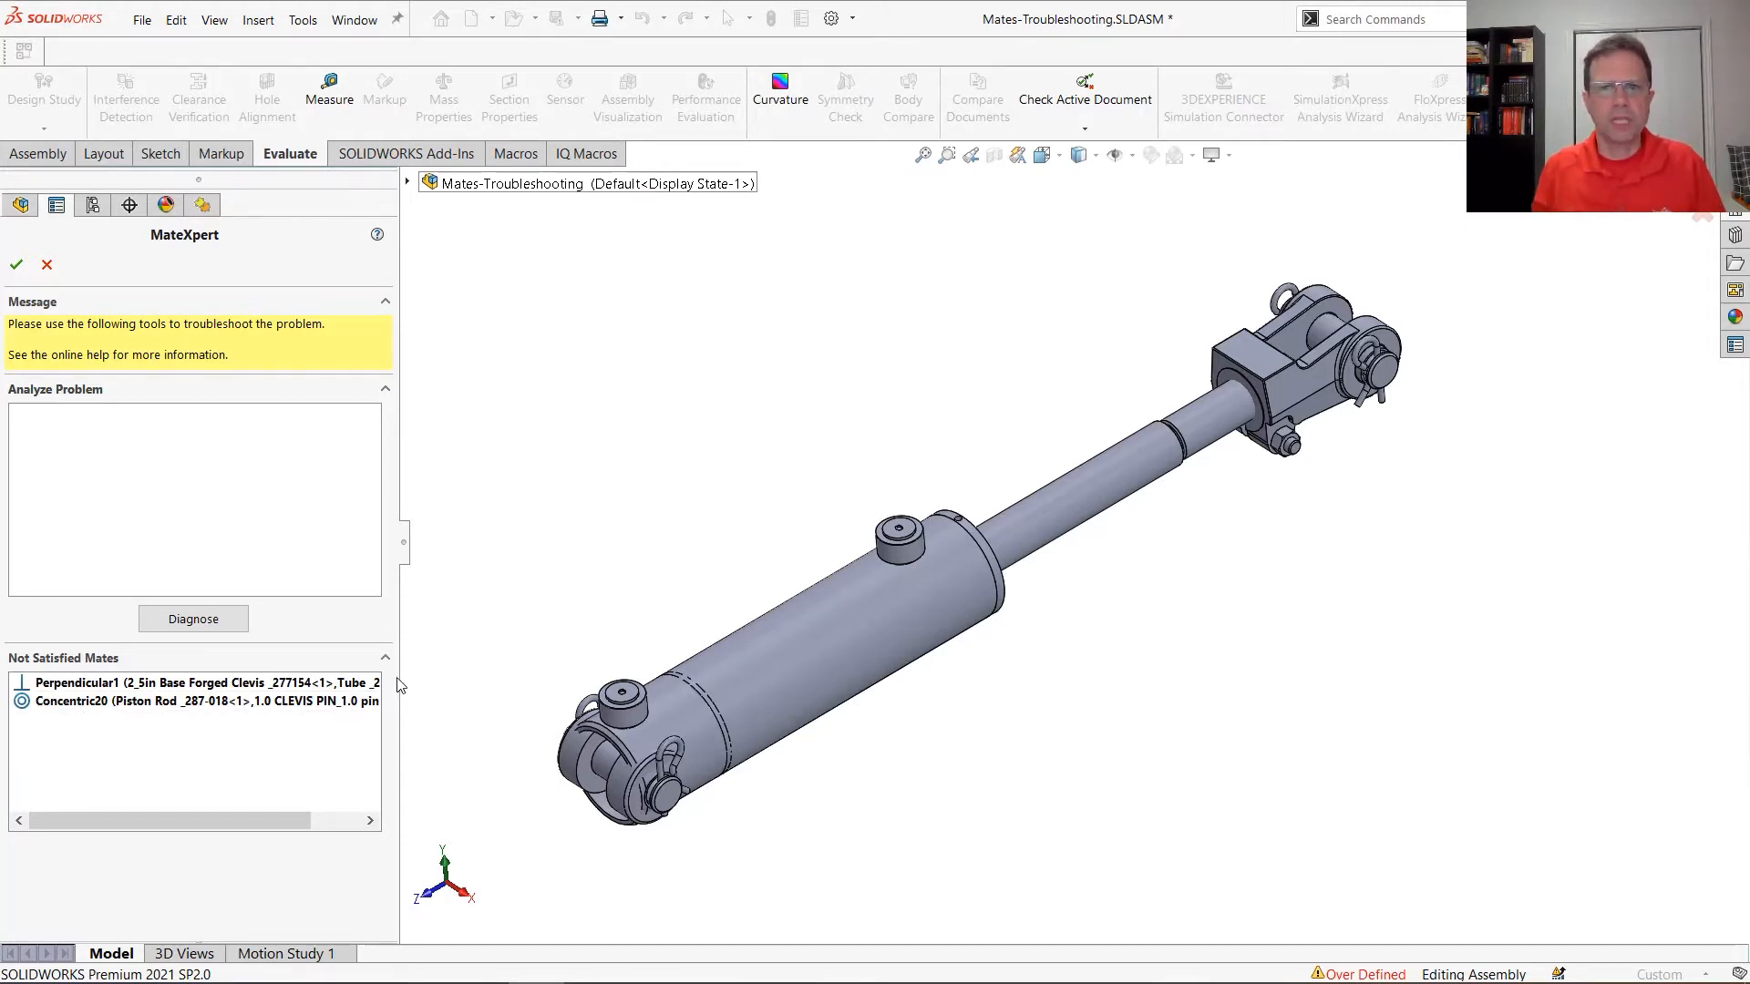
click(237, 625)
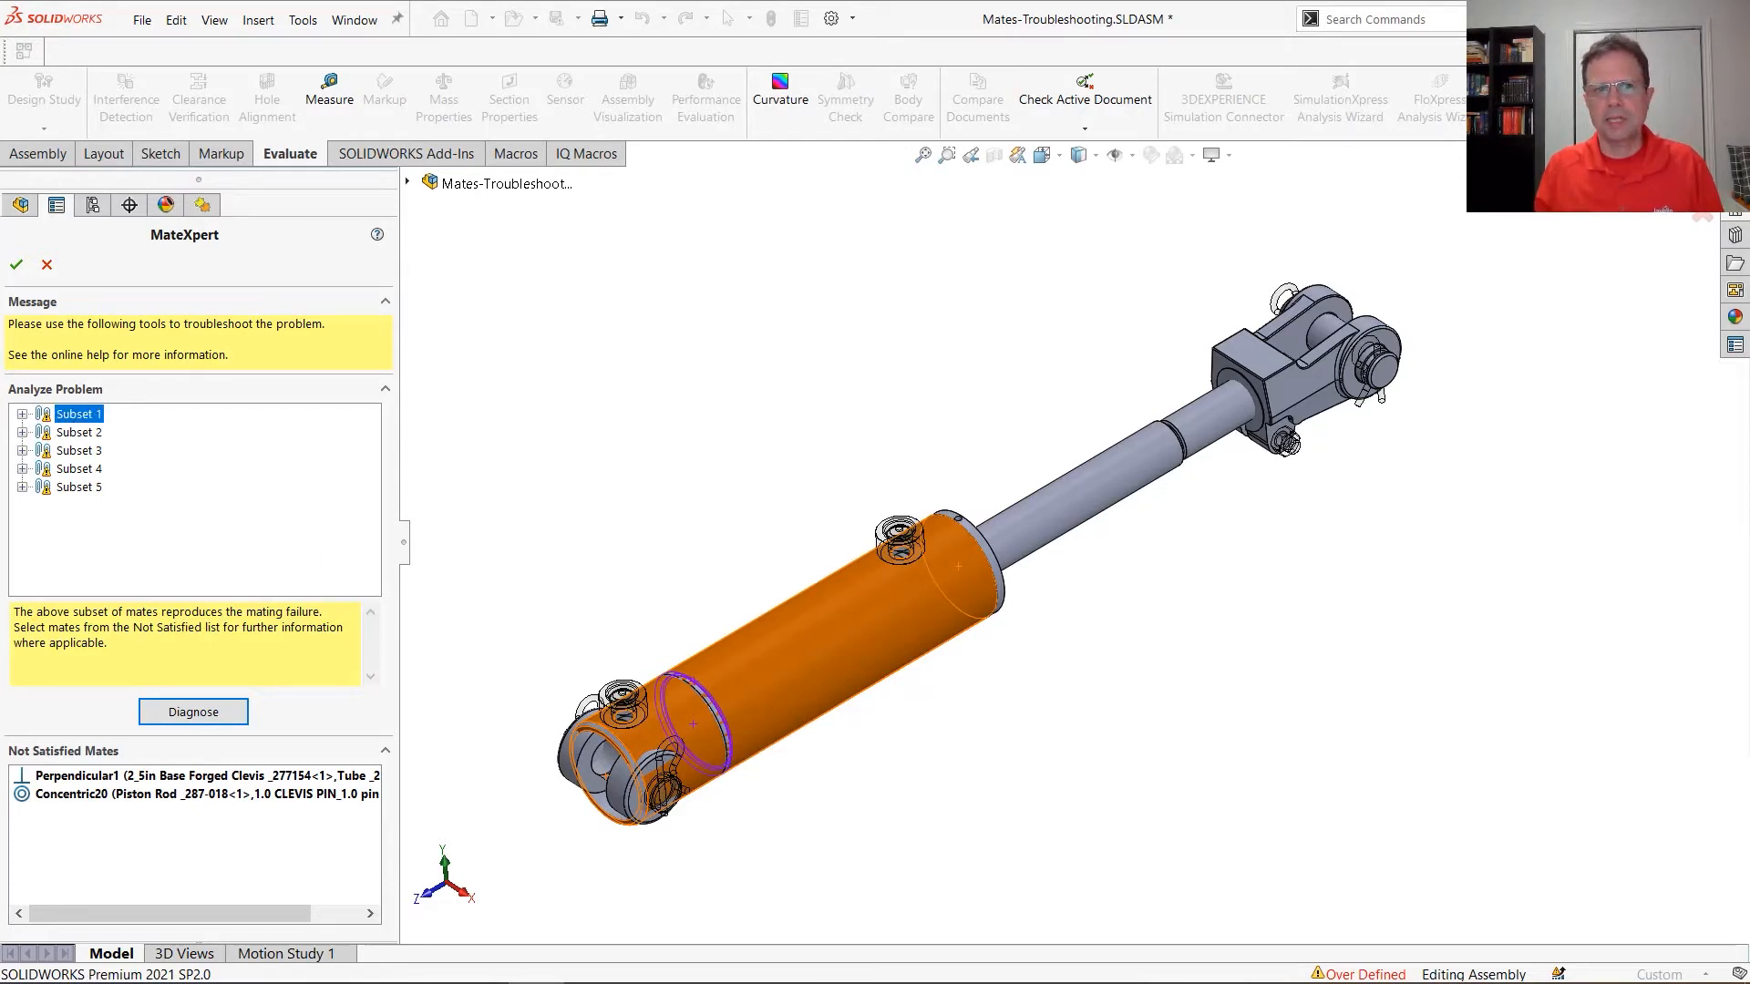
Examine the conflicting mates in Subset 1, Subset 2 and Subset 3, highlighting Perpendicular1 and Concentric2 in the model
click(23, 415)
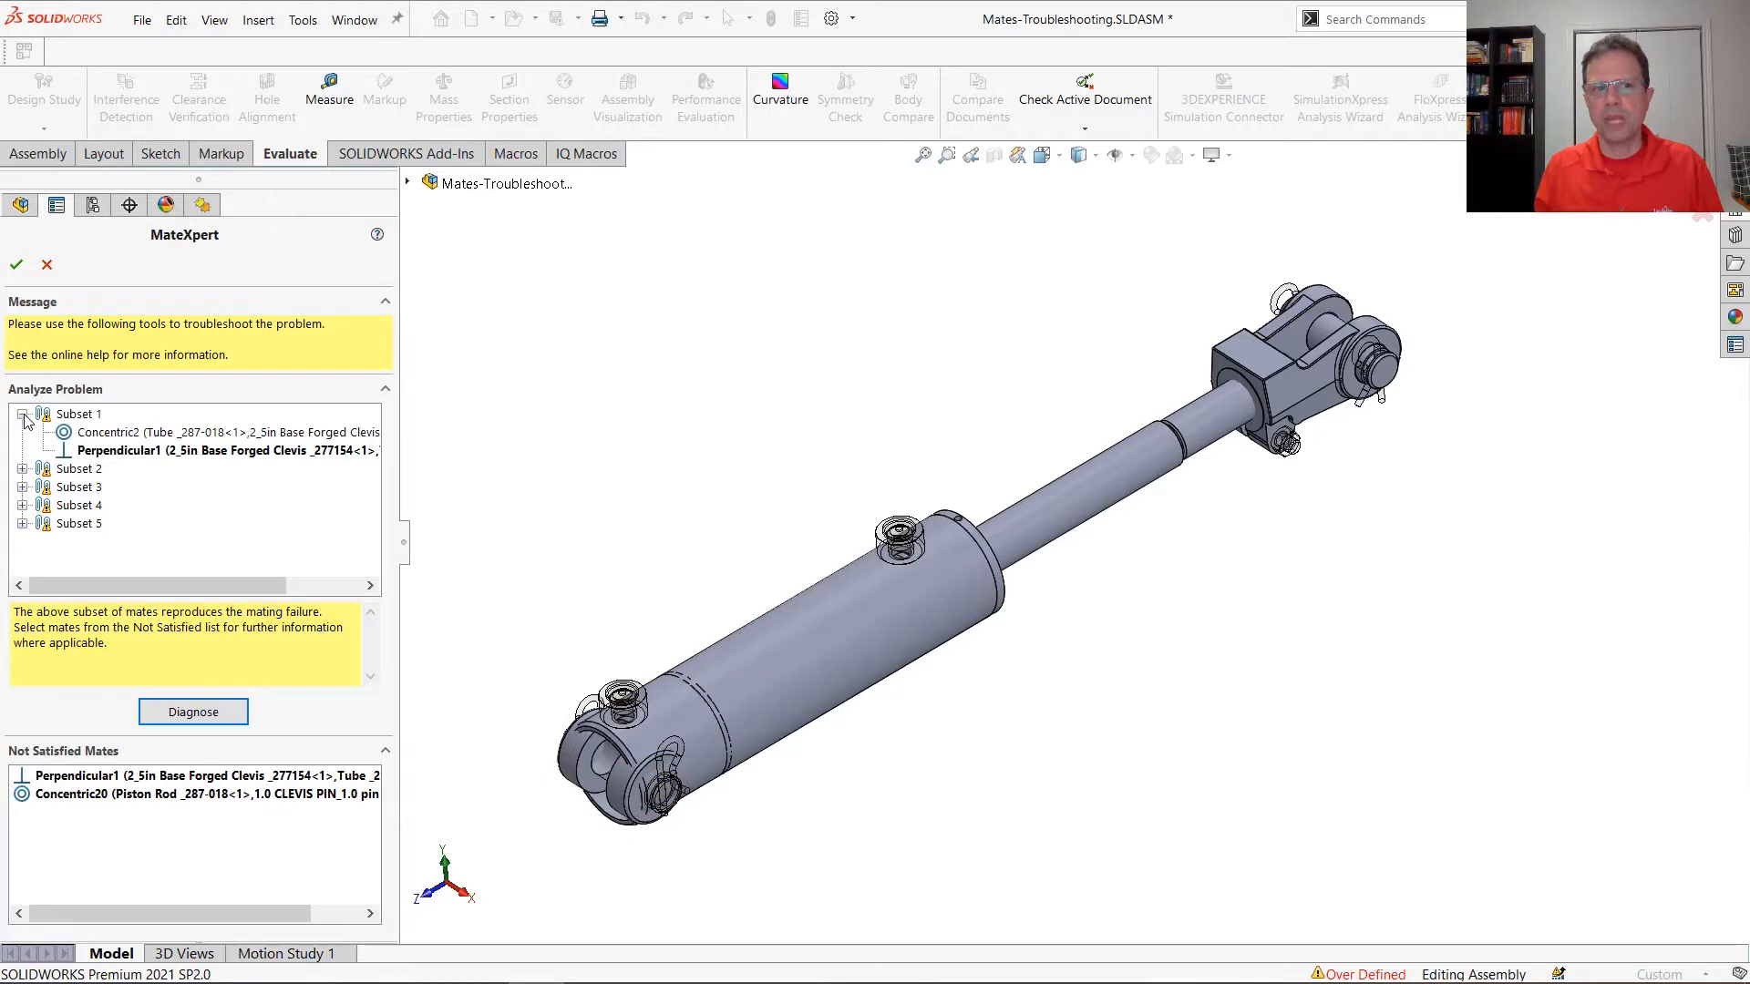
click(123, 456)
click(124, 435)
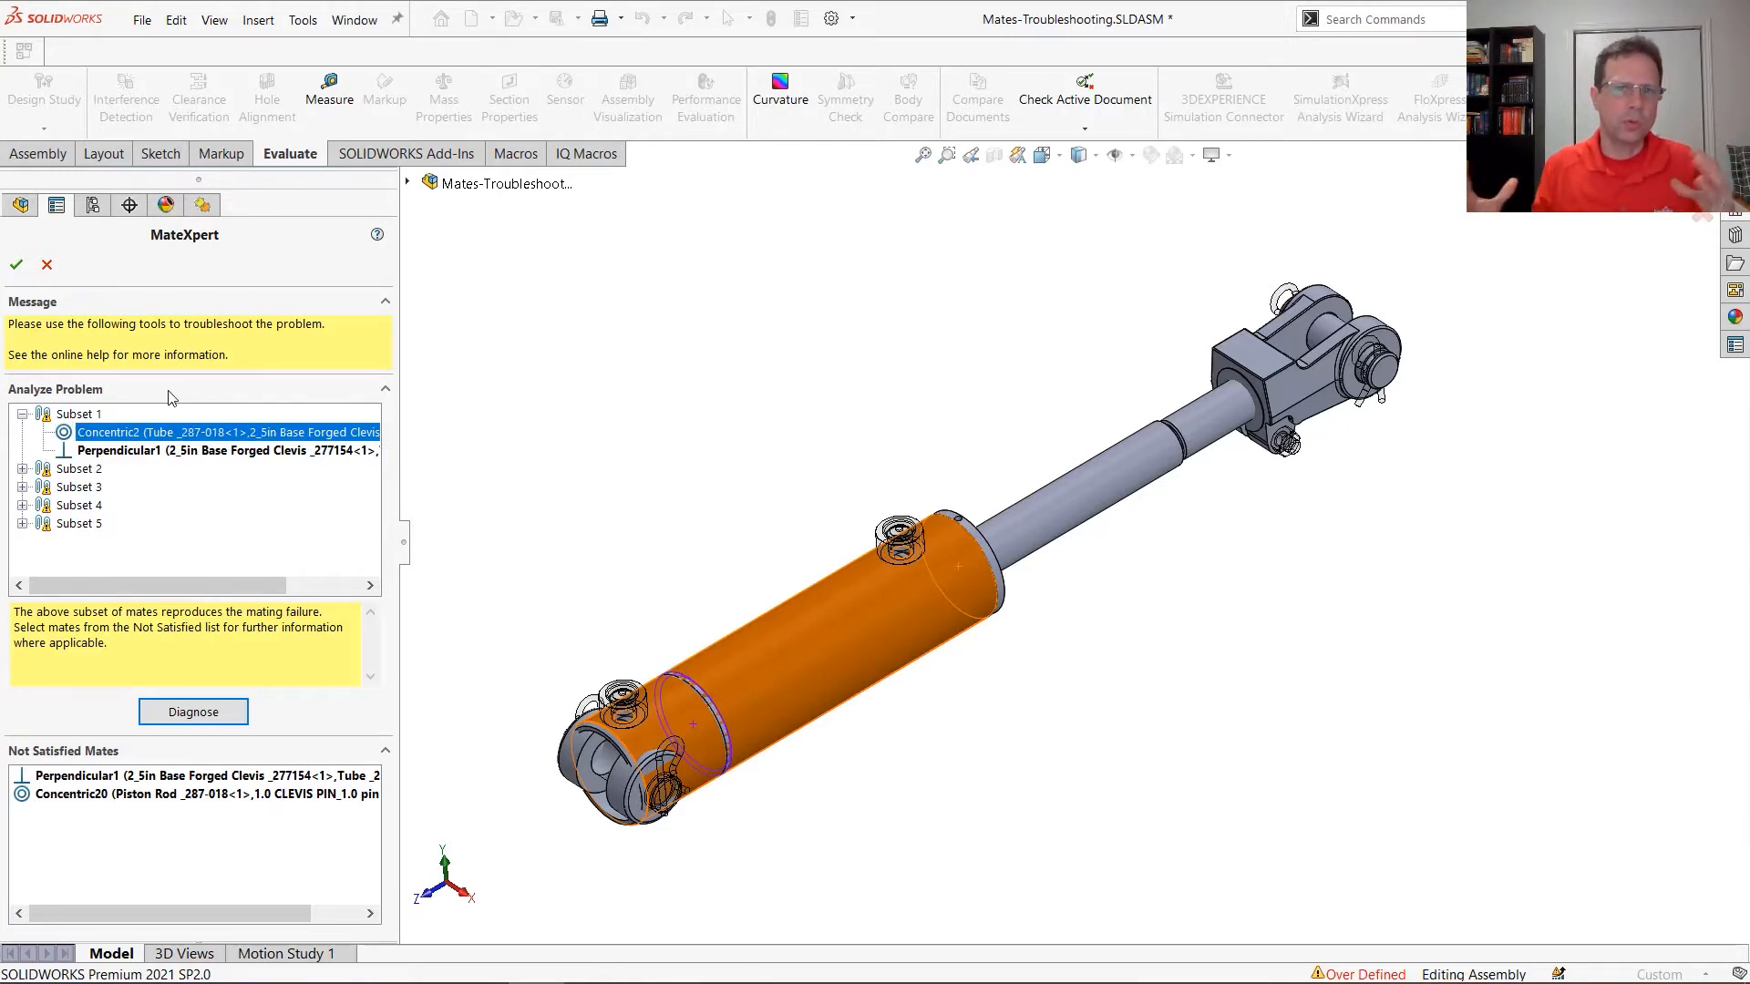
click(22, 468)
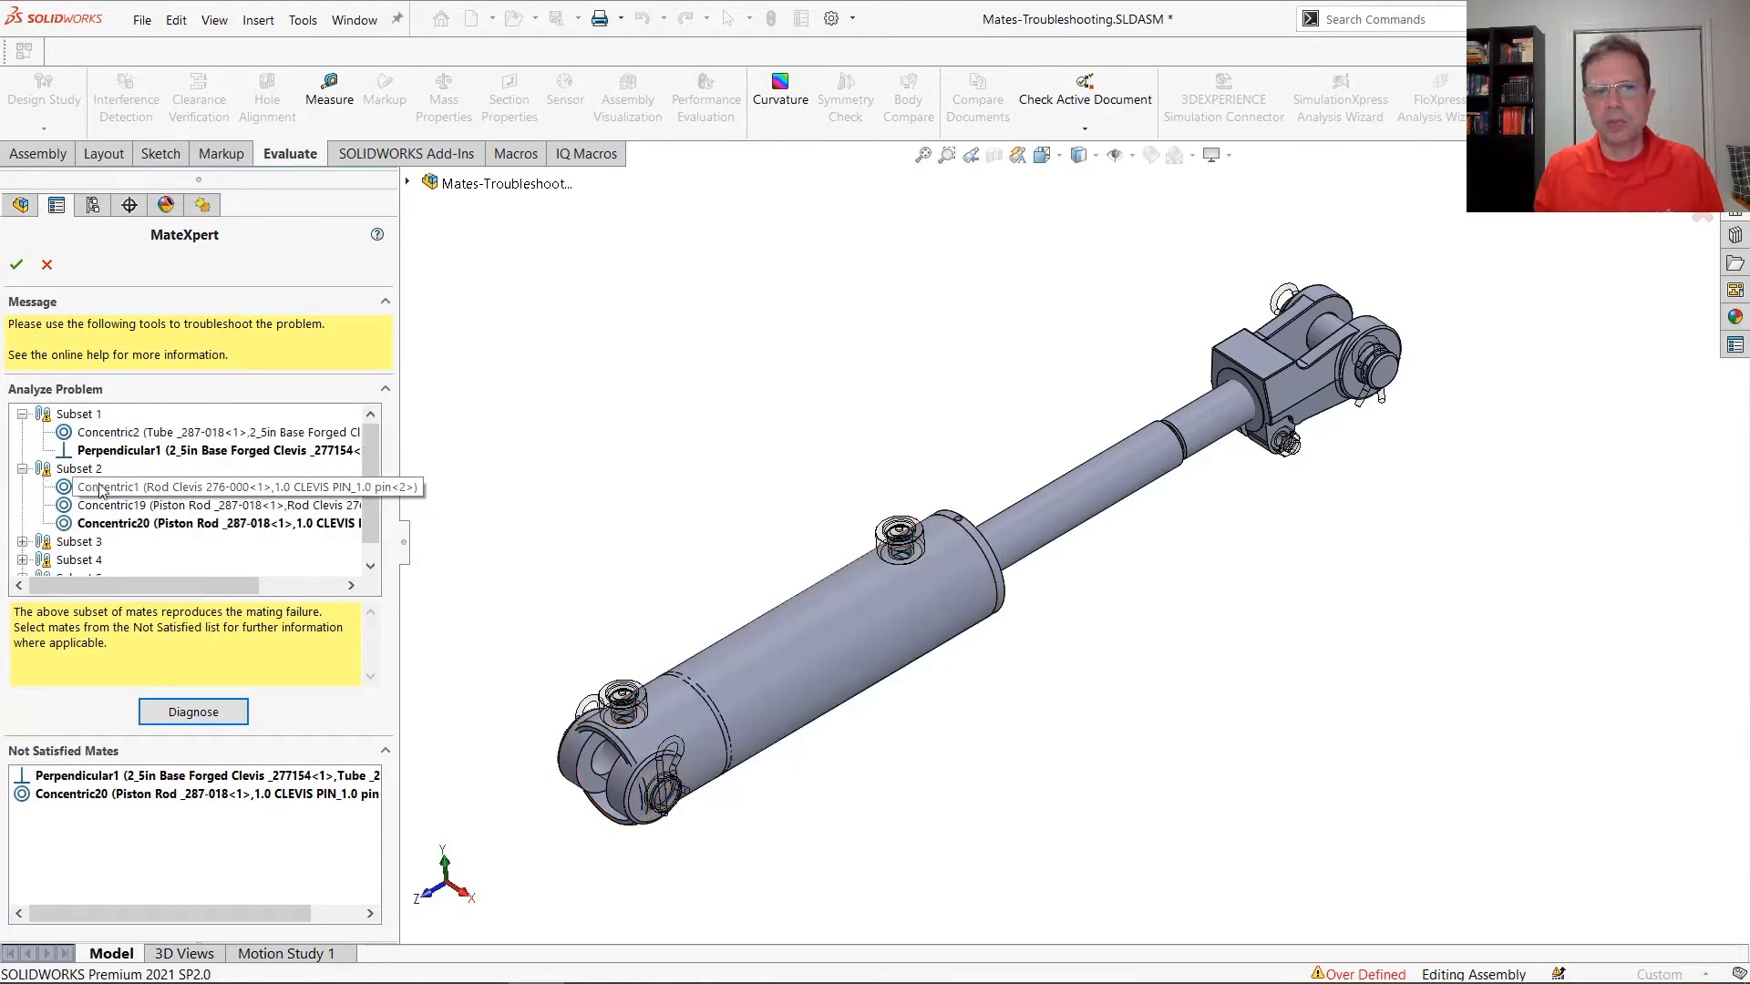
click(22, 542)
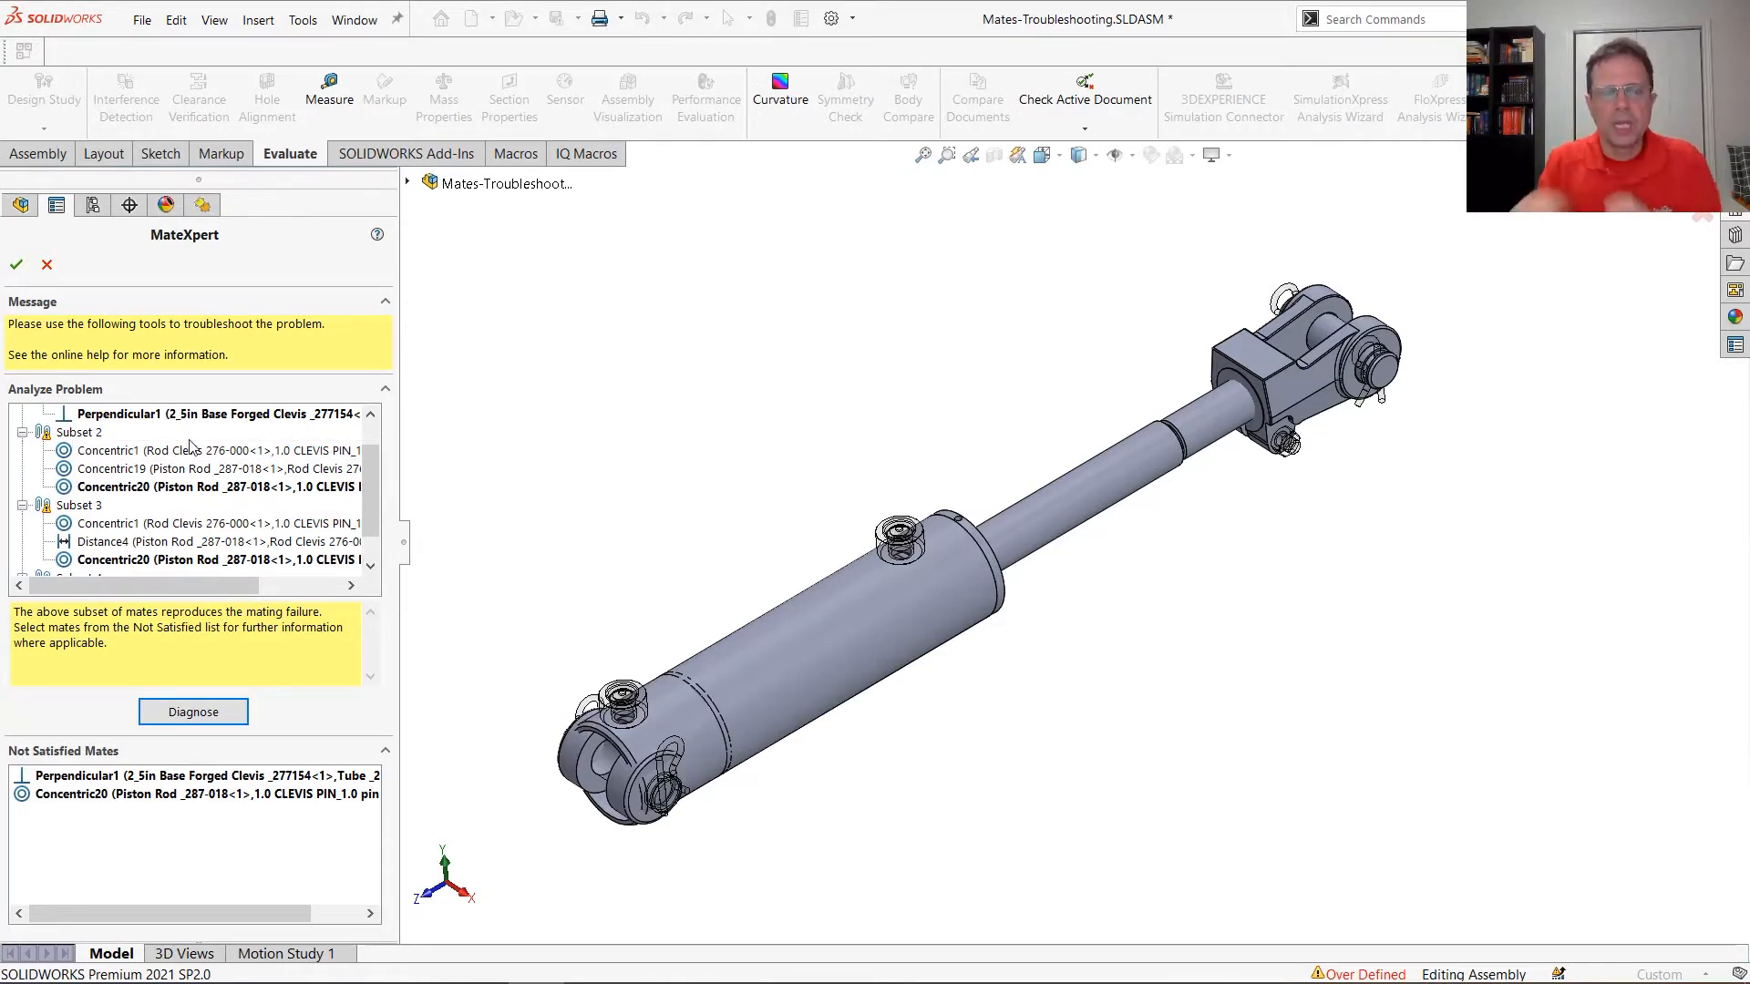
Hide the components related to Subset 2 and Subset 3, and exit MateXpert without applying changes
right_click(56, 437)
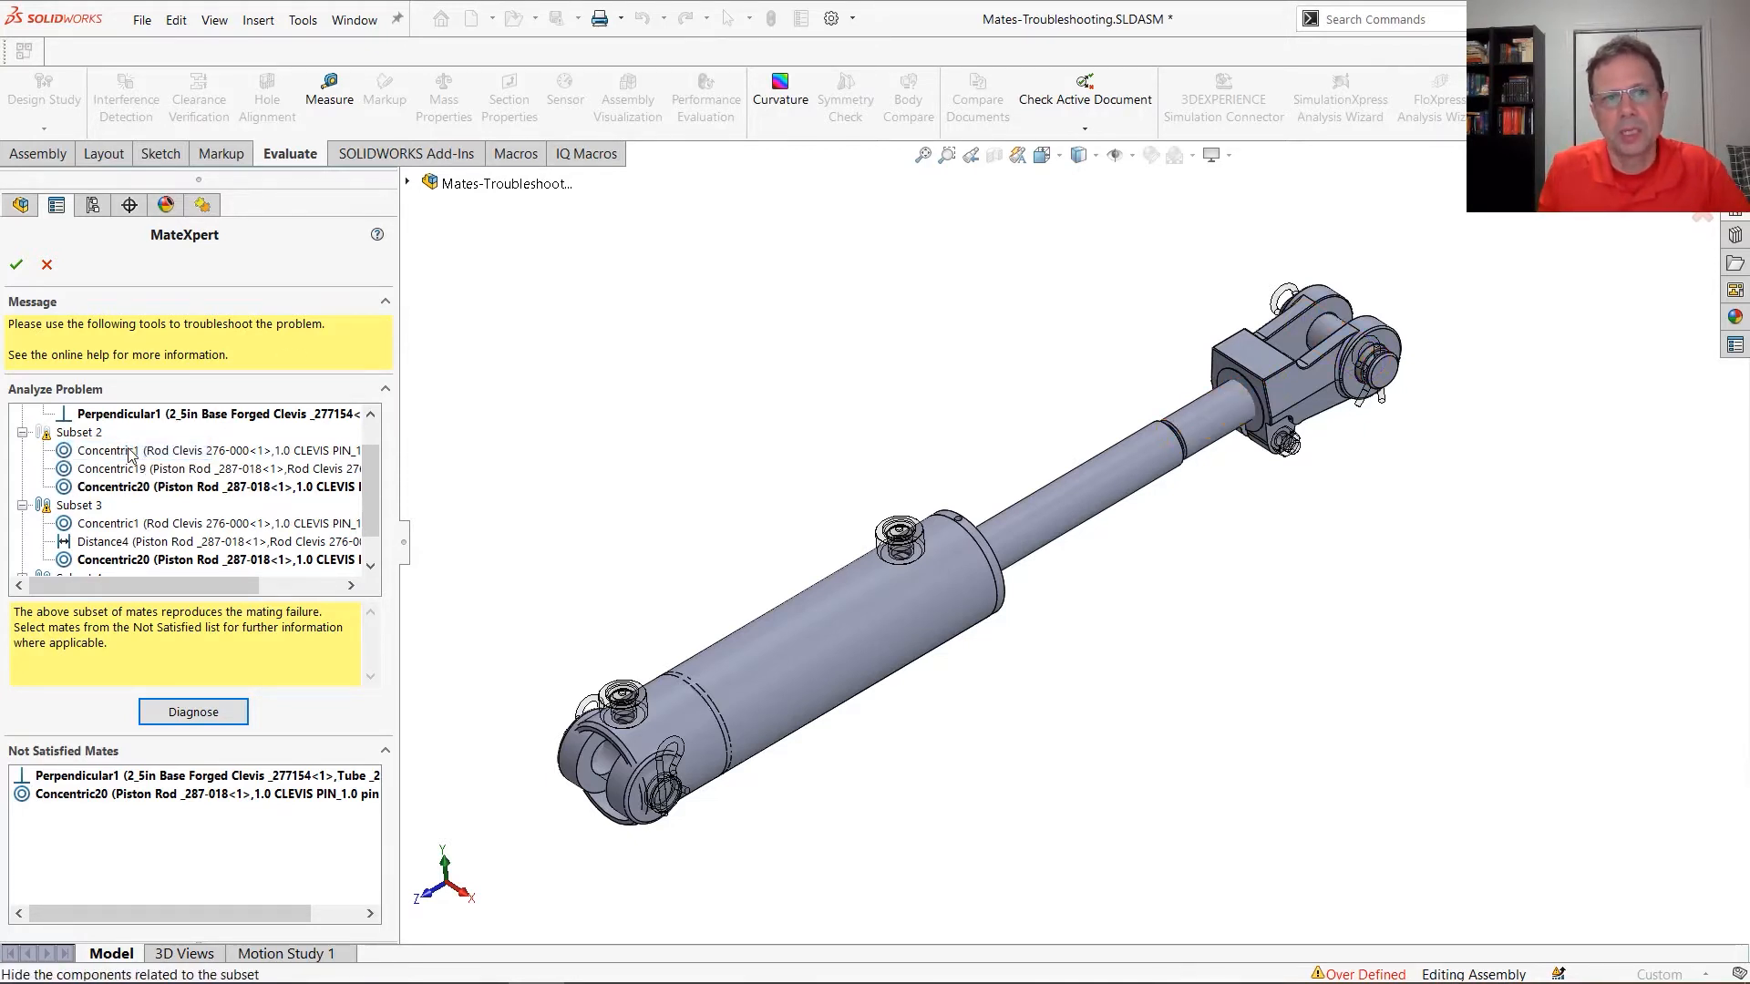
right_click(77, 506)
click(116, 519)
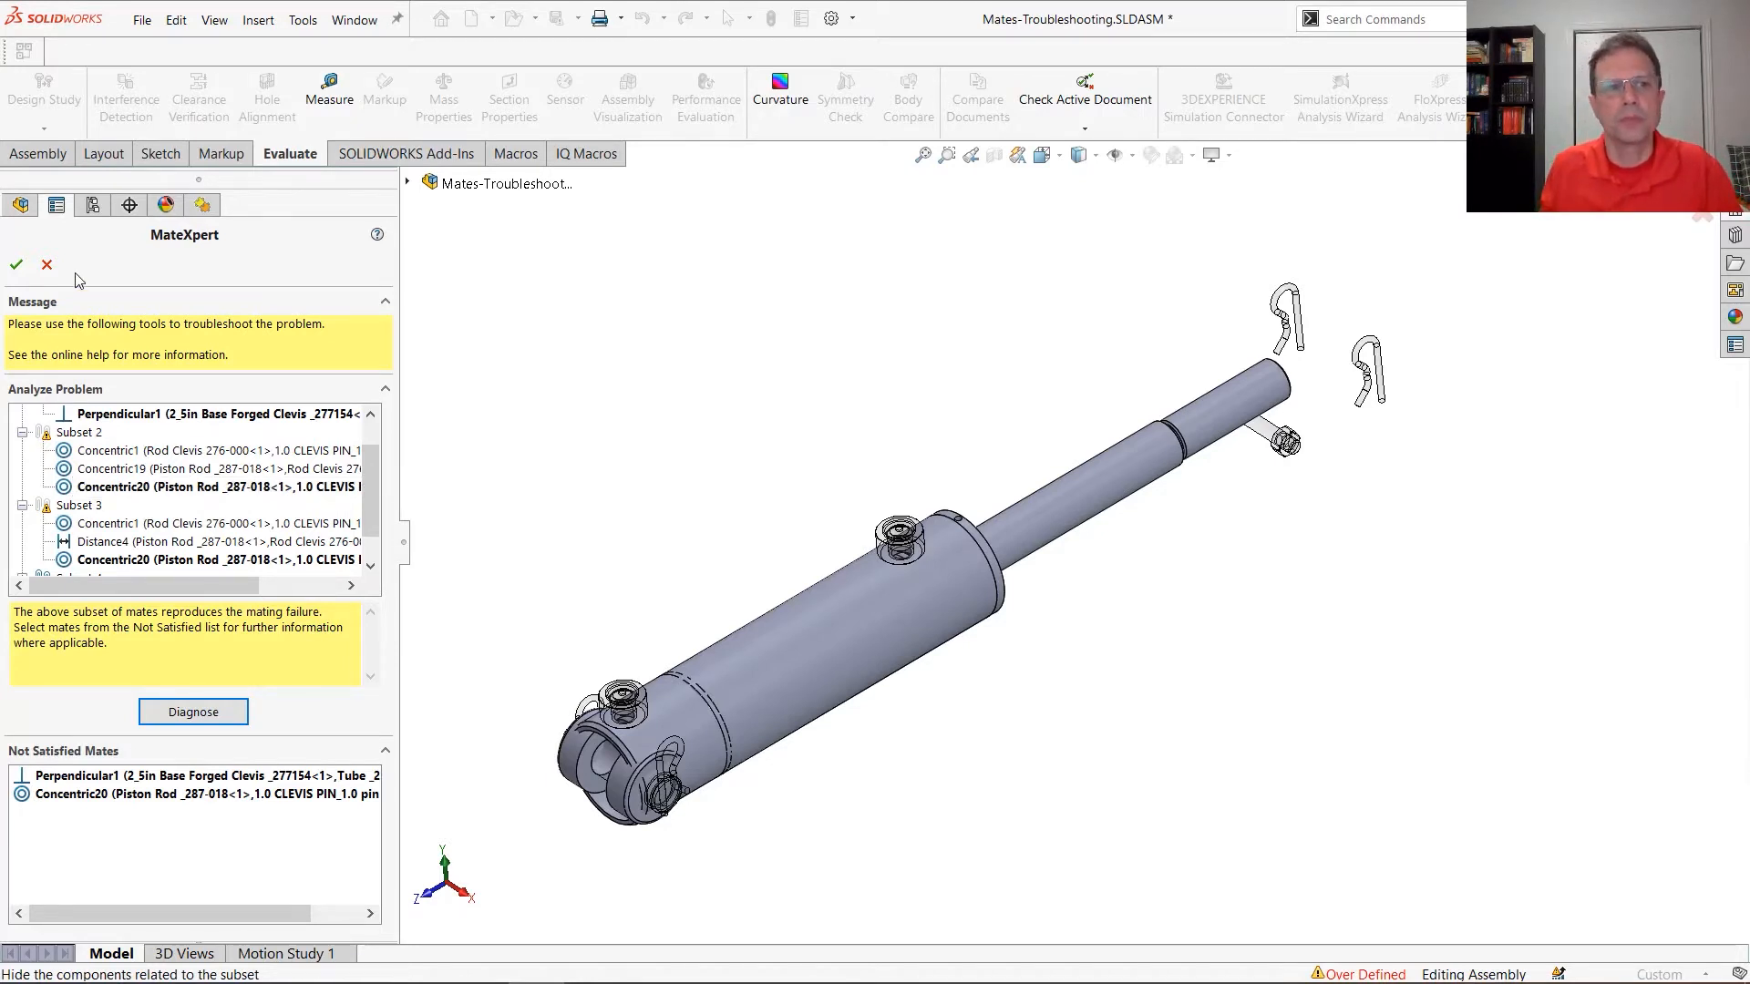
click(46, 264)
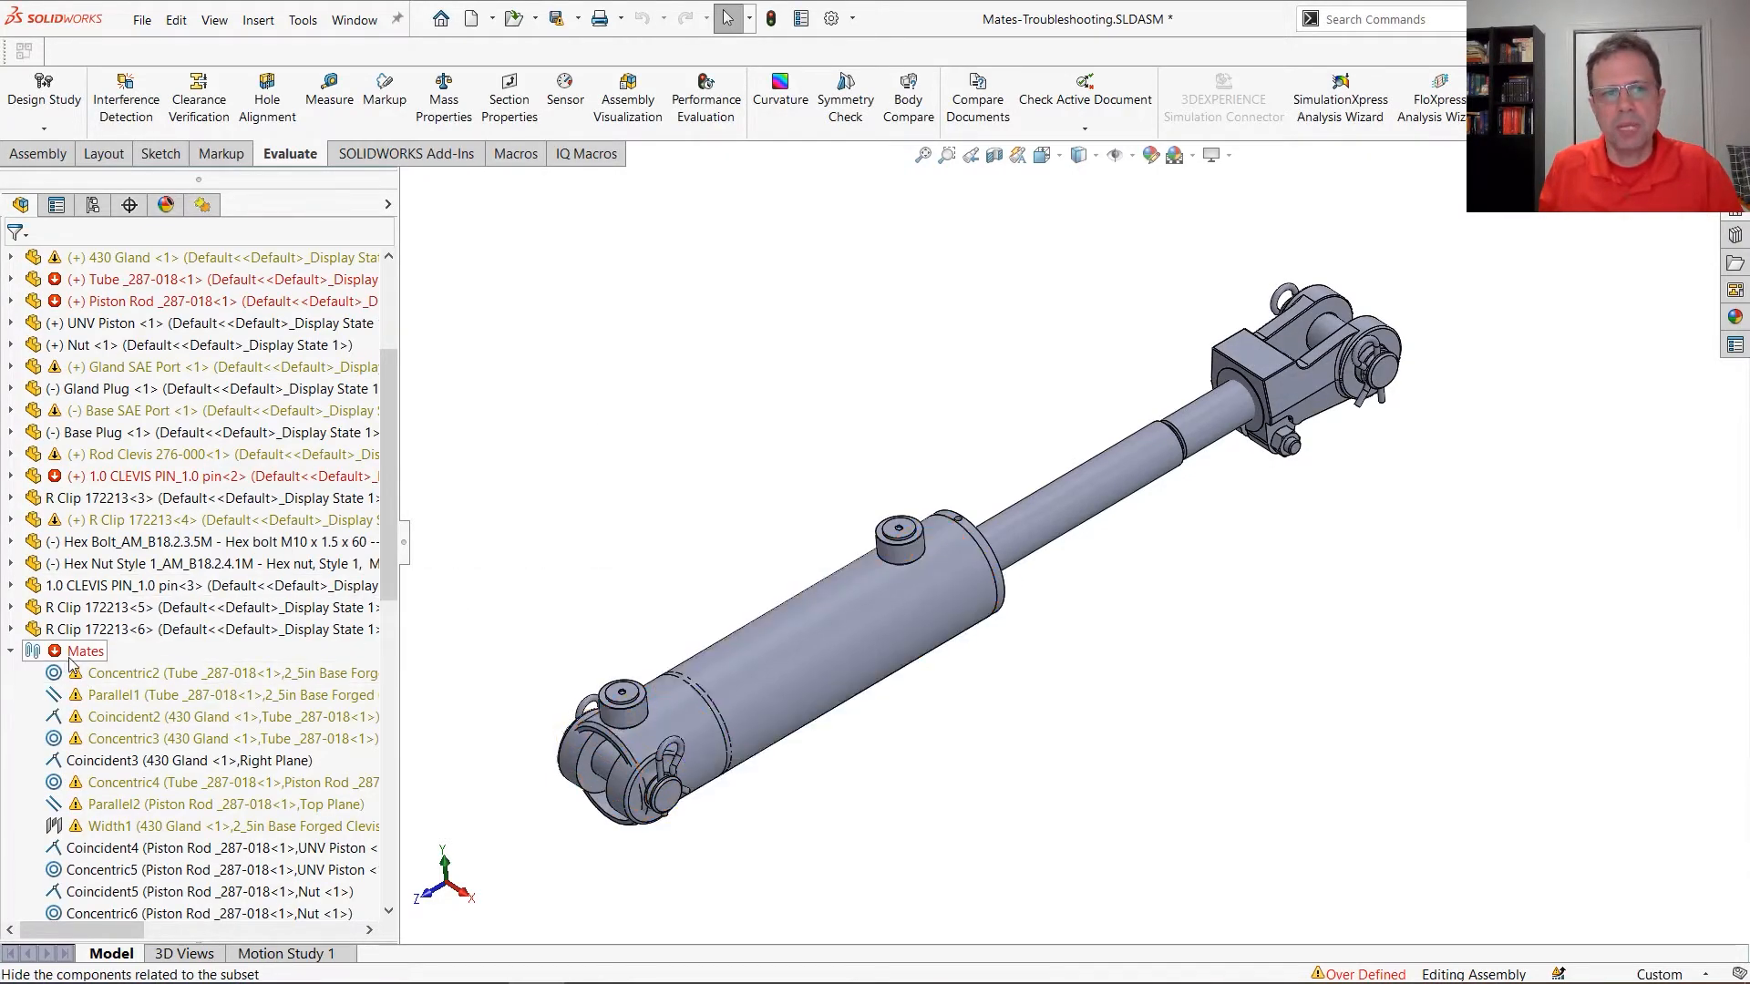
Group the assembly's mates by status, collapse the Solved group, and force a rebuild to refresh the groups
drag(391, 546, 398, 617)
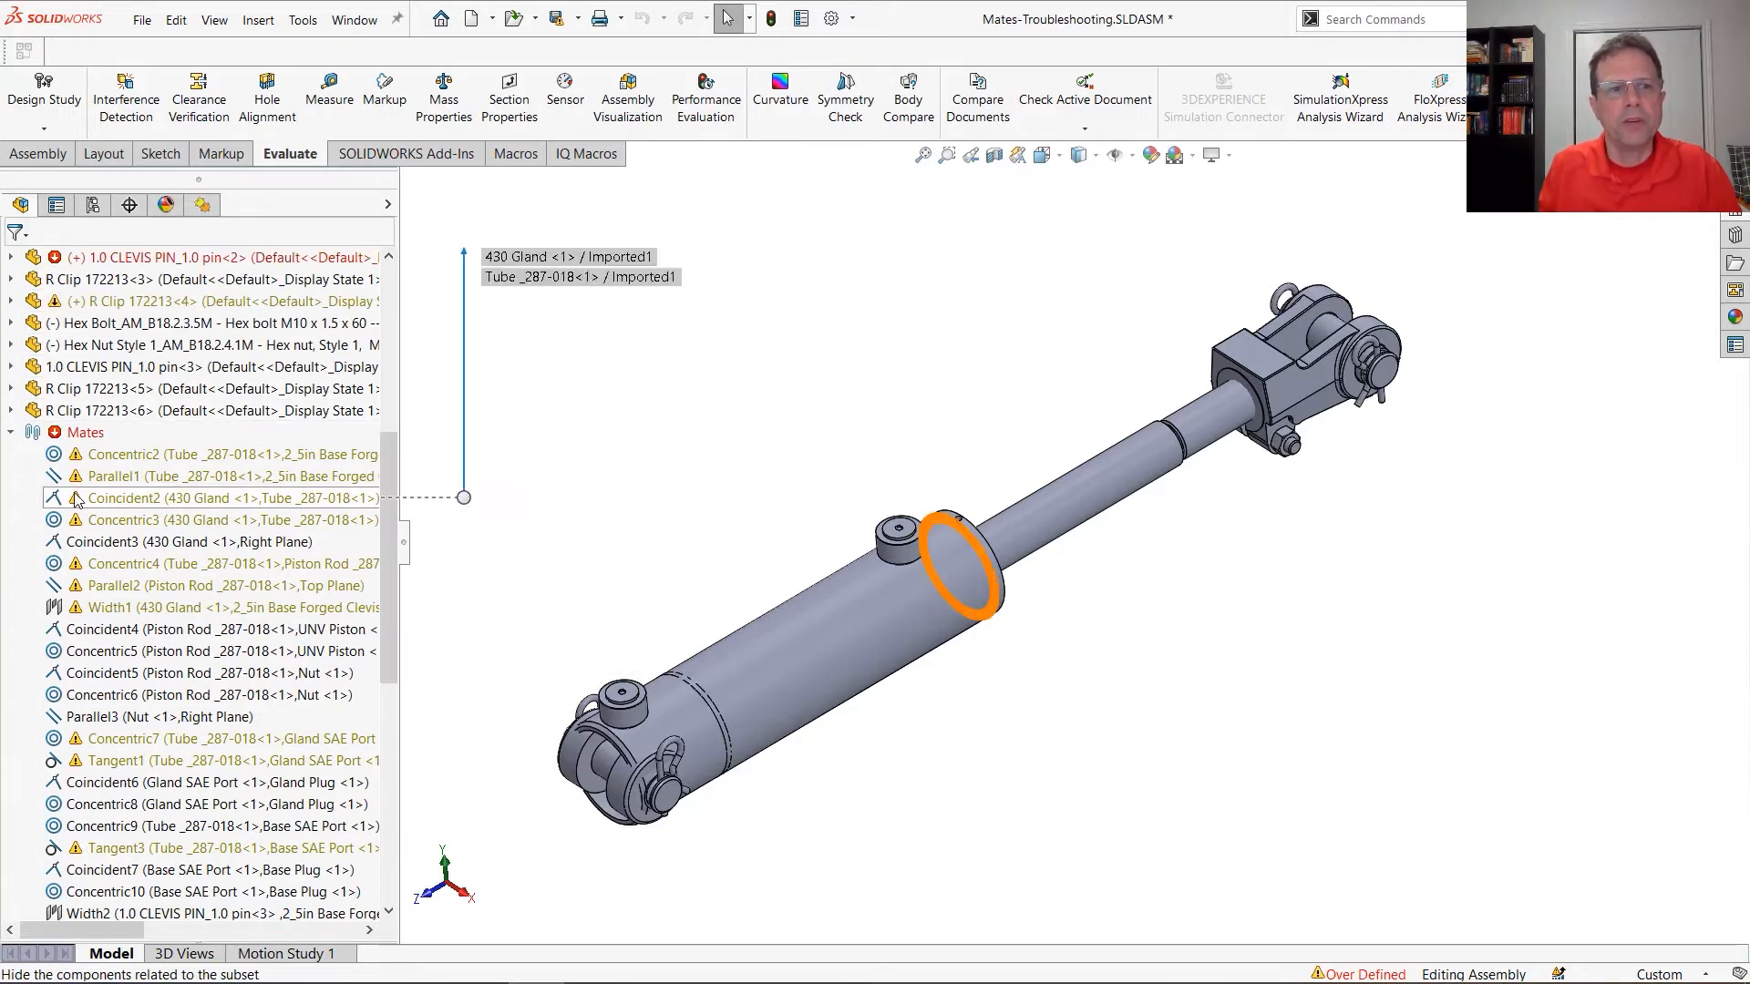
right_click(89, 434)
right_click(89, 435)
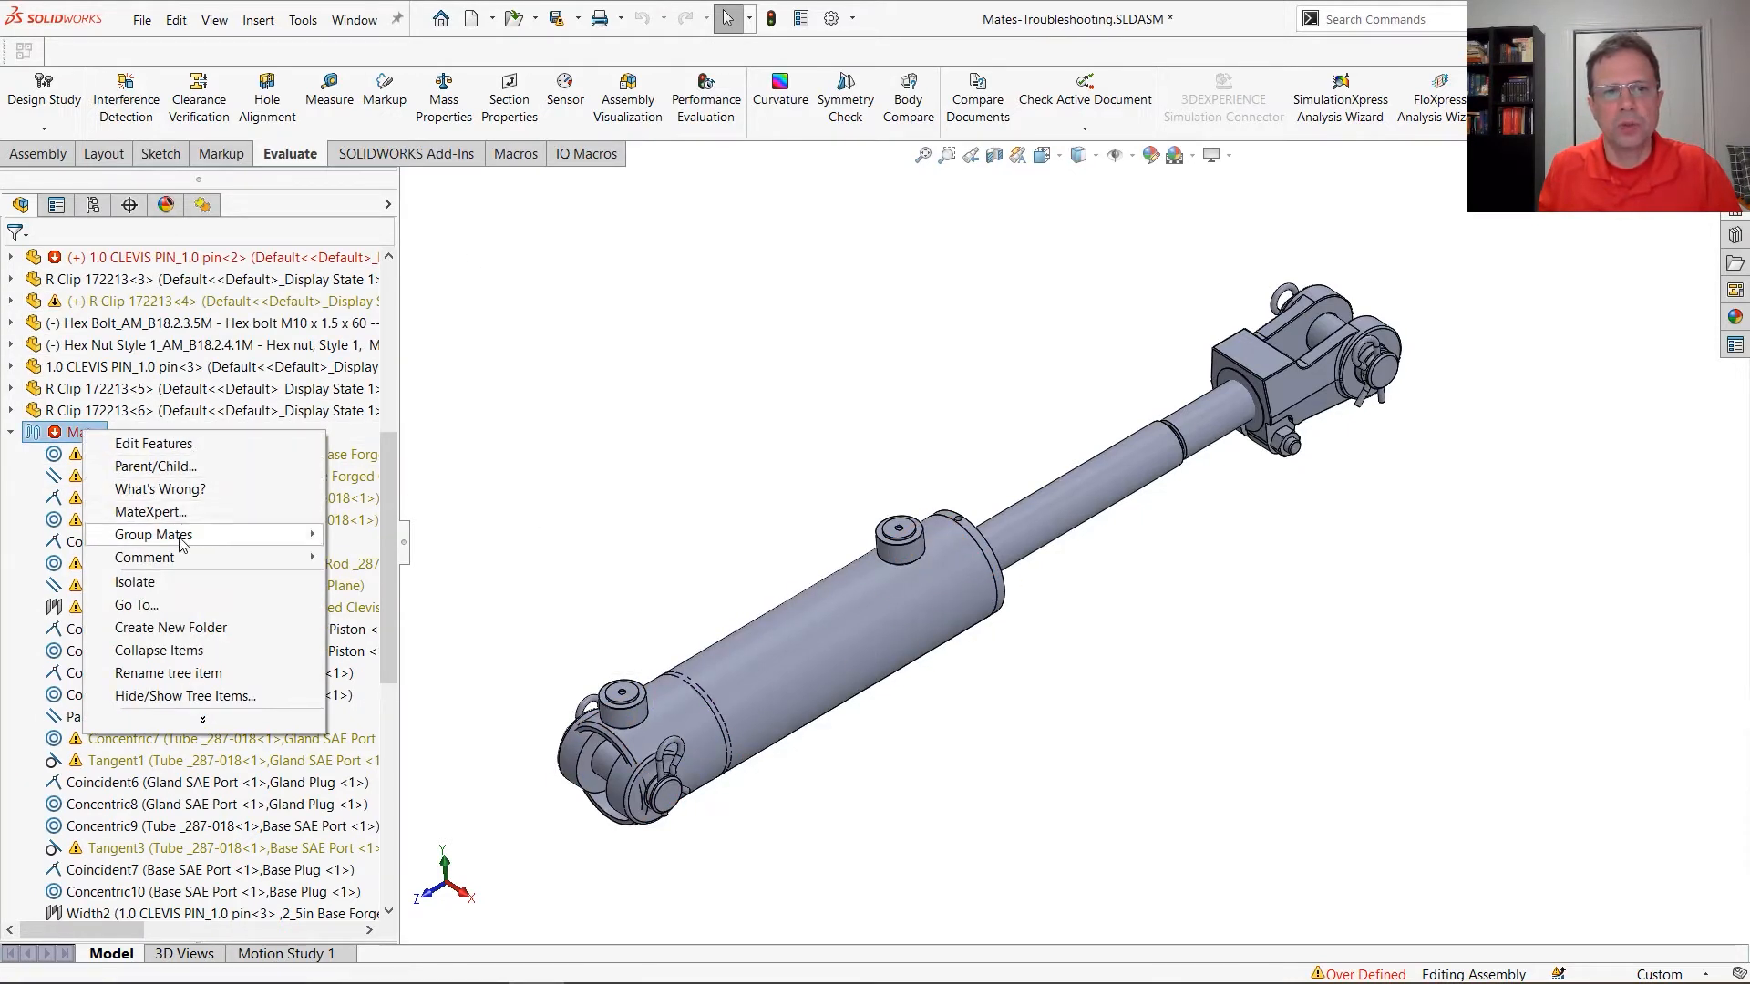
mouse_move(187, 540)
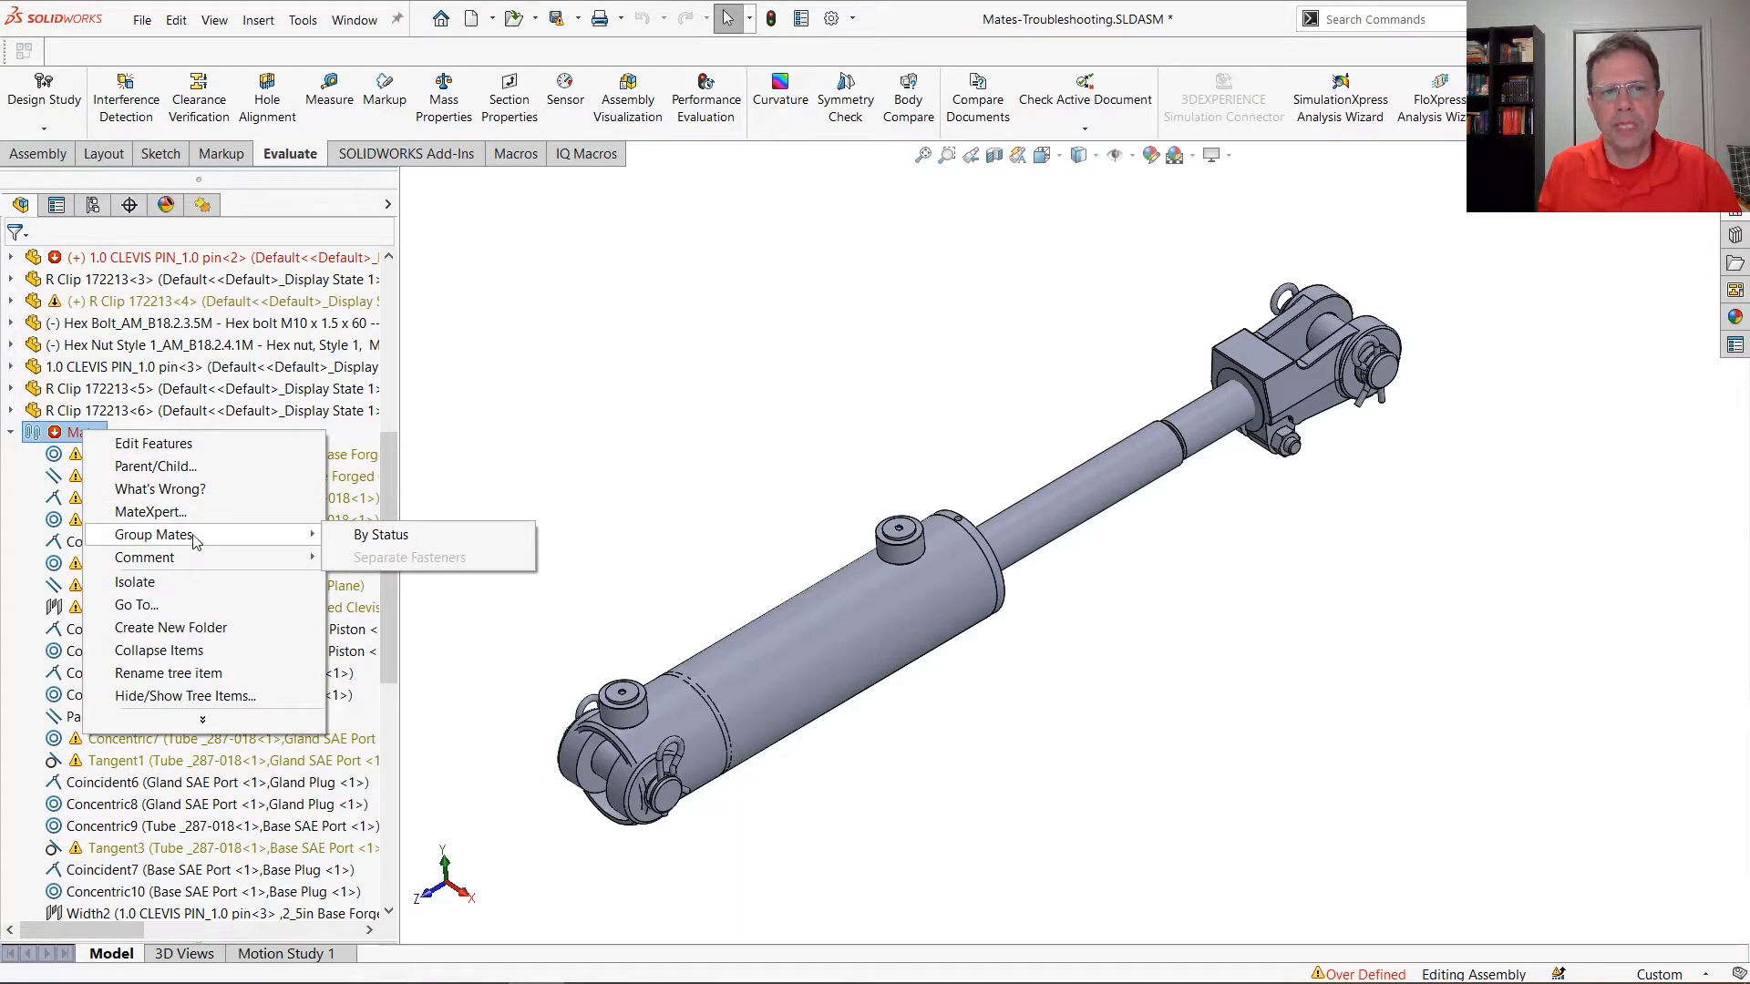
click(374, 536)
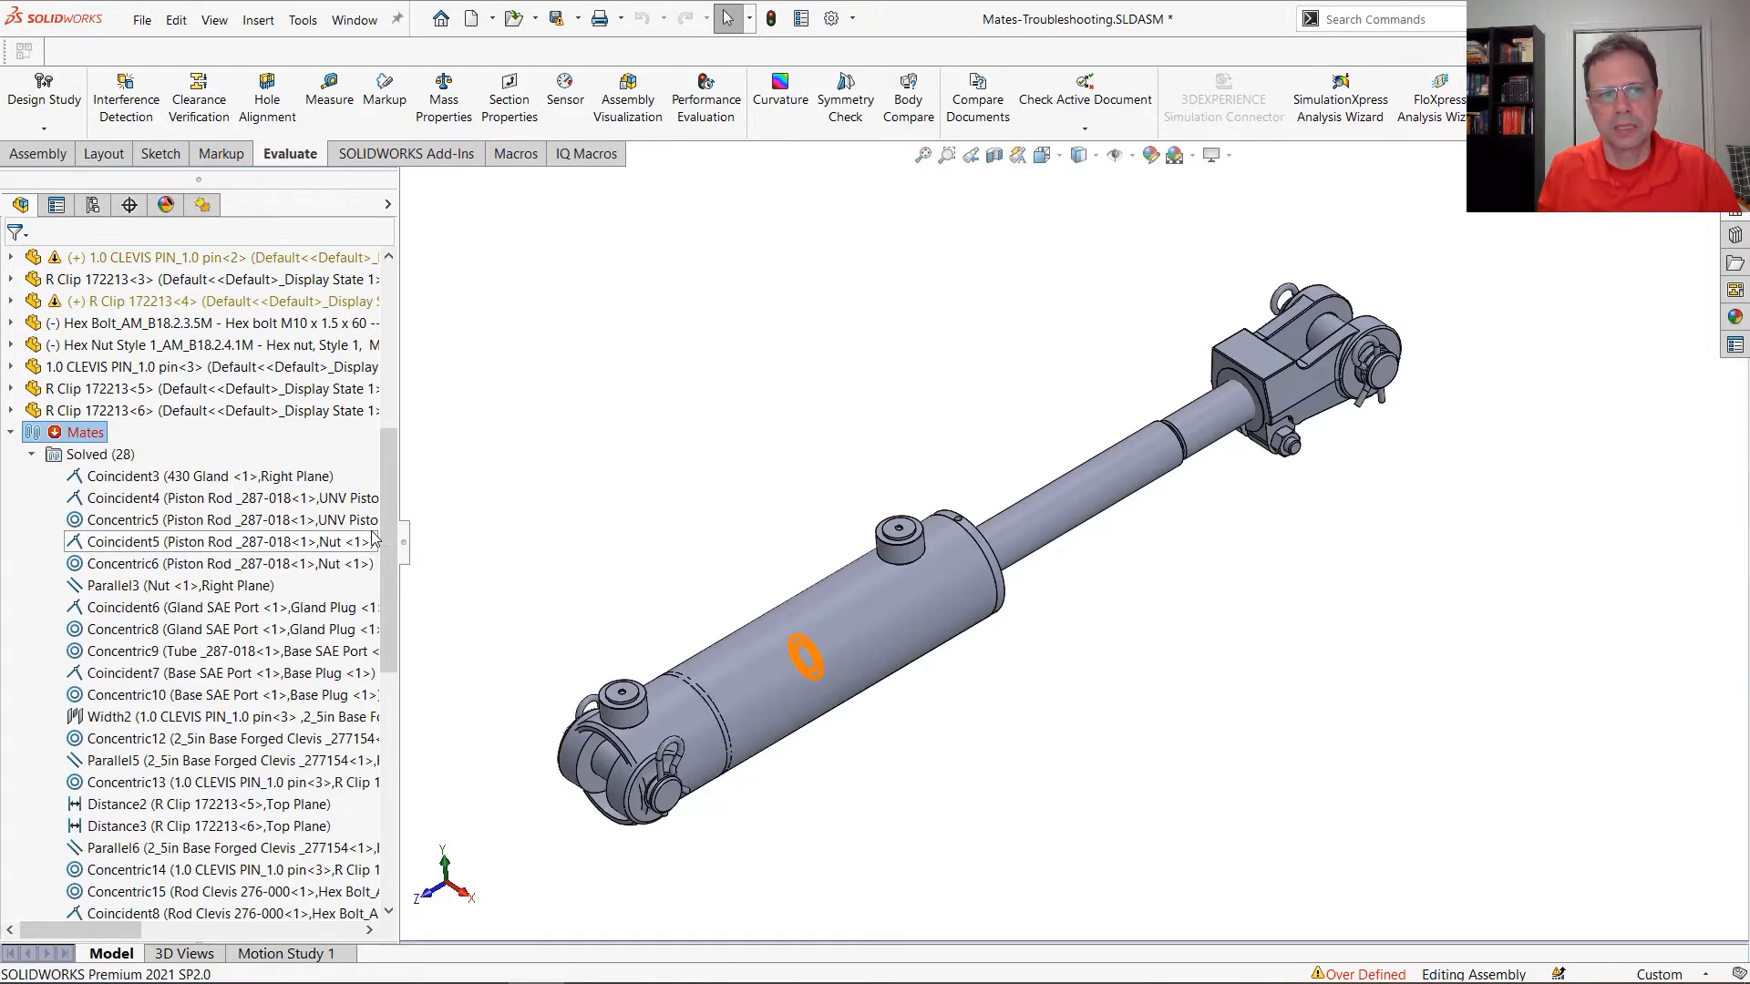
click(32, 455)
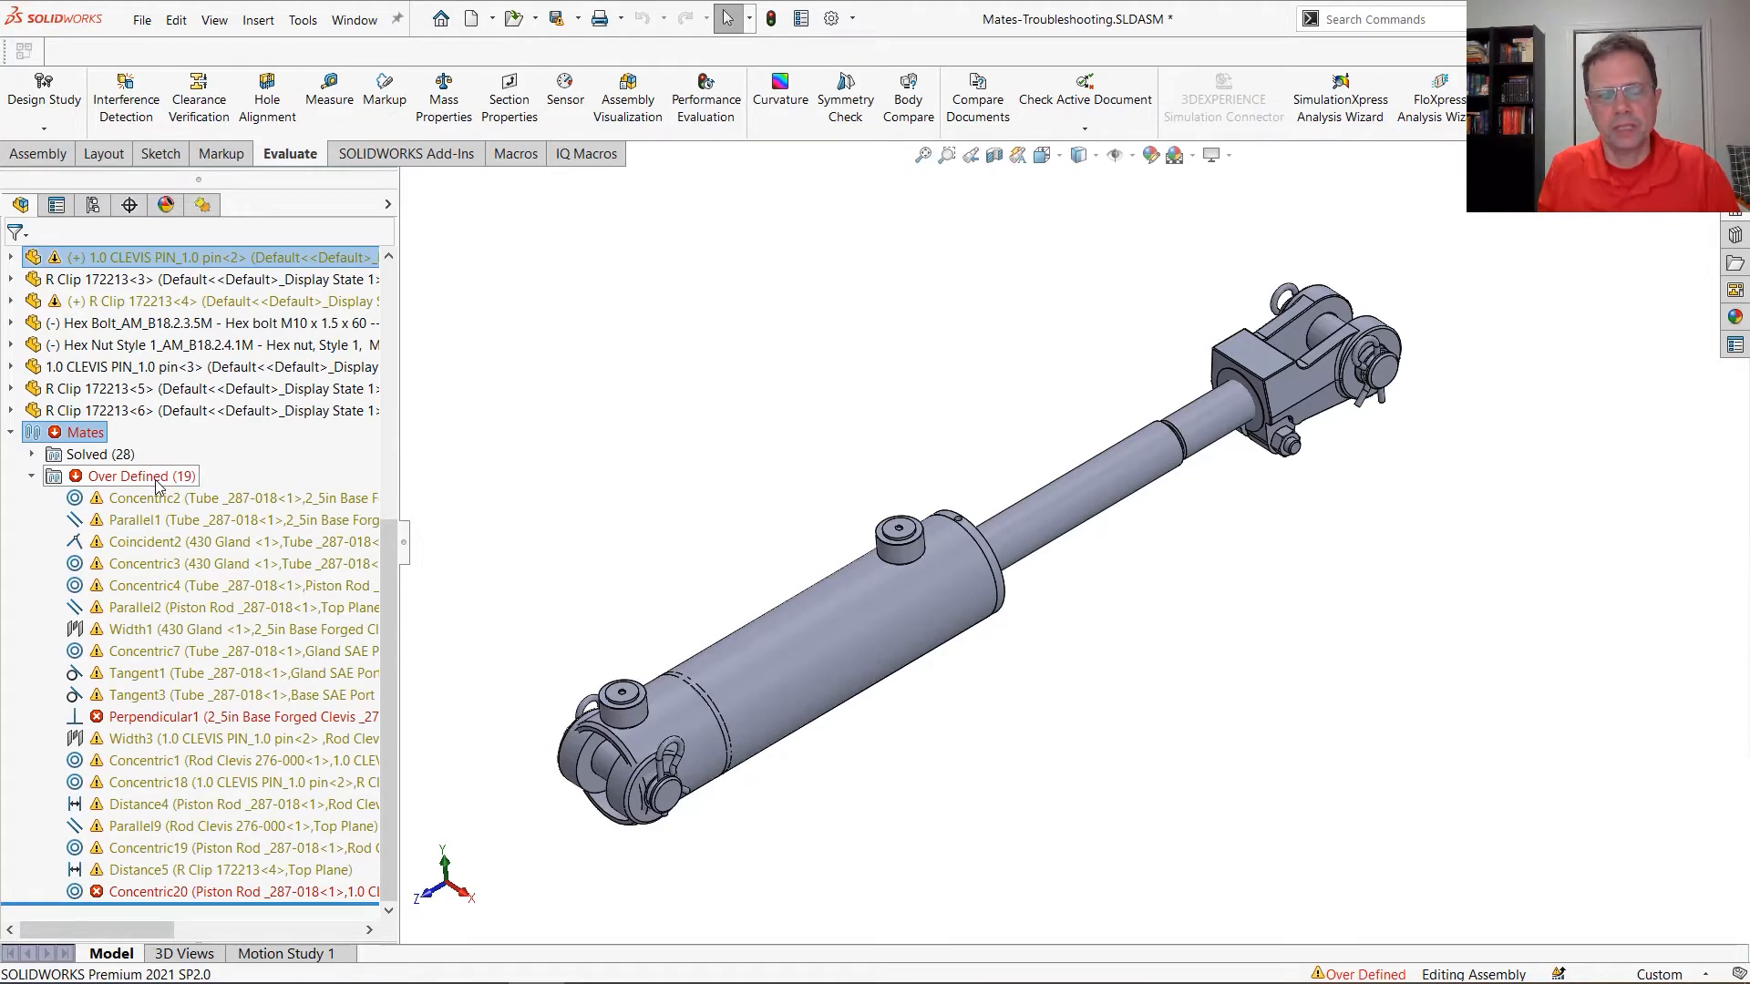
key(ctrl+q)
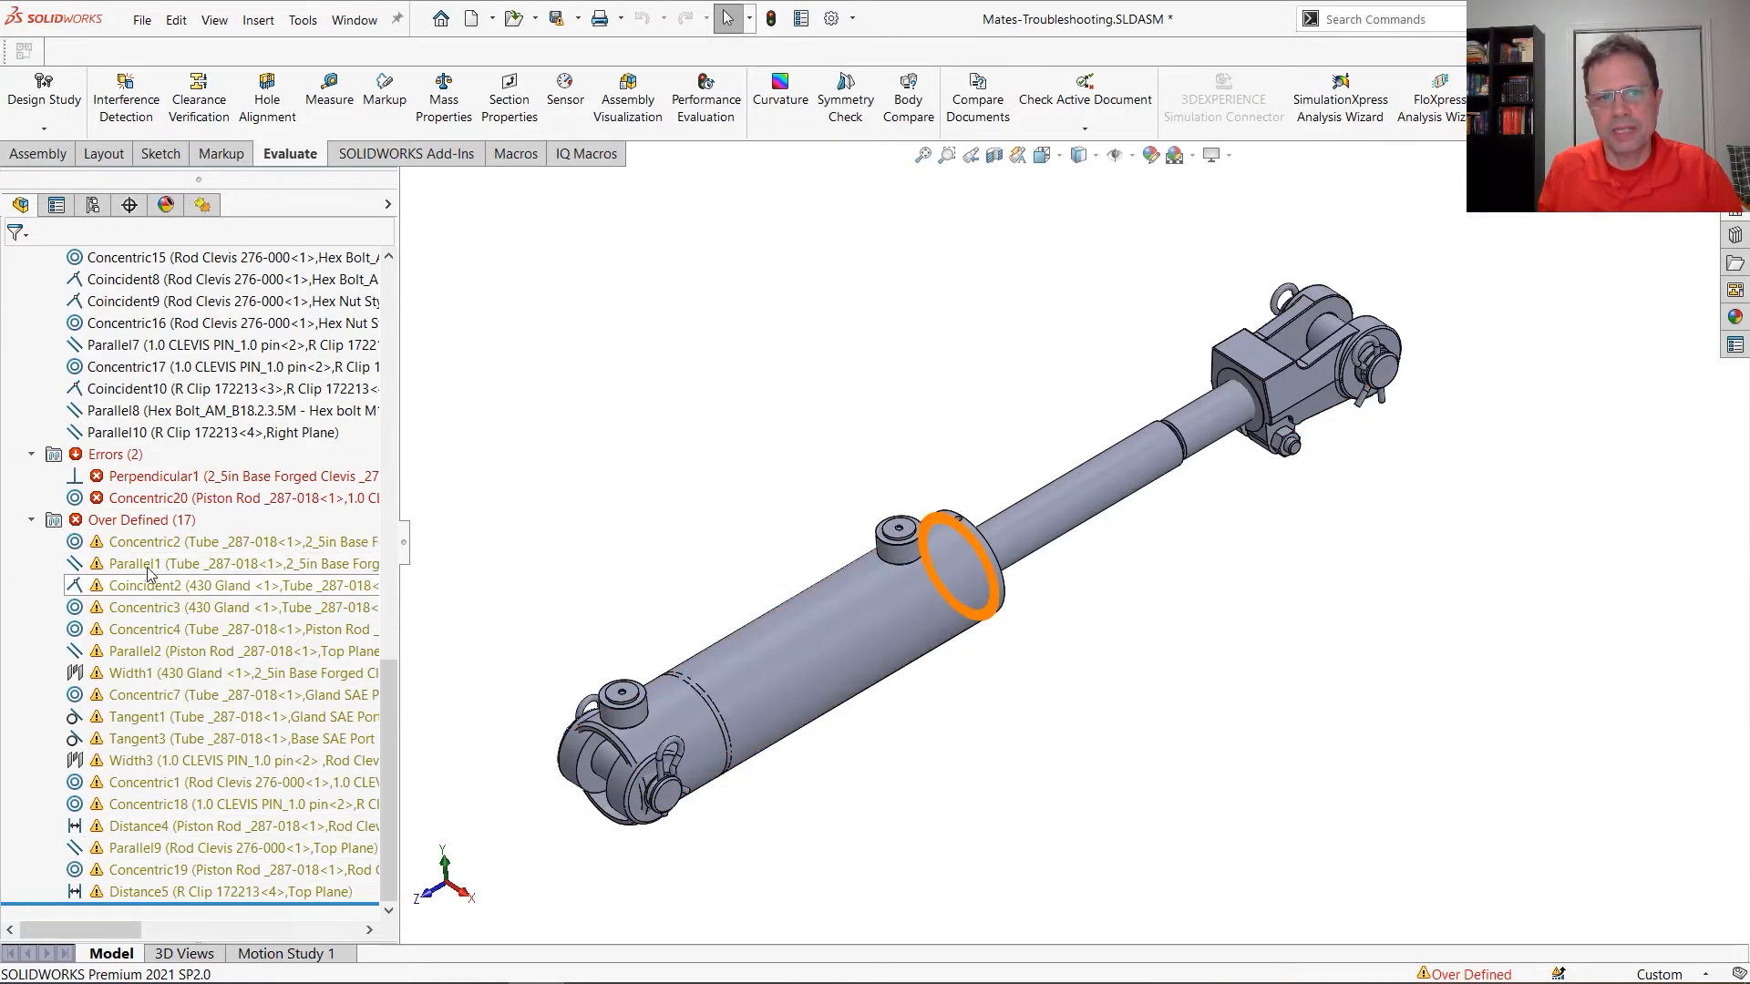
Collapse the Over Defined mate group and isolate the components of the failing Perpendicular1 mate
click(37, 522)
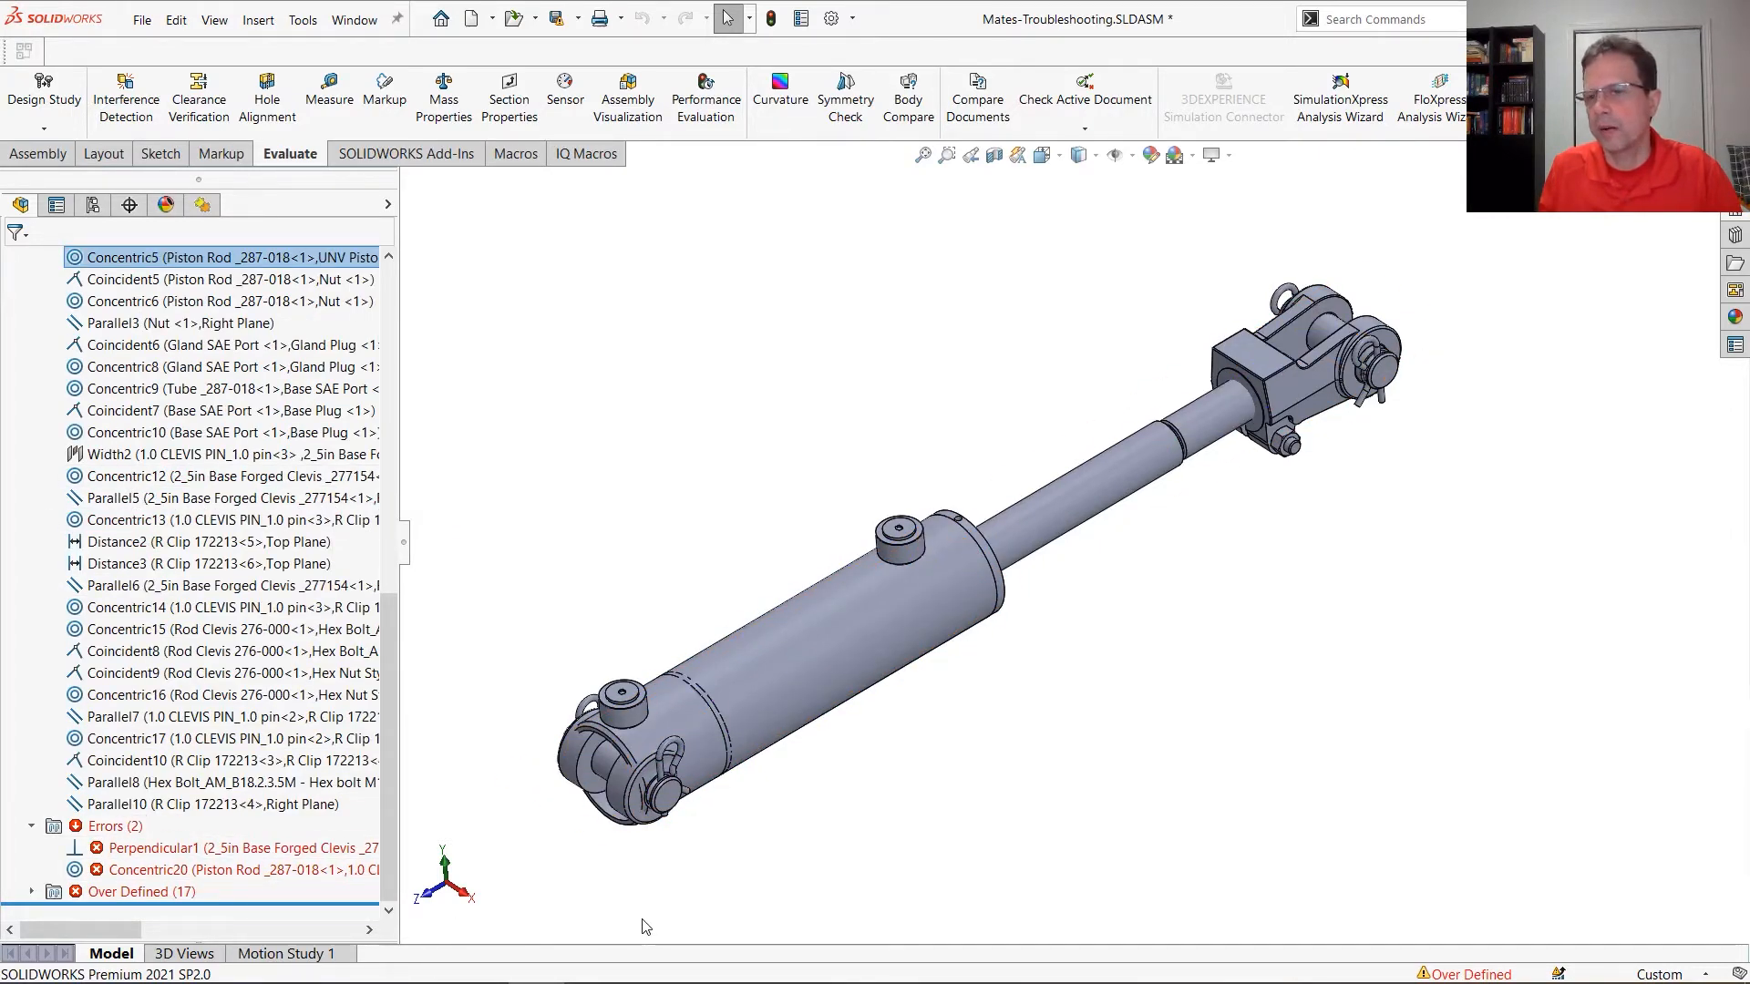
mouse_move(219, 851)
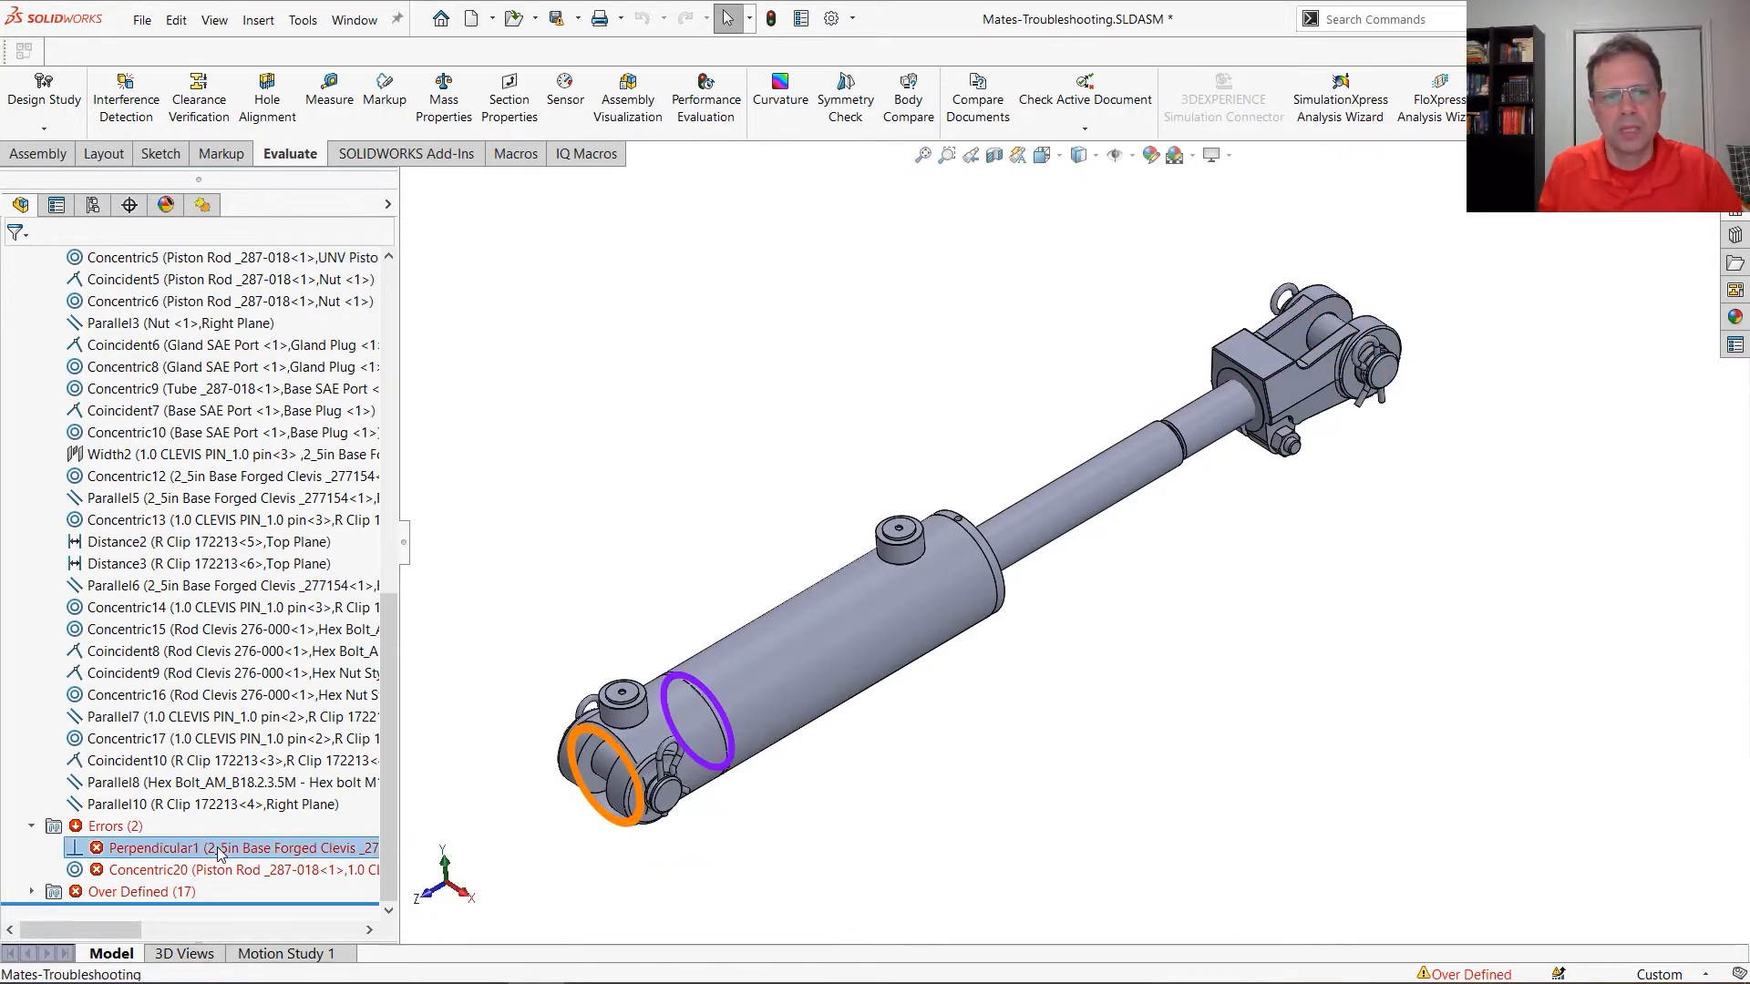
right_click(218, 851)
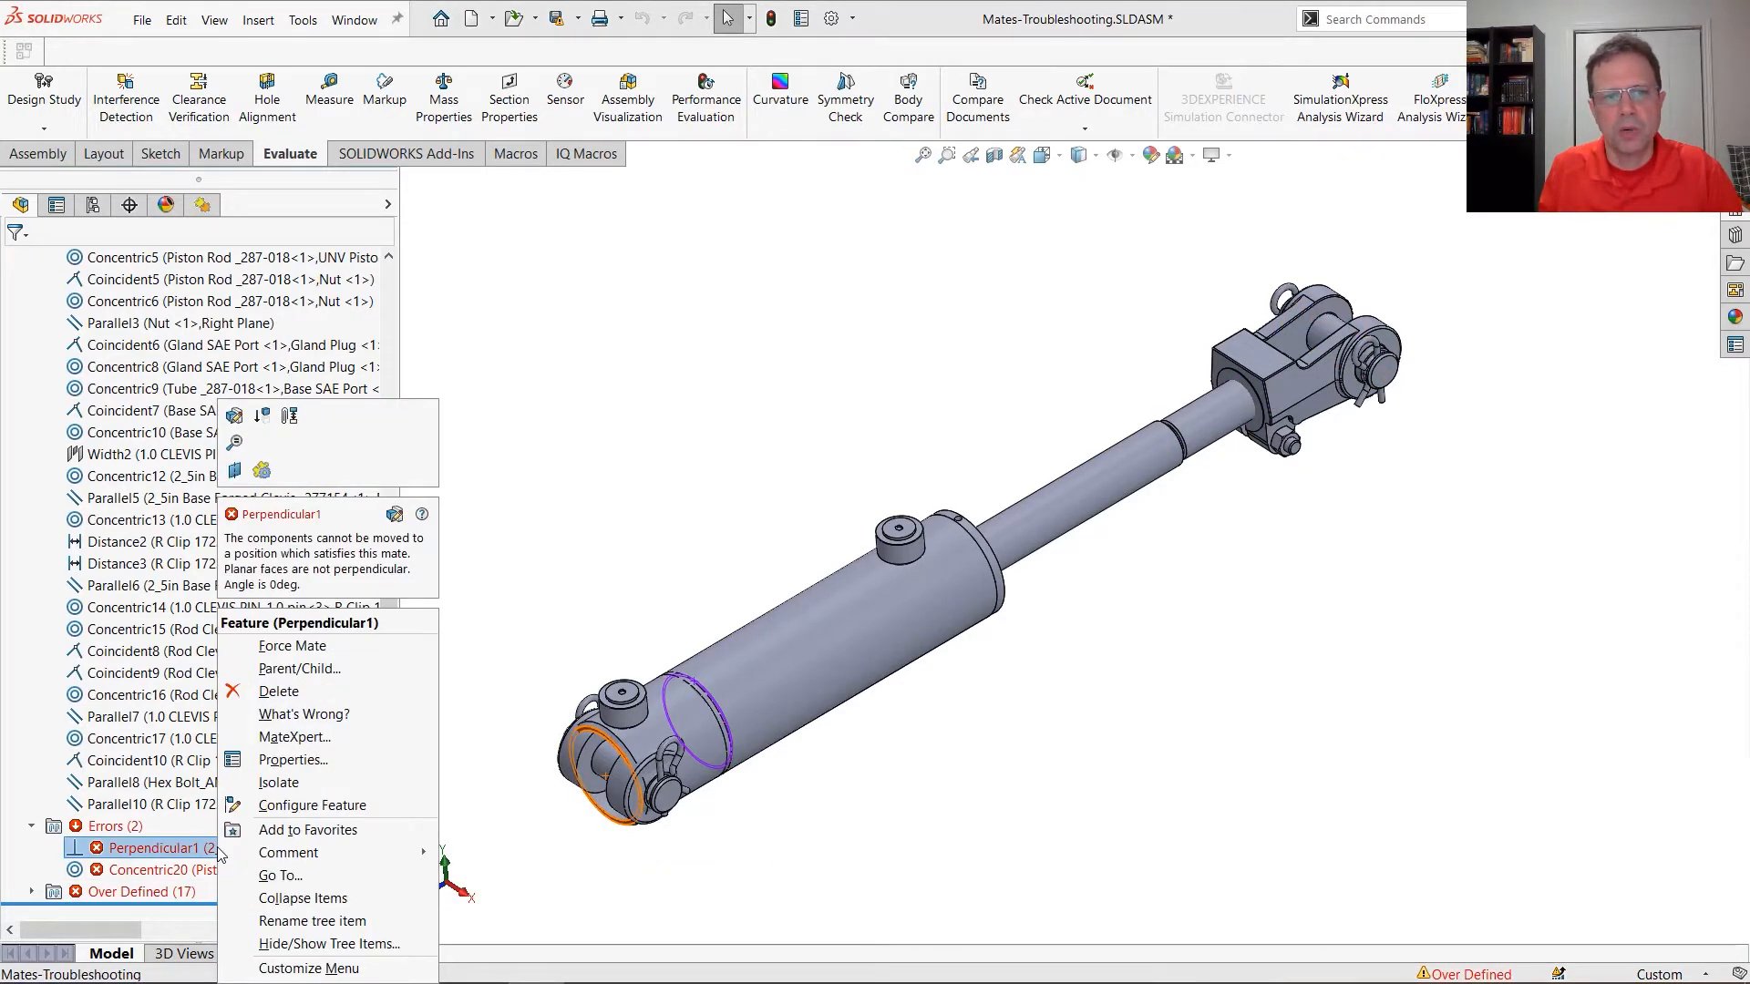
click(298, 787)
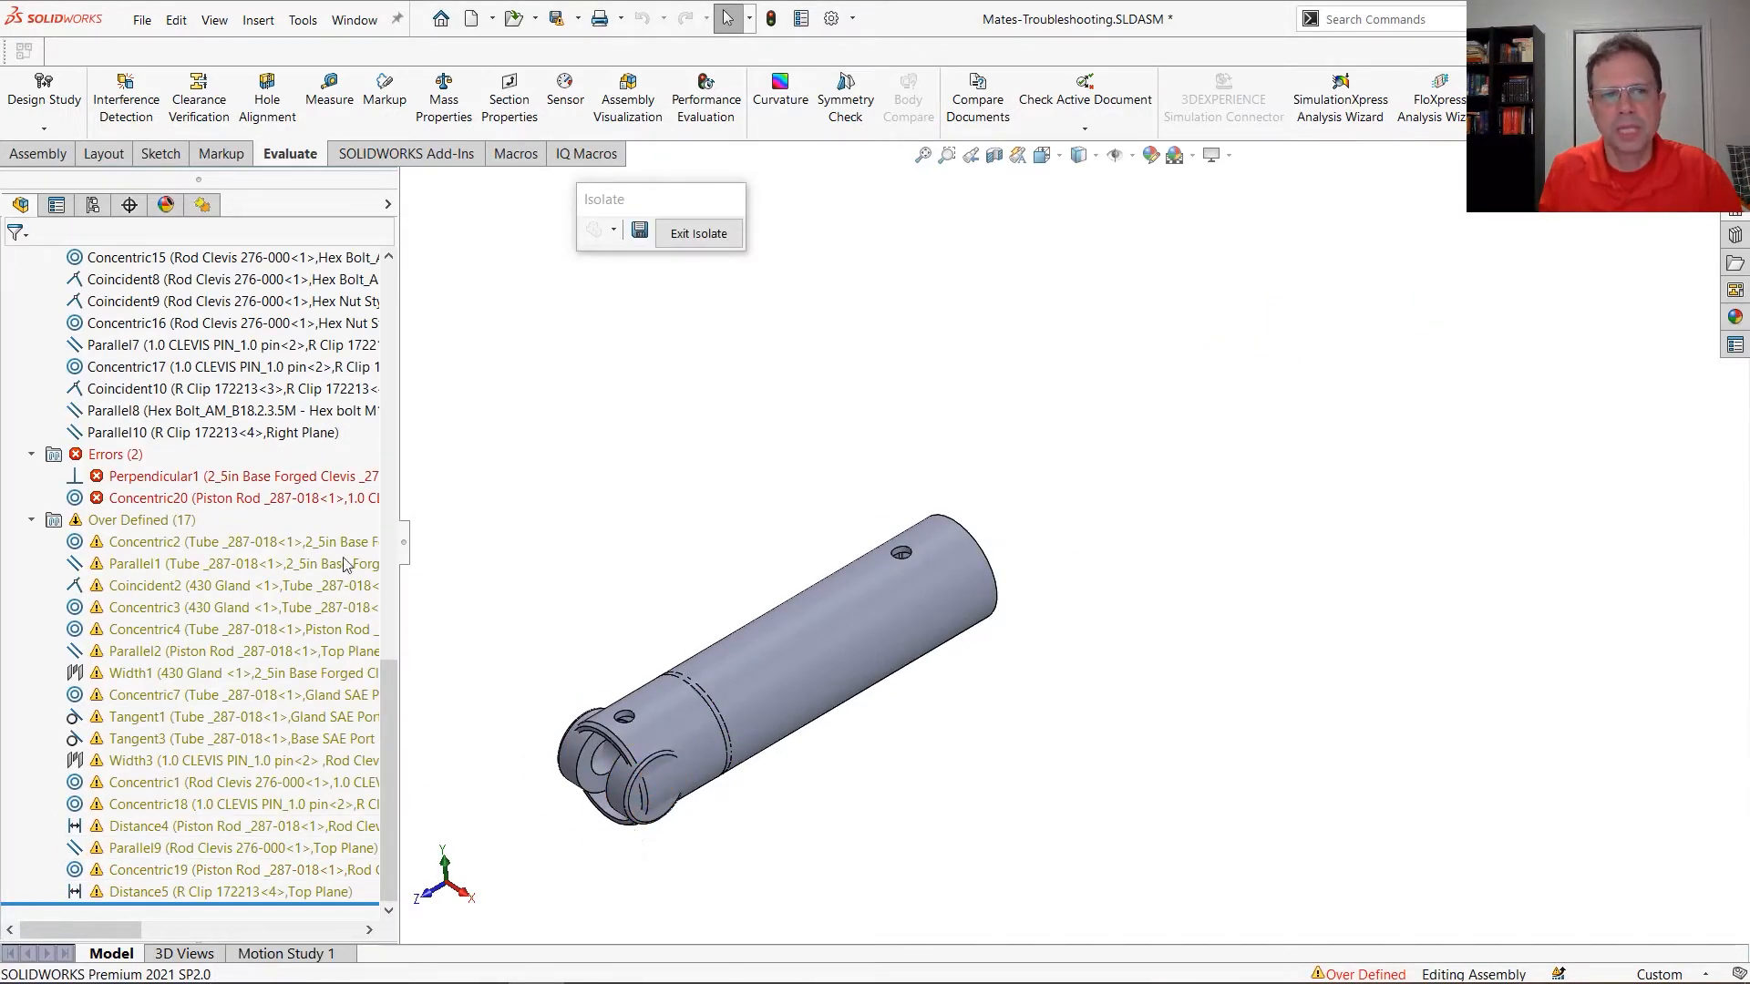
Change the Perpendicular1 mate between the base forged clevis and the tube to Coincident, and exit the isolated view
right_click(298, 477)
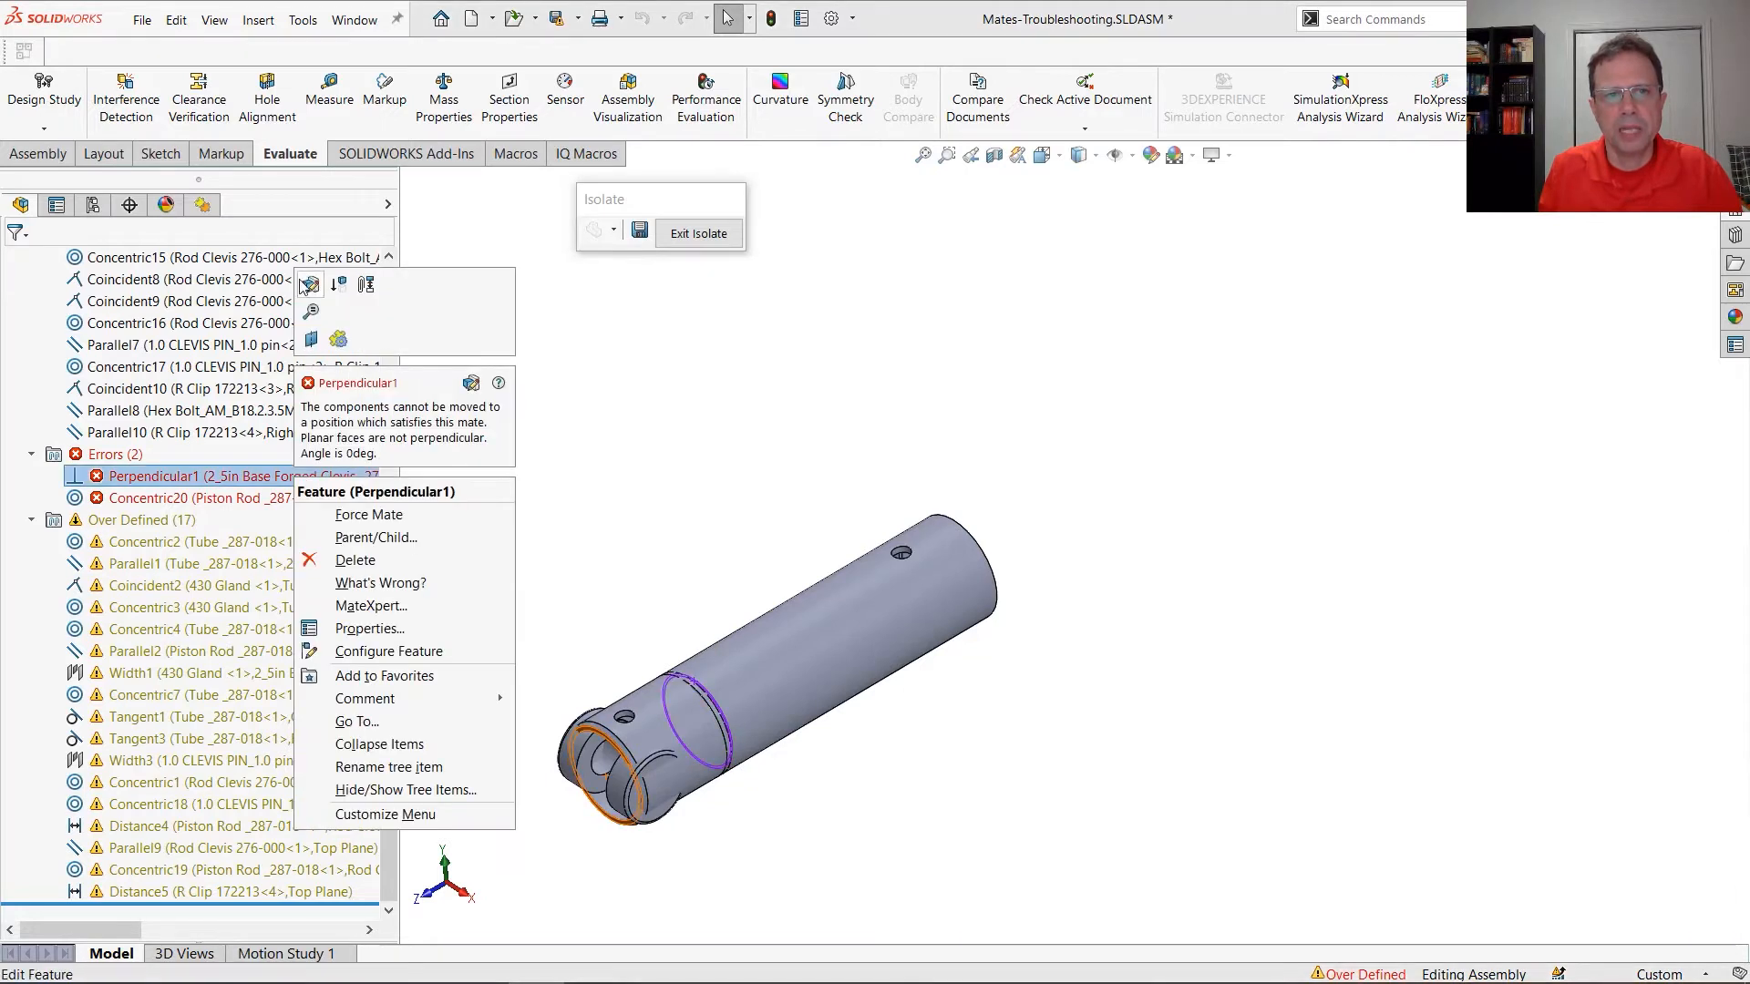
click(308, 285)
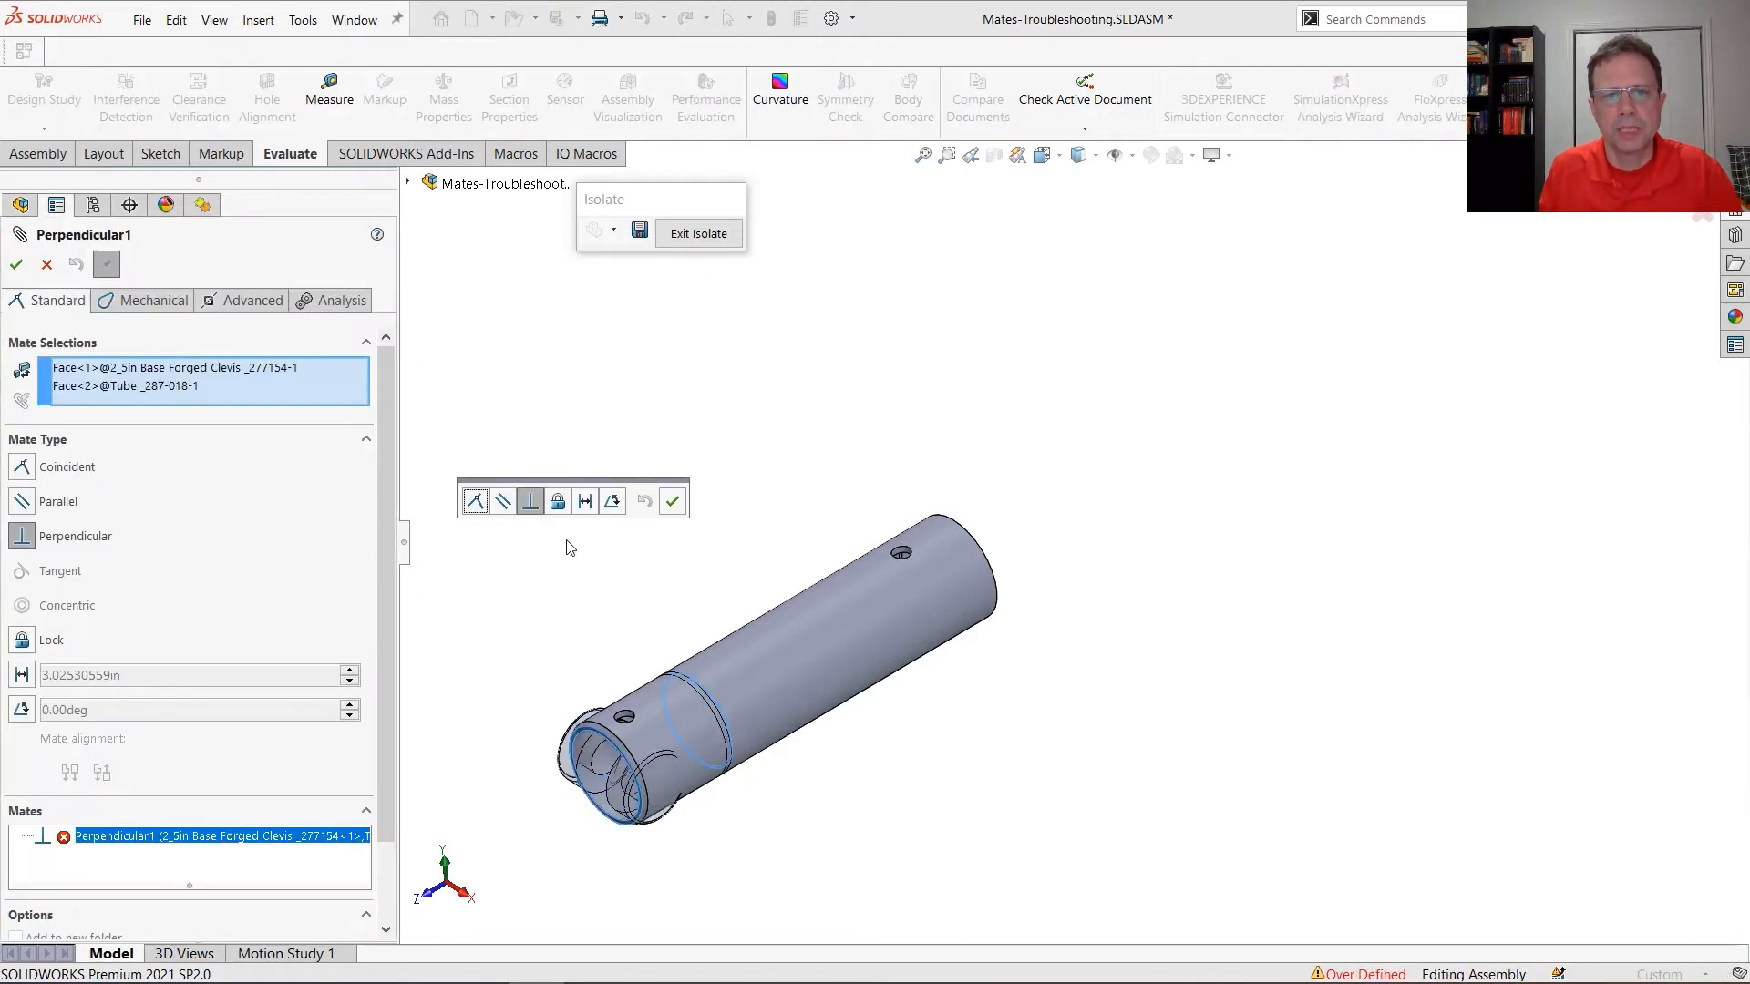
click(480, 506)
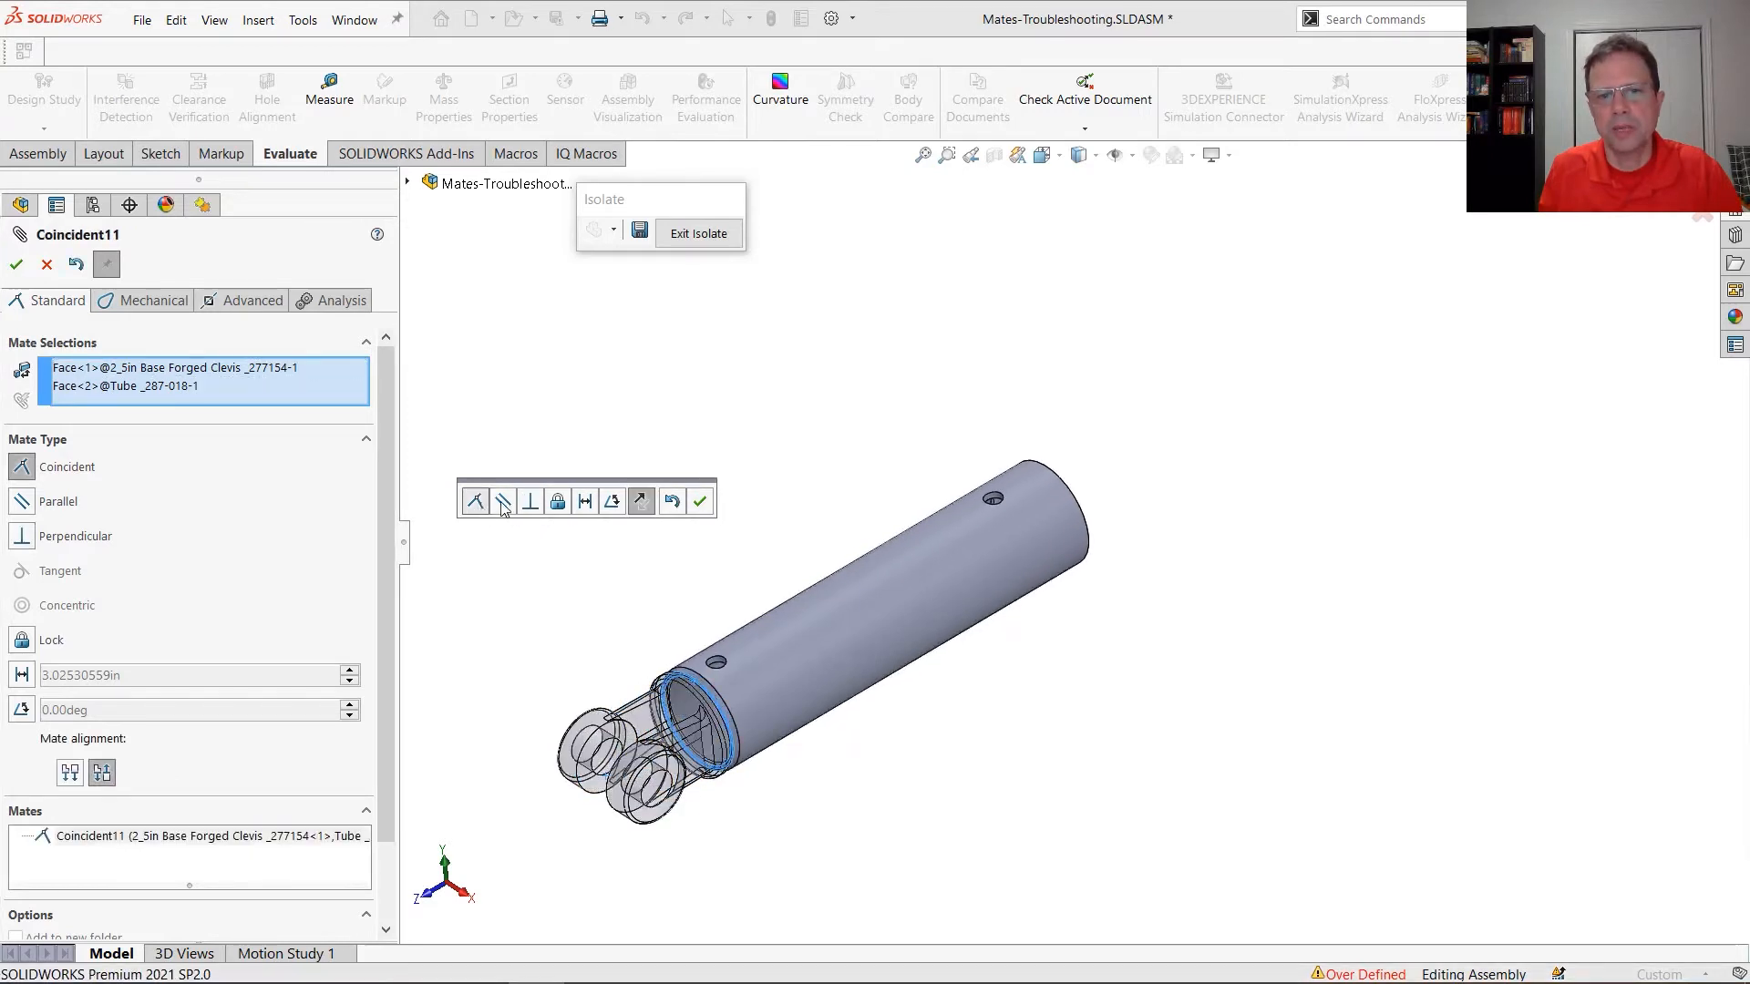
click(674, 502)
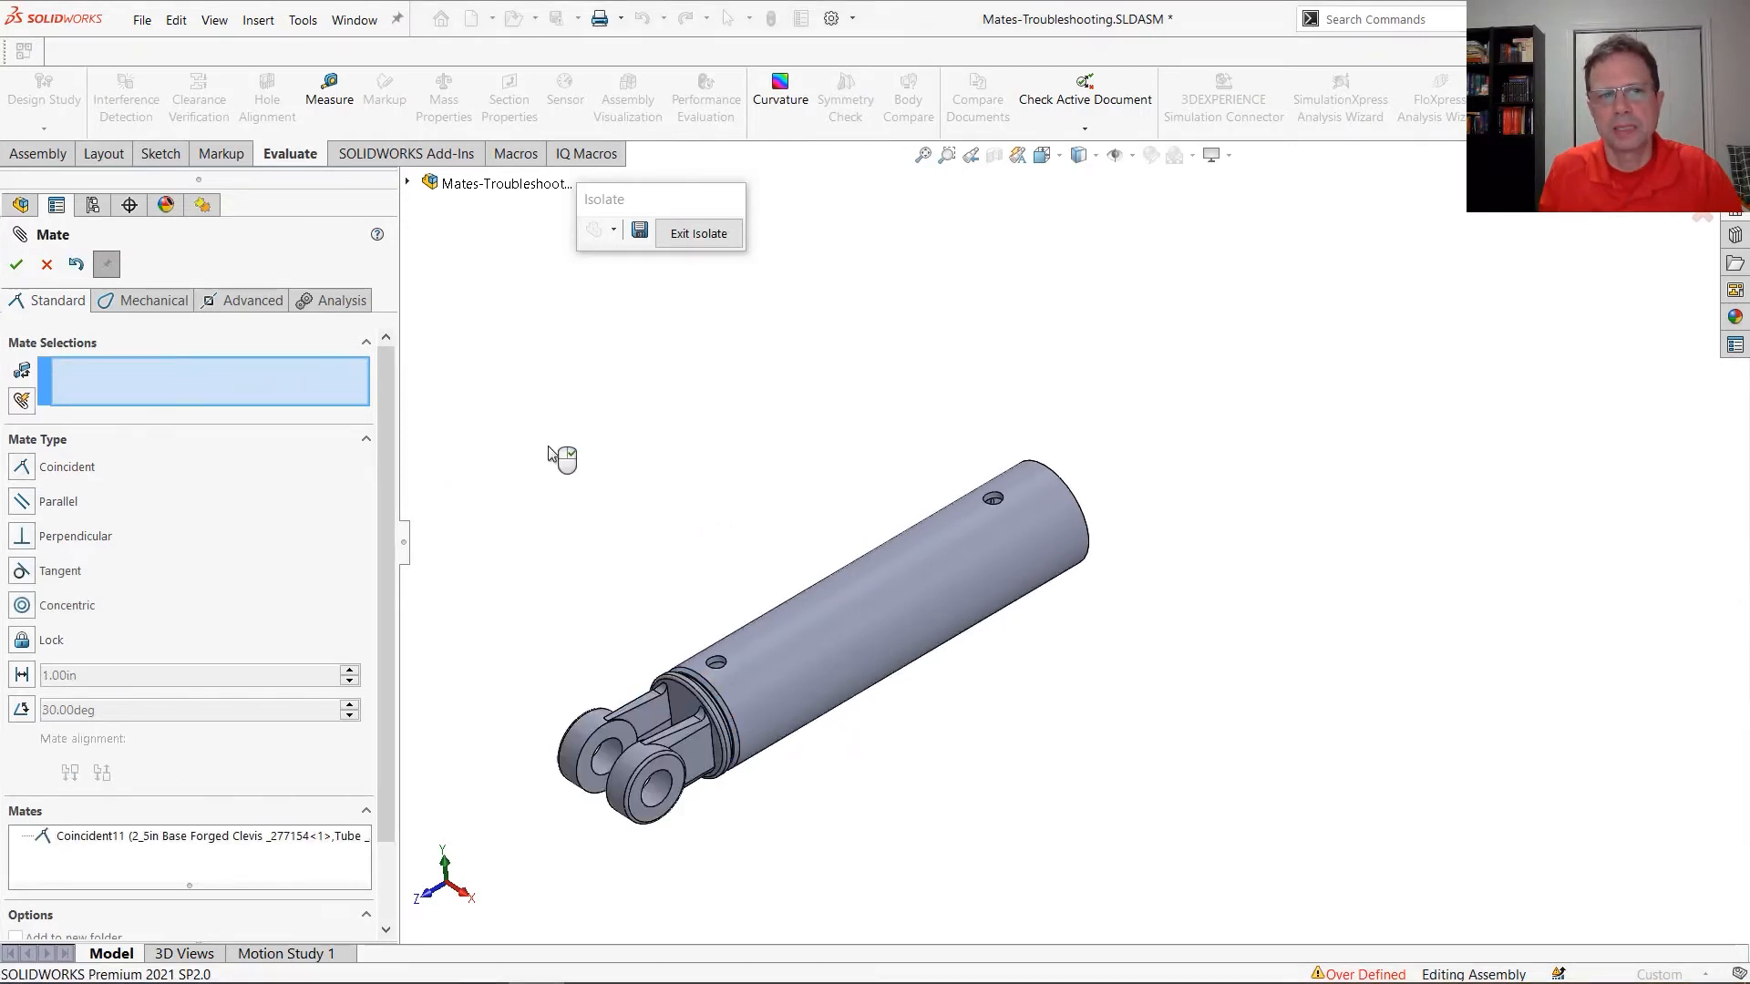
click(16, 264)
click(738, 237)
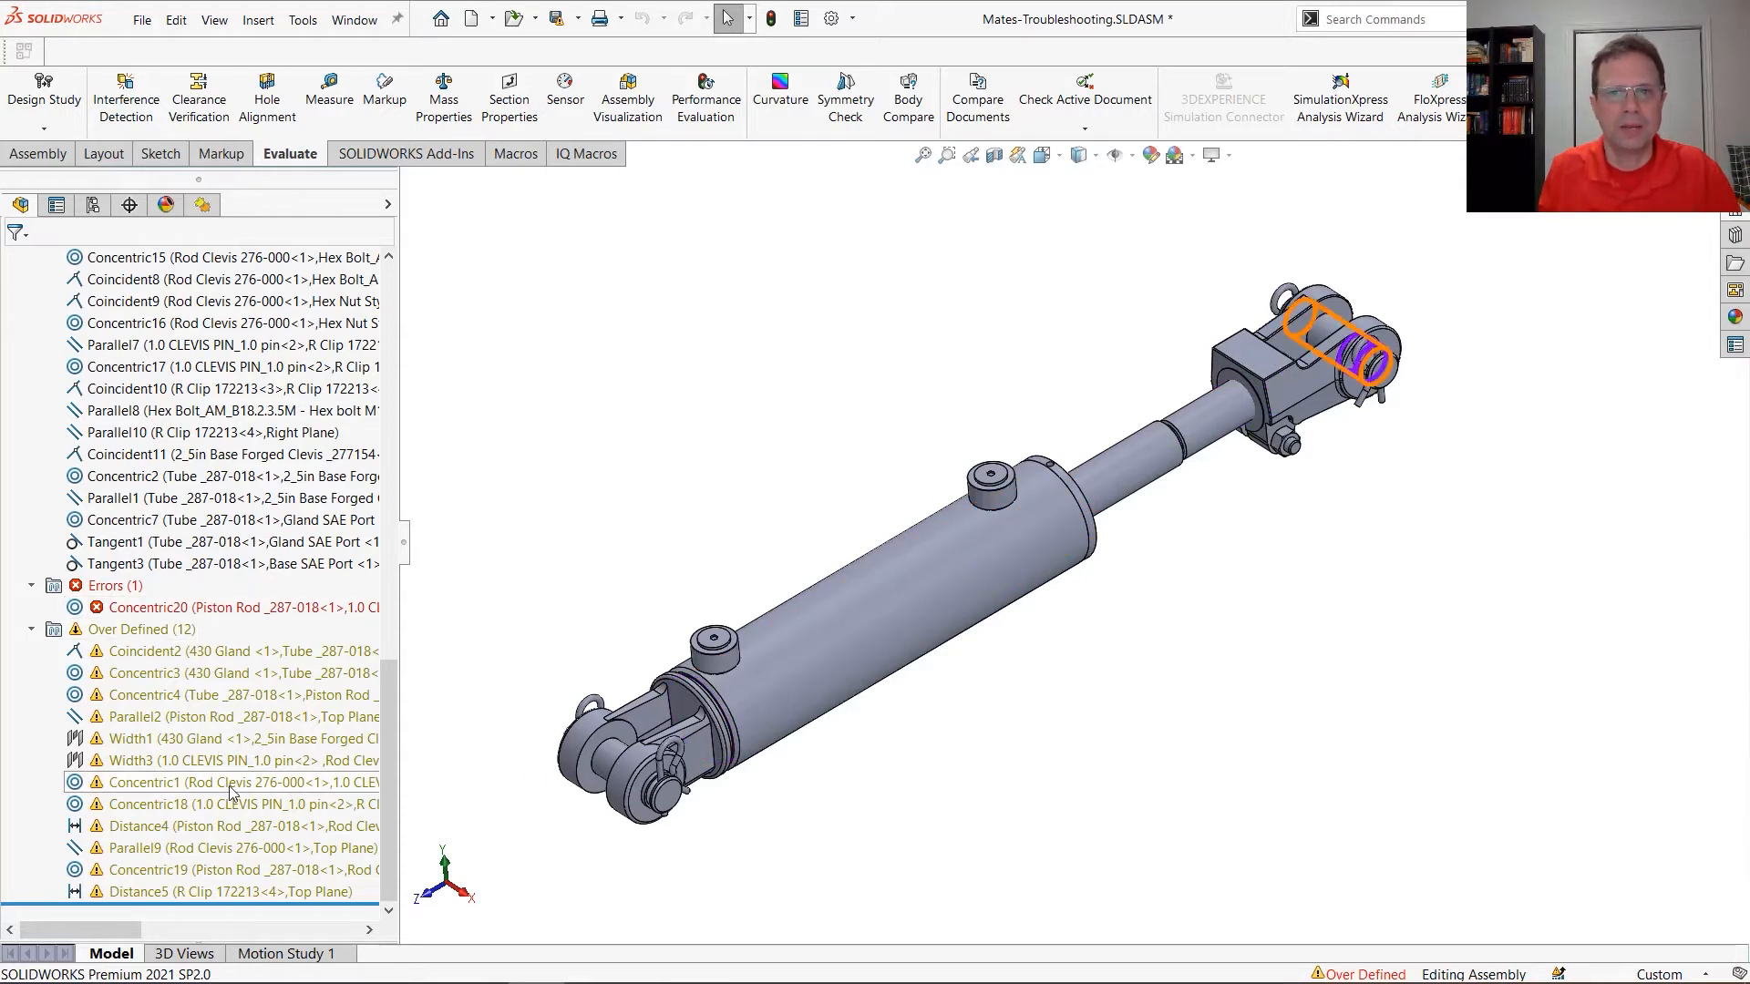
Inspect the piston rod and clevis pin face selections of the failing Concentric20 mate, and close it without changes
mouse_move(197, 617)
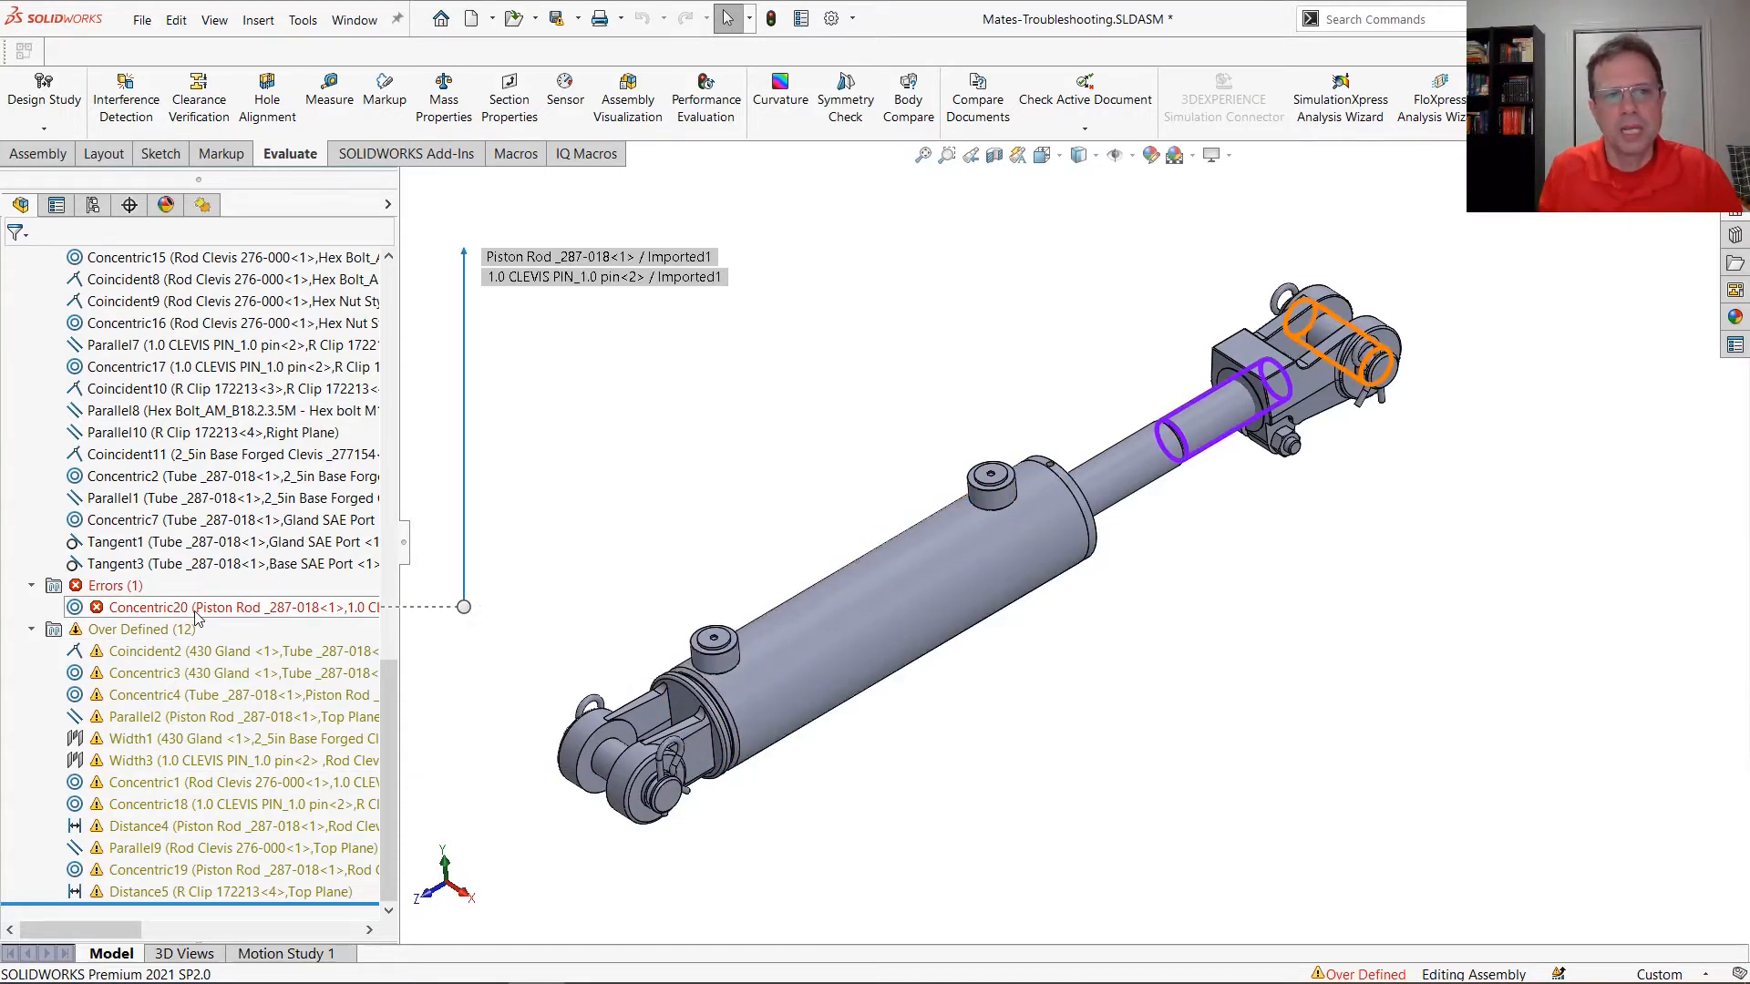
right_click(195, 611)
click(215, 396)
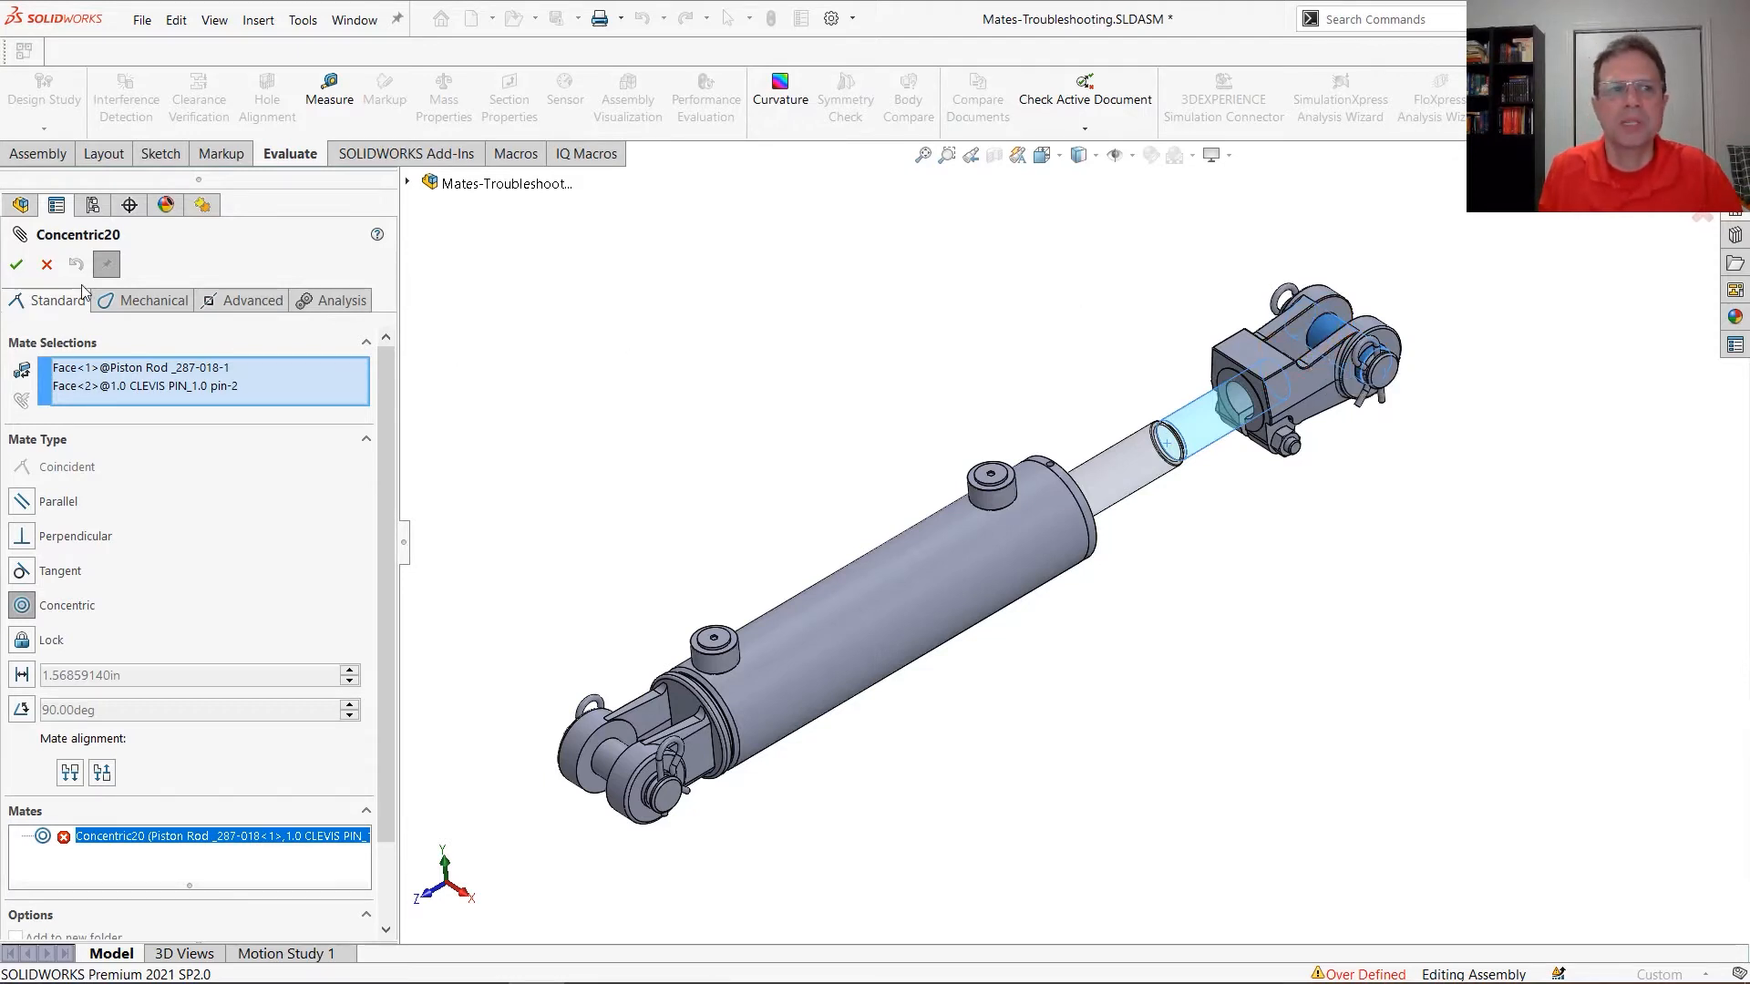
click(46, 264)
Suppress the failing Concentric20 mate and move the rod clevis towards the tube to test the piston rod's motion
right_click(200, 608)
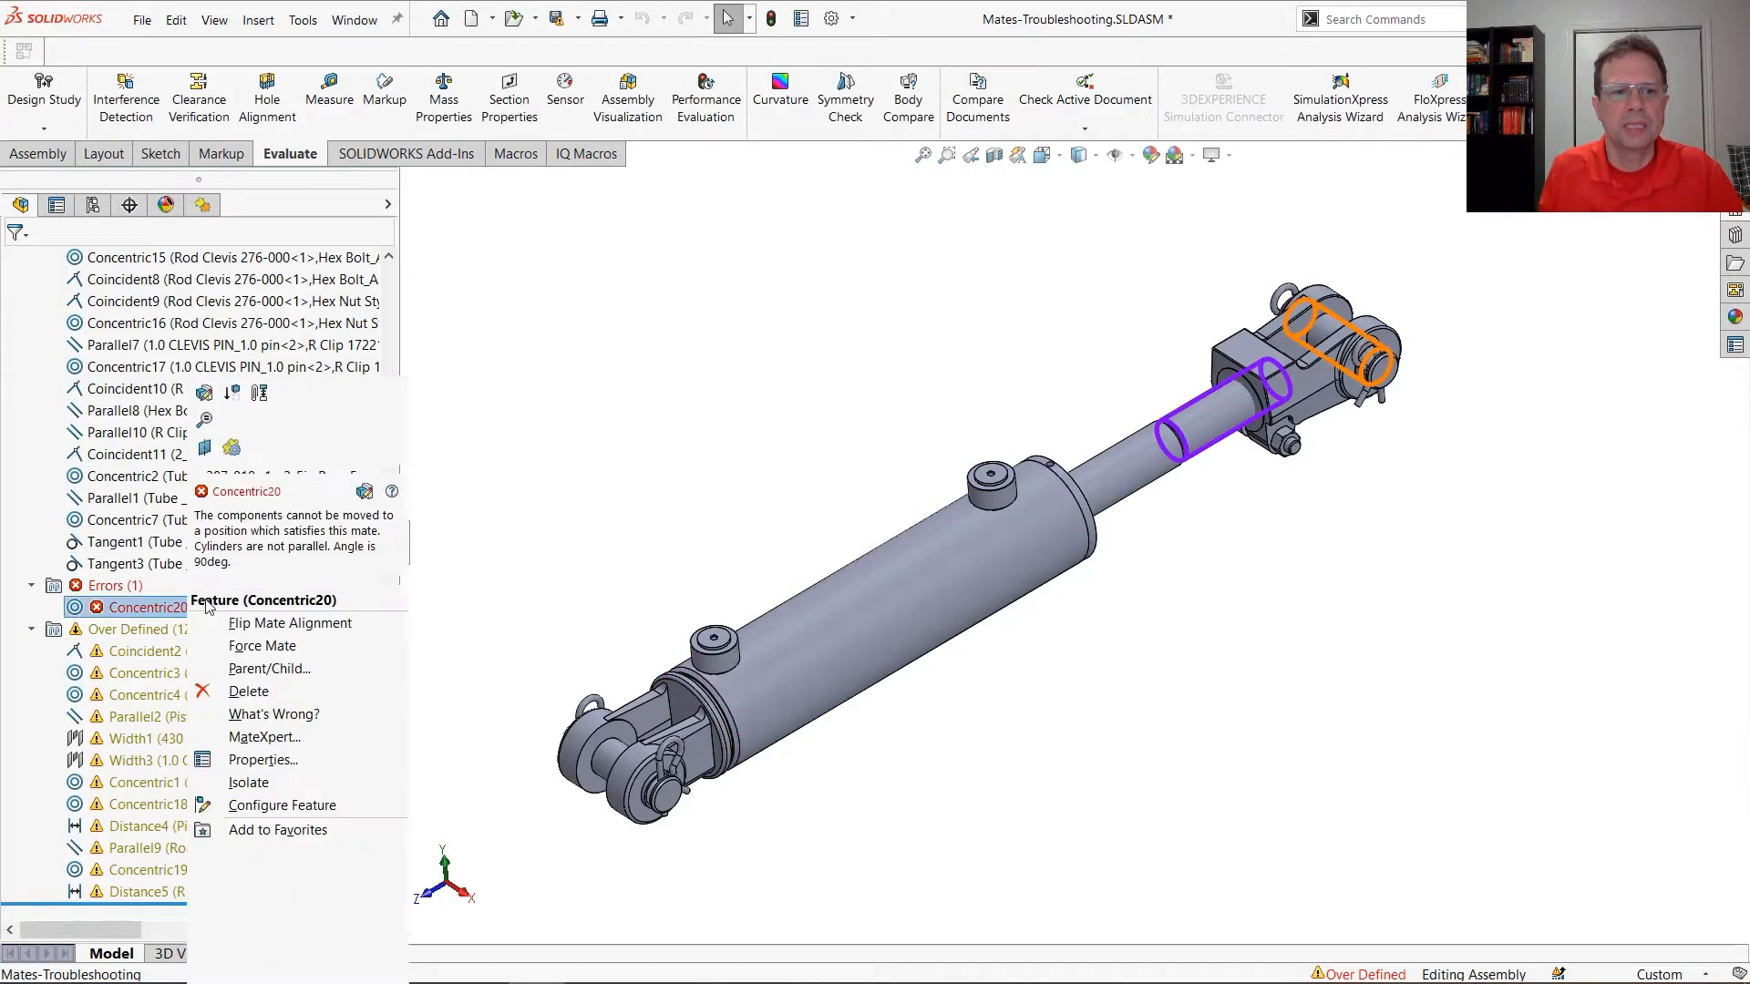
click(231, 392)
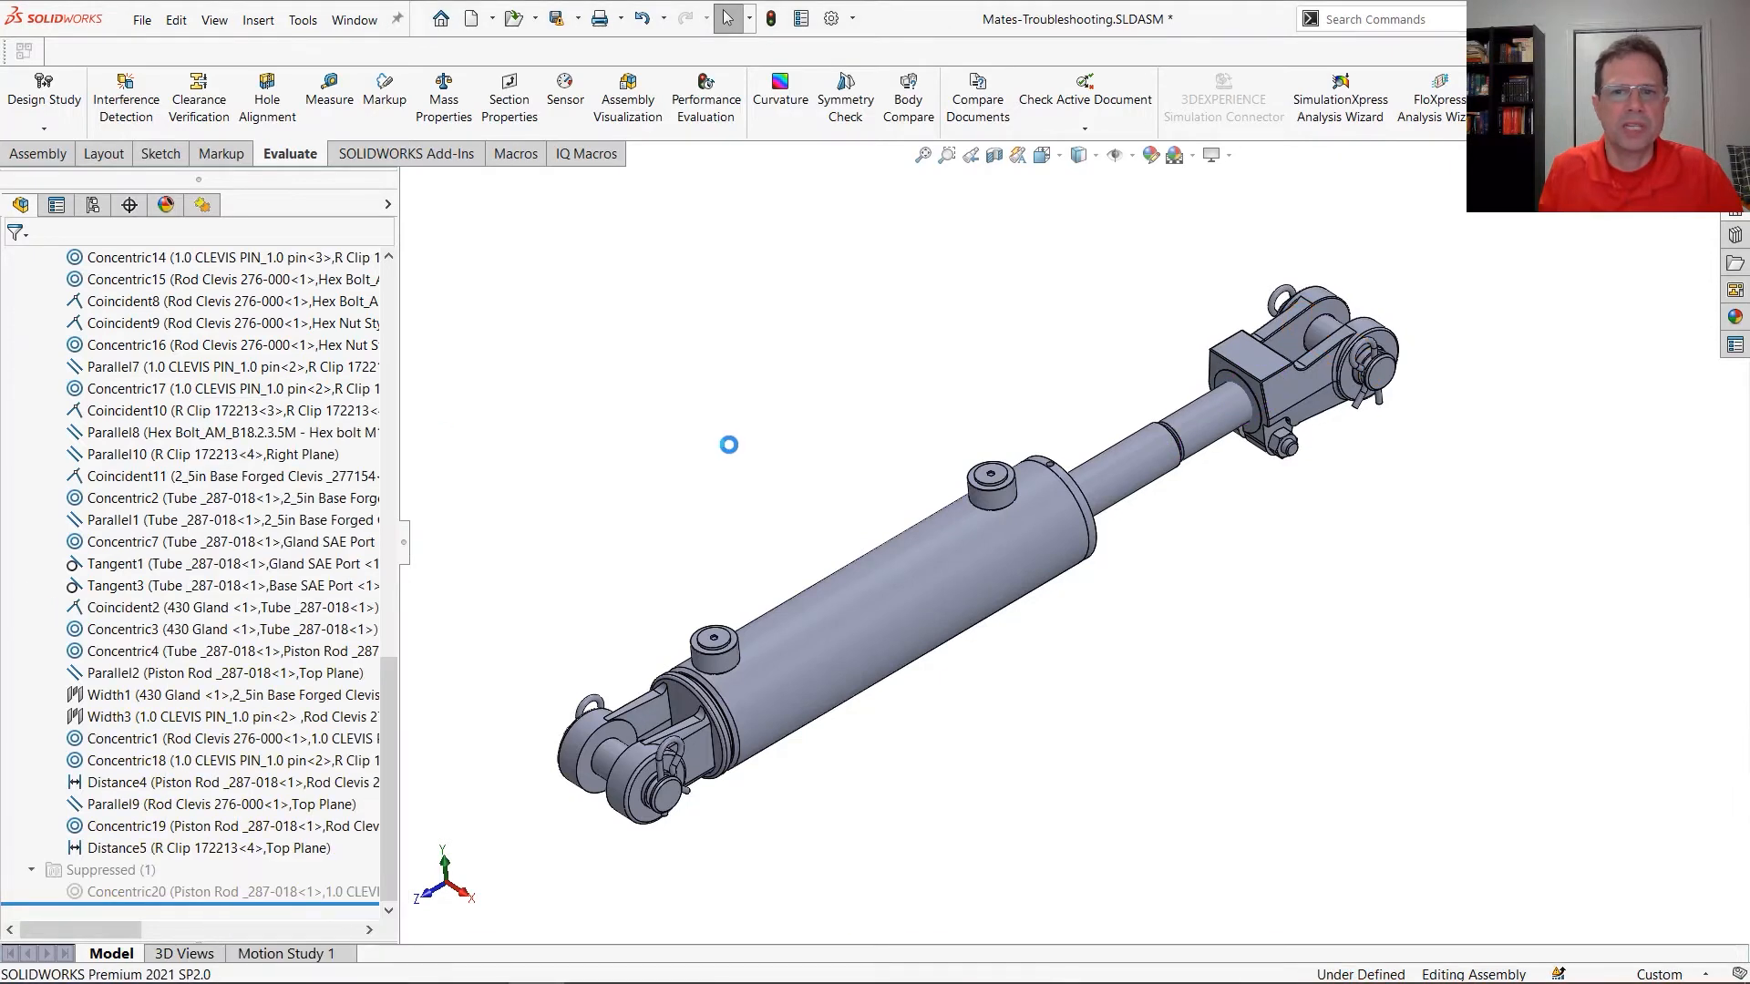
drag(1296, 391, 1142, 495)
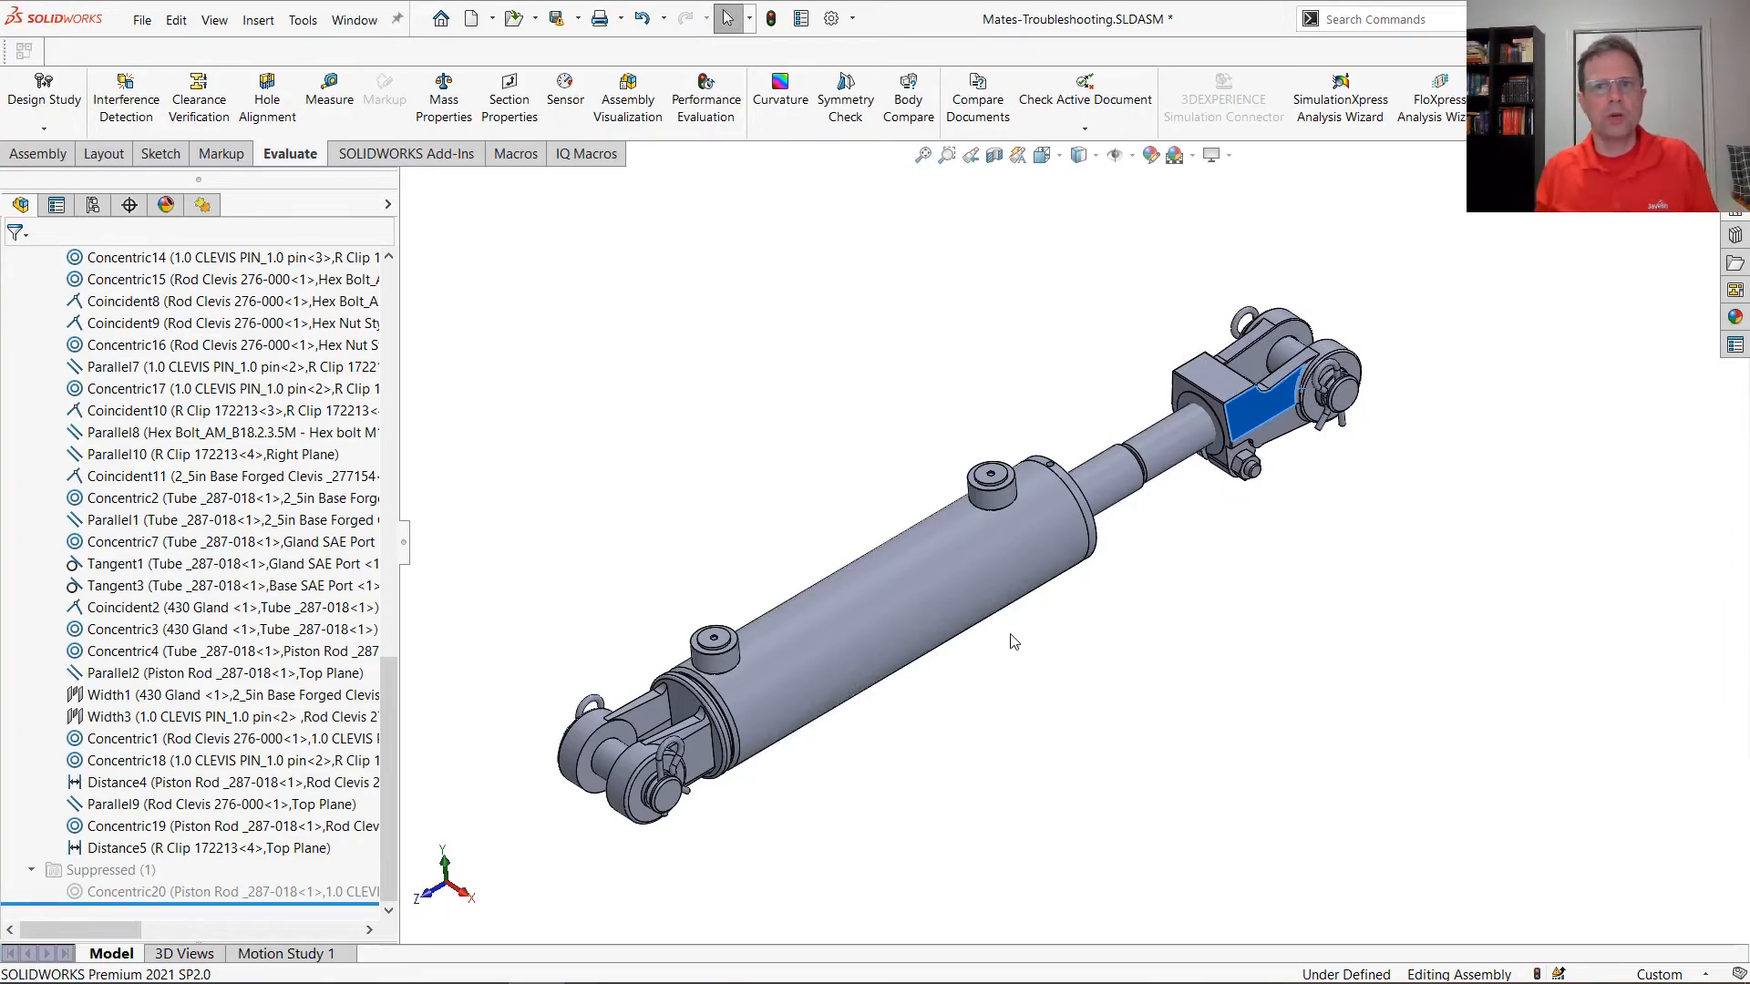
key(alt+Tab)
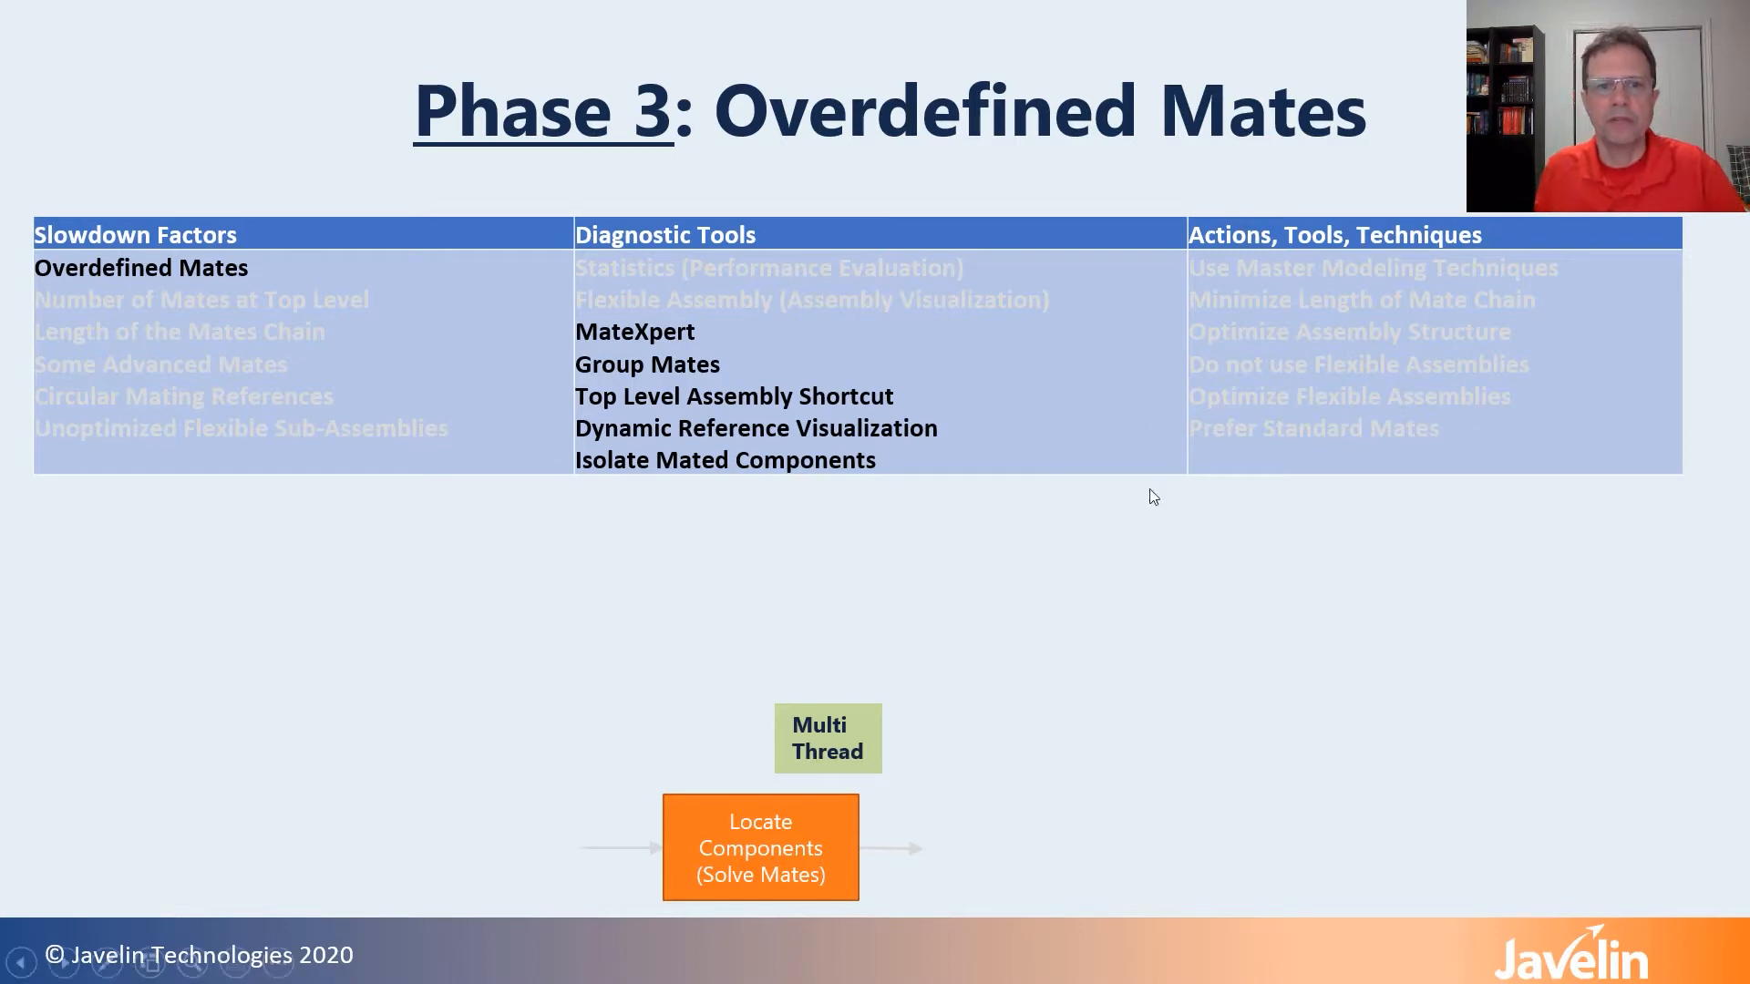
click(1149, 573)
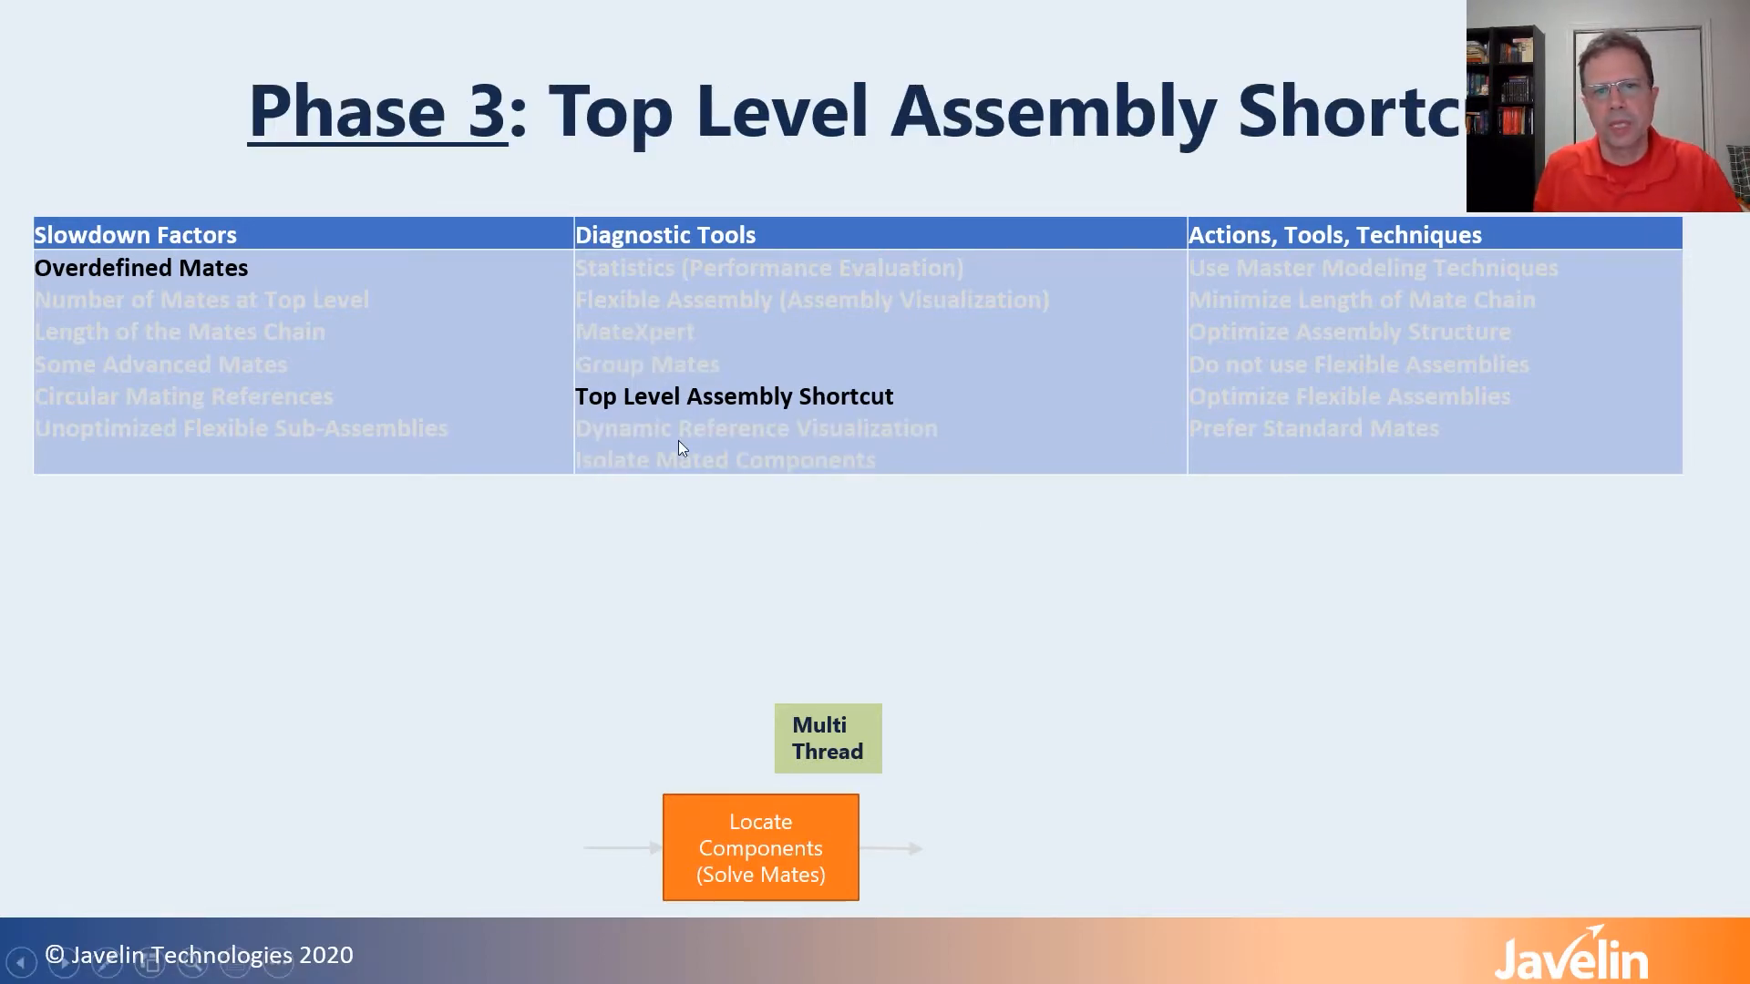
click(1162, 516)
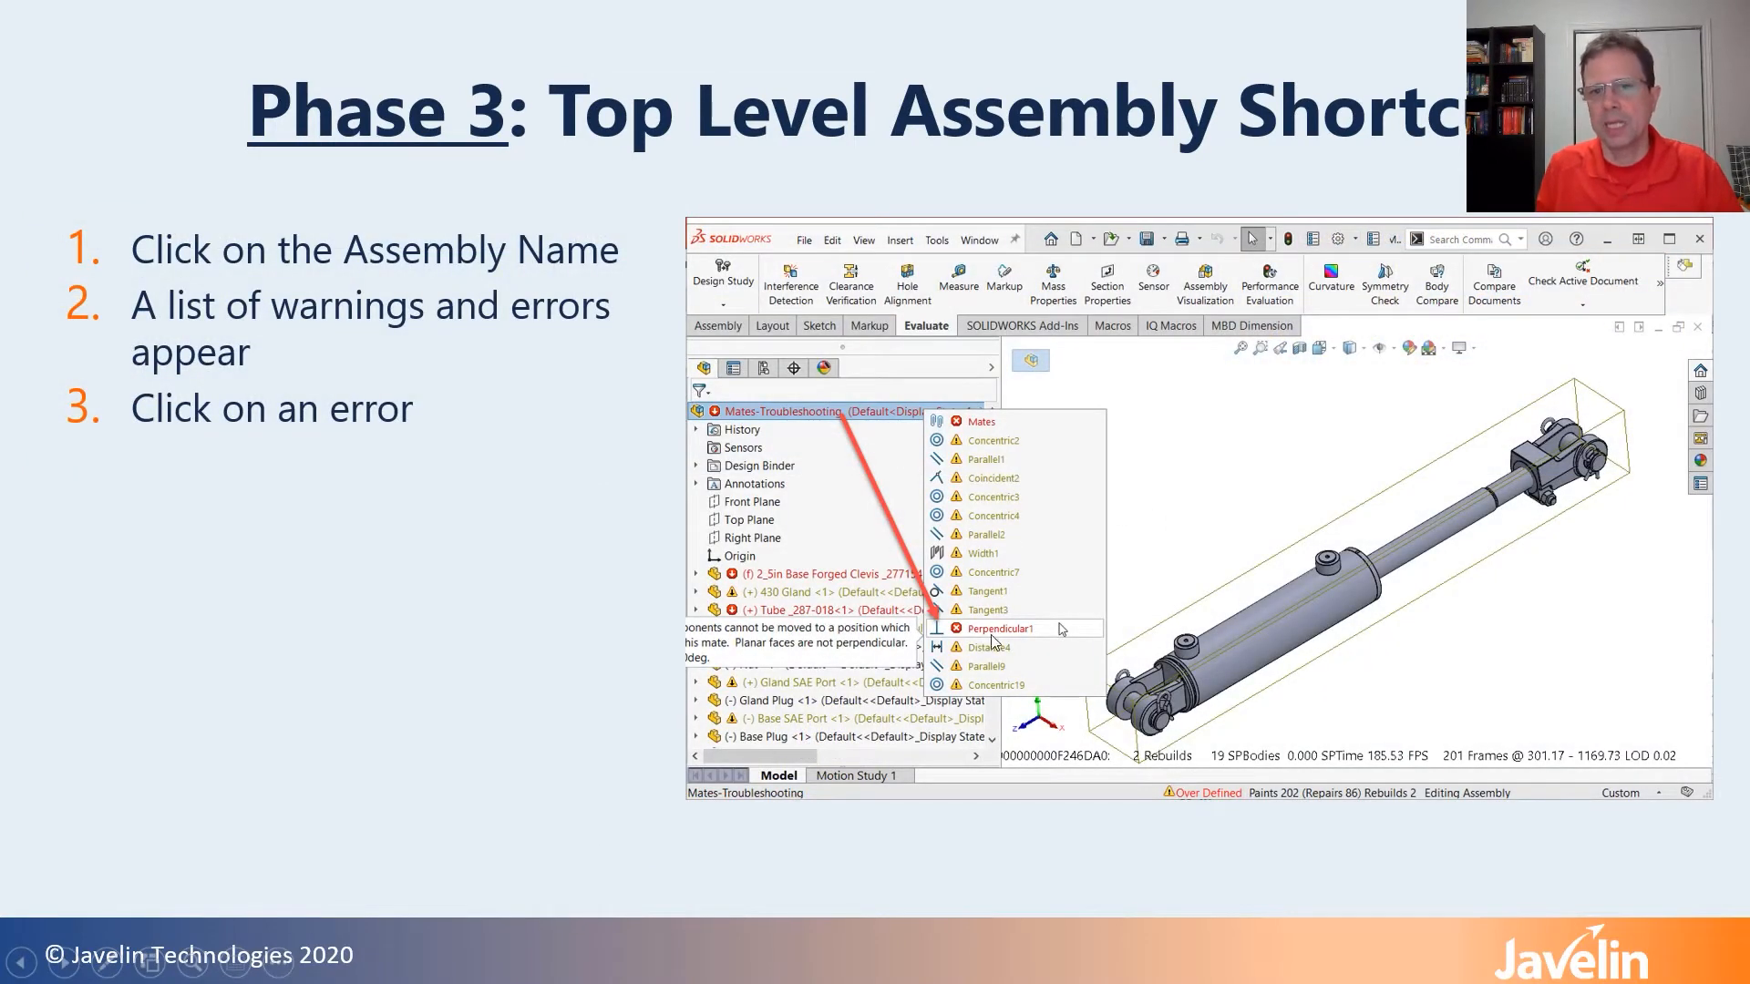
click(1092, 613)
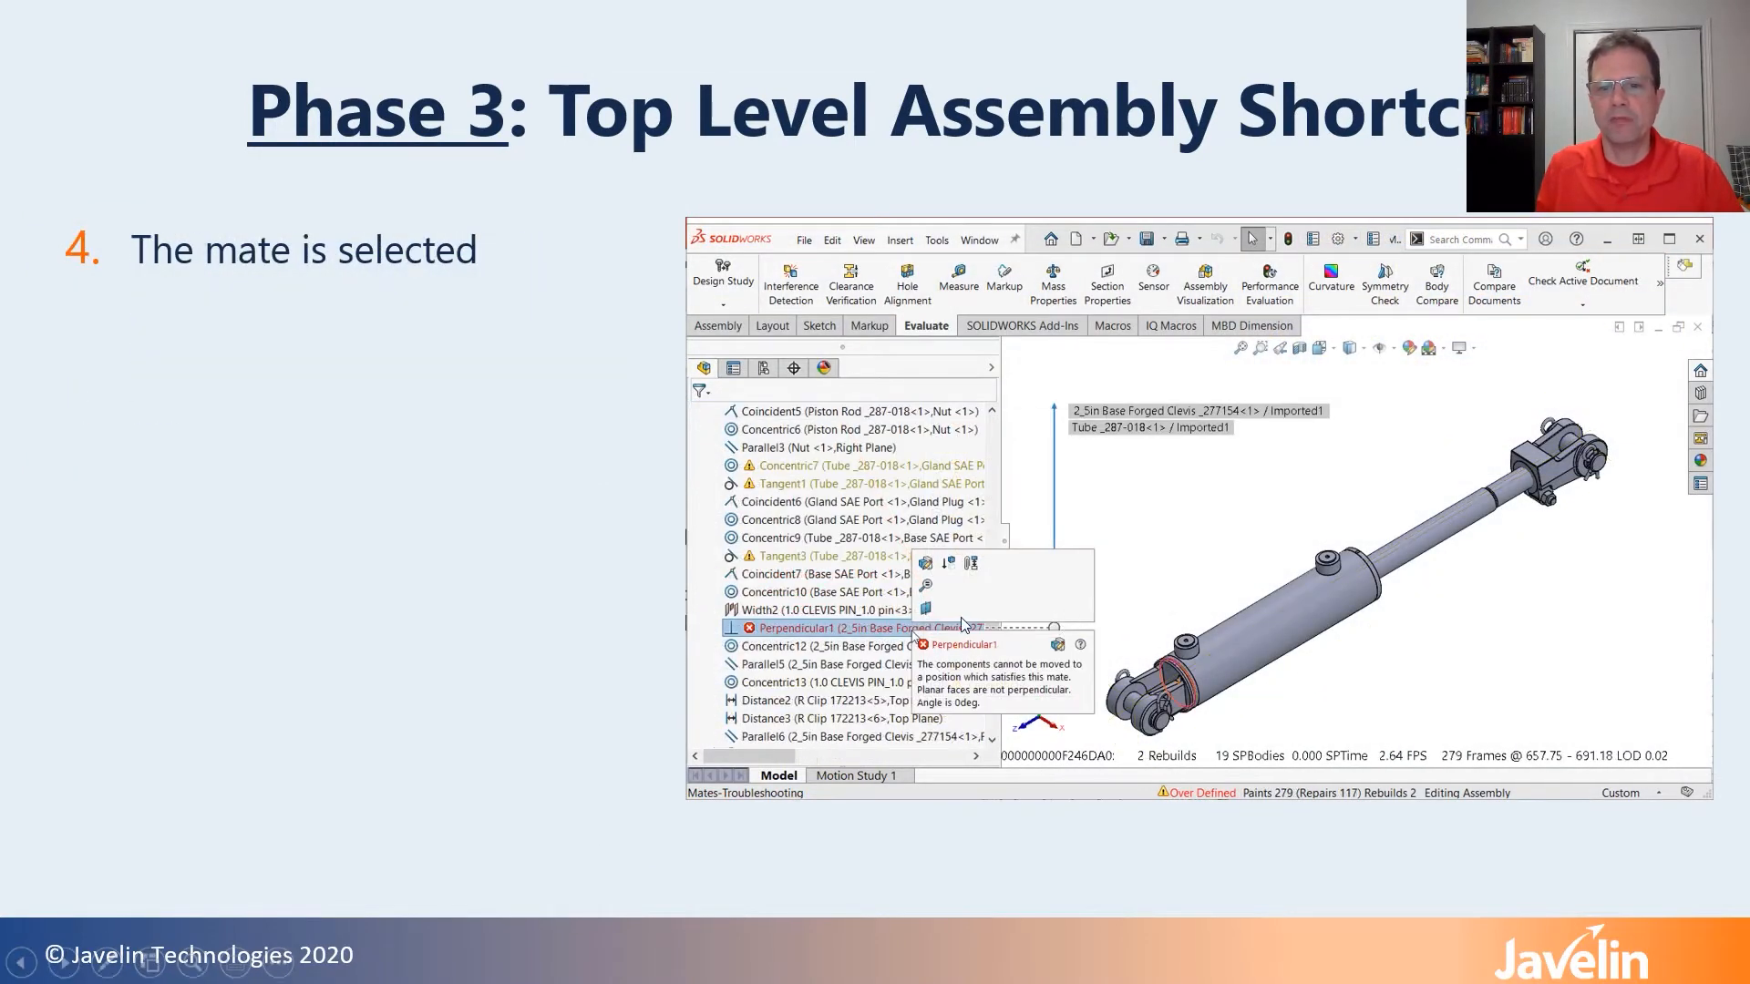
click(1012, 629)
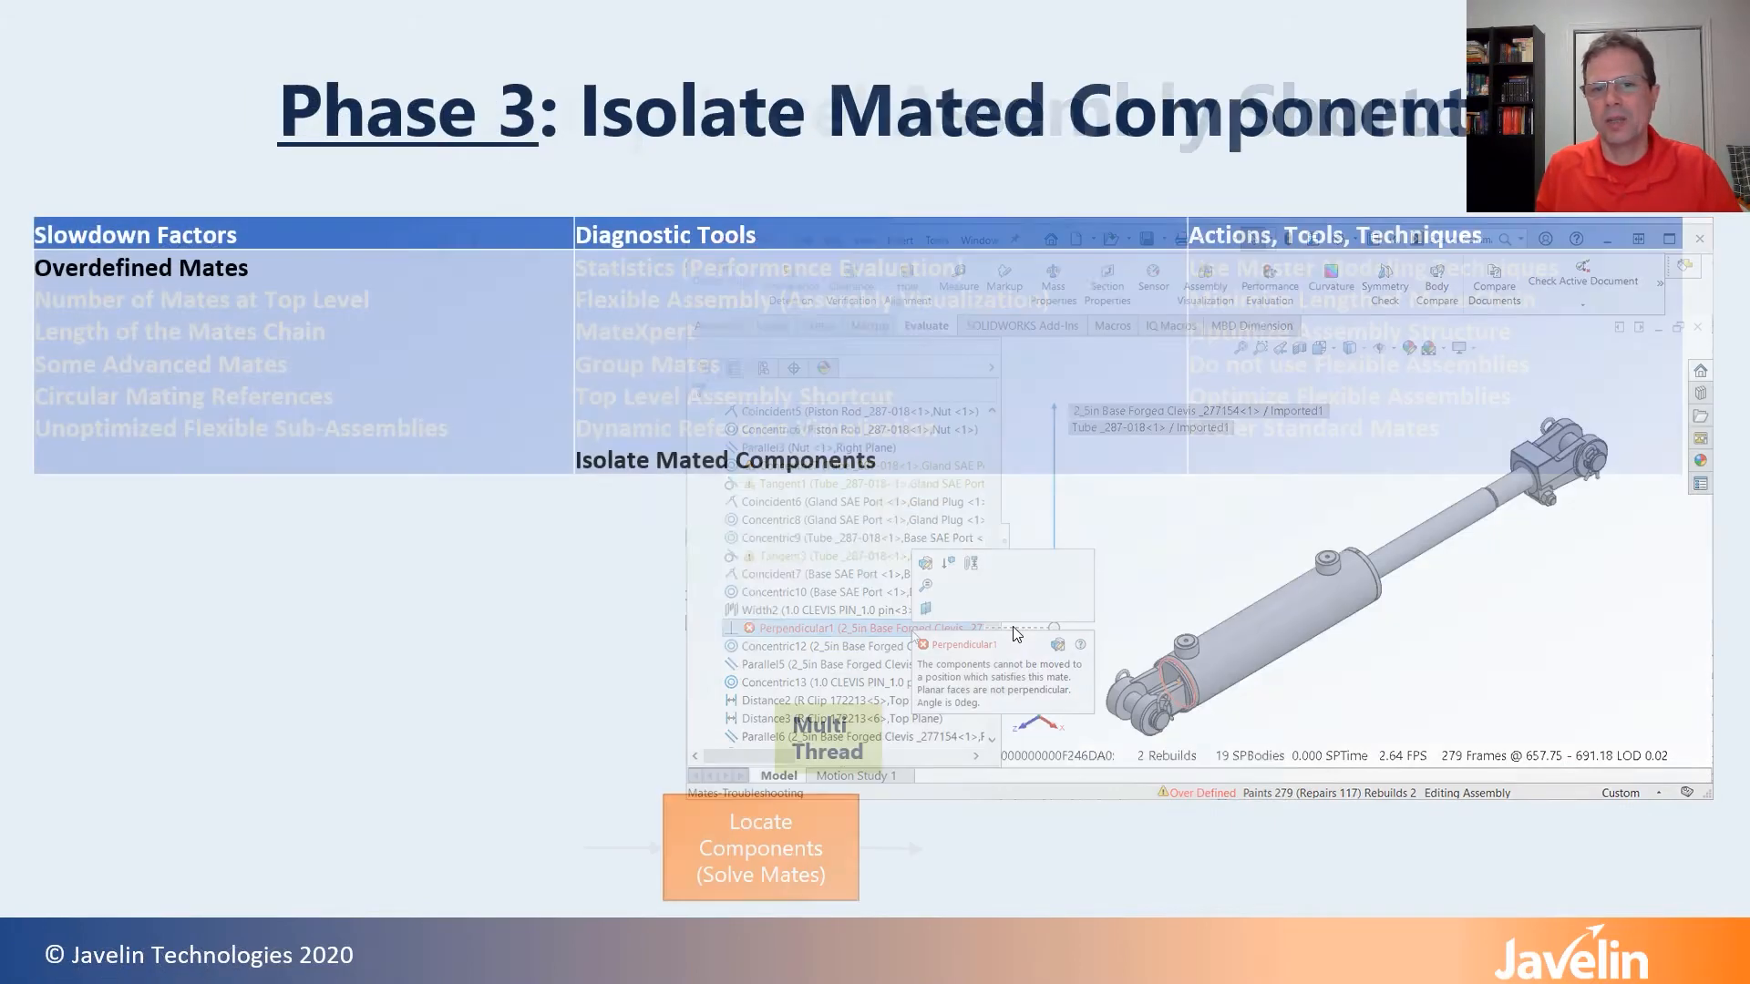
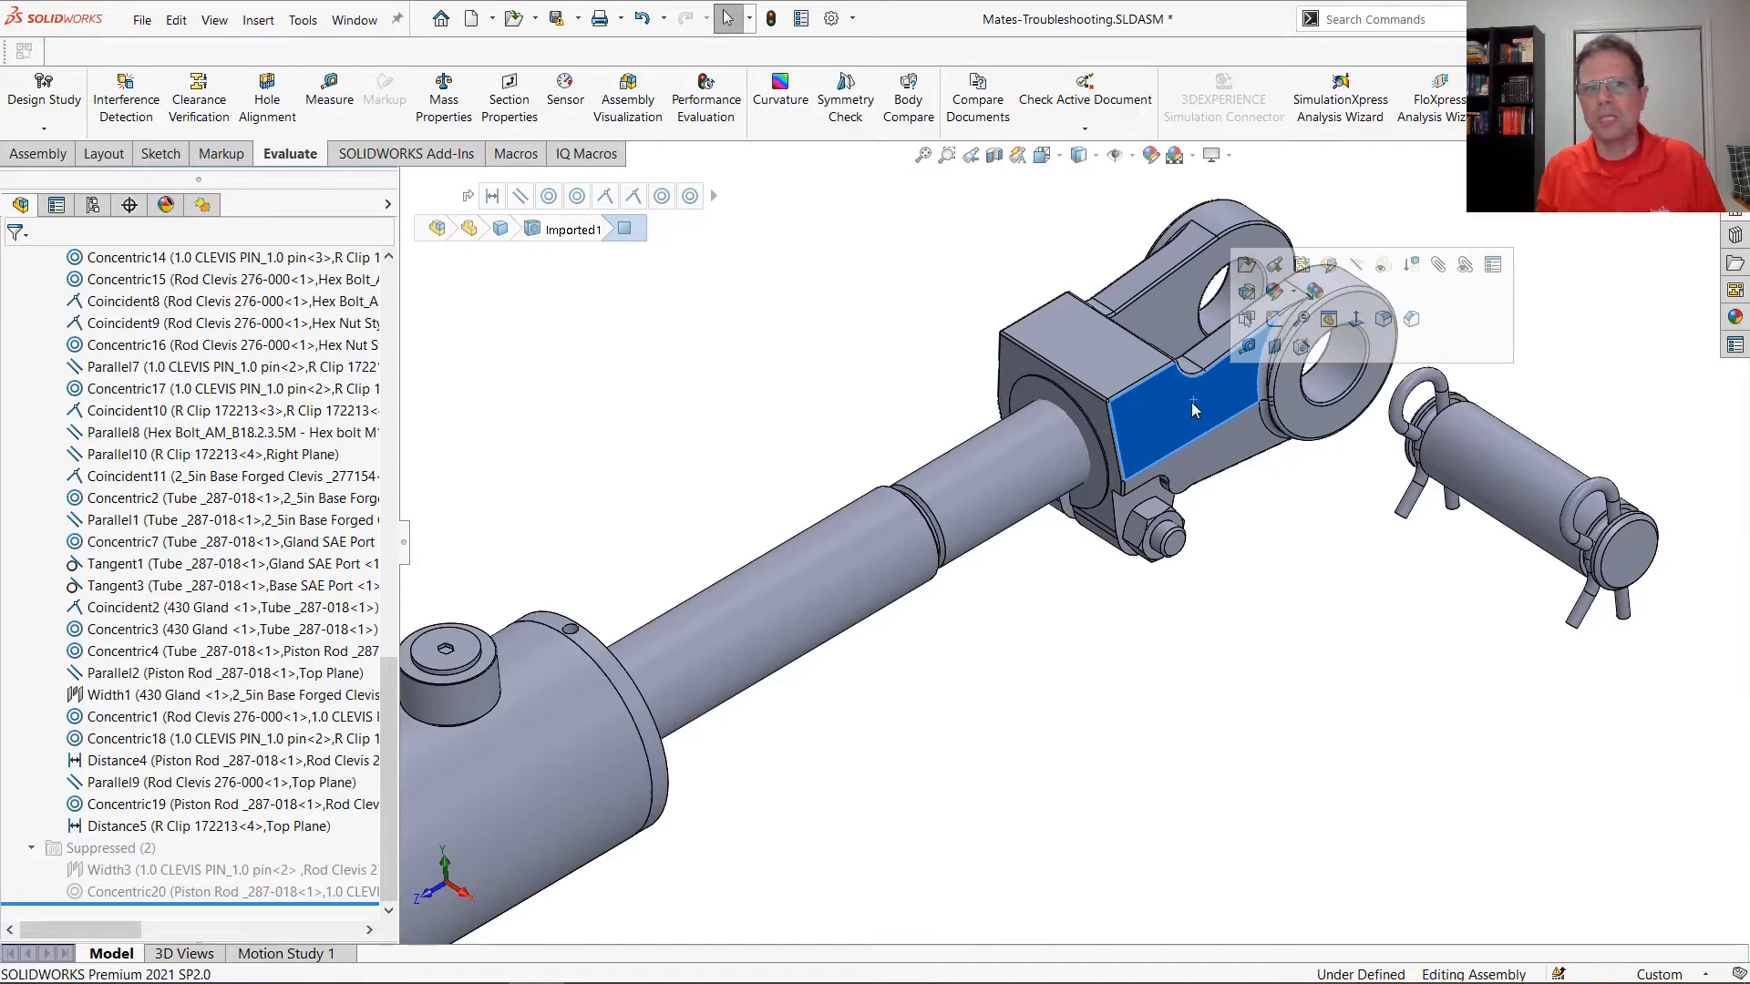
drag(383, 729, 380, 330)
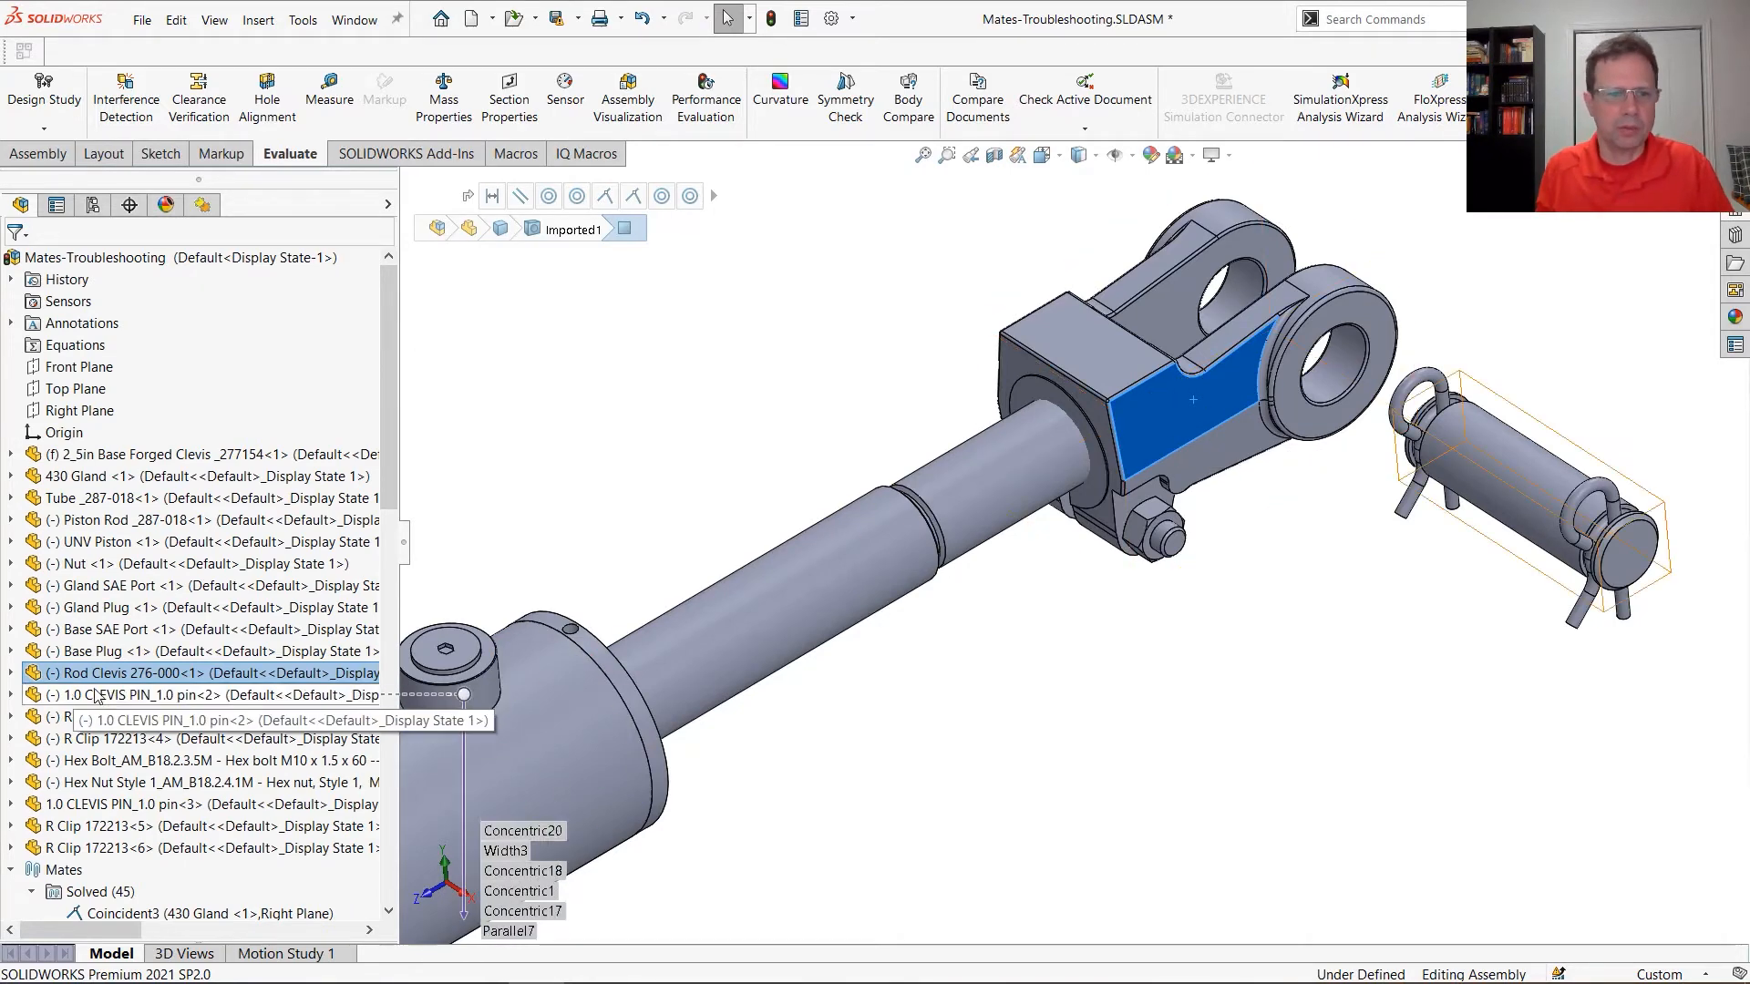
click(13, 674)
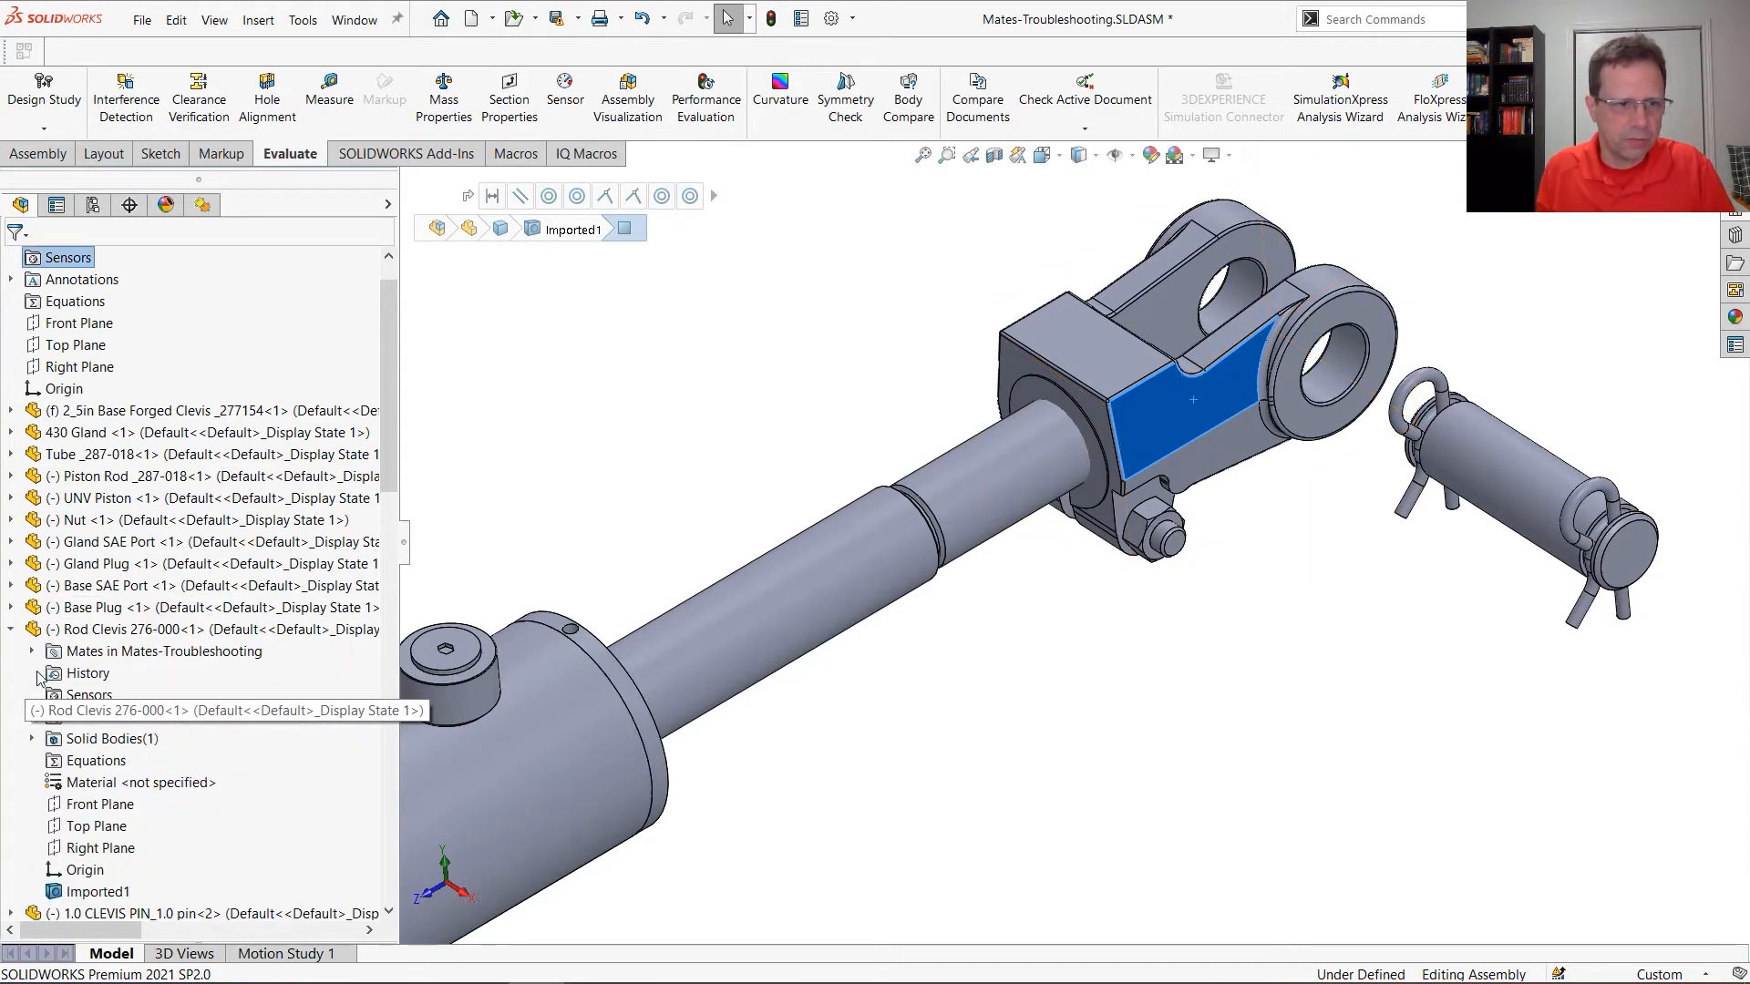
click(93, 806)
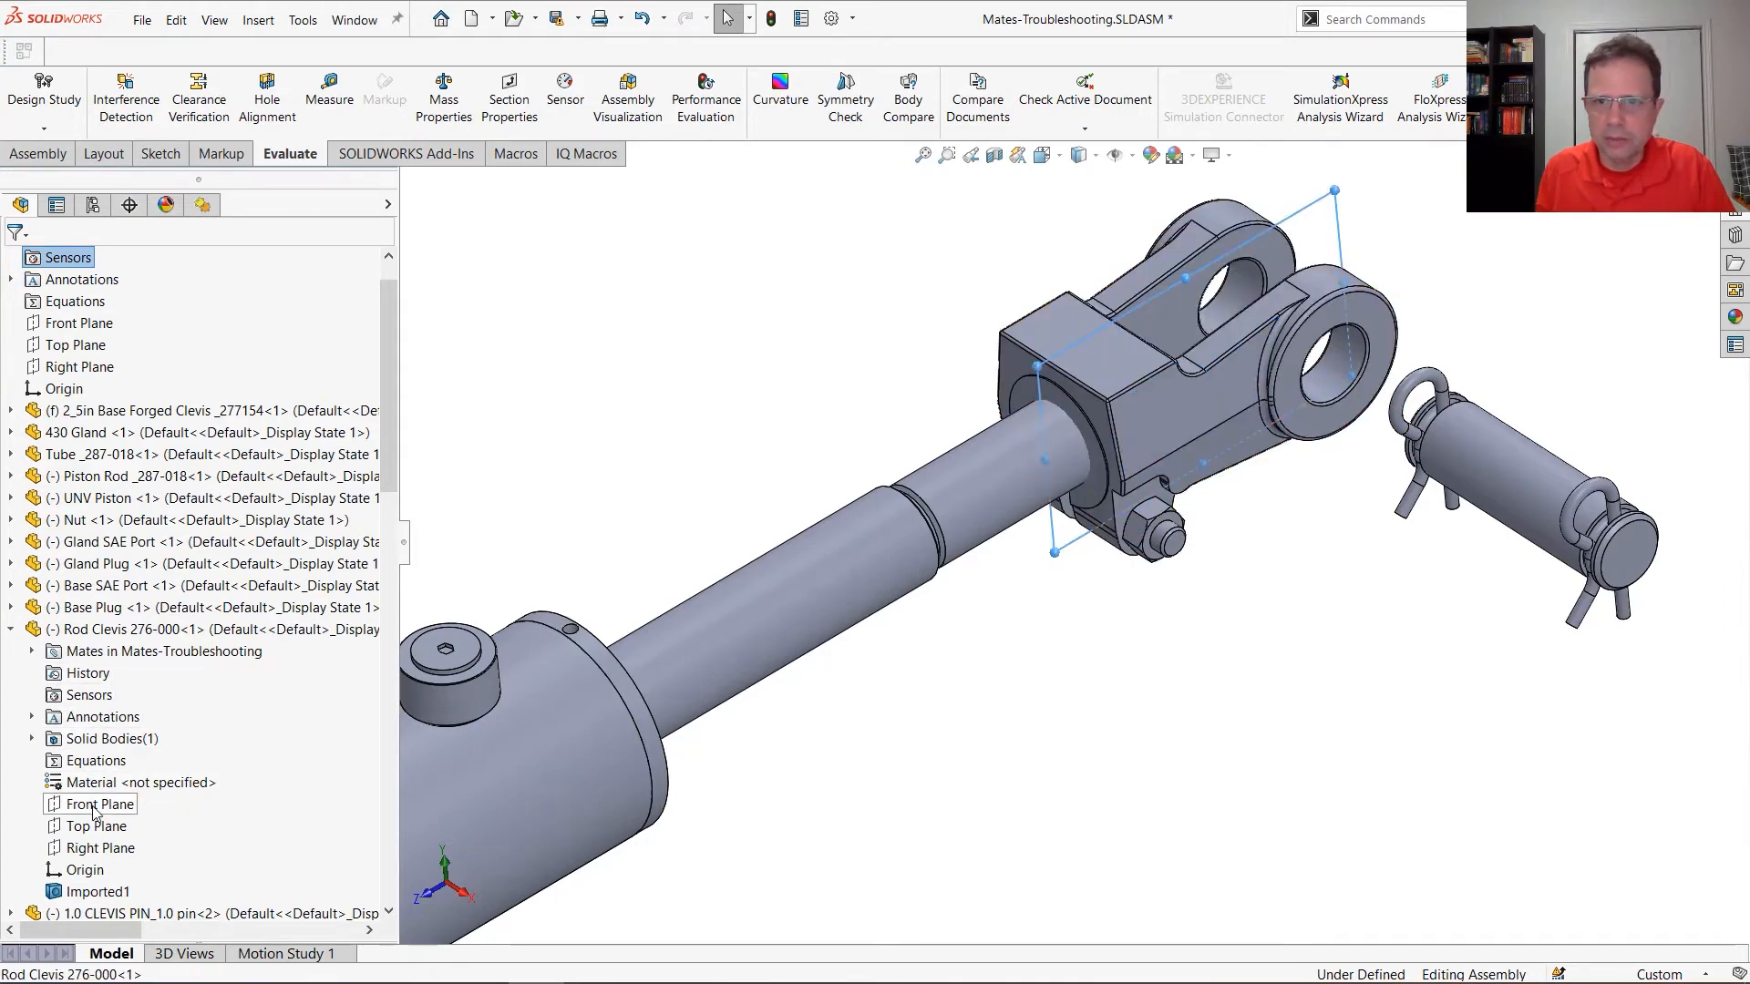
ctrl+click(1490, 466)
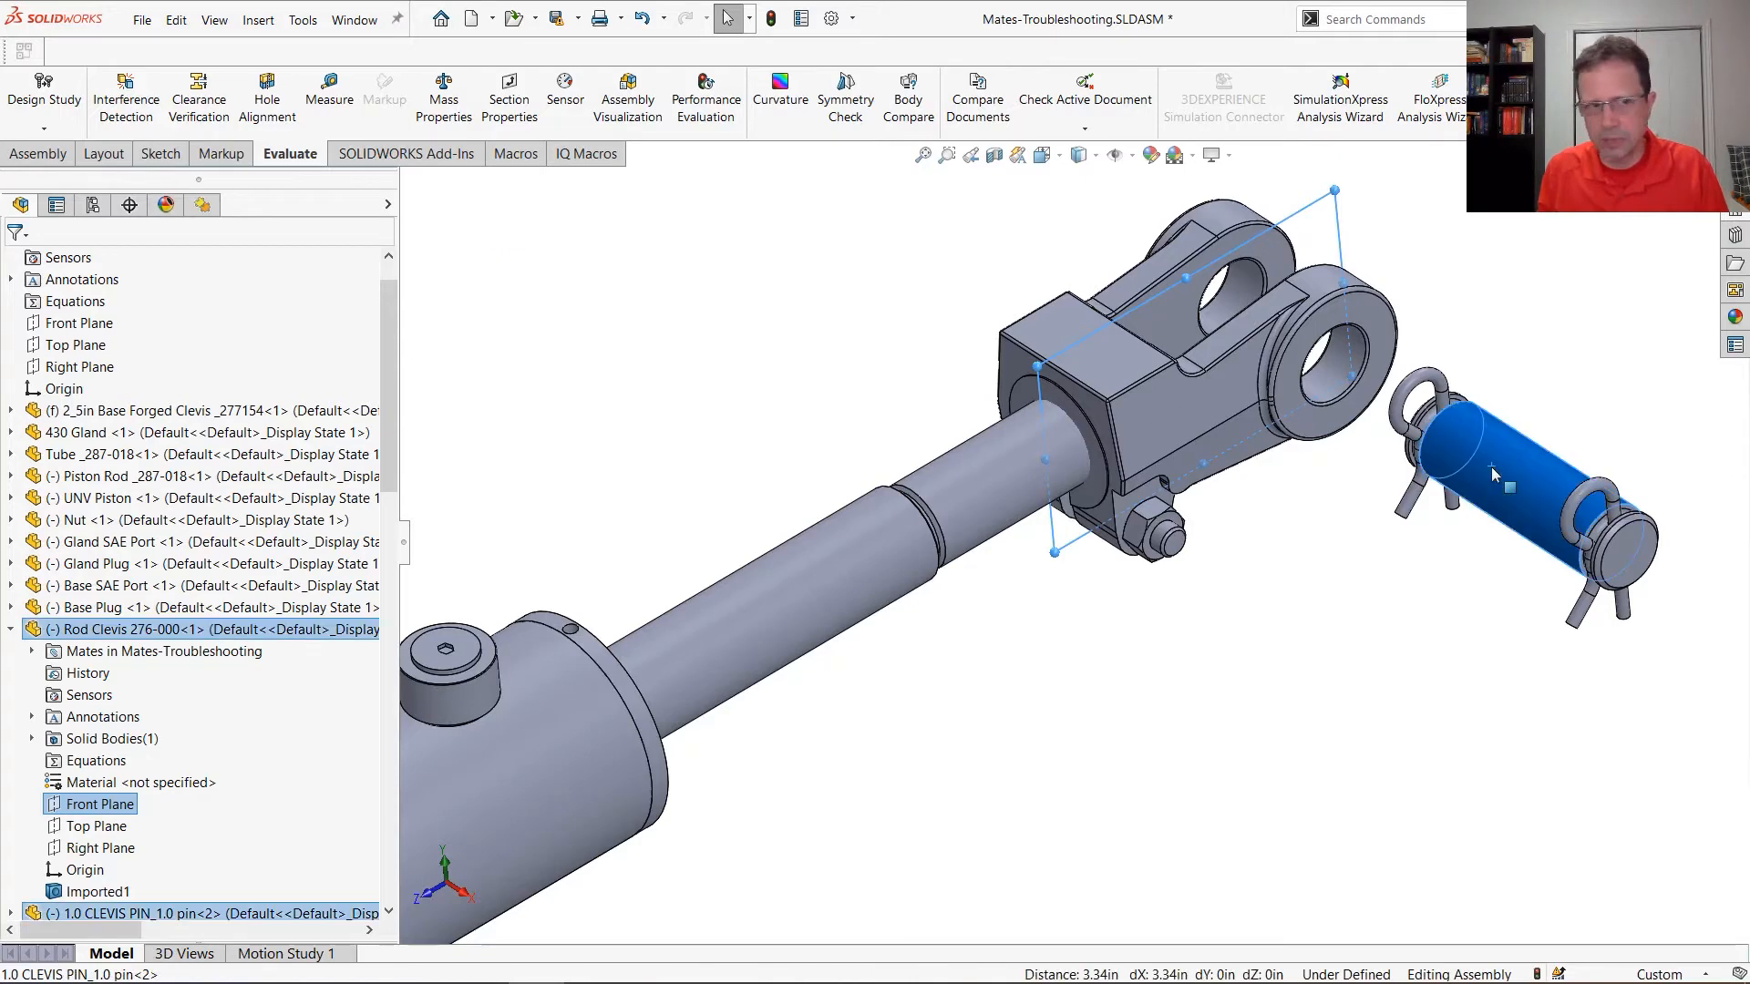
scroll(60, 890, down, 1)
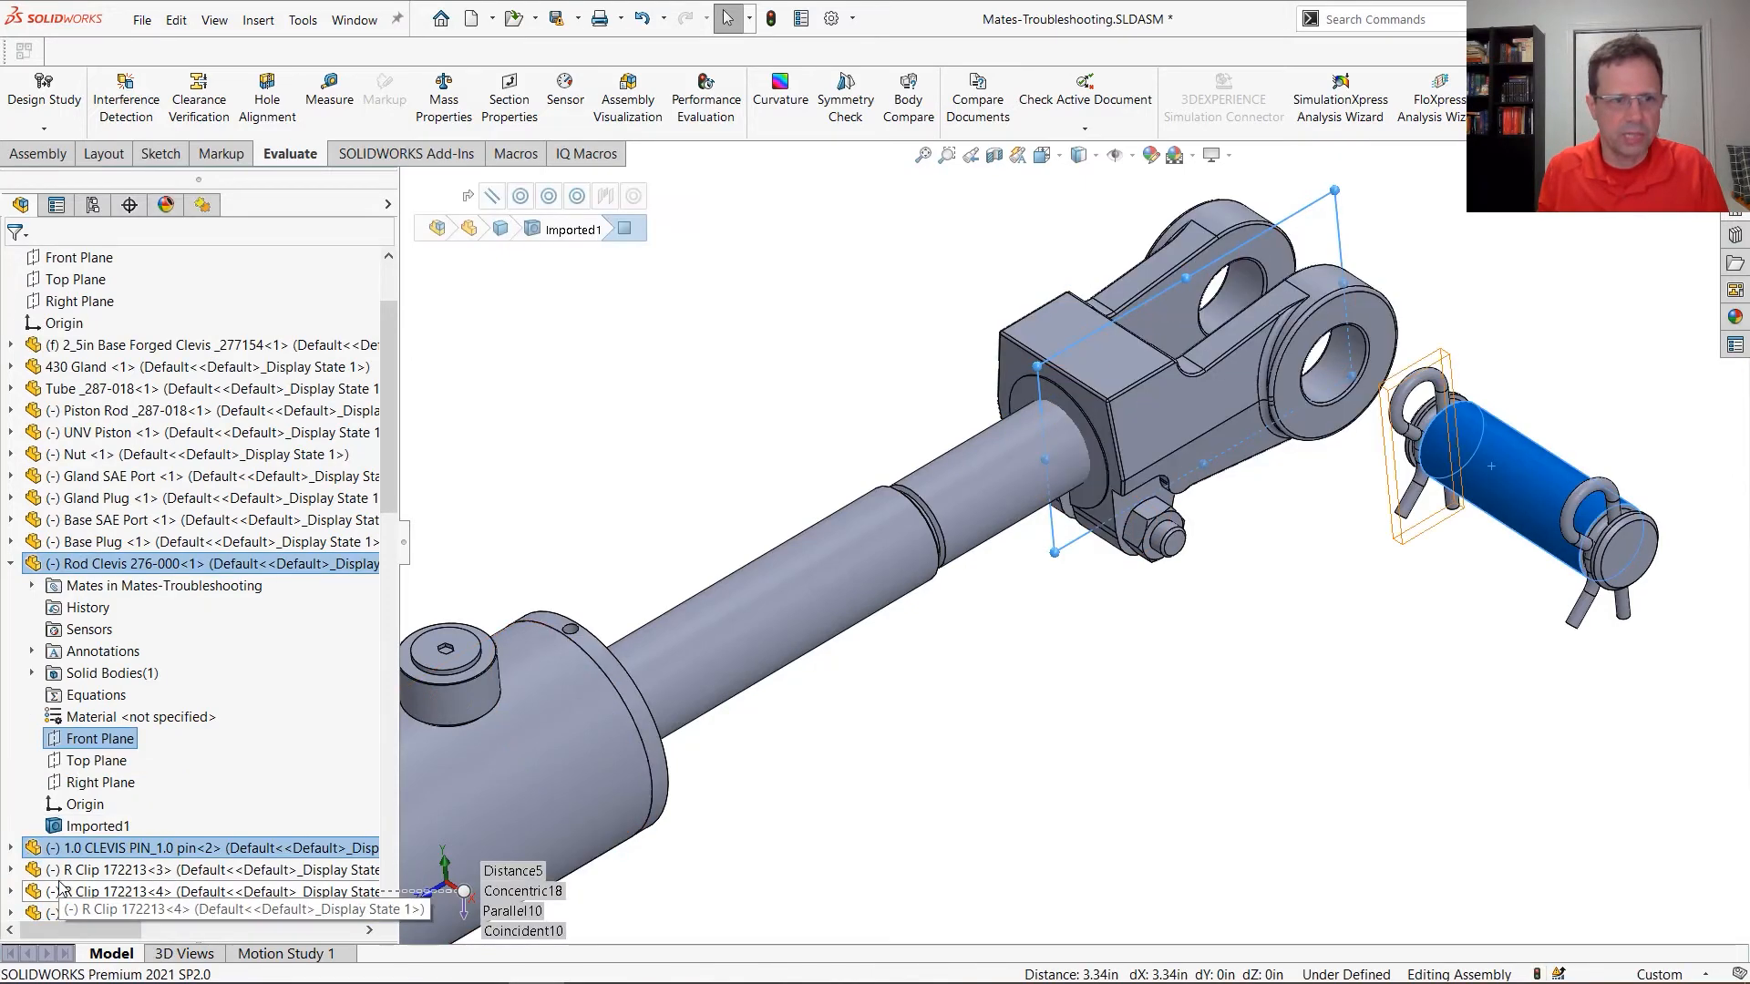
click(11, 848)
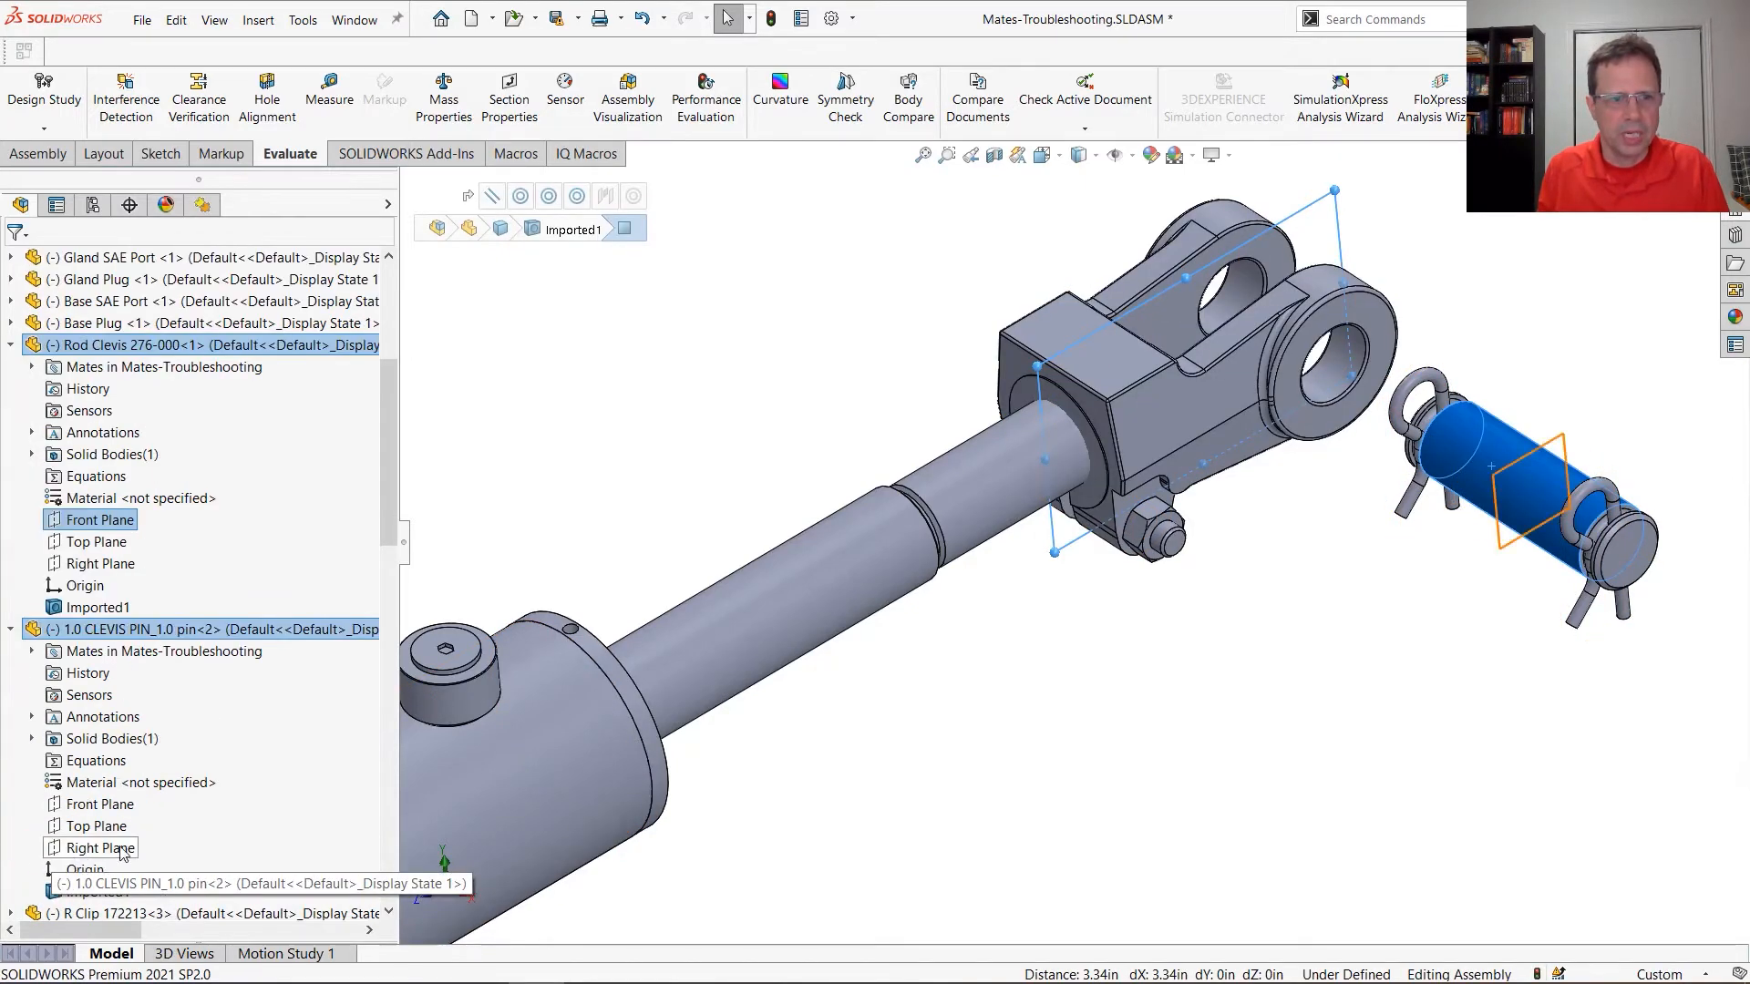
ctrl+click(1536, 466)
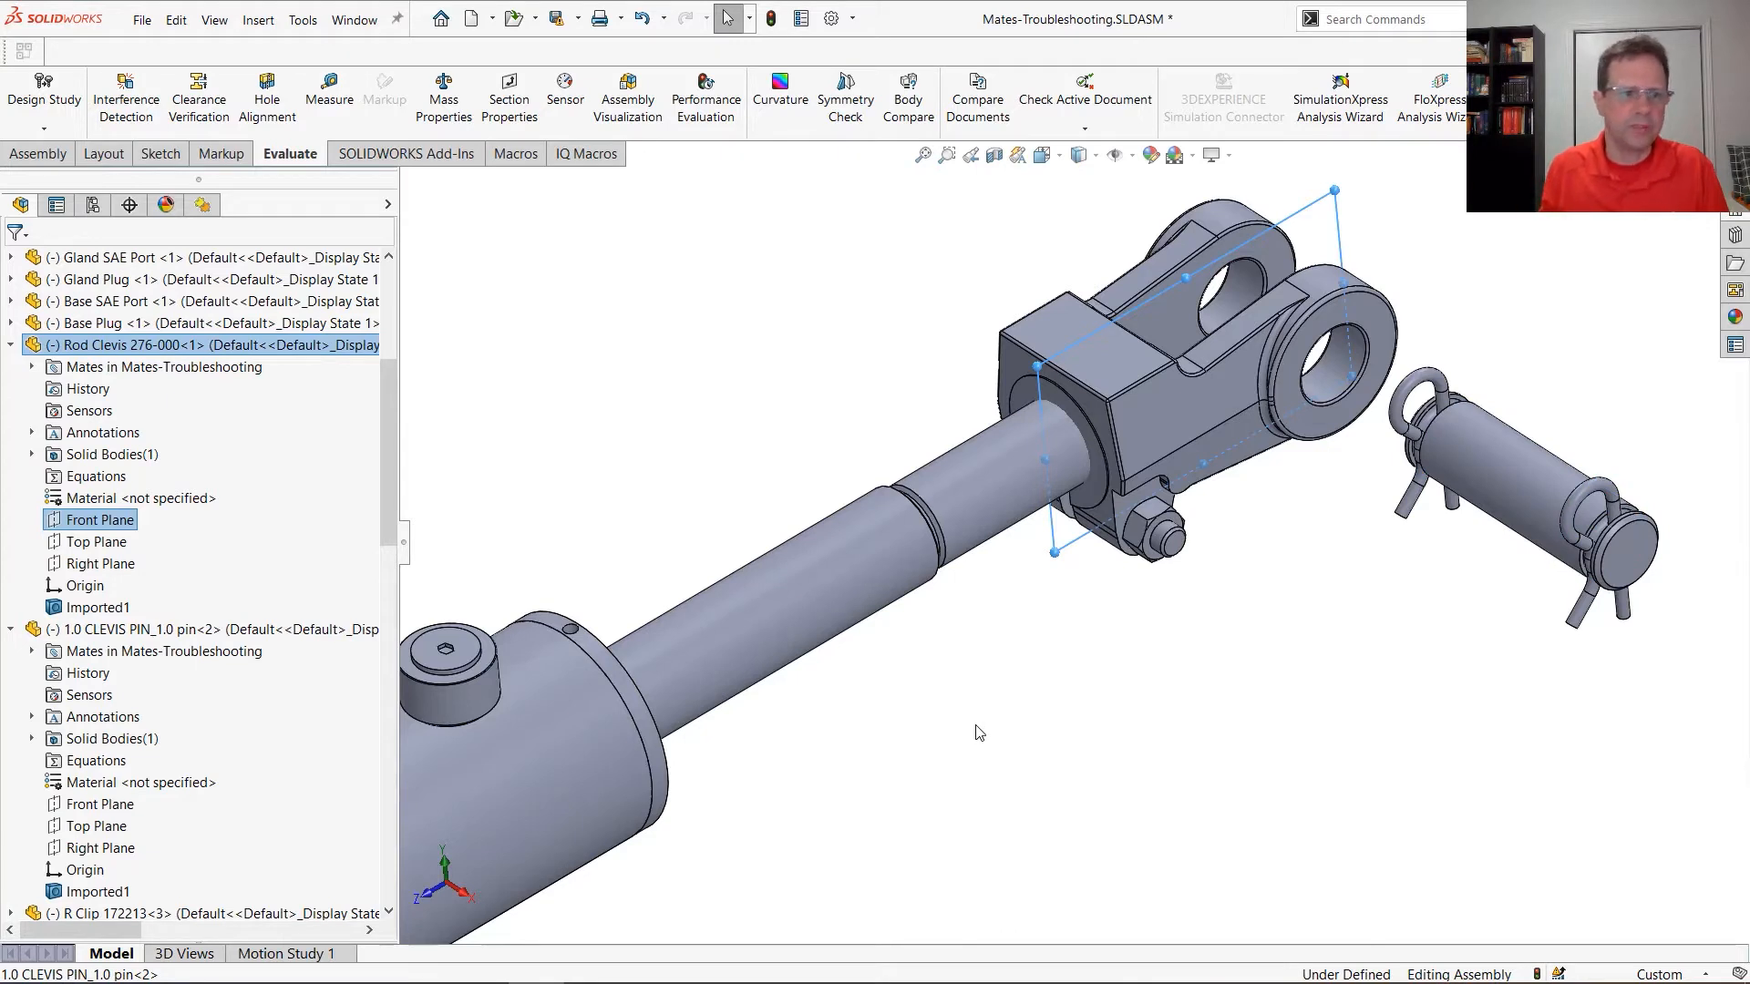
ctrl+click(80, 848)
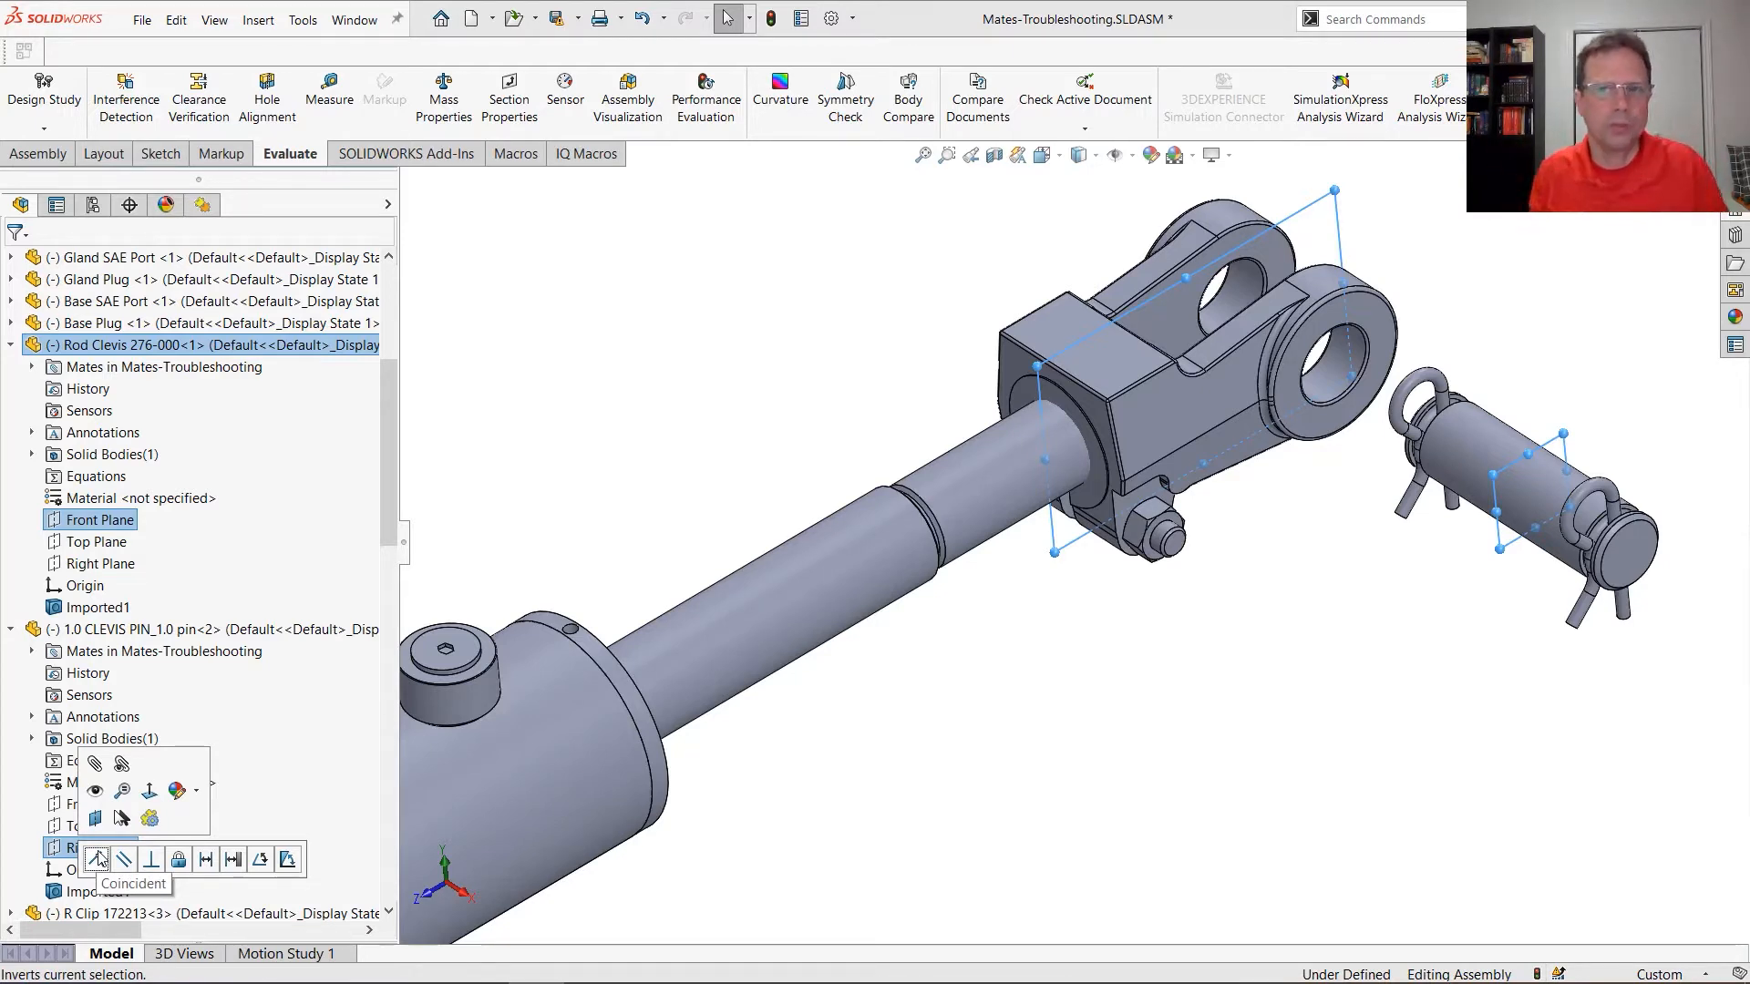
click(1182, 756)
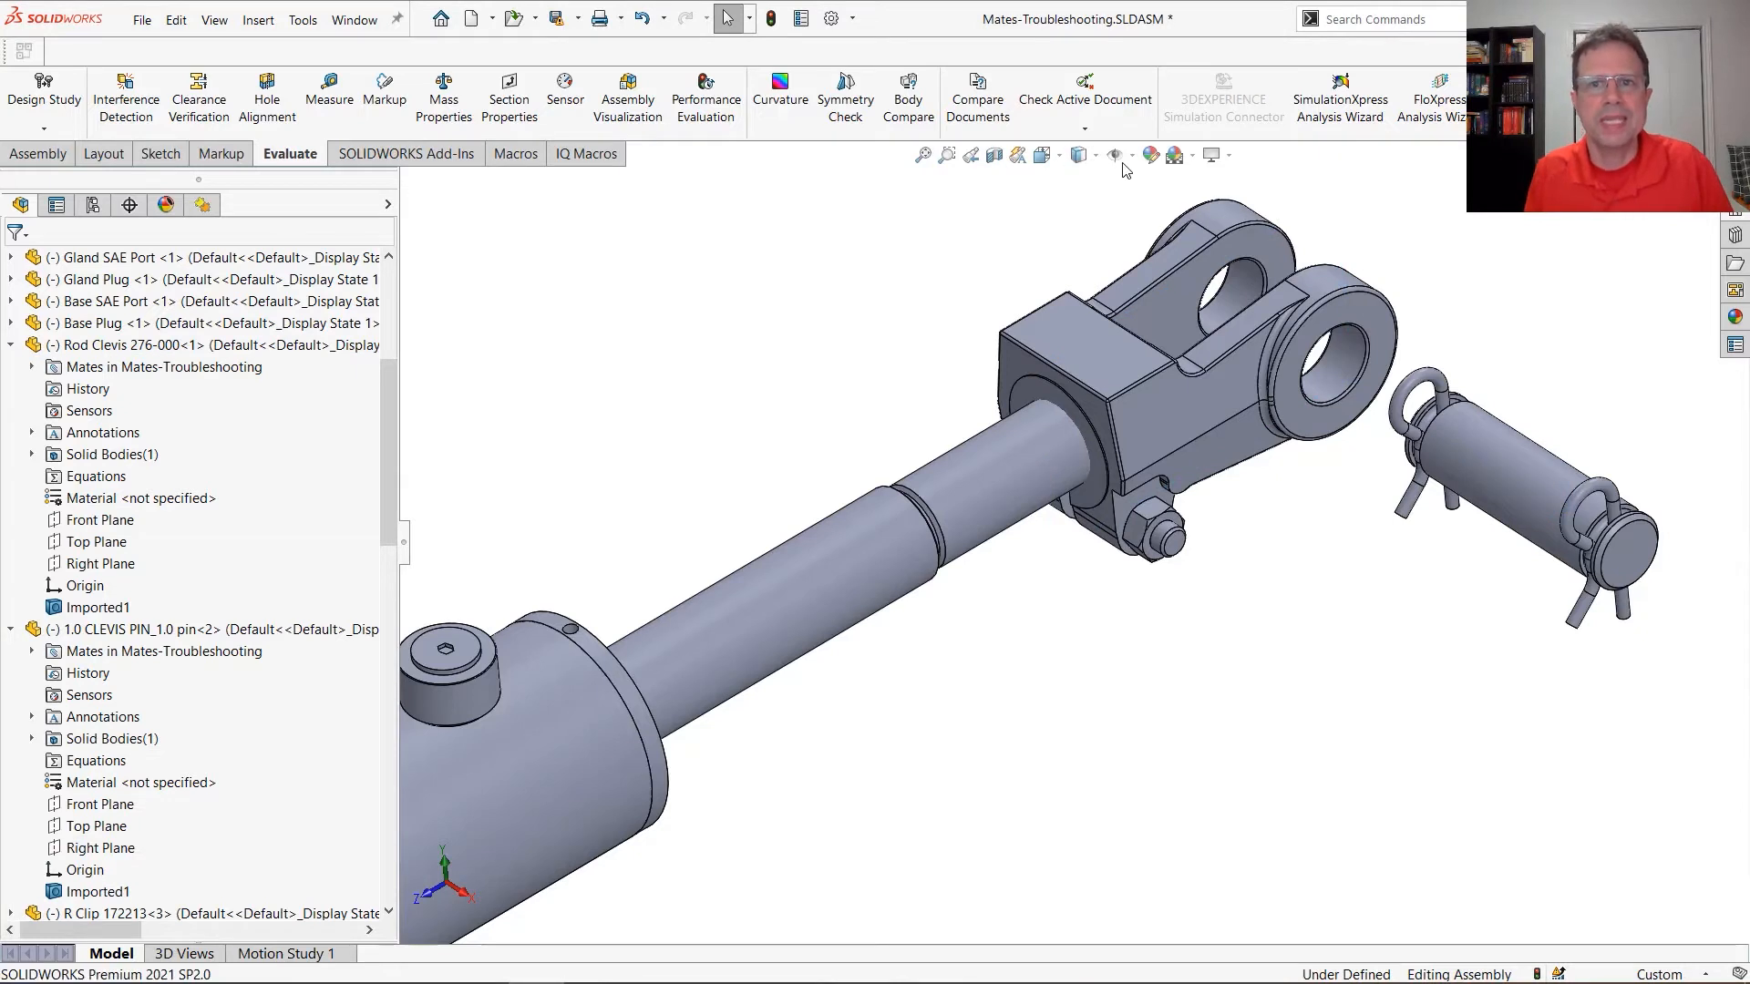
Show the primary planes of the whole assembly and hide them again
click(1117, 156)
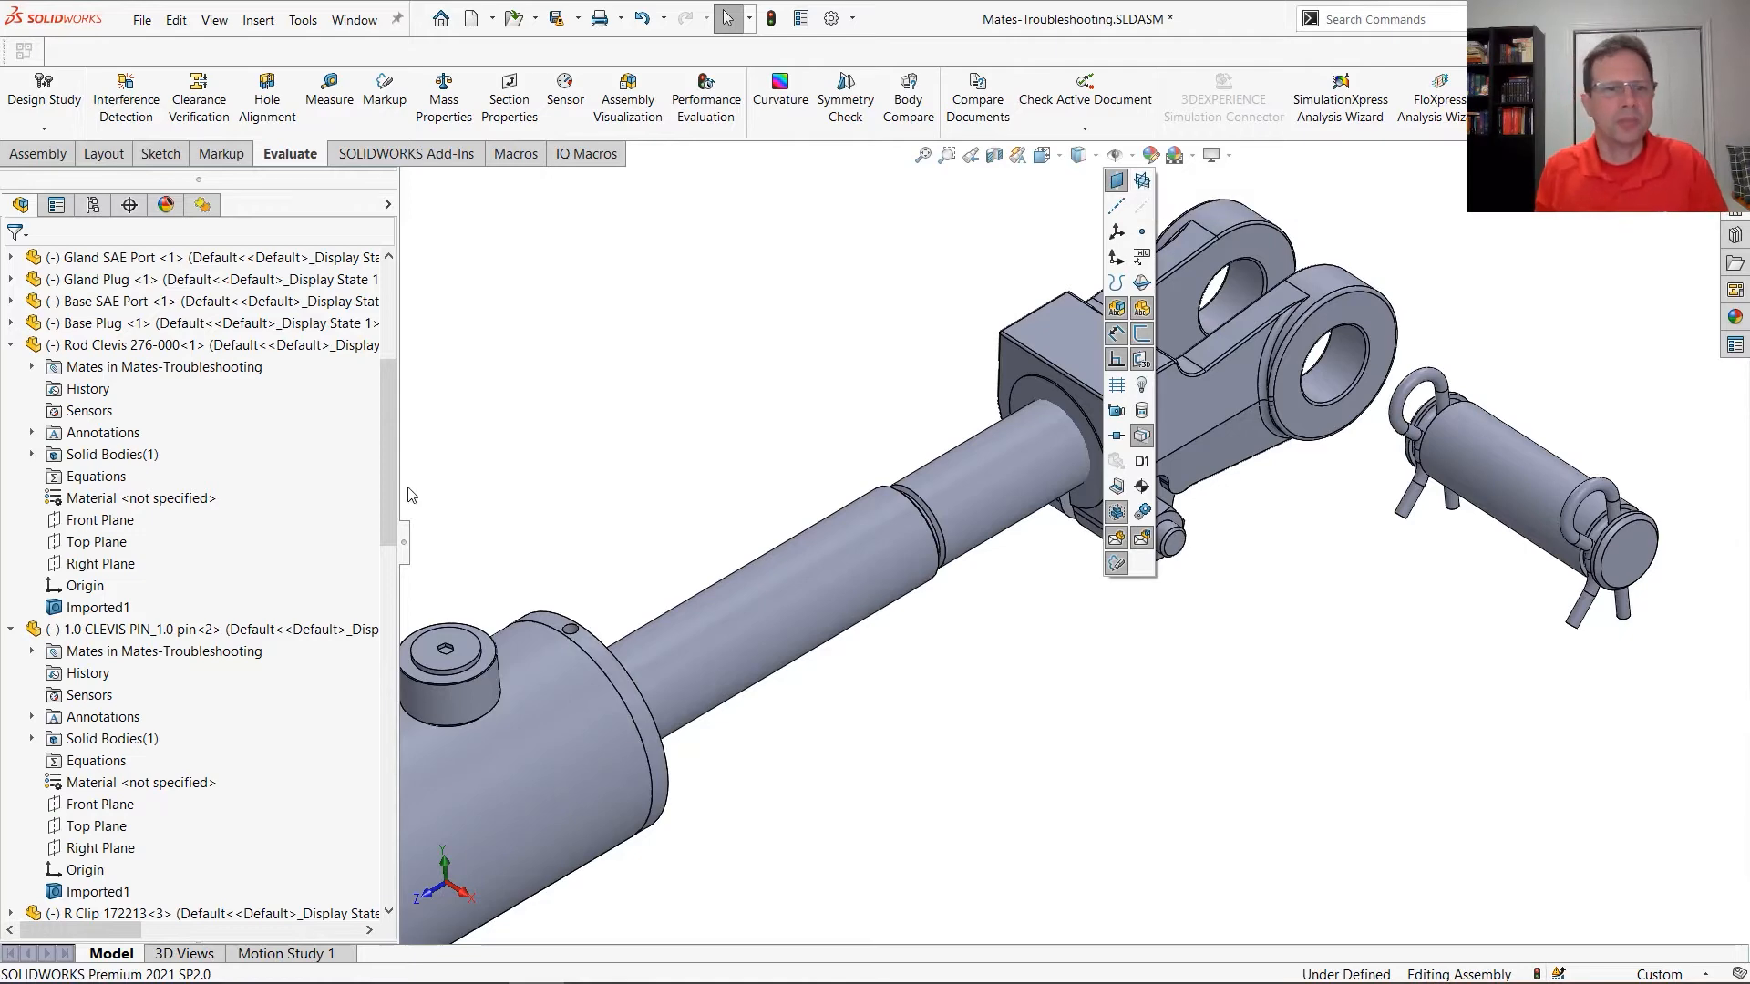
drag(390, 416, 390, 319)
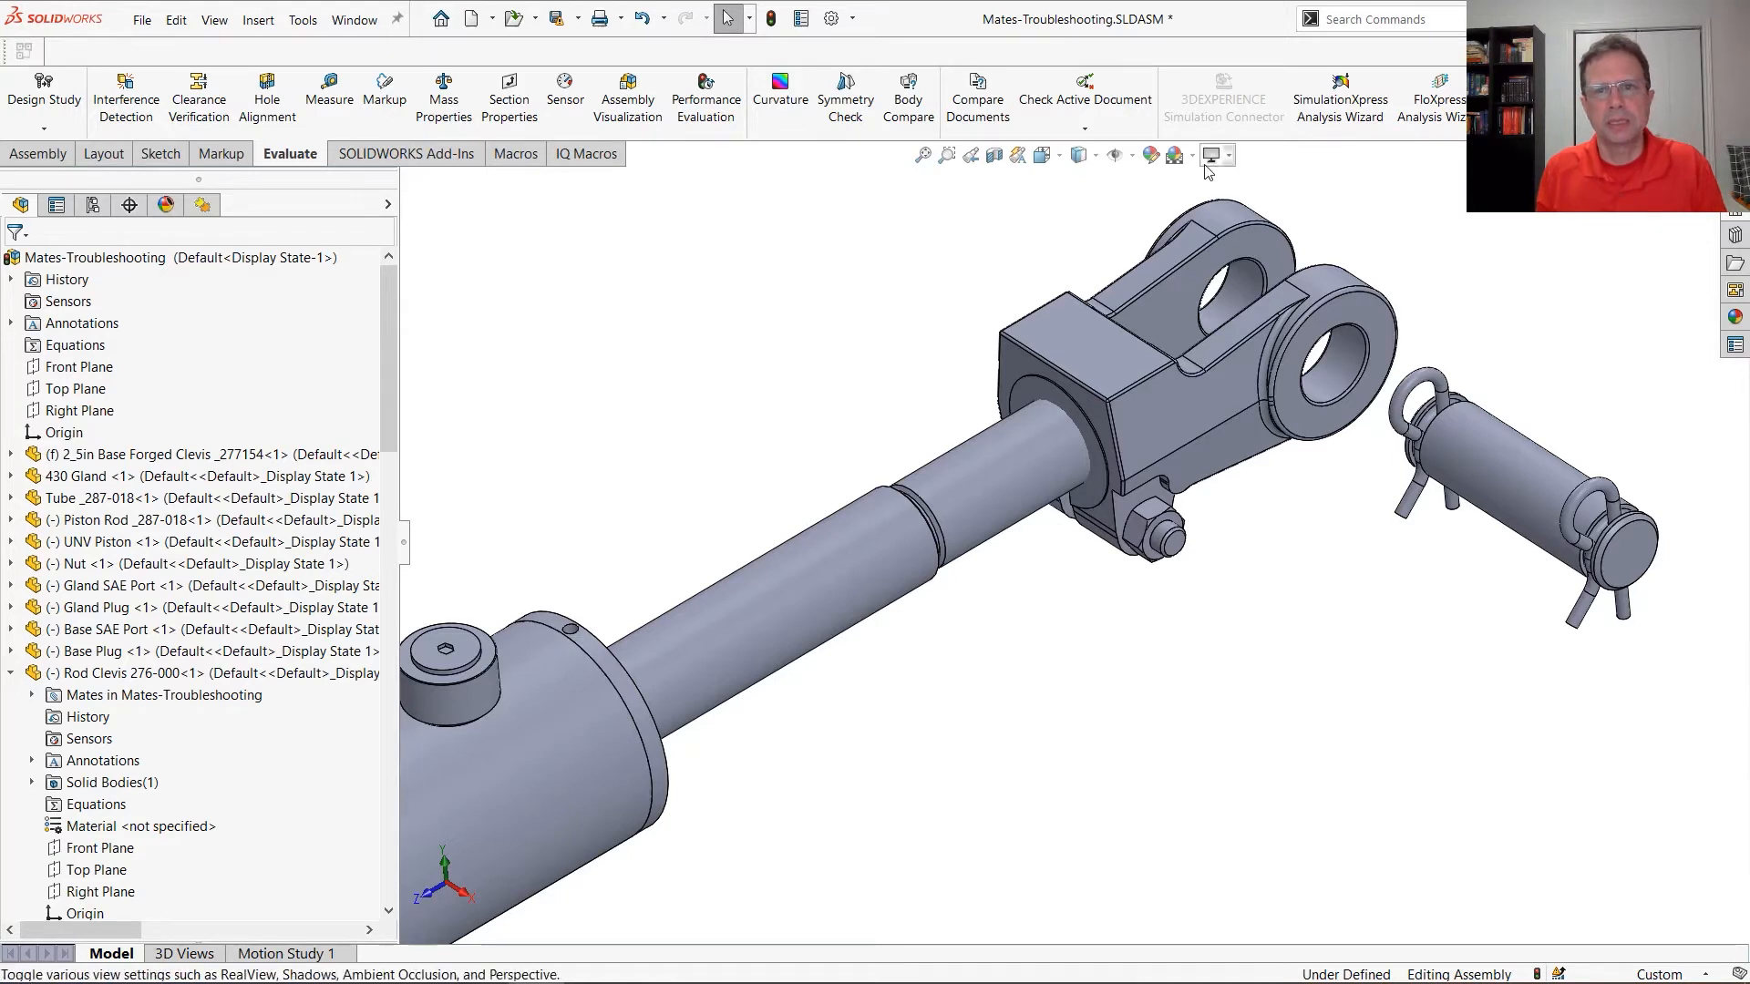
click(1131, 155)
click(1116, 179)
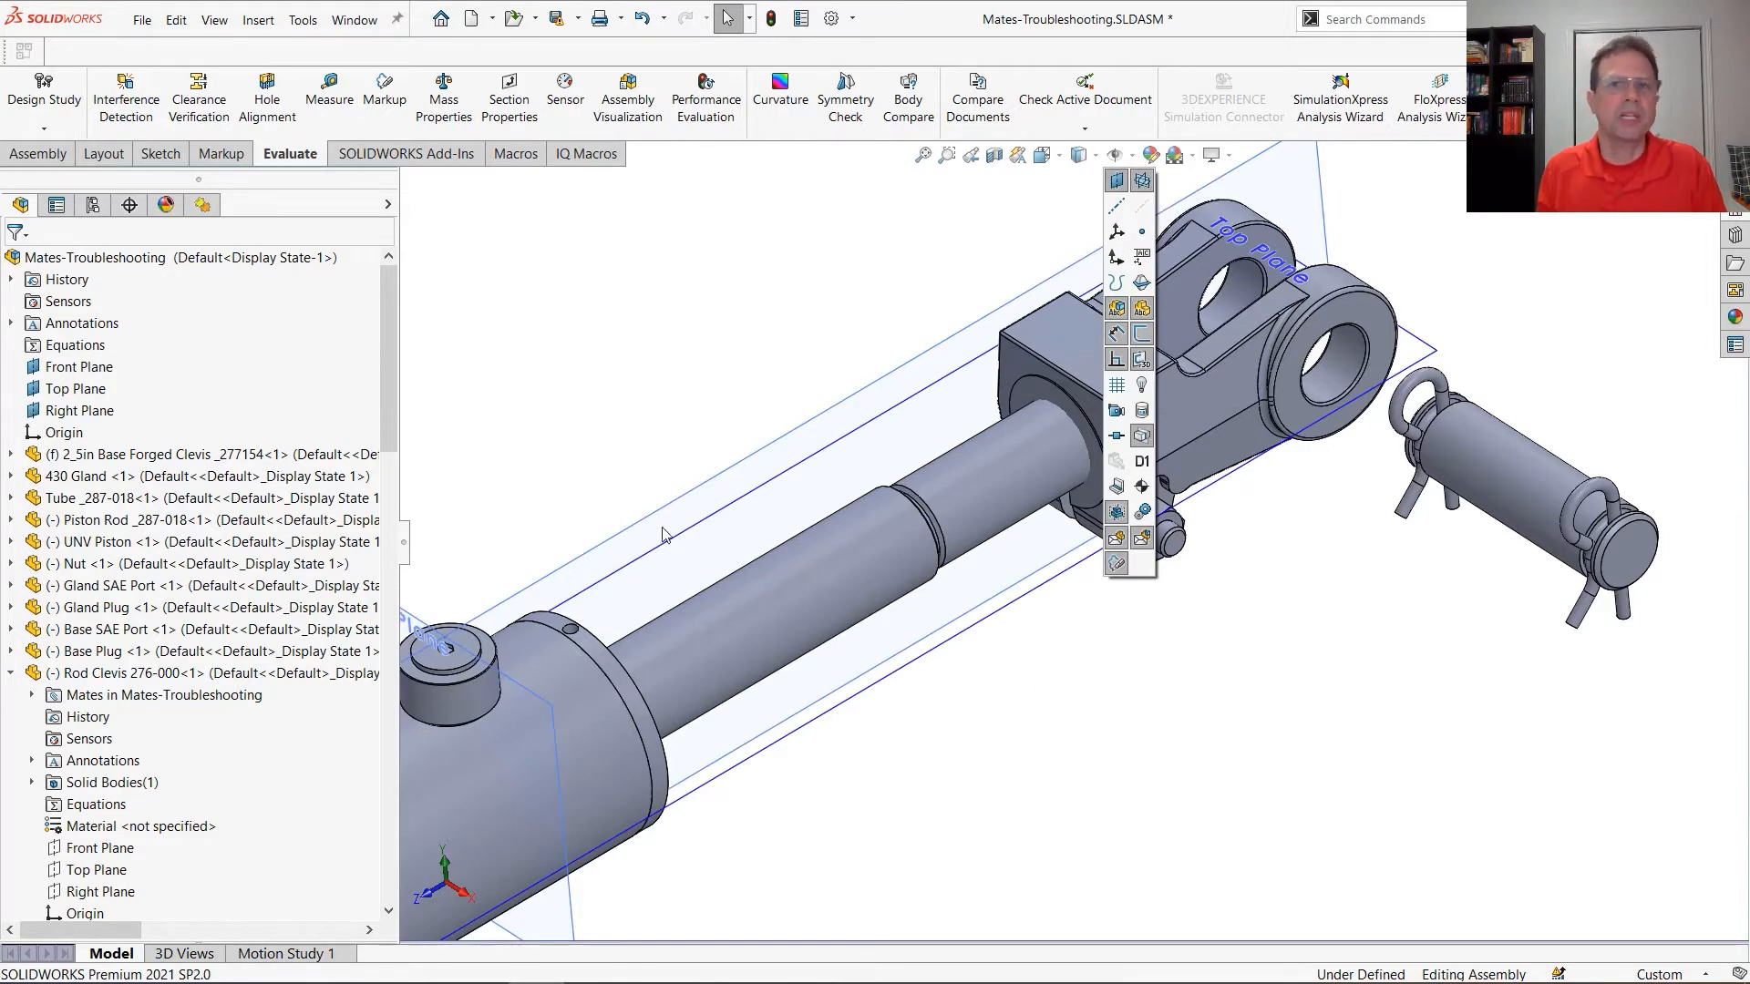
click(1142, 181)
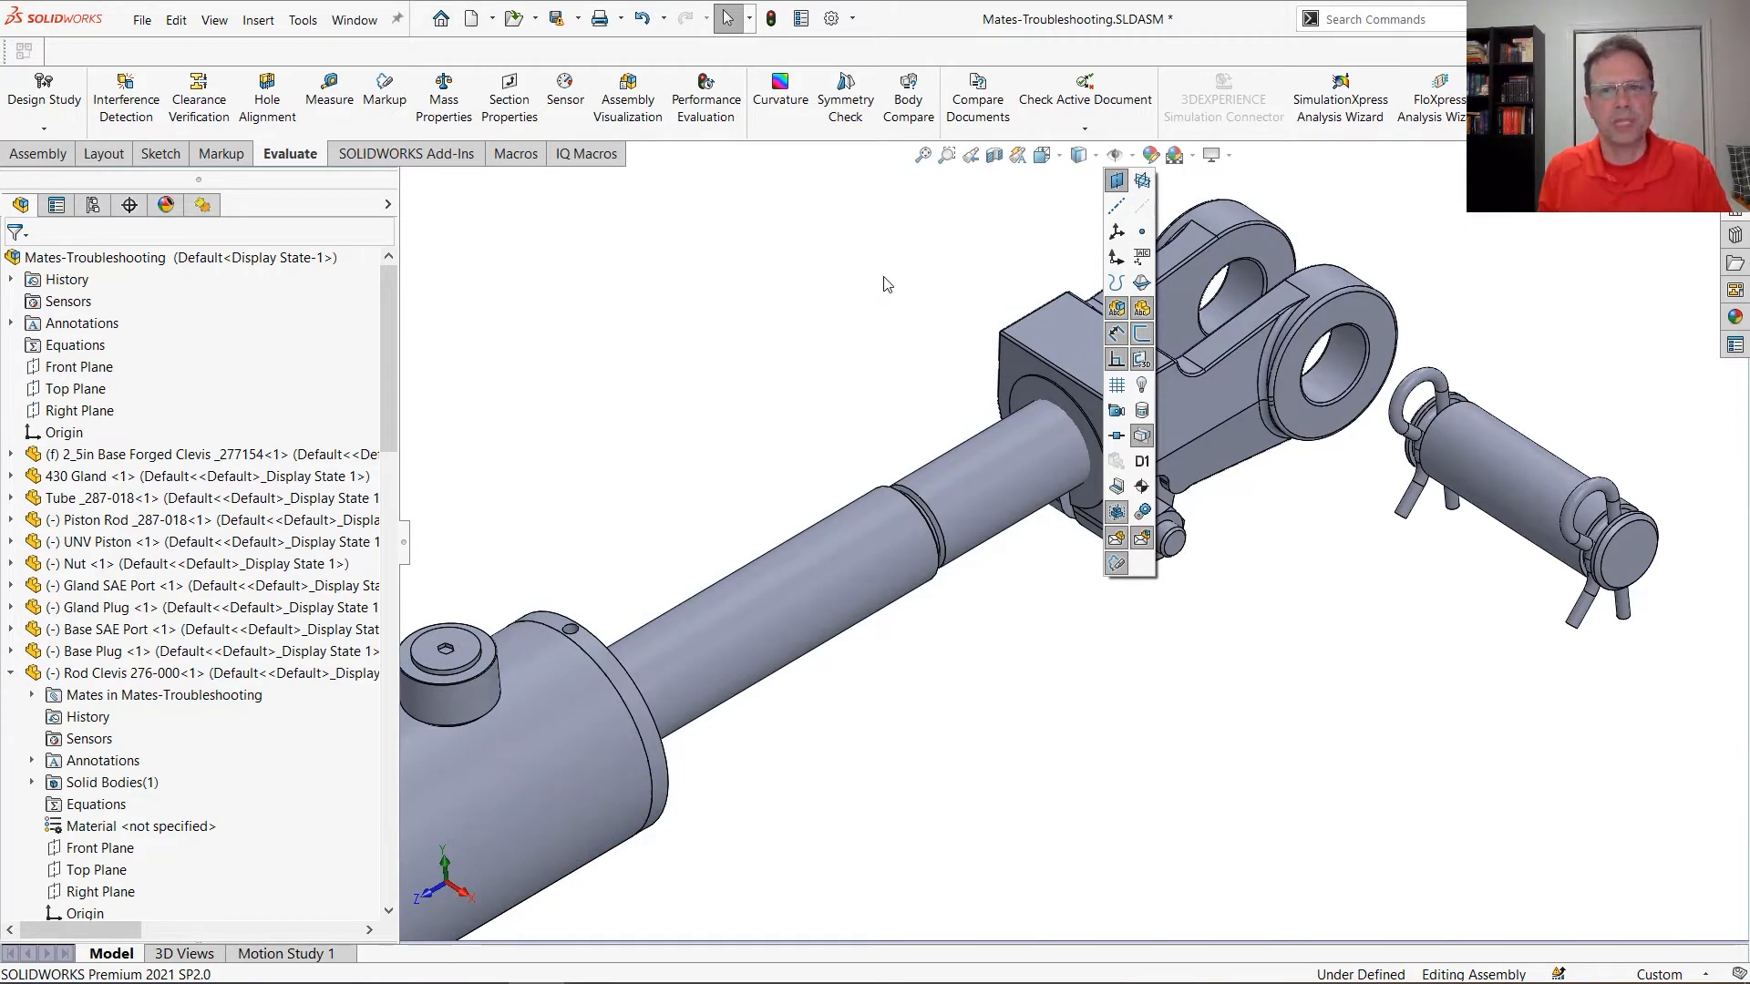
Show the primary planes of only the rod clevis and the clevis pin by selecting their faces, and hide them again
click(1063, 335)
ctrl+click(1546, 488)
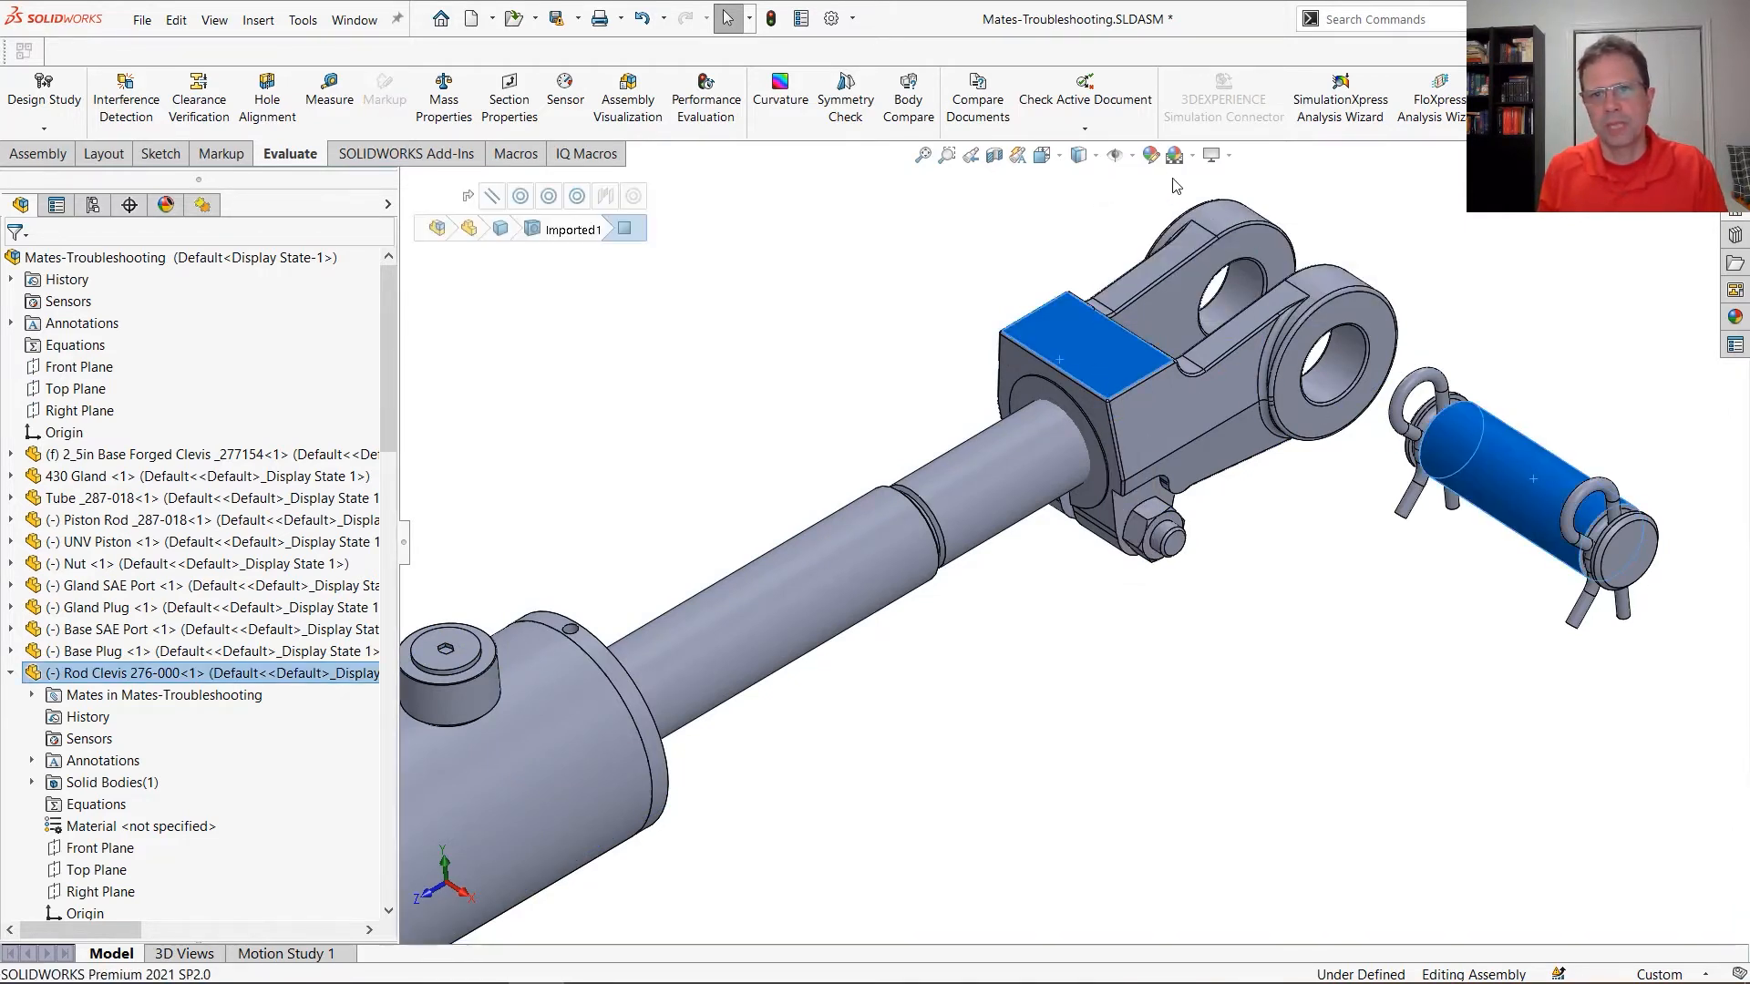
click(1134, 158)
click(1142, 181)
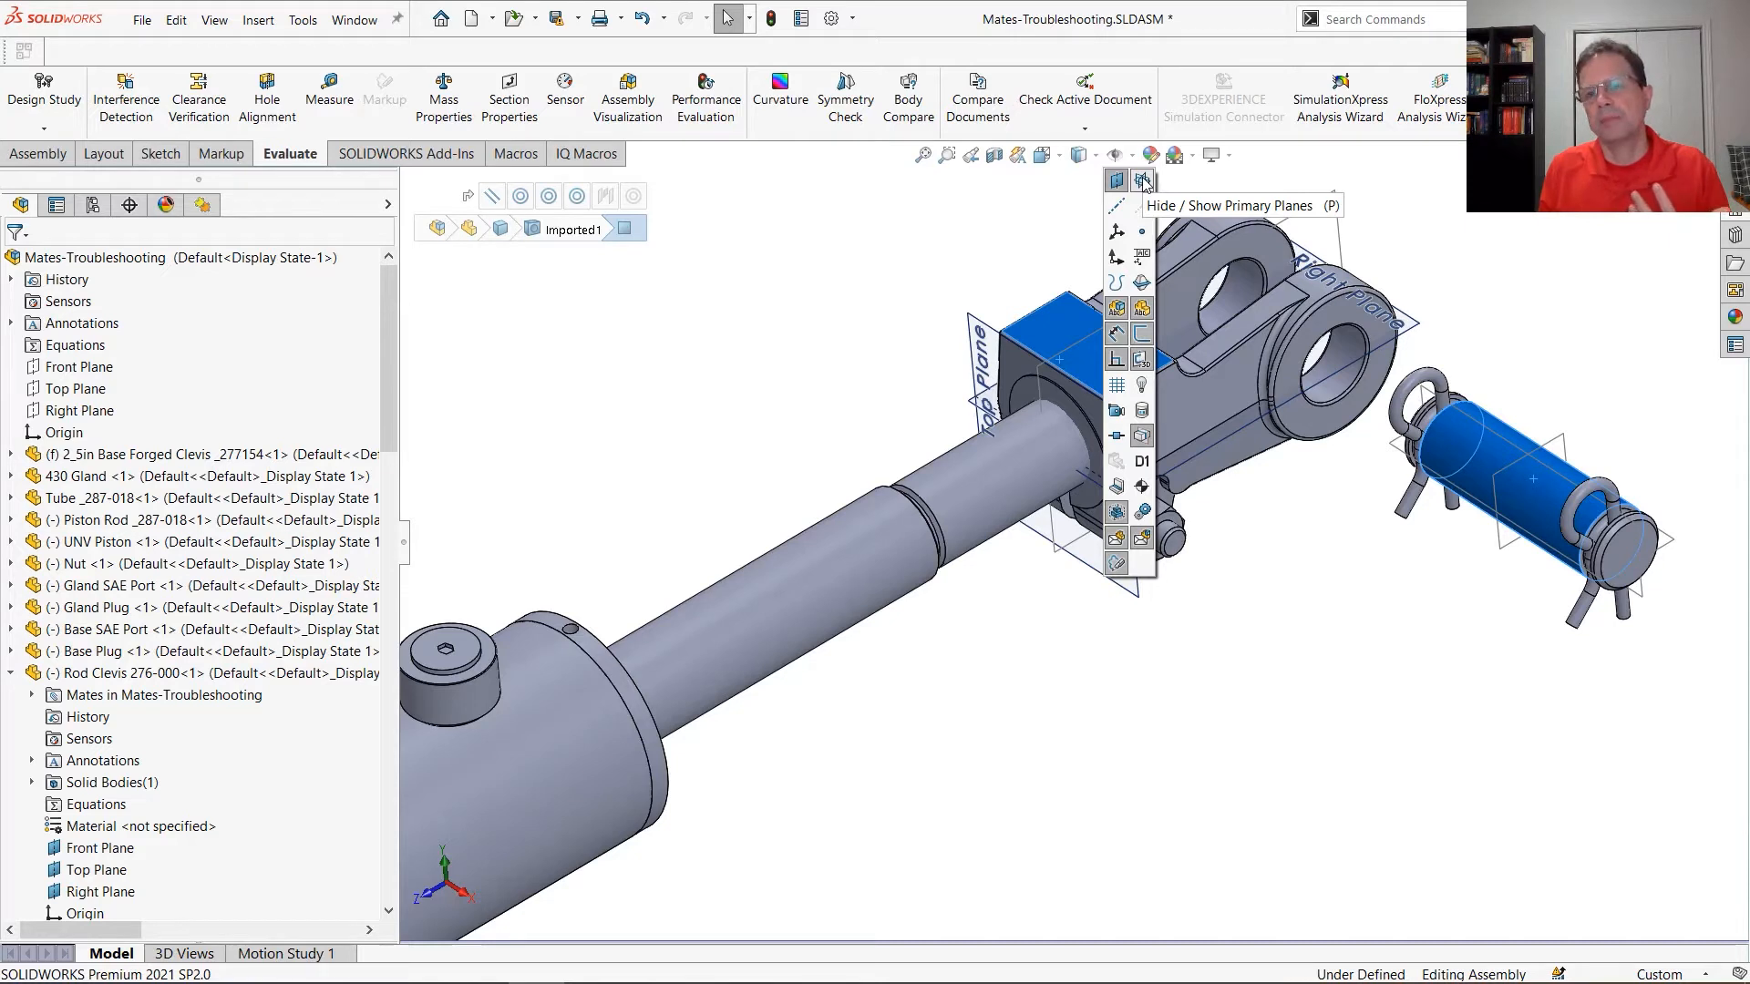
click(1141, 179)
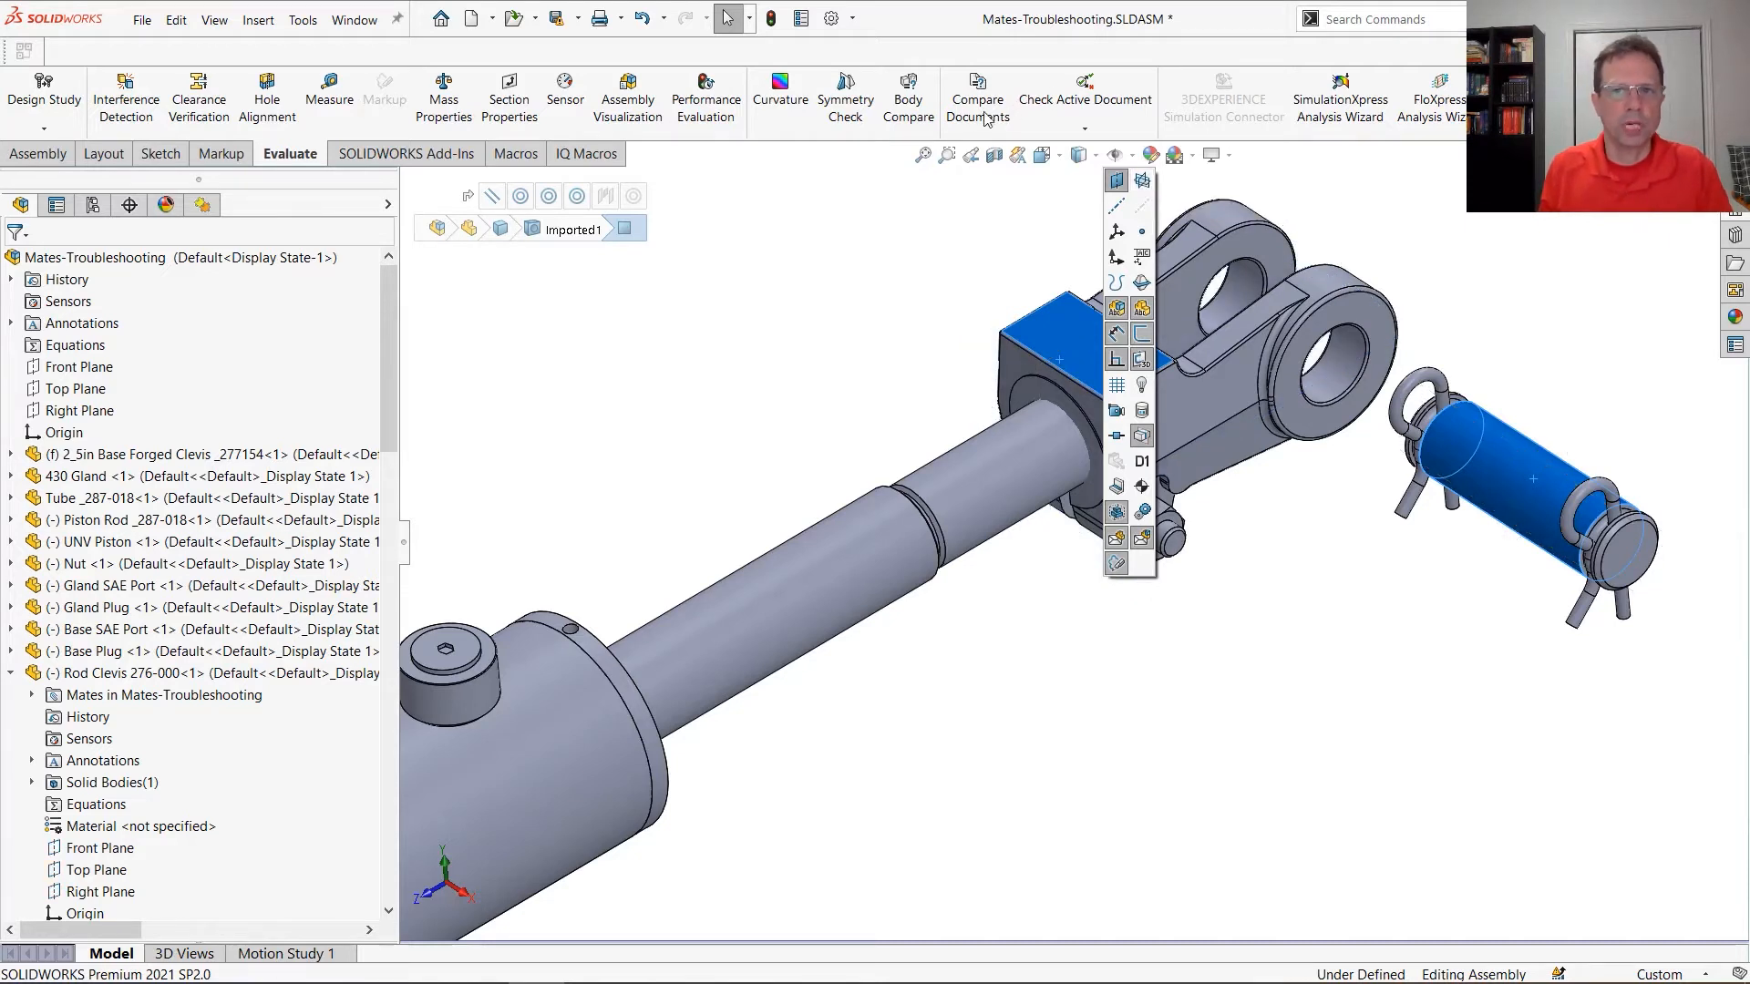
Look up the keyboard shortcut assigned to the Primary Planes command by searching for "prim", and close the customization settings without changes
right_click(896, 109)
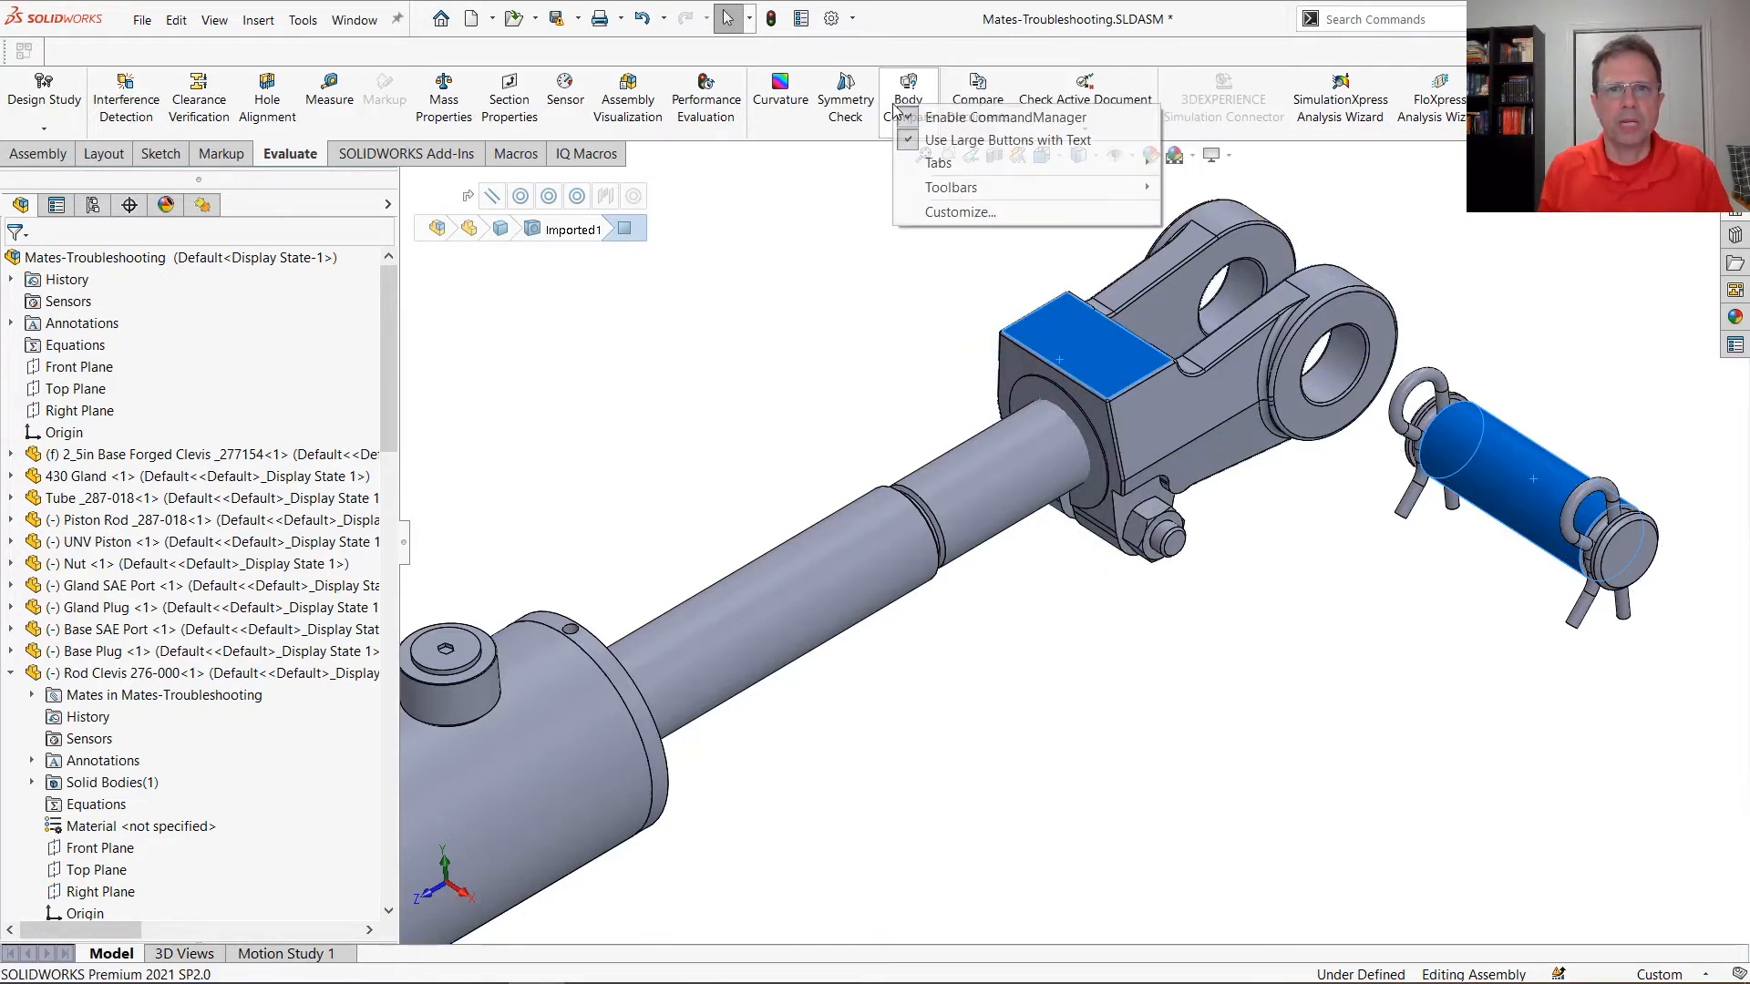
click(959, 211)
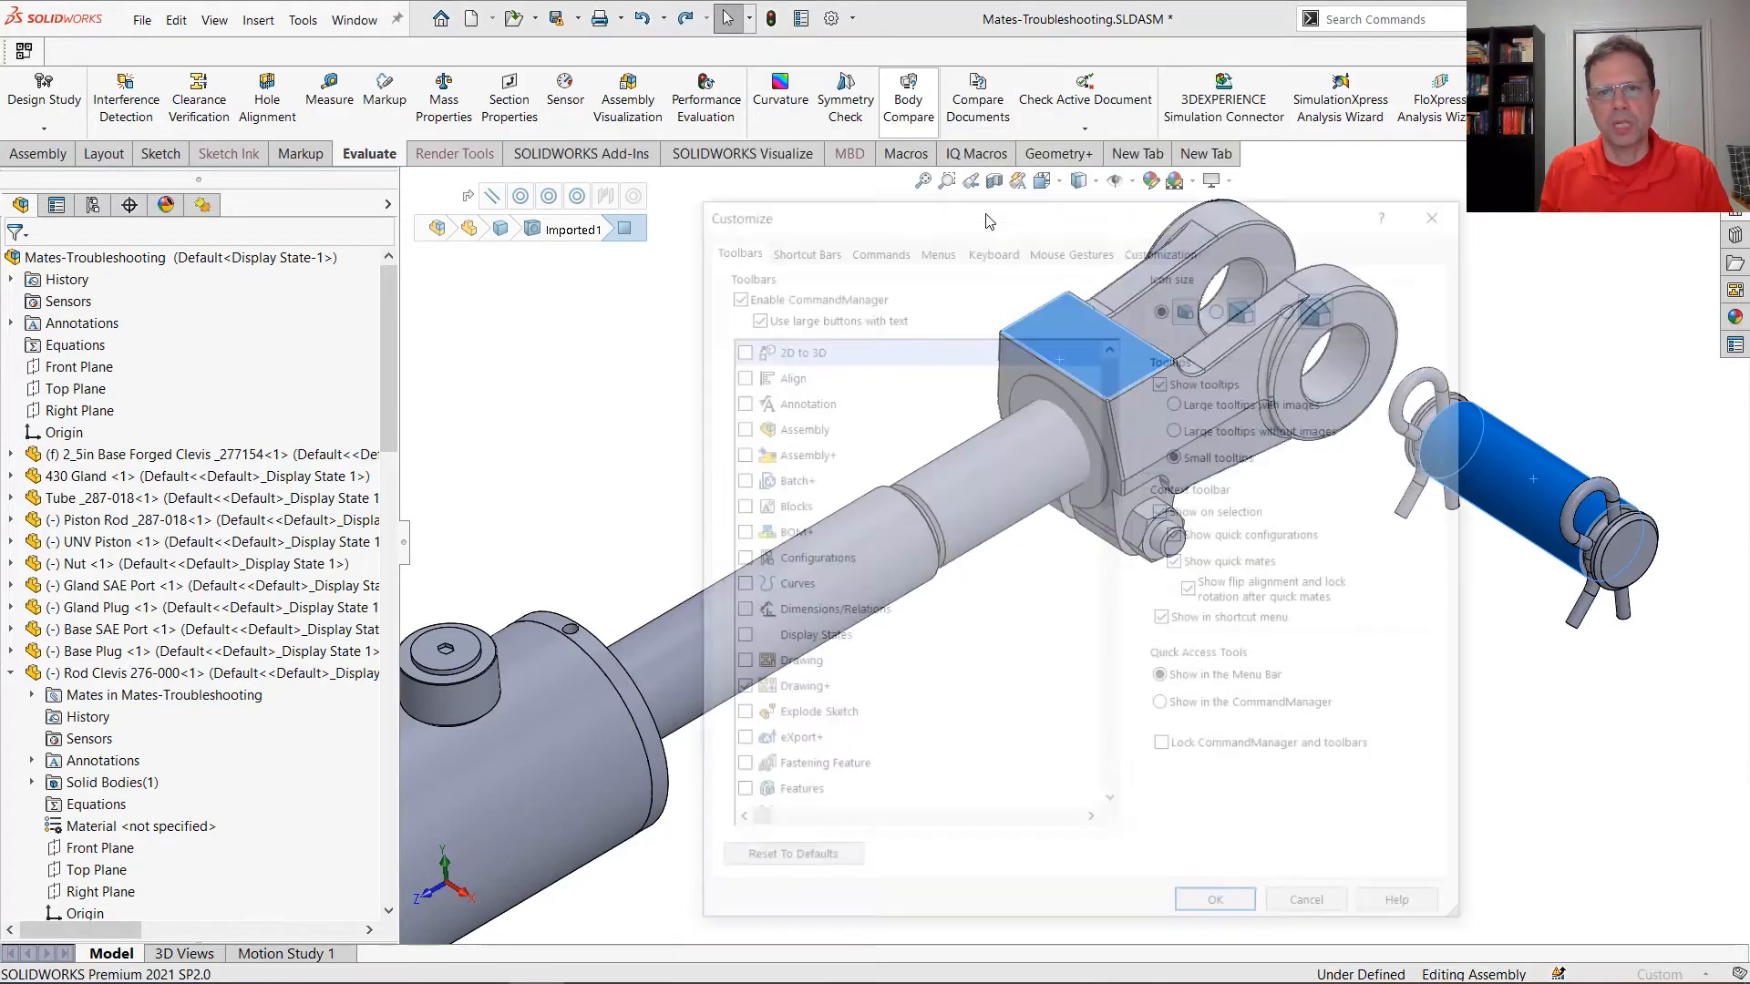
click(991, 246)
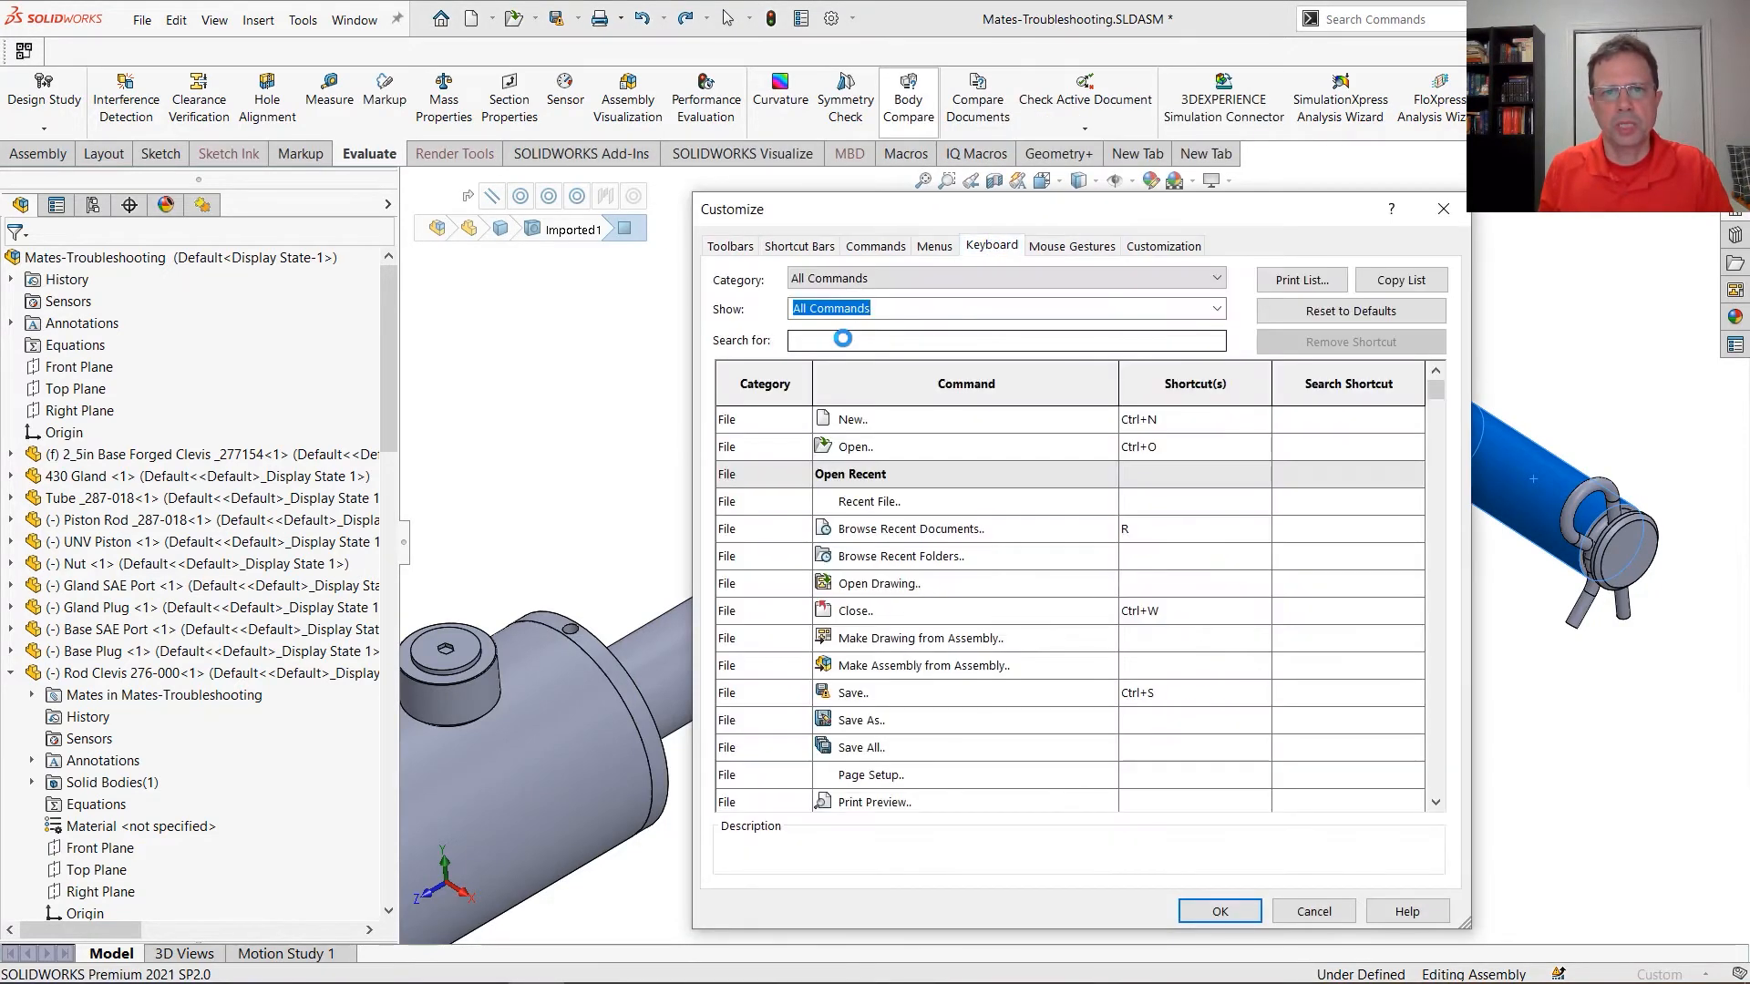
click(841, 339)
text(prim)
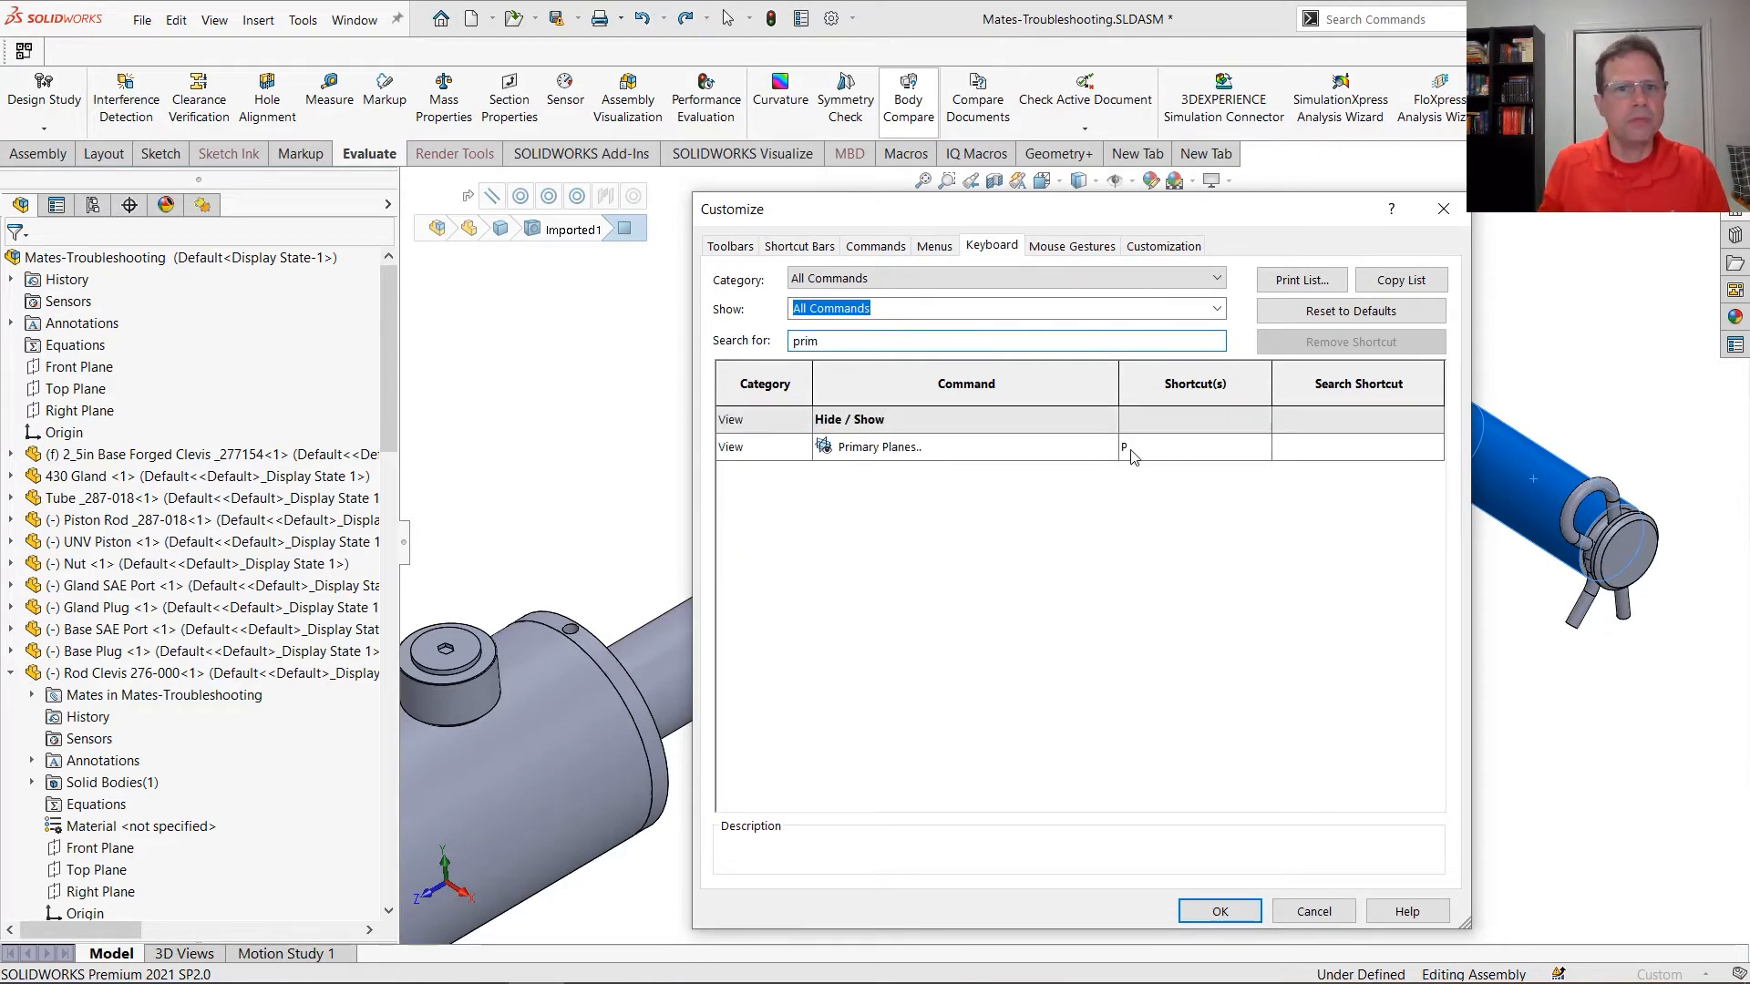
click(1313, 911)
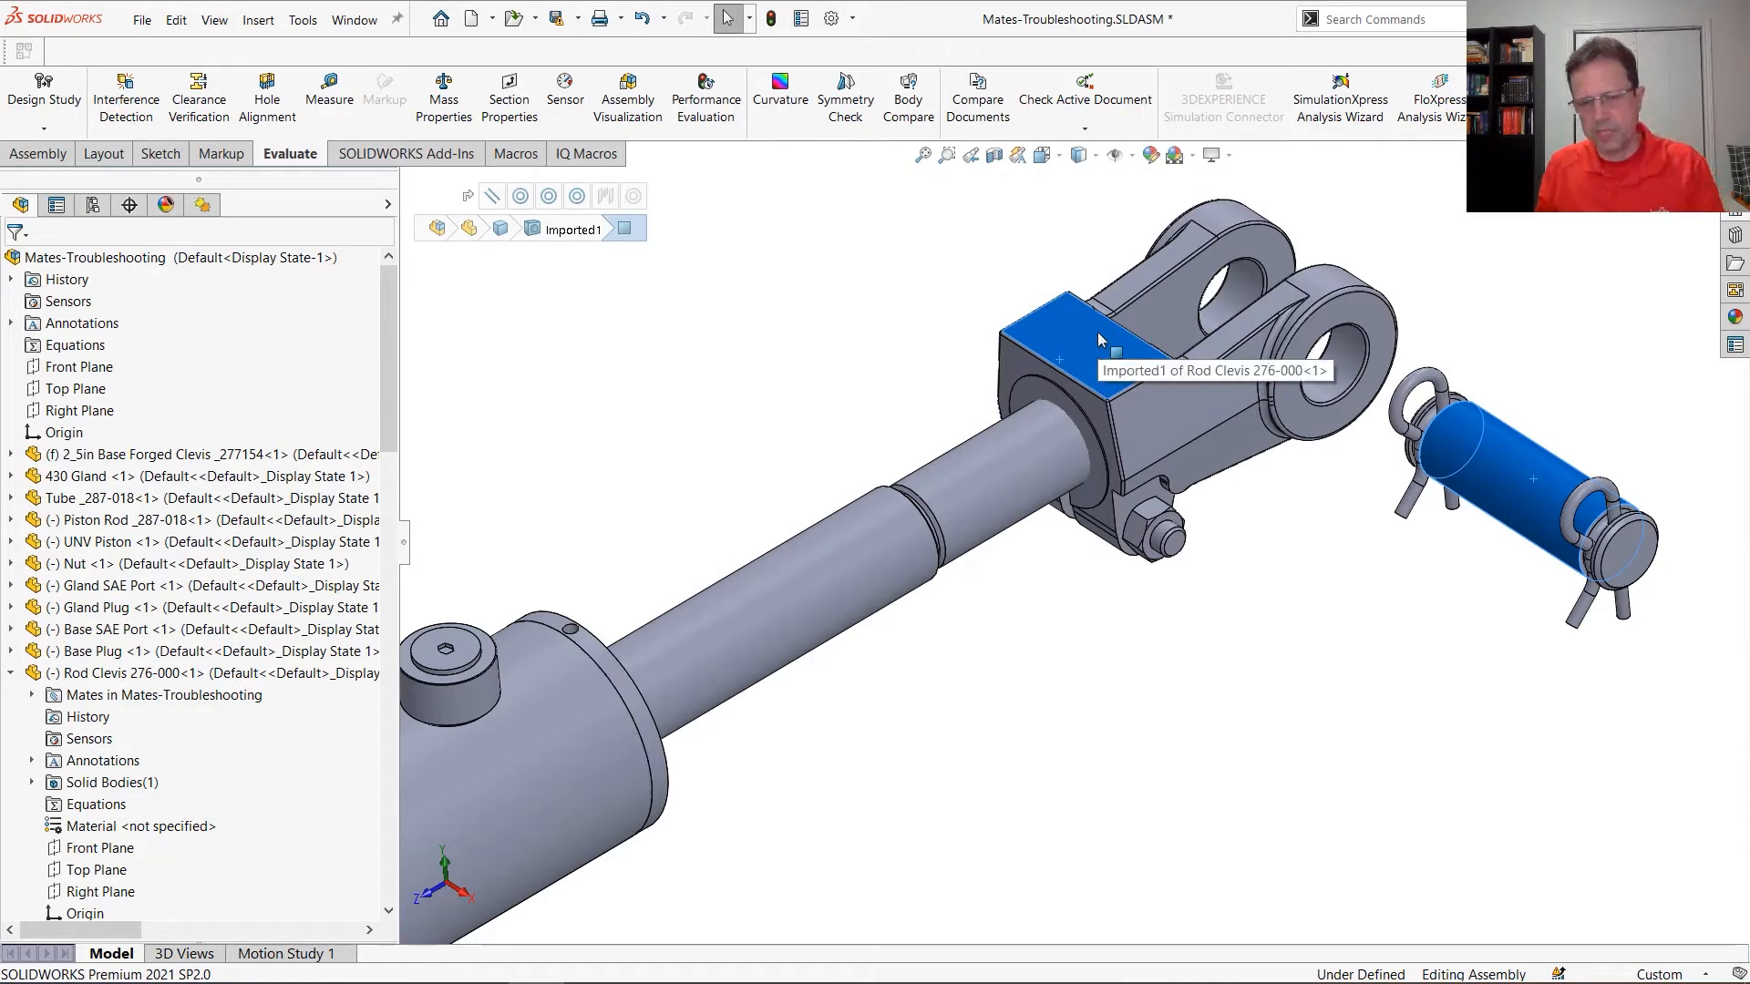
Toggle the primary planes of the selected rod clevis and clevis pin on and off with the assigned shortcut, and clear the selection
key(p)
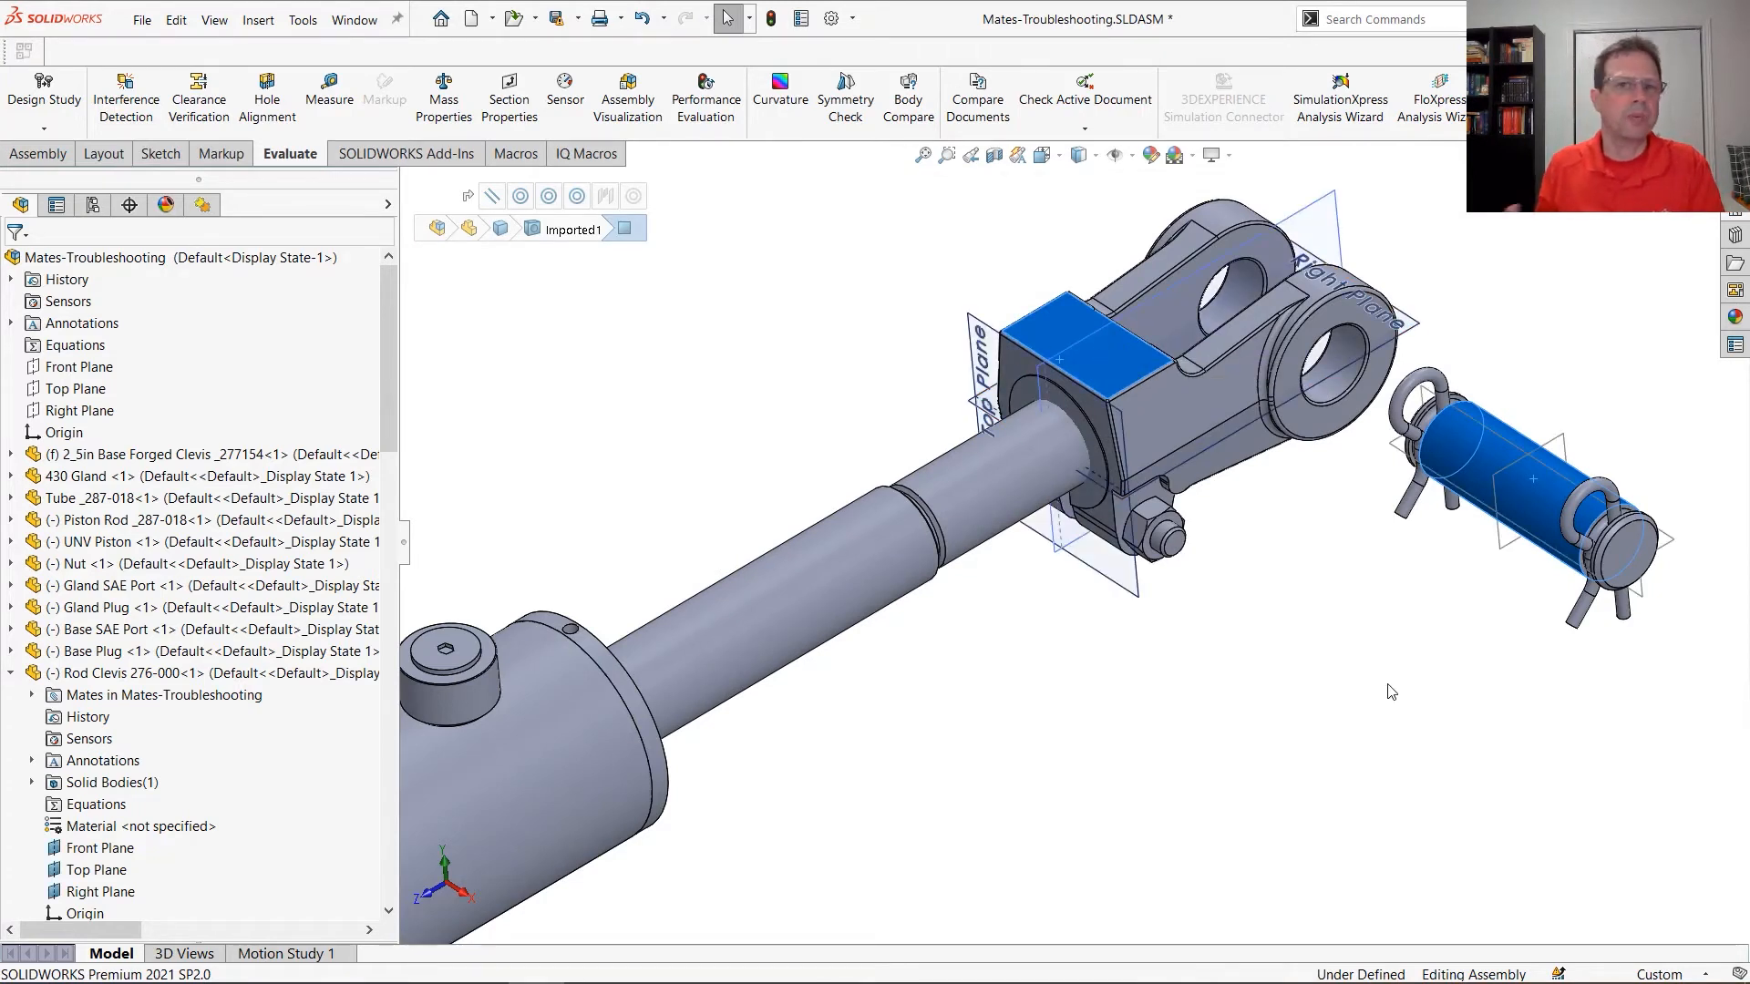
key(p)
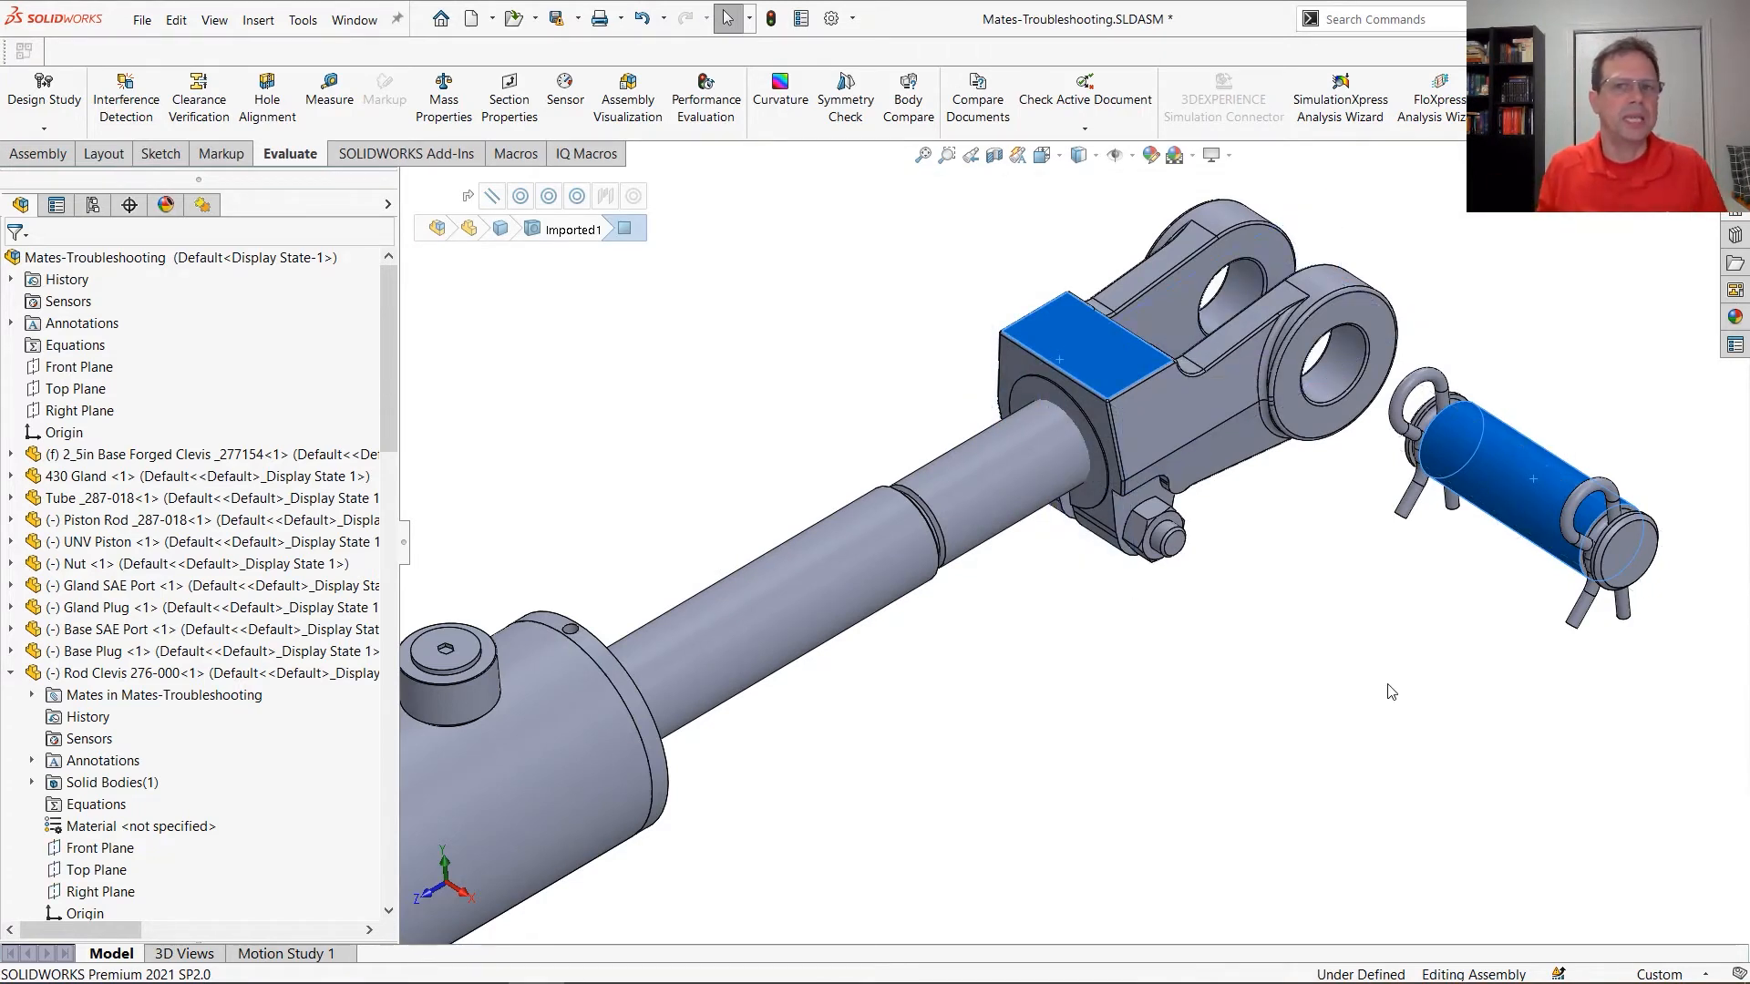
click(1374, 687)
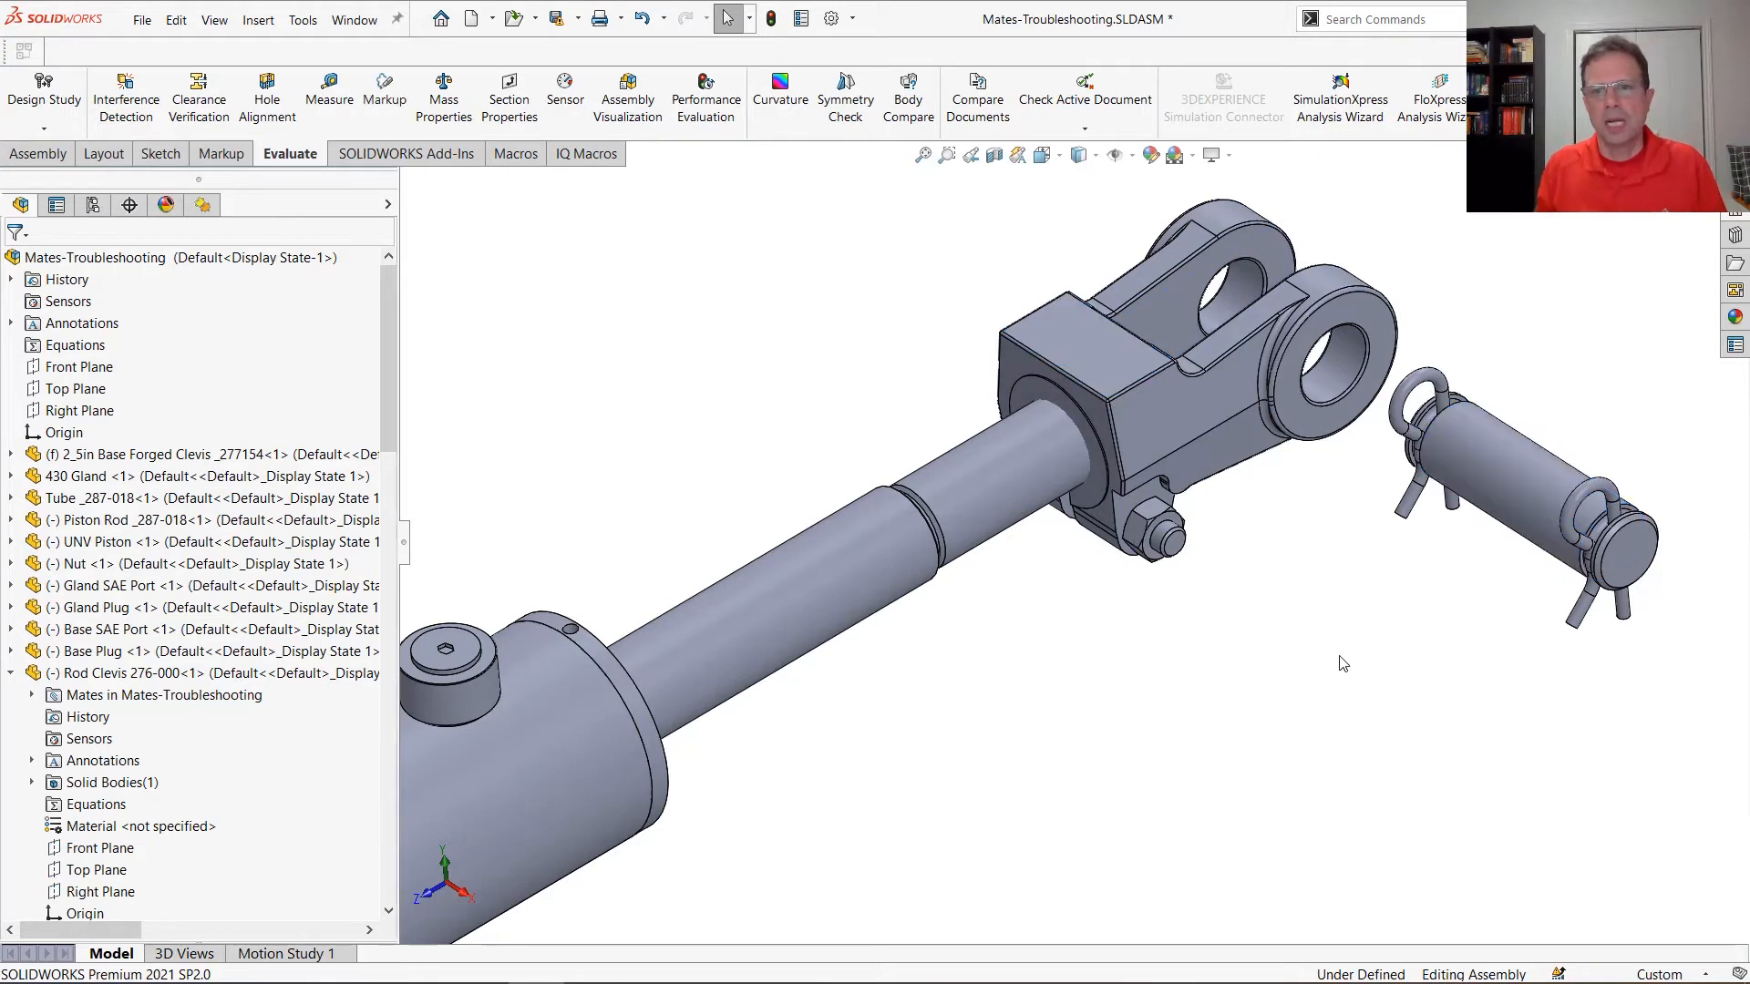
Find the Hide / Show Primary Planes command for the graphics area context toolbar by searching for "prima", and close the customization without changes
click(1107, 360)
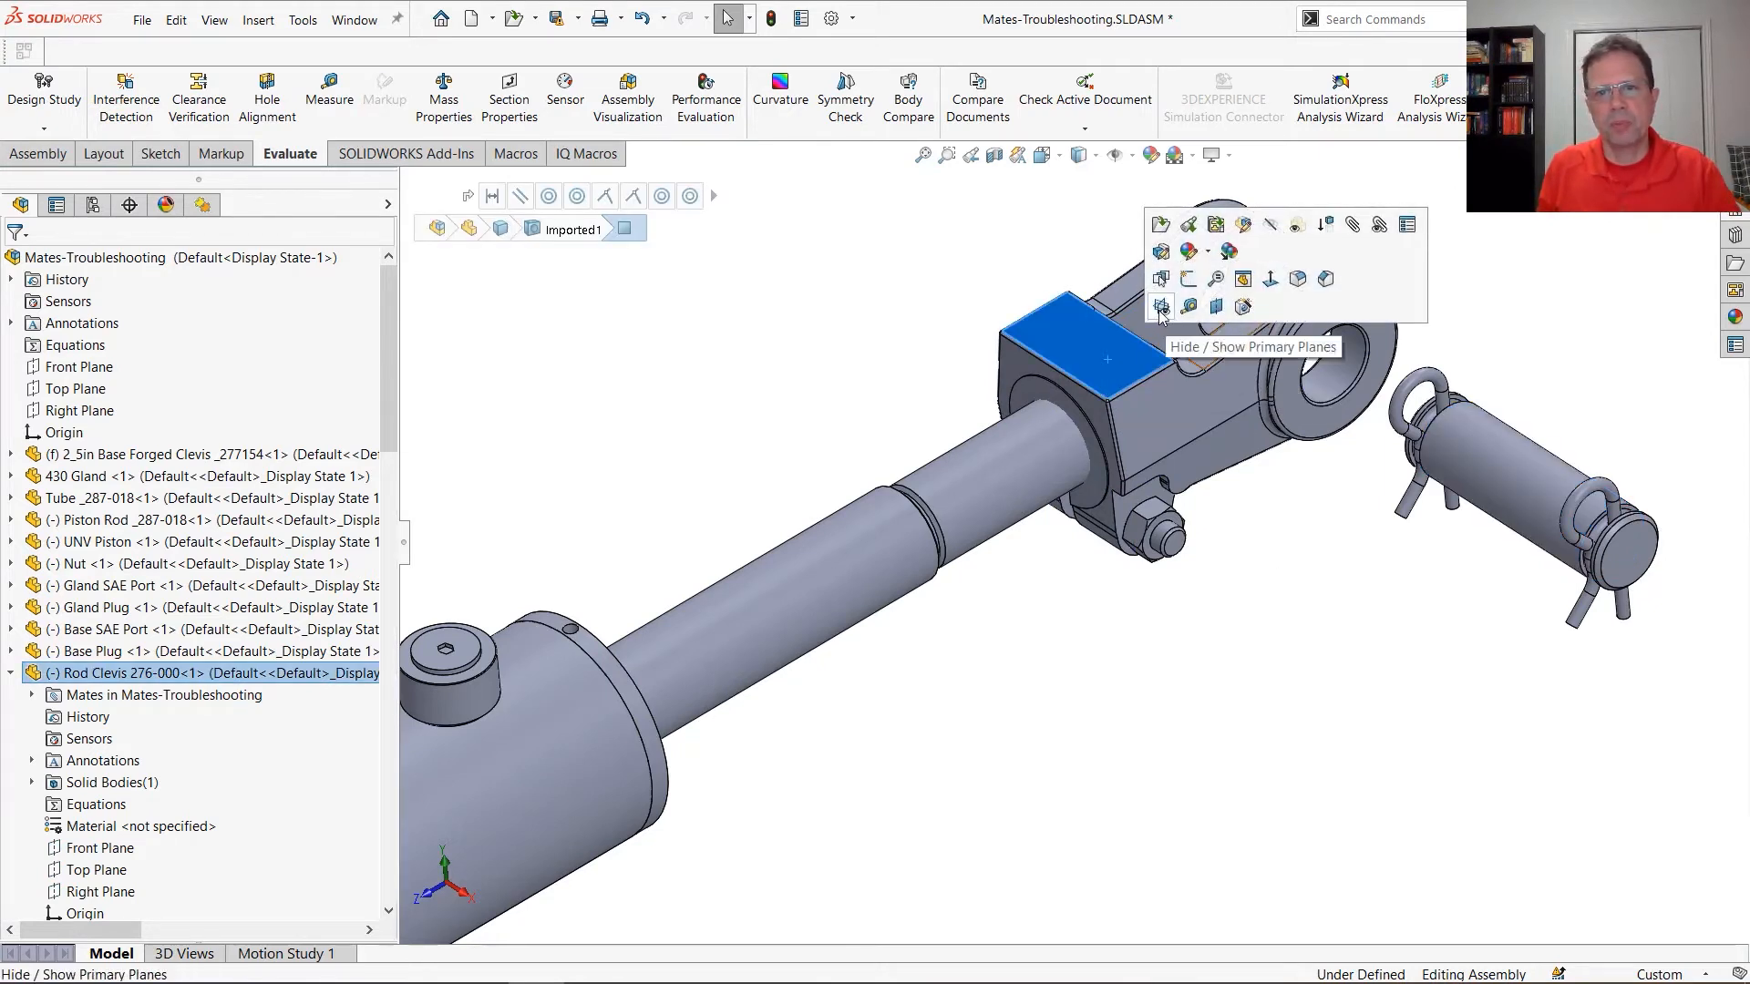
right_click(1308, 308)
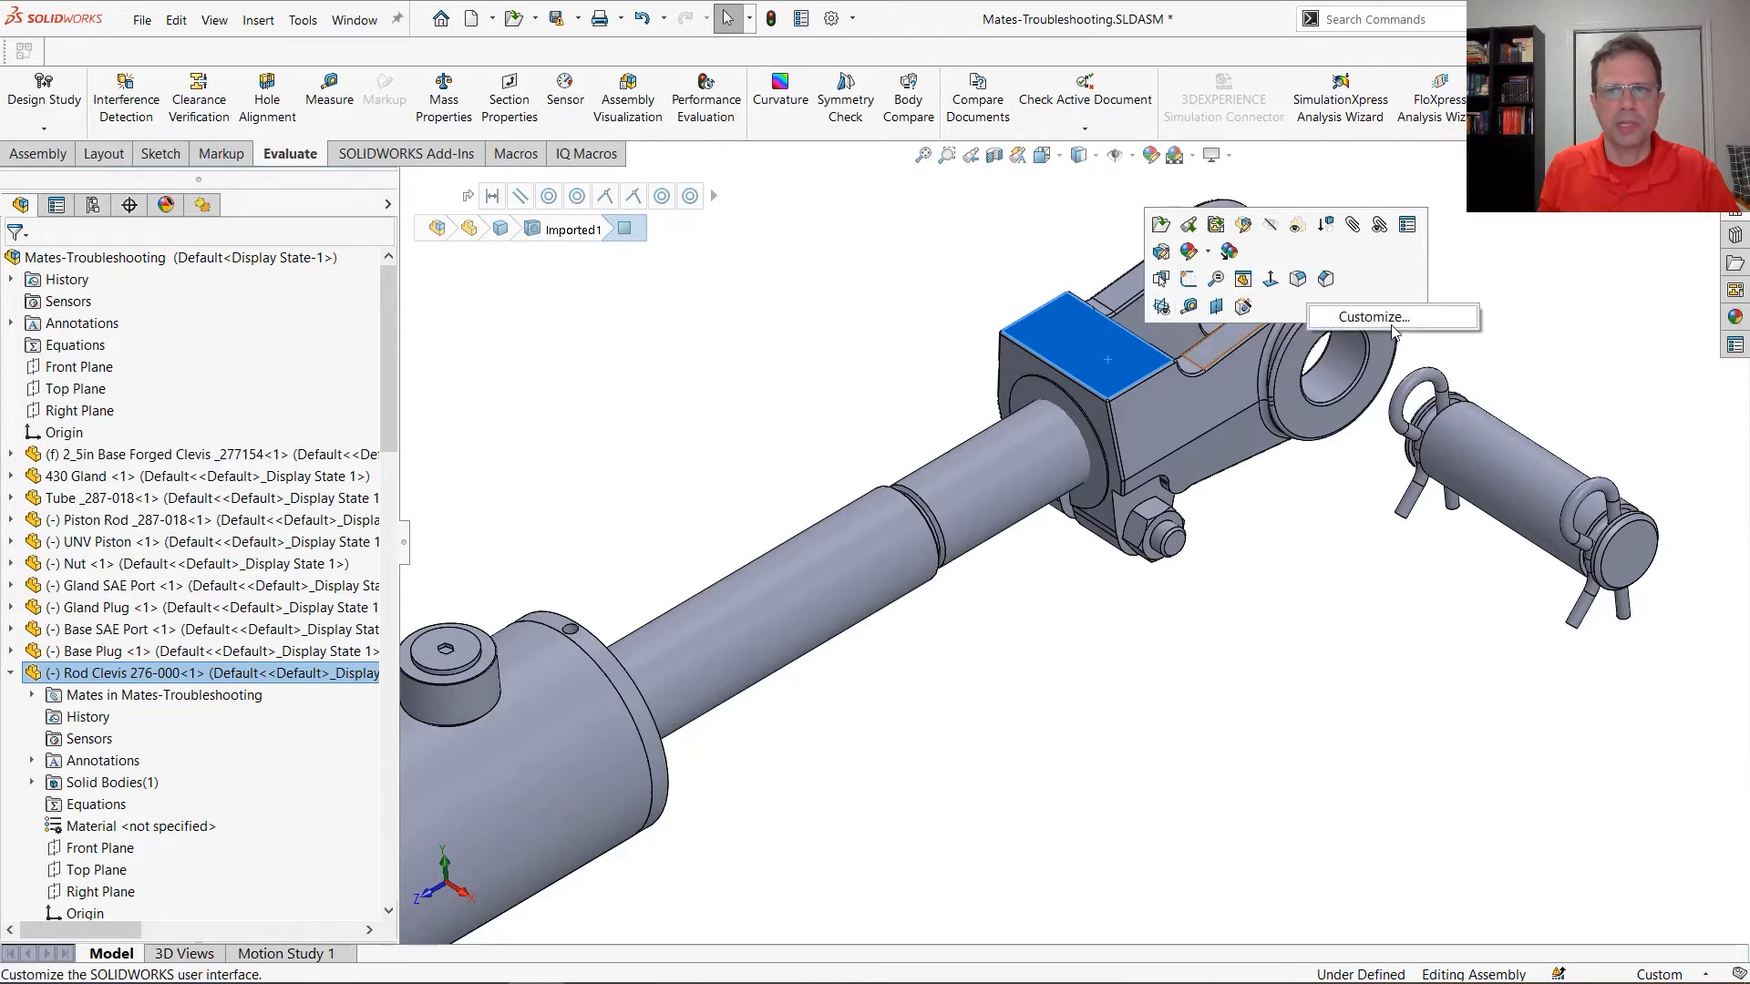
click(1374, 318)
drag(1159, 233, 681, 236)
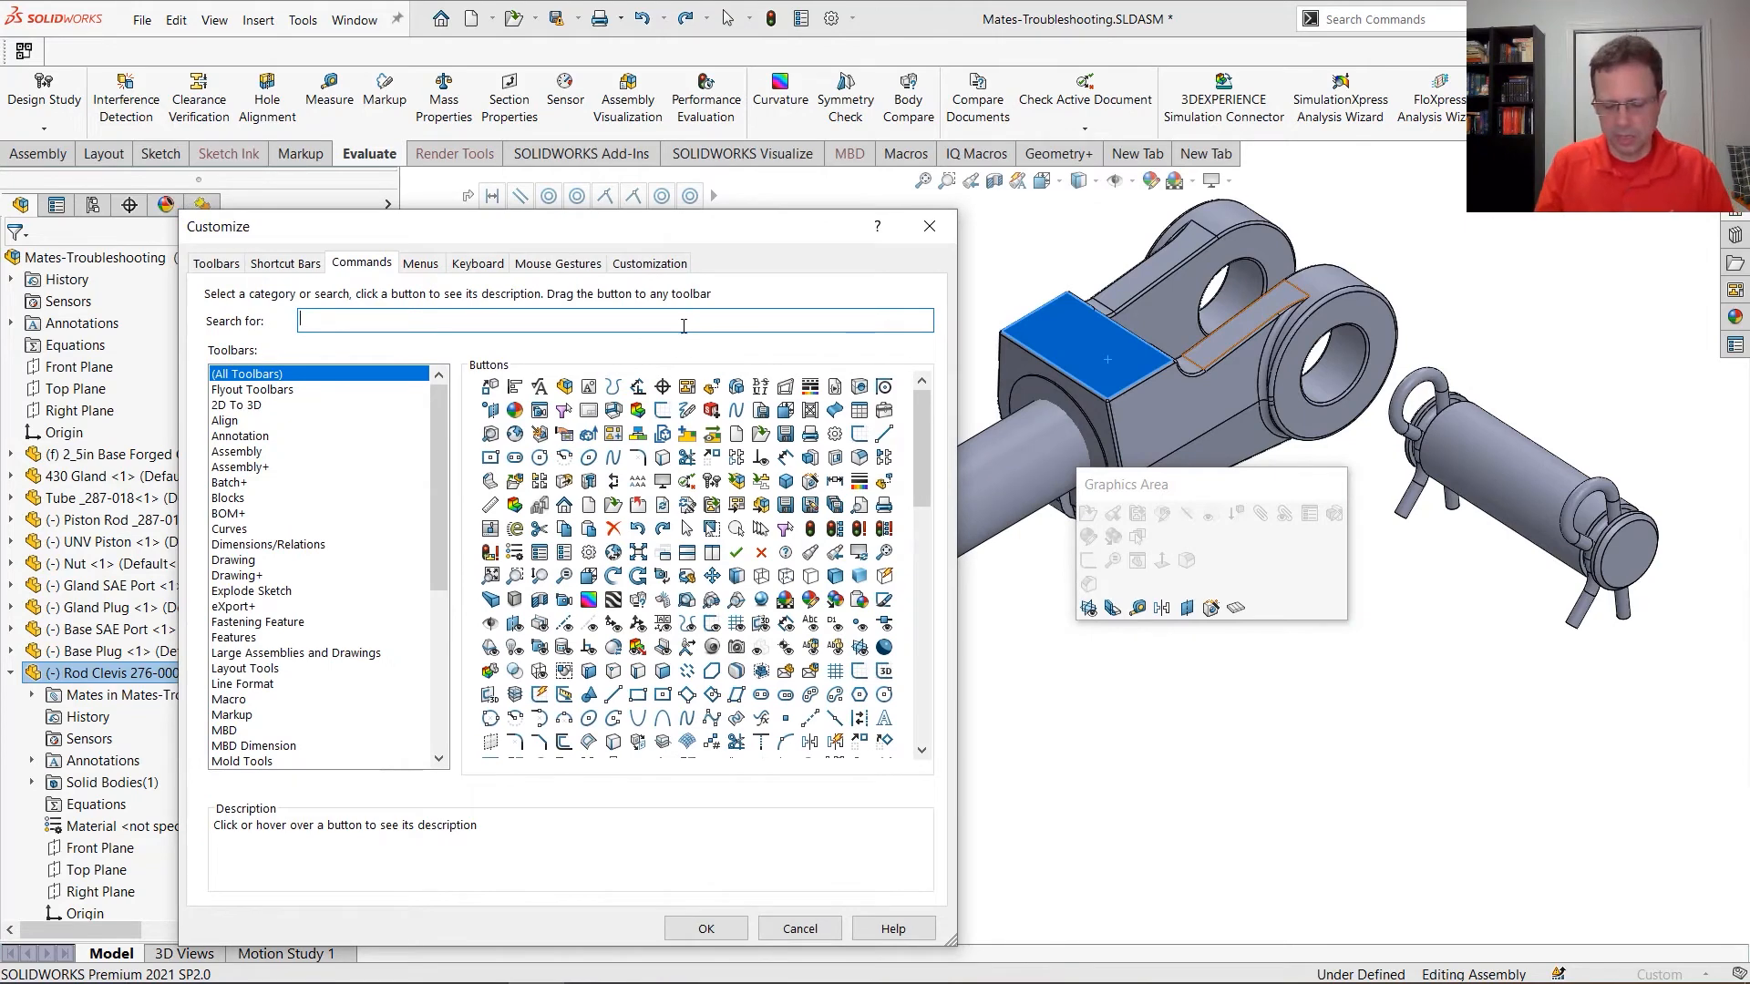
text(prima)
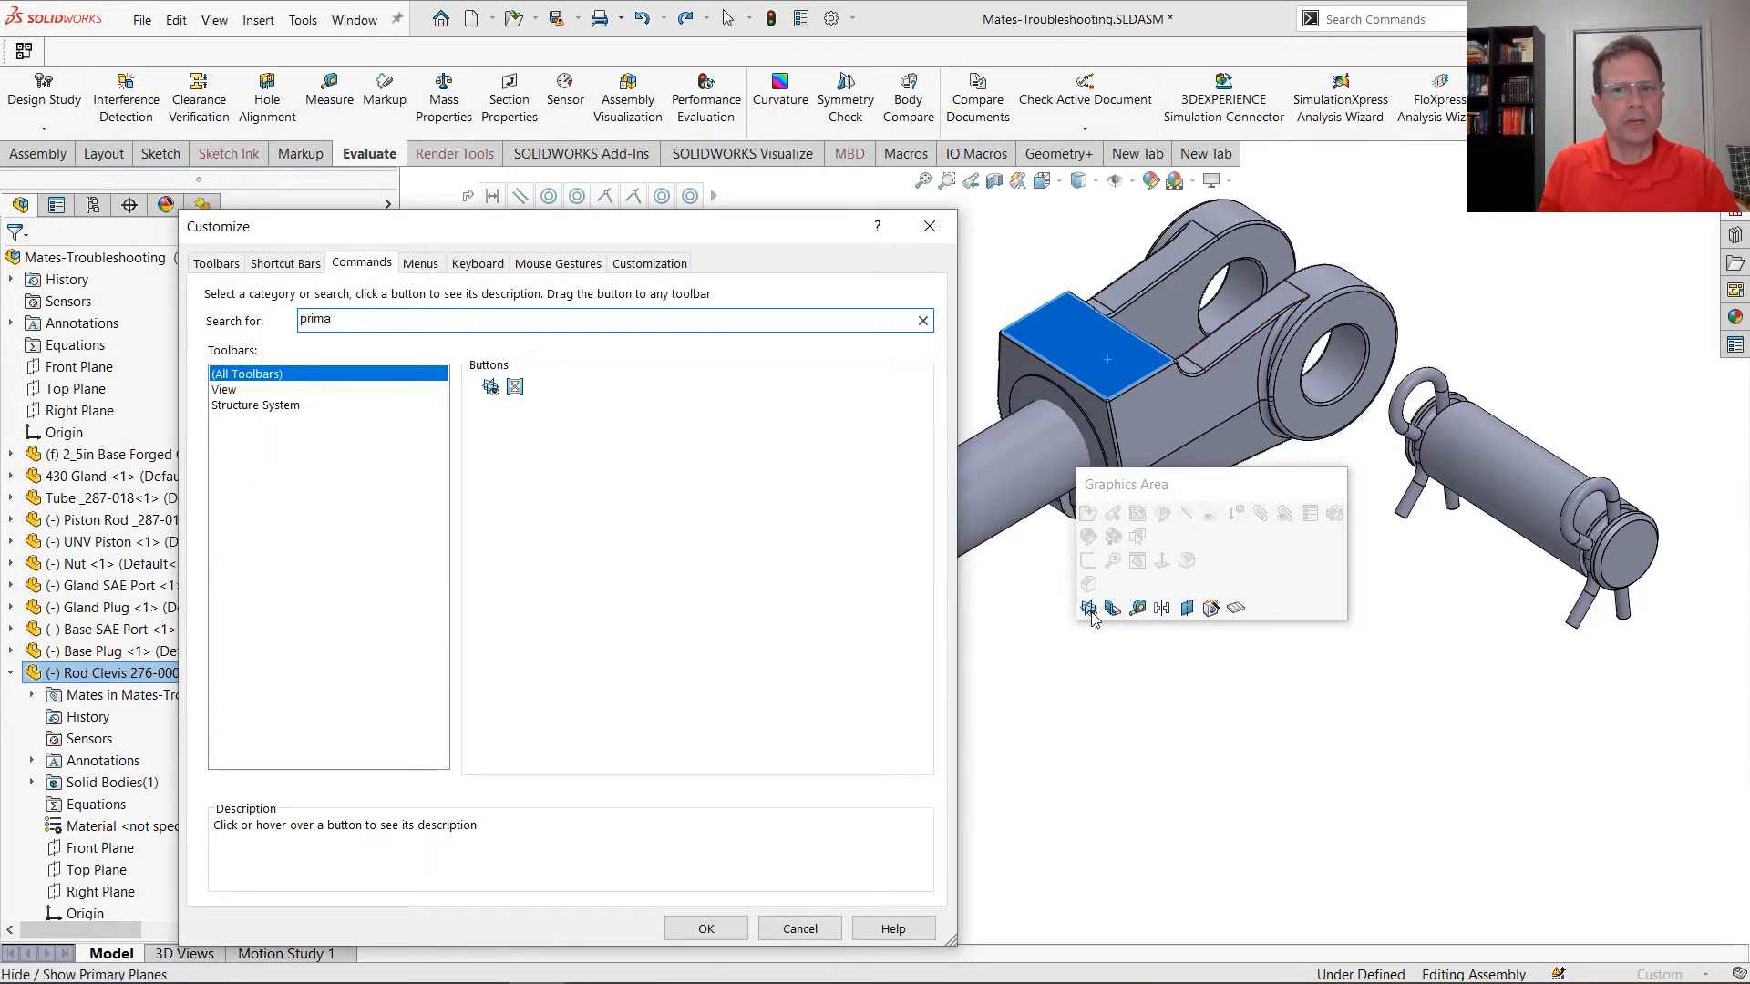
click(929, 226)
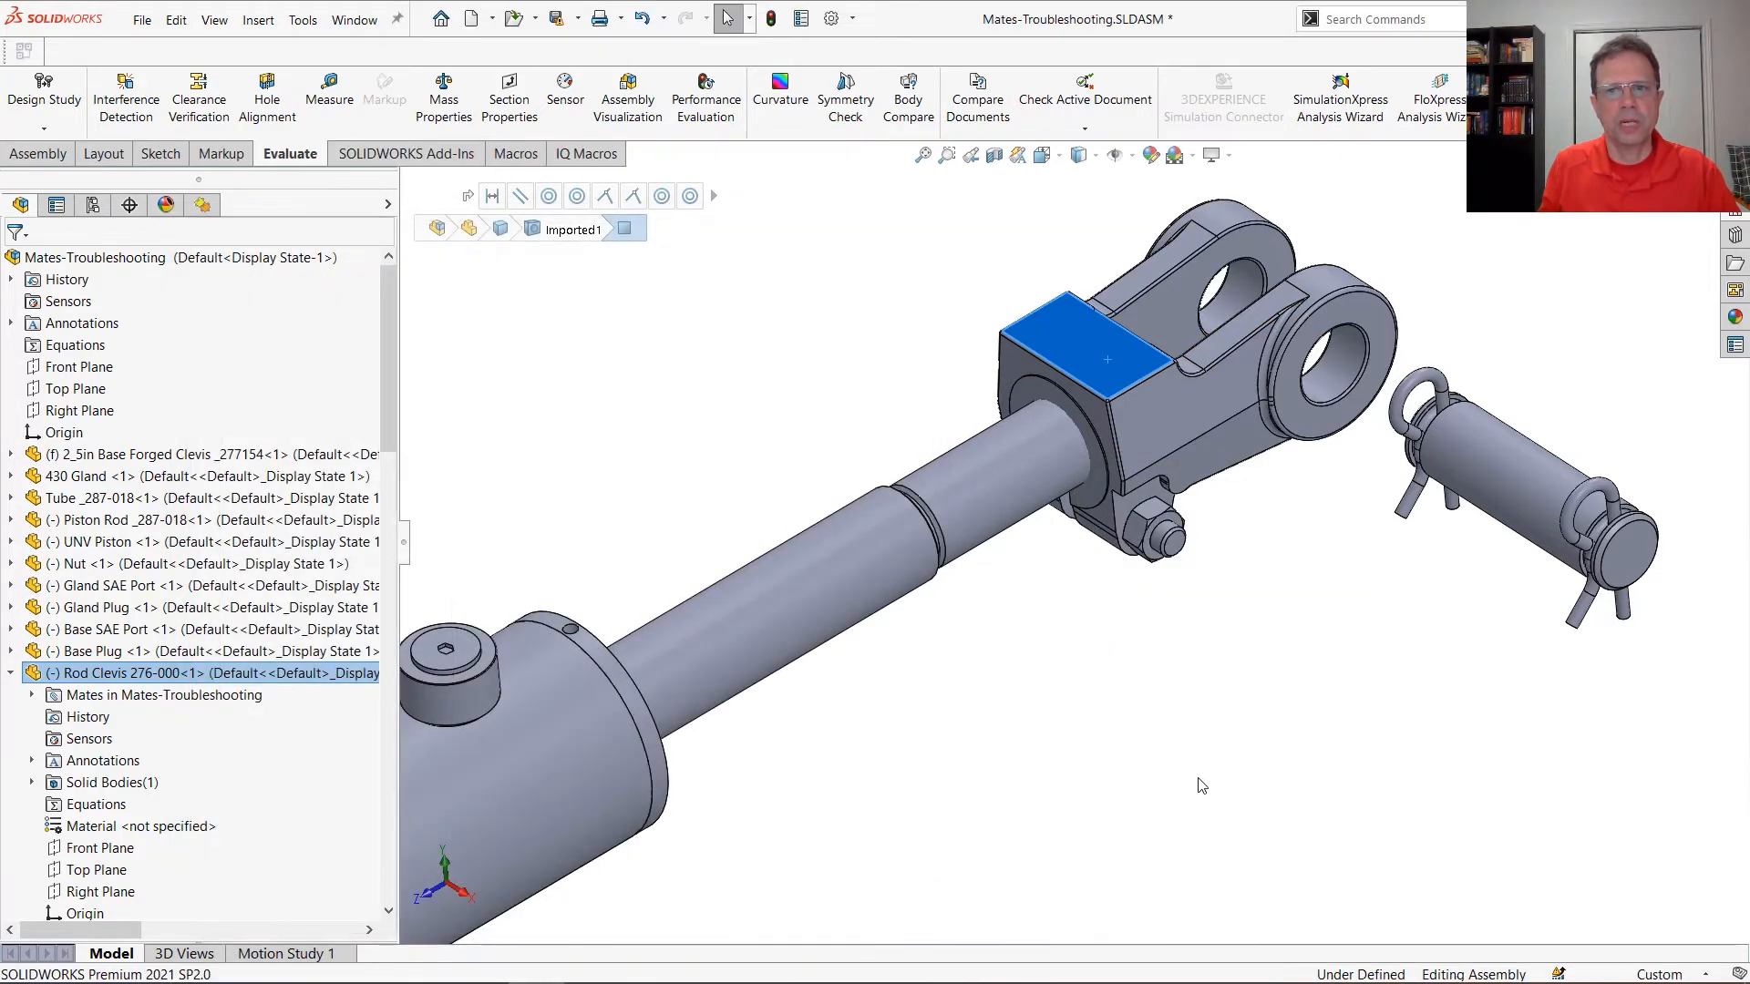
Show the primary planes of the rod clevis and the clevis pin, and clear the selection
click(1185, 419)
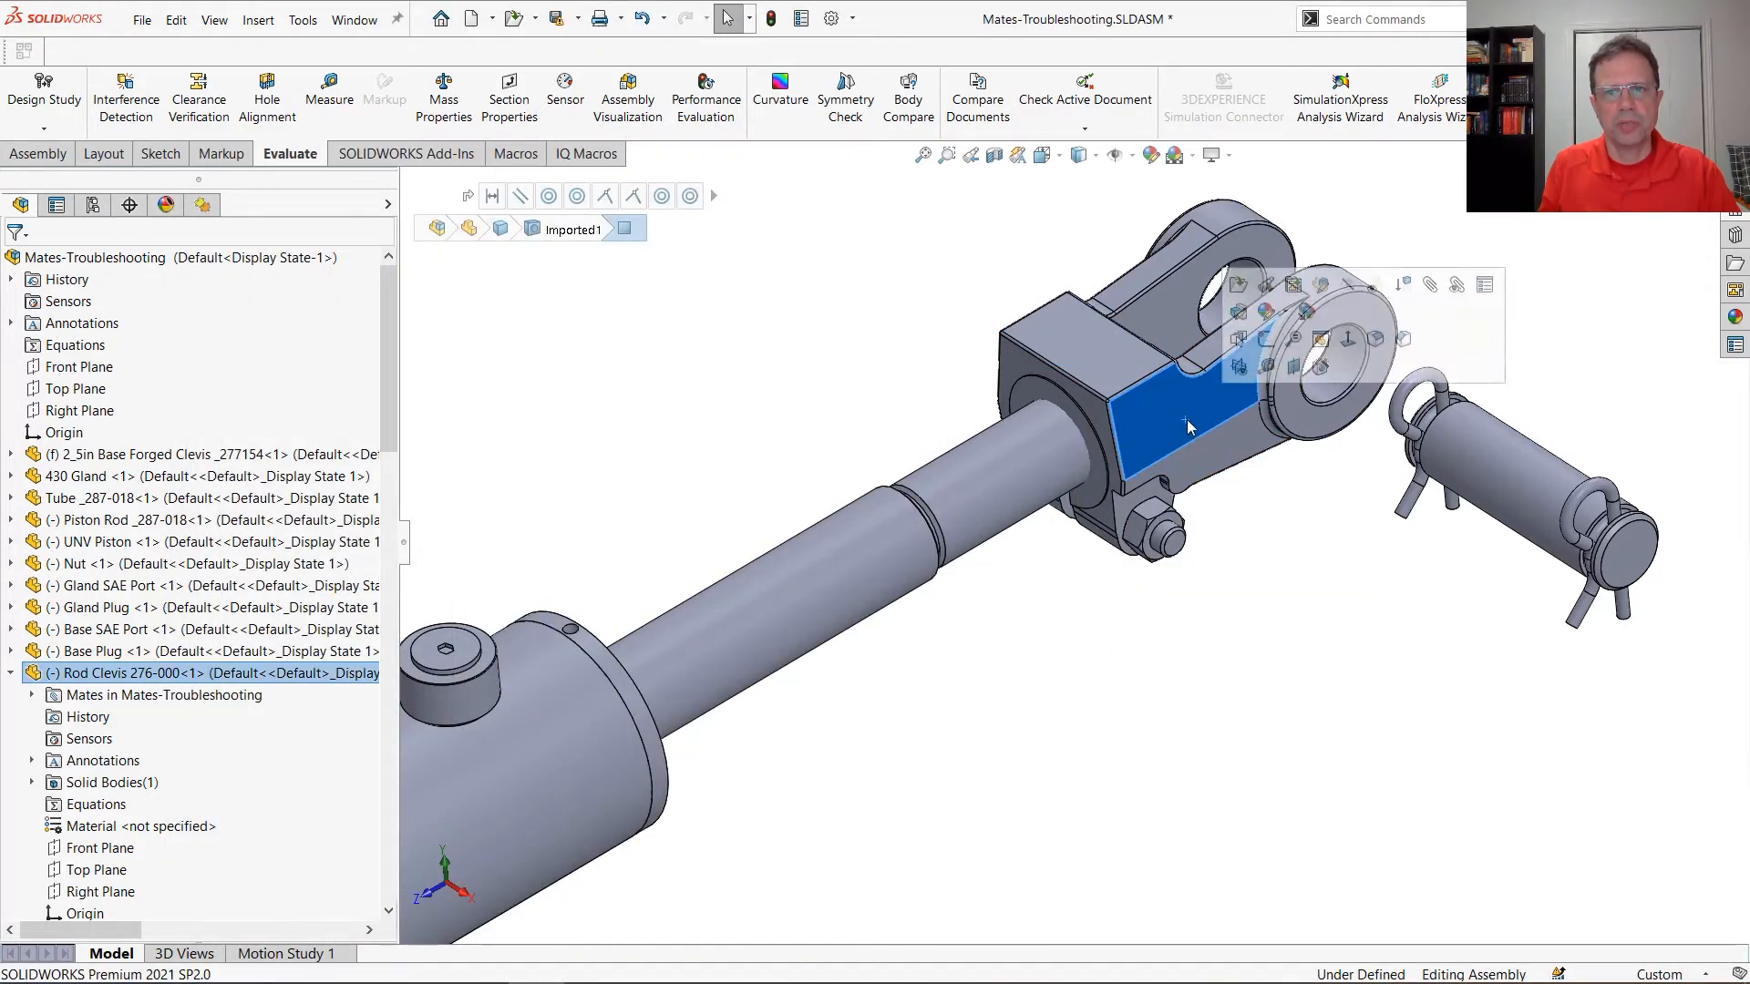
click(1238, 366)
click(1542, 493)
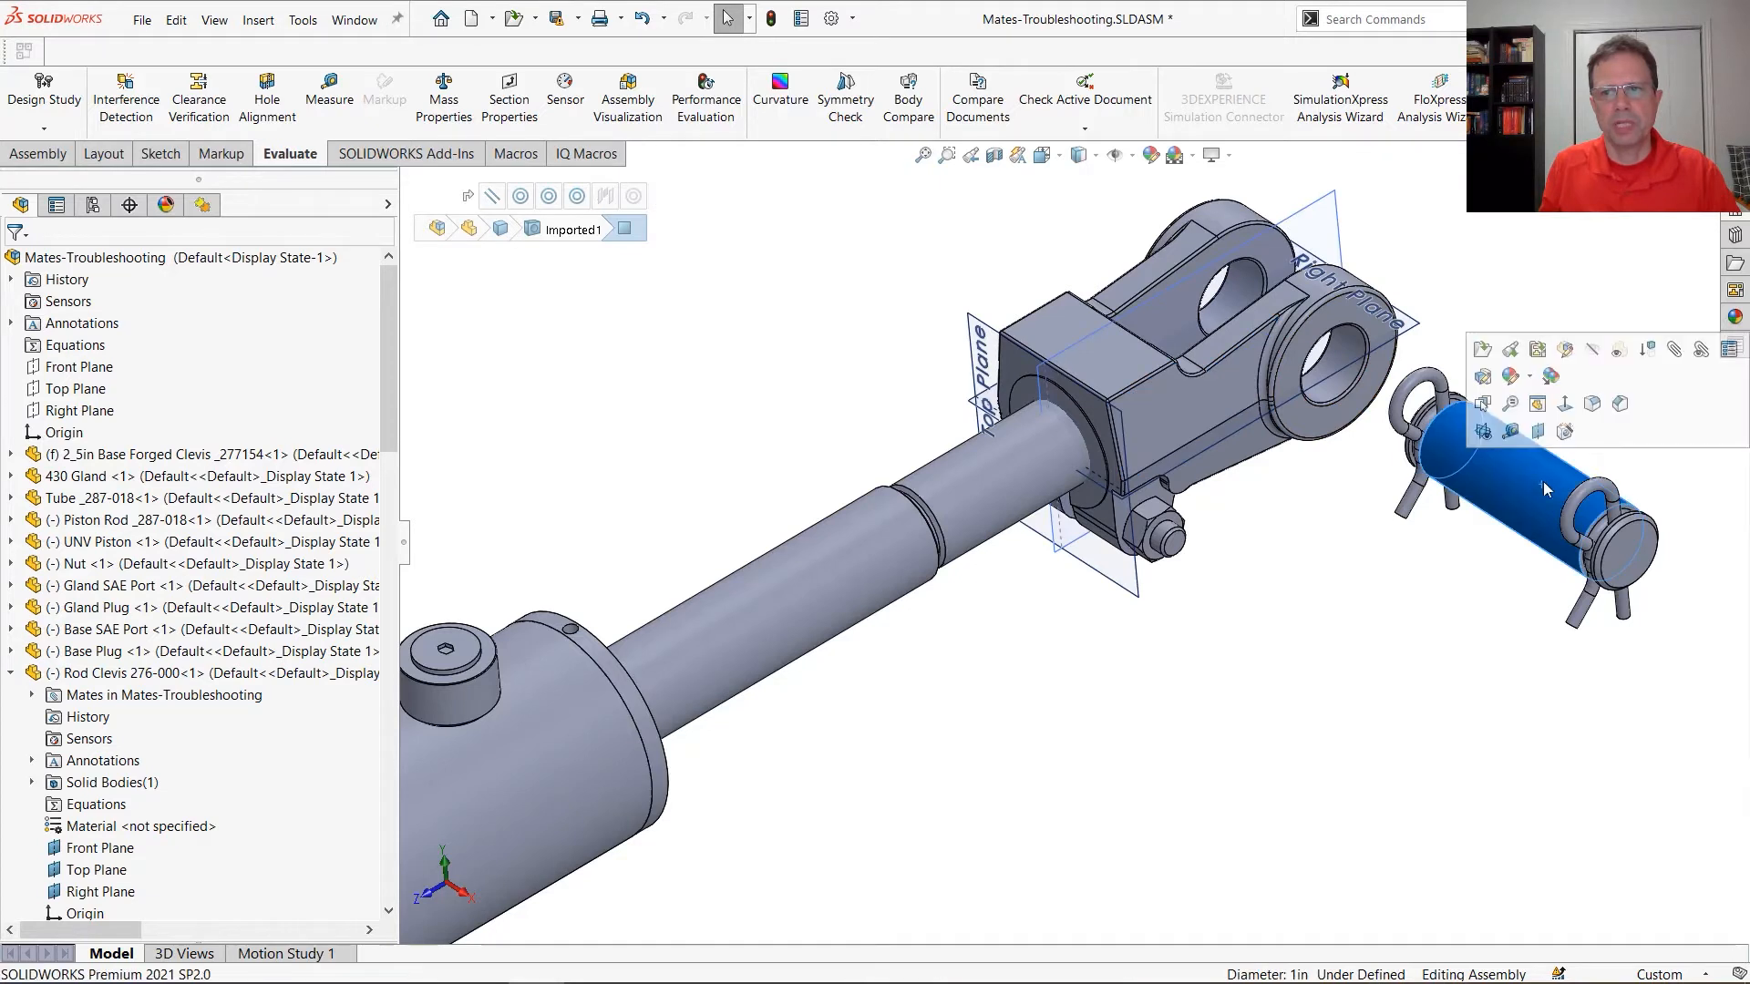
click(1482, 439)
click(1447, 597)
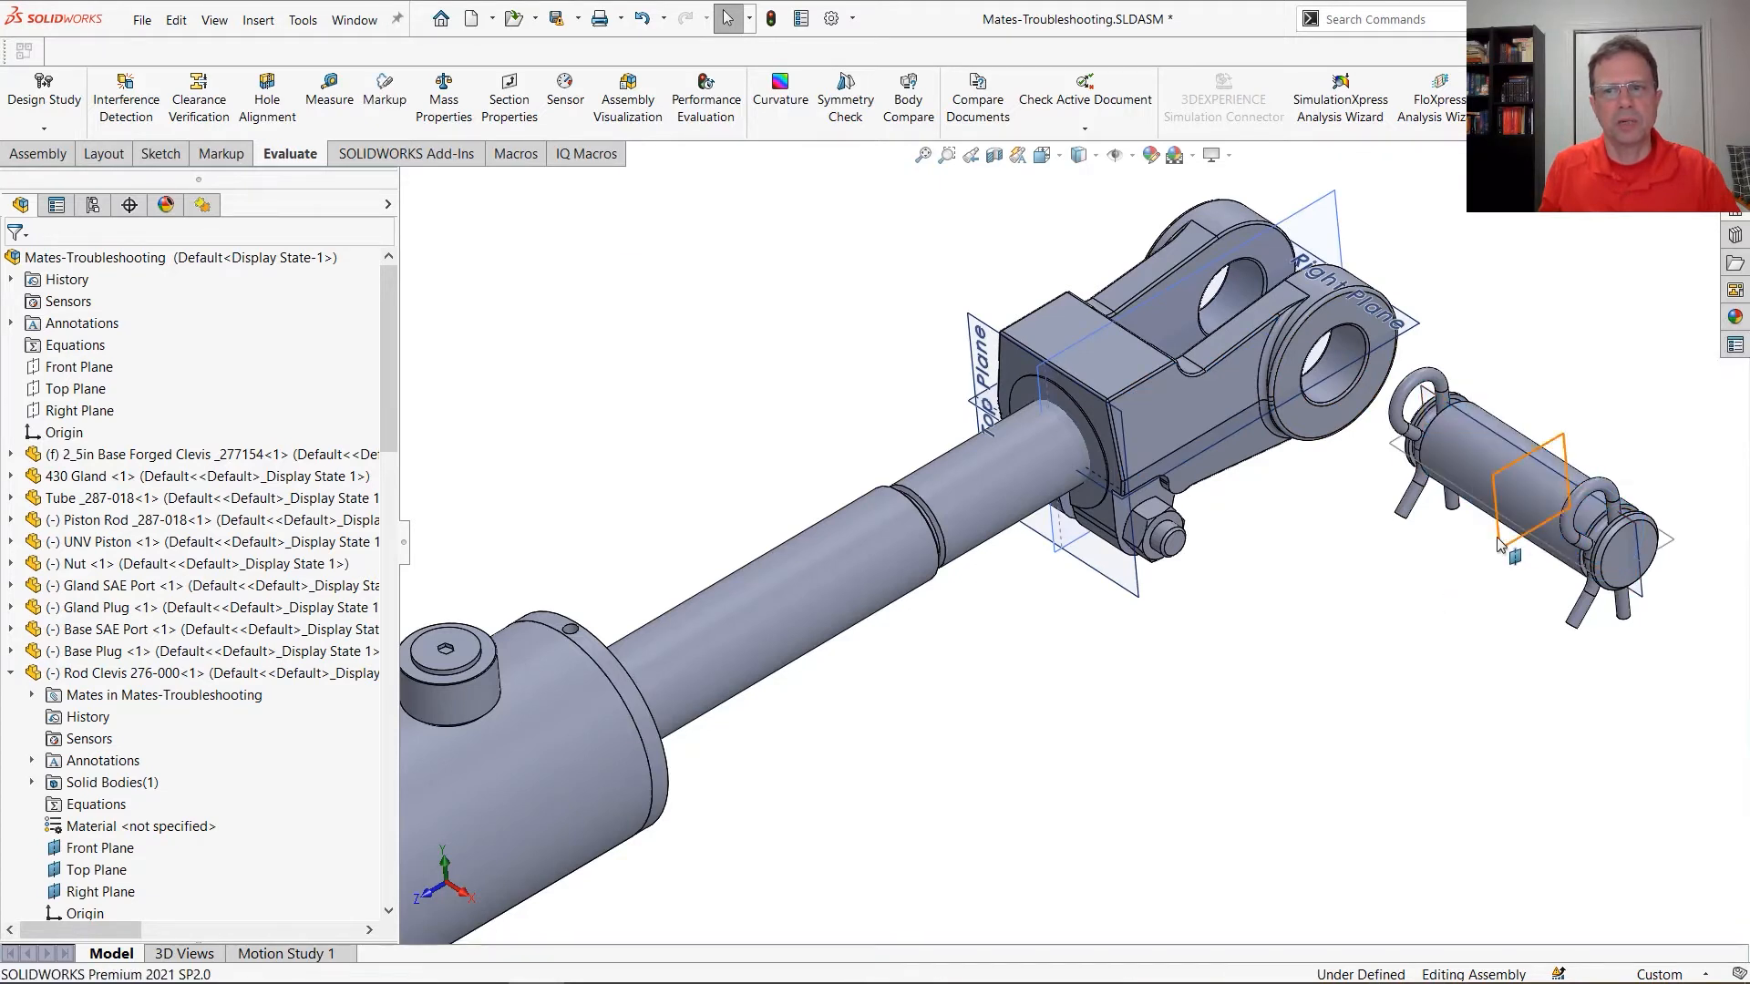
Mate the clevis pin's Right Plane coincident with the rod clevis's Front Plane, and hide the primary planes of both parts
click(1499, 537)
ctrl+click(1331, 195)
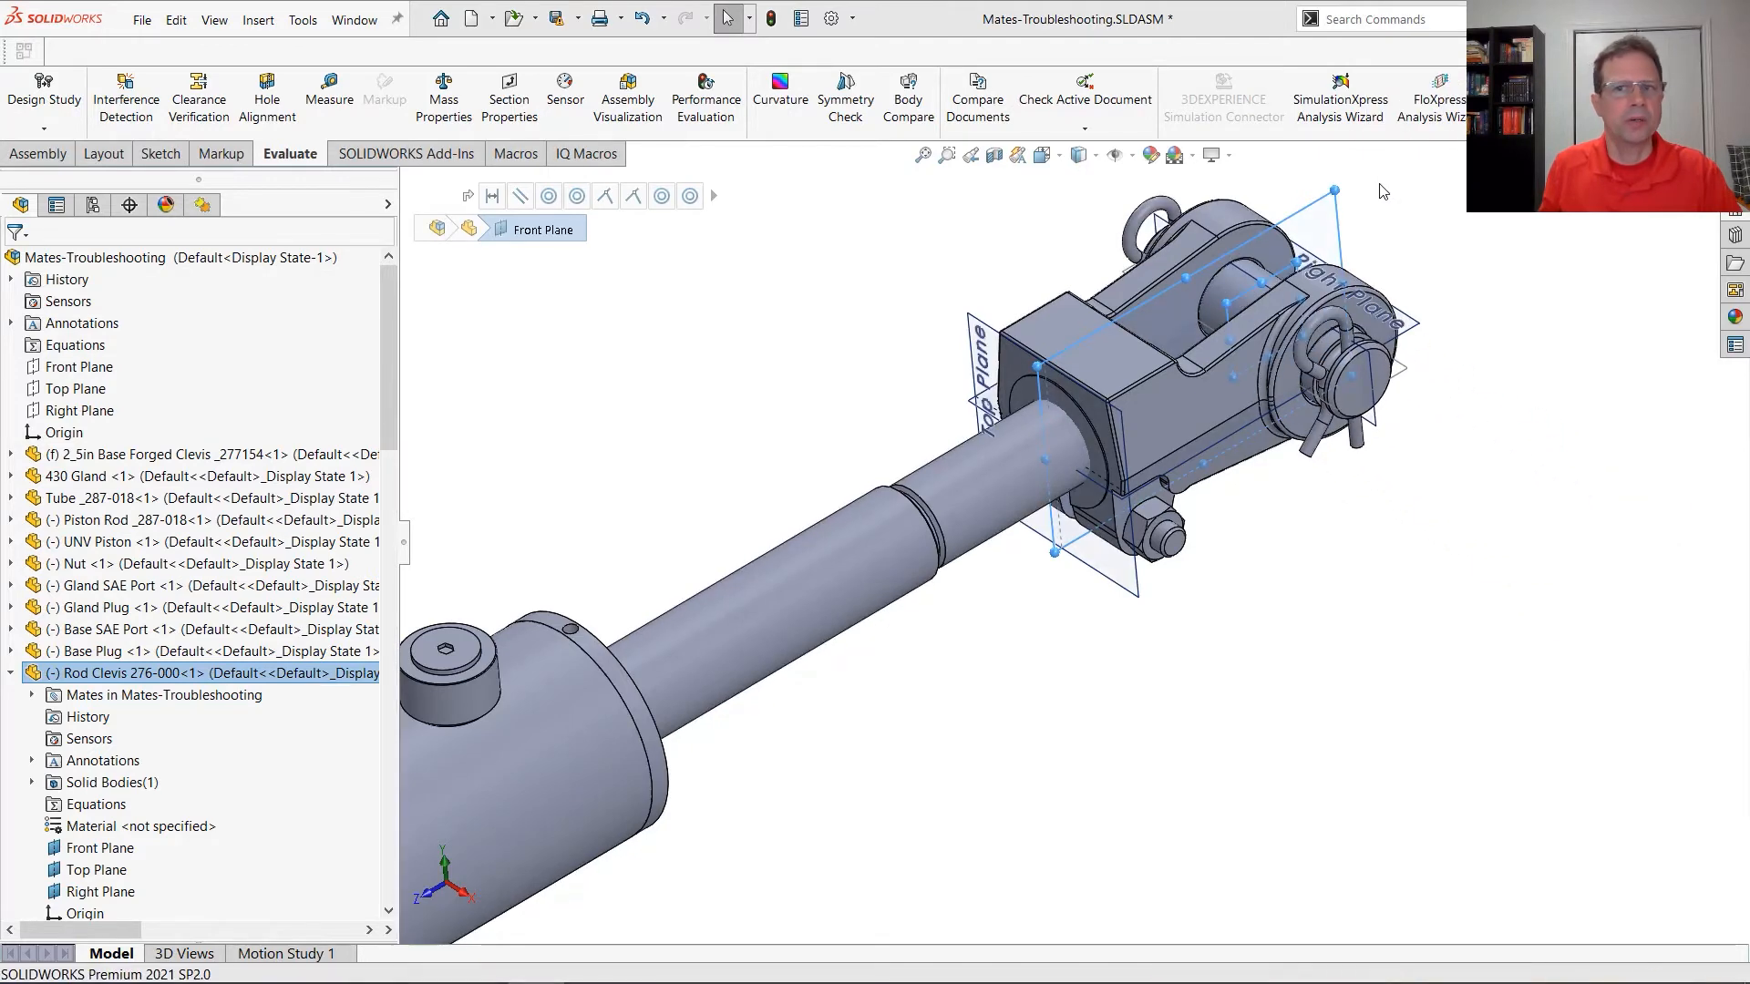
click(1200, 268)
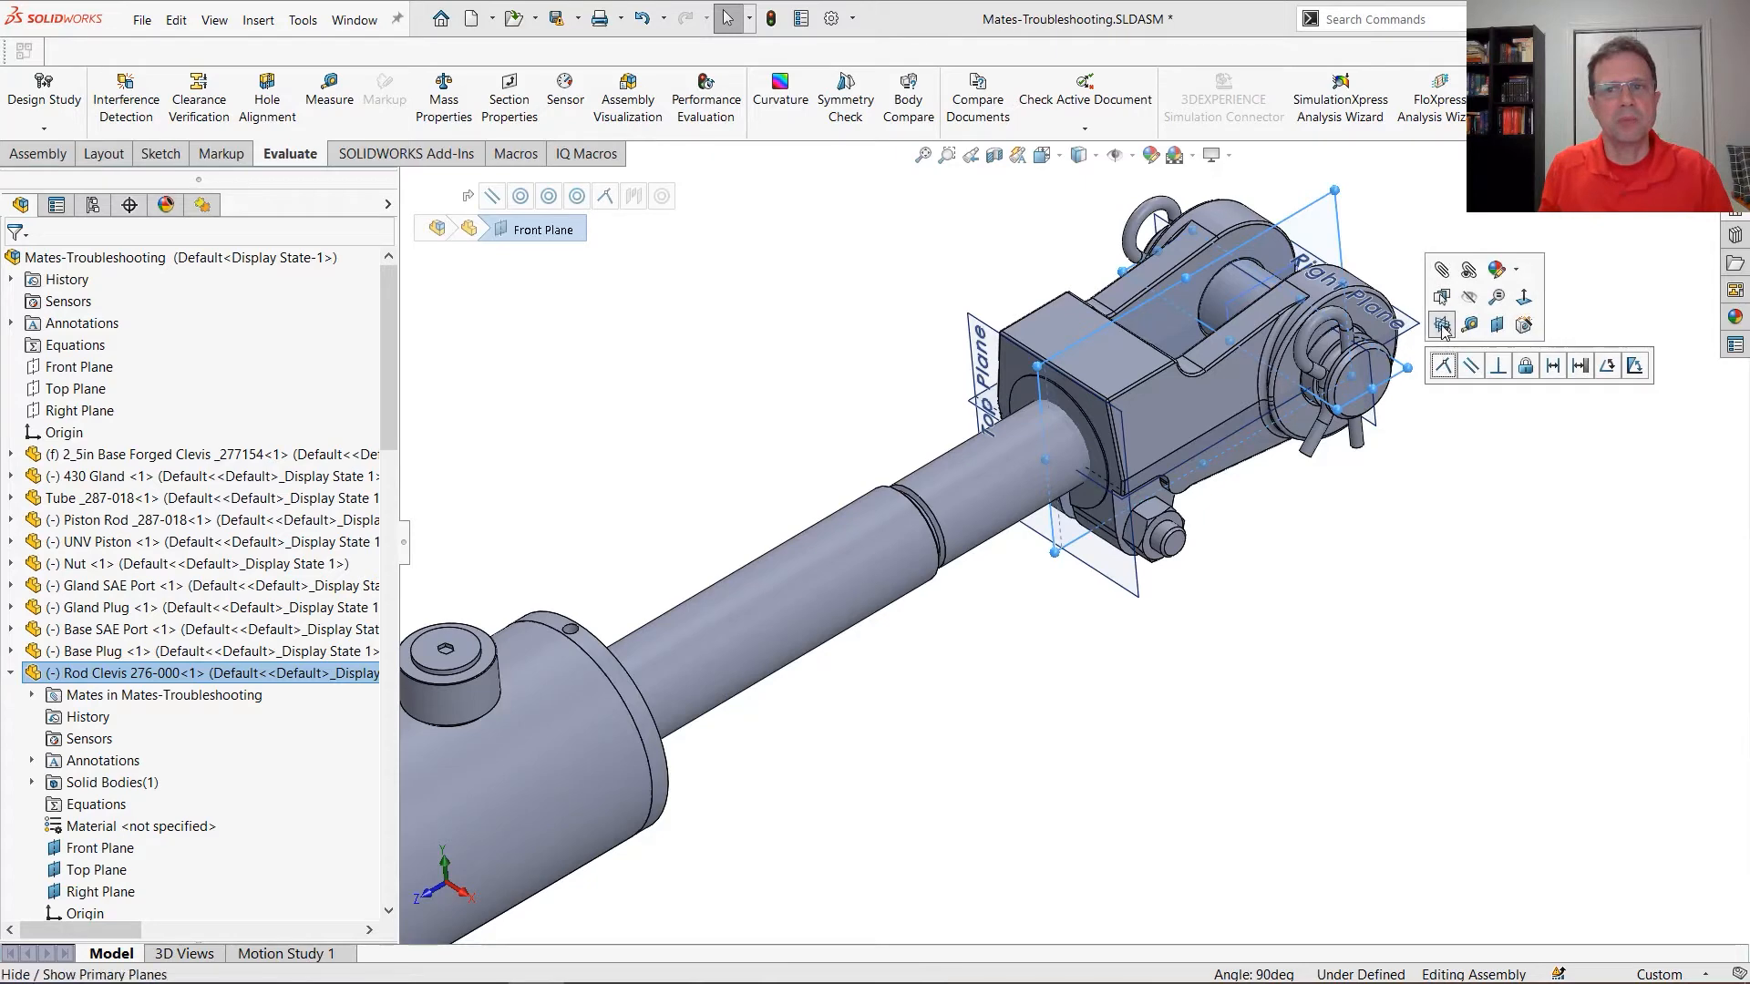
click(1507, 395)
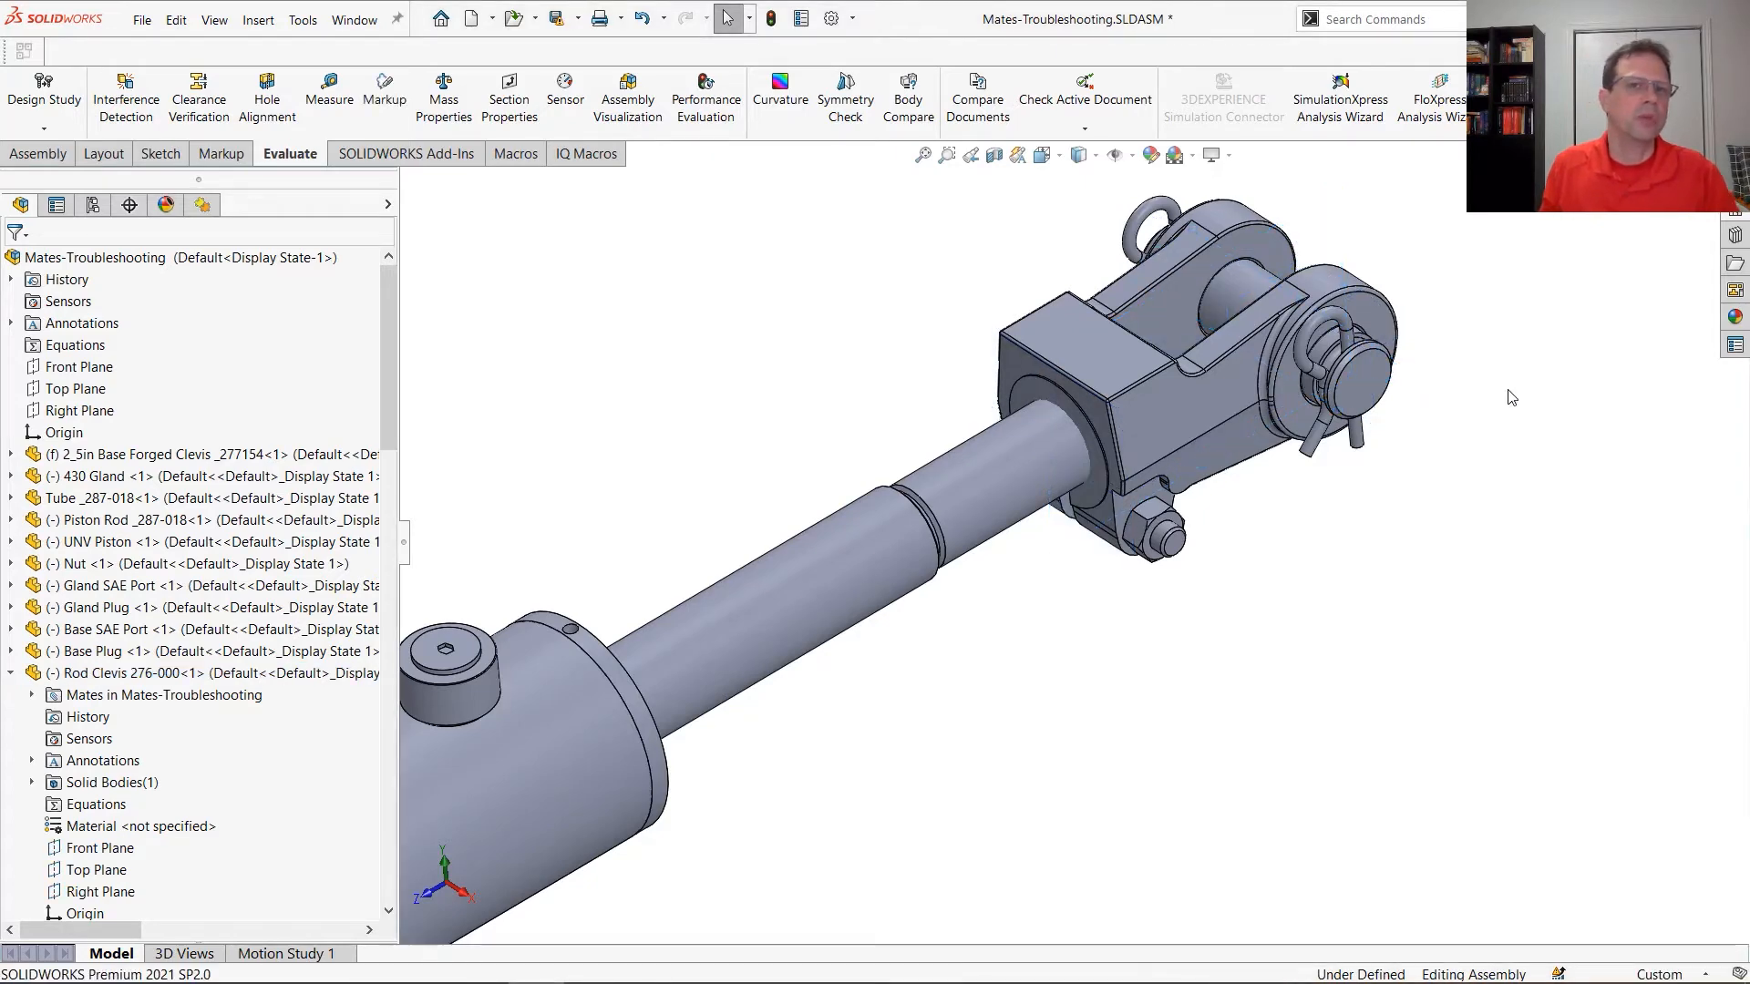
key(alt+Tab)
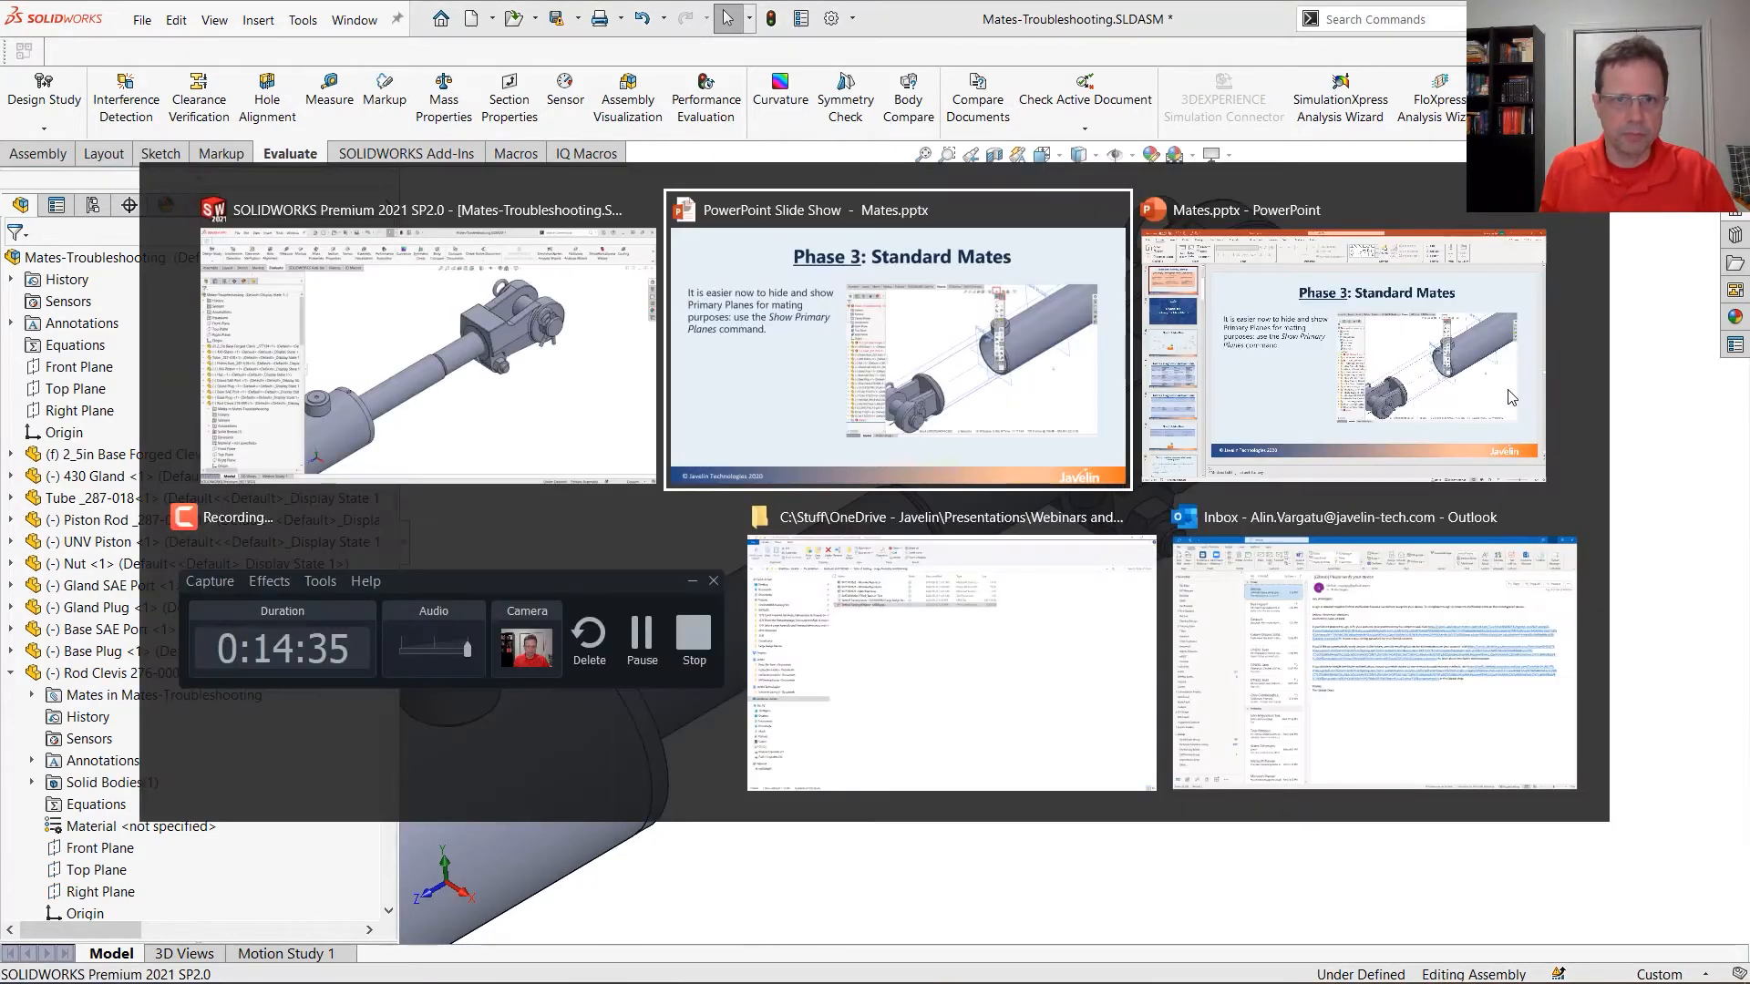
click(1283, 673)
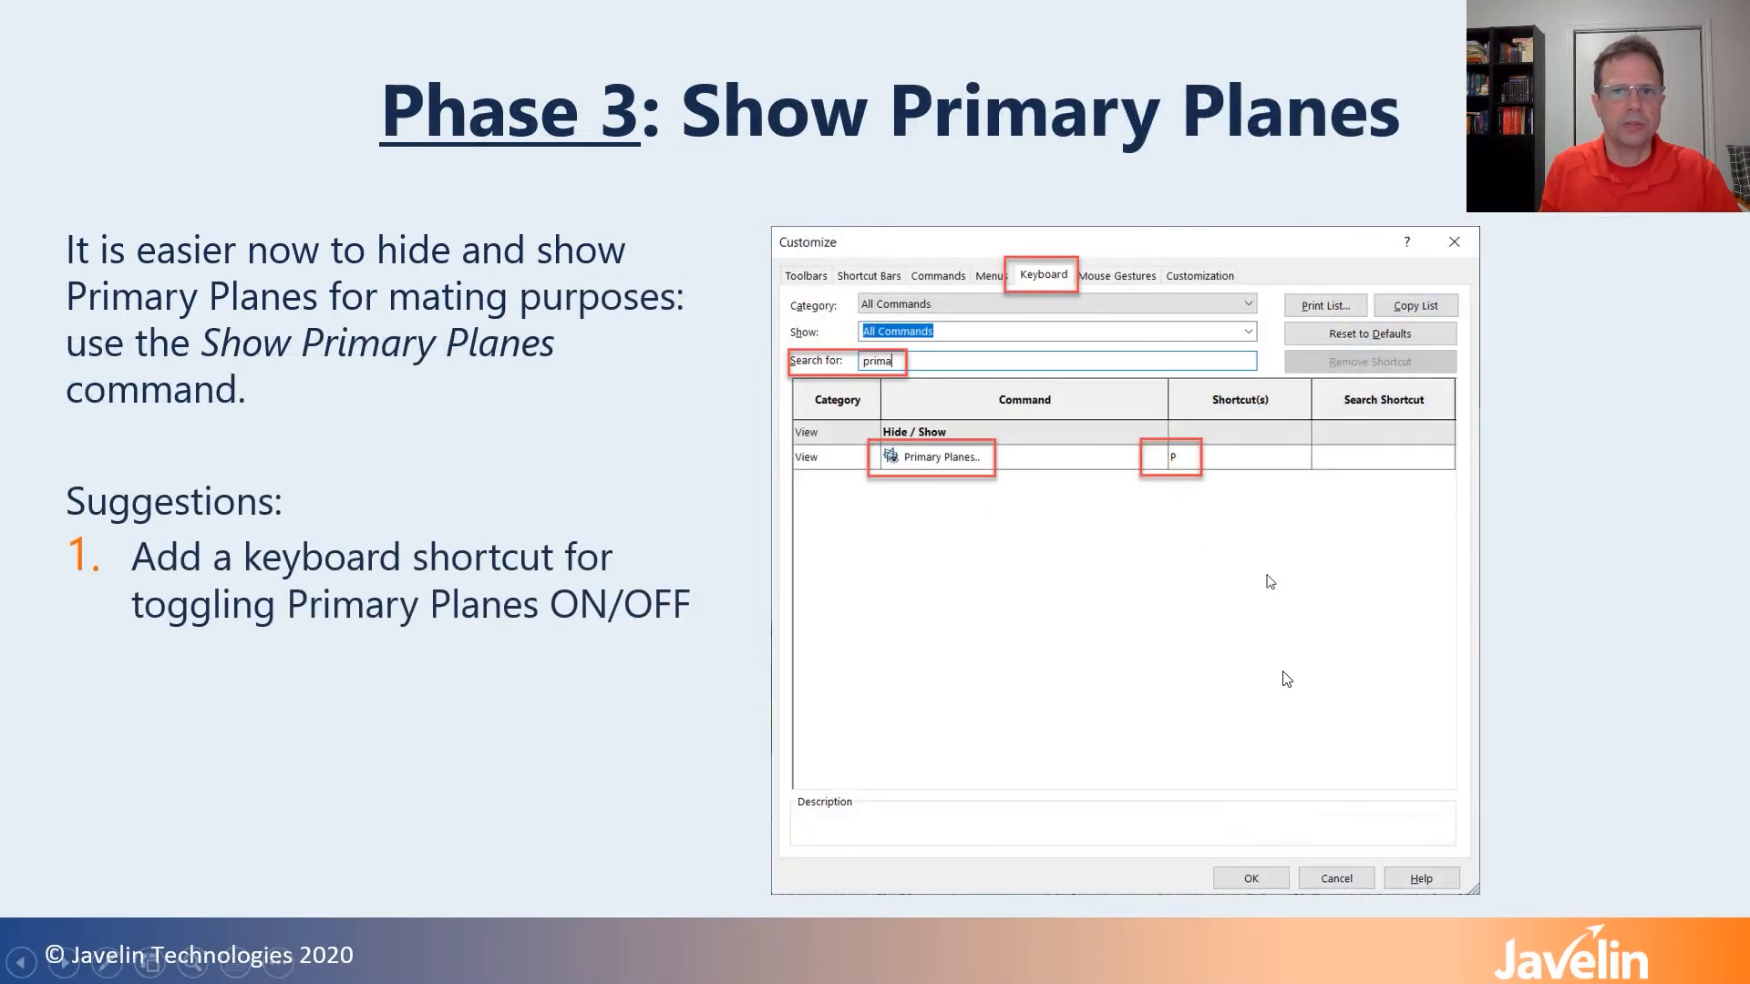
click(1283, 675)
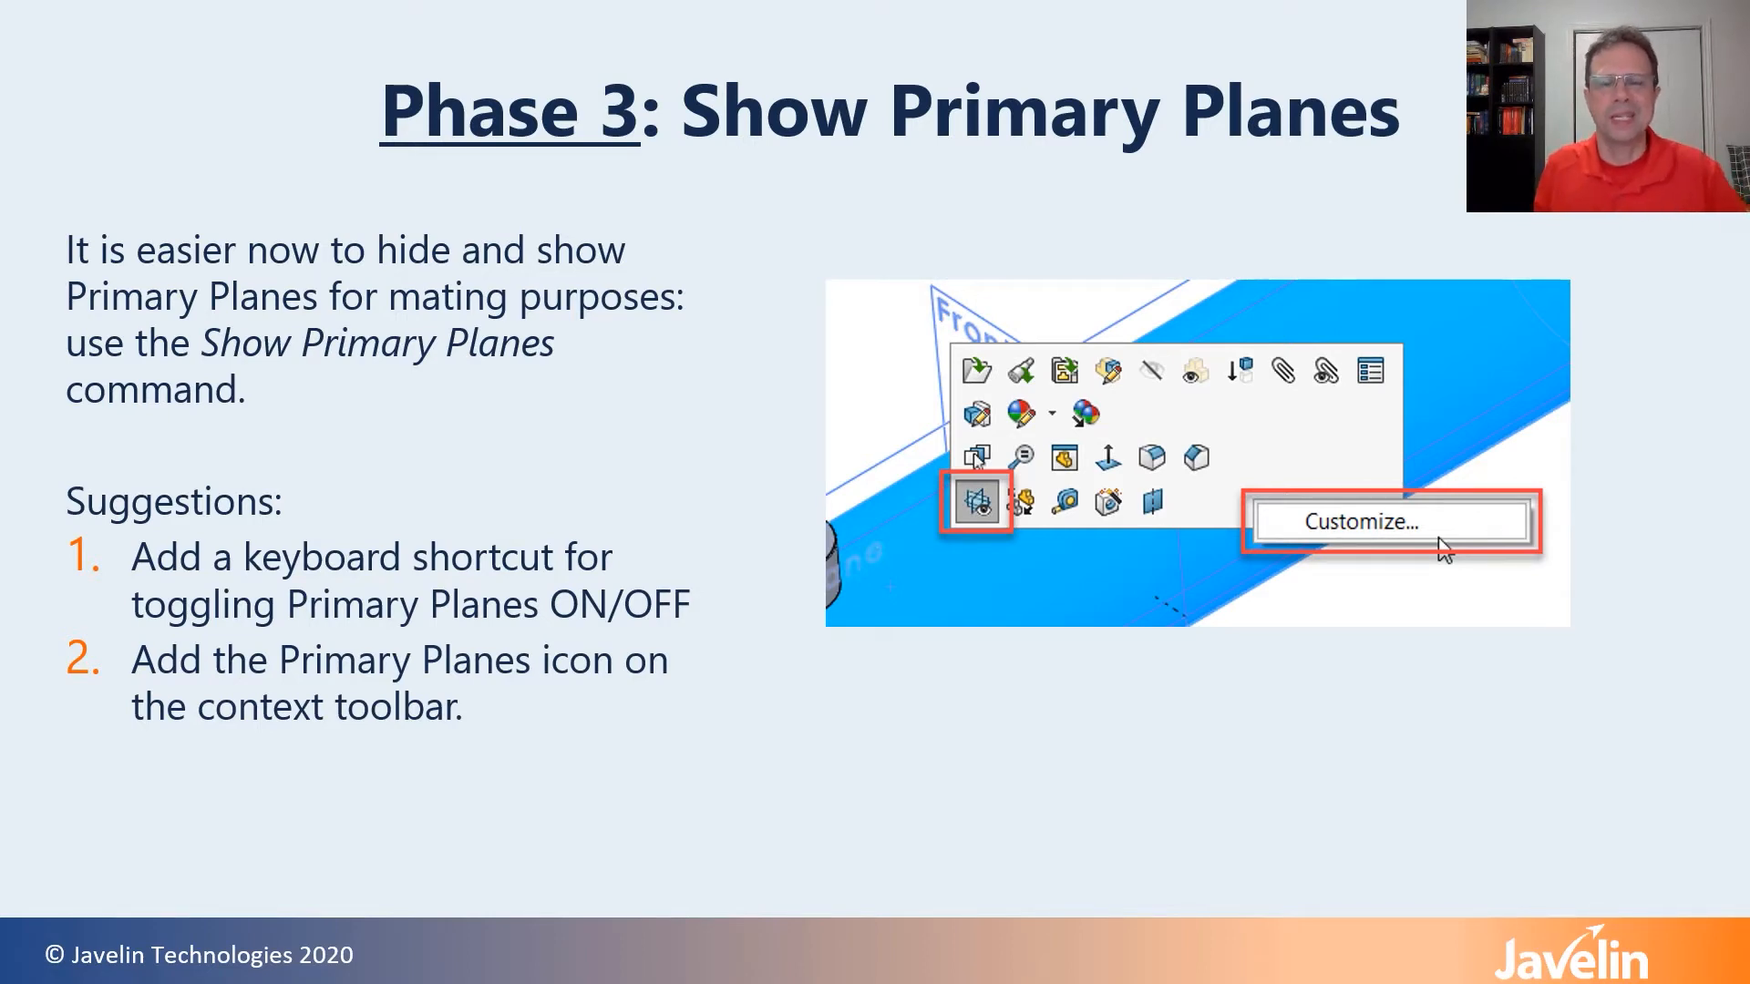
click(1280, 705)
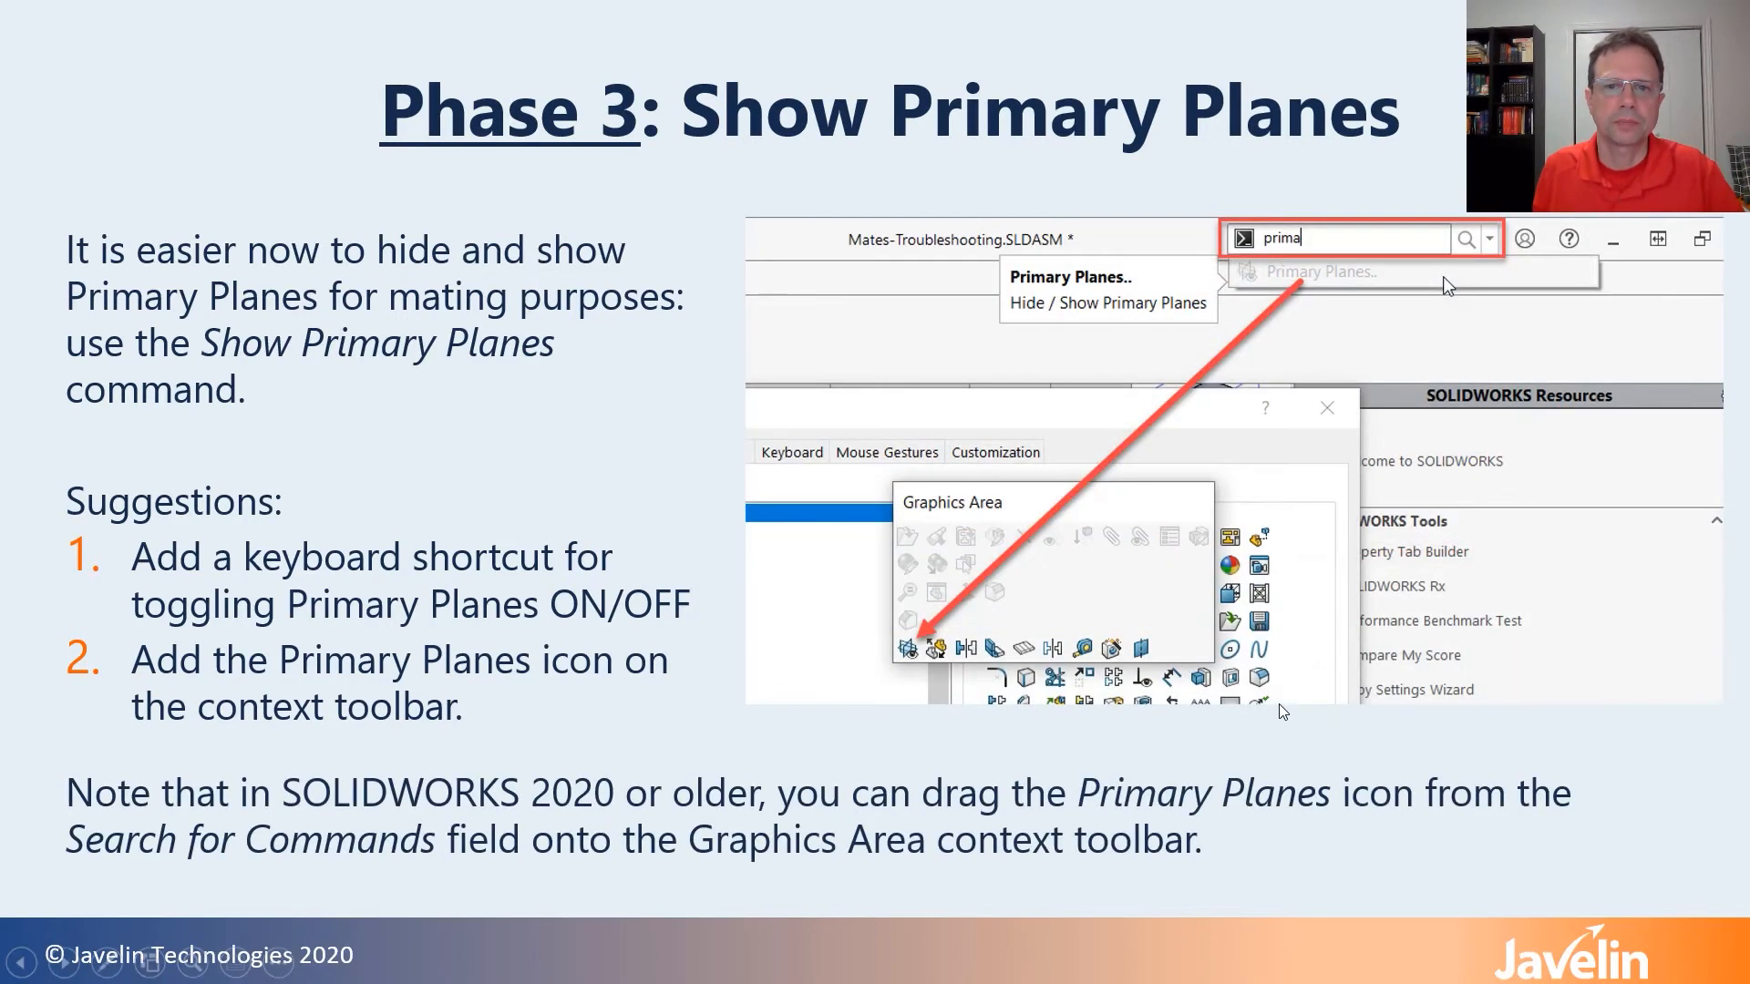
click(1277, 703)
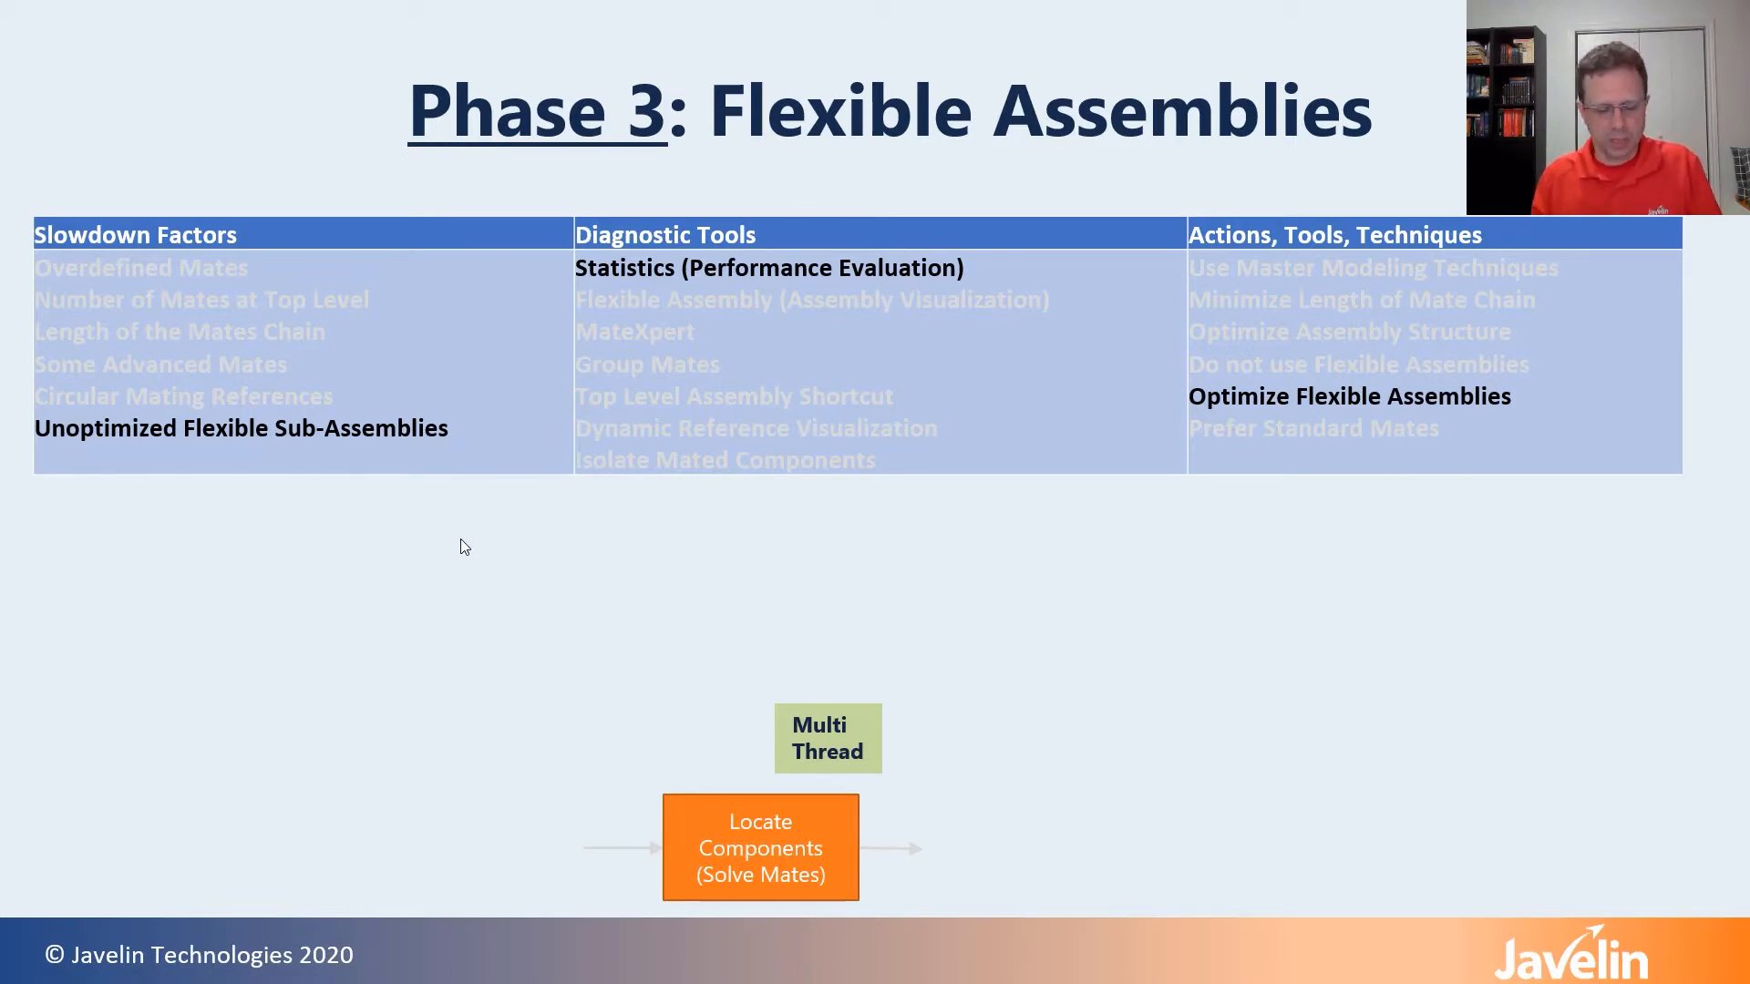
key(Right)
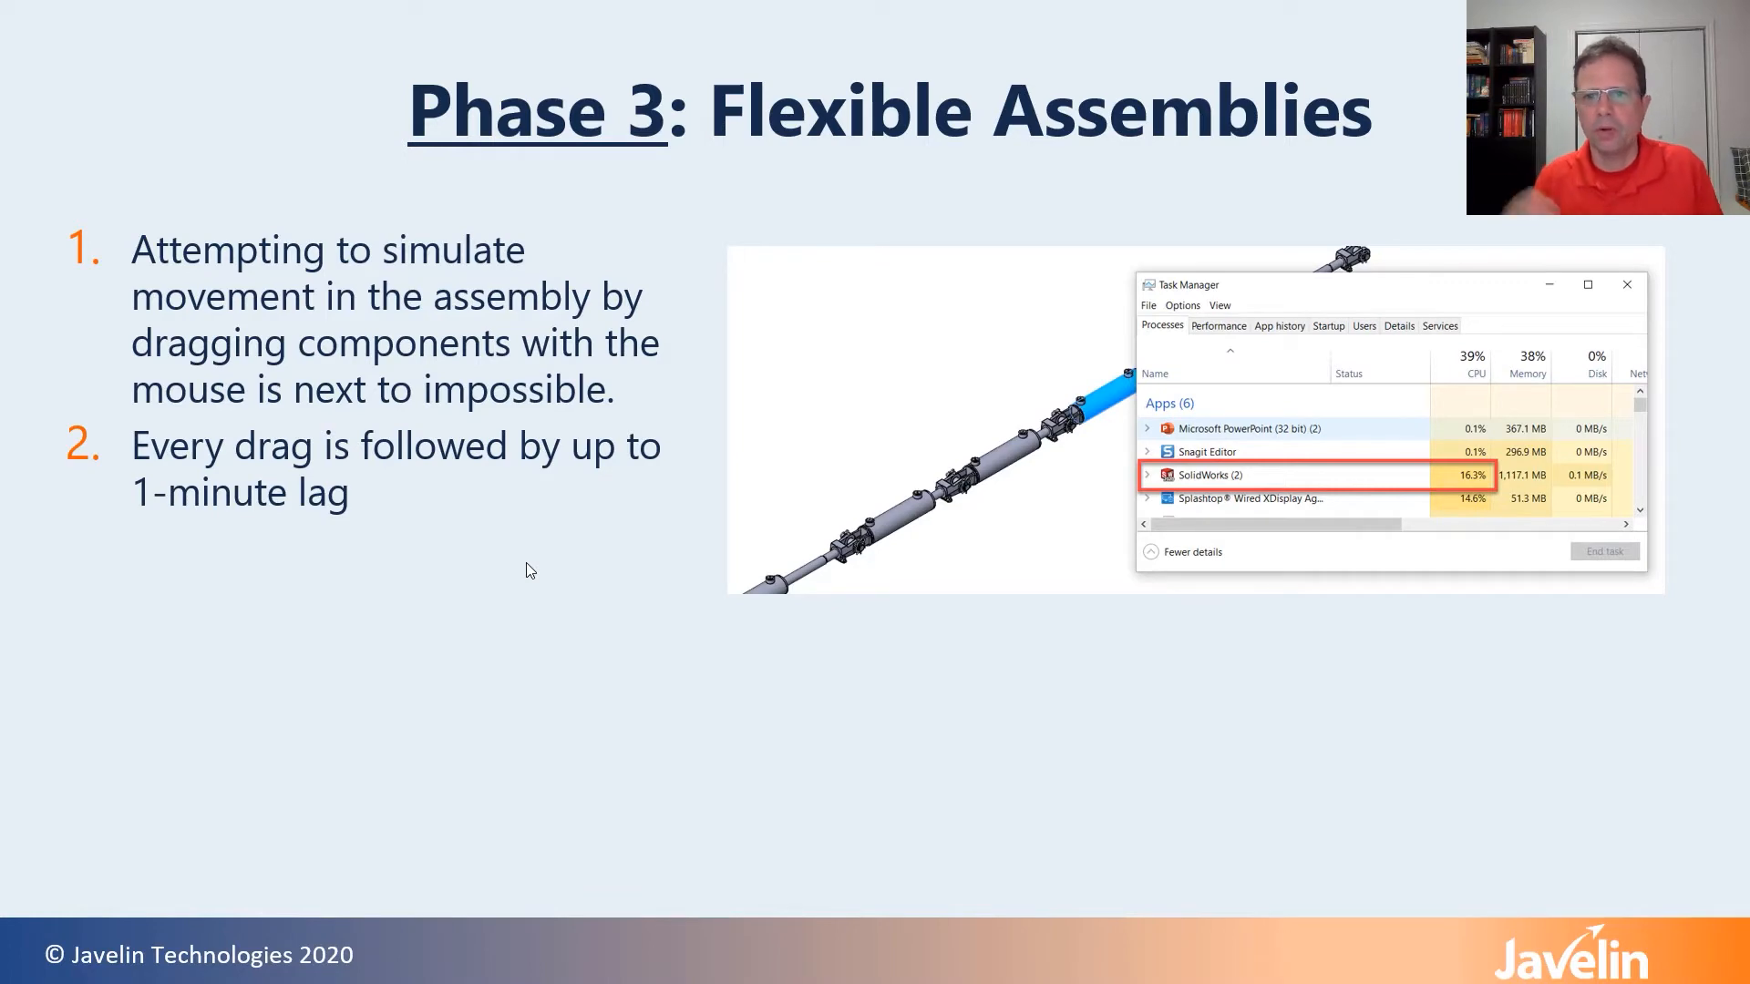
Switch to the SOLIDWORKS top-level flexible assembly and slide the far end clevis and the middle cylinder's tube along the cylinder chain
key(alt+Tab)
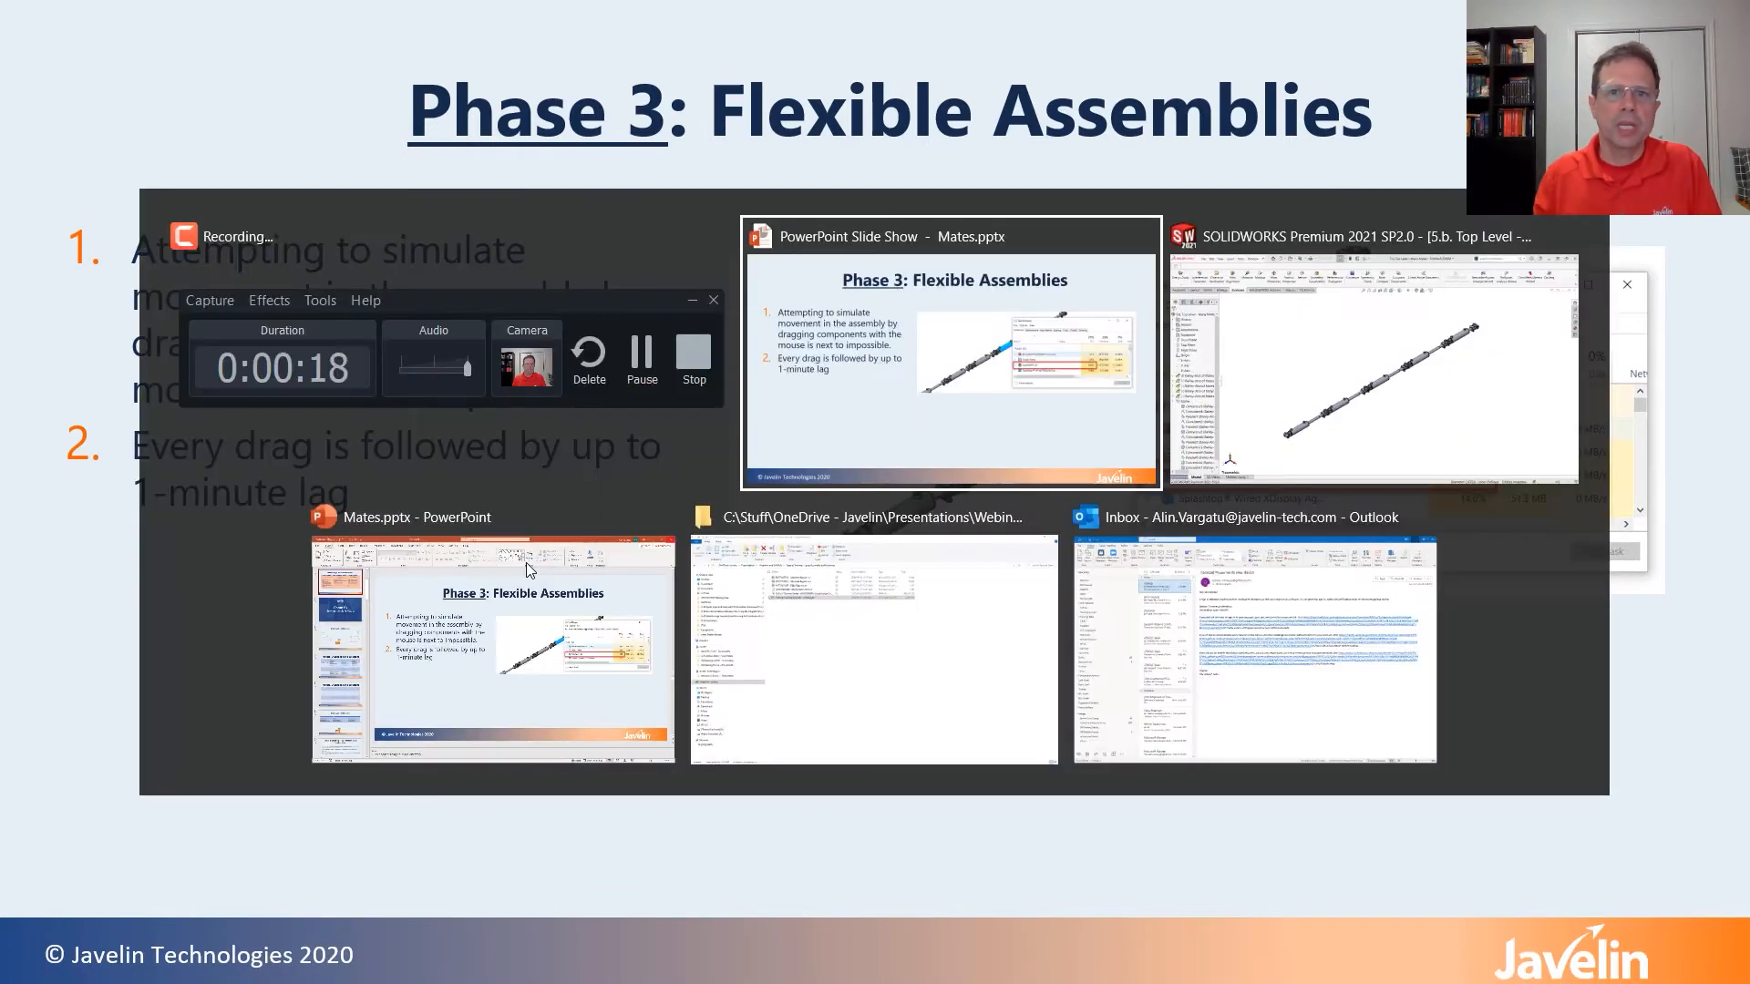
key(alt+Tab)
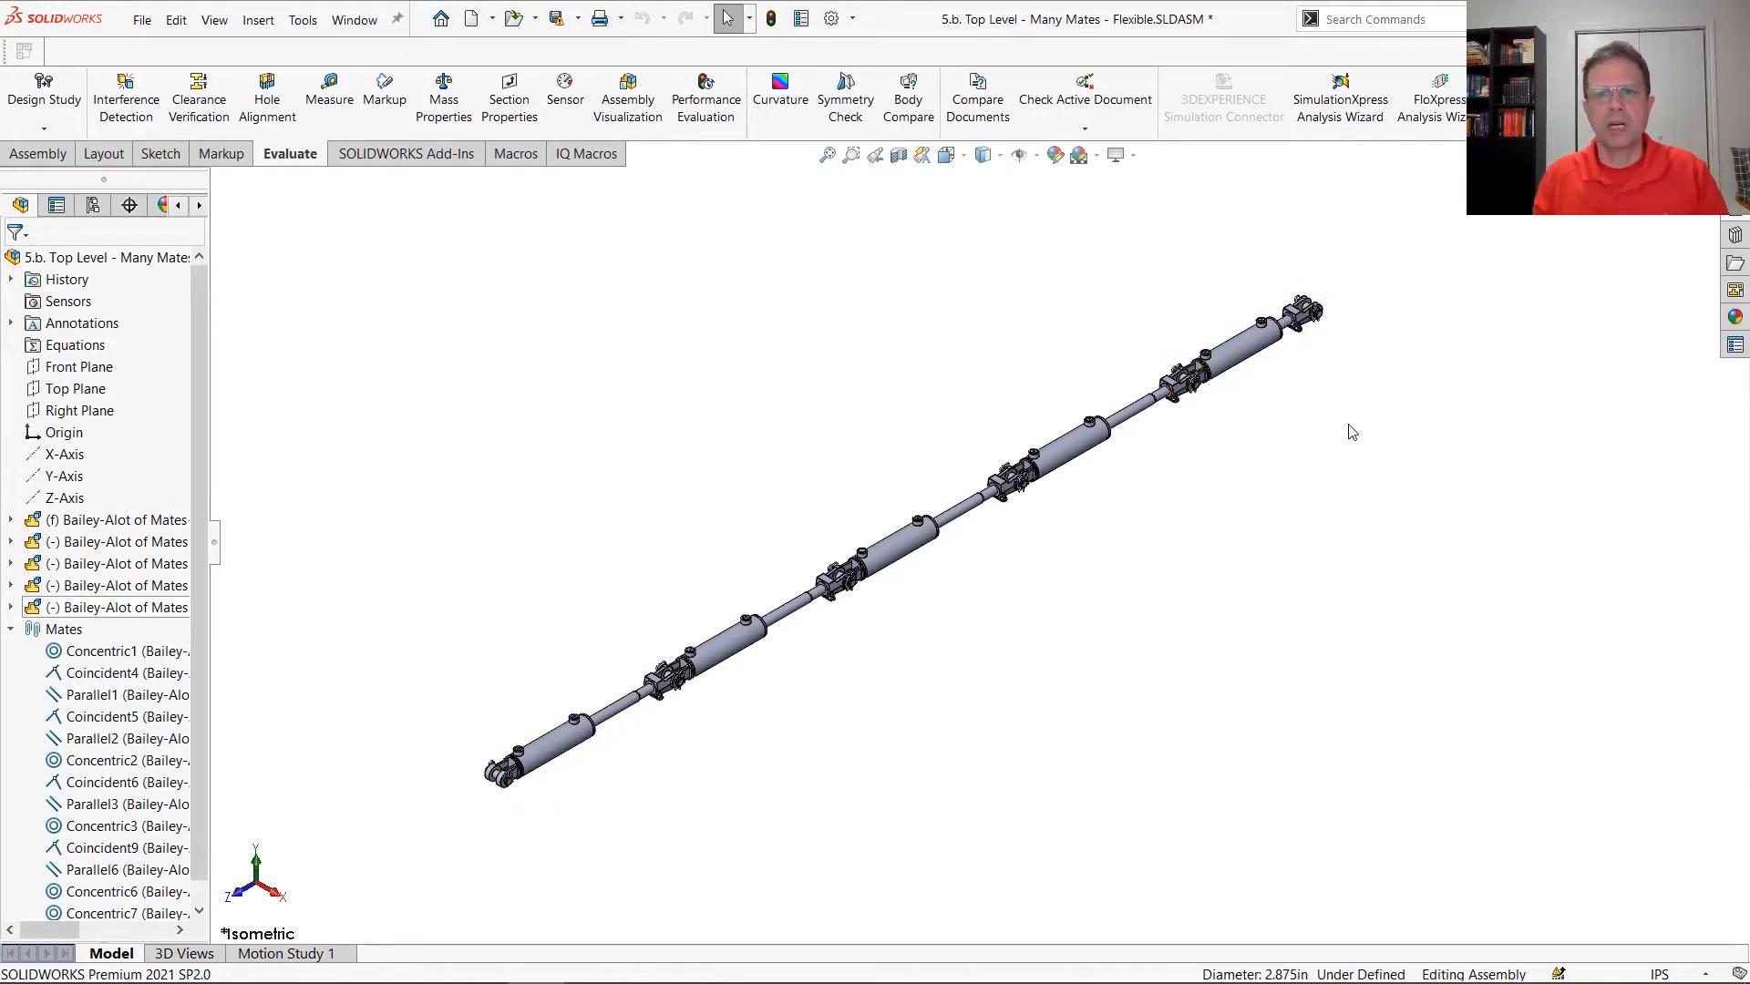
drag(1236, 365, 1046, 467)
click(1303, 314)
drag(927, 518, 828, 578)
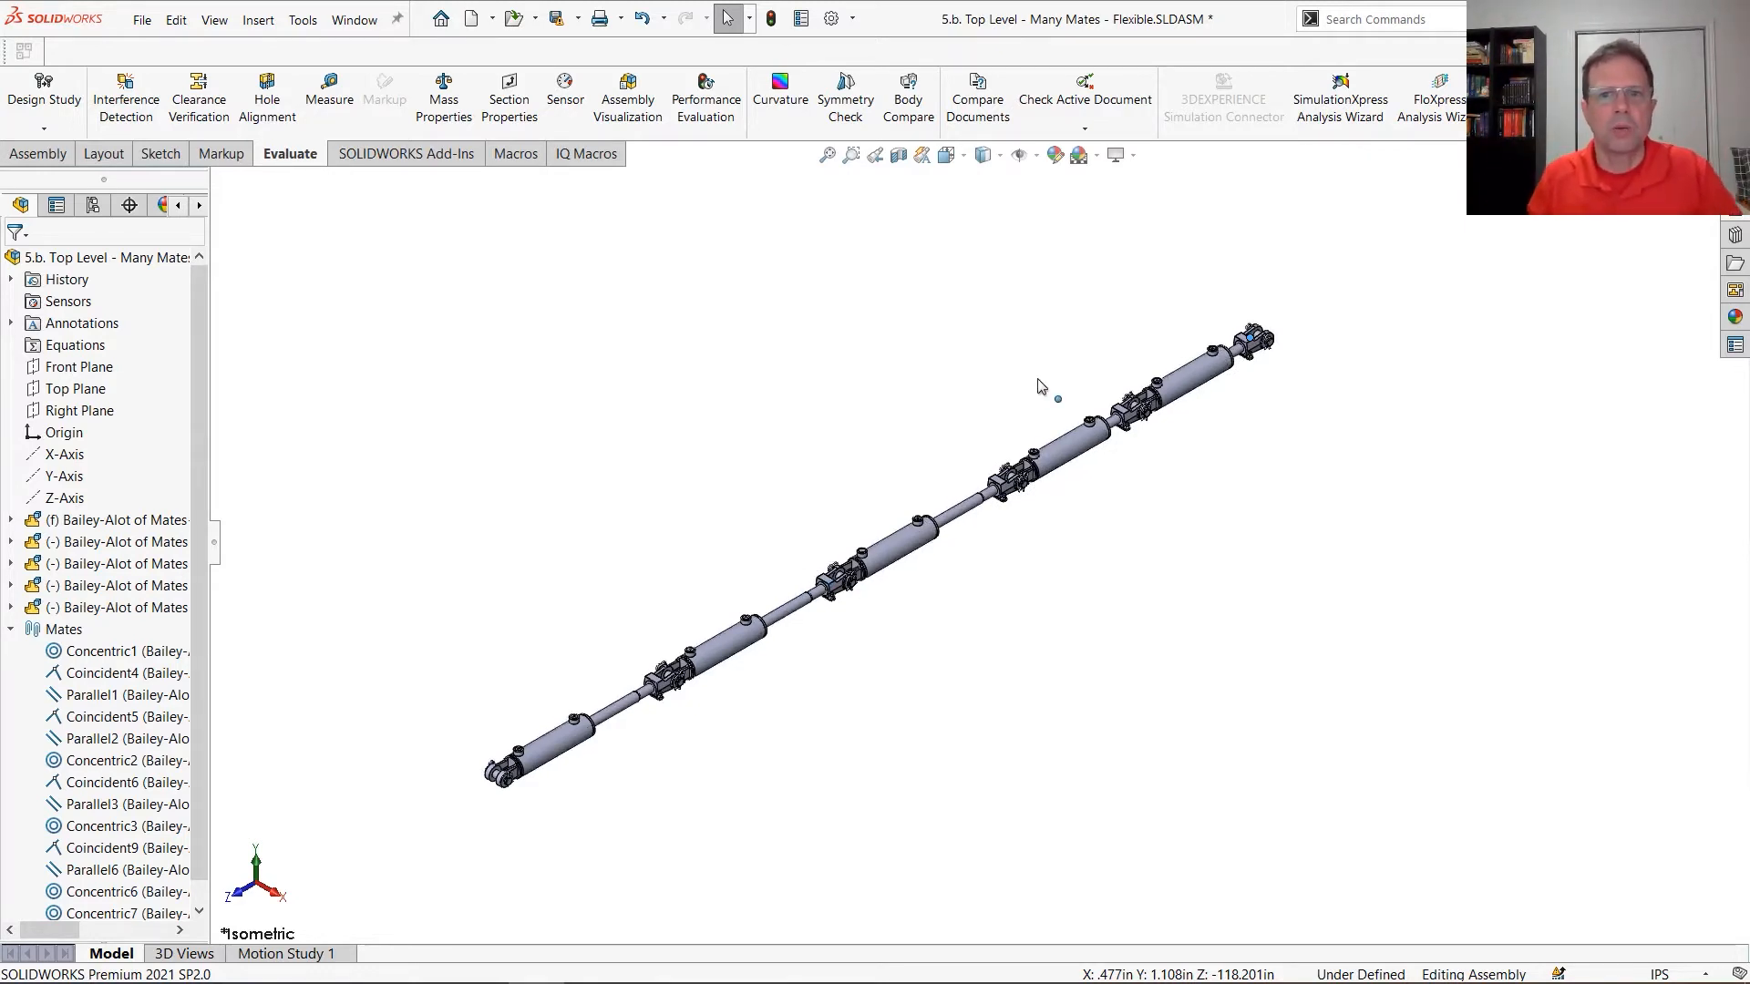
click(903, 546)
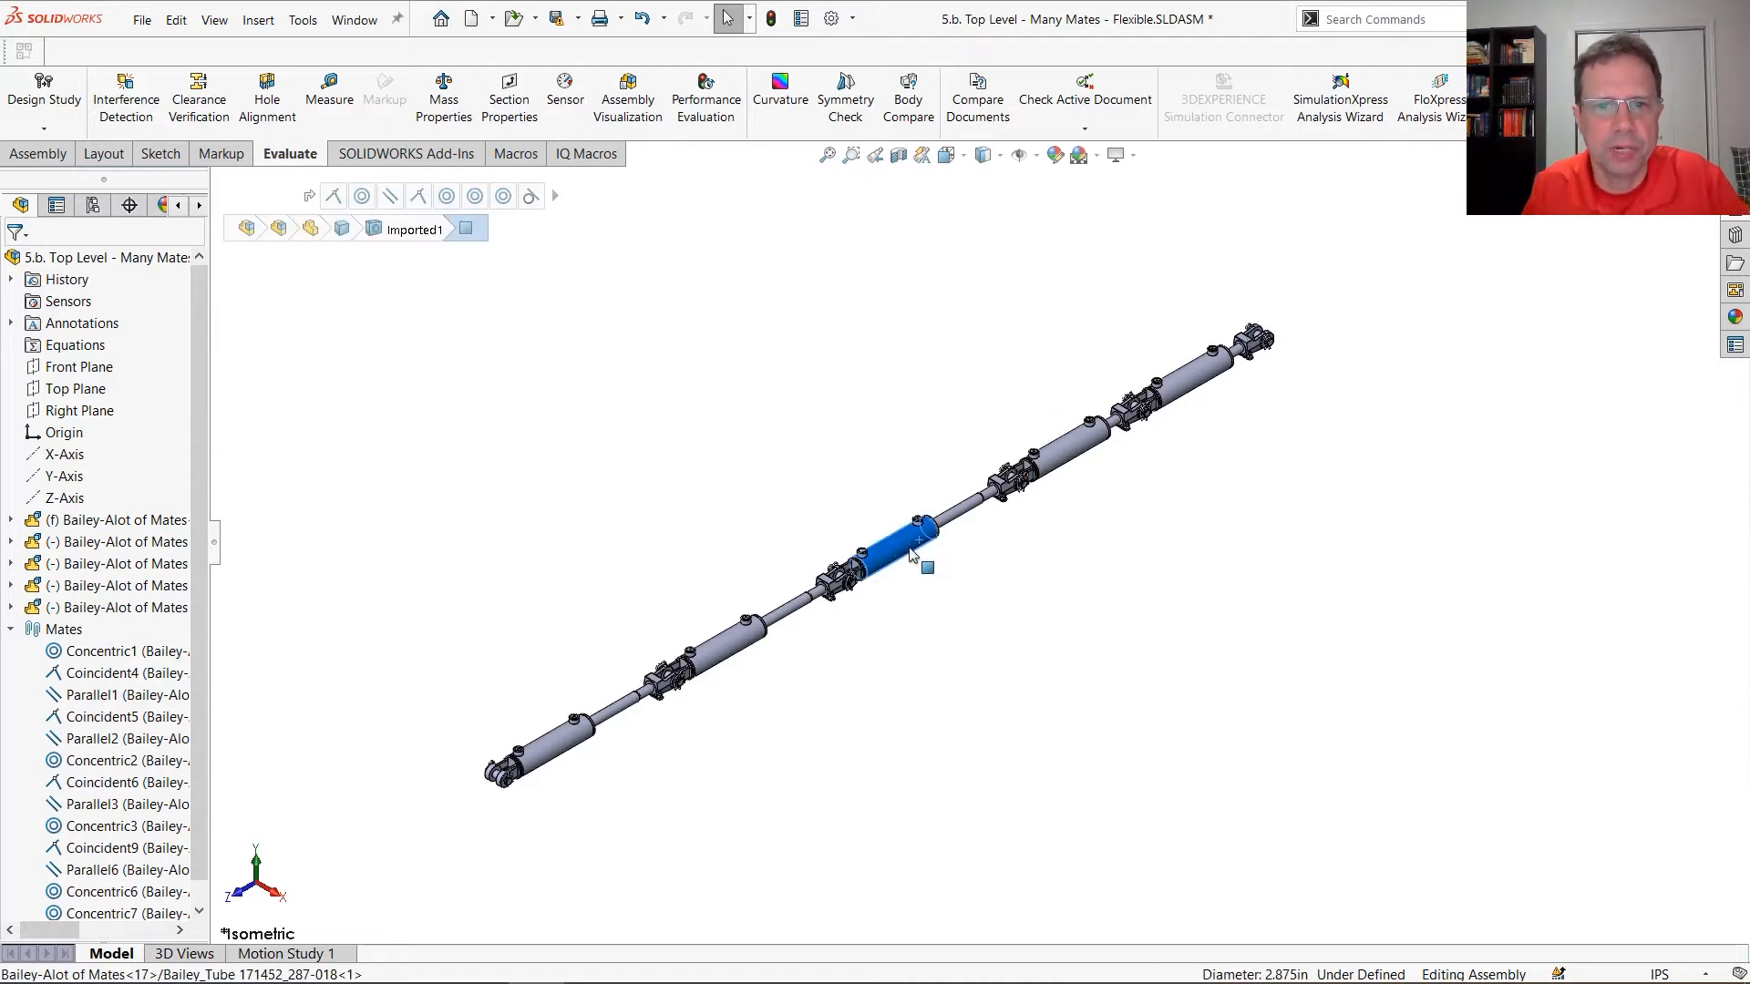
drag(885, 570, 854, 588)
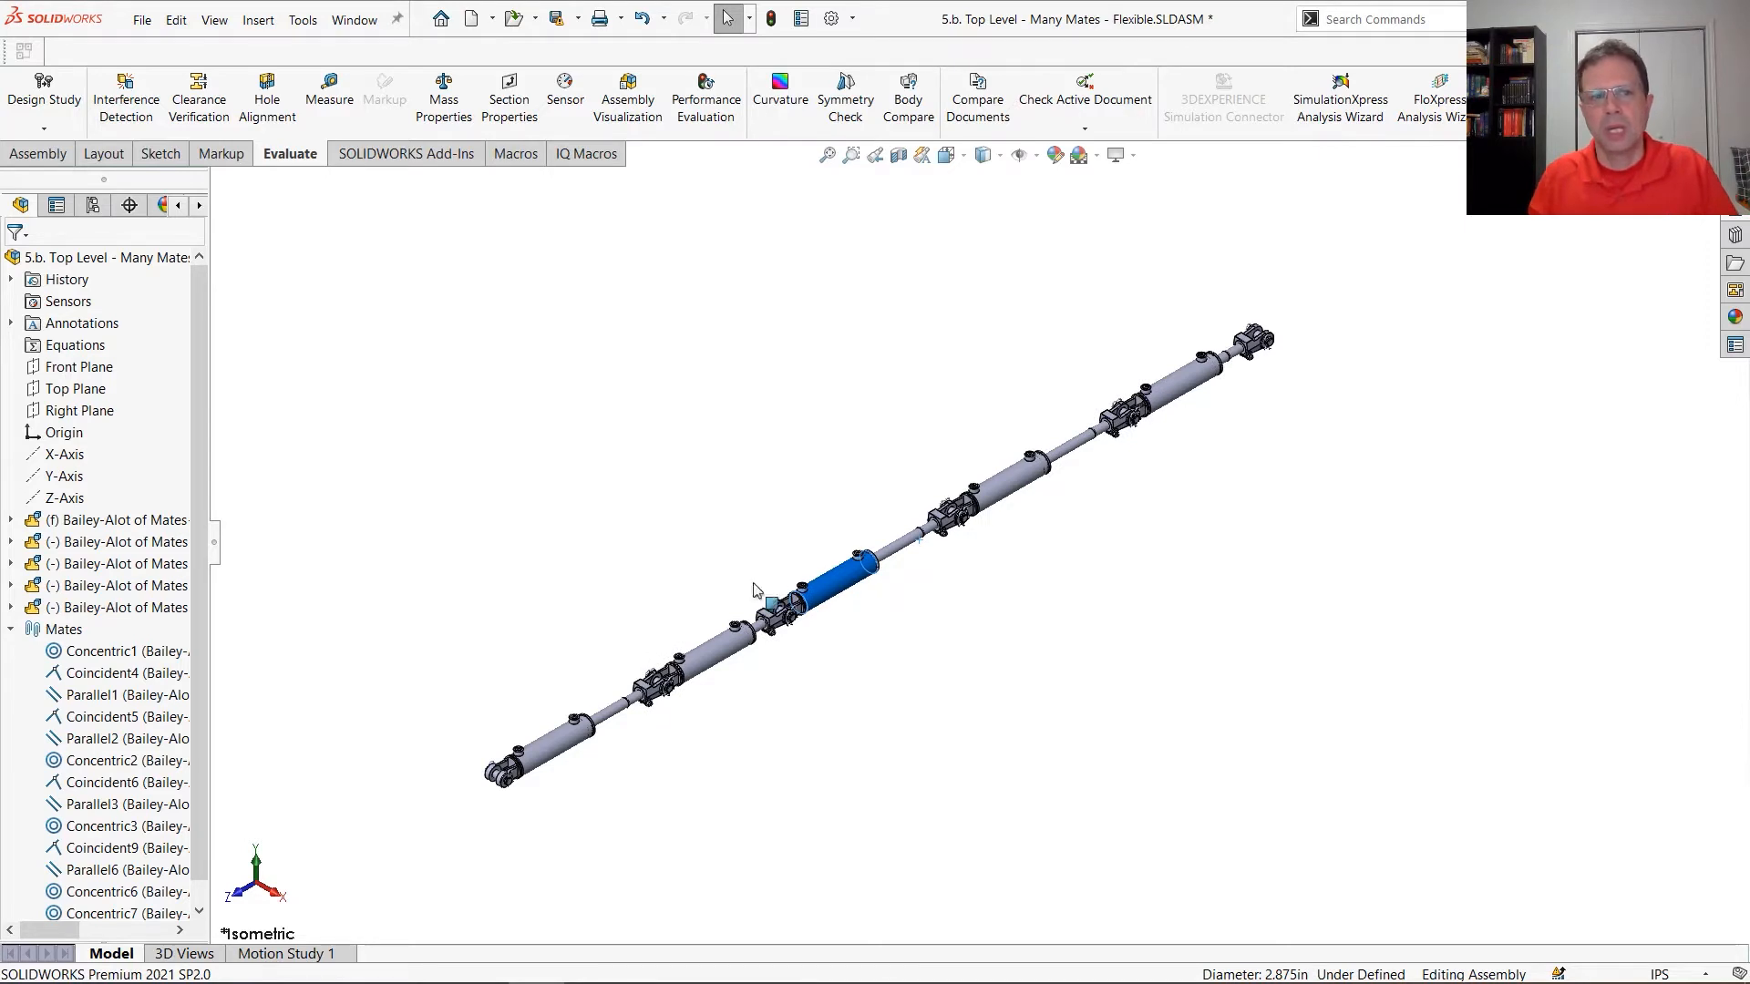
Run Performance Evaluation on the top-level assembly, examine its top-level and flexible subassembly mate statistics, and close the report
scroll(204, 720, down, 1)
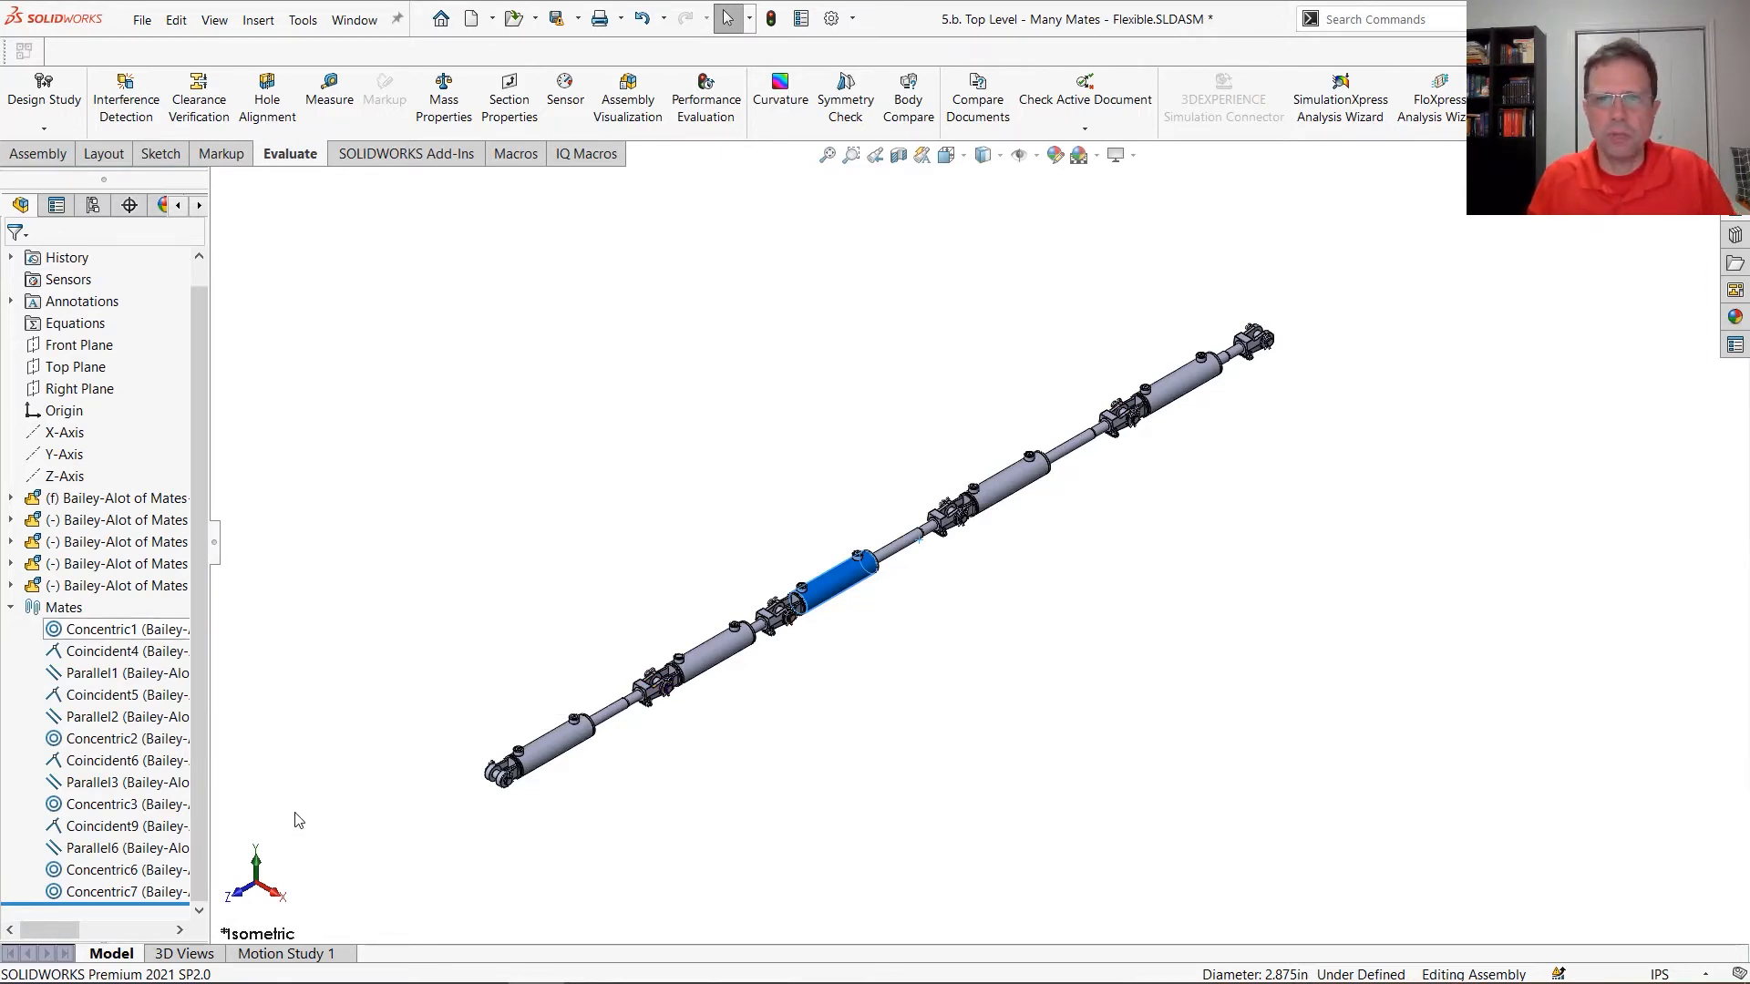
click(700, 121)
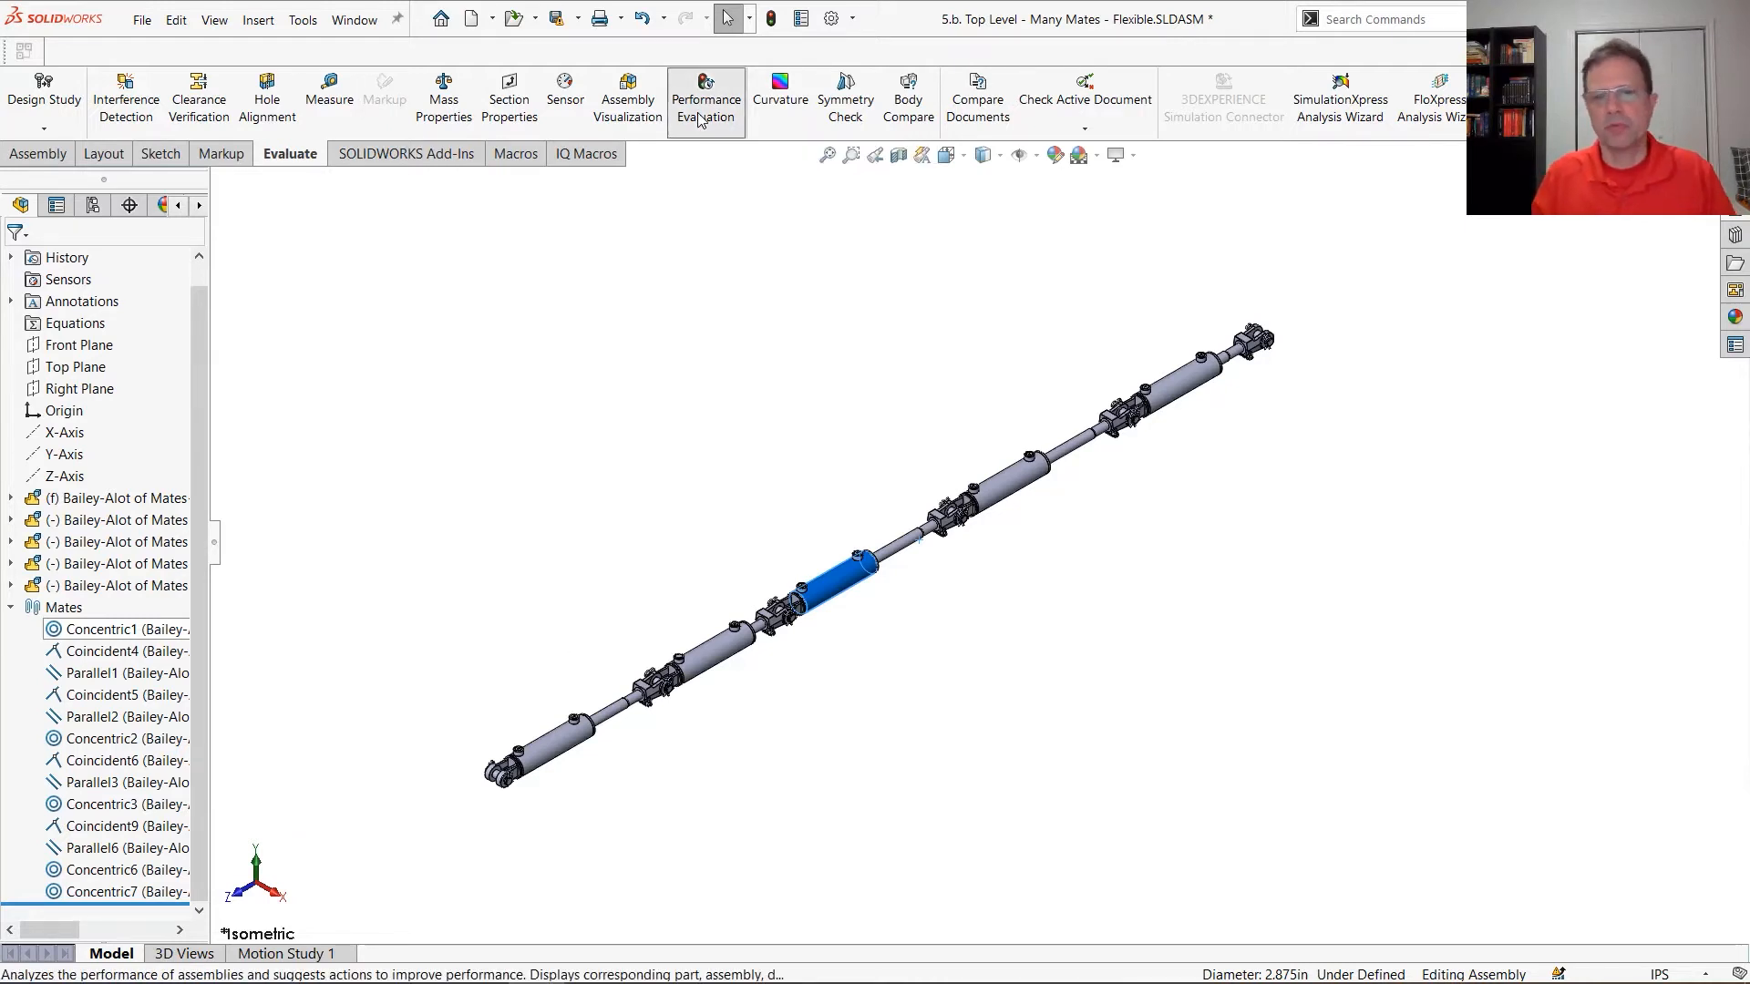
drag(1510, 419, 1503, 811)
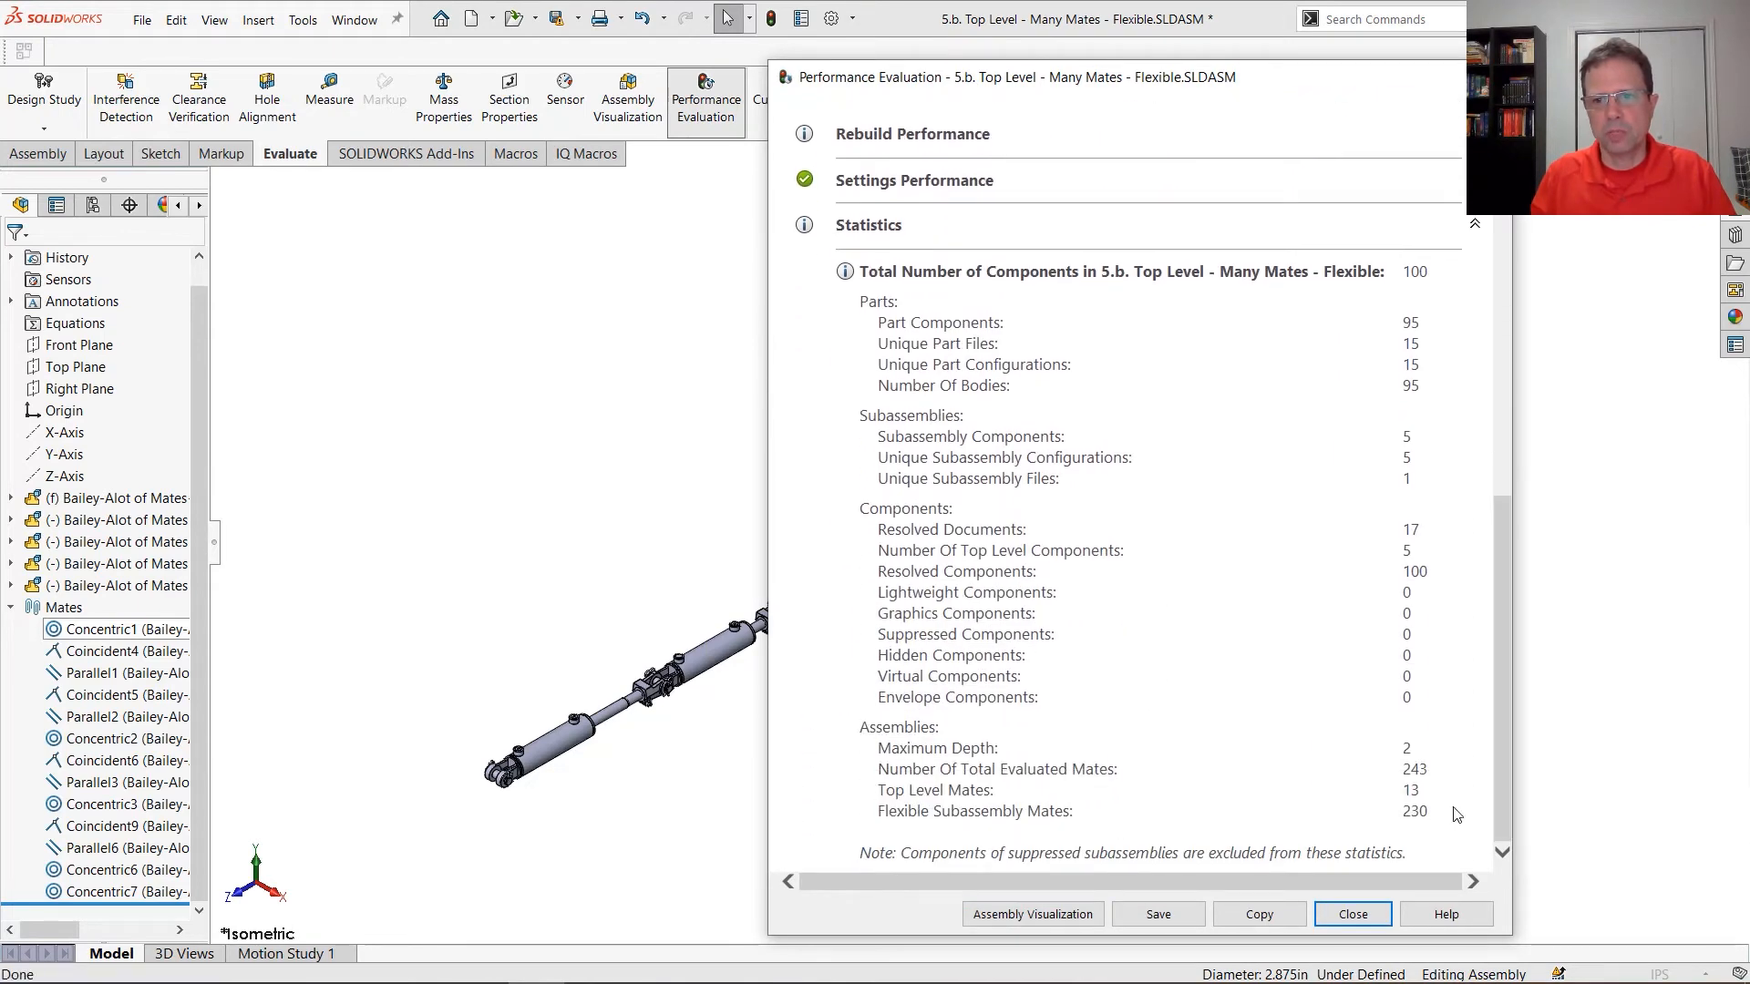
double_click(1409, 790)
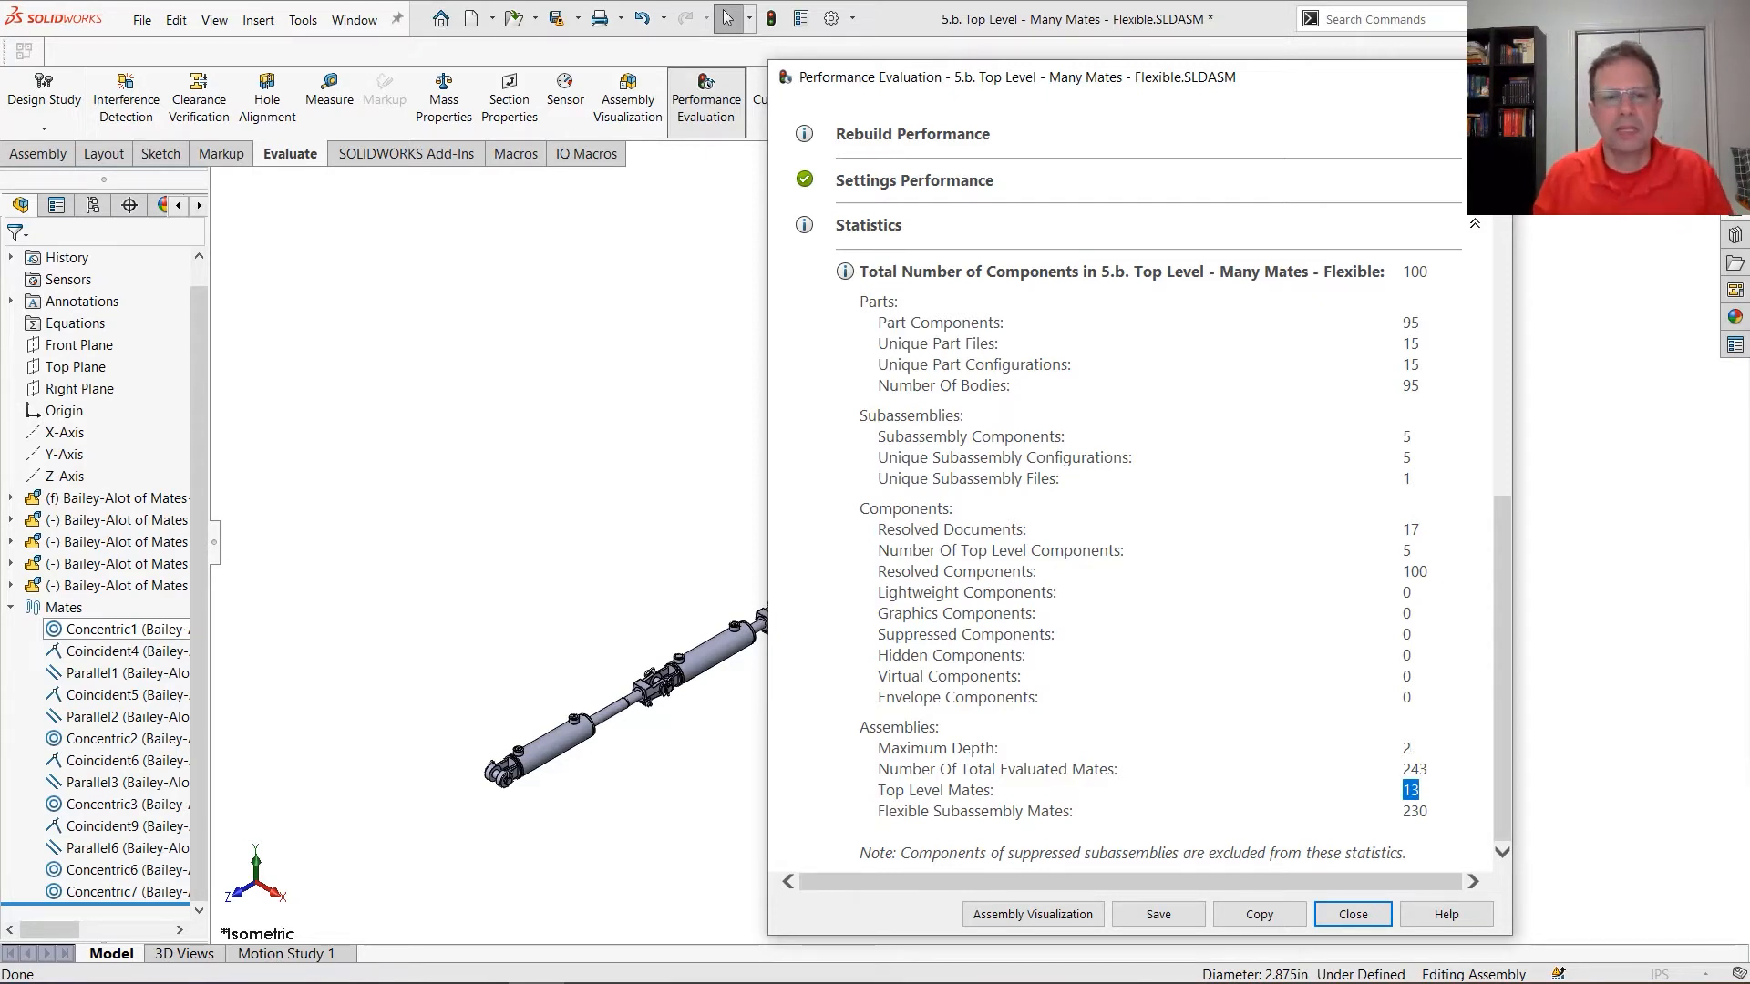
click(1491, 78)
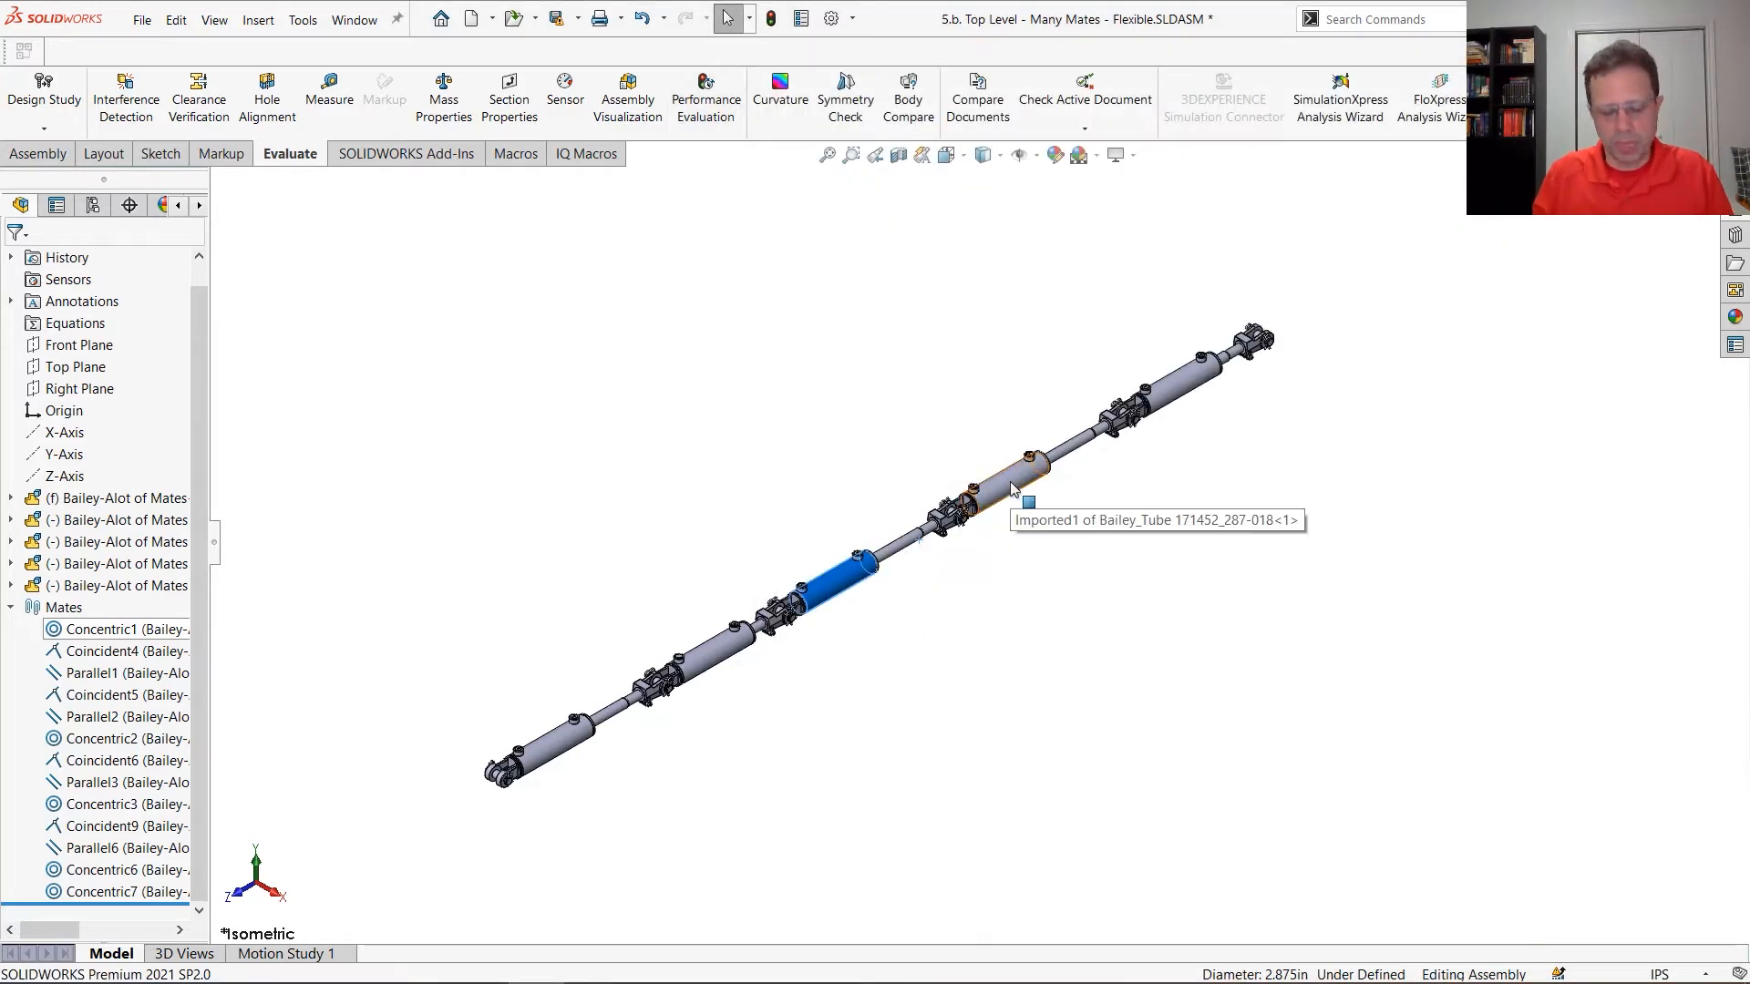
Open the fourth cylinder subassembly of the chain, Bailey-Alot of Mates, in its own window
click(1012, 488)
key(d)
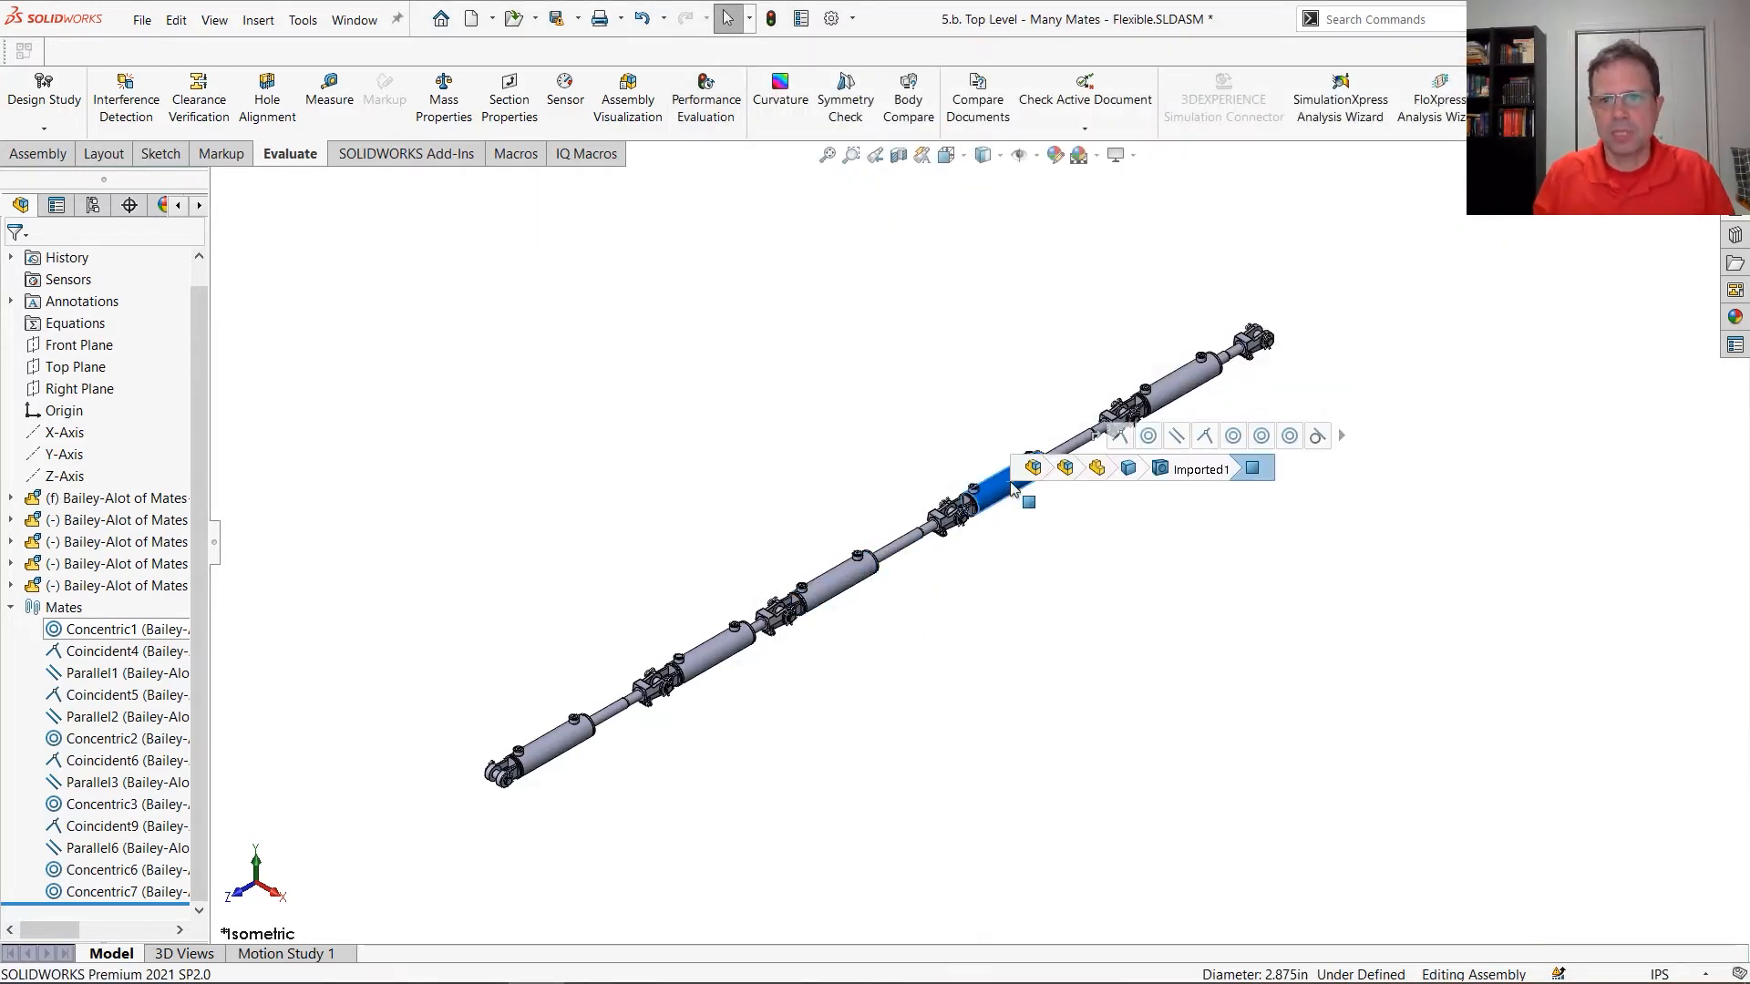
click(1065, 467)
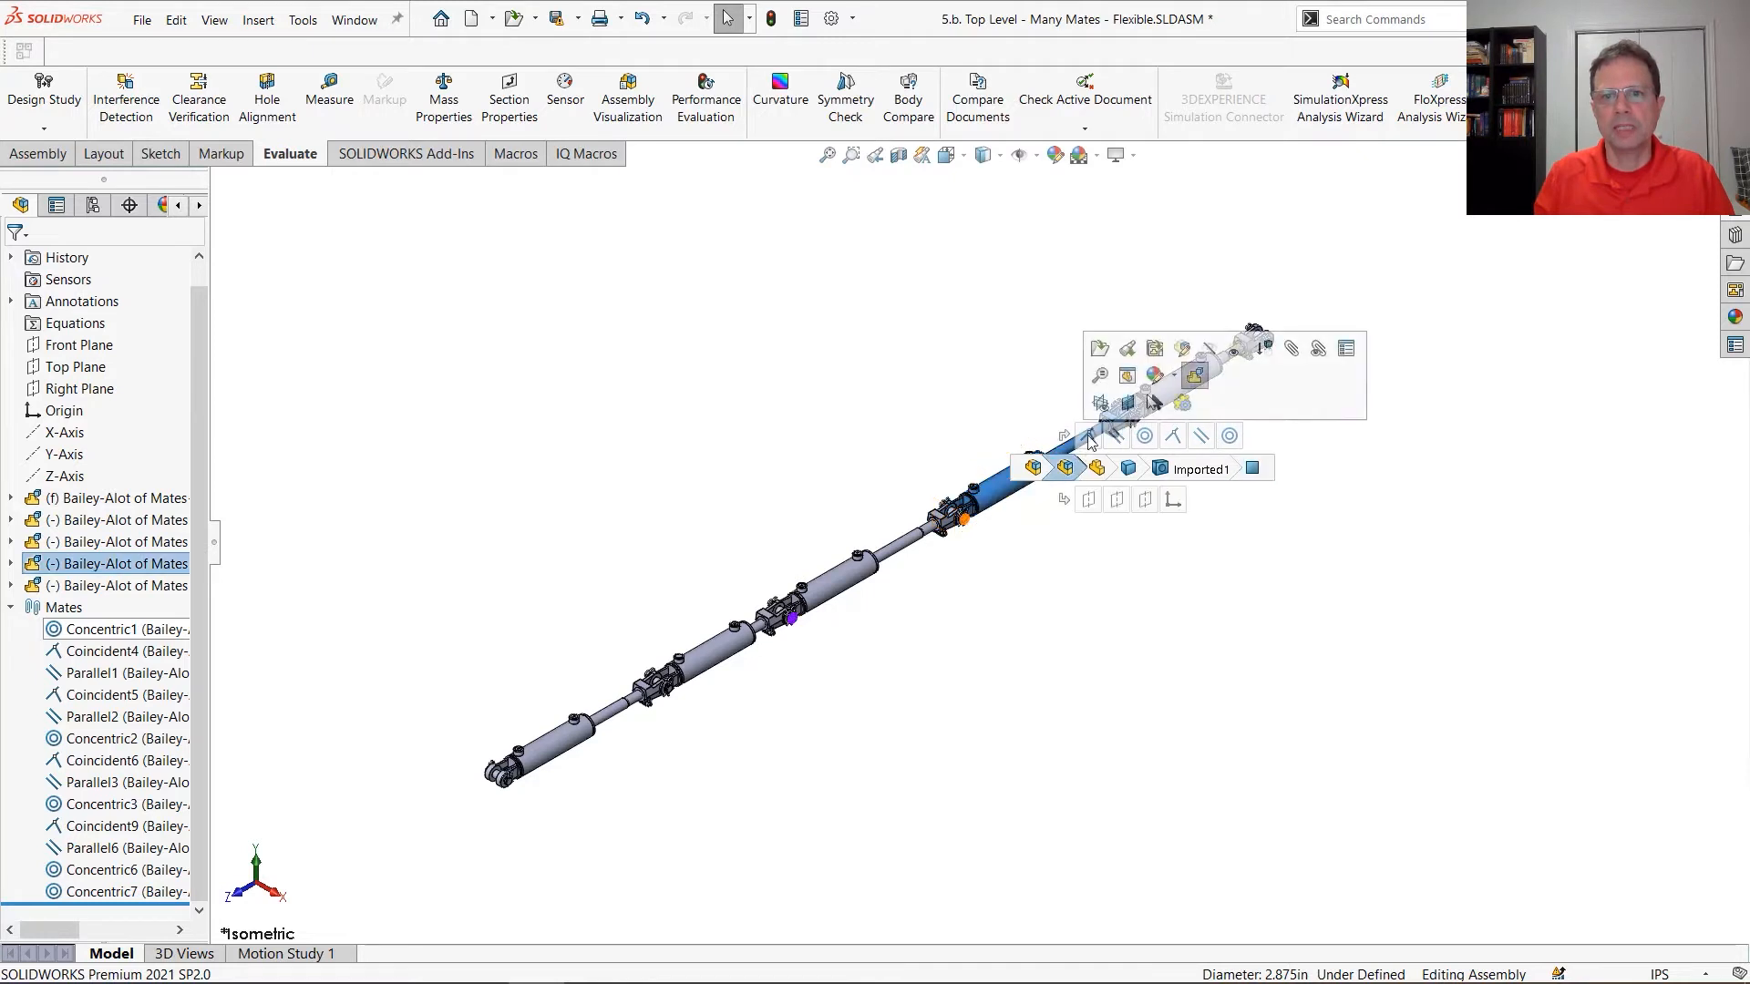
click(1099, 360)
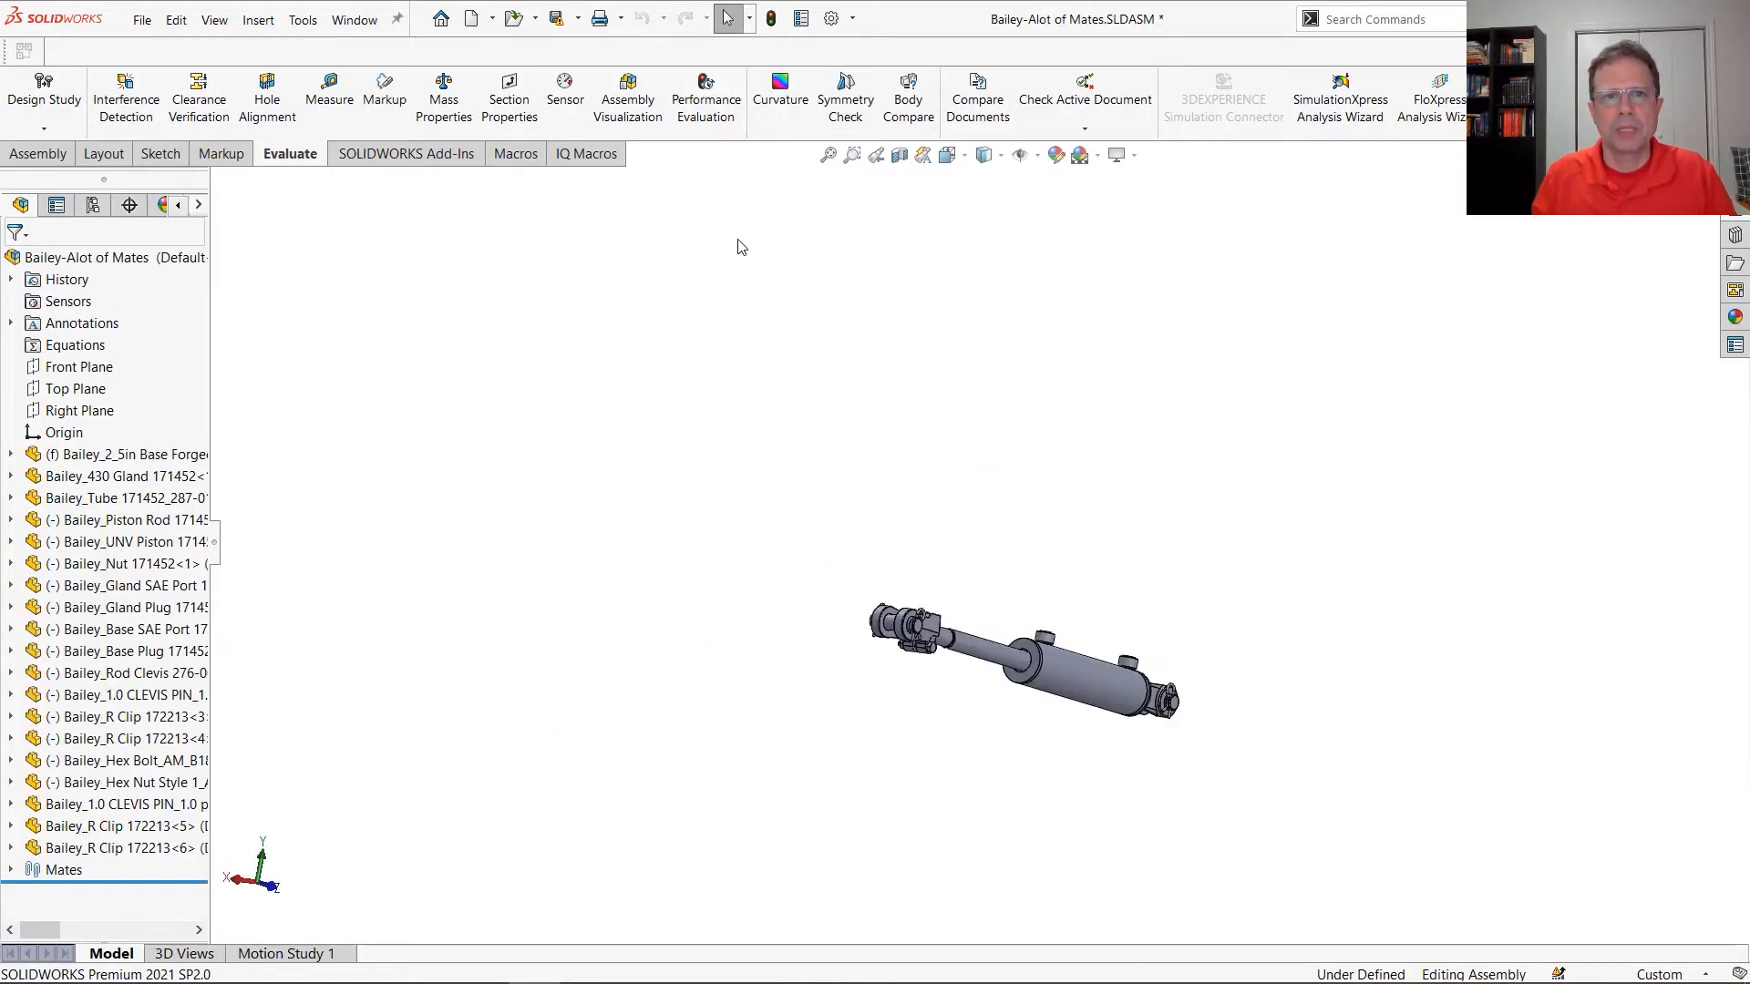
Run Performance Evaluation on the cylinder subassembly, examine its mate statistics, and close the report
click(708, 126)
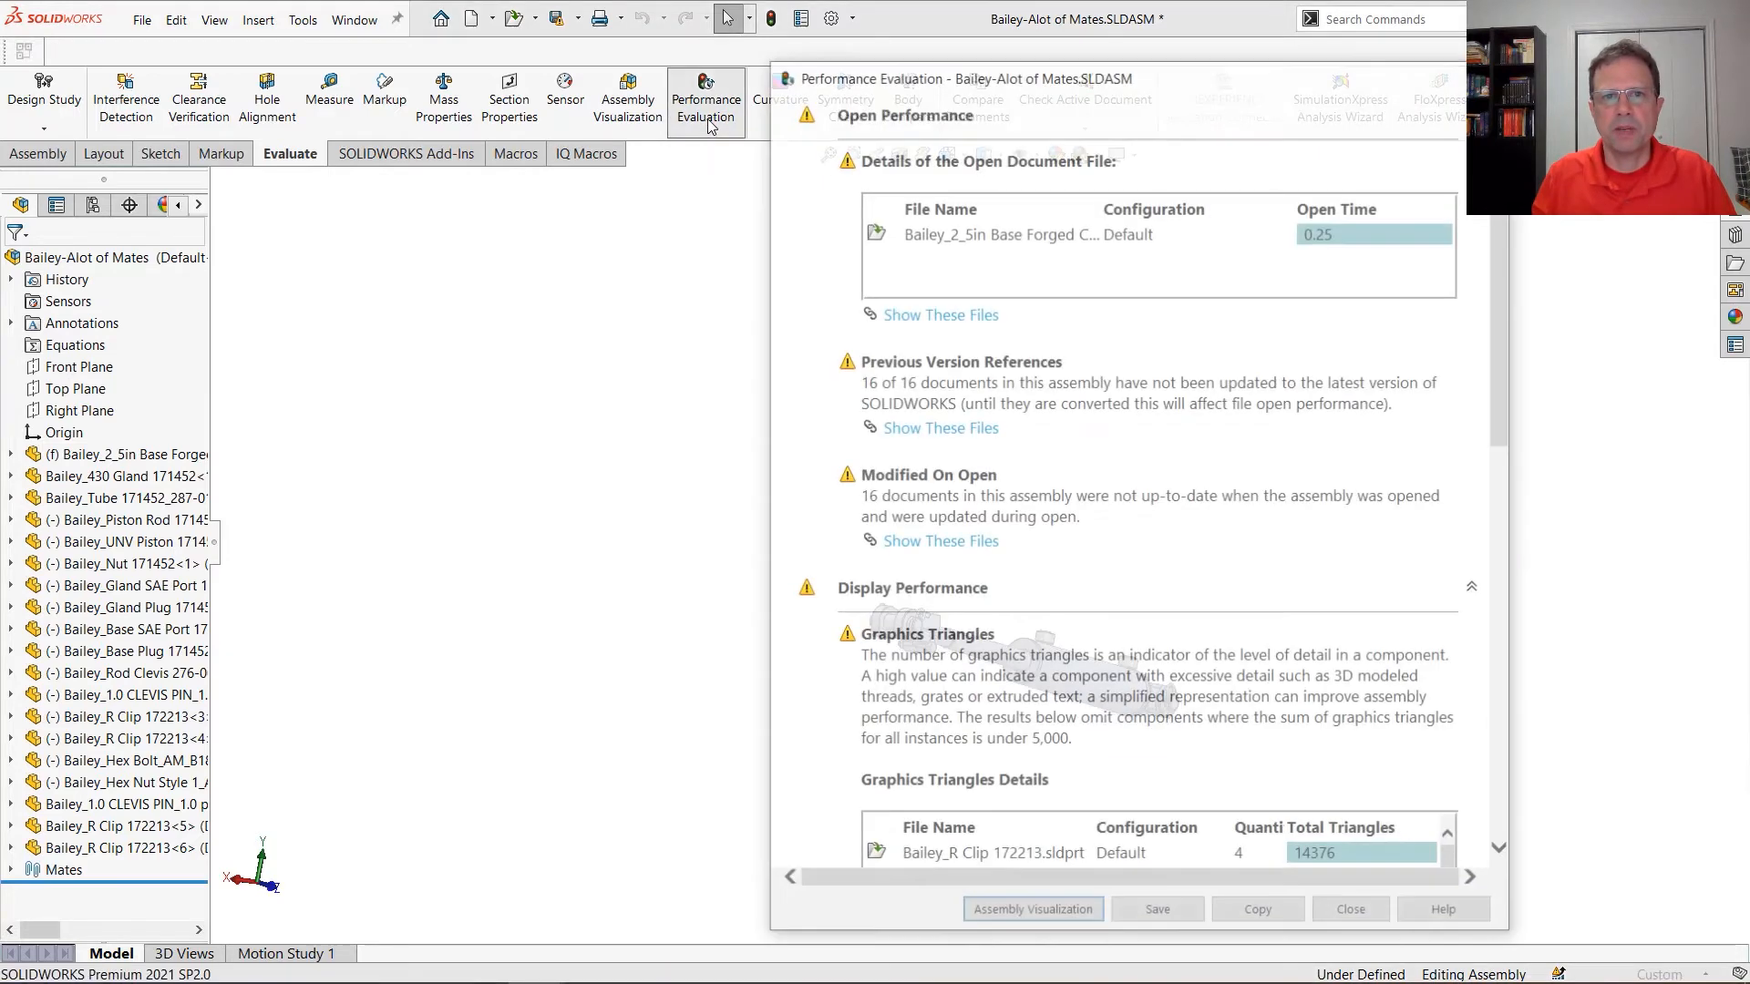
scroll(1489, 404, down, 15)
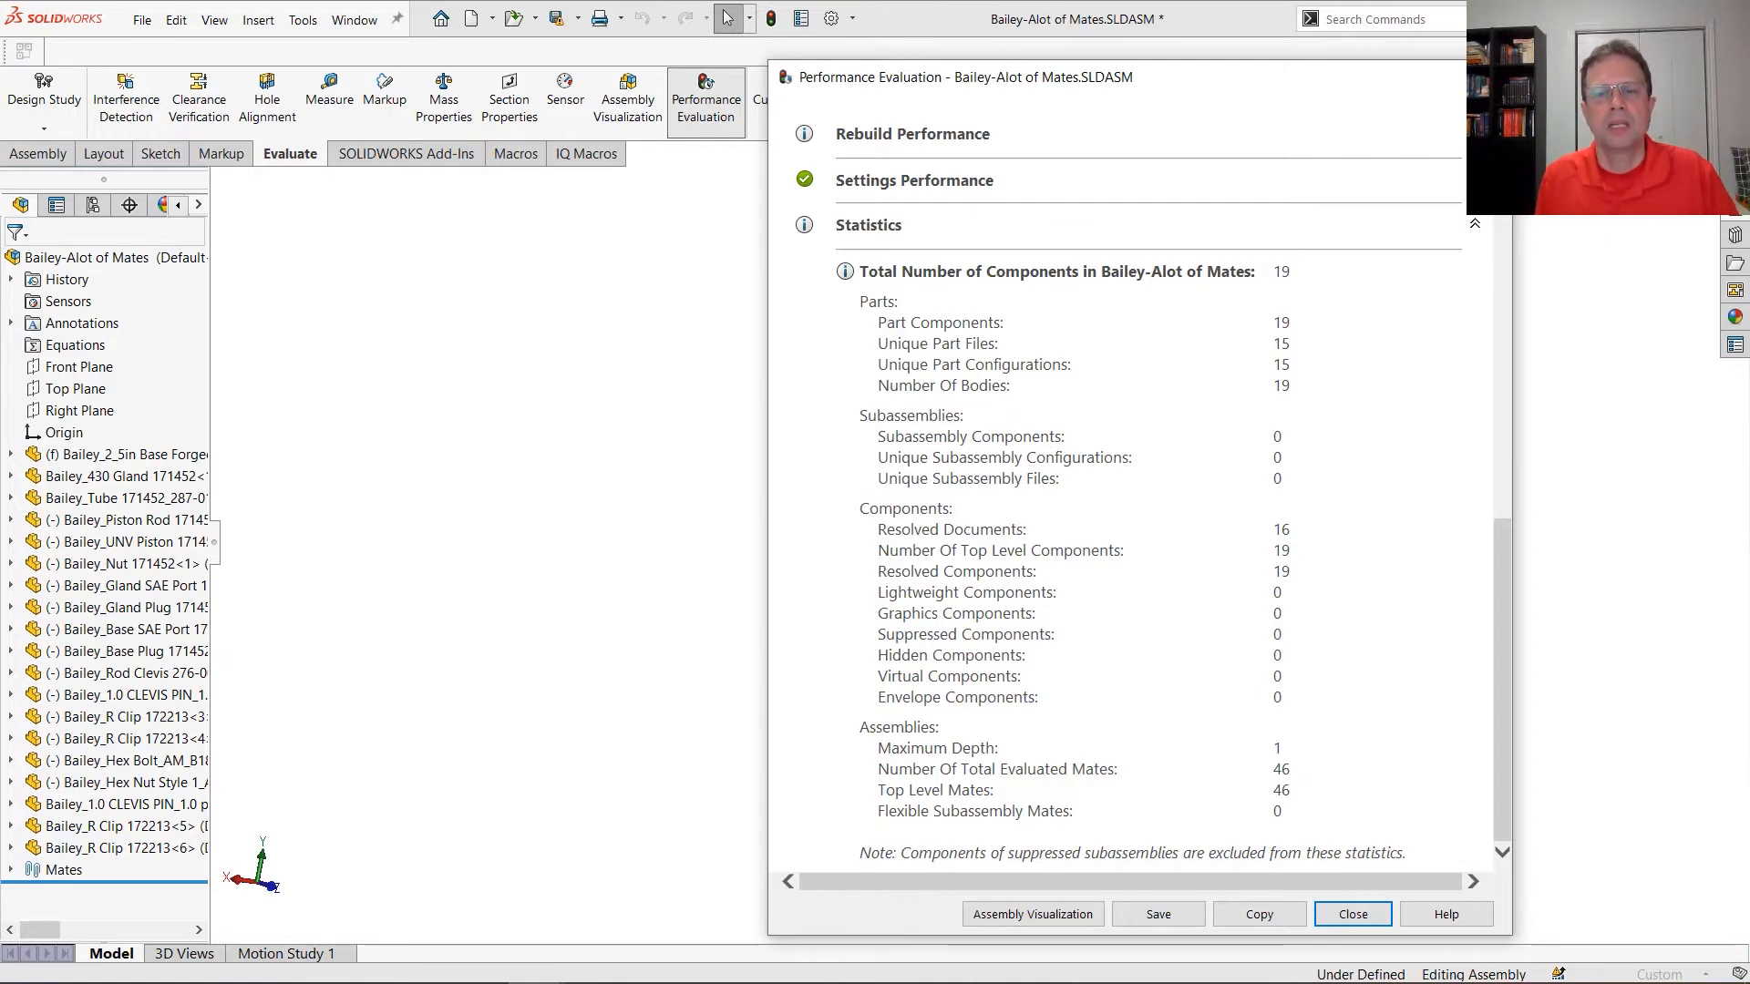
click(1489, 78)
Slide the rod clevis toward the tube to test its motion, and examine the R clip and clevis pin at the base end
middle_drag(1577, 685, 1102, 670)
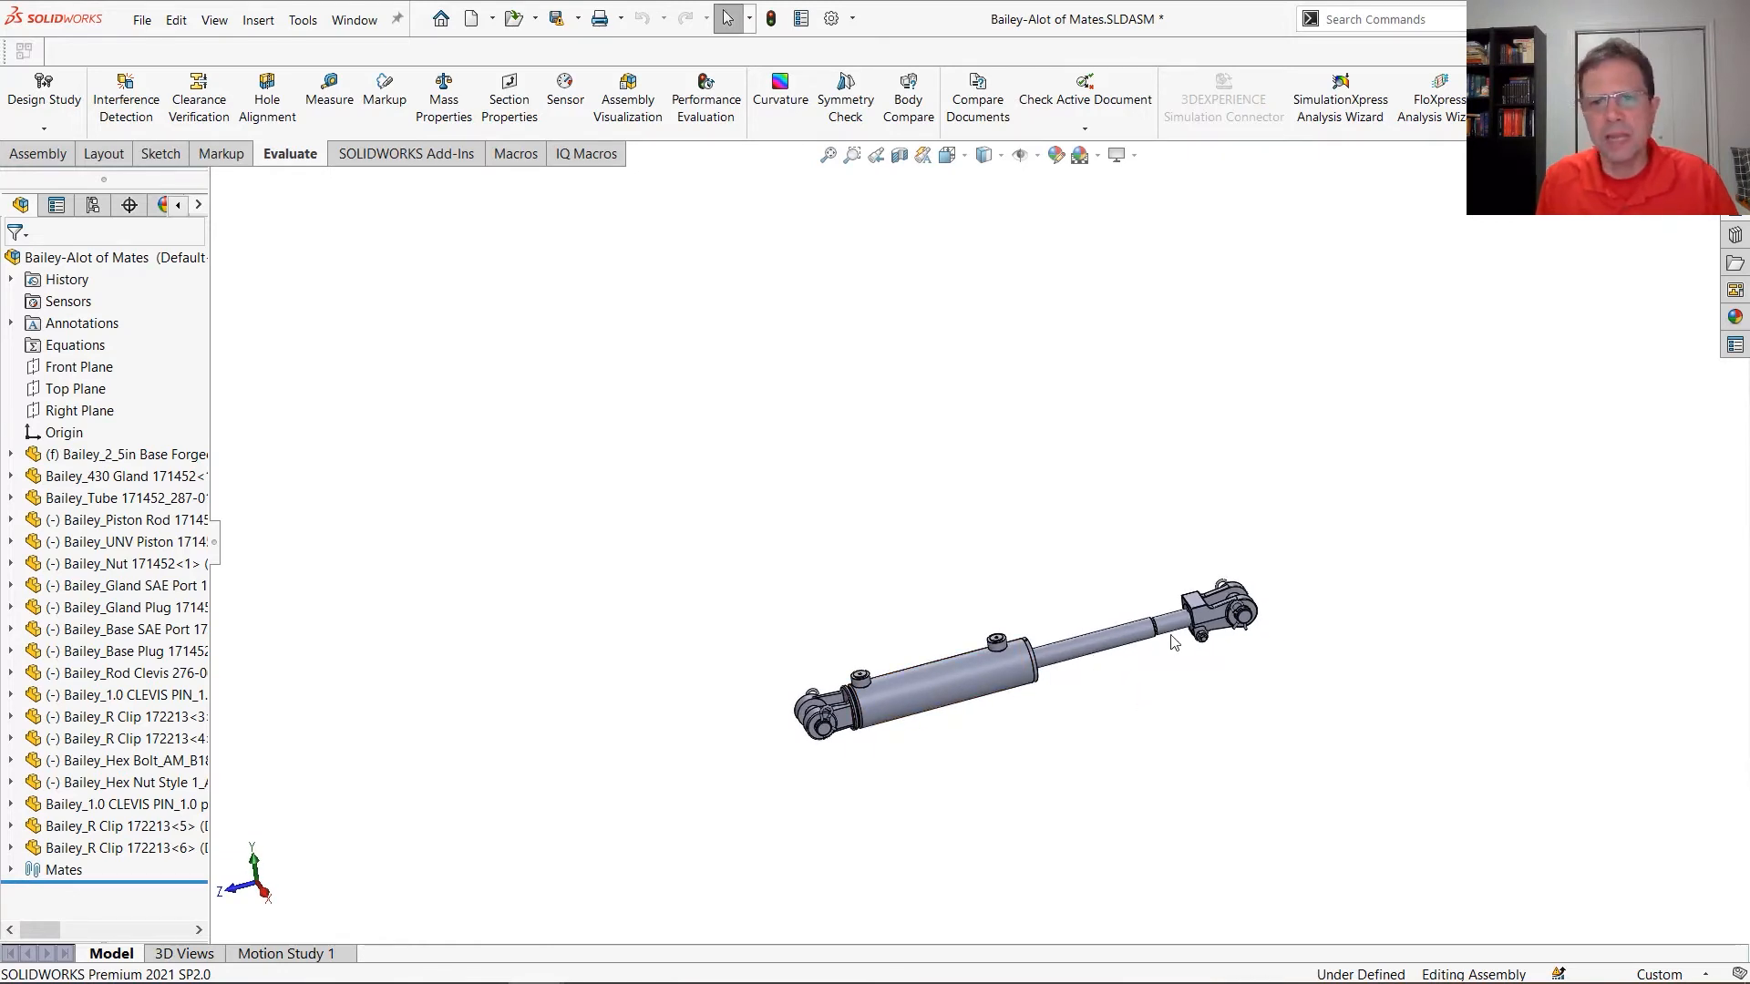
drag(1201, 633, 1133, 649)
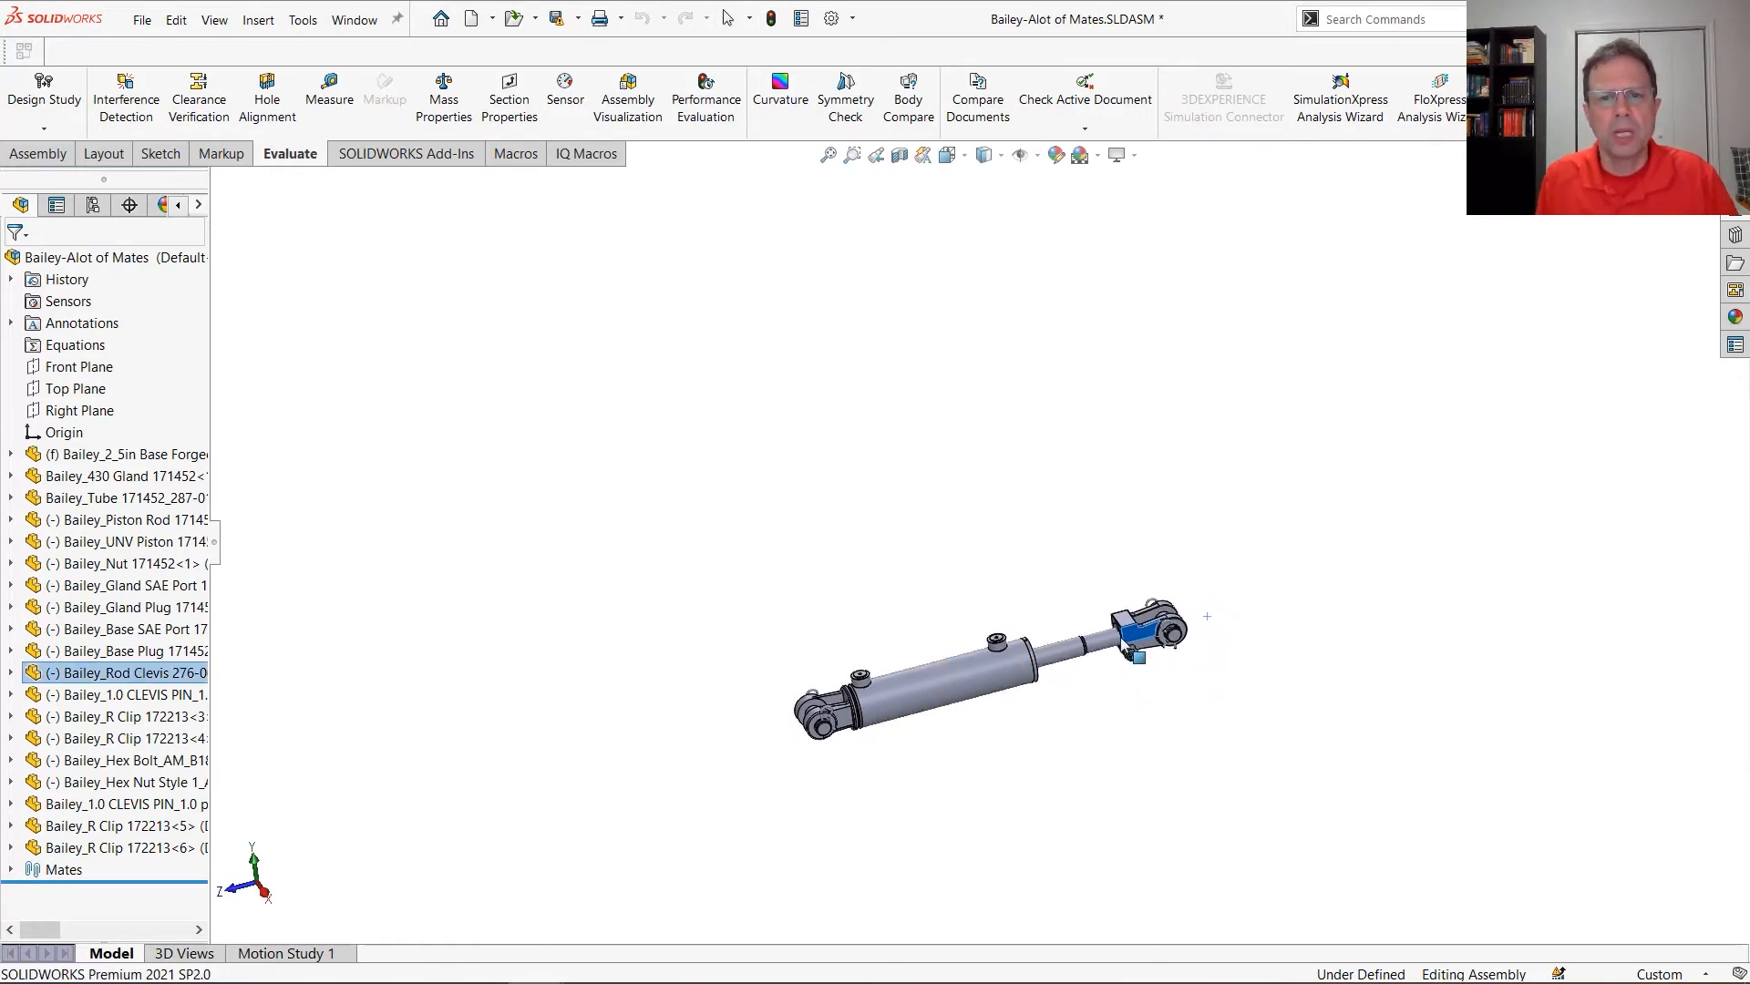
scroll(820, 720, down, 8)
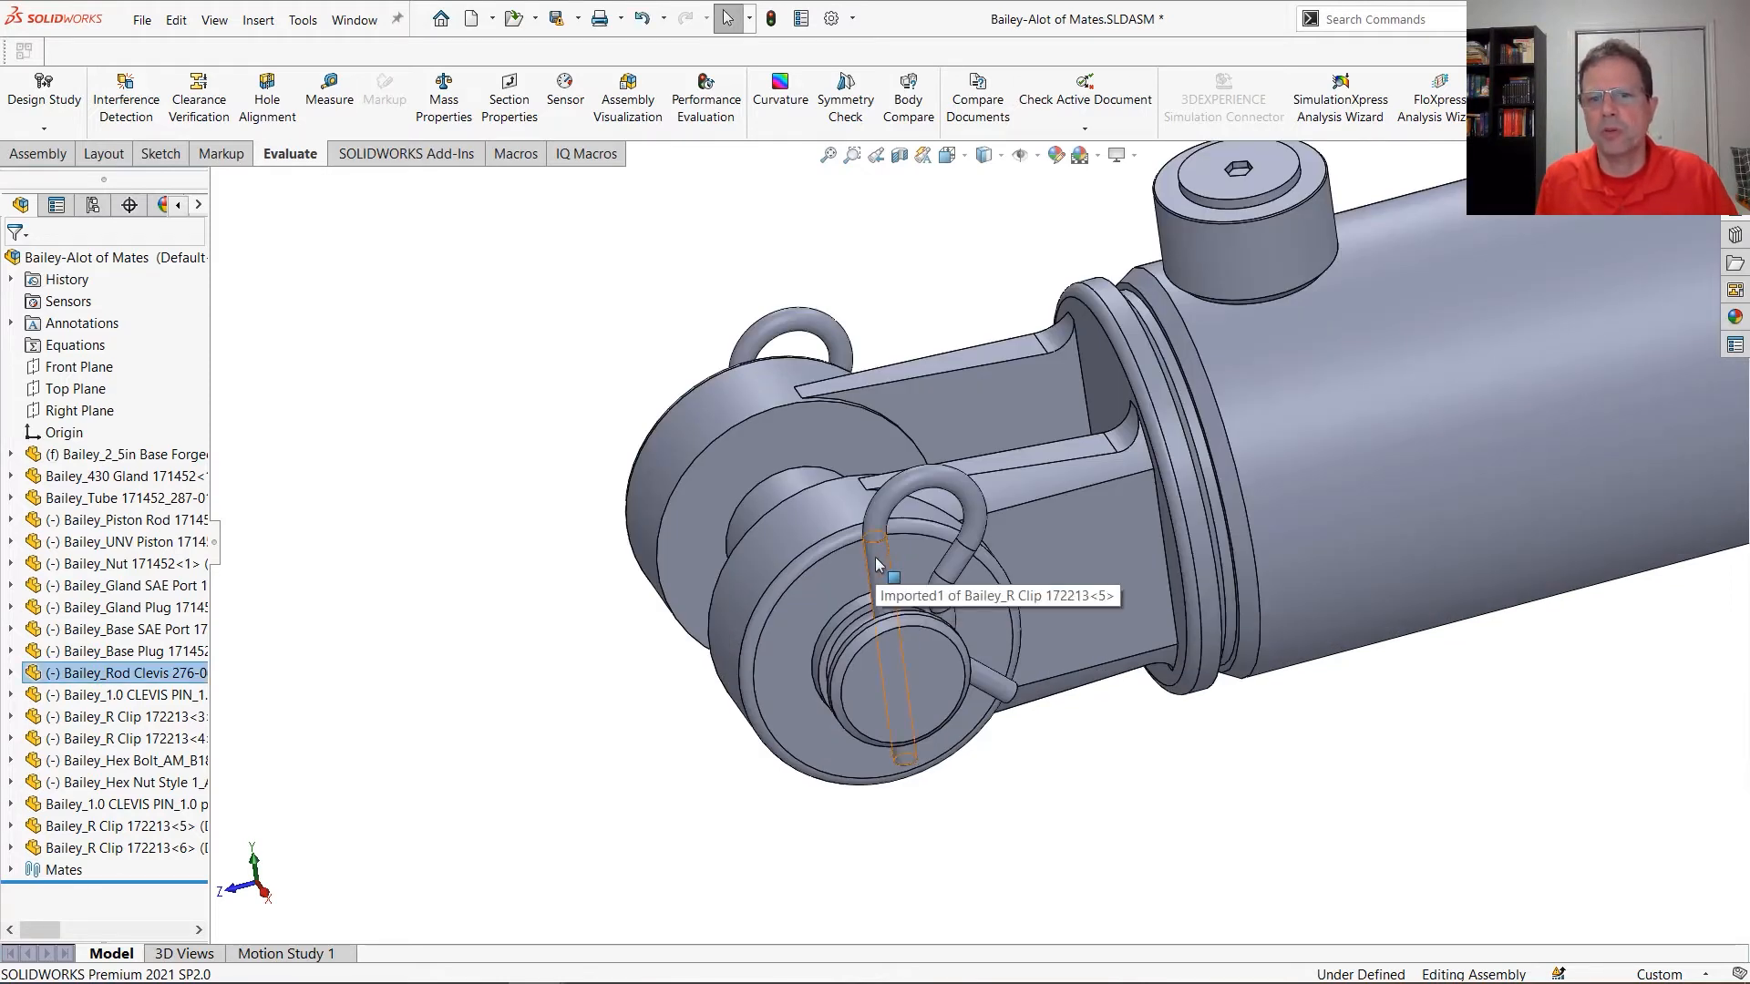
click(876, 560)
ctrl+click(925, 663)
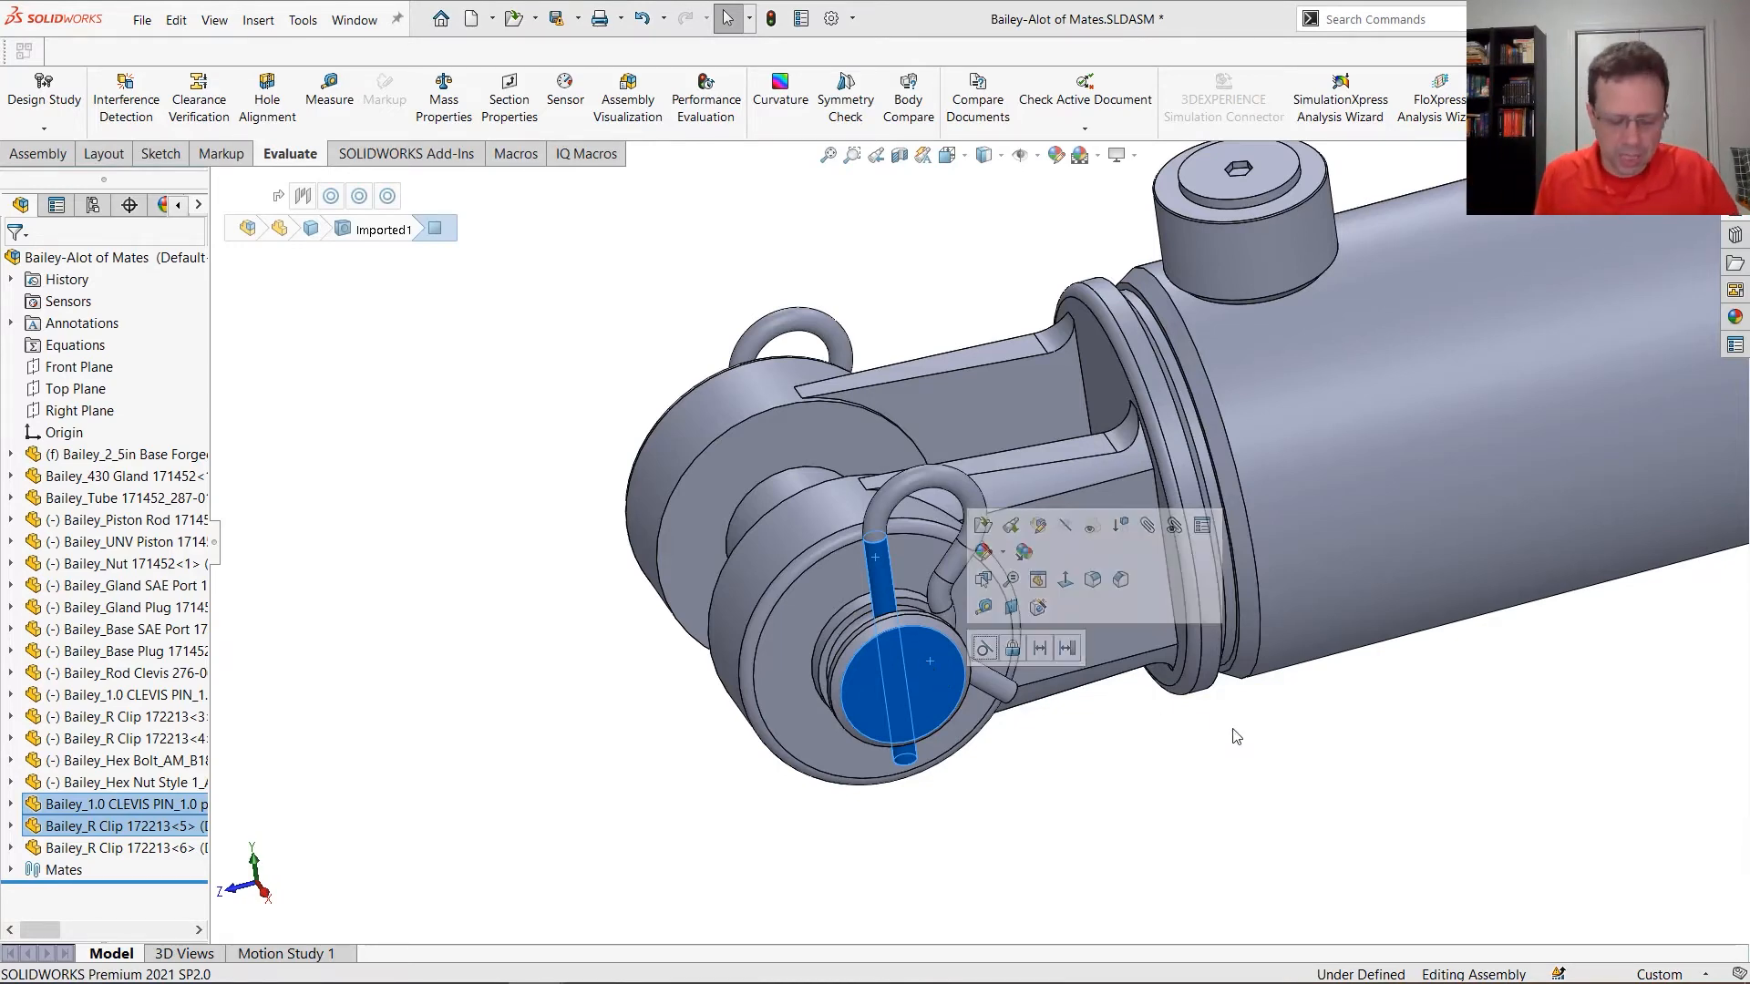
key(f)
click(1266, 742)
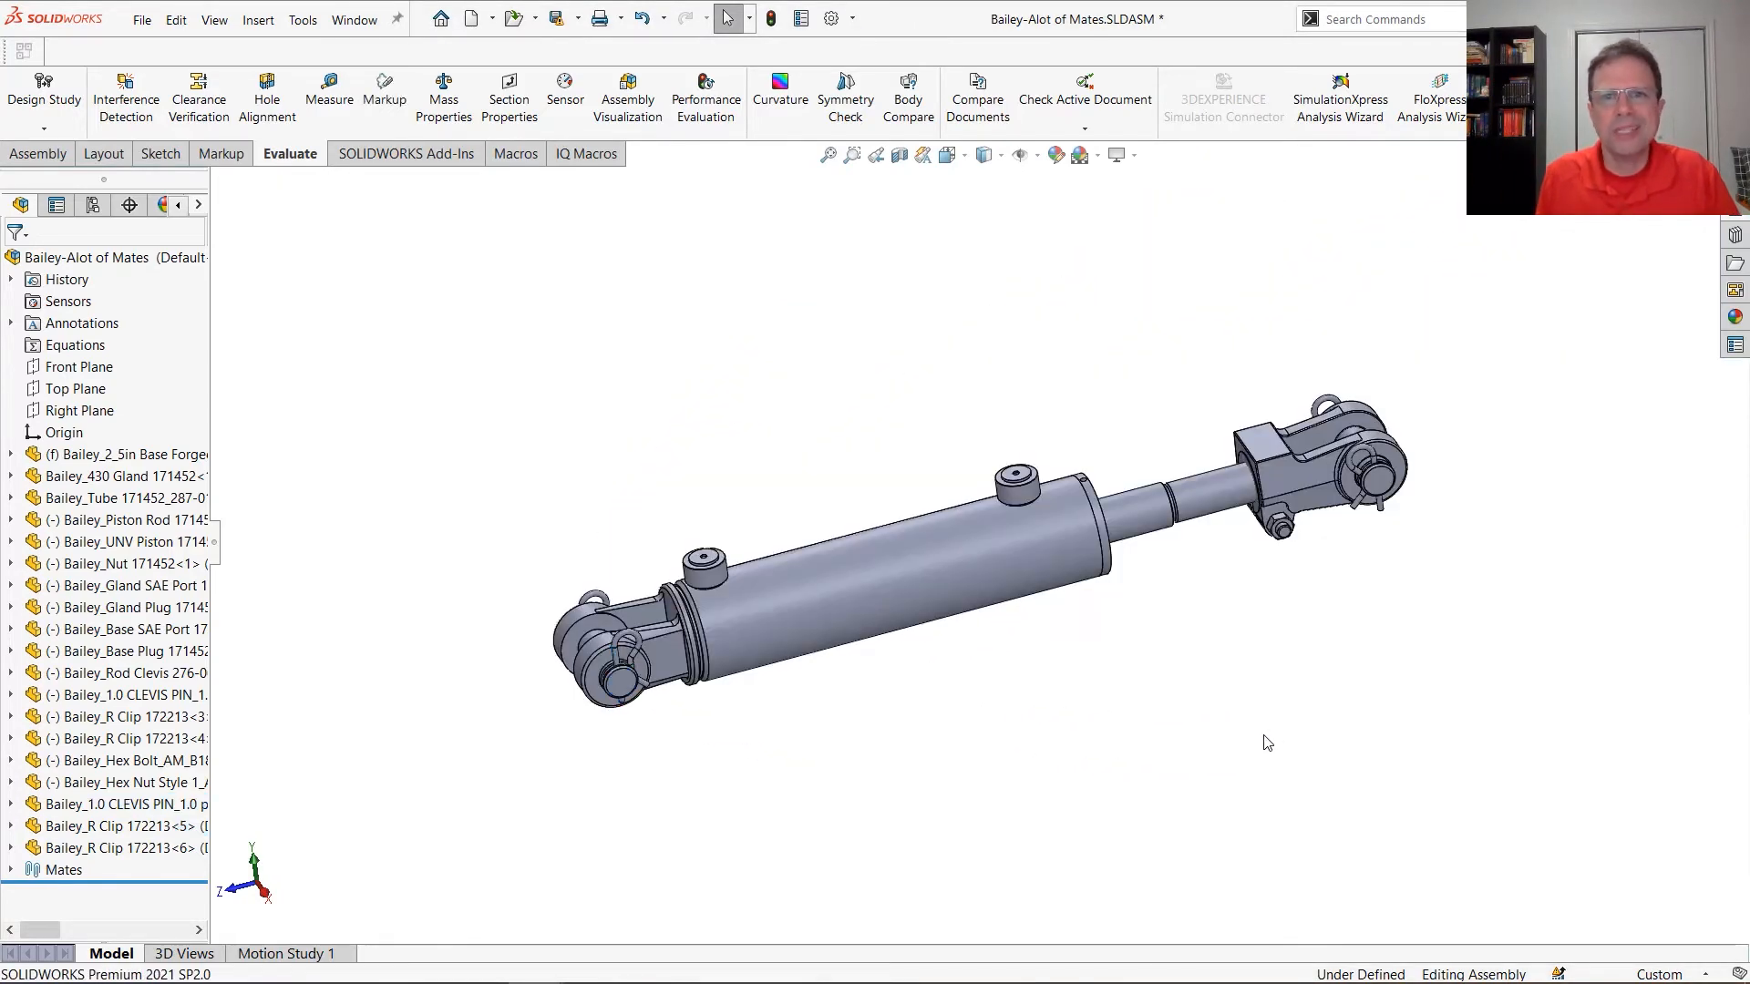
Extend the rod clevis away from the tube, and save the piston rod, rod clevis and its pin, clips, bolt and nut as a new selection set
drag(1288, 486, 1447, 438)
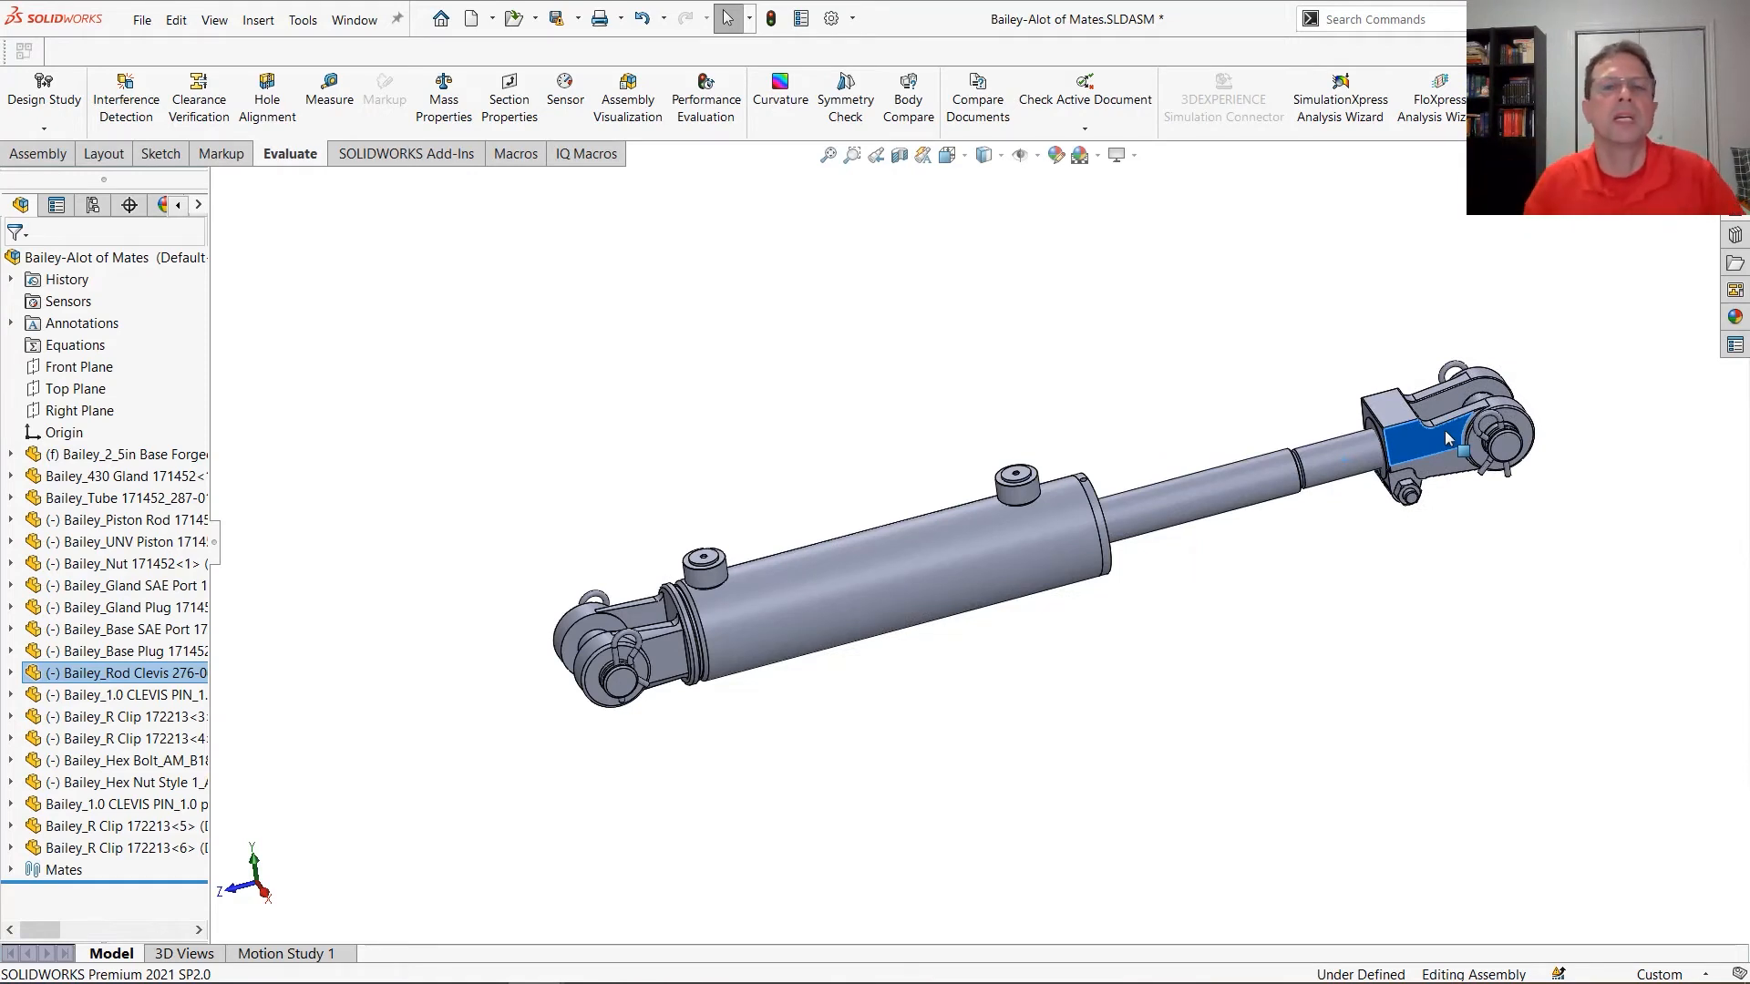
click(1460, 244)
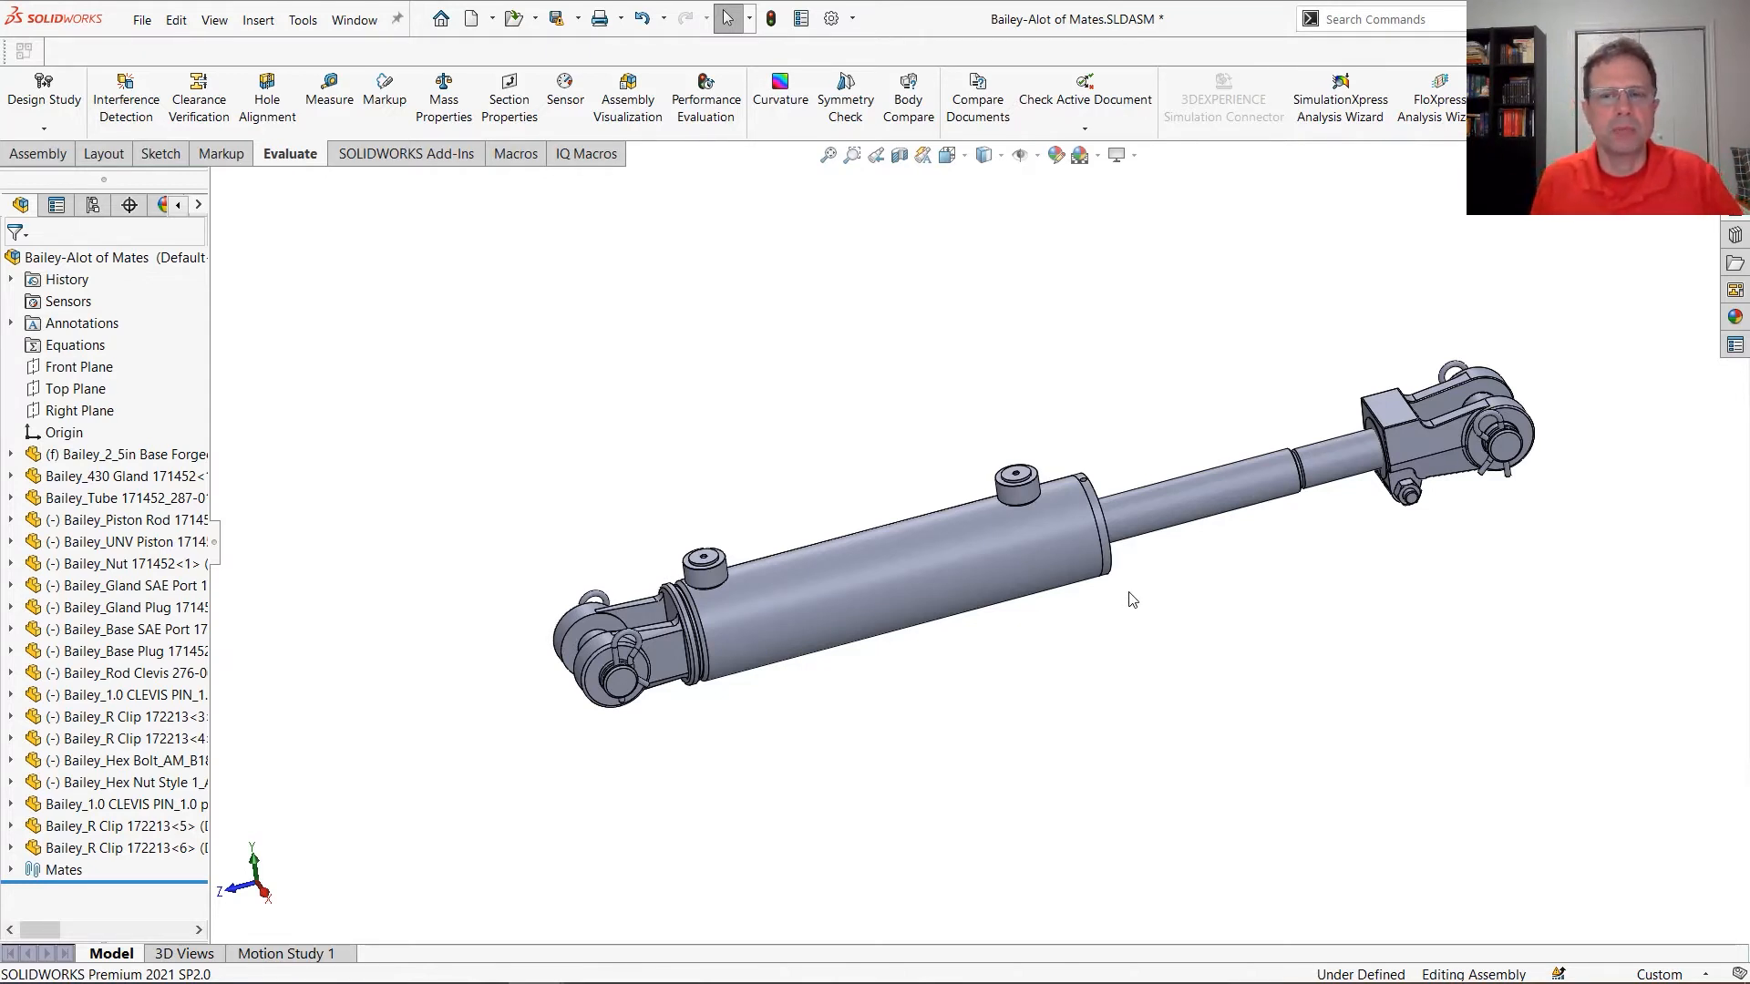
drag(1585, 620, 1227, 285)
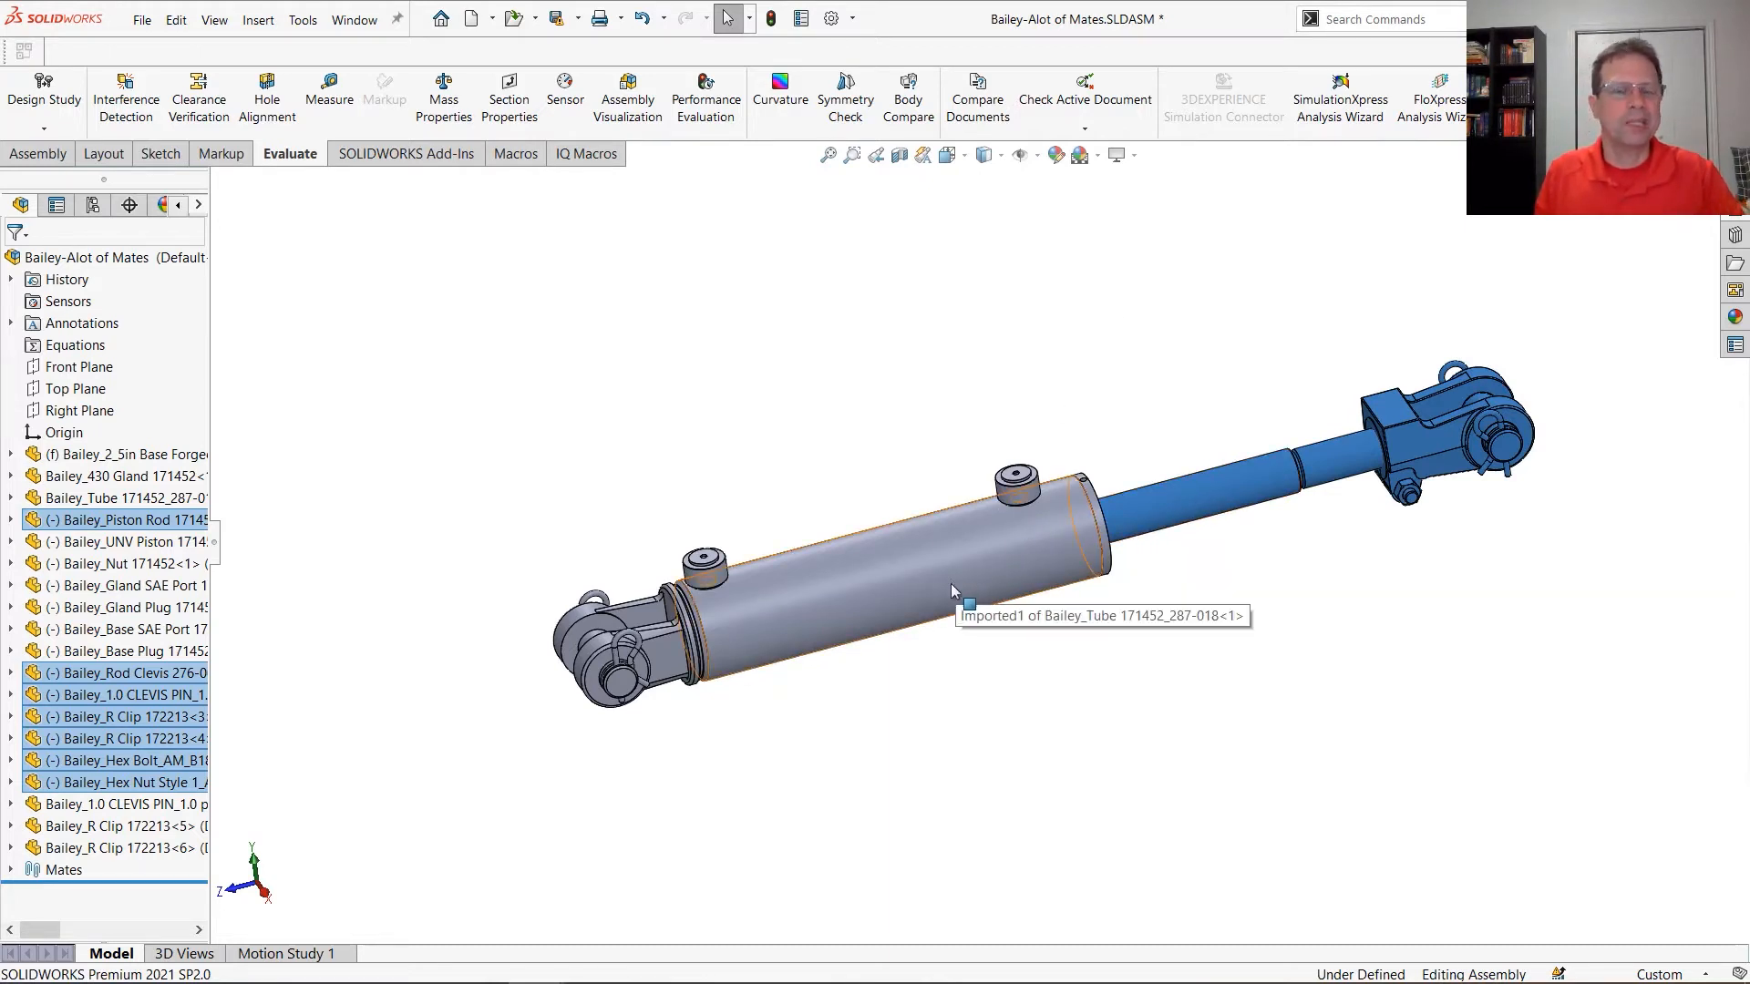
right_click(1113, 239)
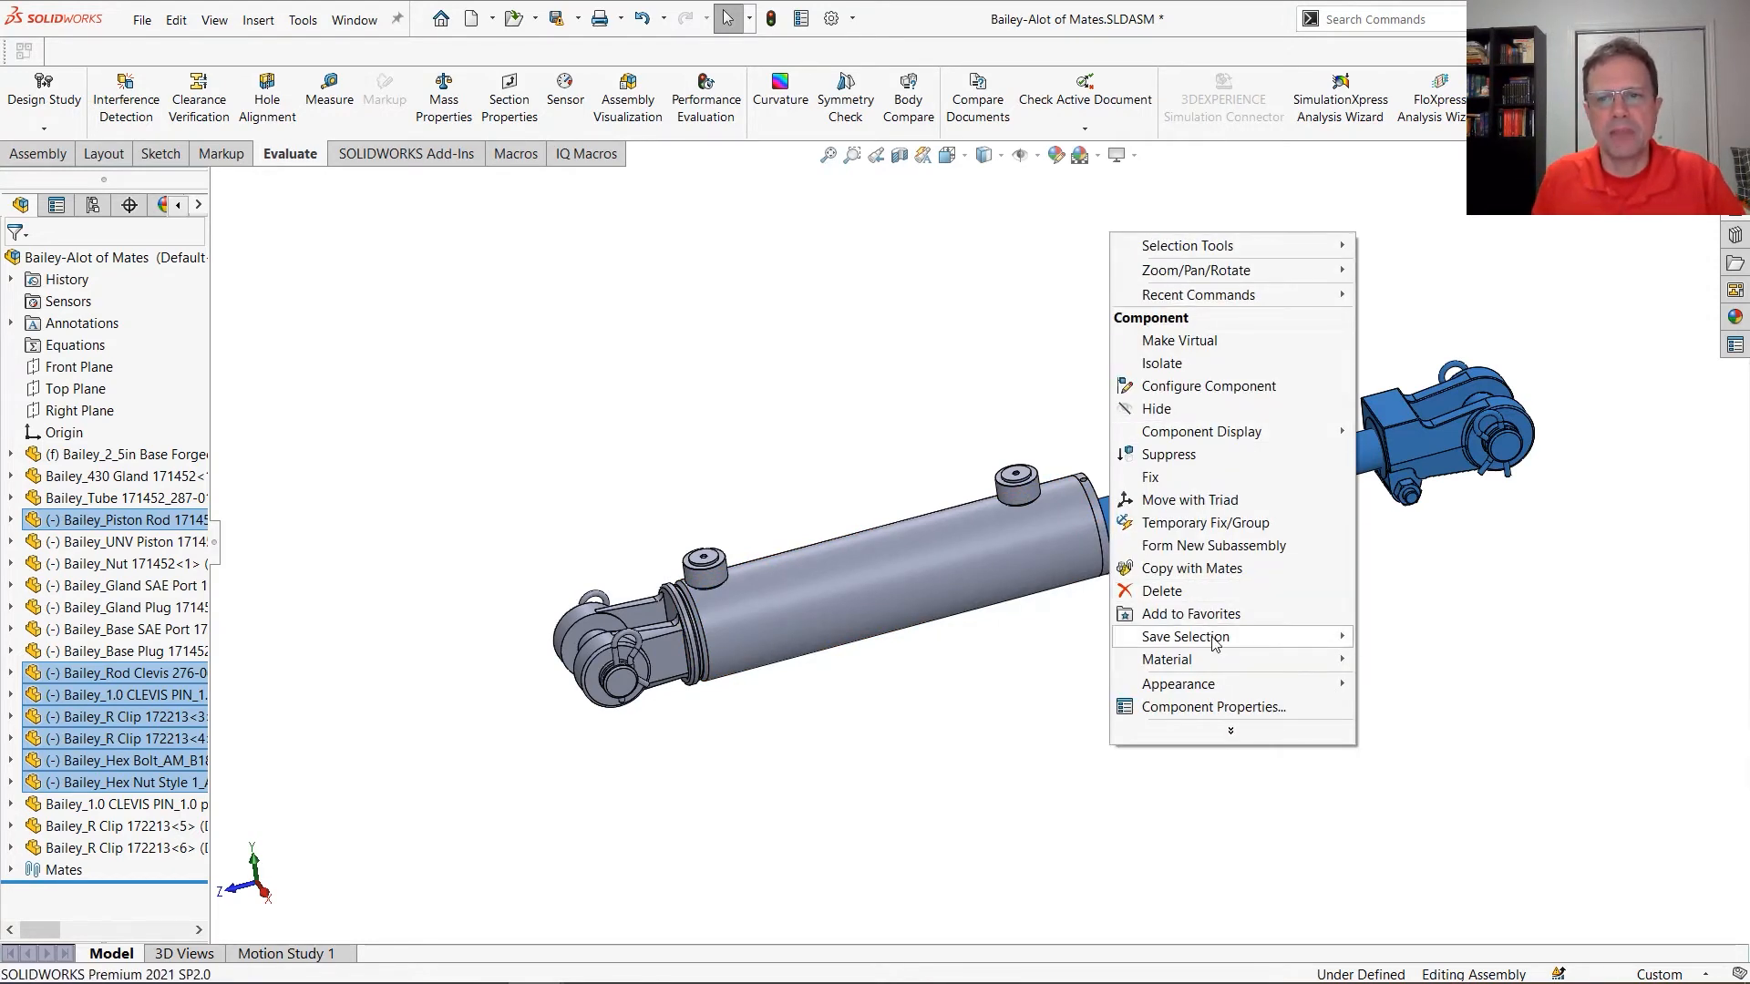
mouse_move(1214, 641)
click(1426, 638)
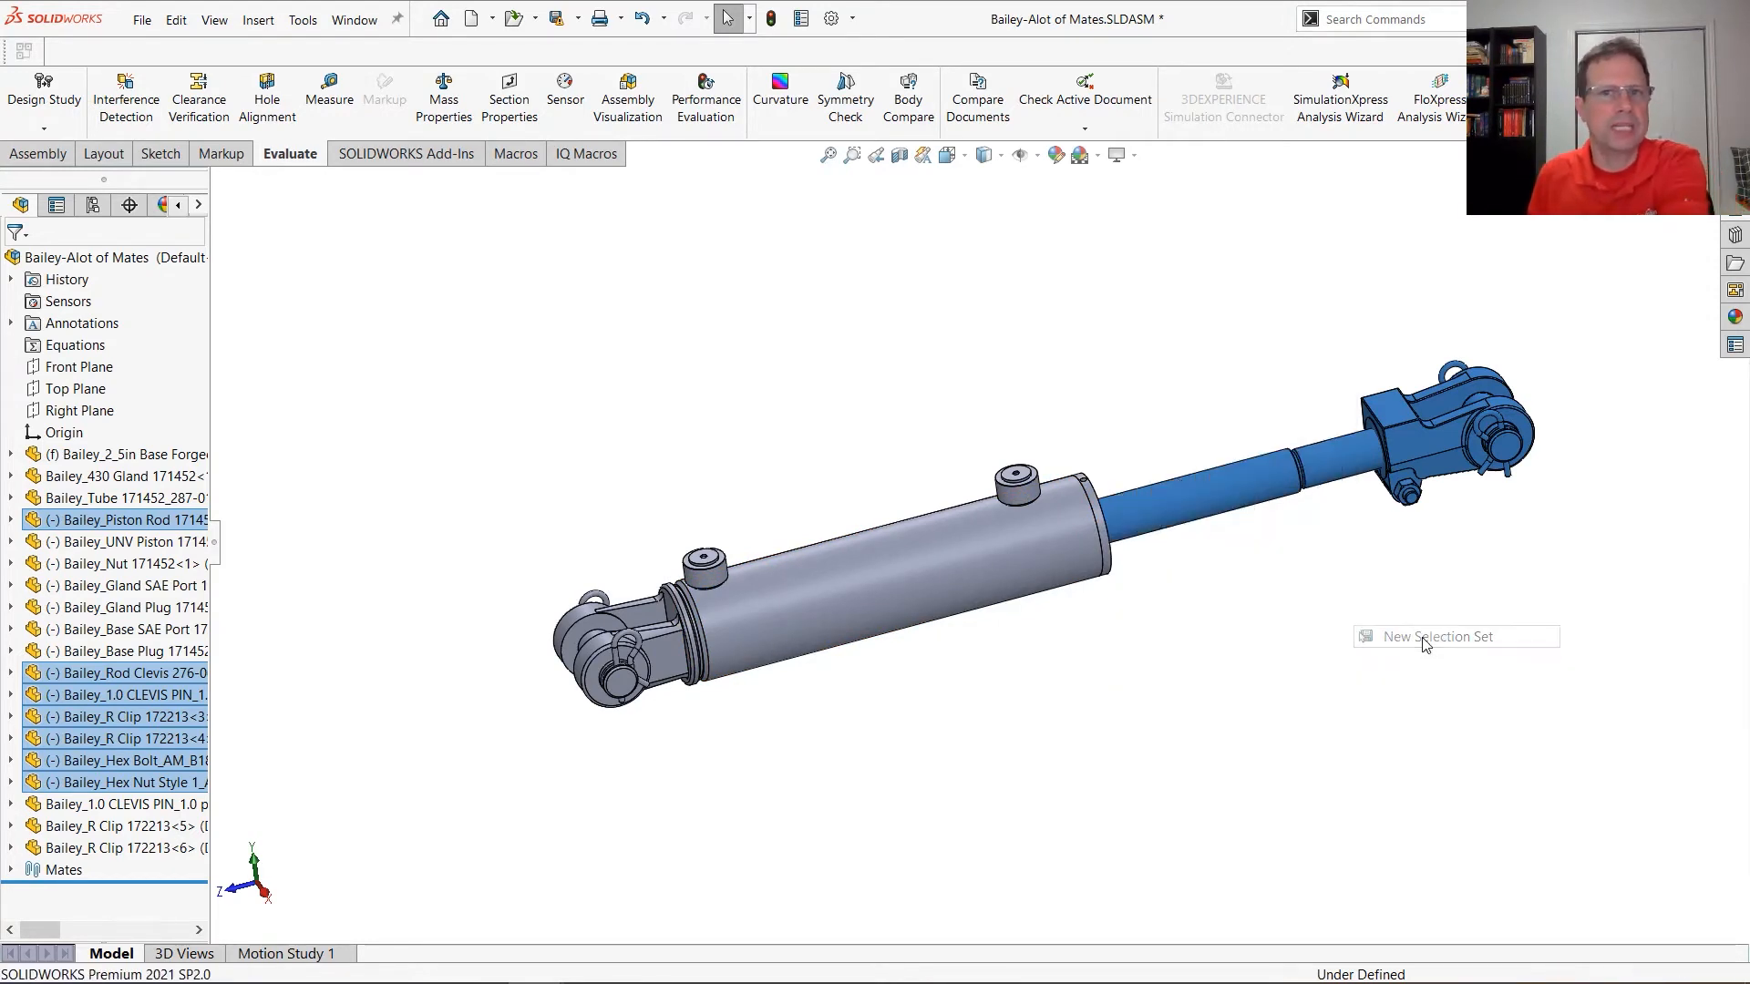
Section the cylinder subassembly lengthwise along the Right Plane to expose the piston and rod inside the tube
click(899, 156)
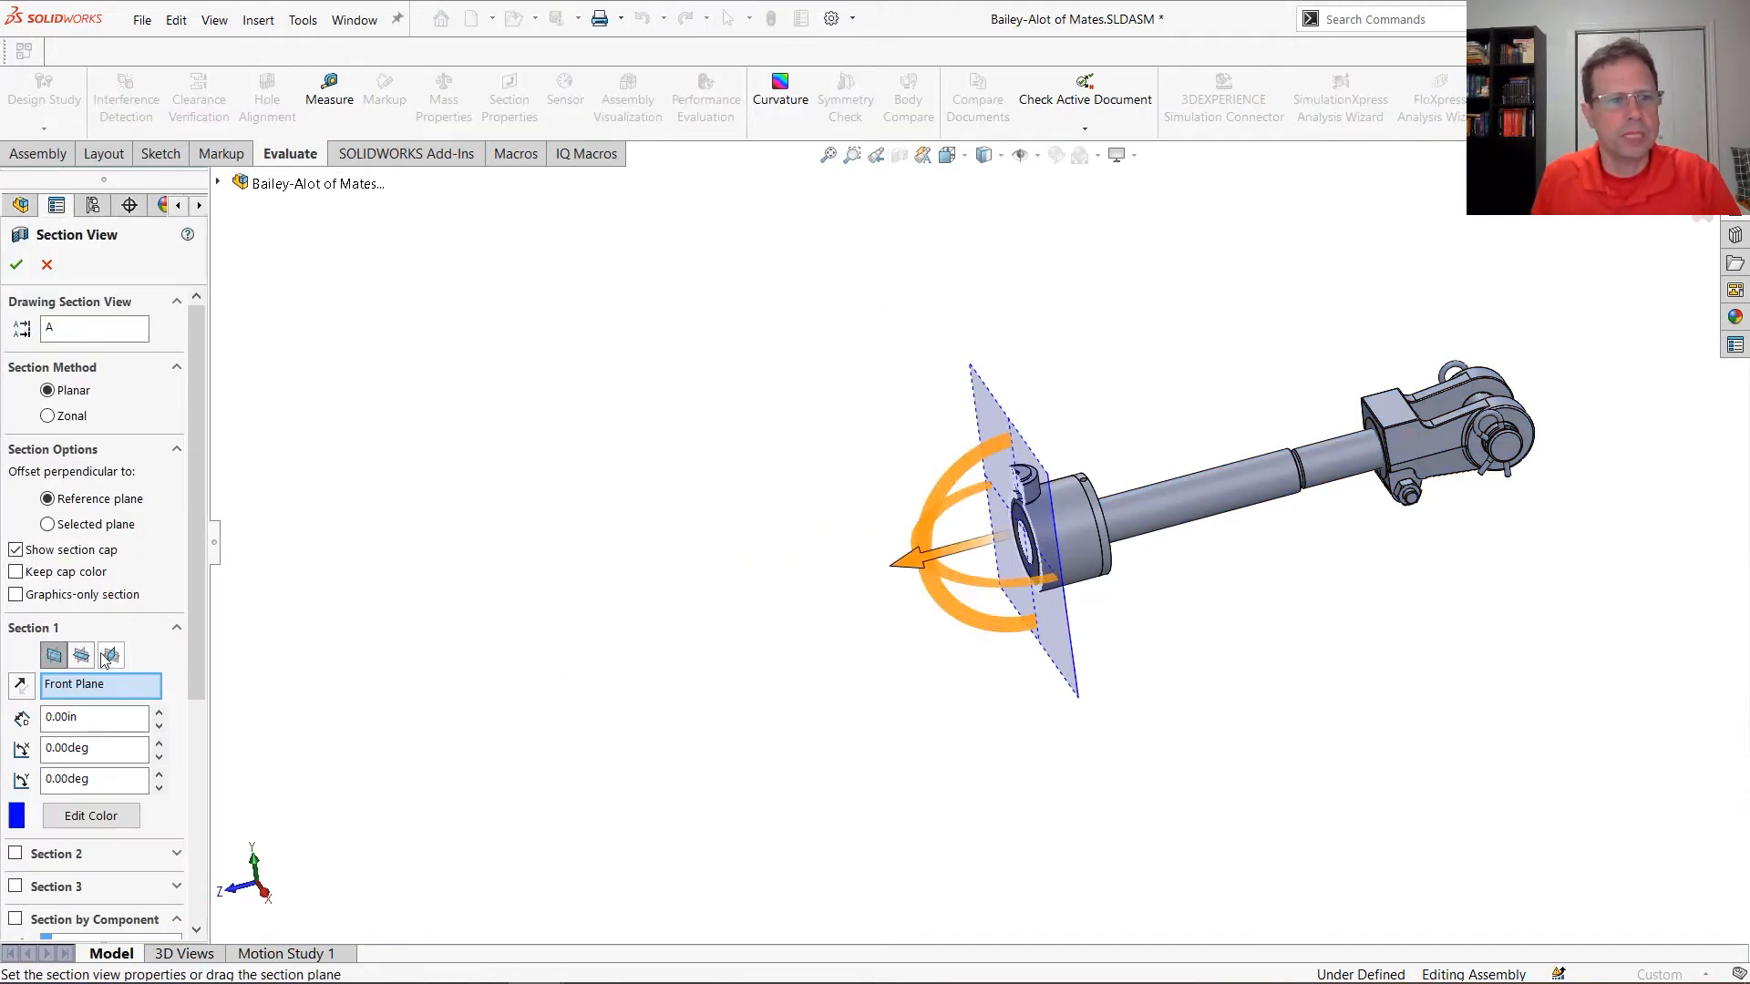
click(109, 655)
click(16, 264)
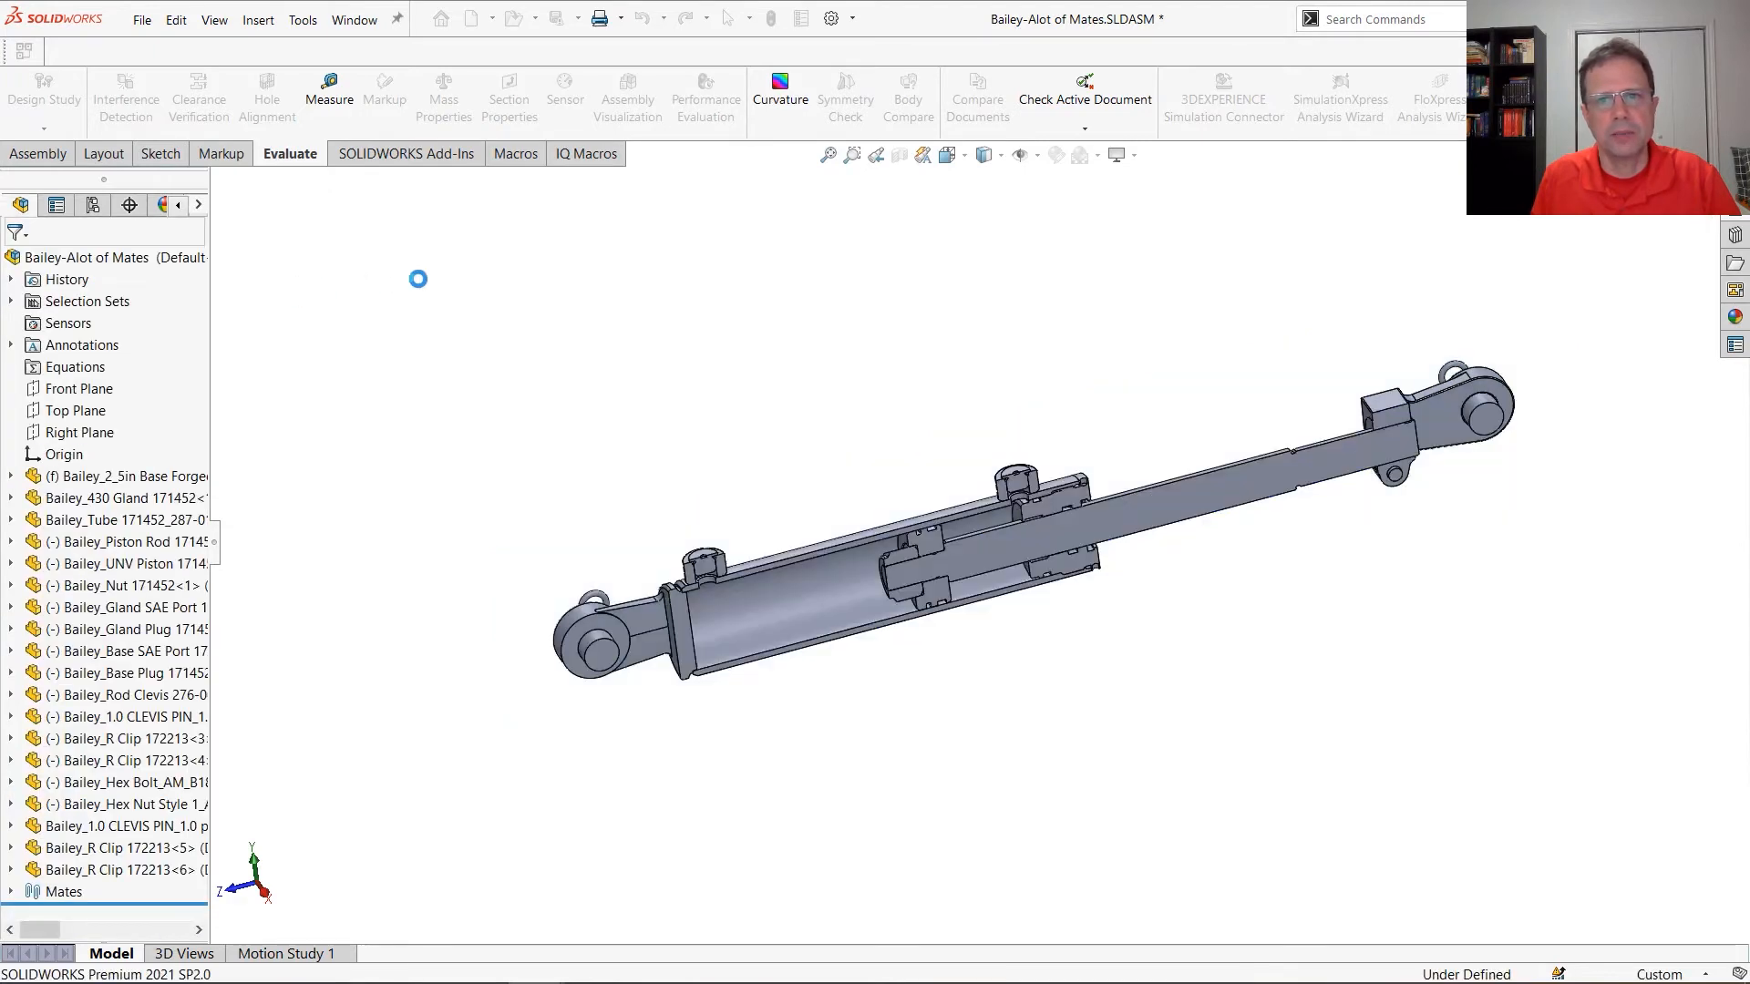
Form a new subassembly from the components in Selection-Set1 plus the UNV piston and the nut at the rod's inner end
click(11, 301)
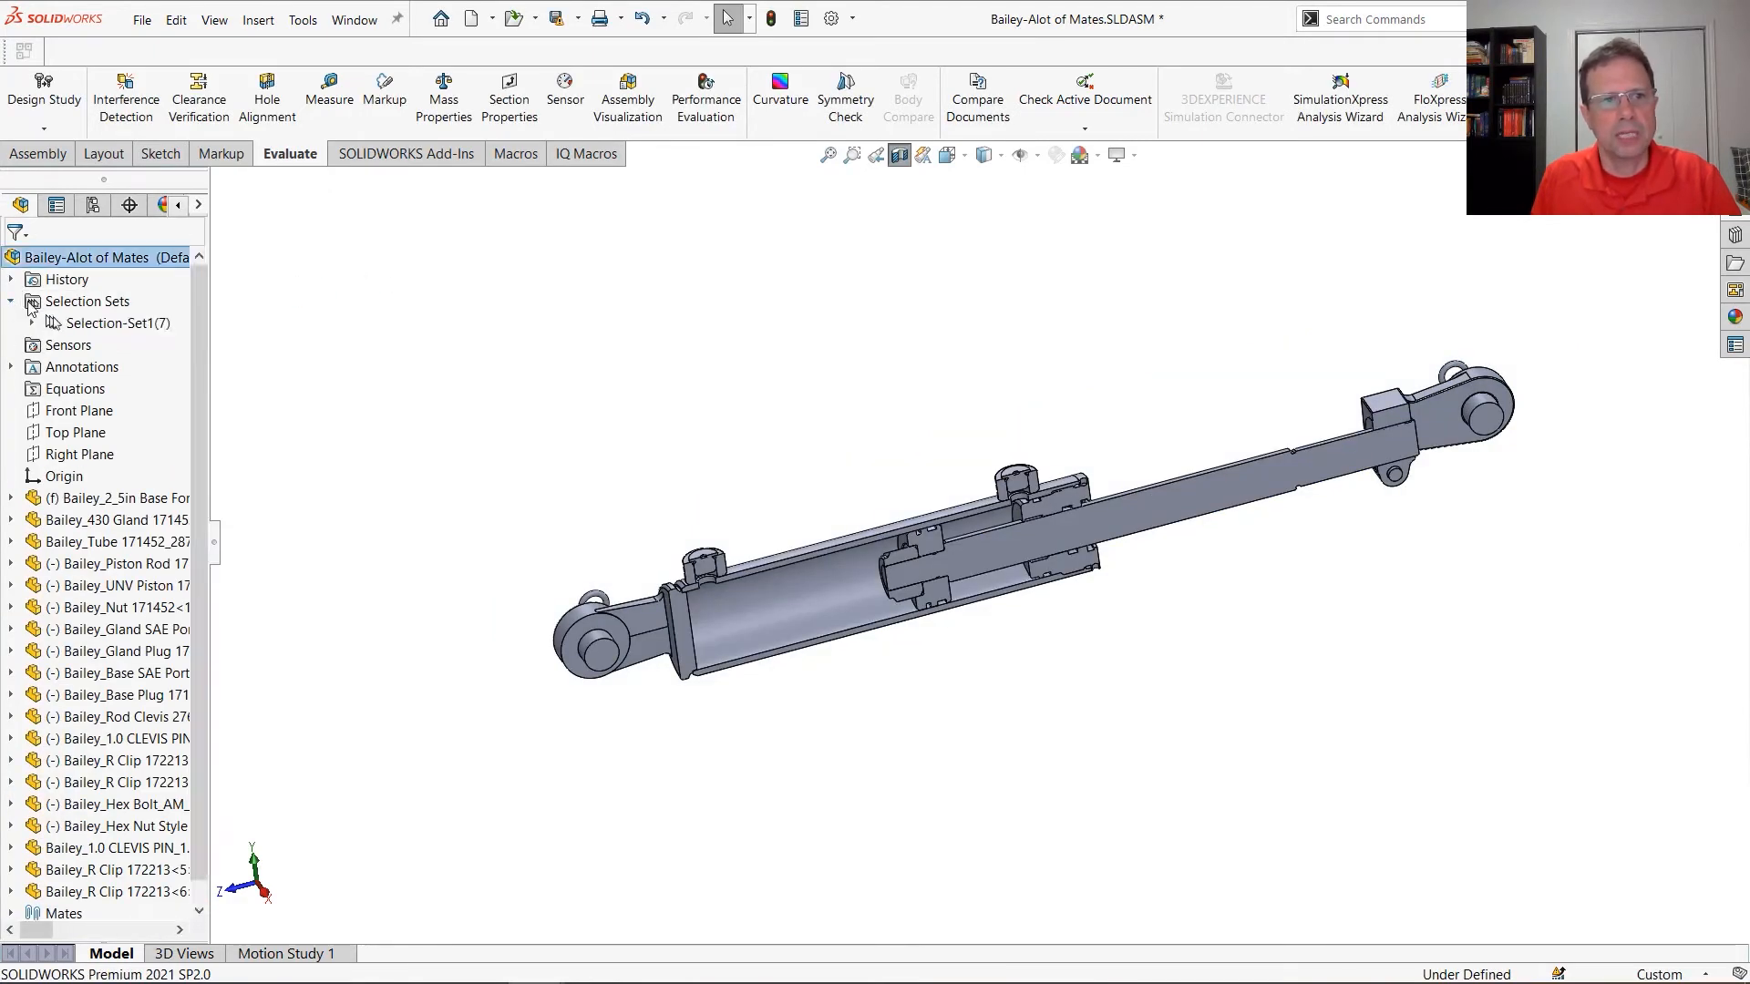
click(109, 325)
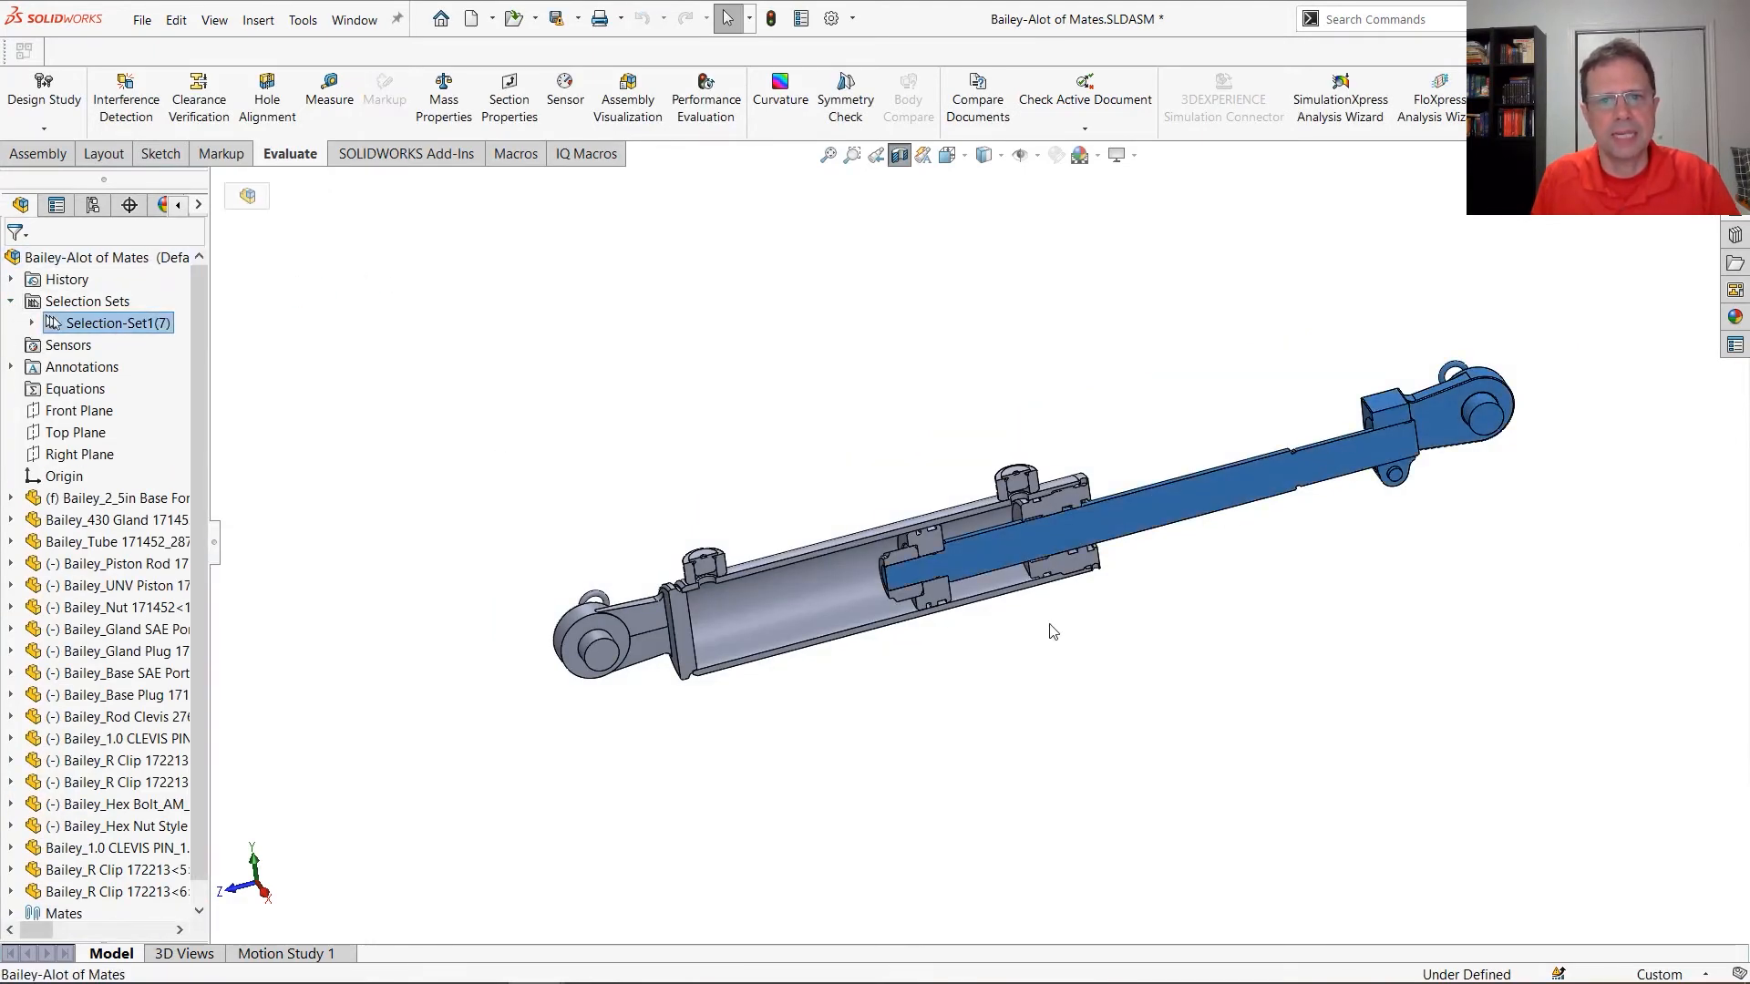
scroll(1003, 611, down, 2)
scroll(873, 535, down, 2)
ctrl+click(817, 386)
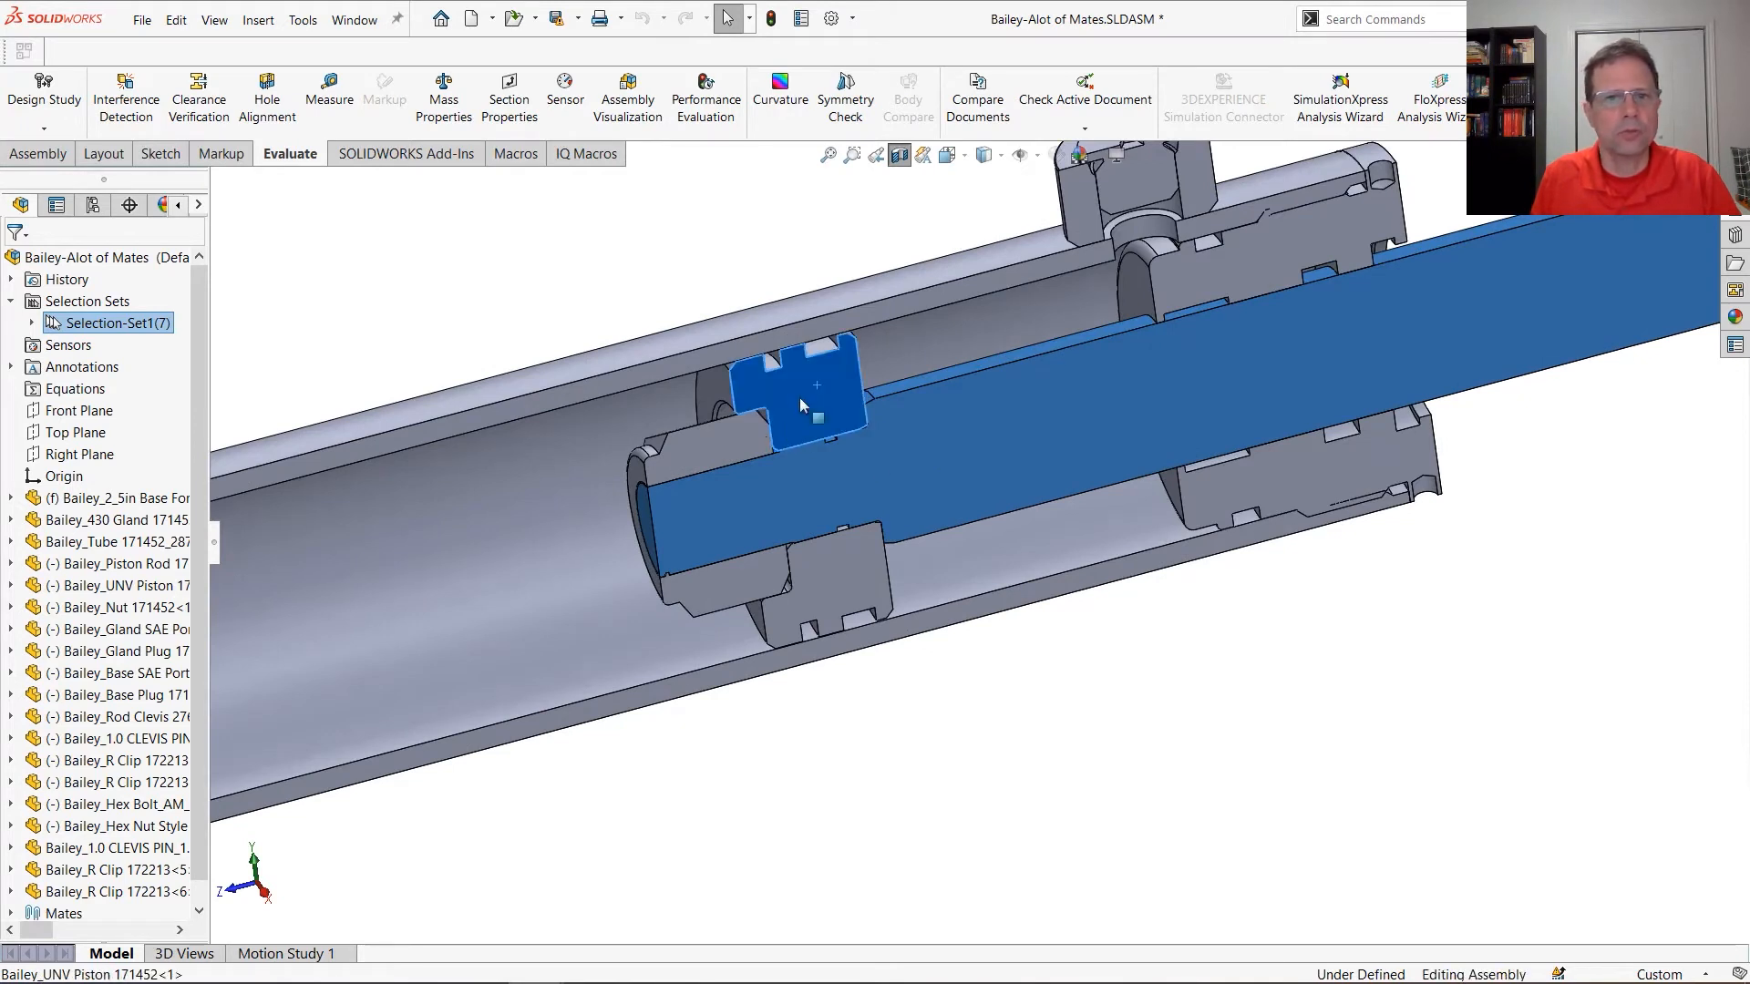
ctrl+click(735, 441)
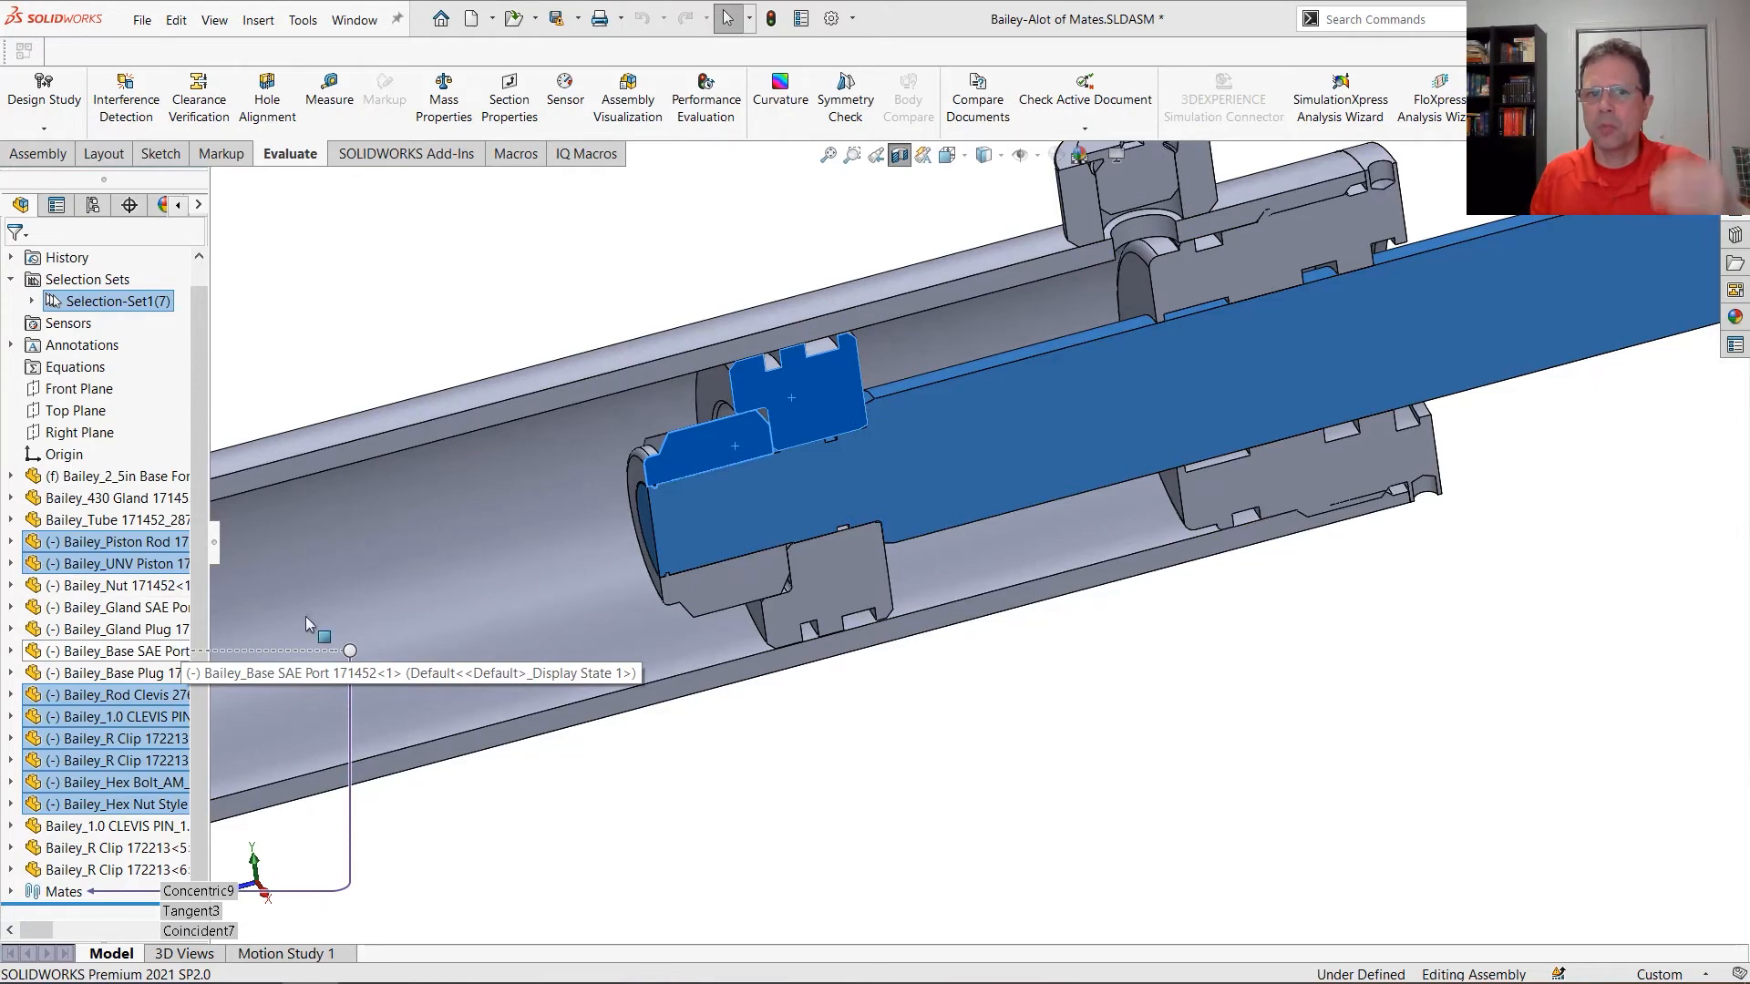
ctrl+click(714, 388)
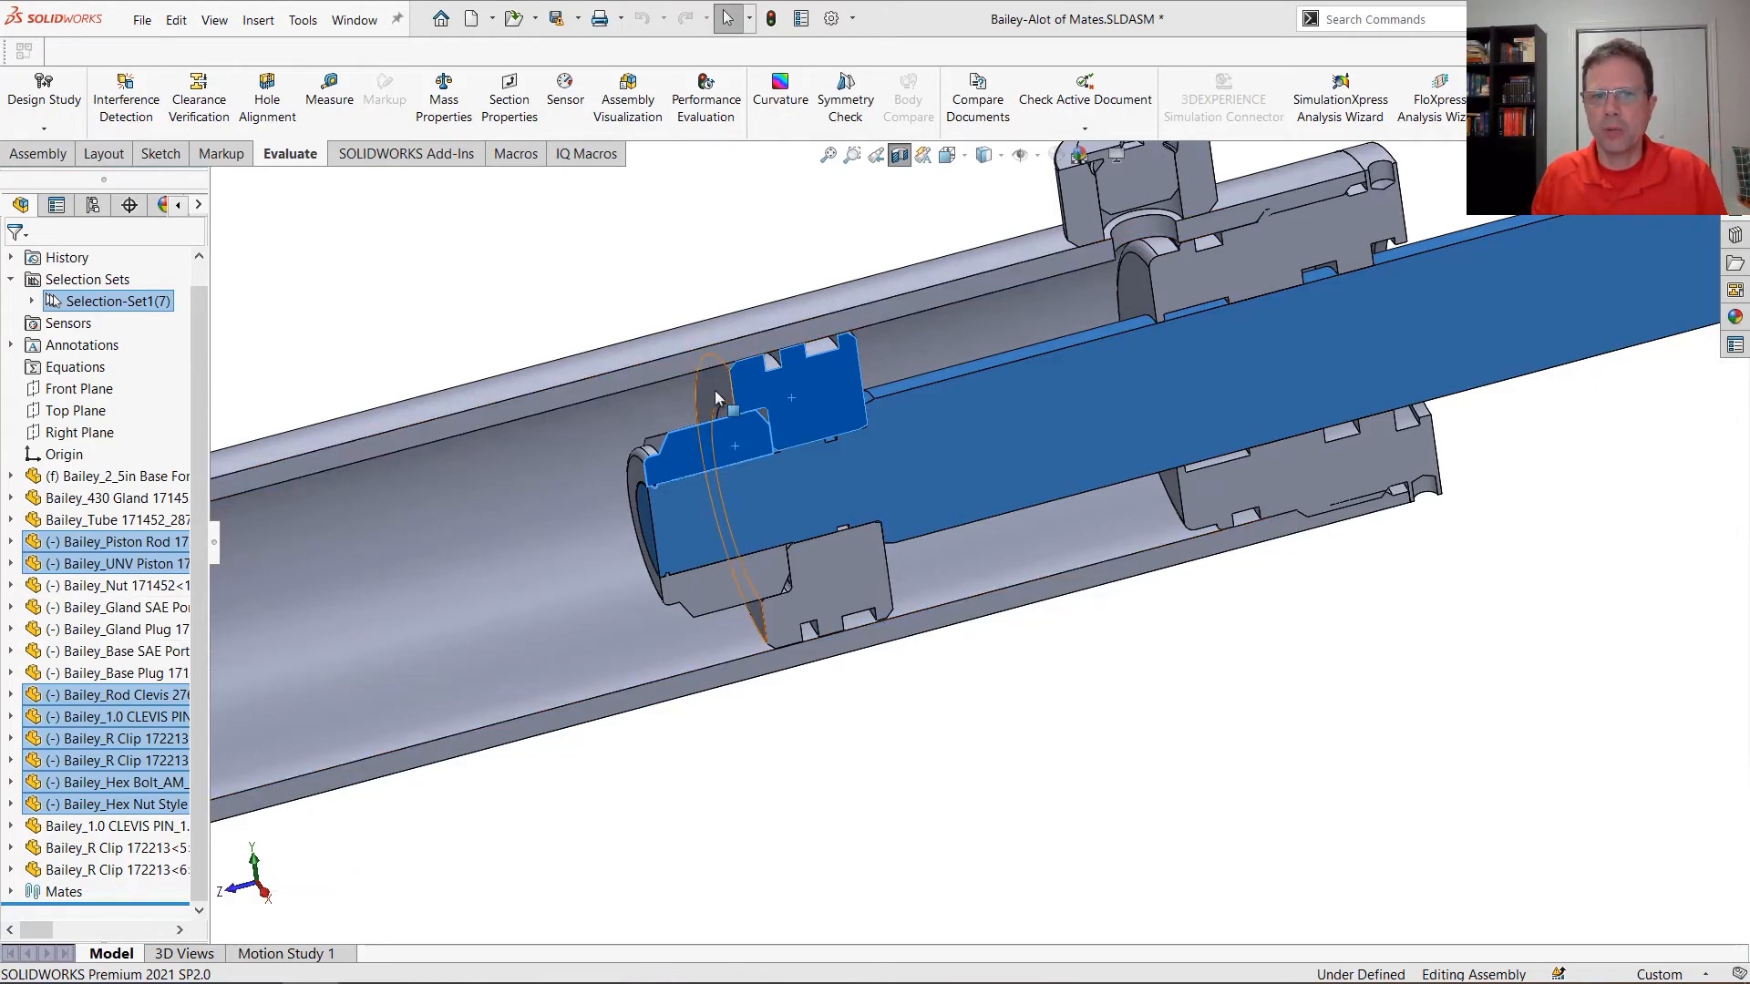
ctrl+click(639, 482)
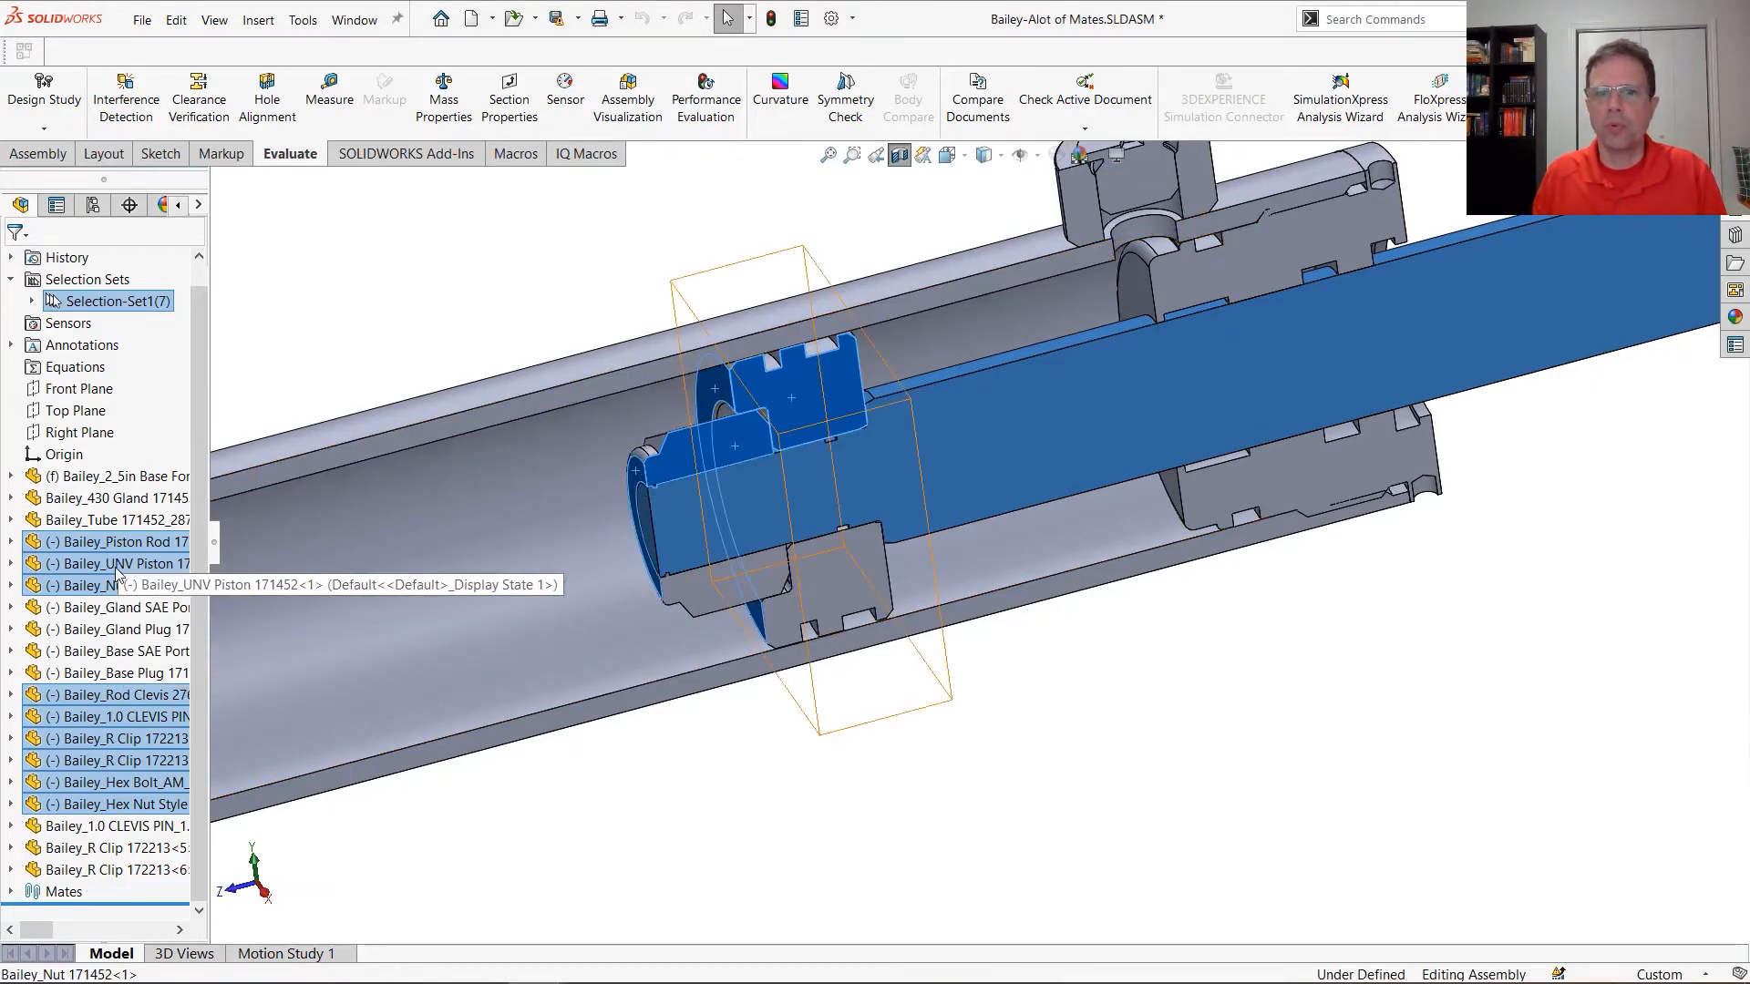
right_click(315, 335)
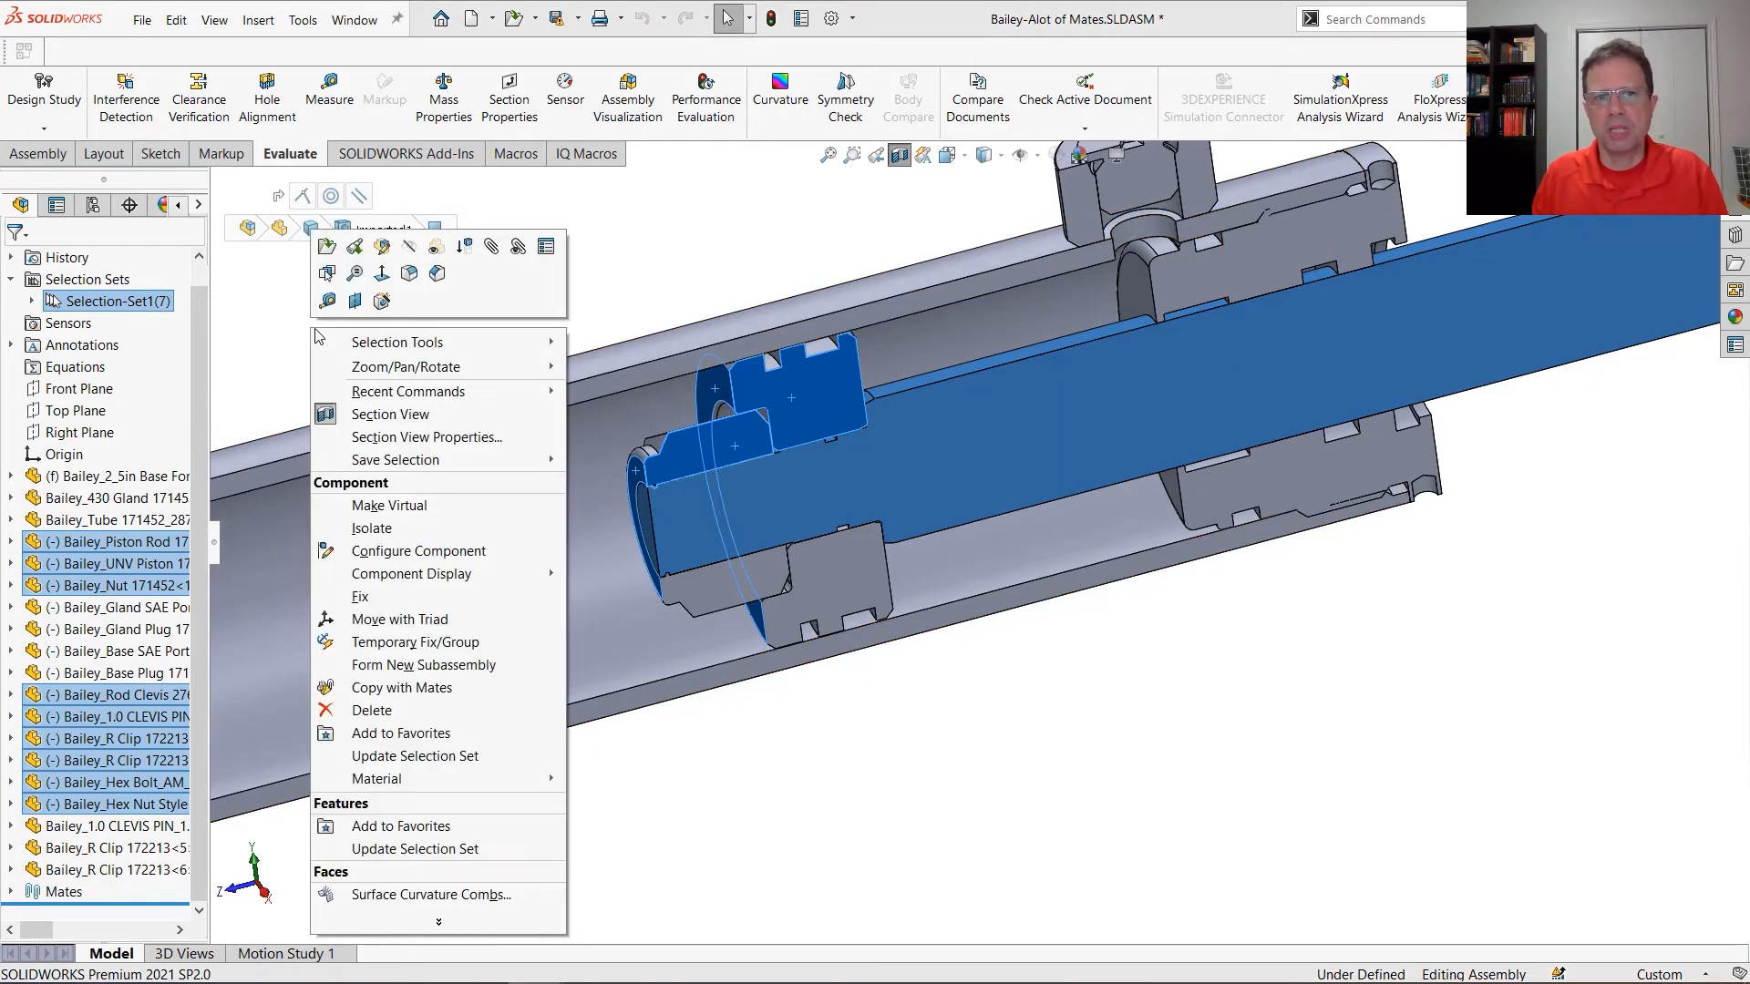
click(465, 665)
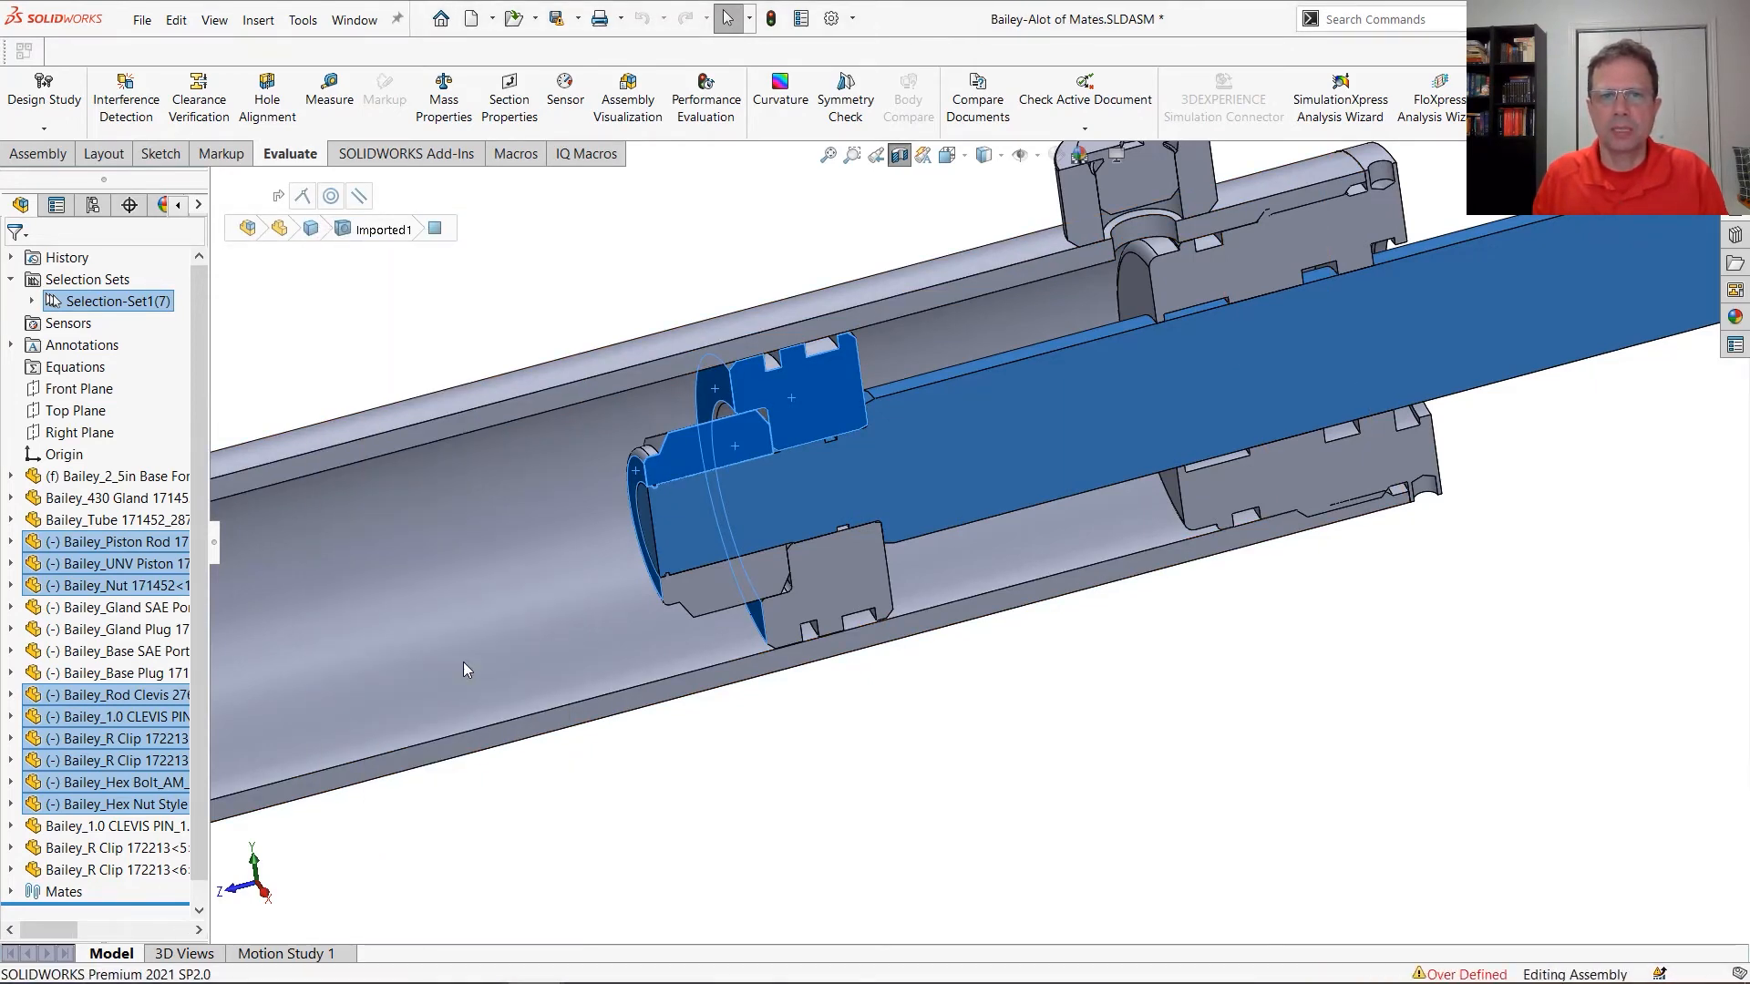
Rename the new rod-side subassembly as Piston
click(126, 563)
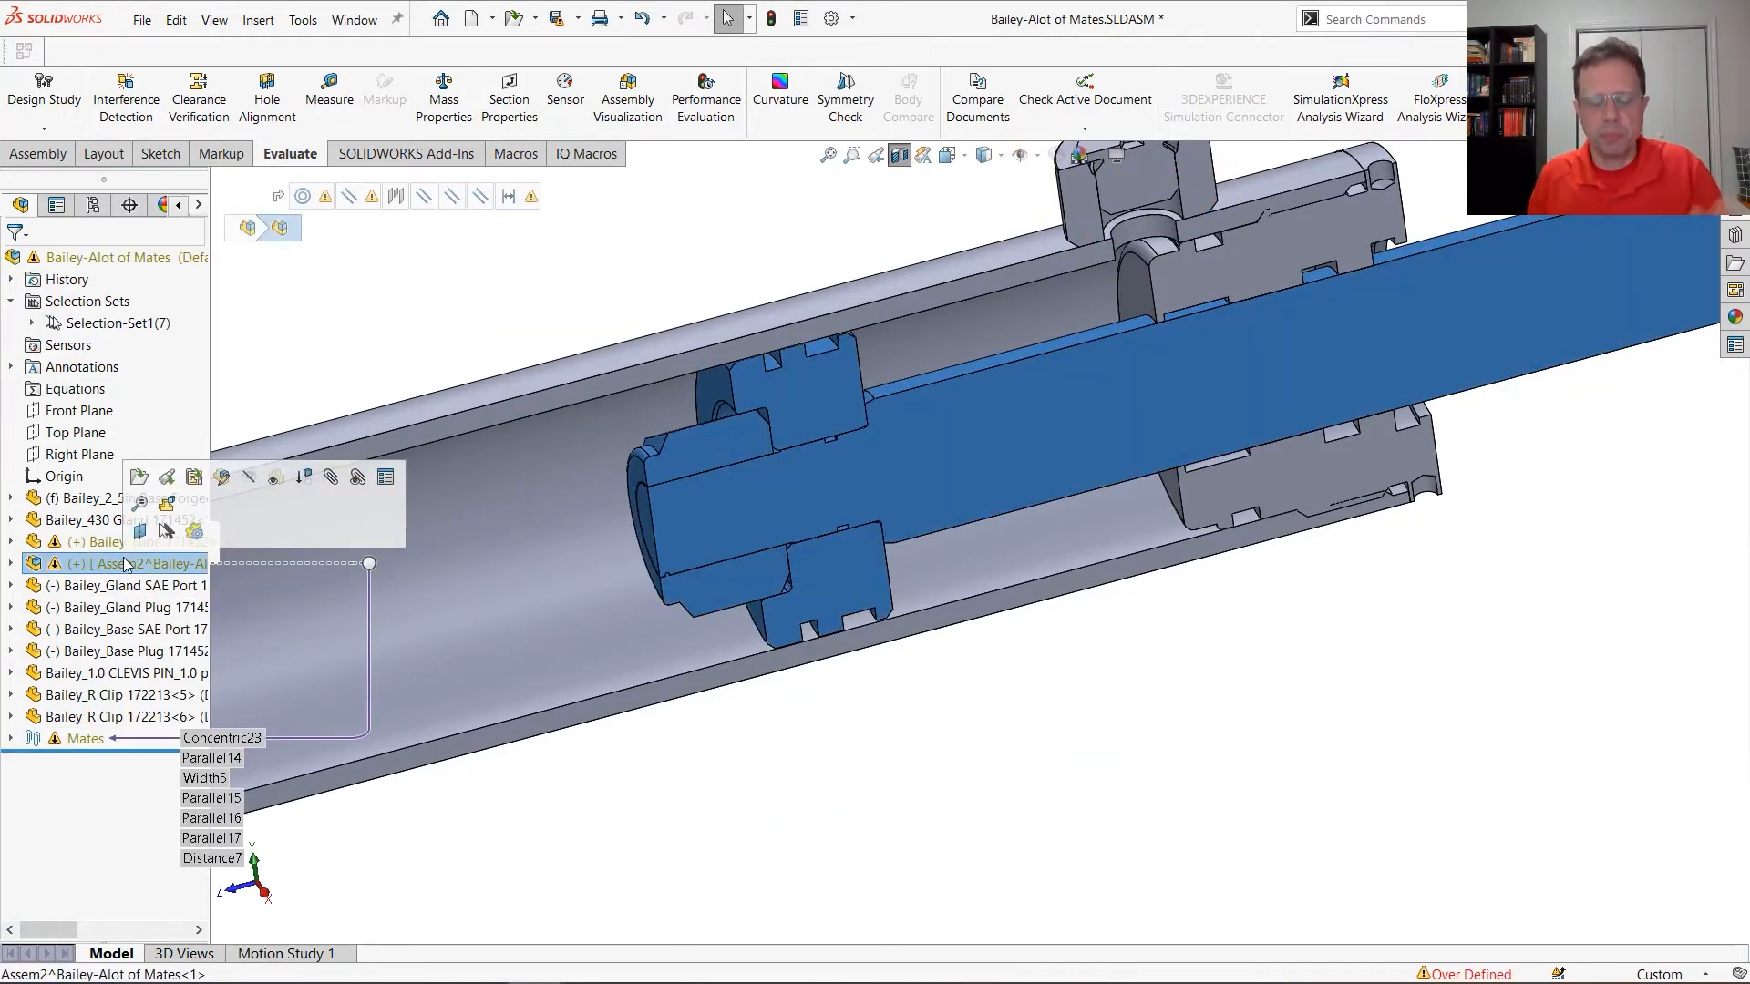
click(126, 563)
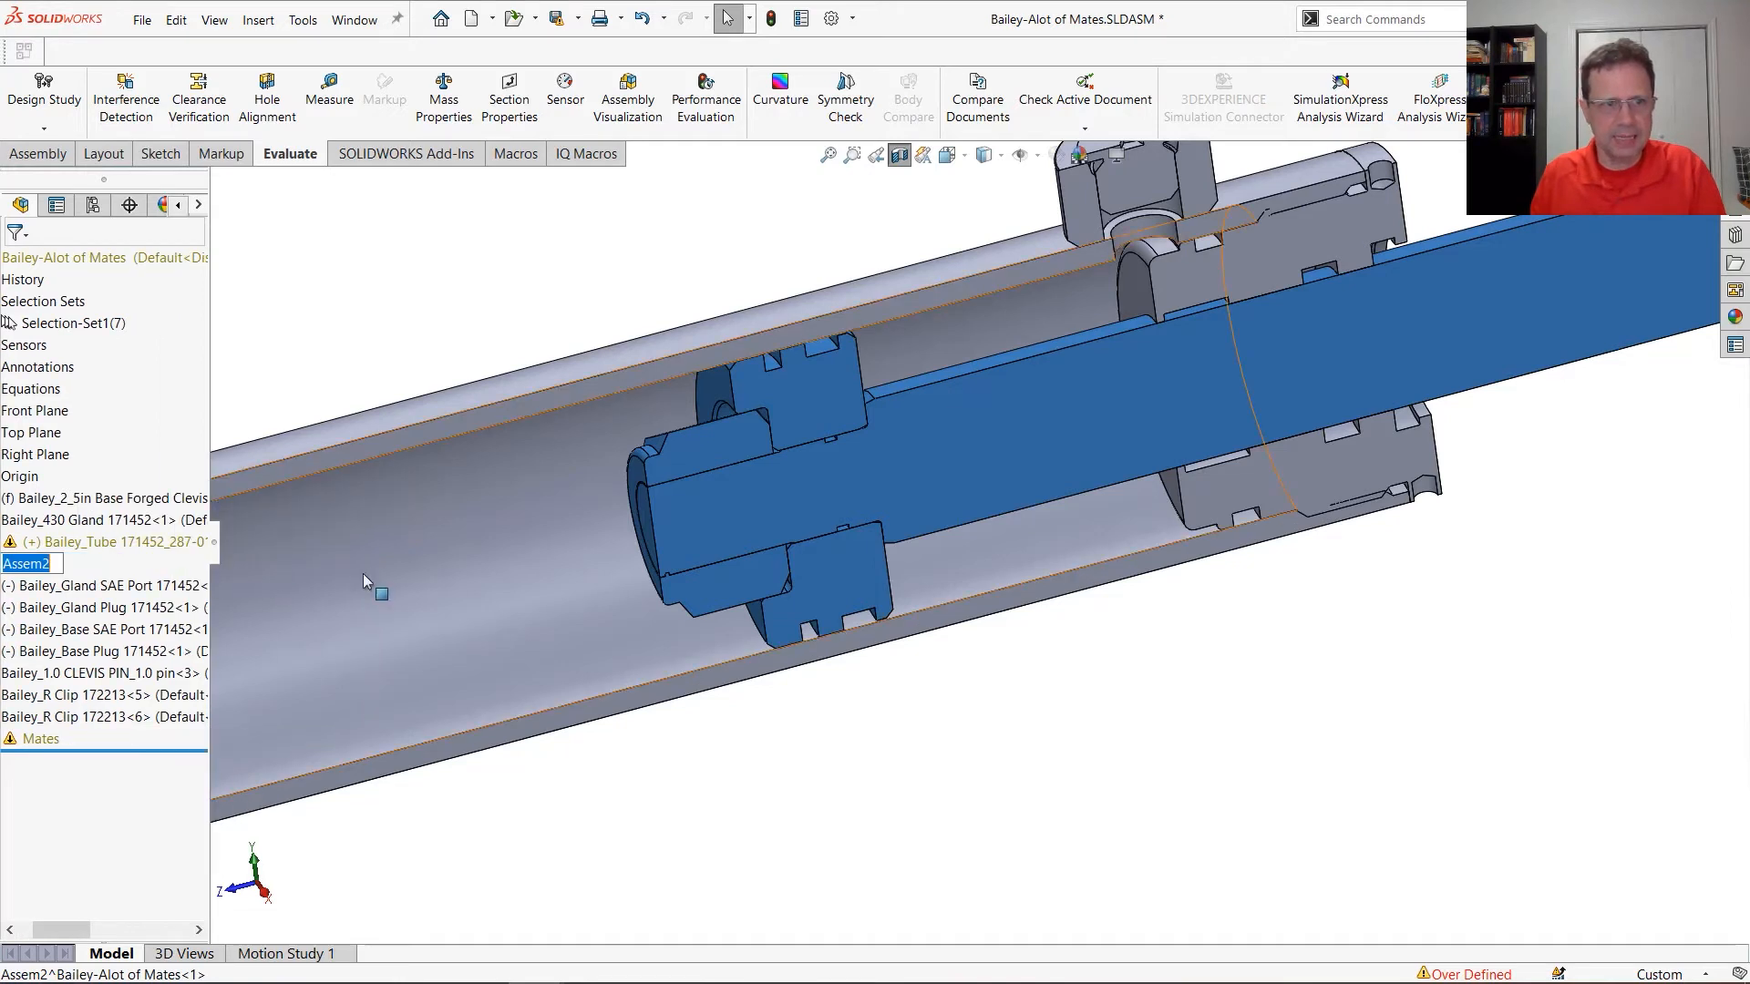
text(Piston)
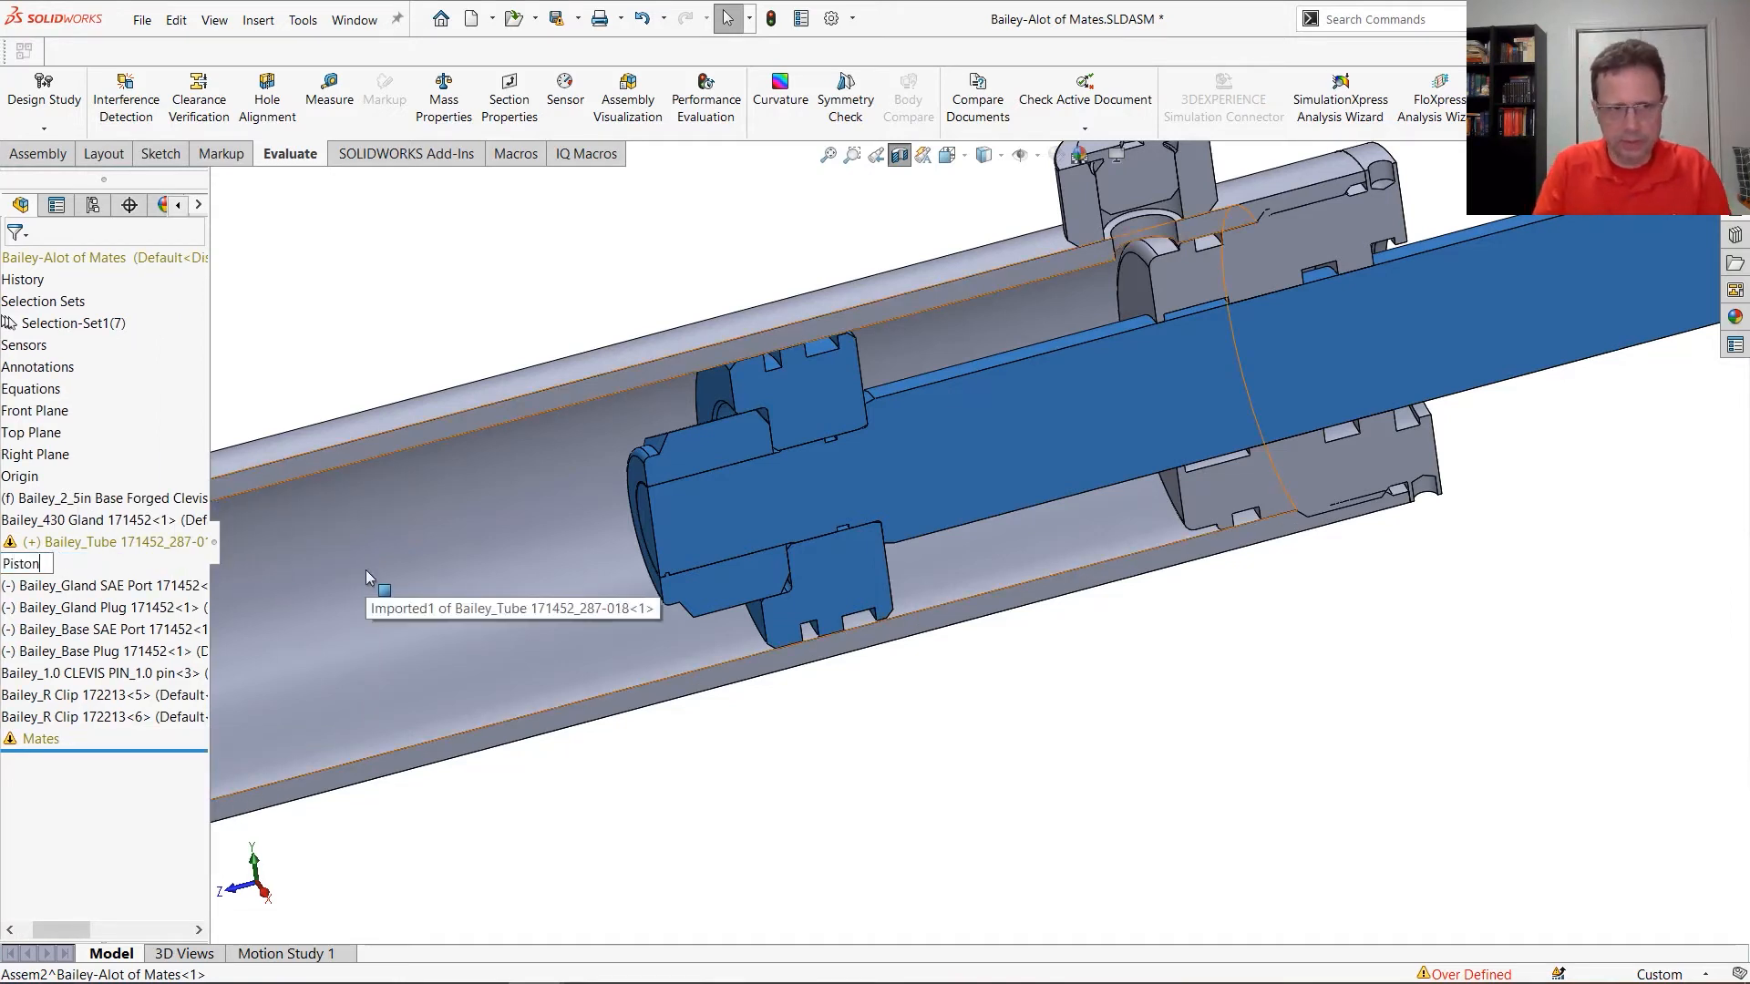
key(Return)
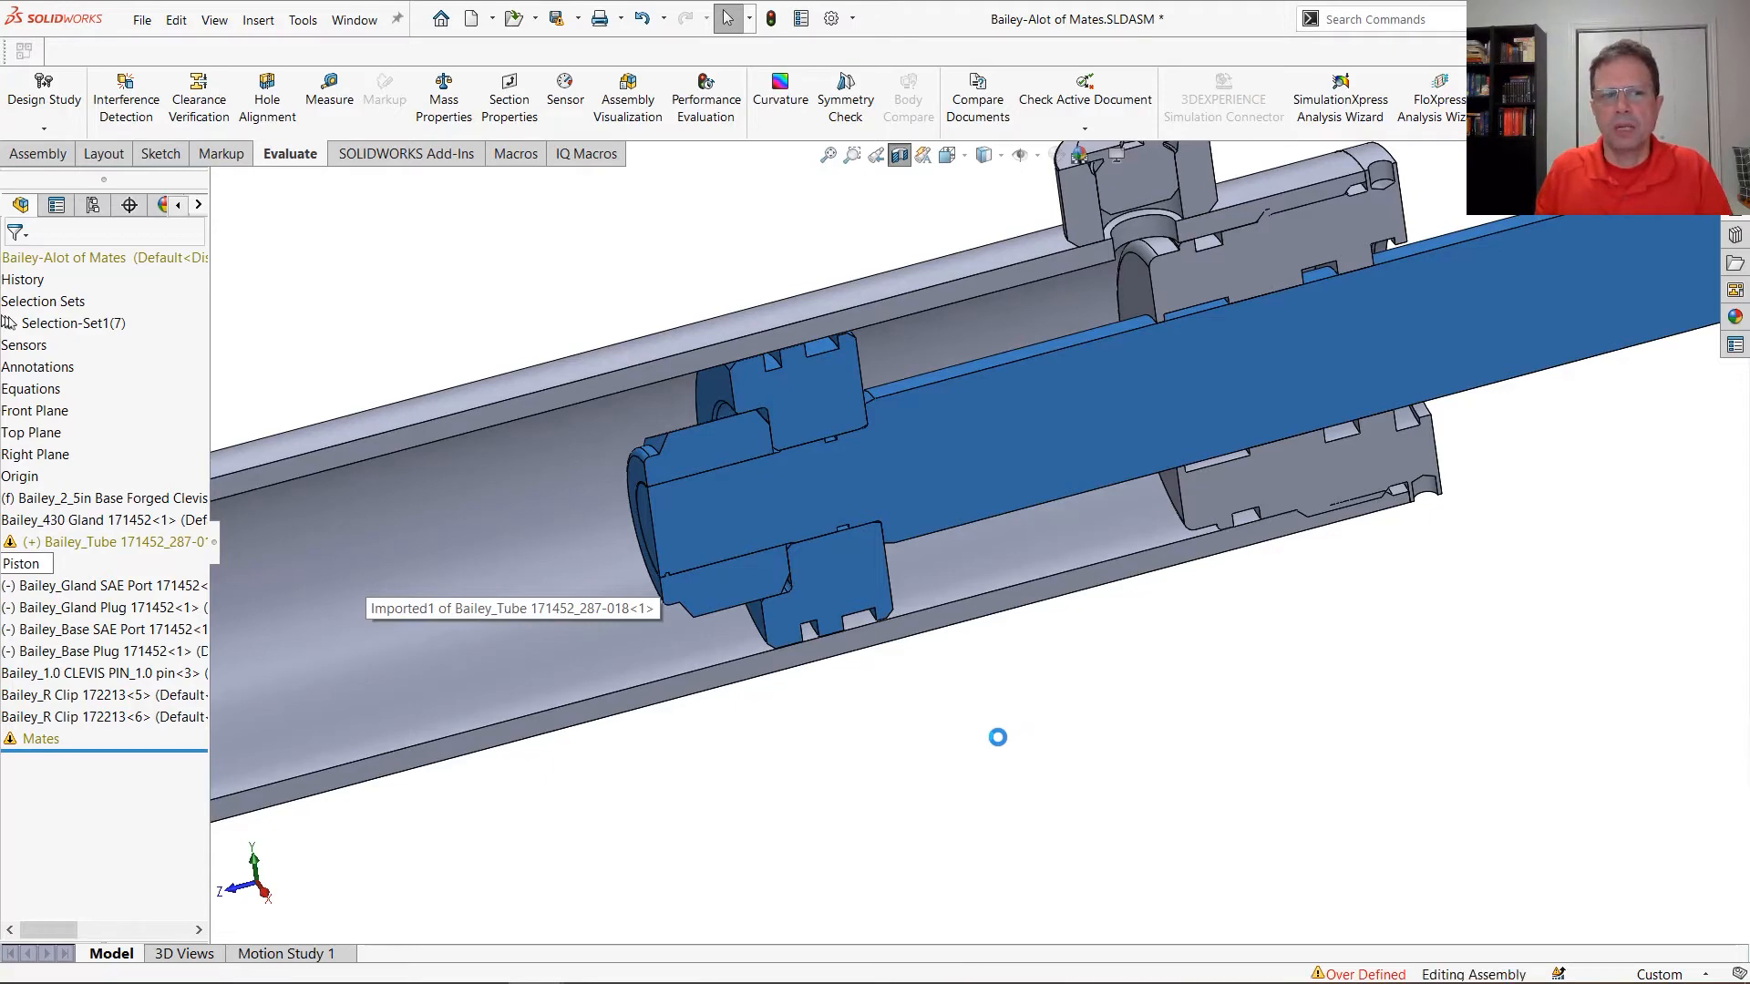
Turn off the section view so the whole cylinder is displayed uncut
click(1002, 746)
key(f)
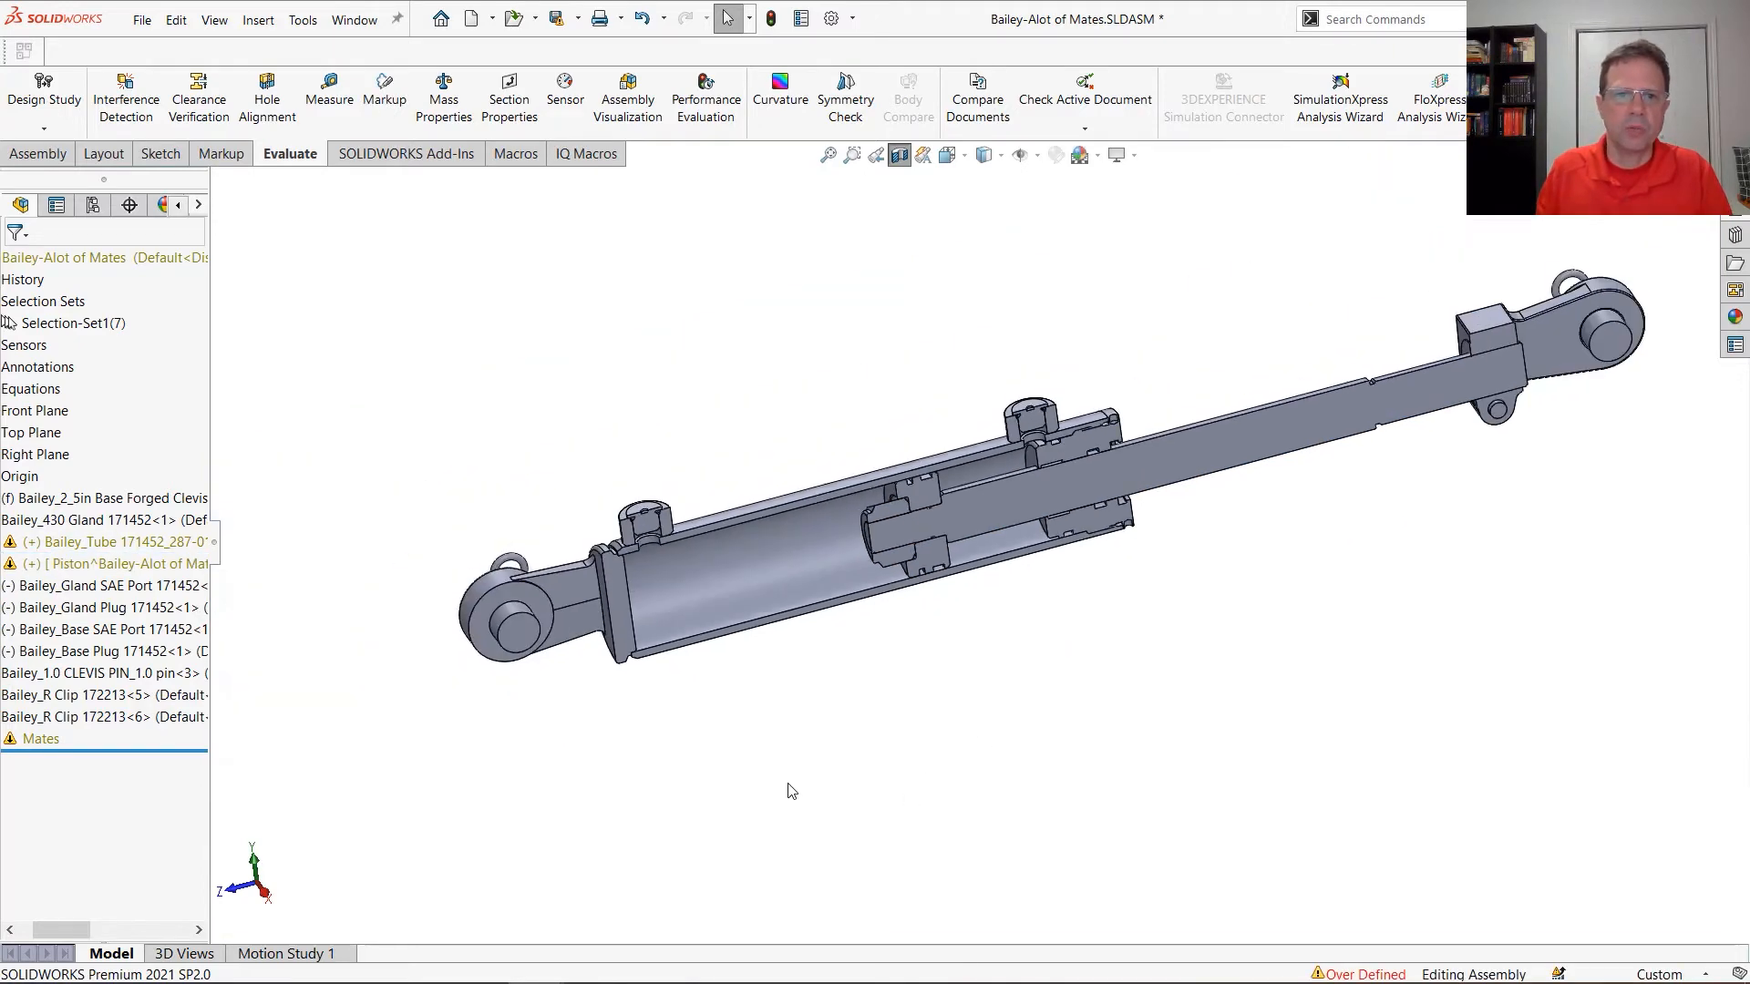
click(900, 157)
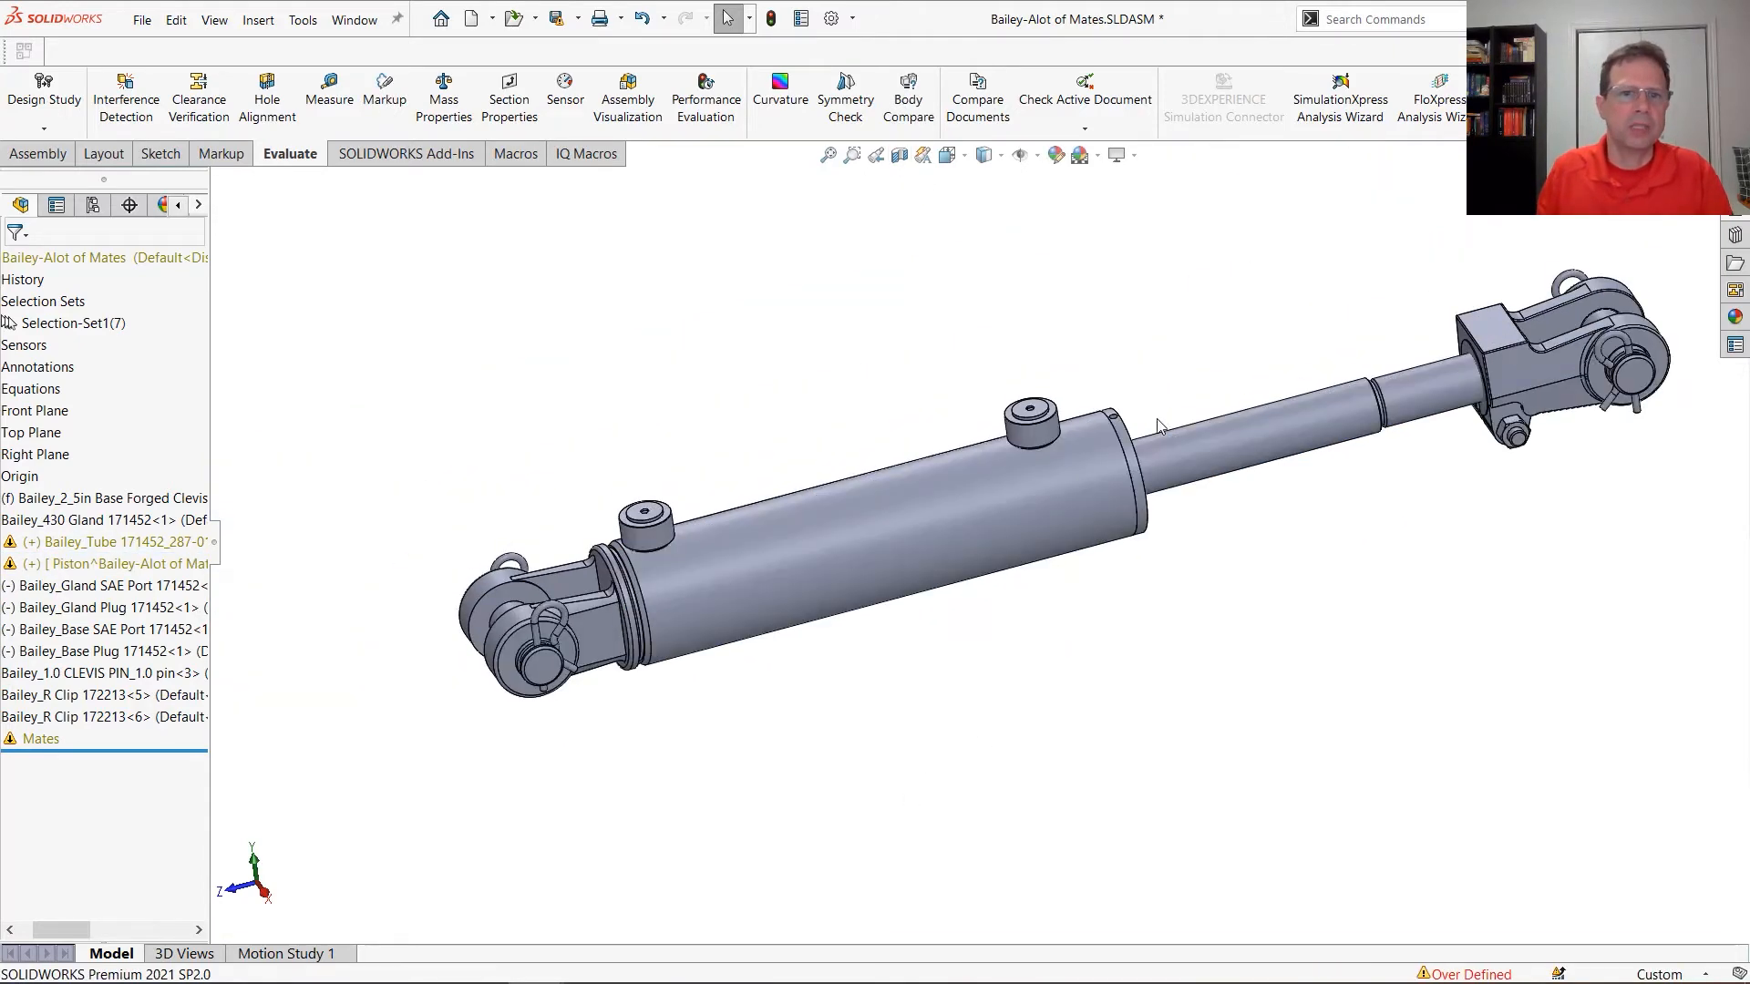
Hide the Piston subassembly and form a new subassembly from all remaining tube-side components, accepting the move into it
right_click(94, 572)
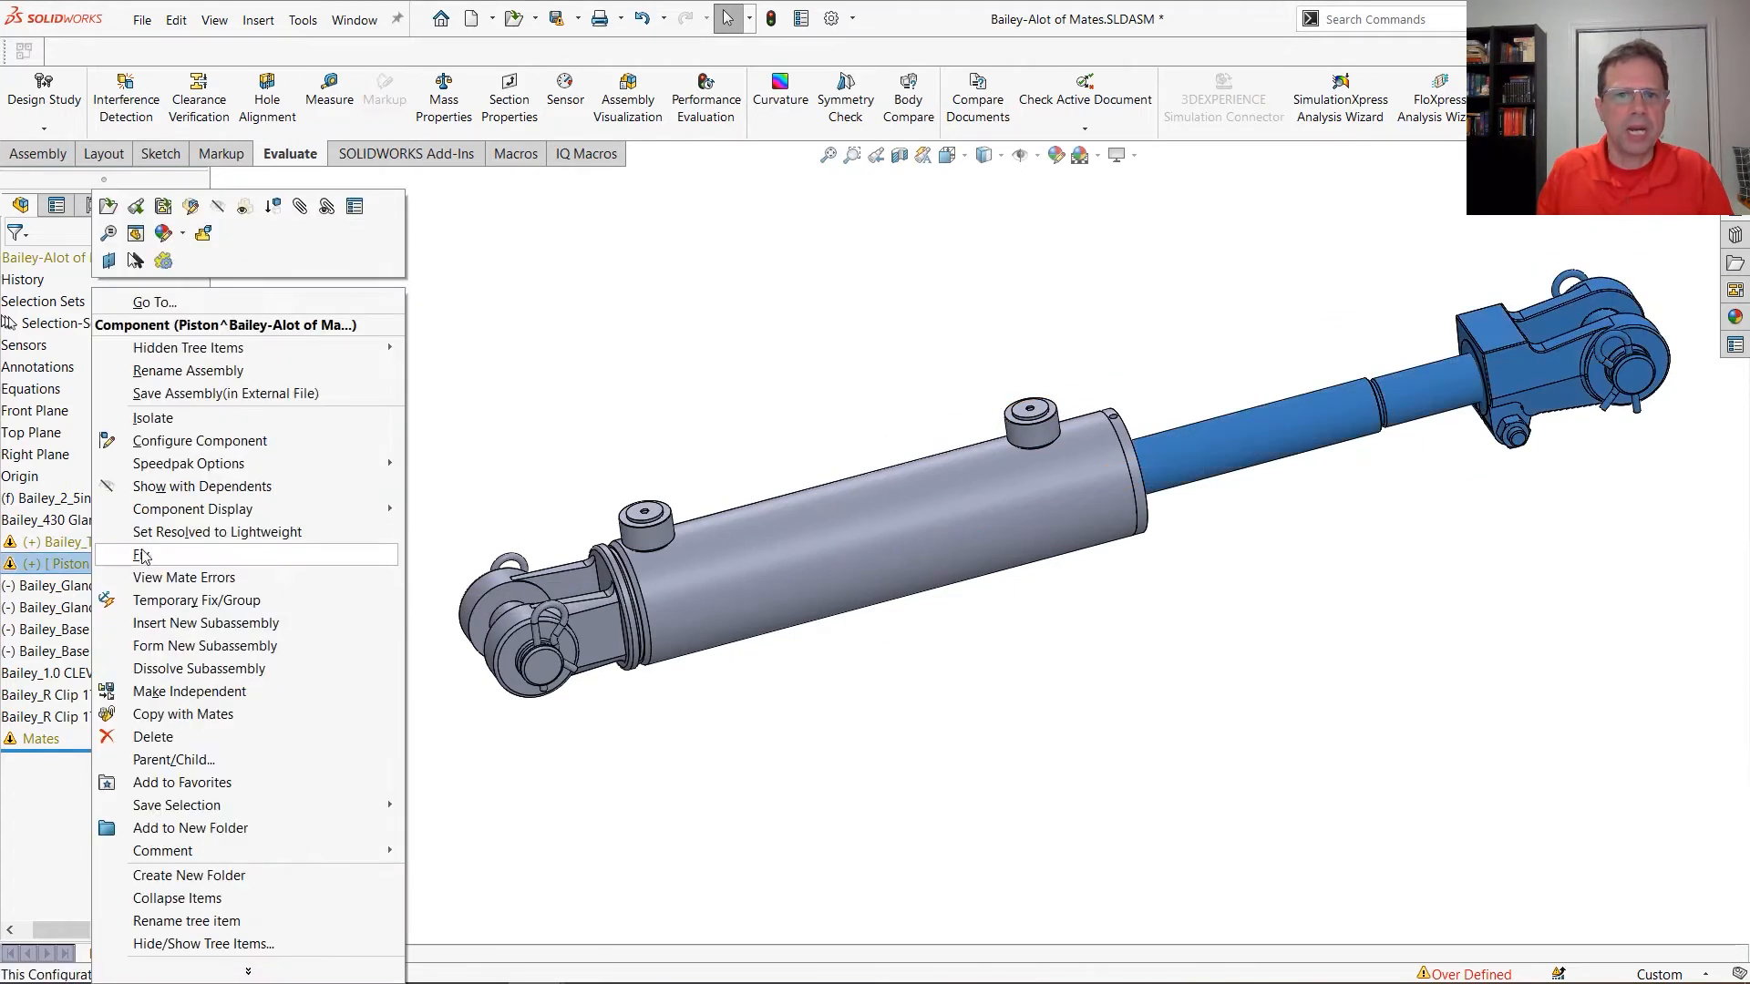
click(229, 207)
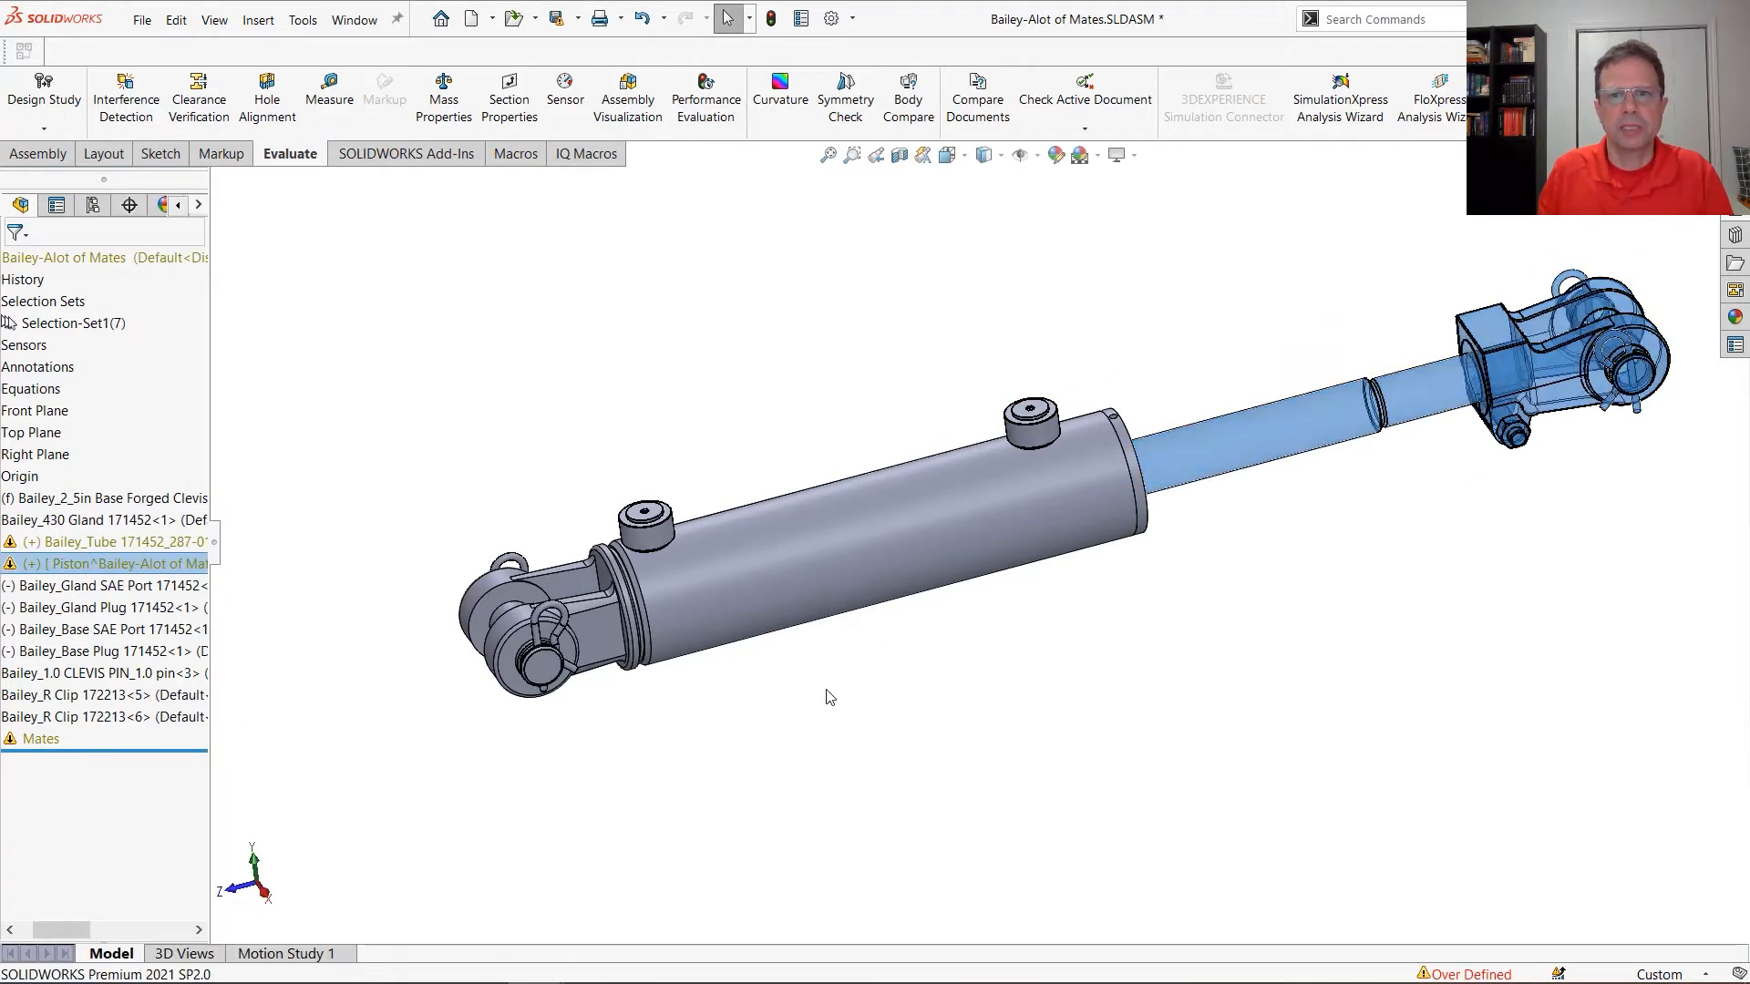
drag(360, 274, 1380, 831)
right_click(720, 276)
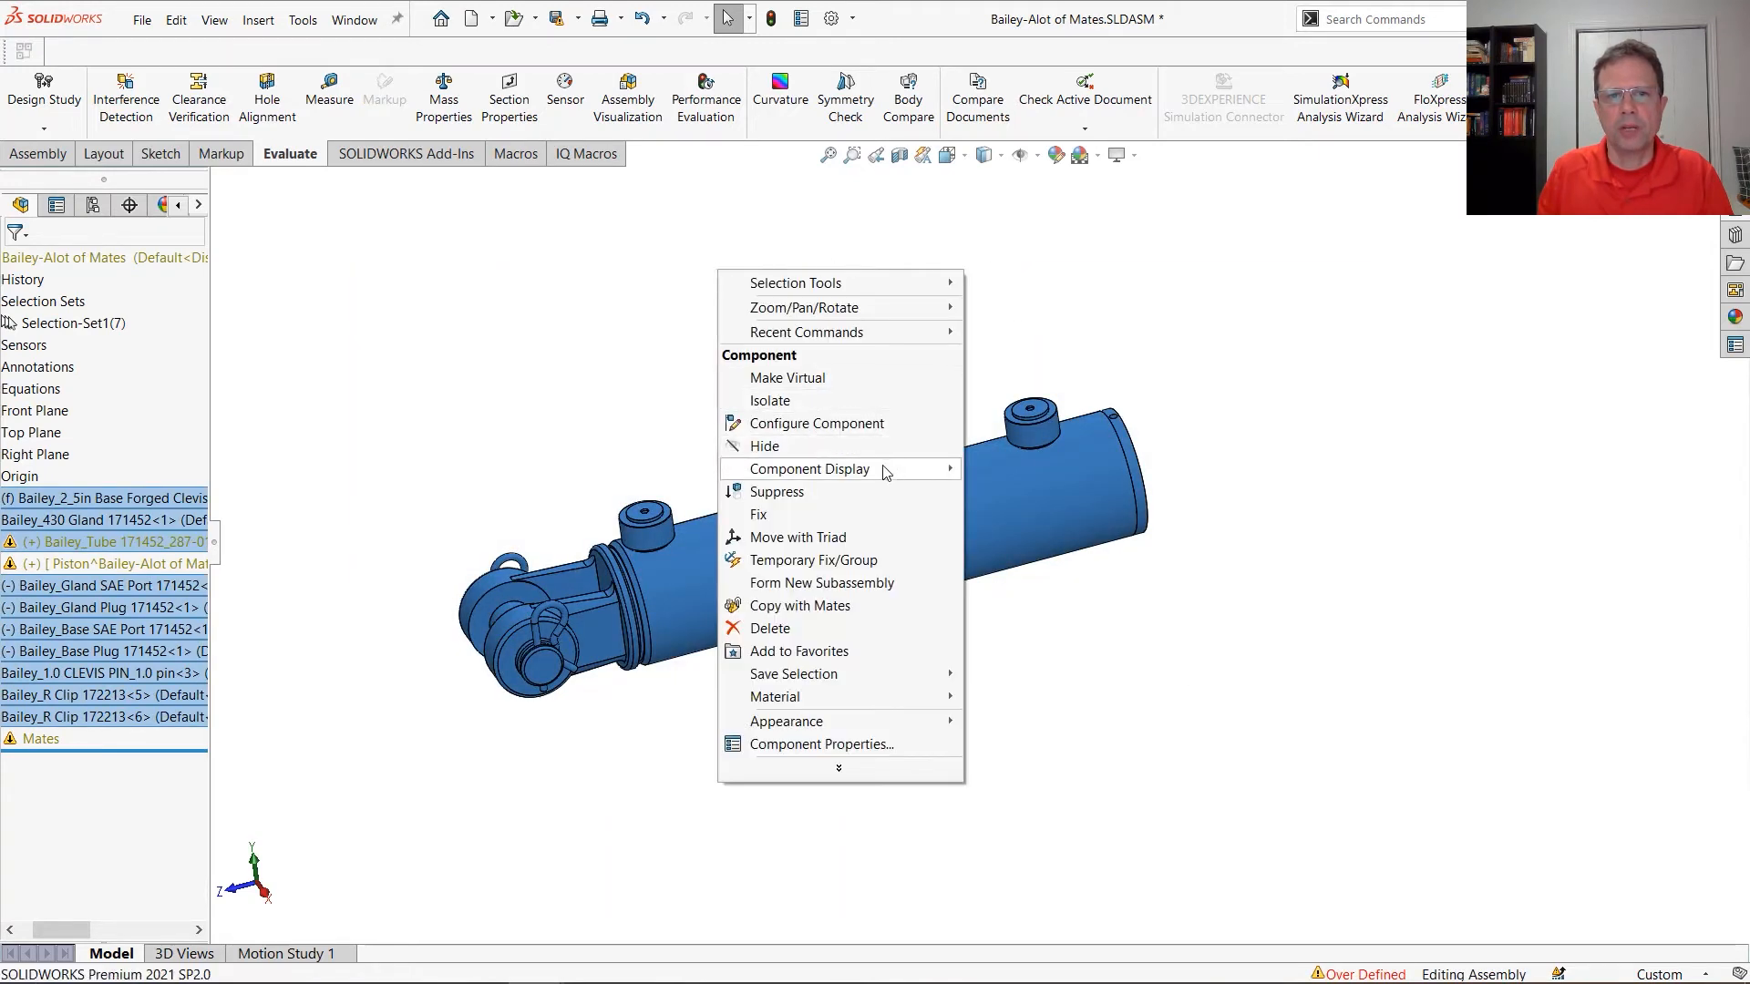
click(836, 591)
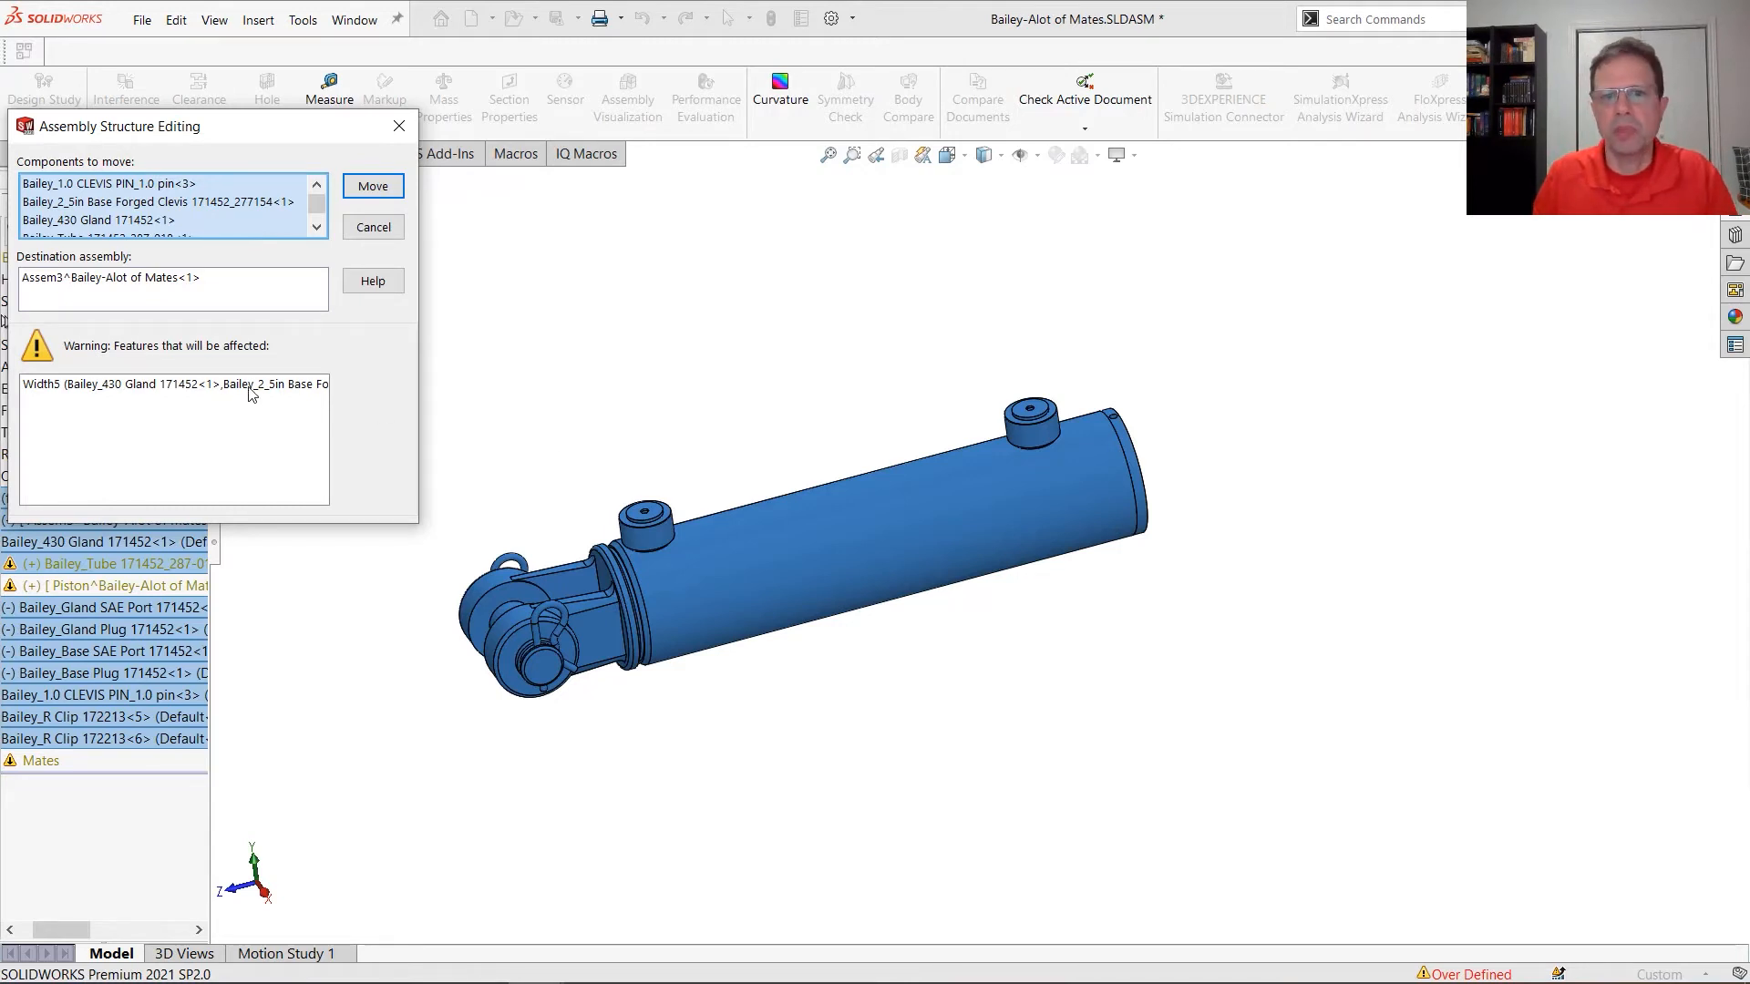
click(388, 191)
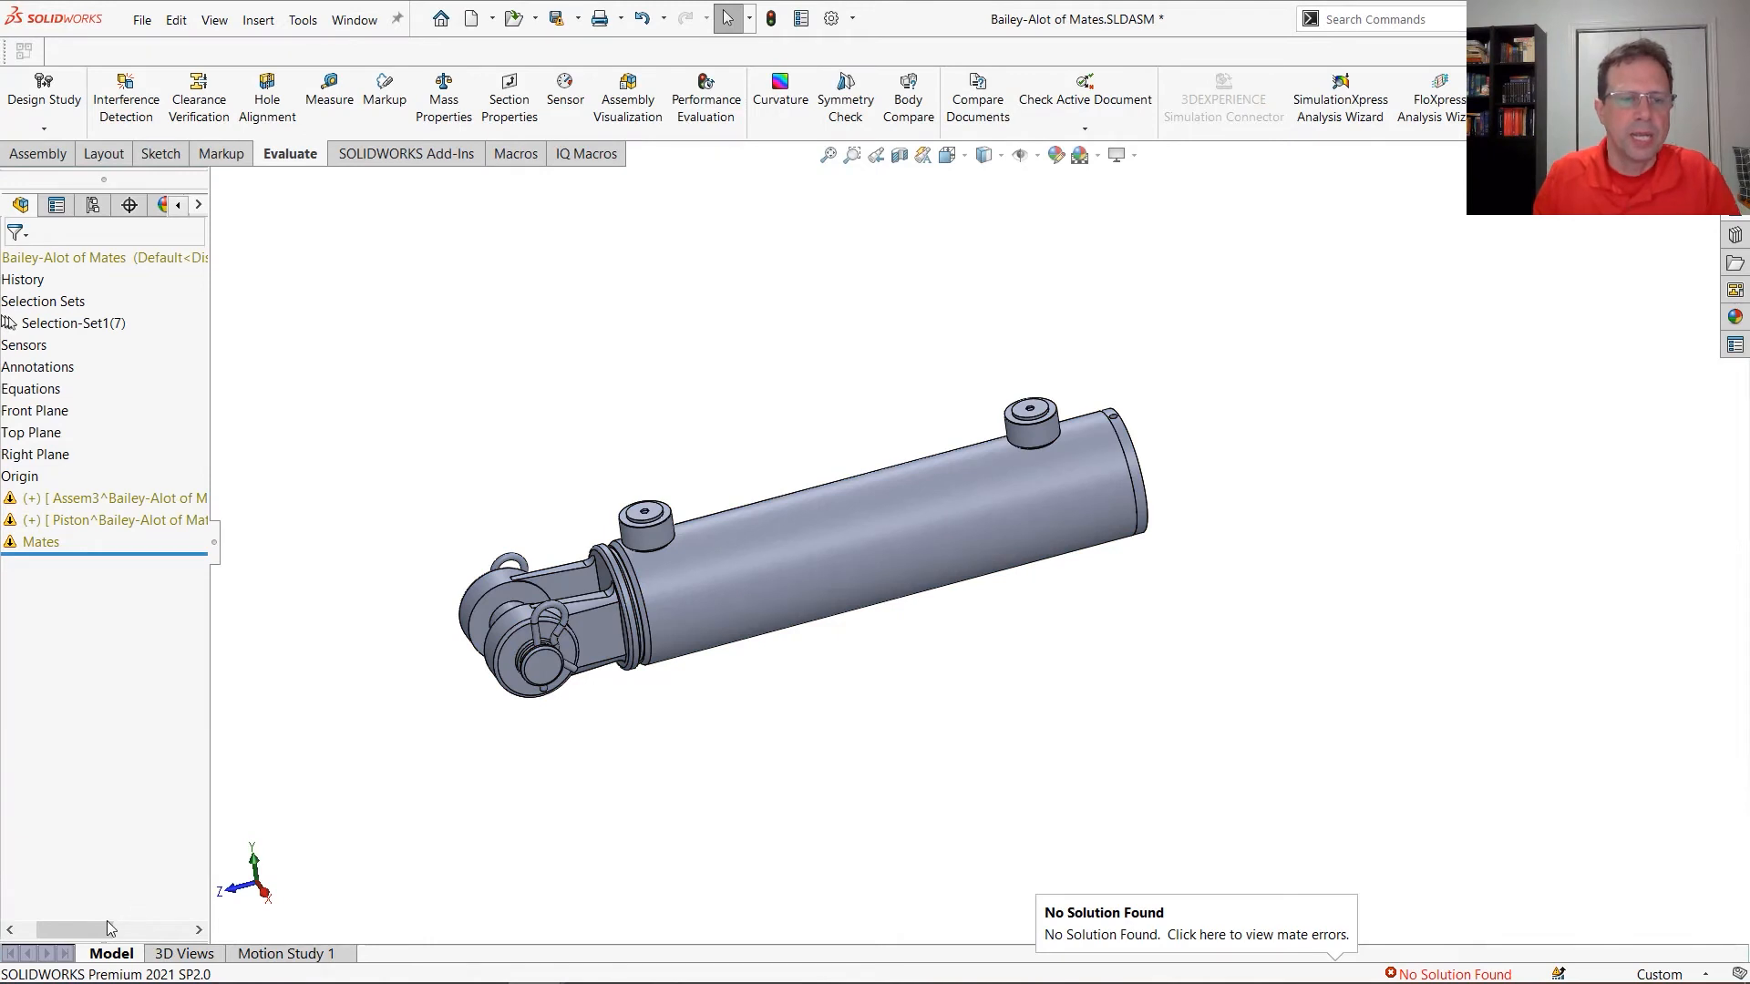
Show the hidden Piston subassembly again
drag(106, 928, 36, 928)
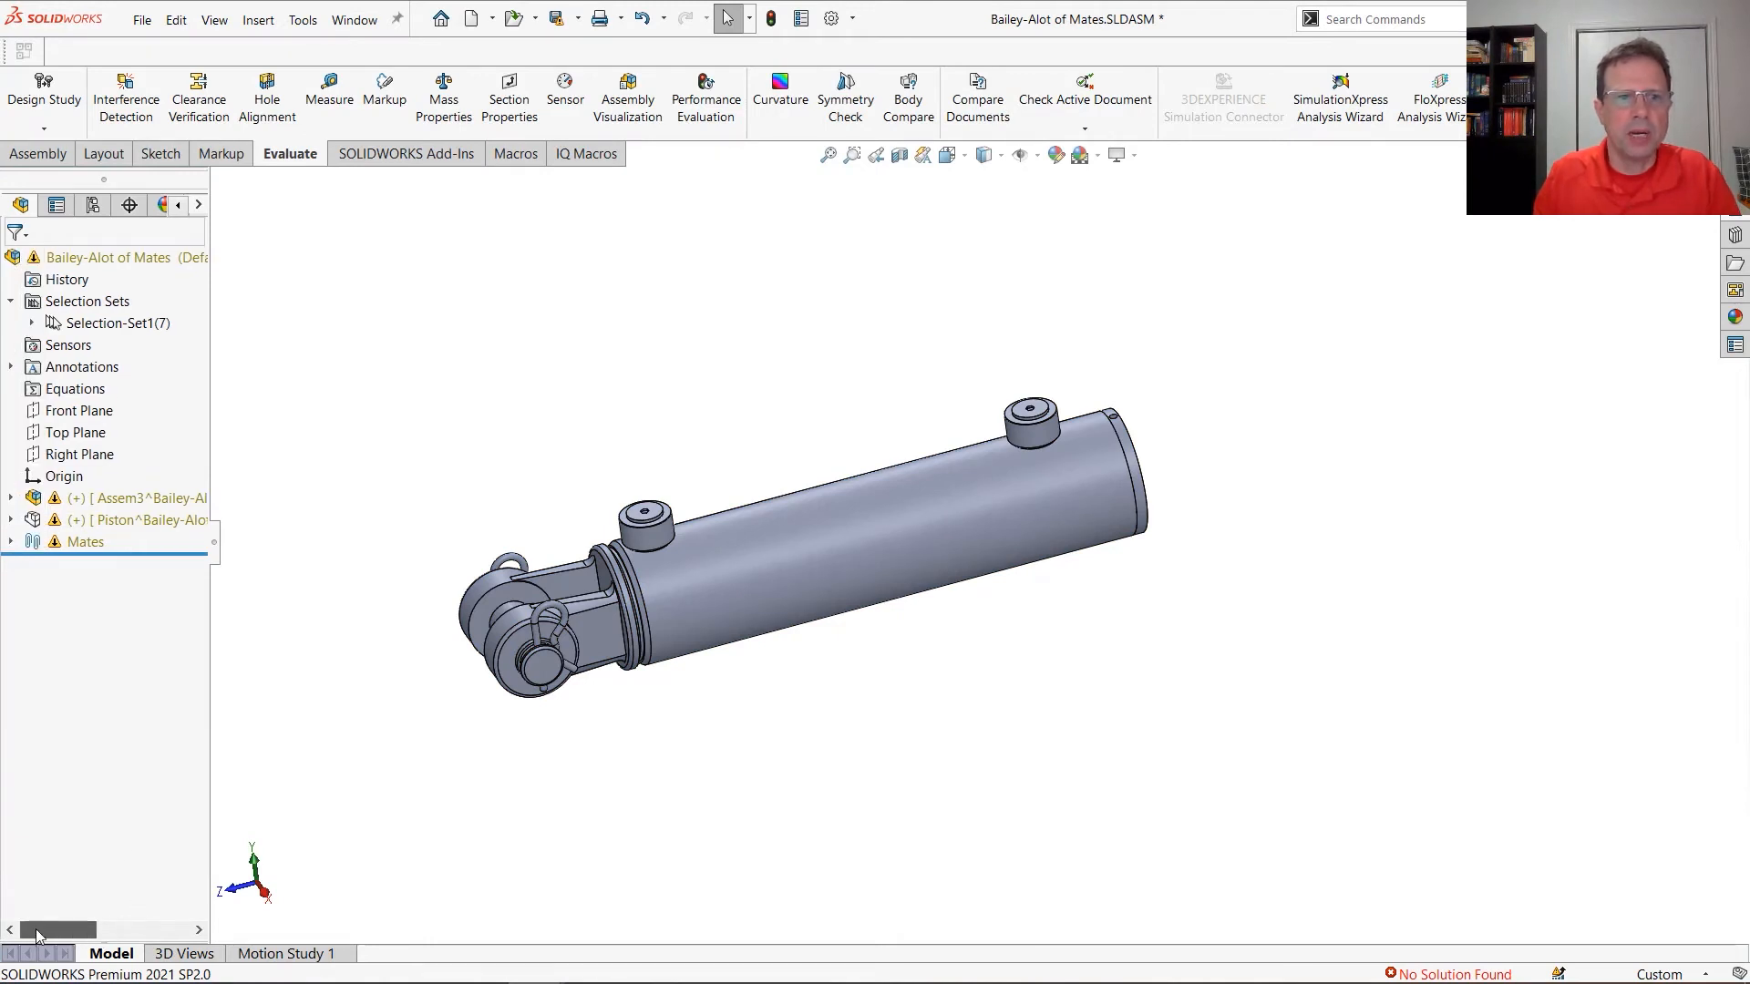
right_click(149, 523)
click(278, 193)
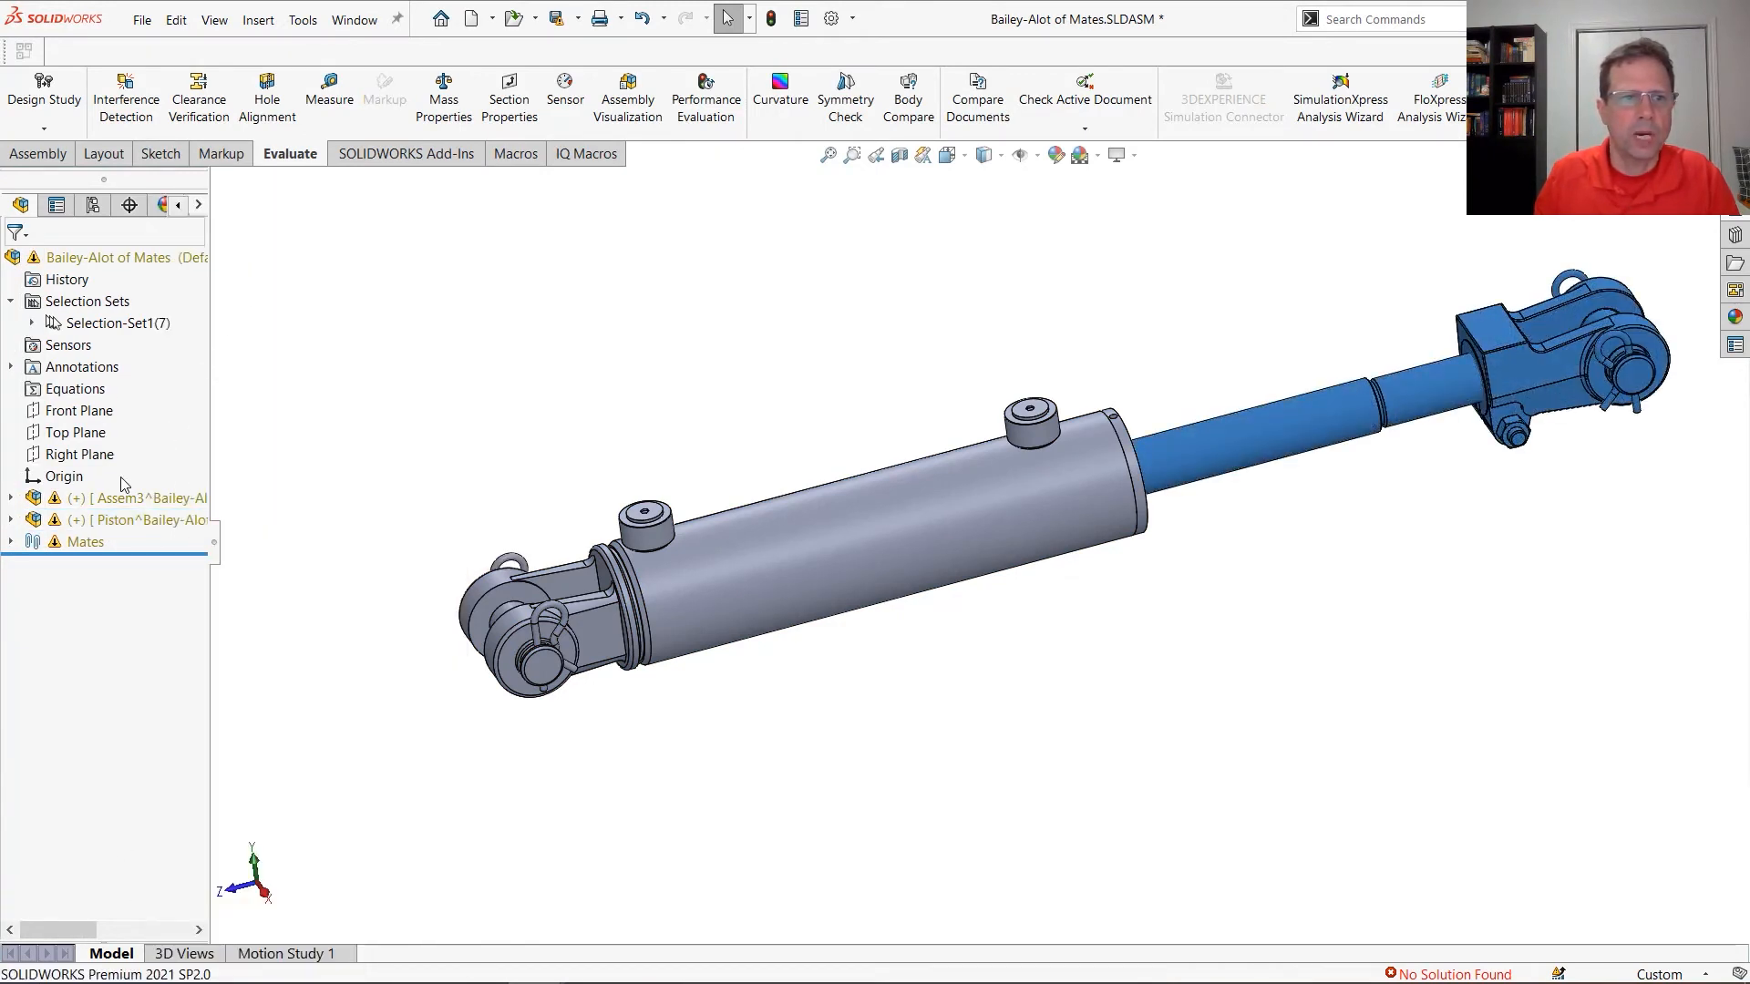
Rename the new tube-side subassembly as Body
click(137, 498)
click(161, 498)
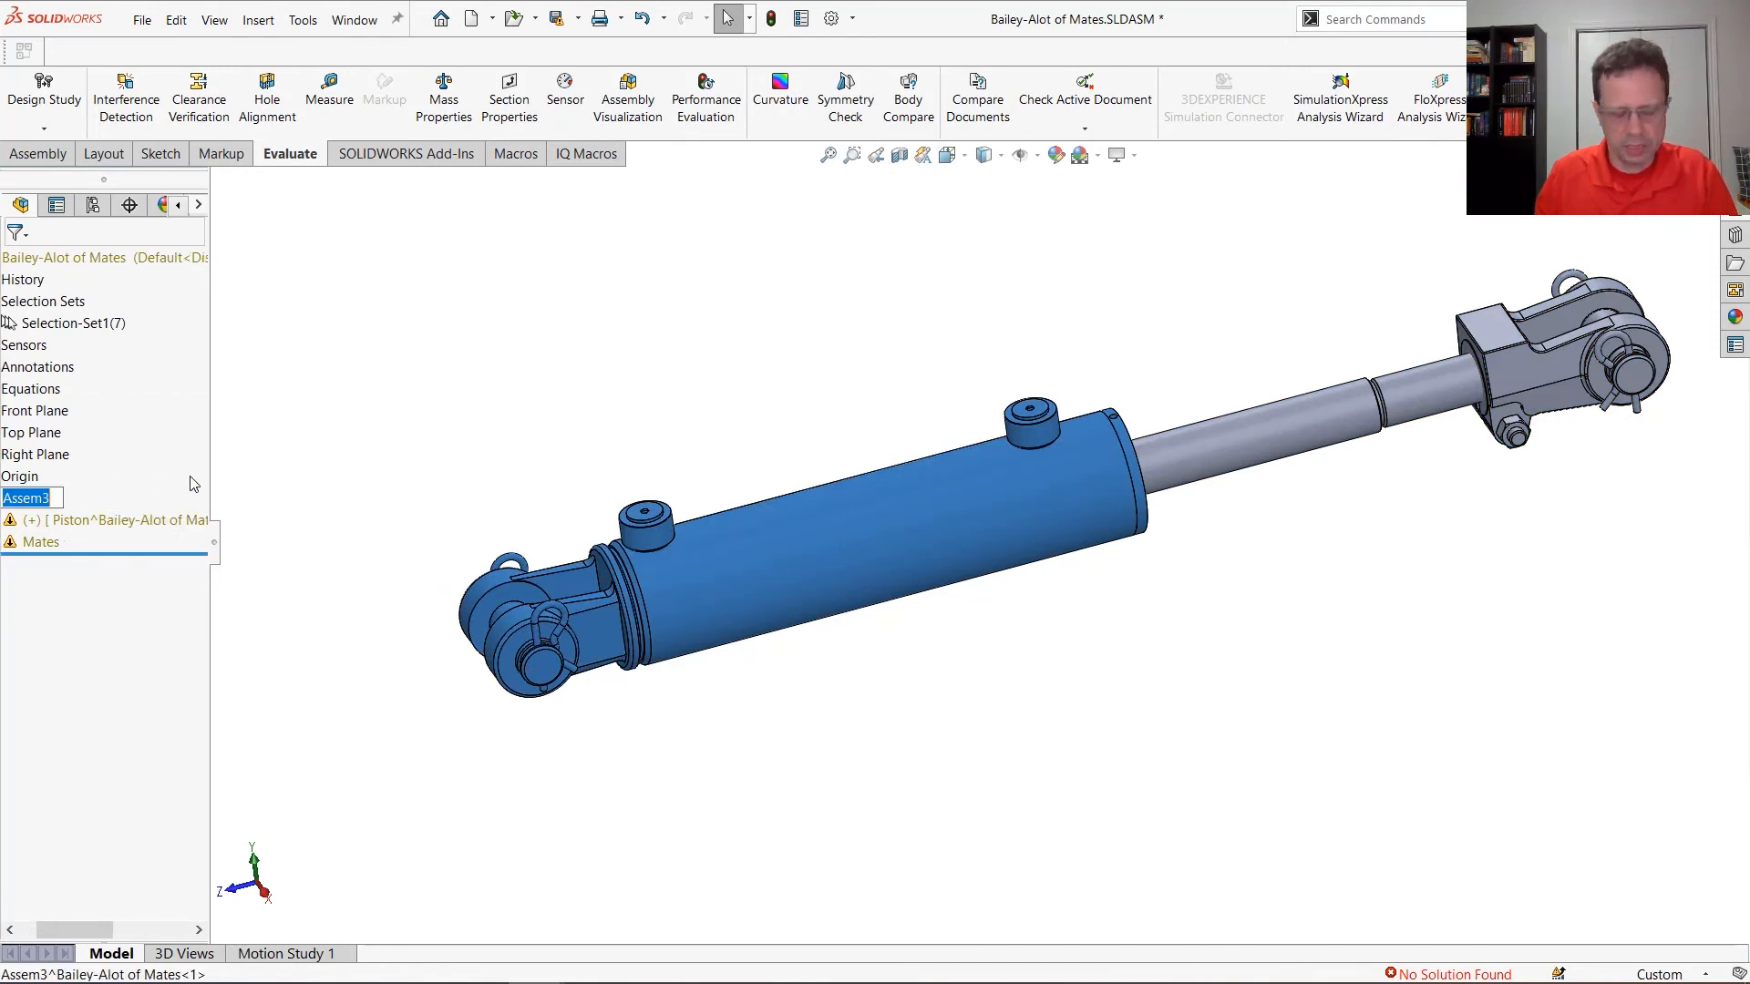
text(Body^Bailey-Alot)
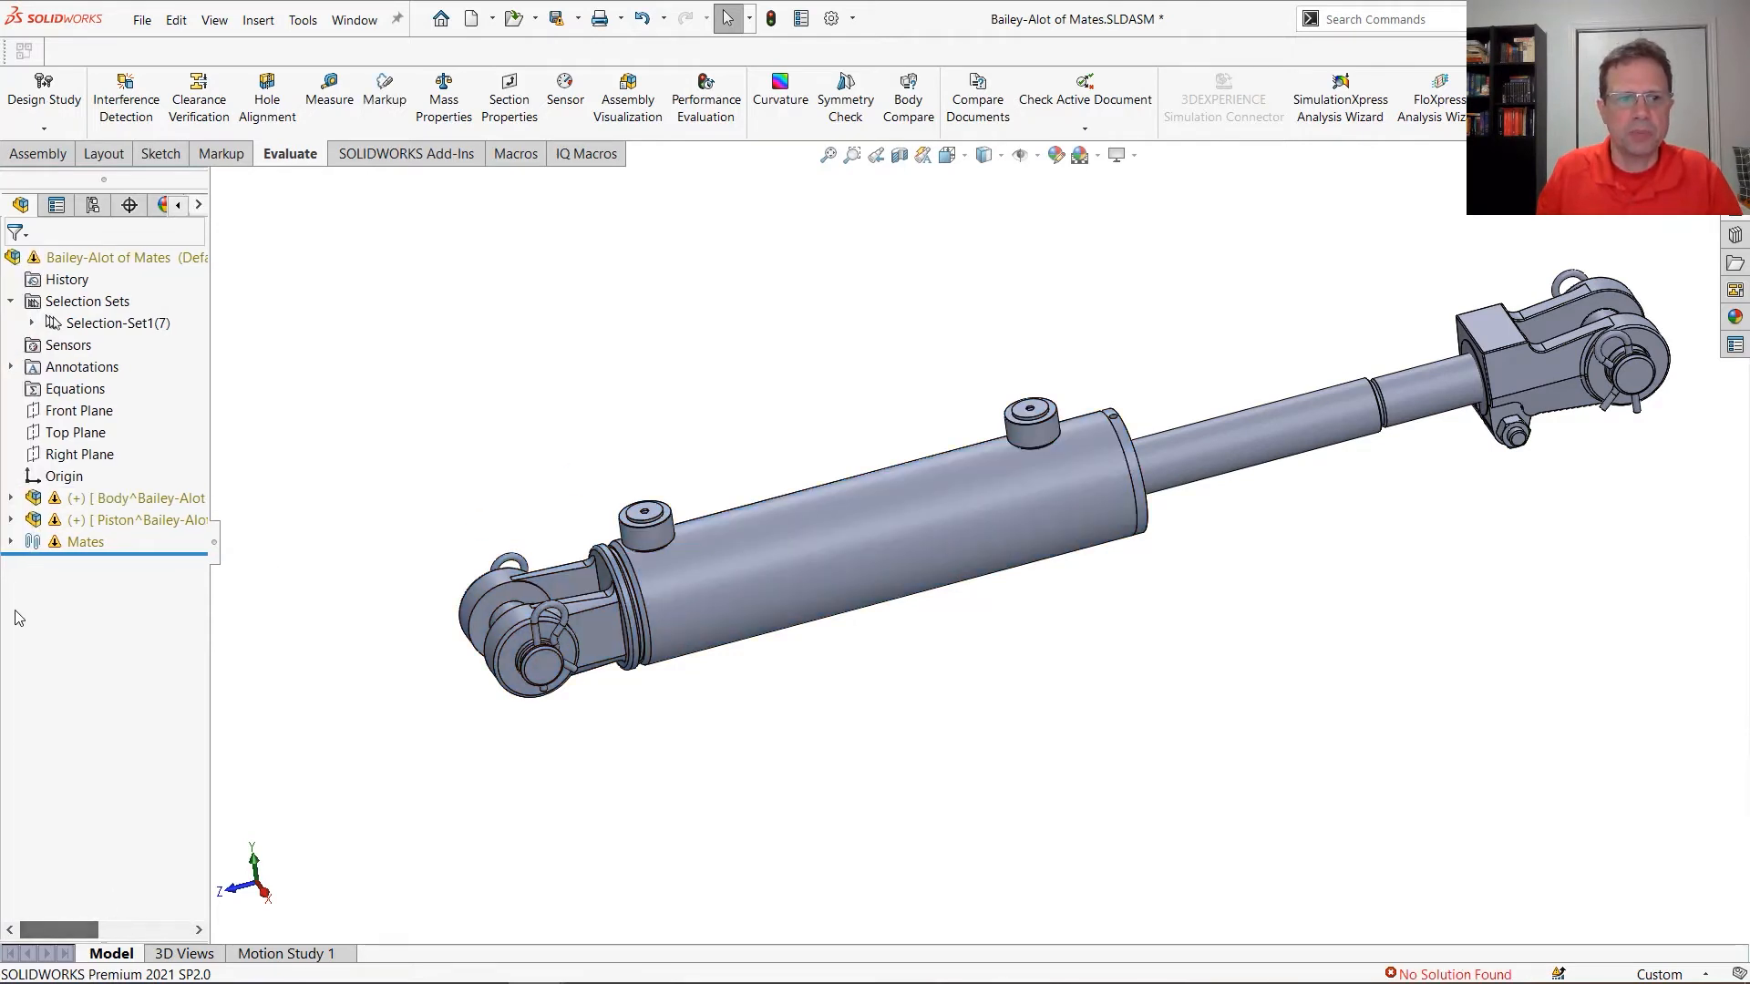
Delete all the top-level mates from Parallel14 through Distance9, confirming the deletion for every one
click(10, 543)
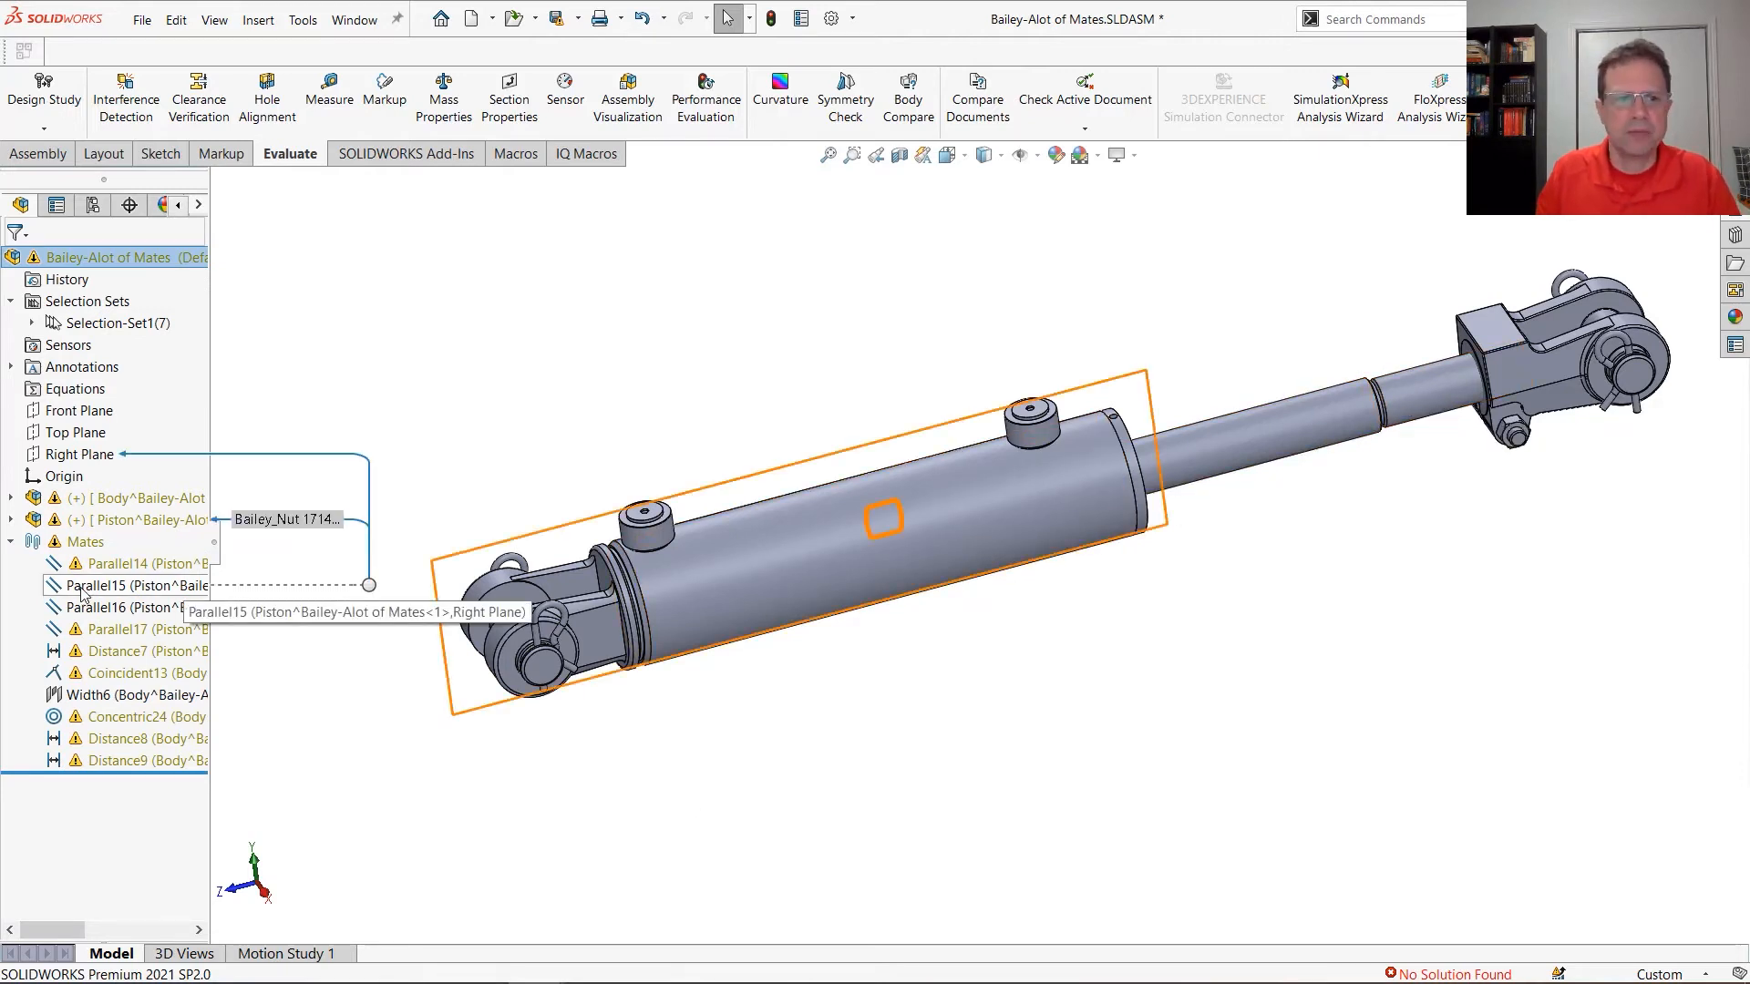
click(118, 564)
shift+click(122, 760)
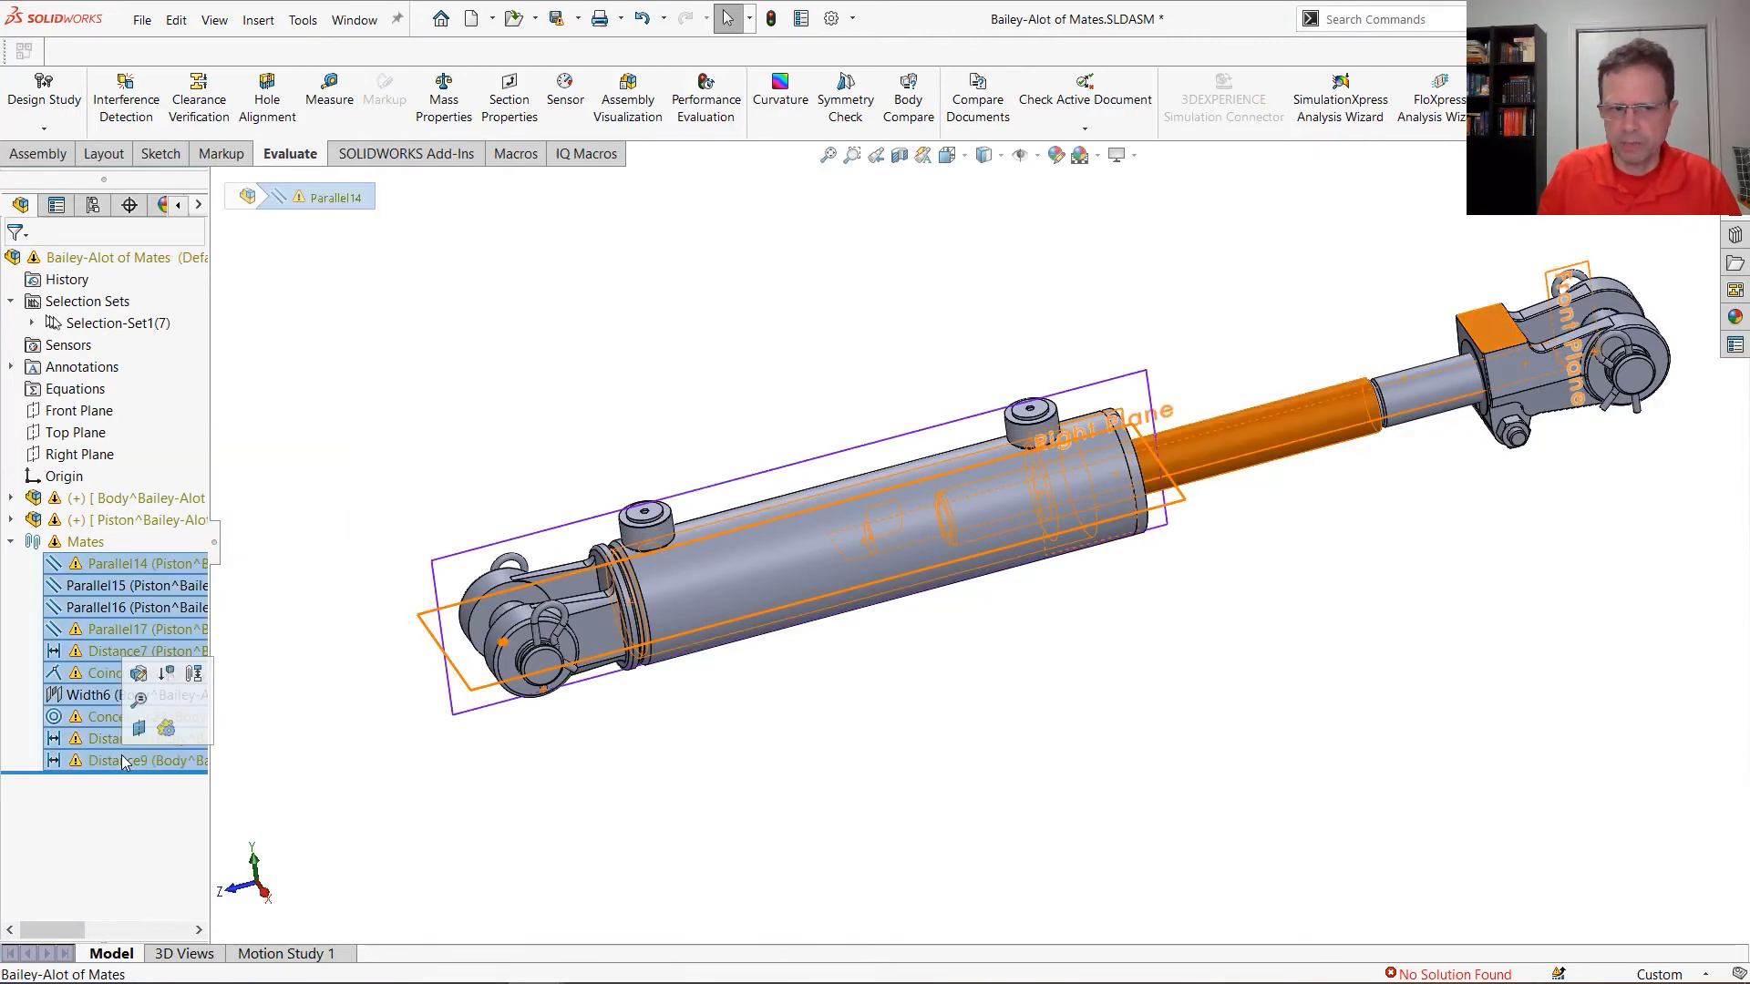
key(Delete)
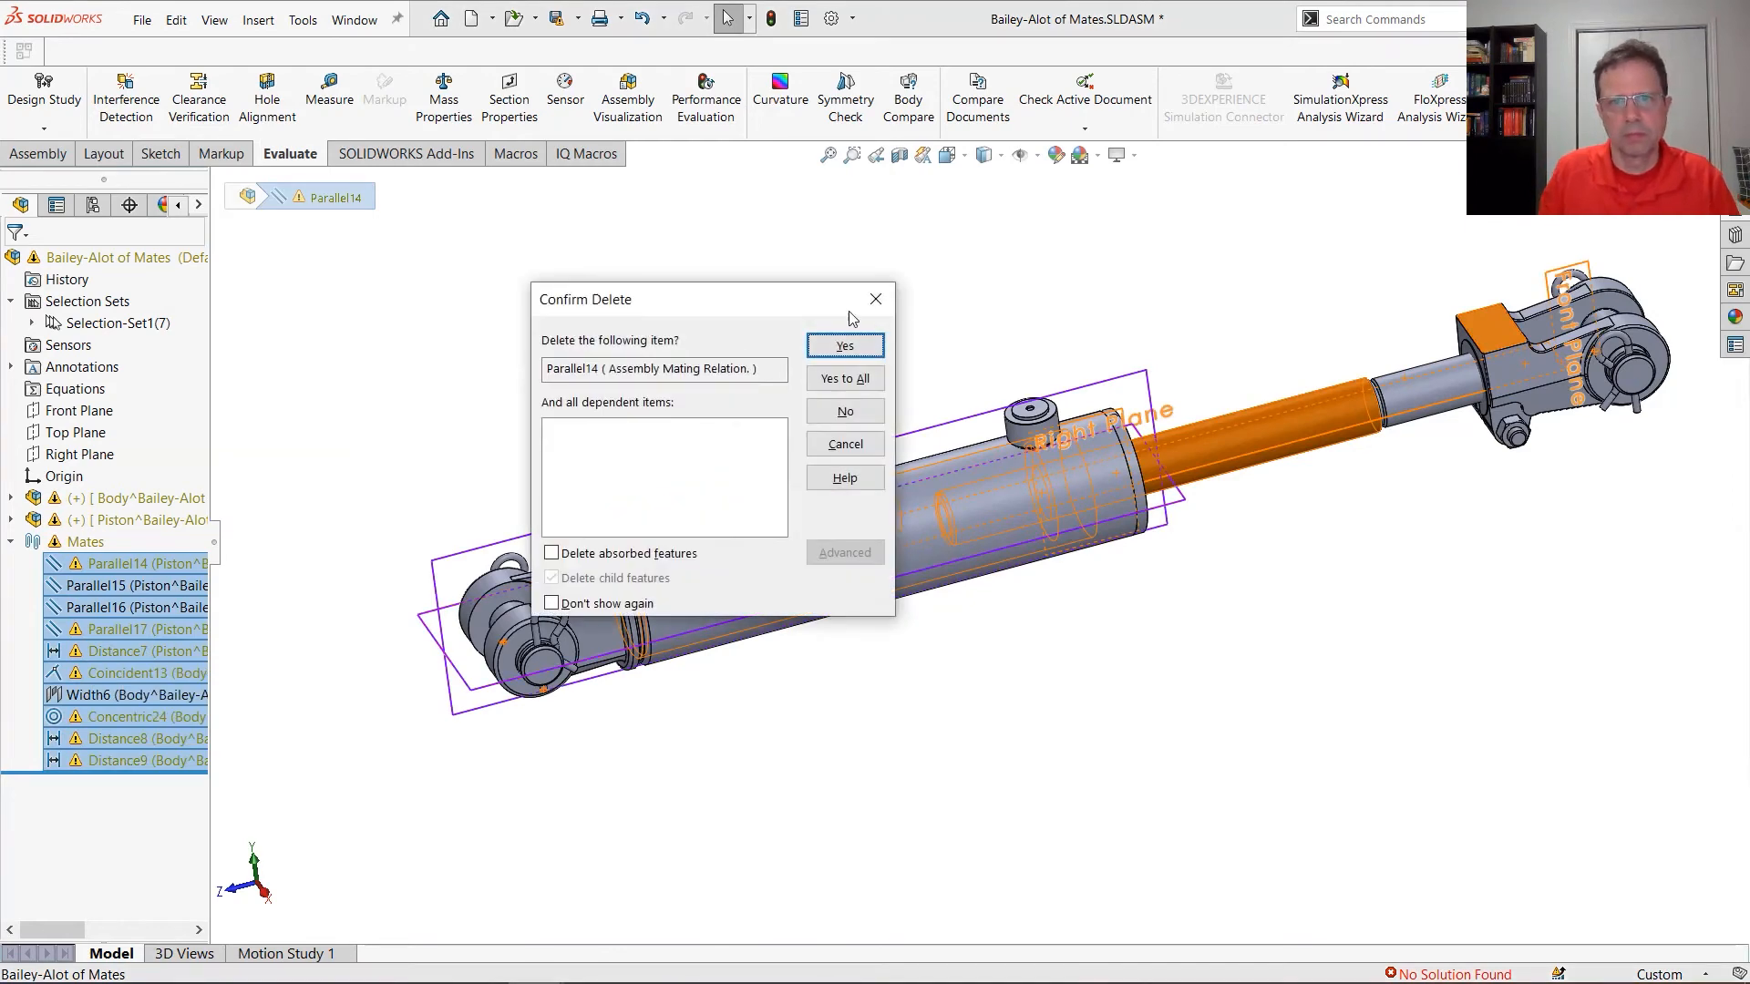
click(845, 379)
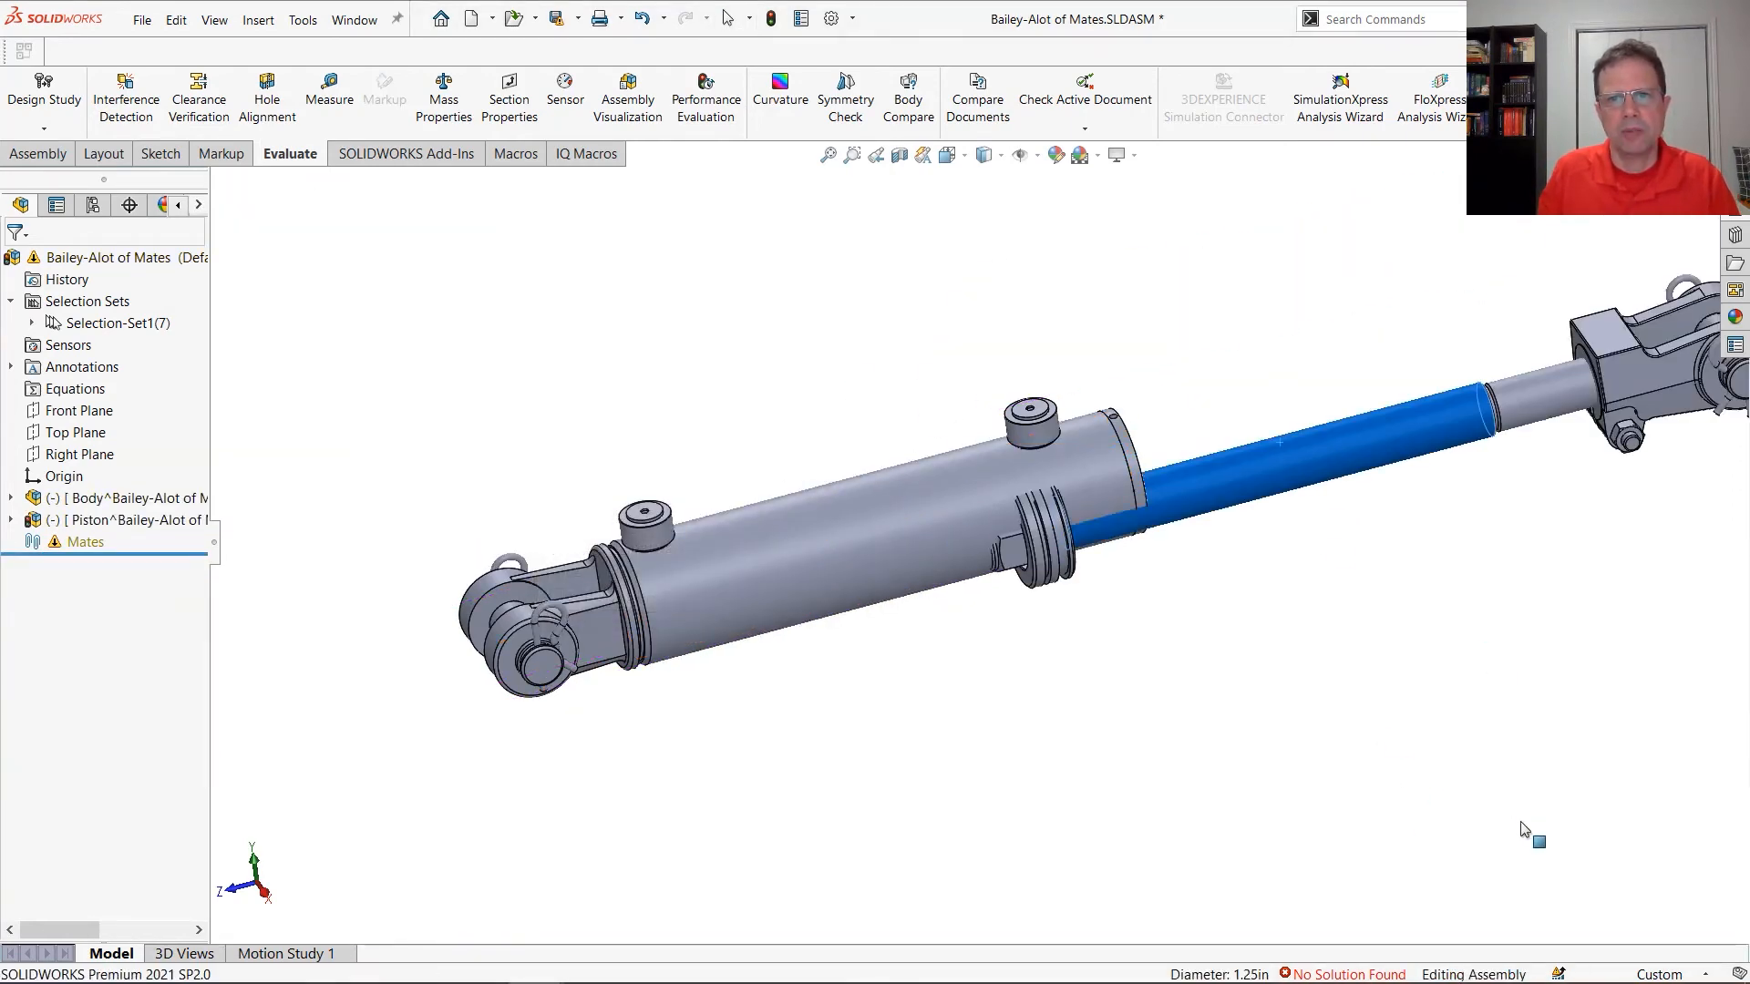
Fix the Body subassembly in place in the top-level assembly
click(904, 550)
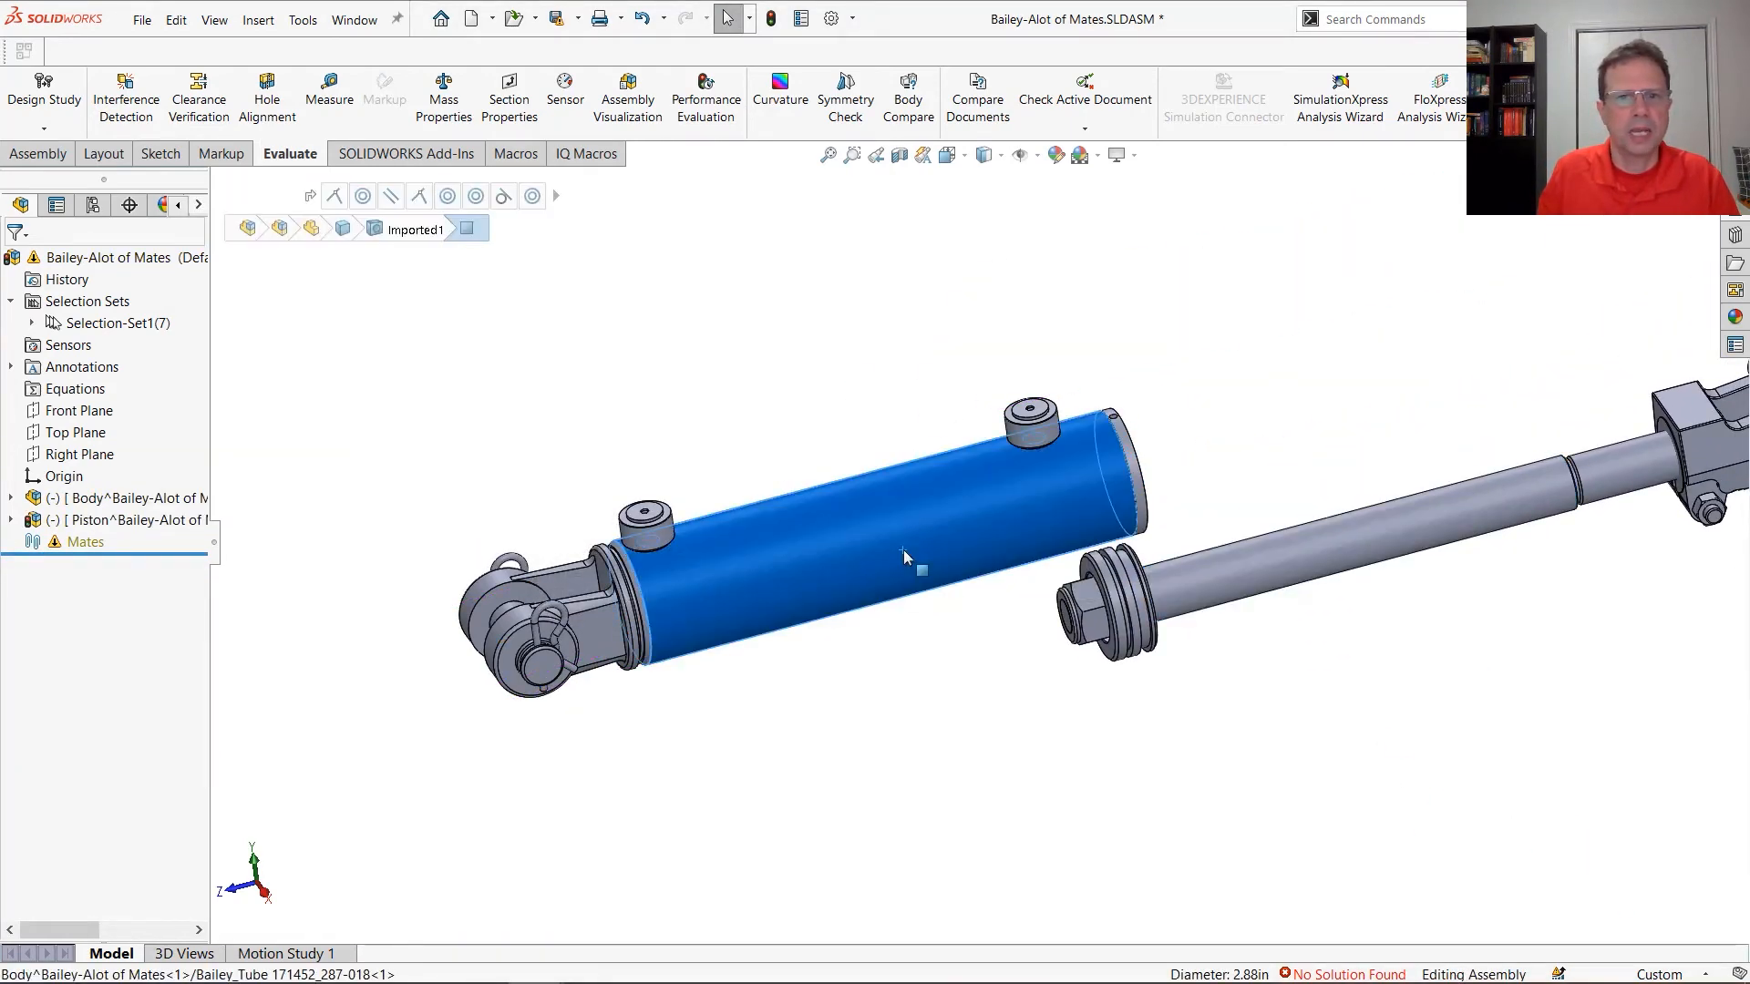
right_click(900, 549)
click(109, 501)
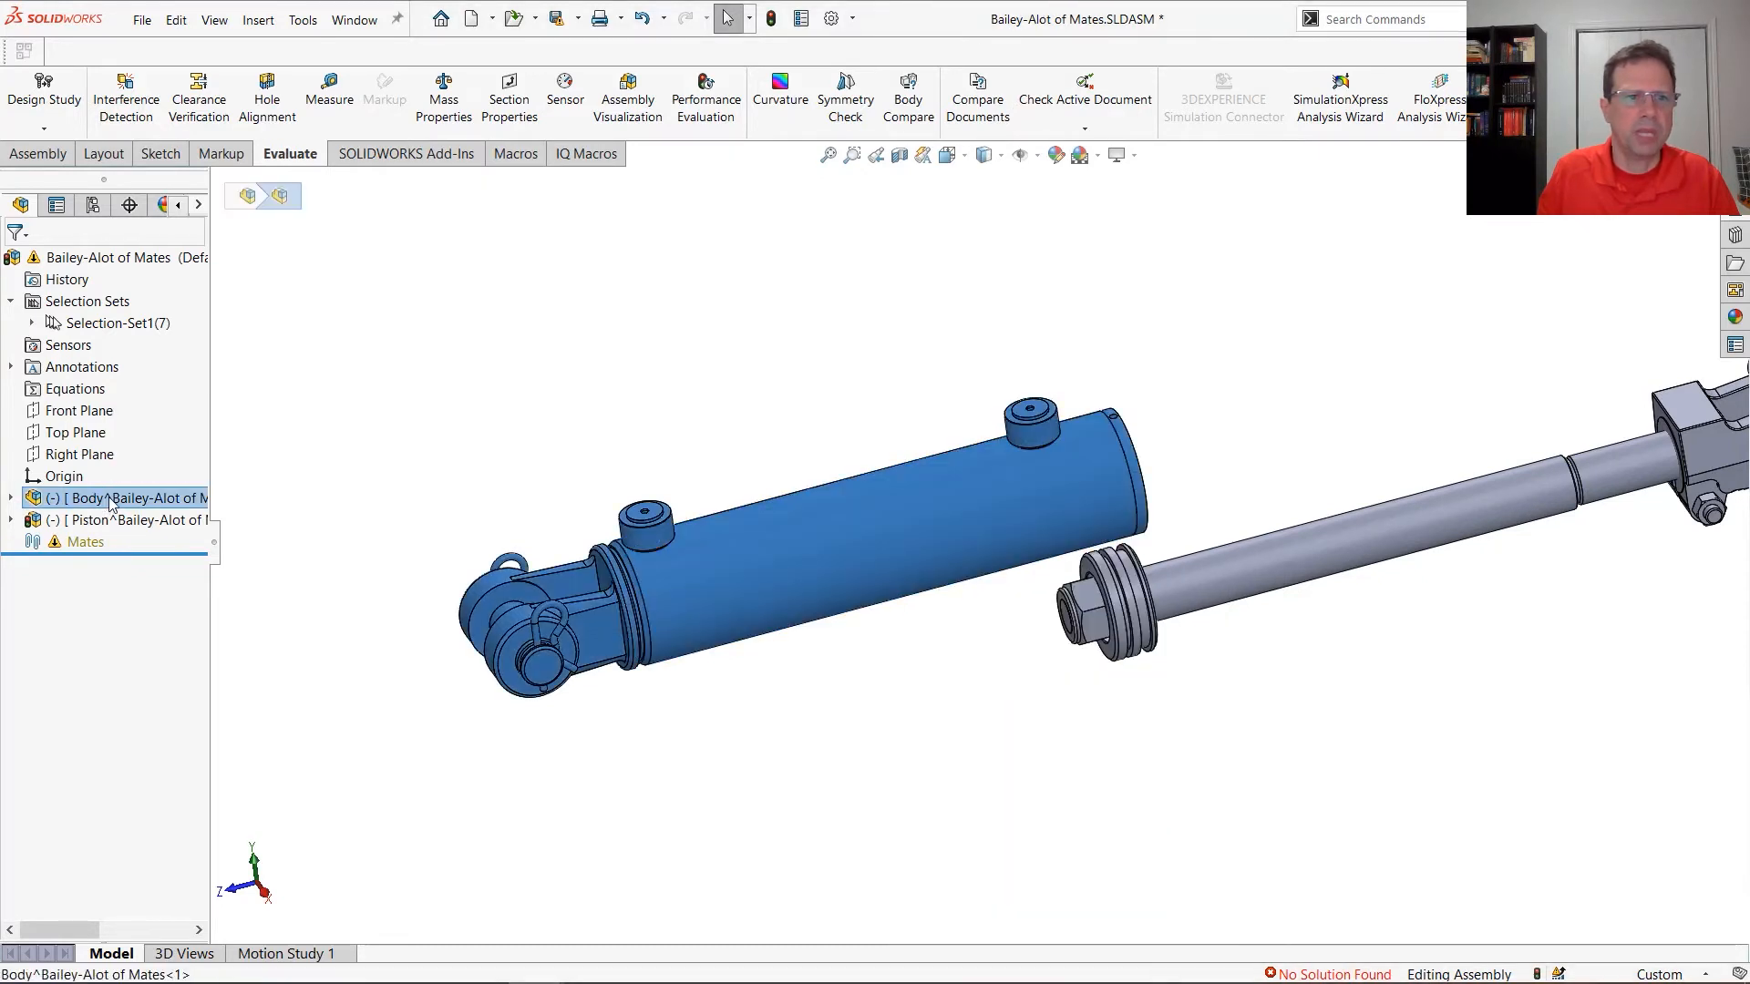
right_click(109, 501)
click(203, 623)
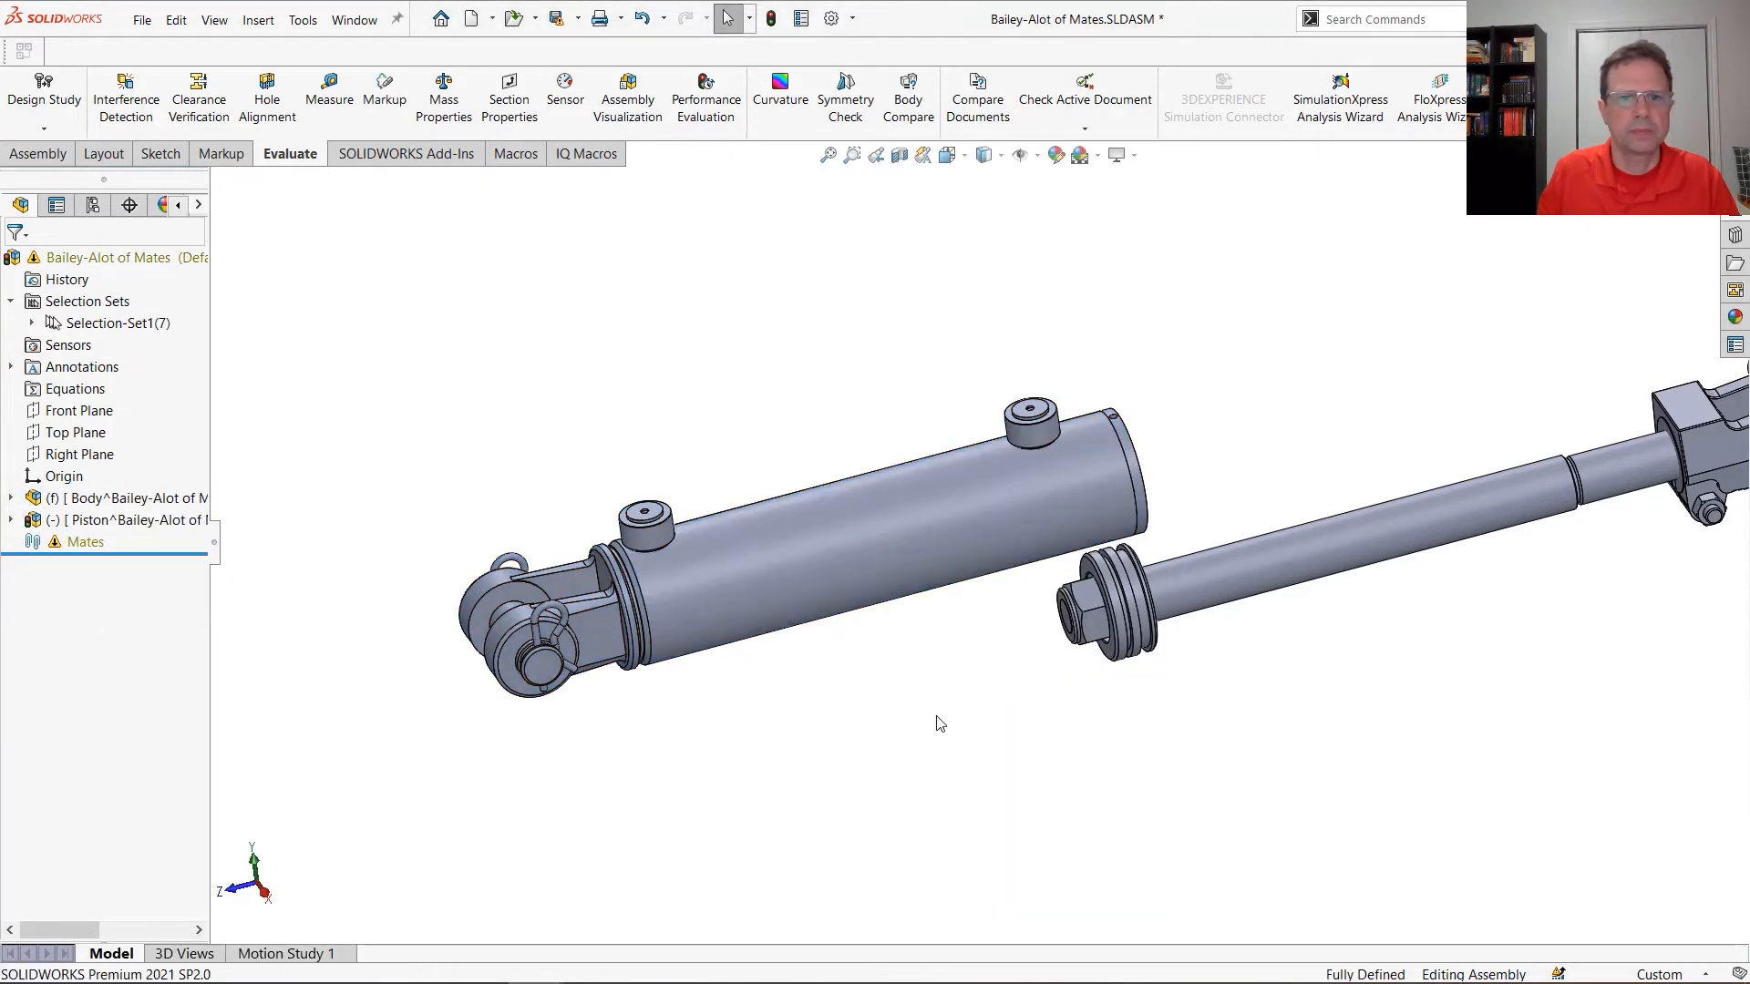
Open the Body subassembly on its own, run Performance Evaluation, and examine its component and mate statistics
click(911, 590)
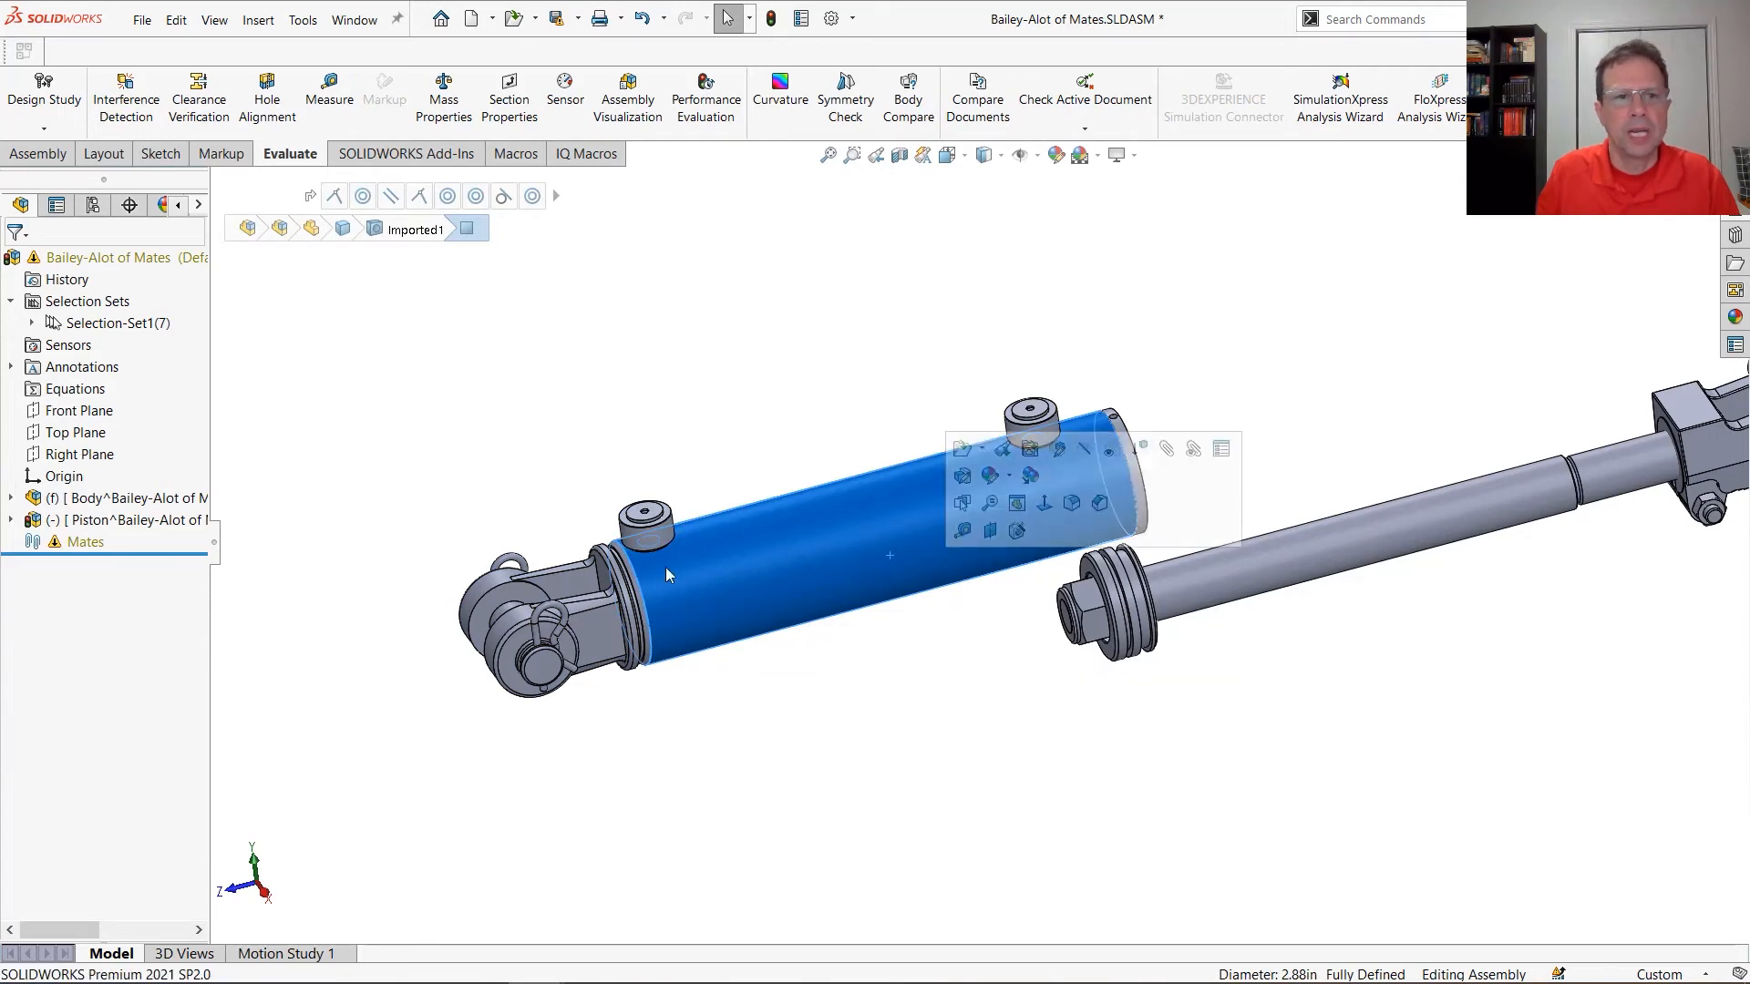
right_click(153, 501)
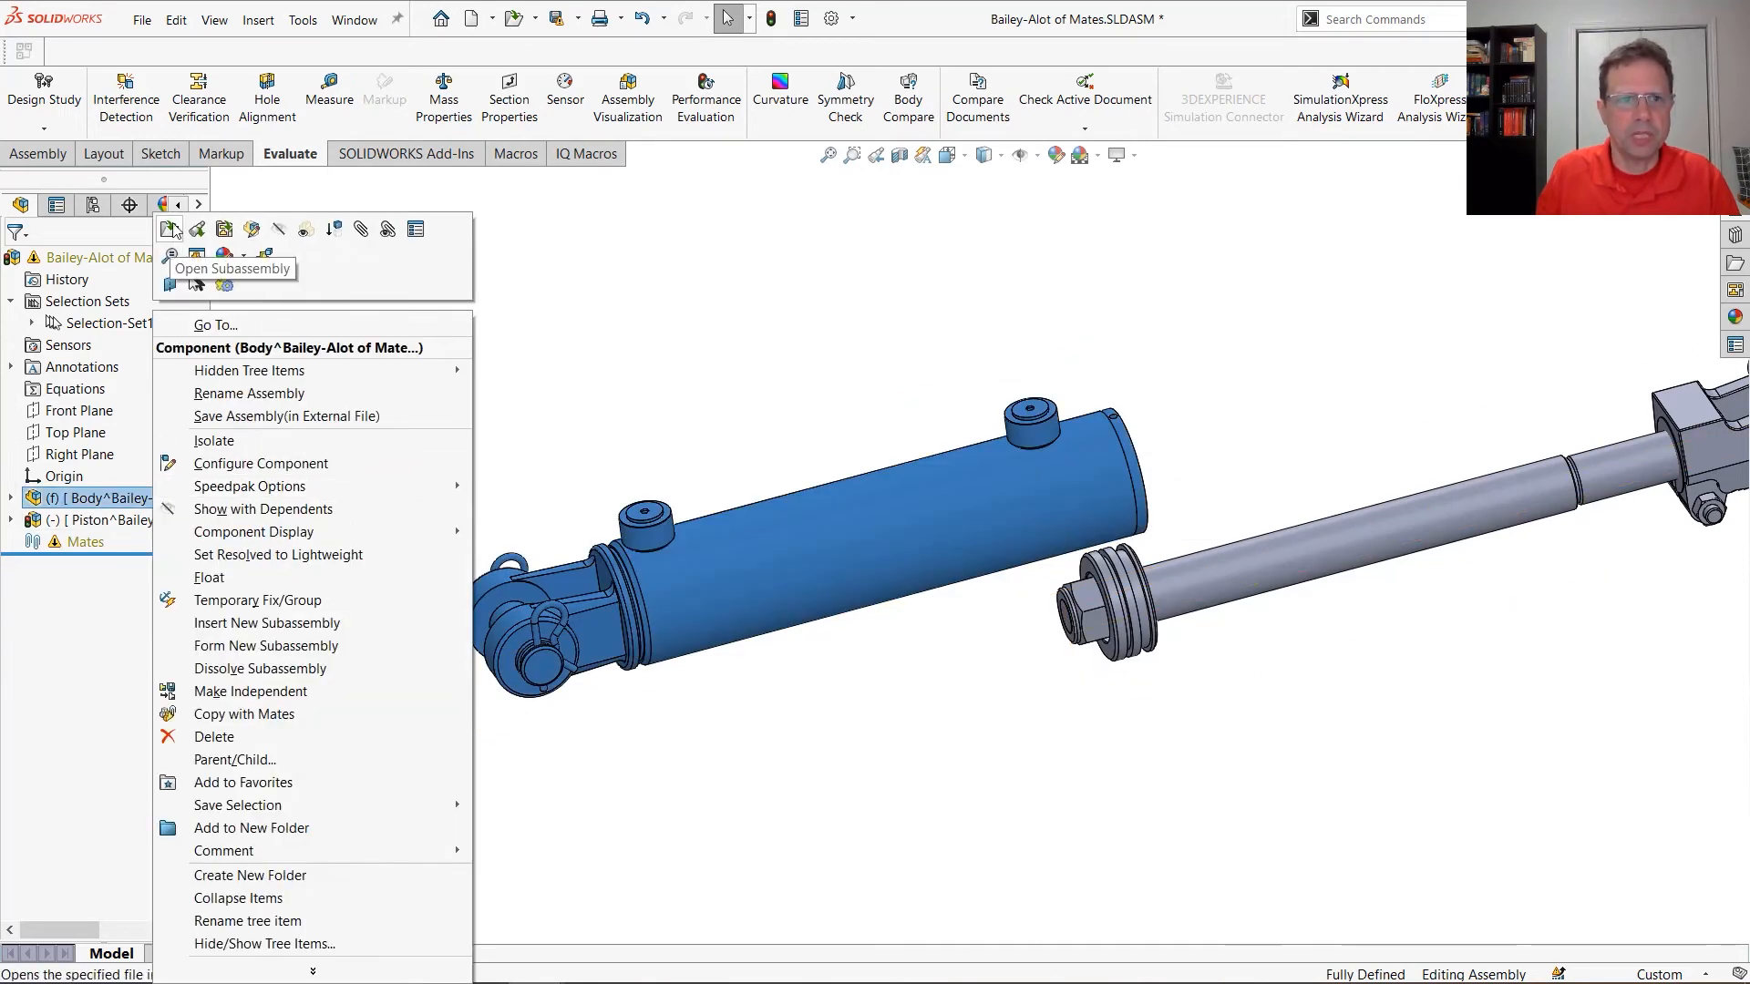
click(170, 283)
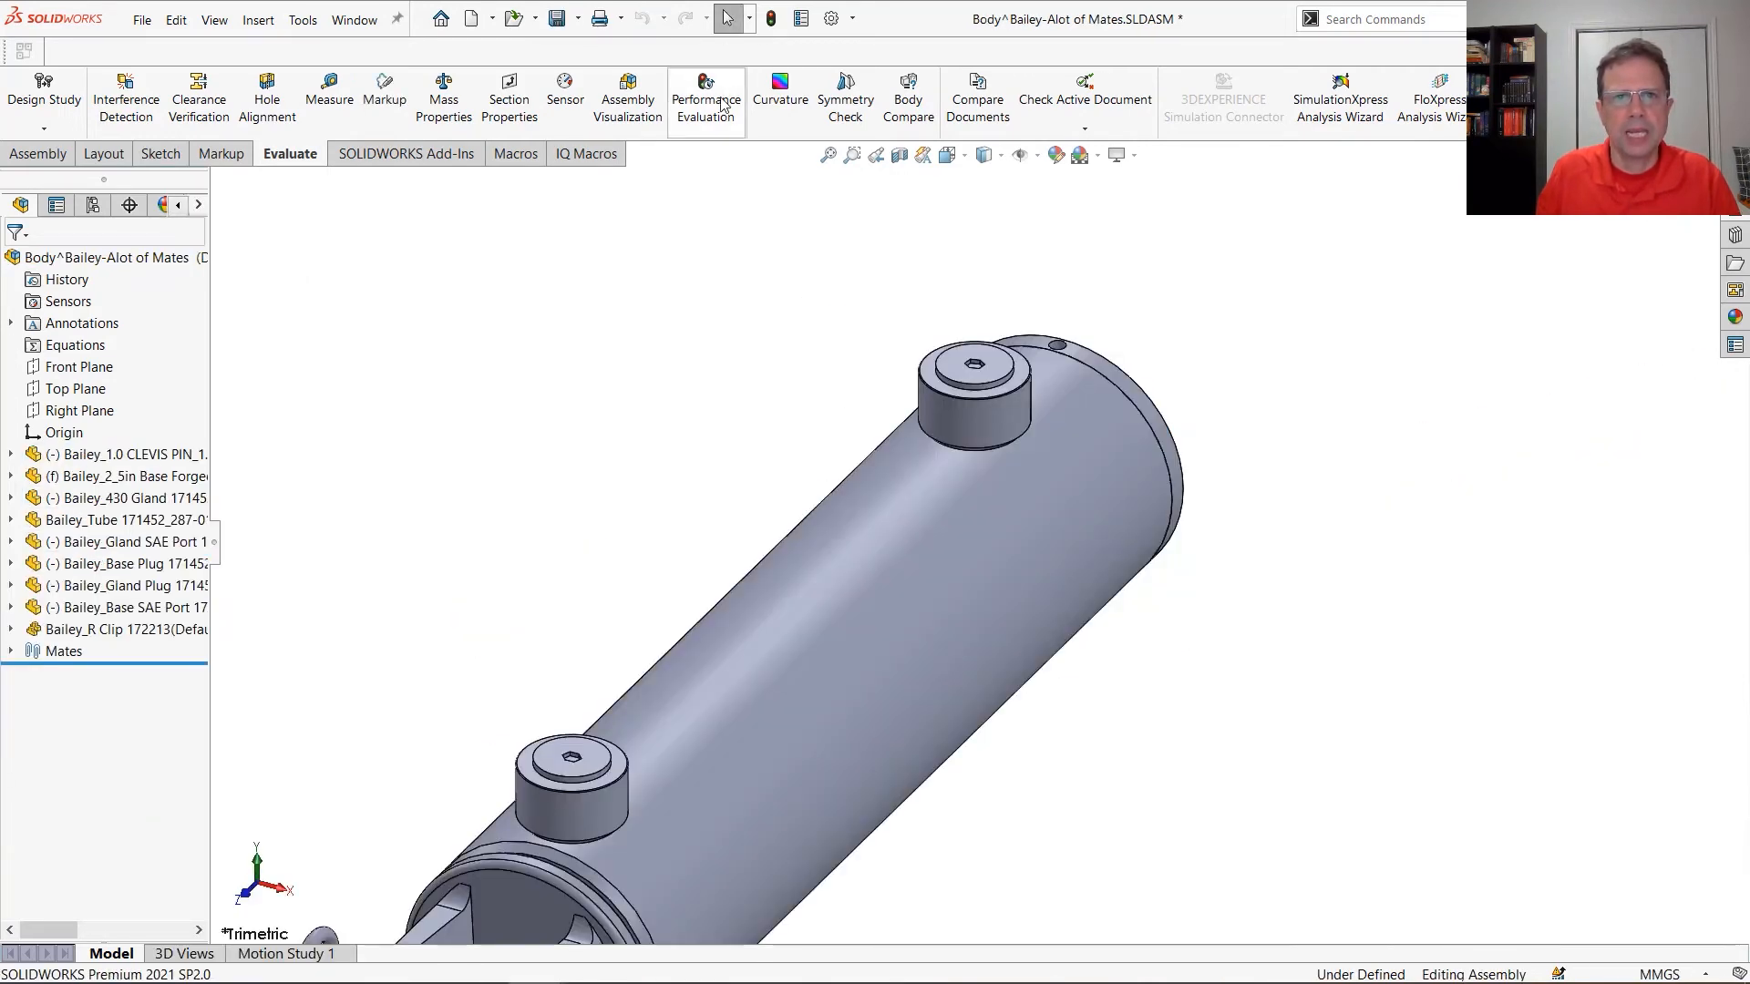
click(705, 101)
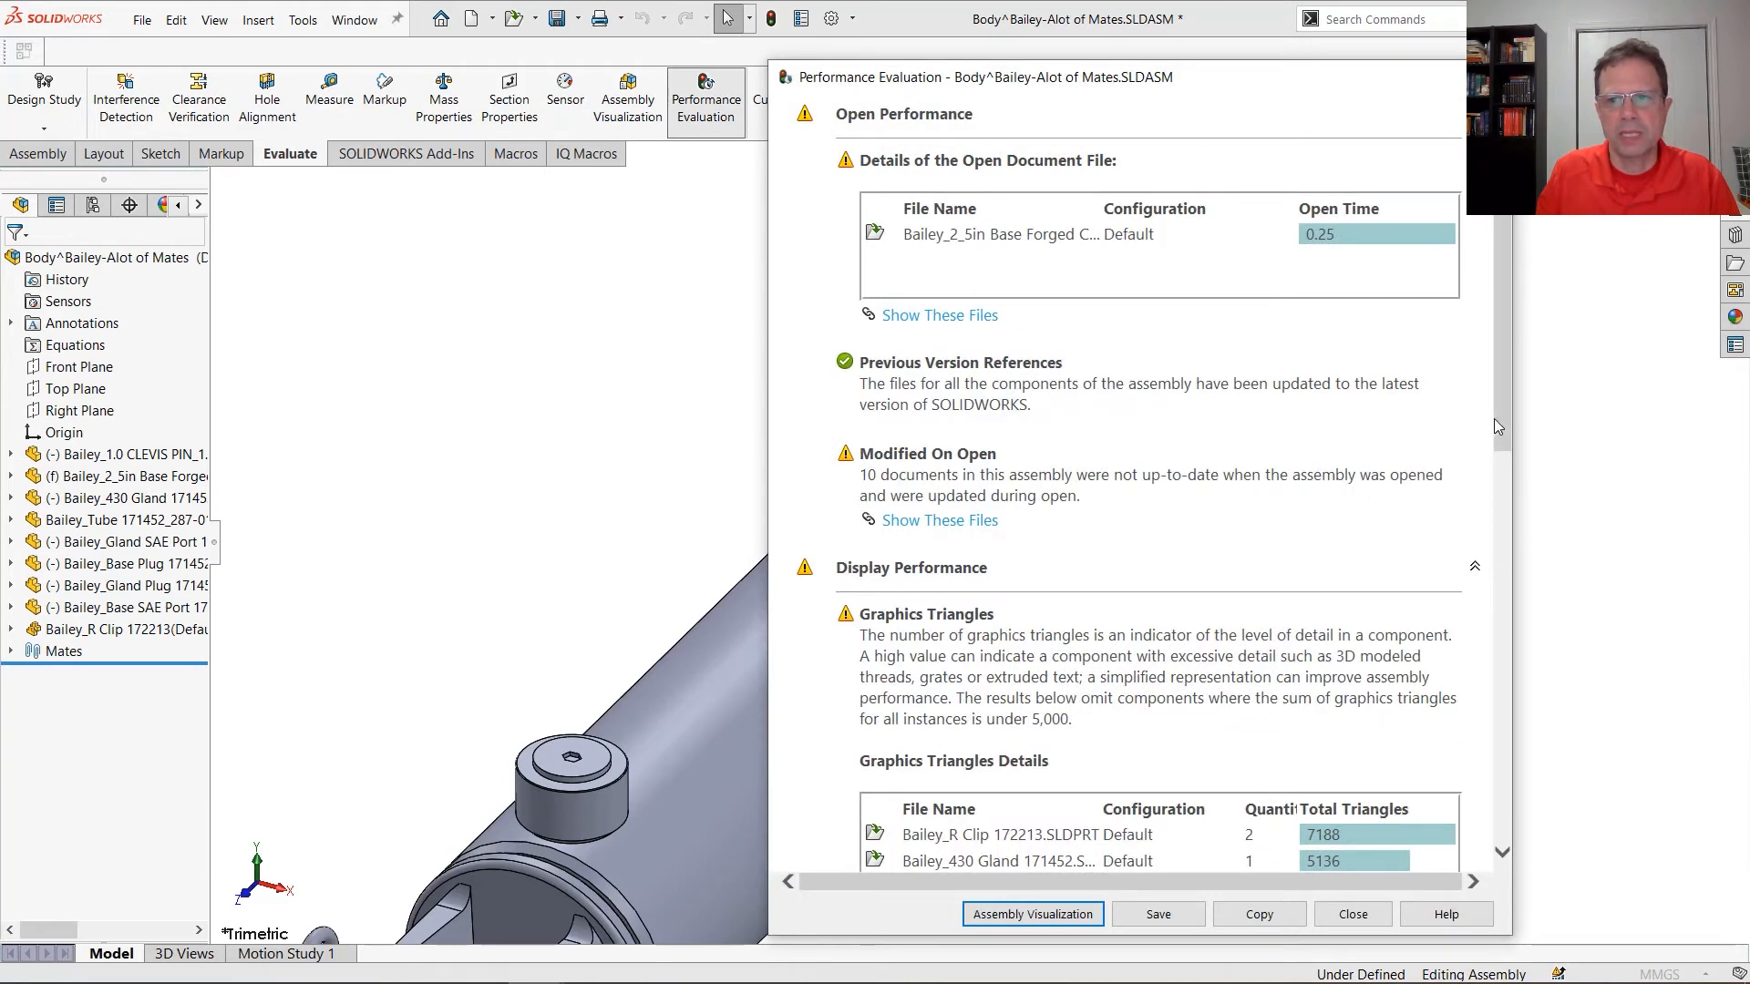
drag(1495, 425, 1499, 722)
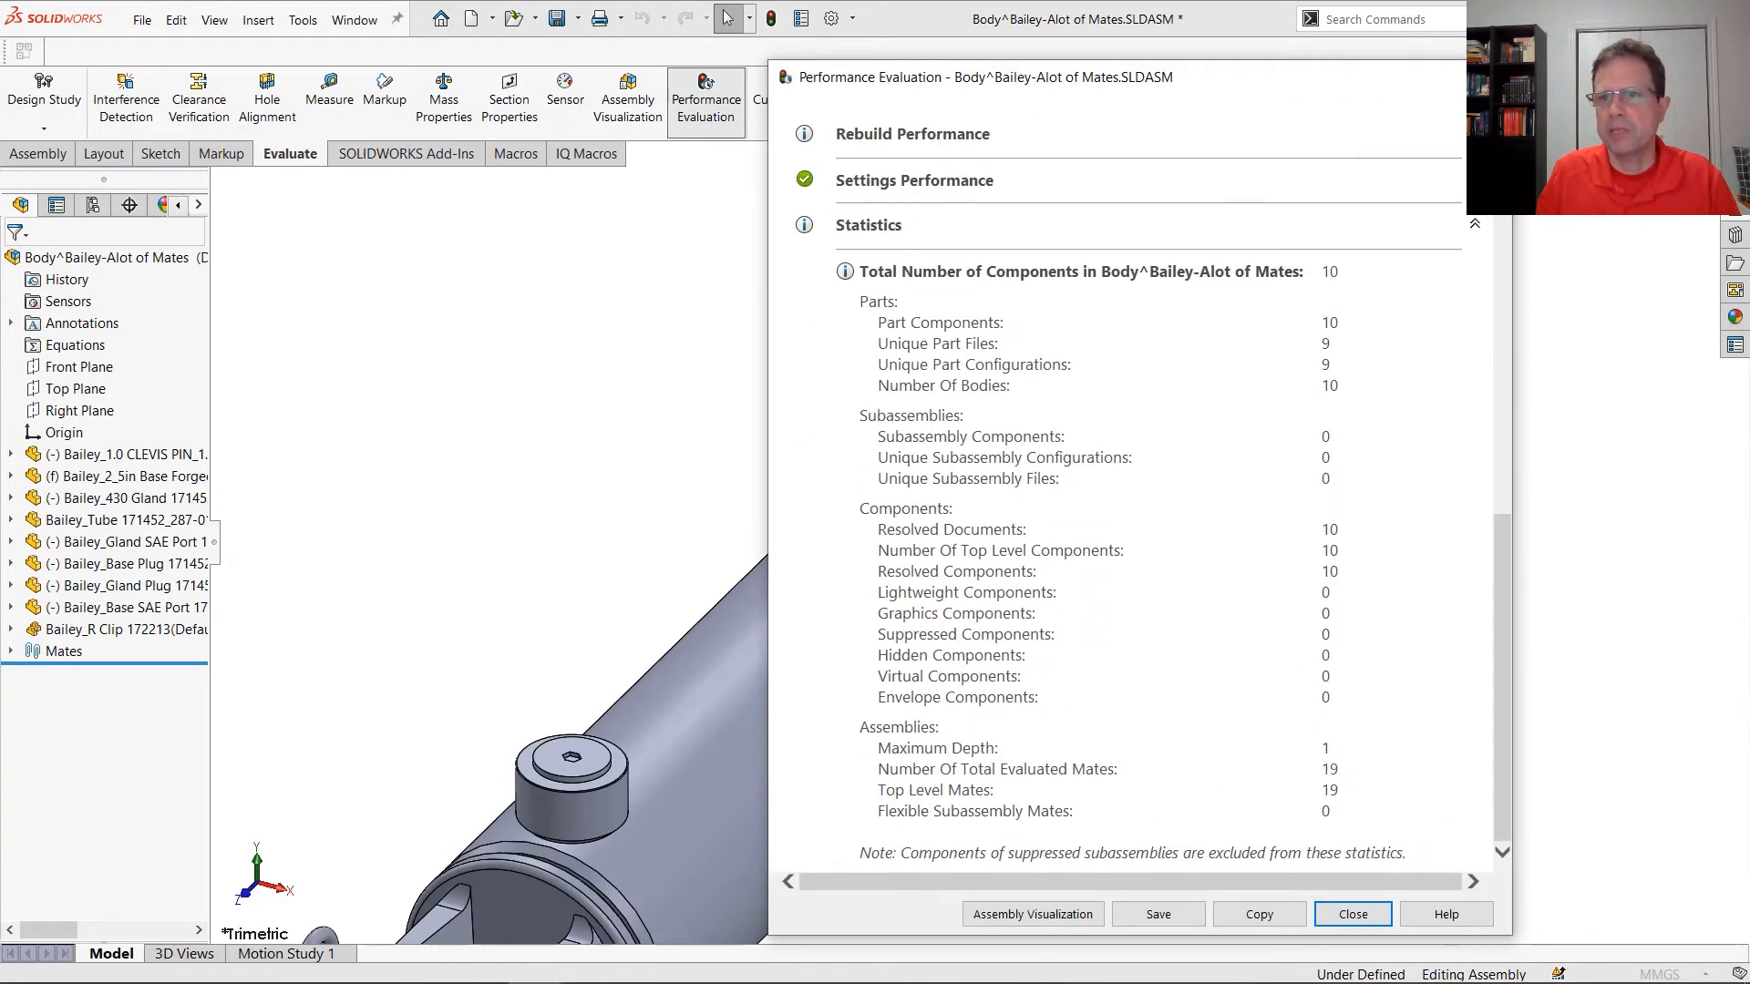
Close the Body subassembly's evaluation report and its document, saving the changes to Body
click(1353, 914)
click(1730, 154)
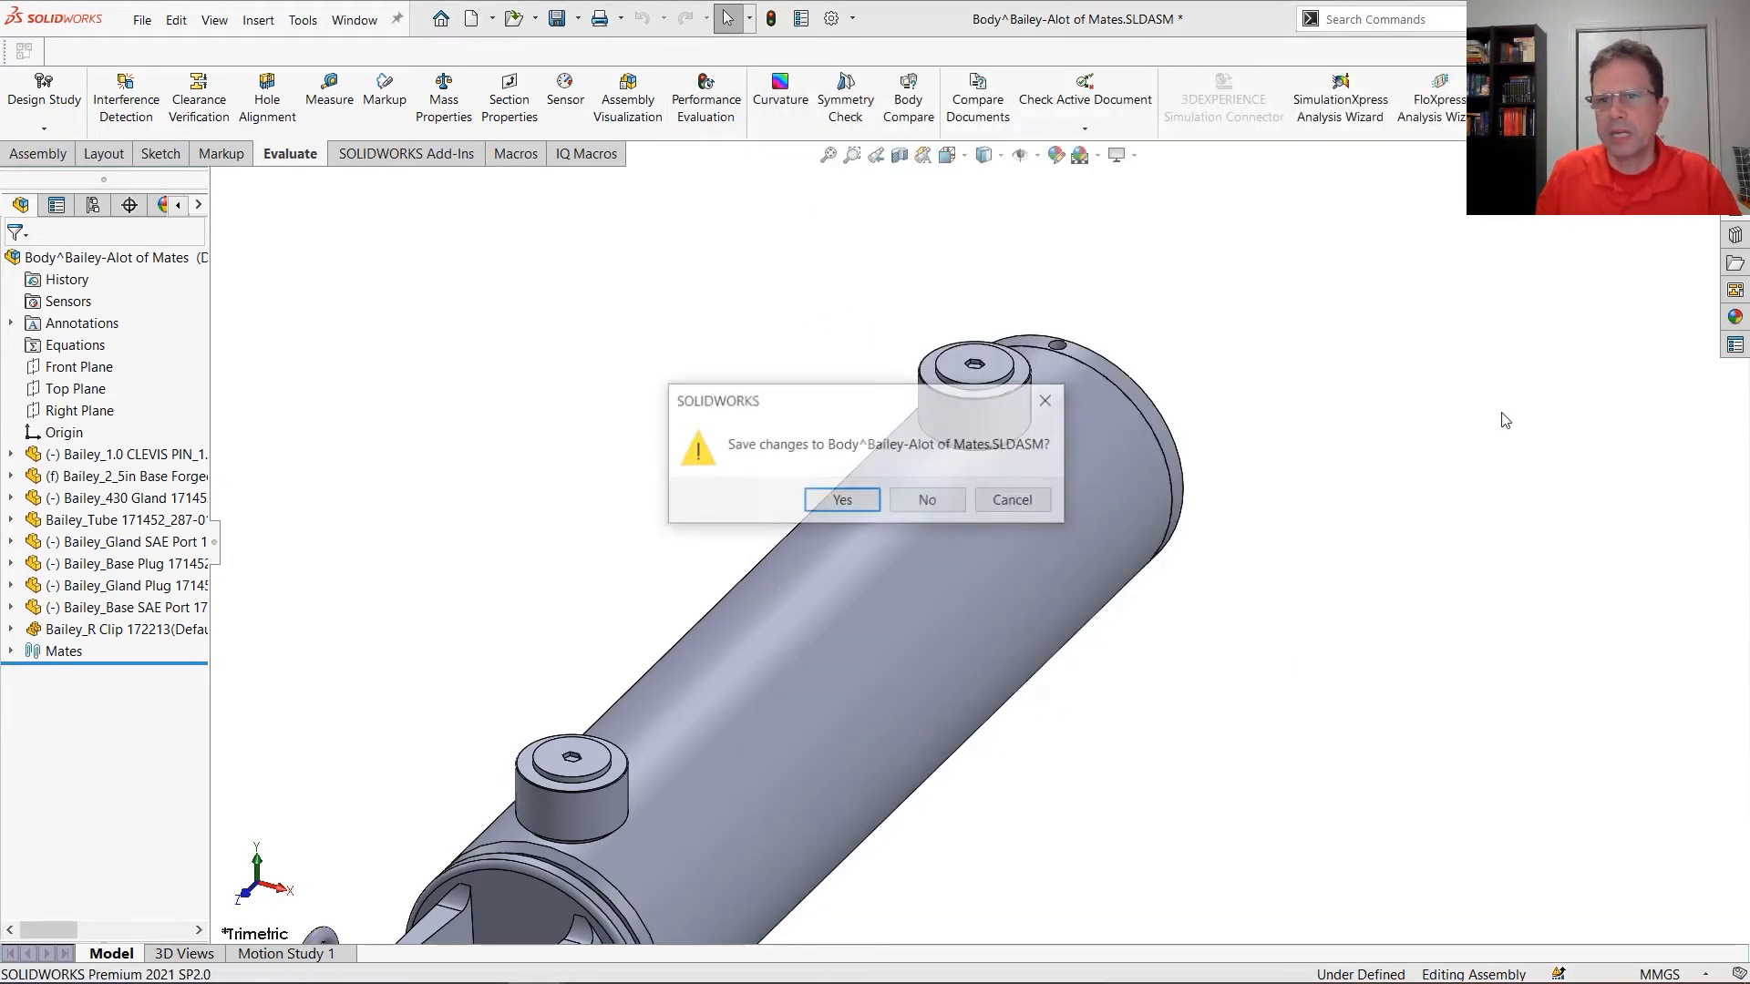
click(842, 500)
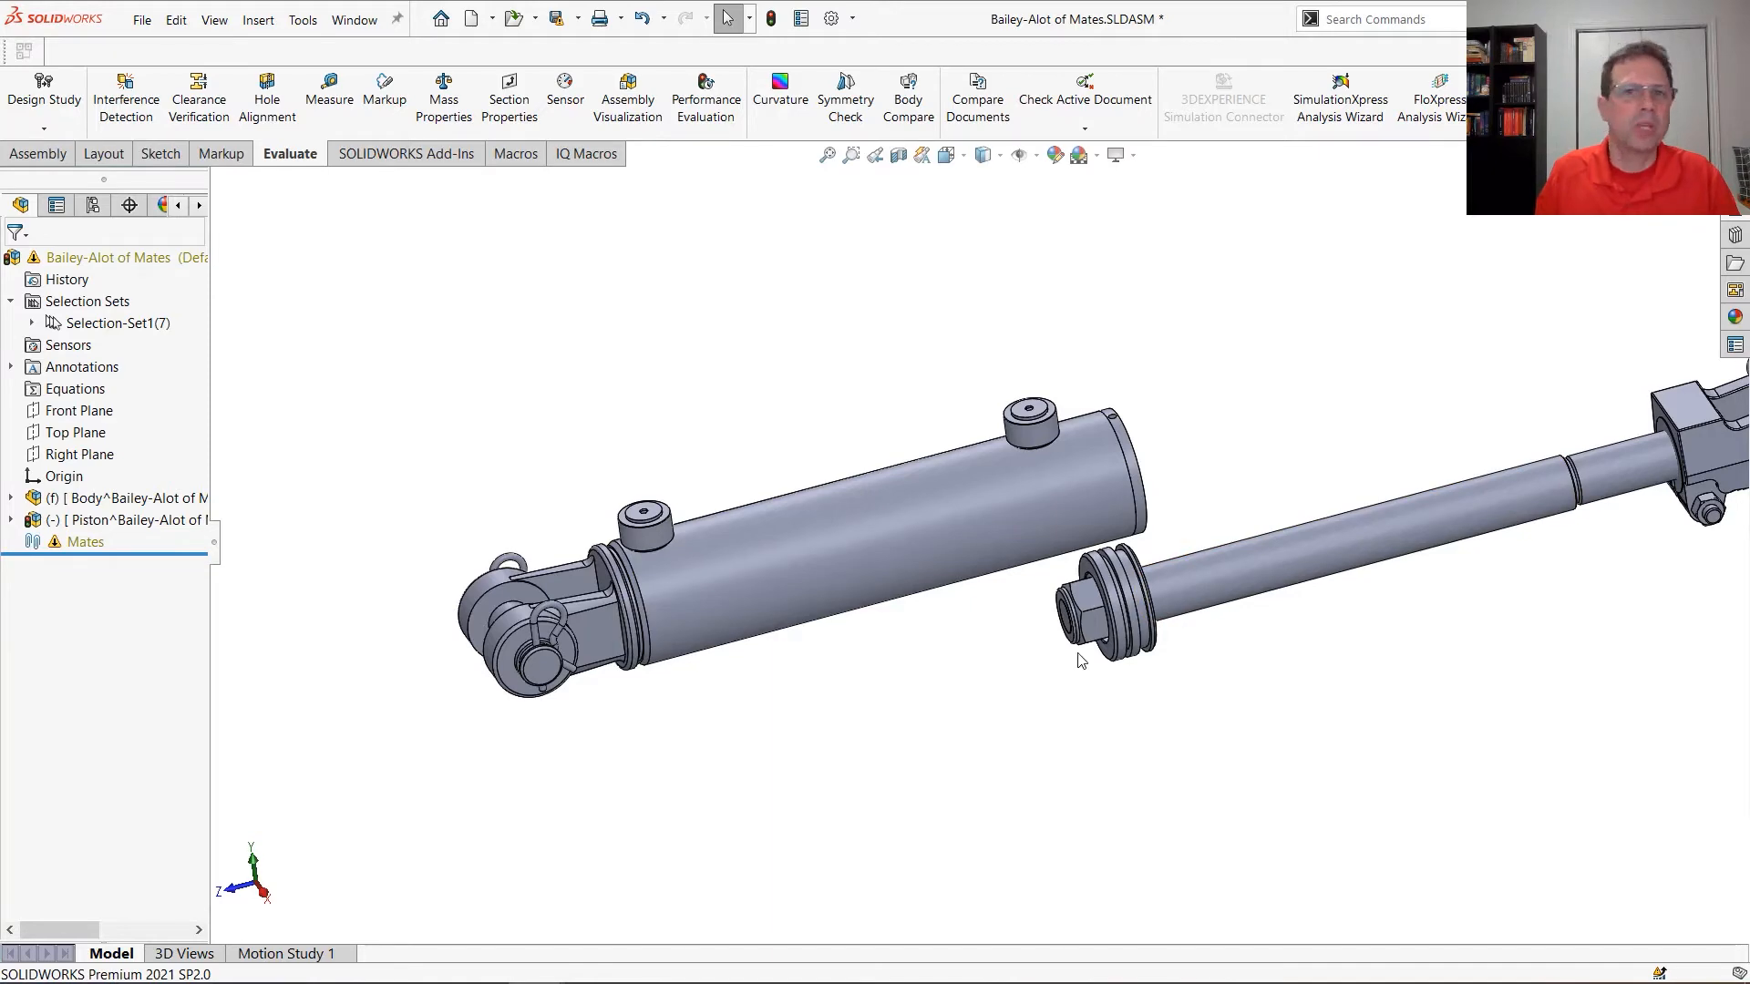
Run Performance Evaluation on the top-level Bailey-Alot of Mates assembly, examine its component and mate statistics, and close the report
click(715, 104)
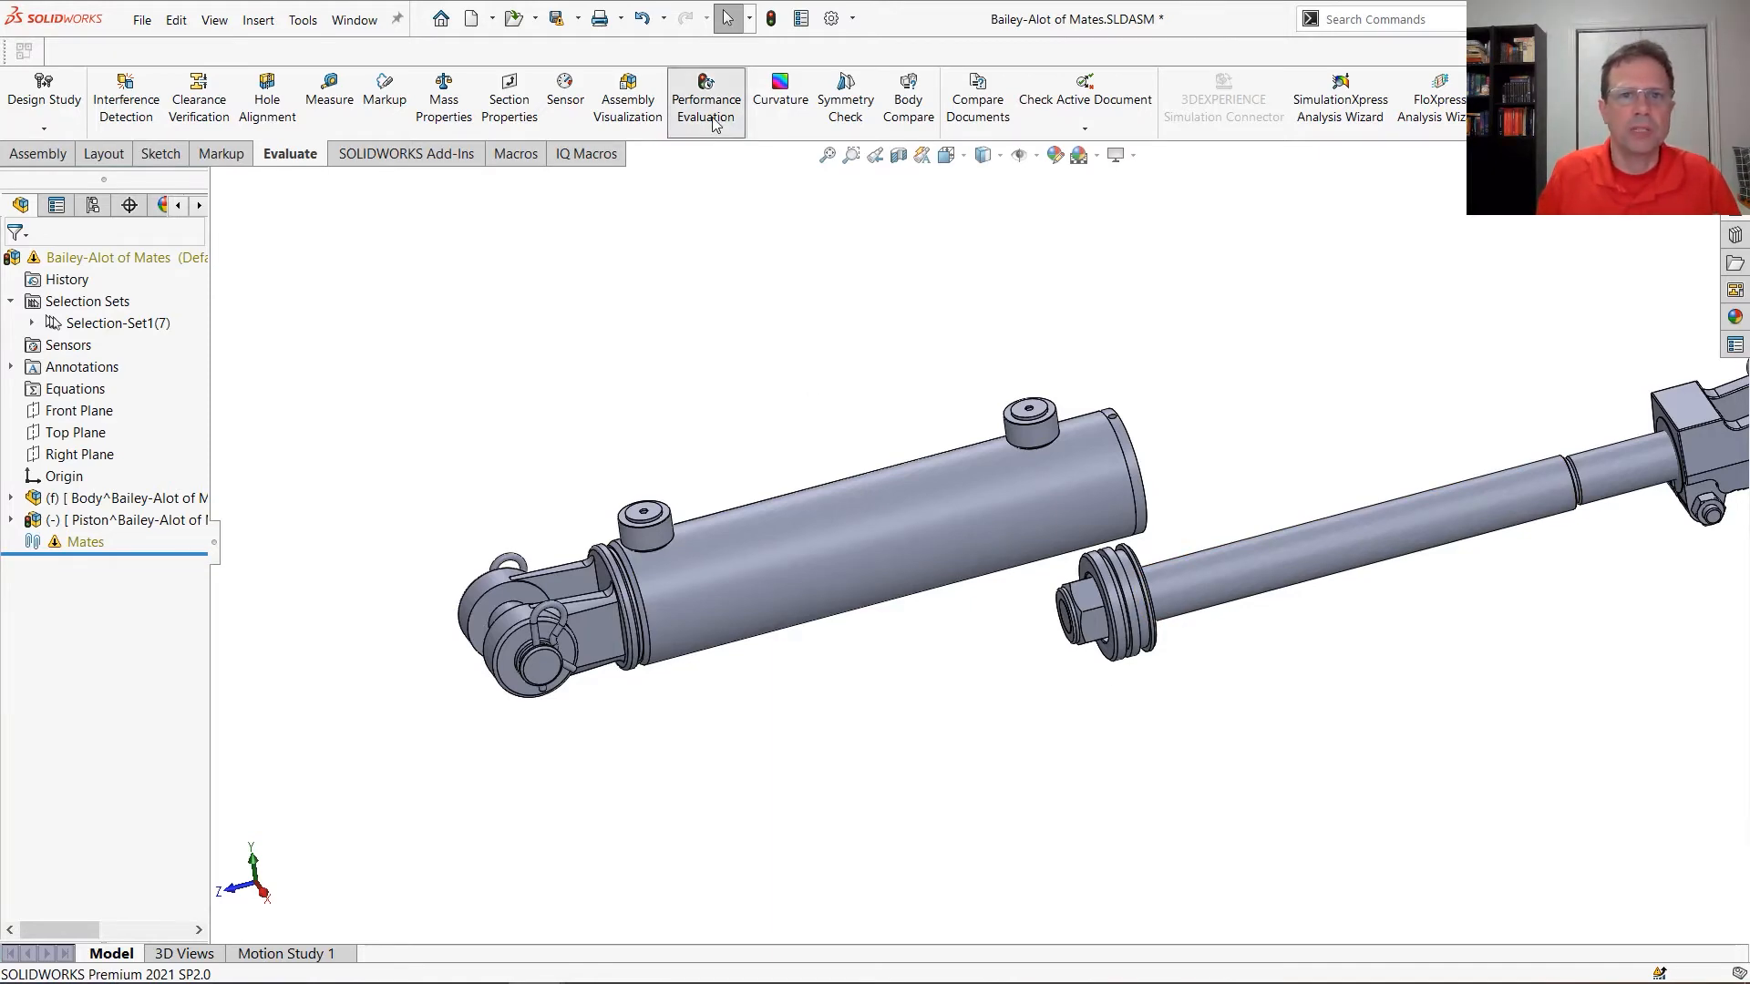
drag(1501, 372, 1502, 820)
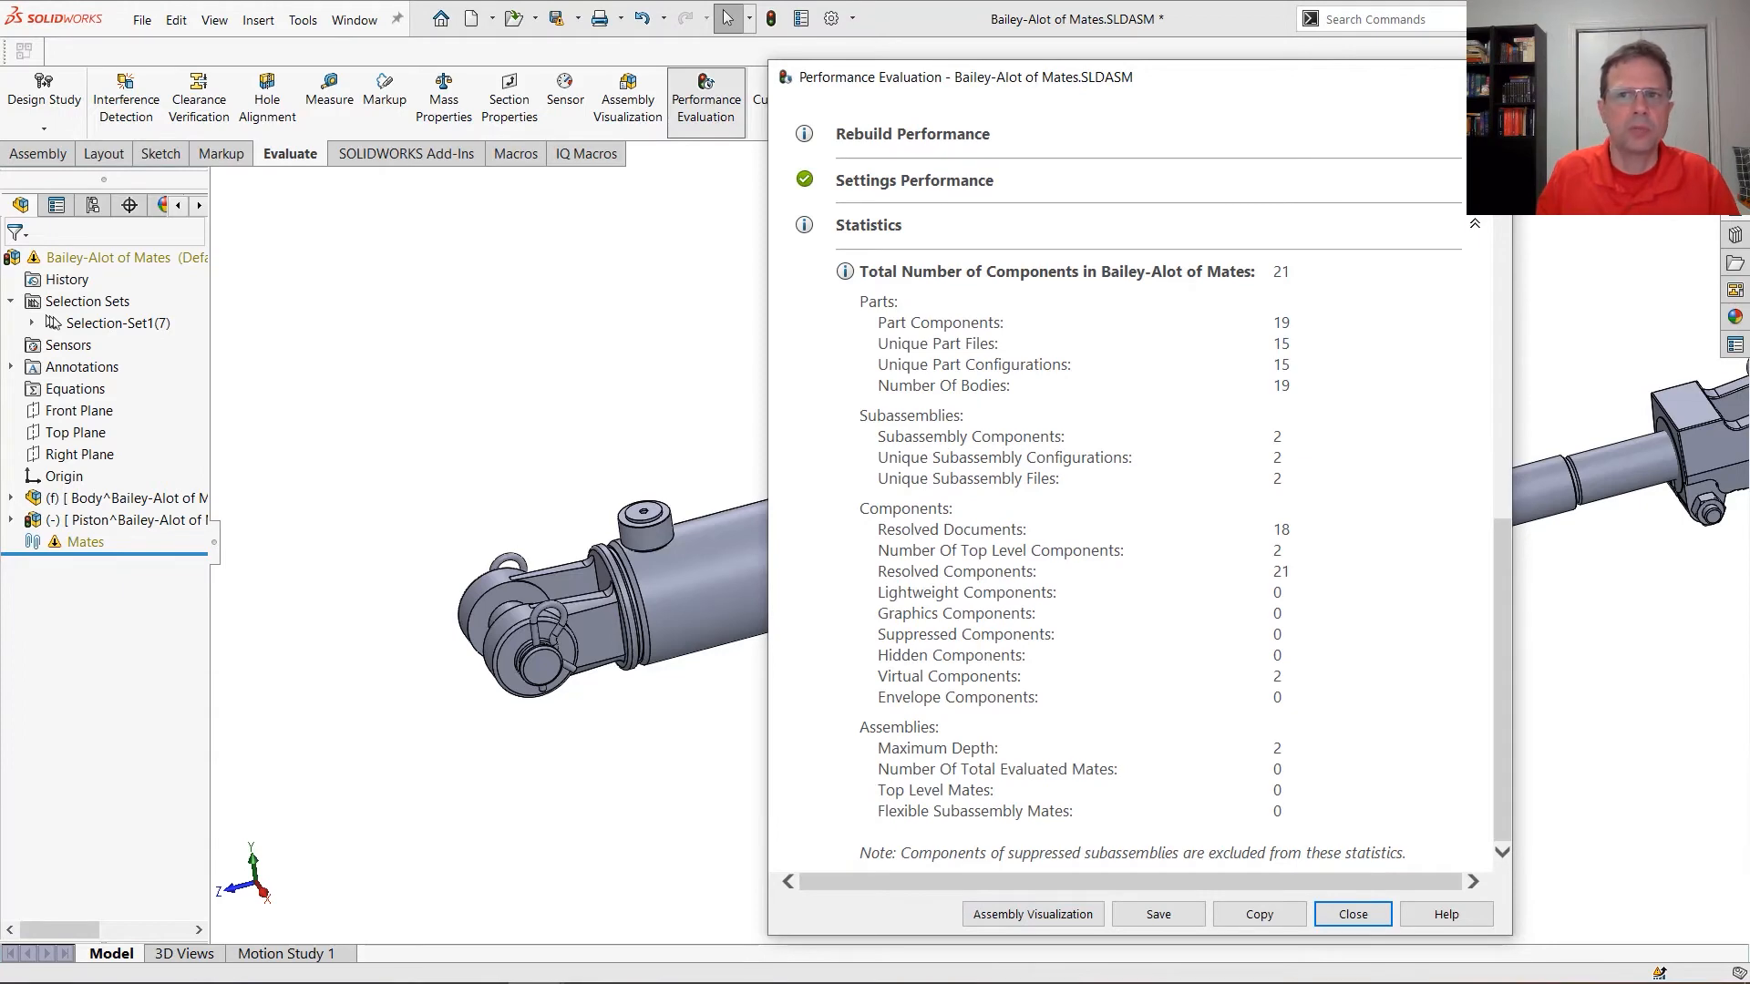
click(1492, 78)
Add a Concentric mate between the gland's inner bore and the cylindrical face of the piston rod
scroll(1326, 541, down, 3)
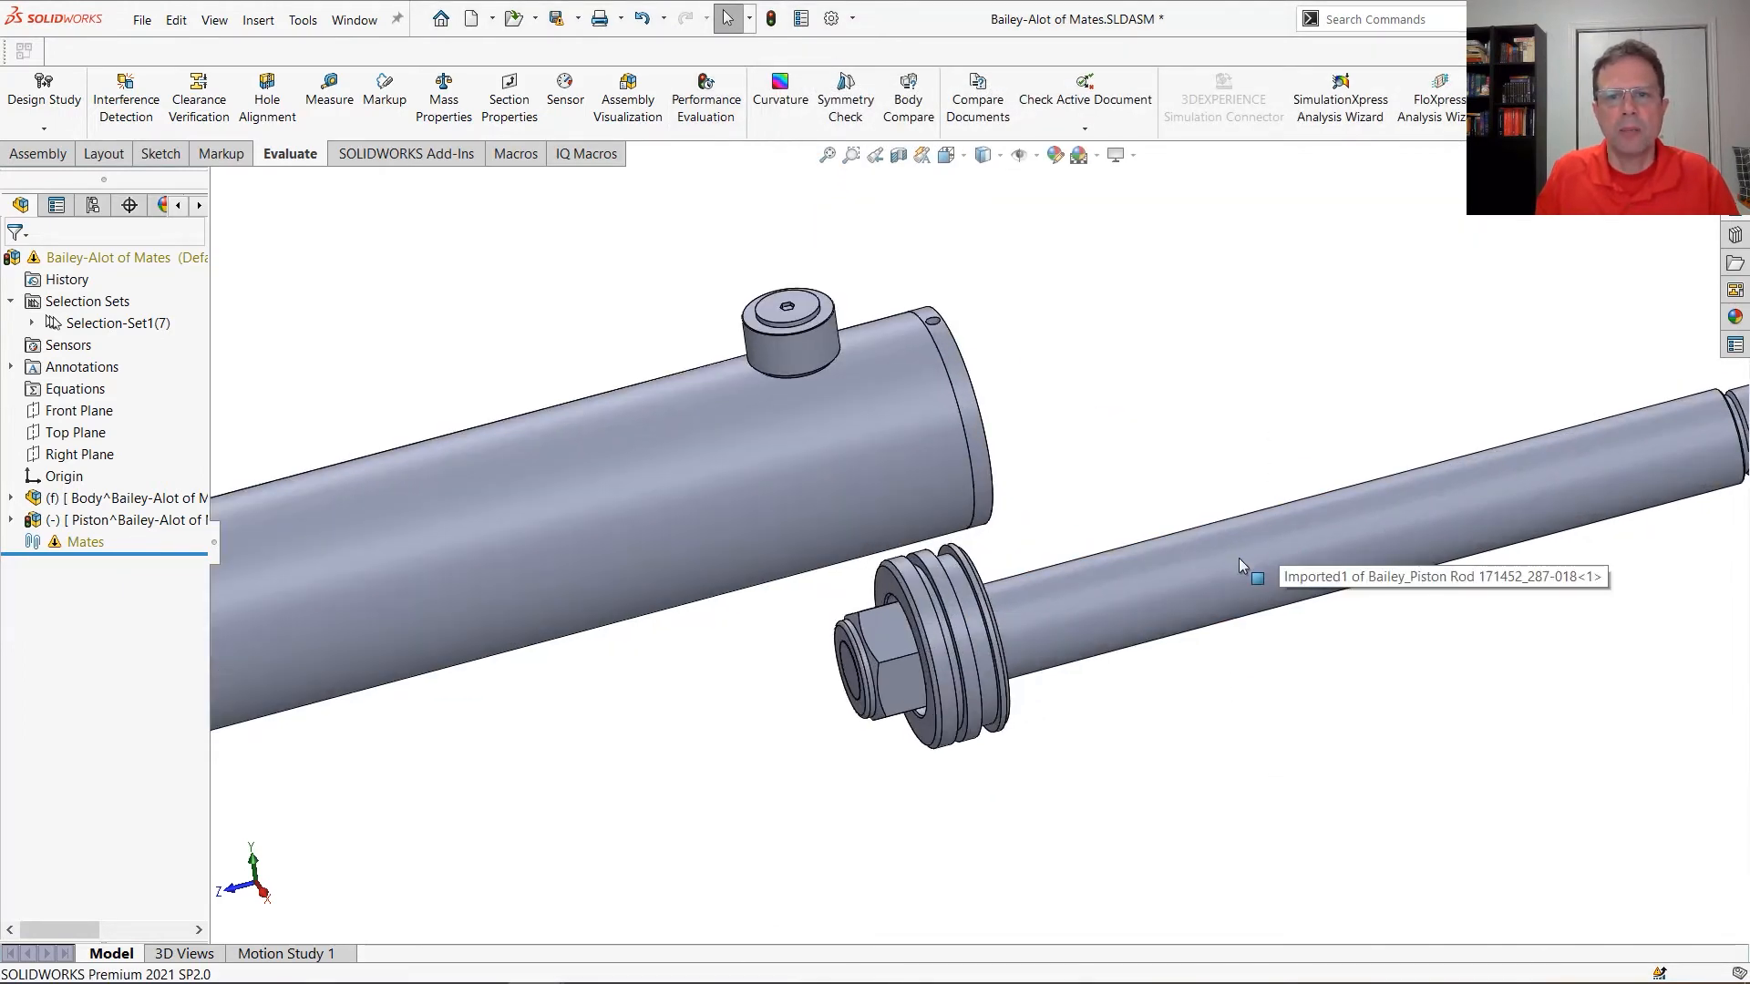
middle_drag(1184, 399, 1037, 580)
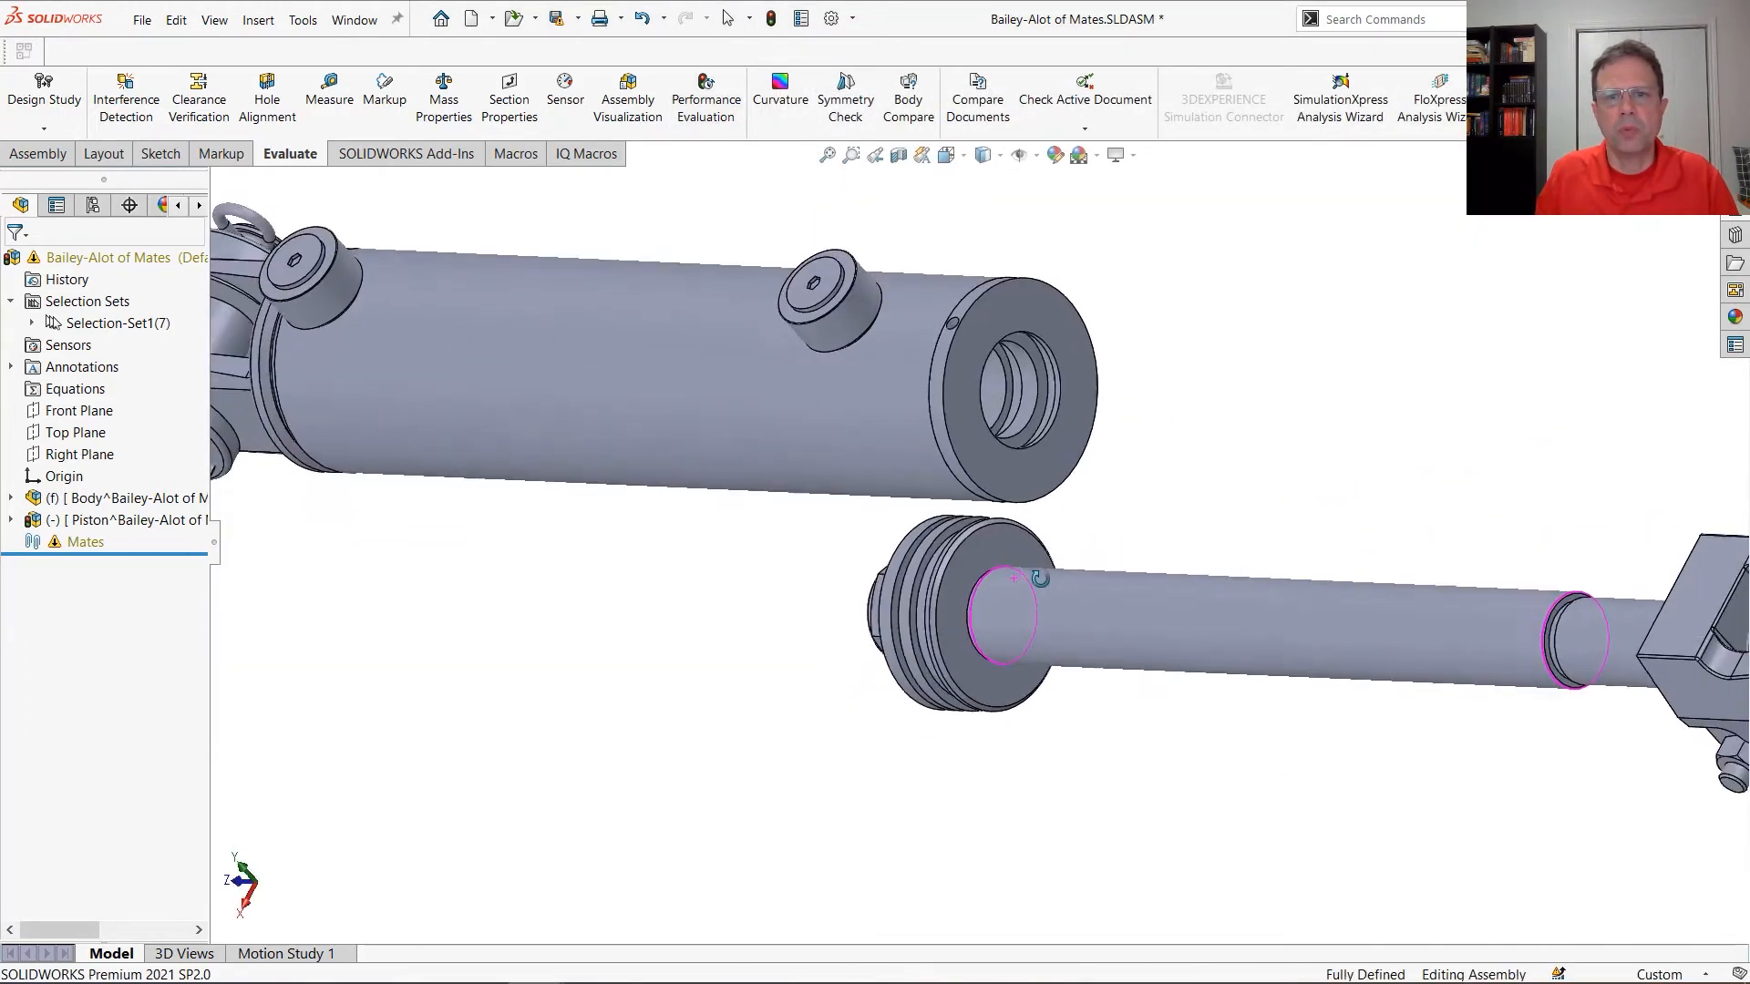
click(997, 381)
ctrl+click(1178, 614)
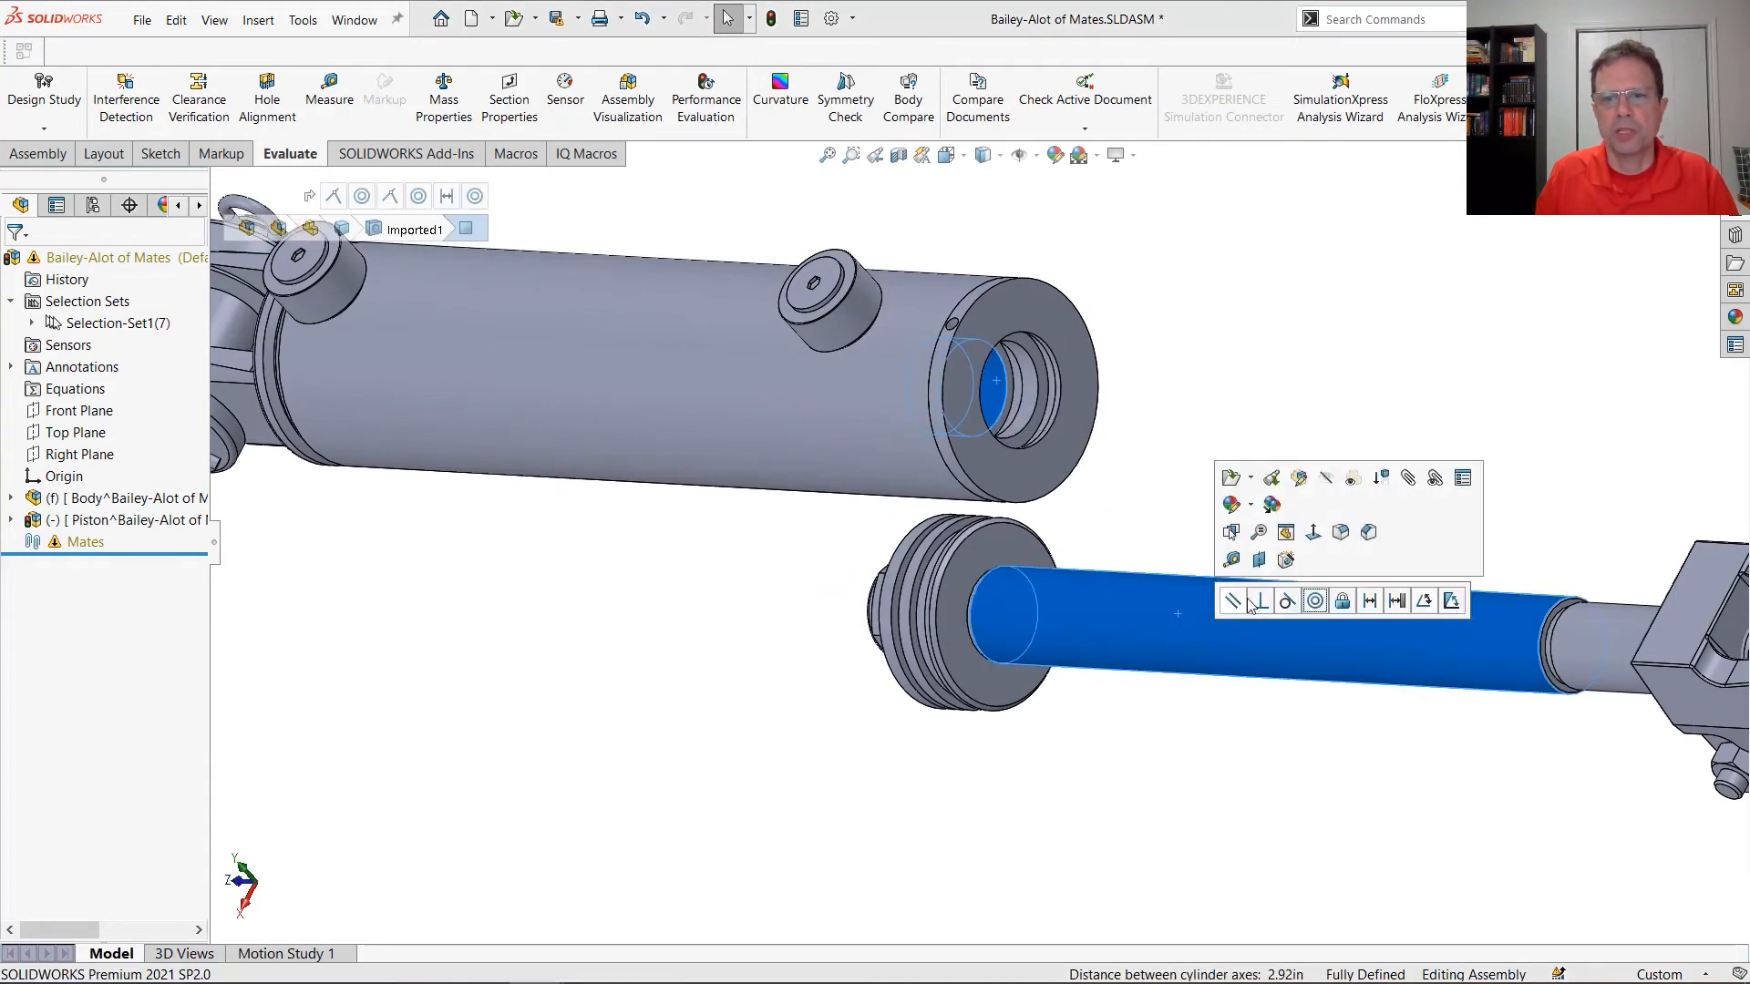
click(1315, 602)
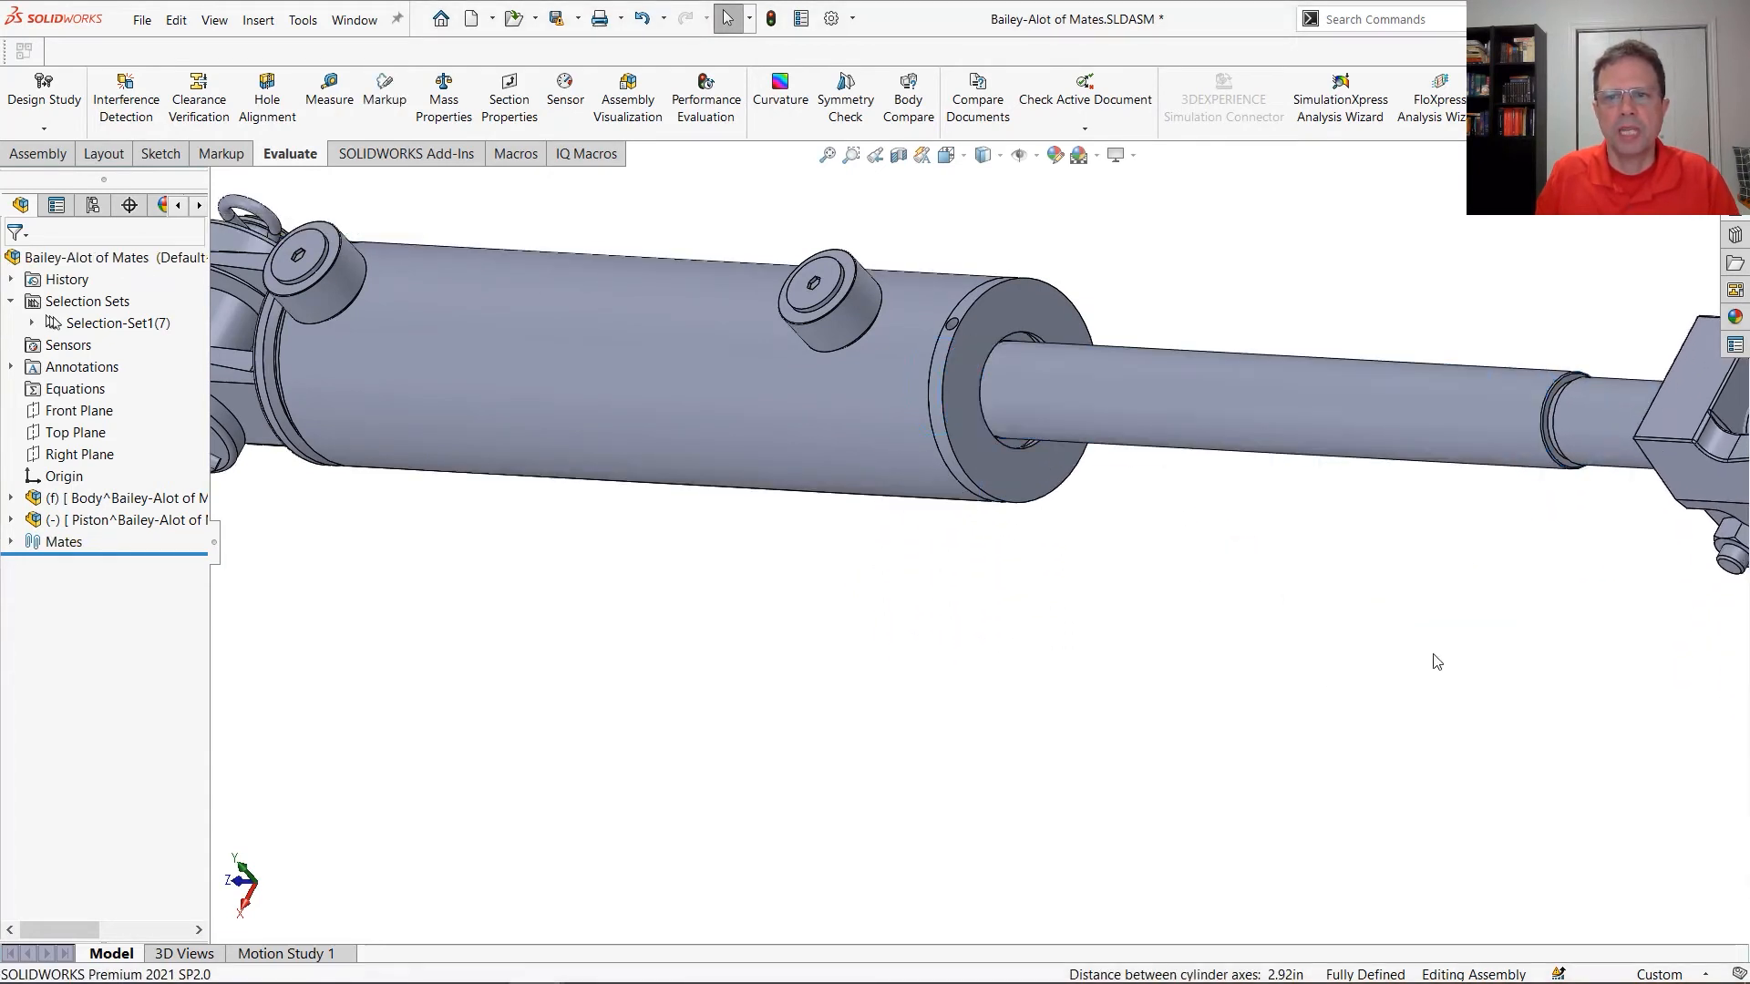
Select the entire Piston subassembly from its rod face and show its reference planes along with the top-level assembly's planes
middle_drag(1433, 656, 1631, 482)
click(1620, 397)
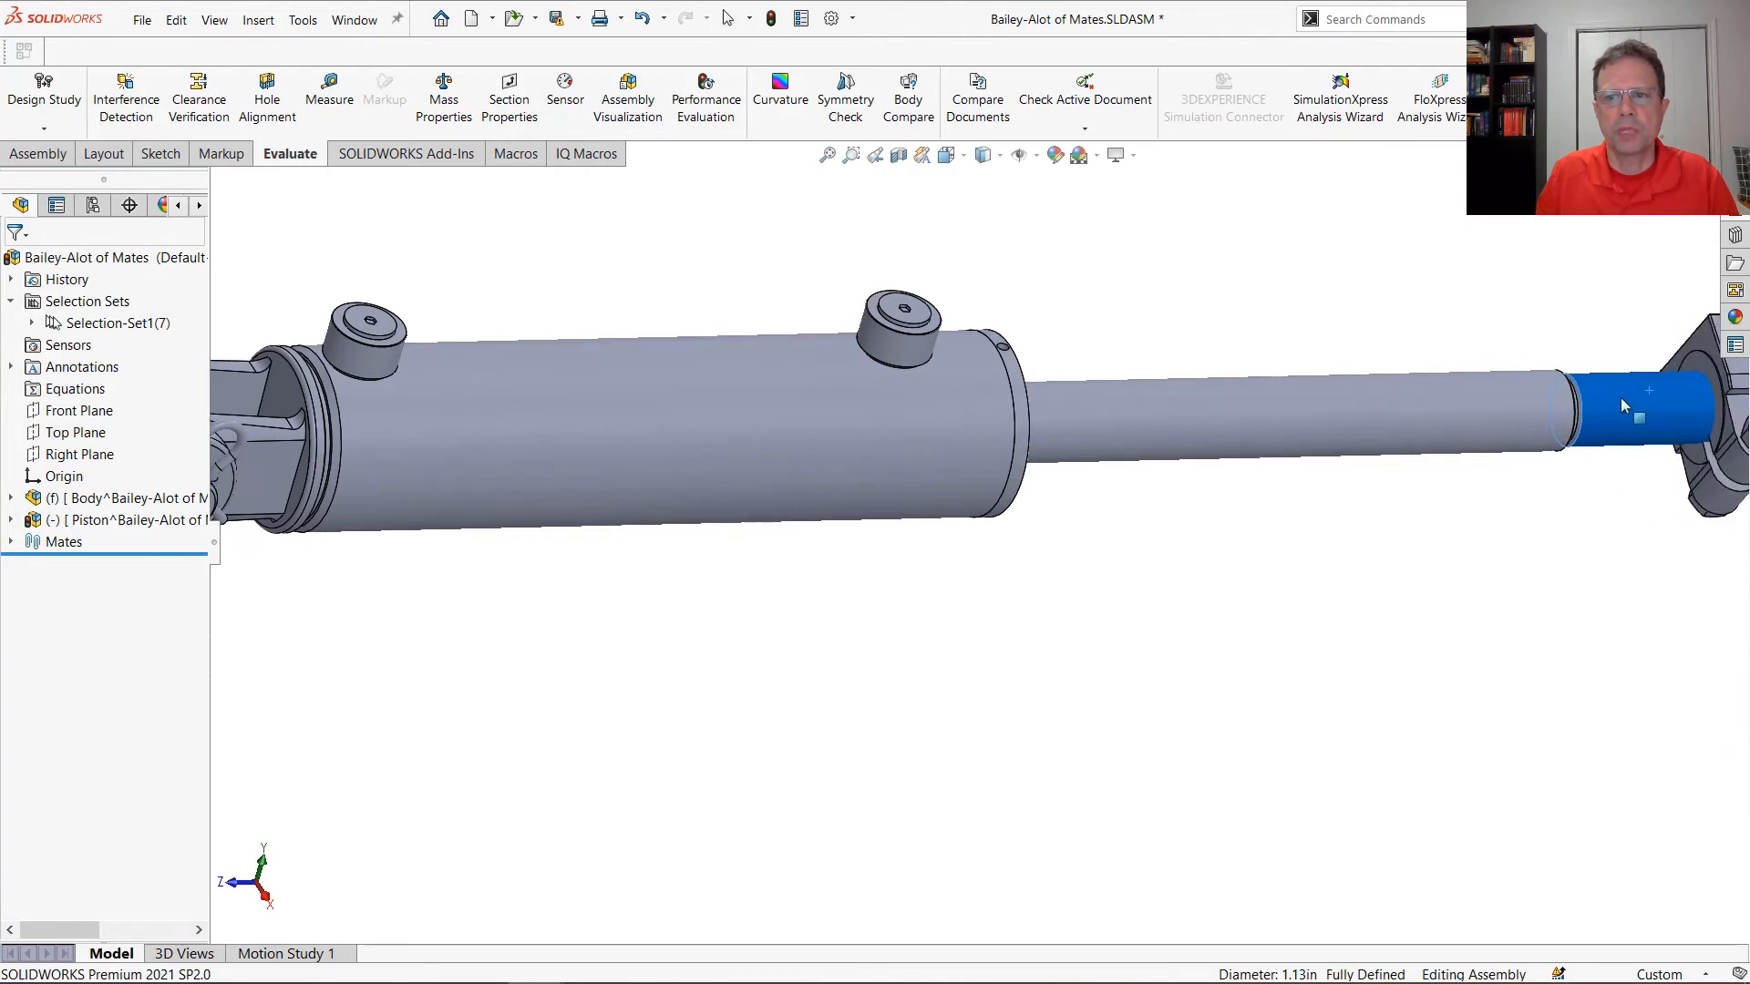
key(f)
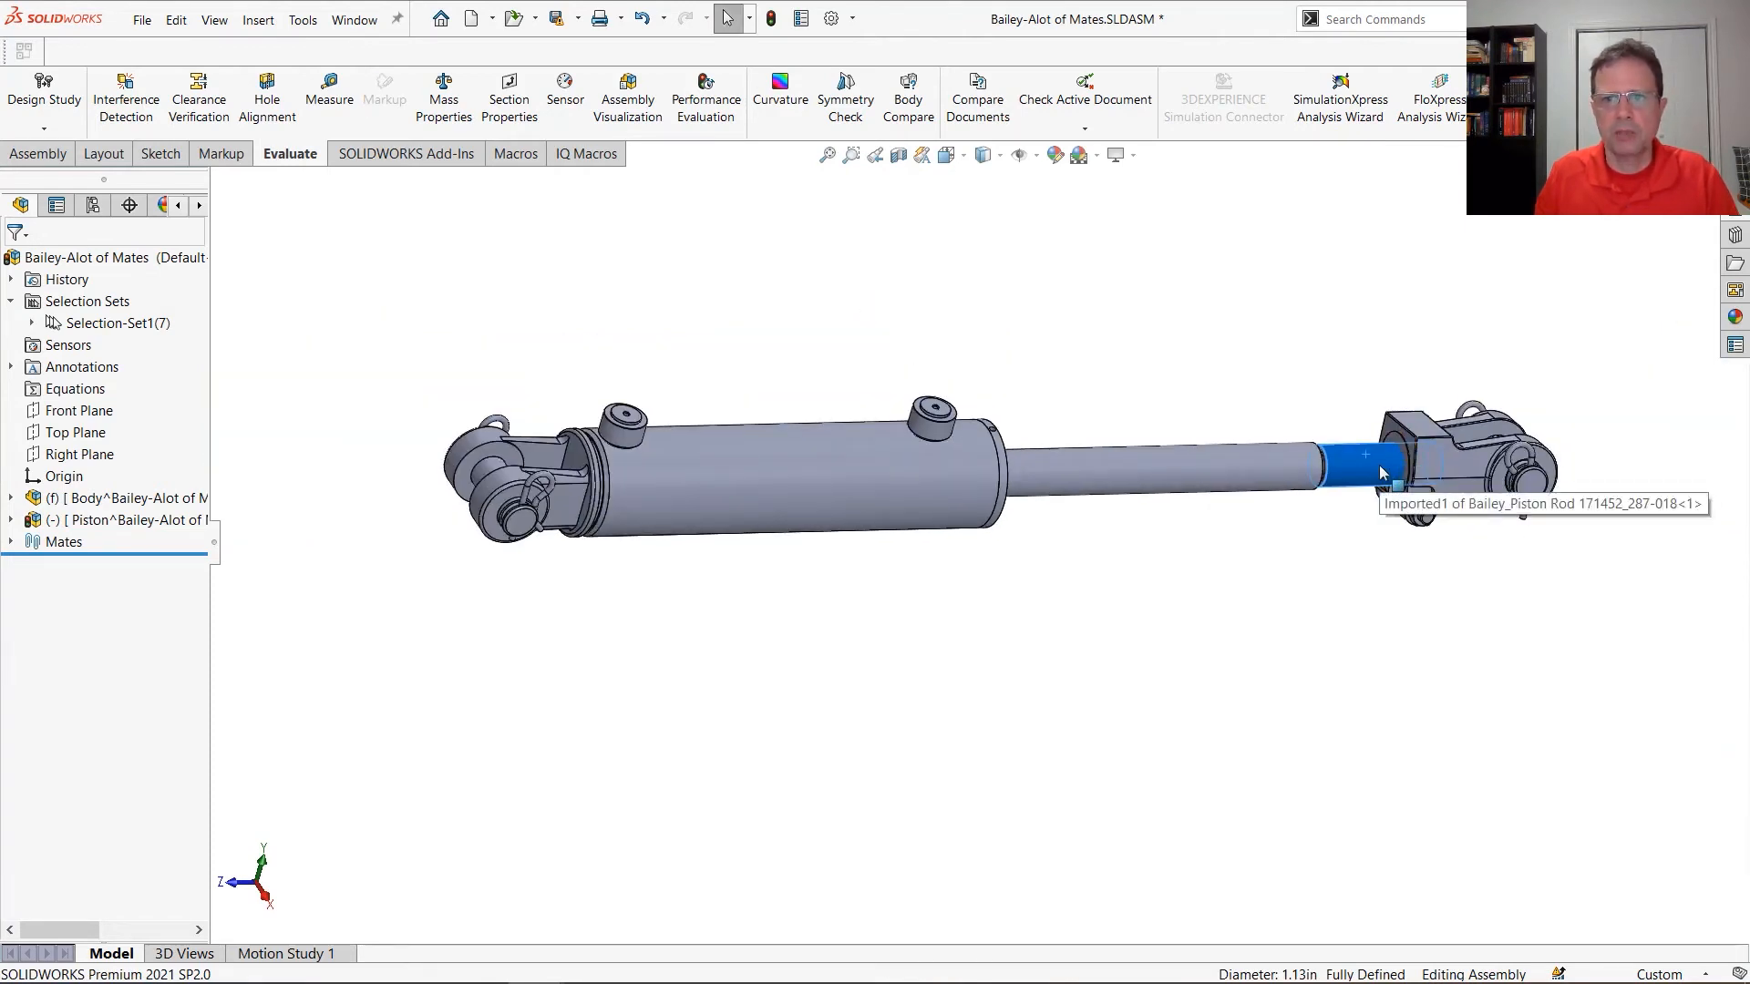
click(1036, 154)
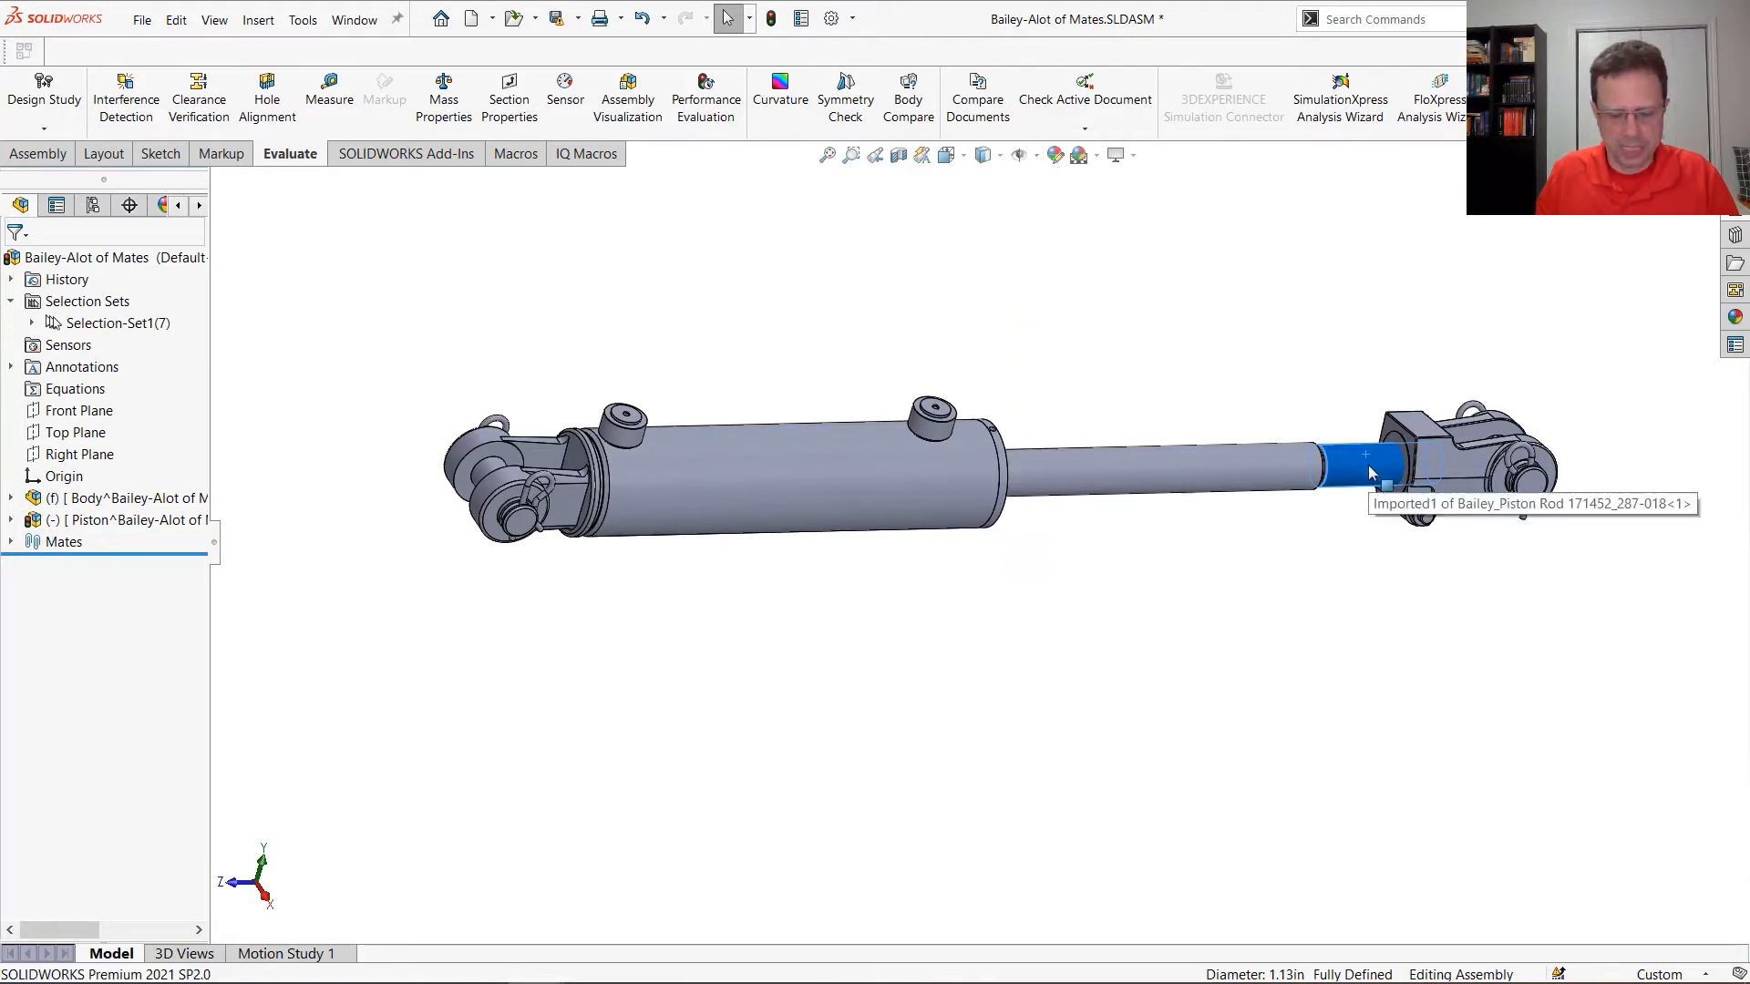
click(1369, 471)
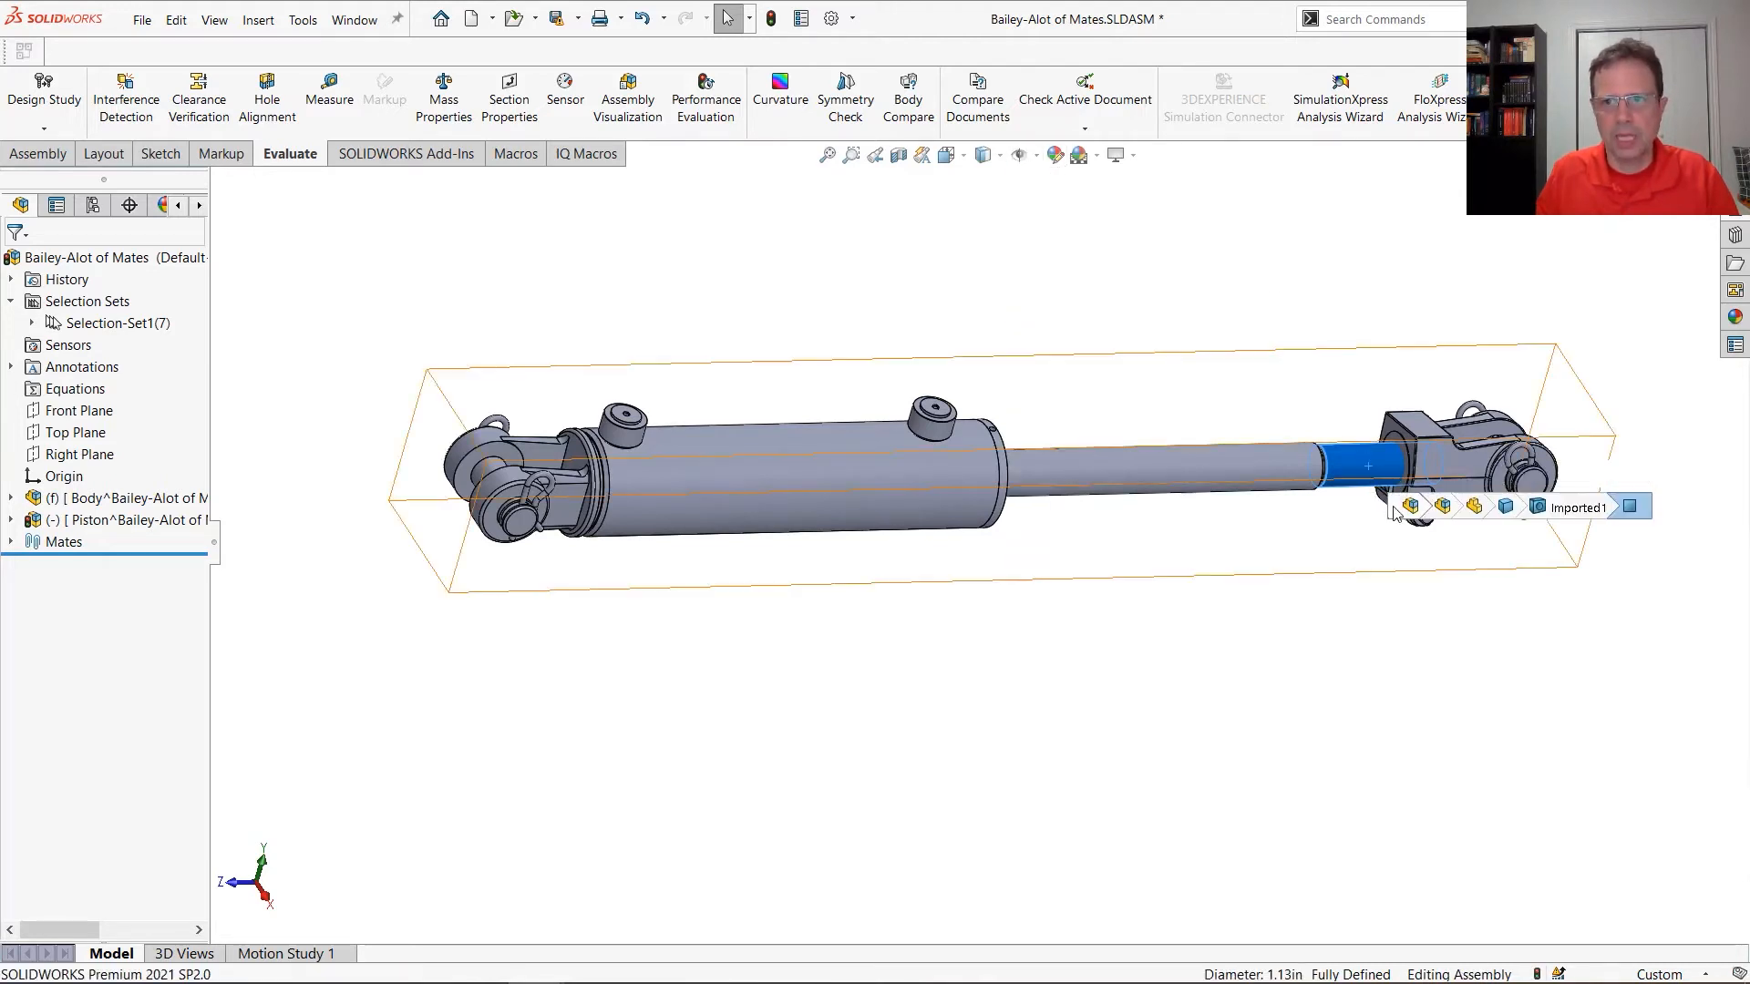
click(1444, 507)
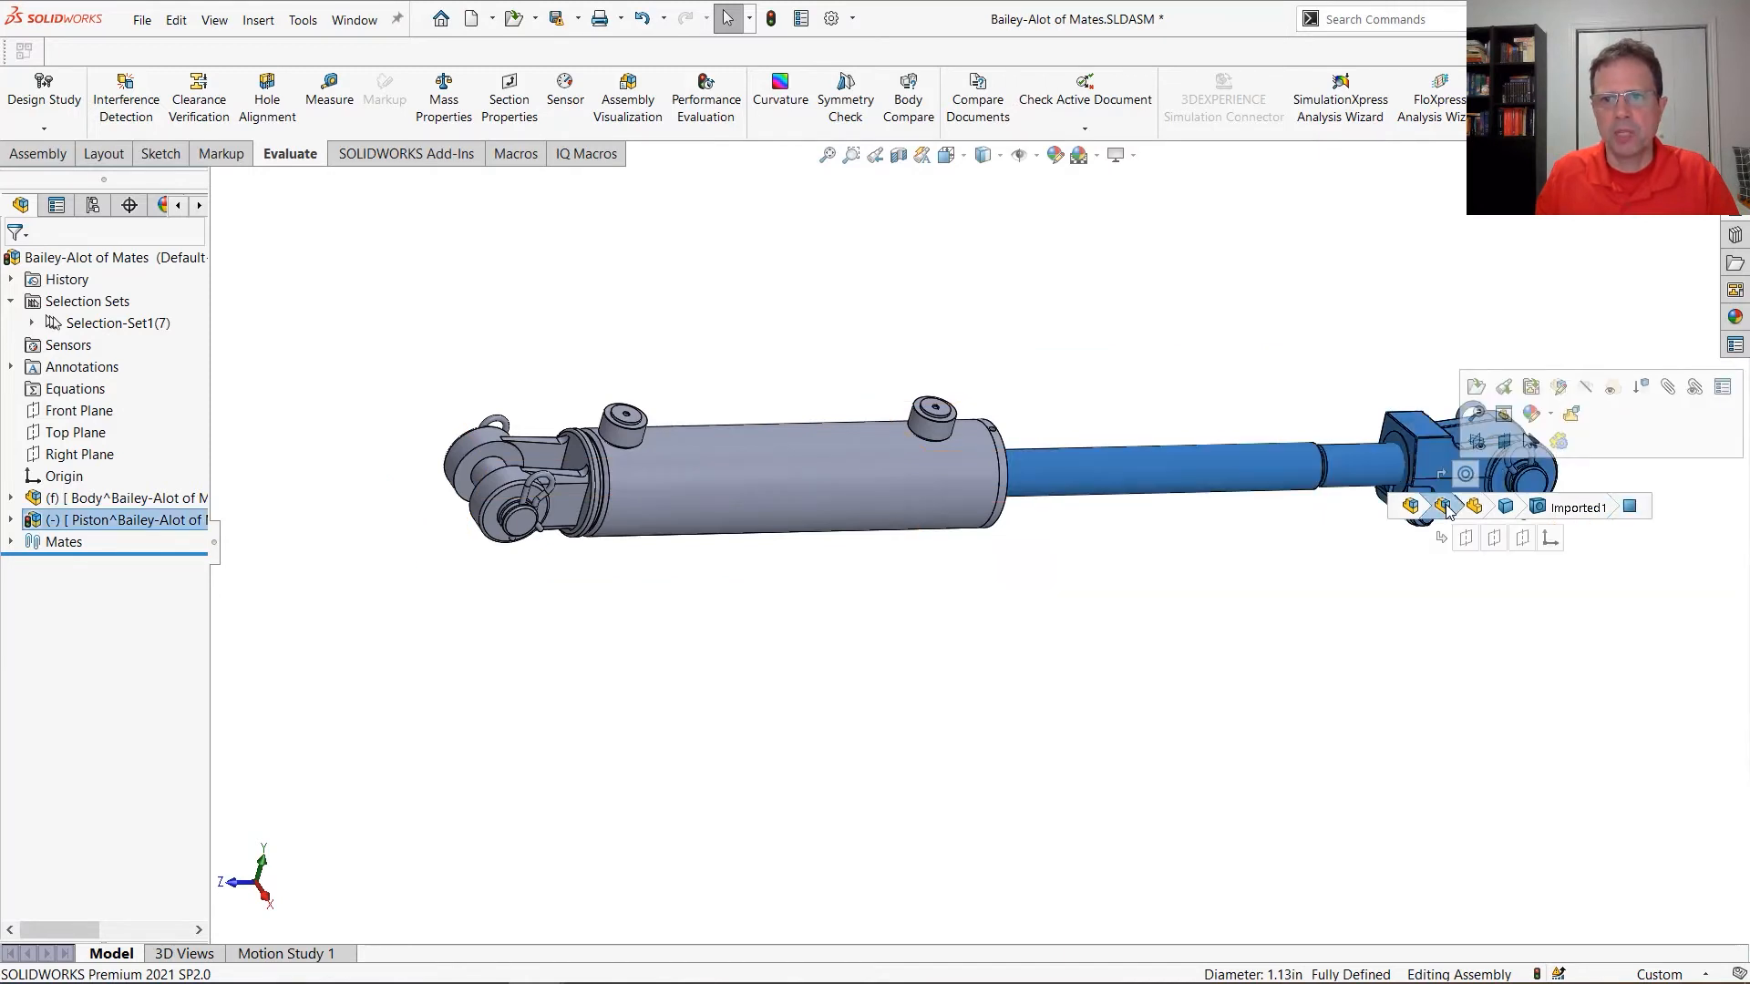
click(1479, 439)
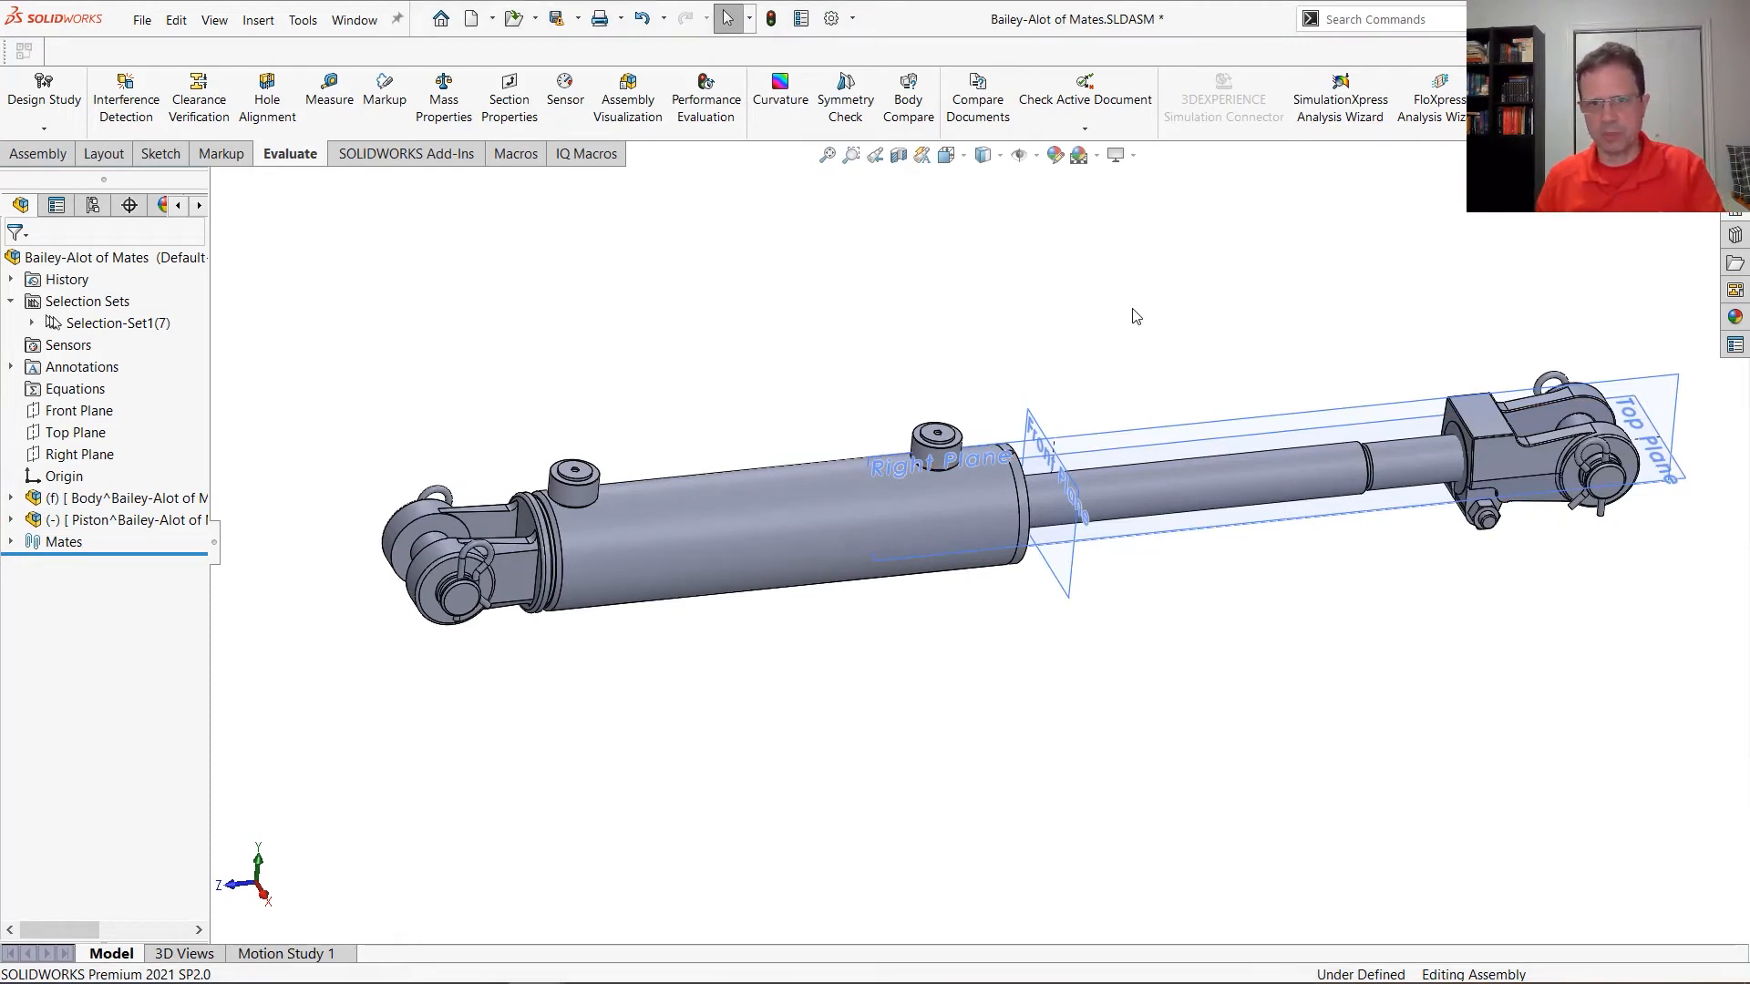
key(q)
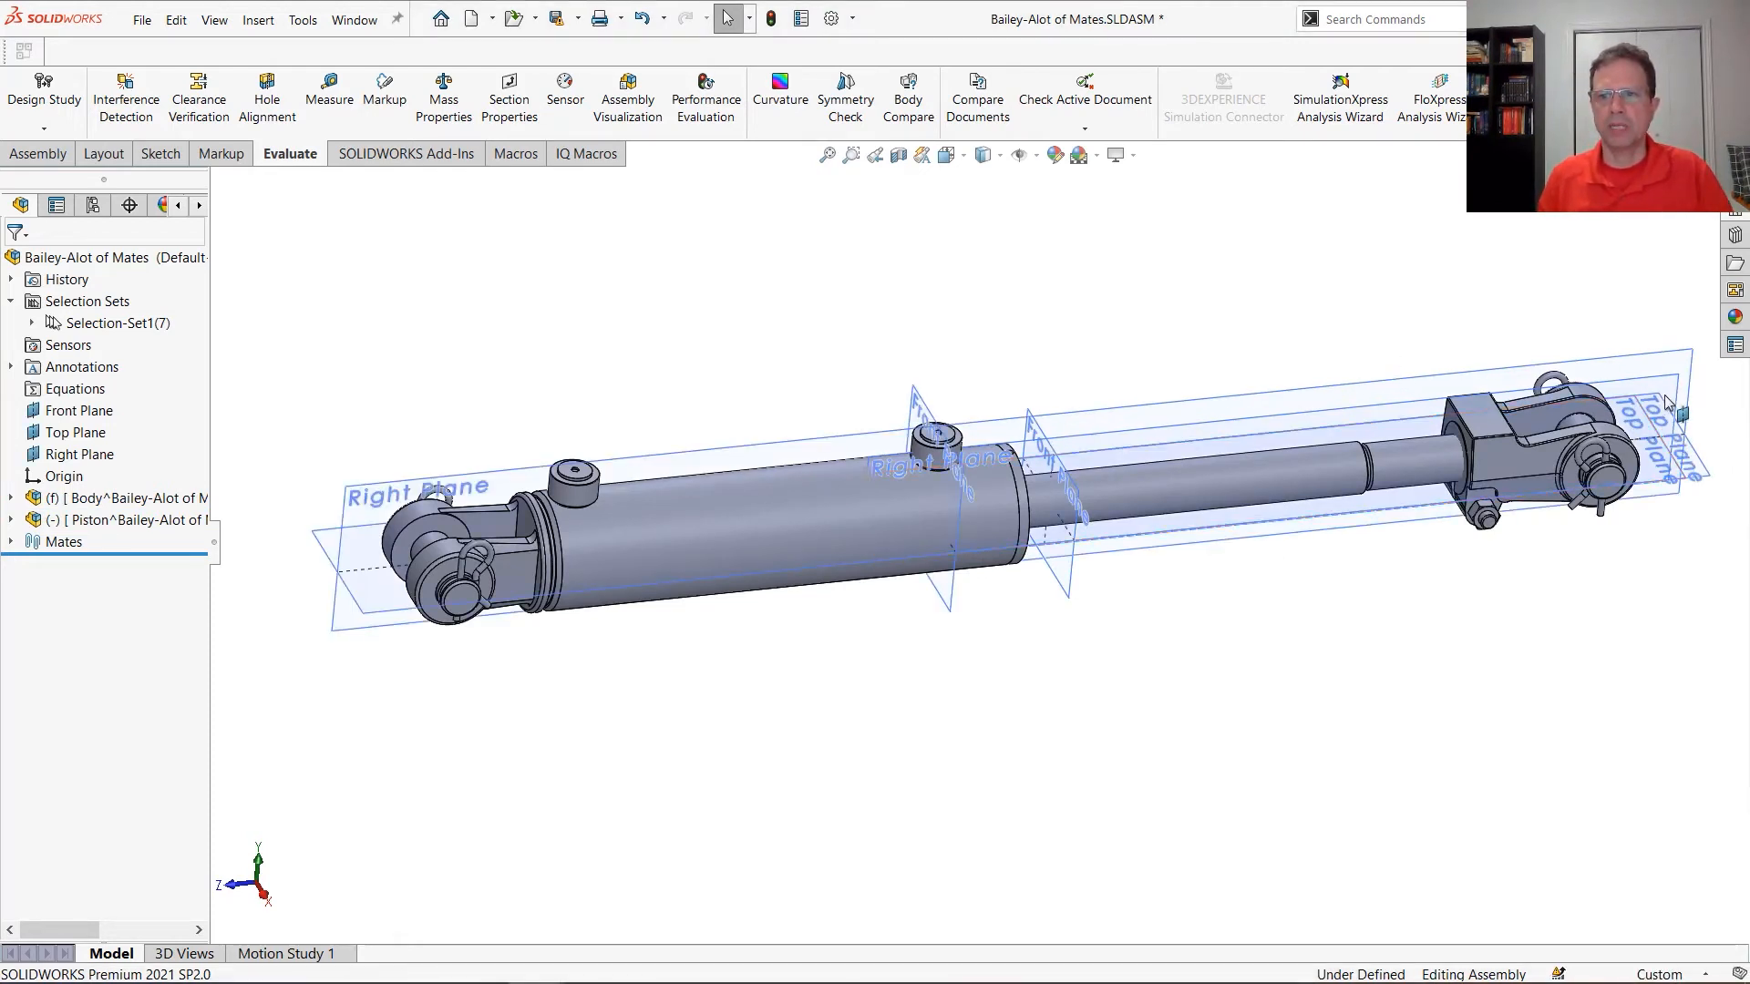
Mate the Piston subassembly's Top Plane to the assembly's Top Plane, recheck both planes, and hide the reference planes
click(1686, 466)
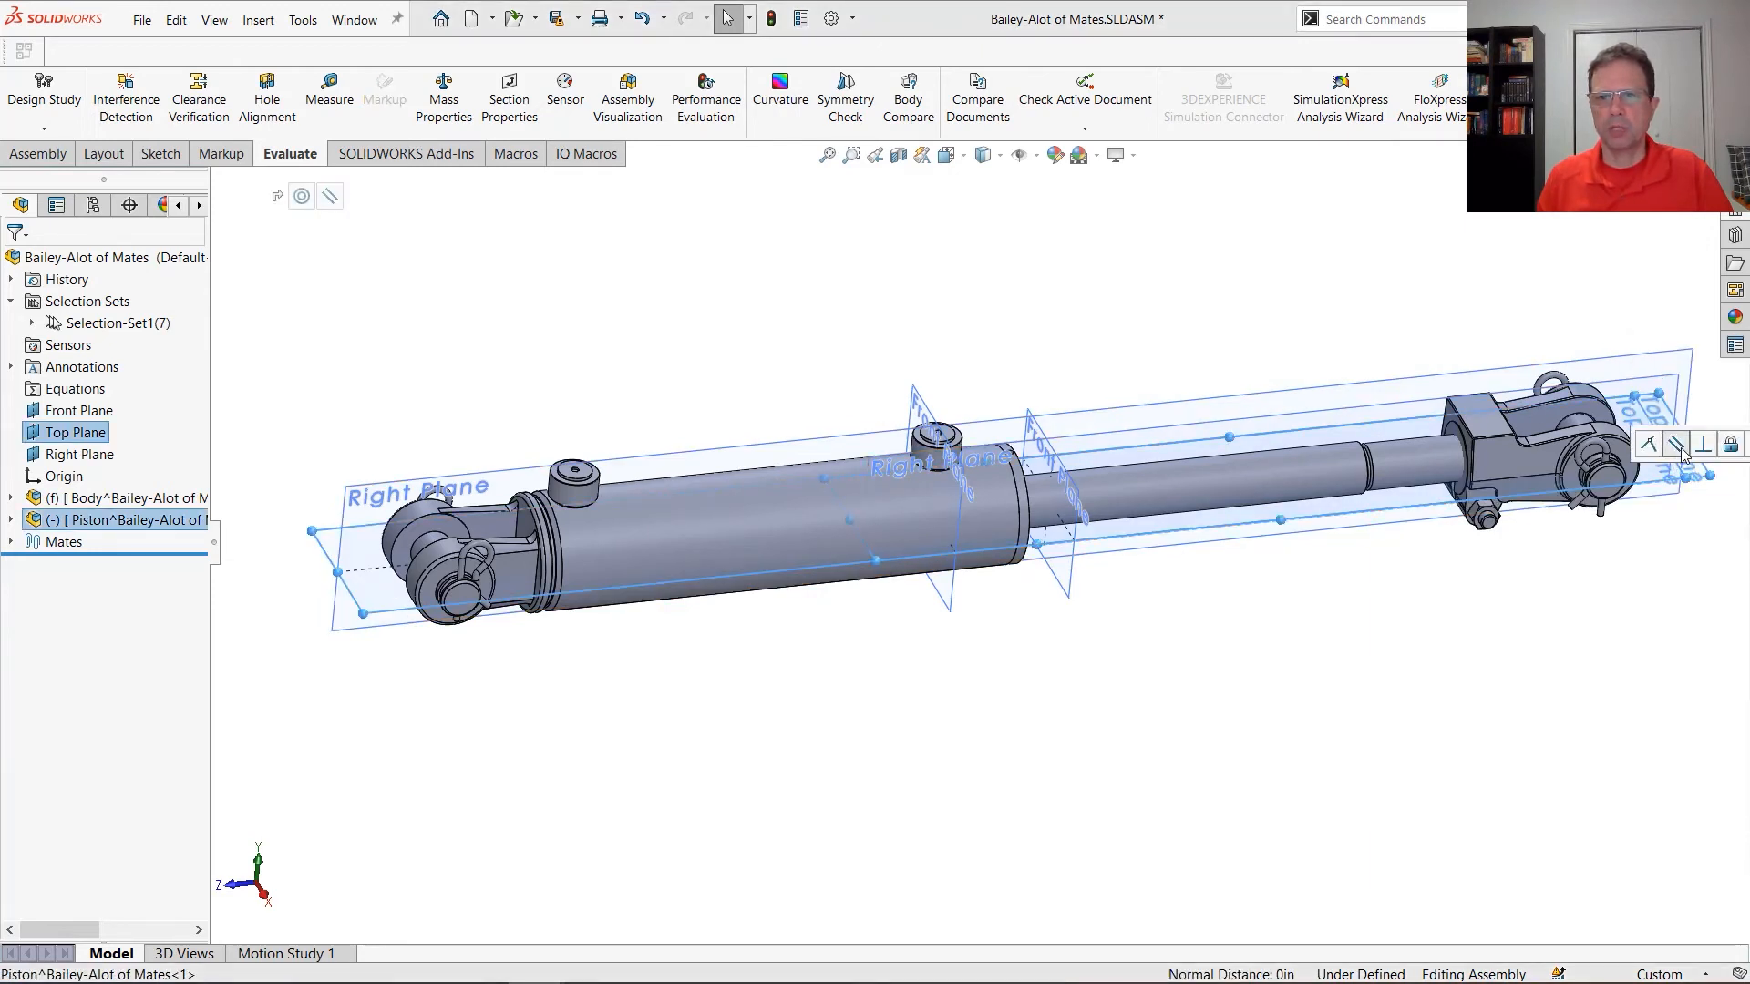
click(1654, 445)
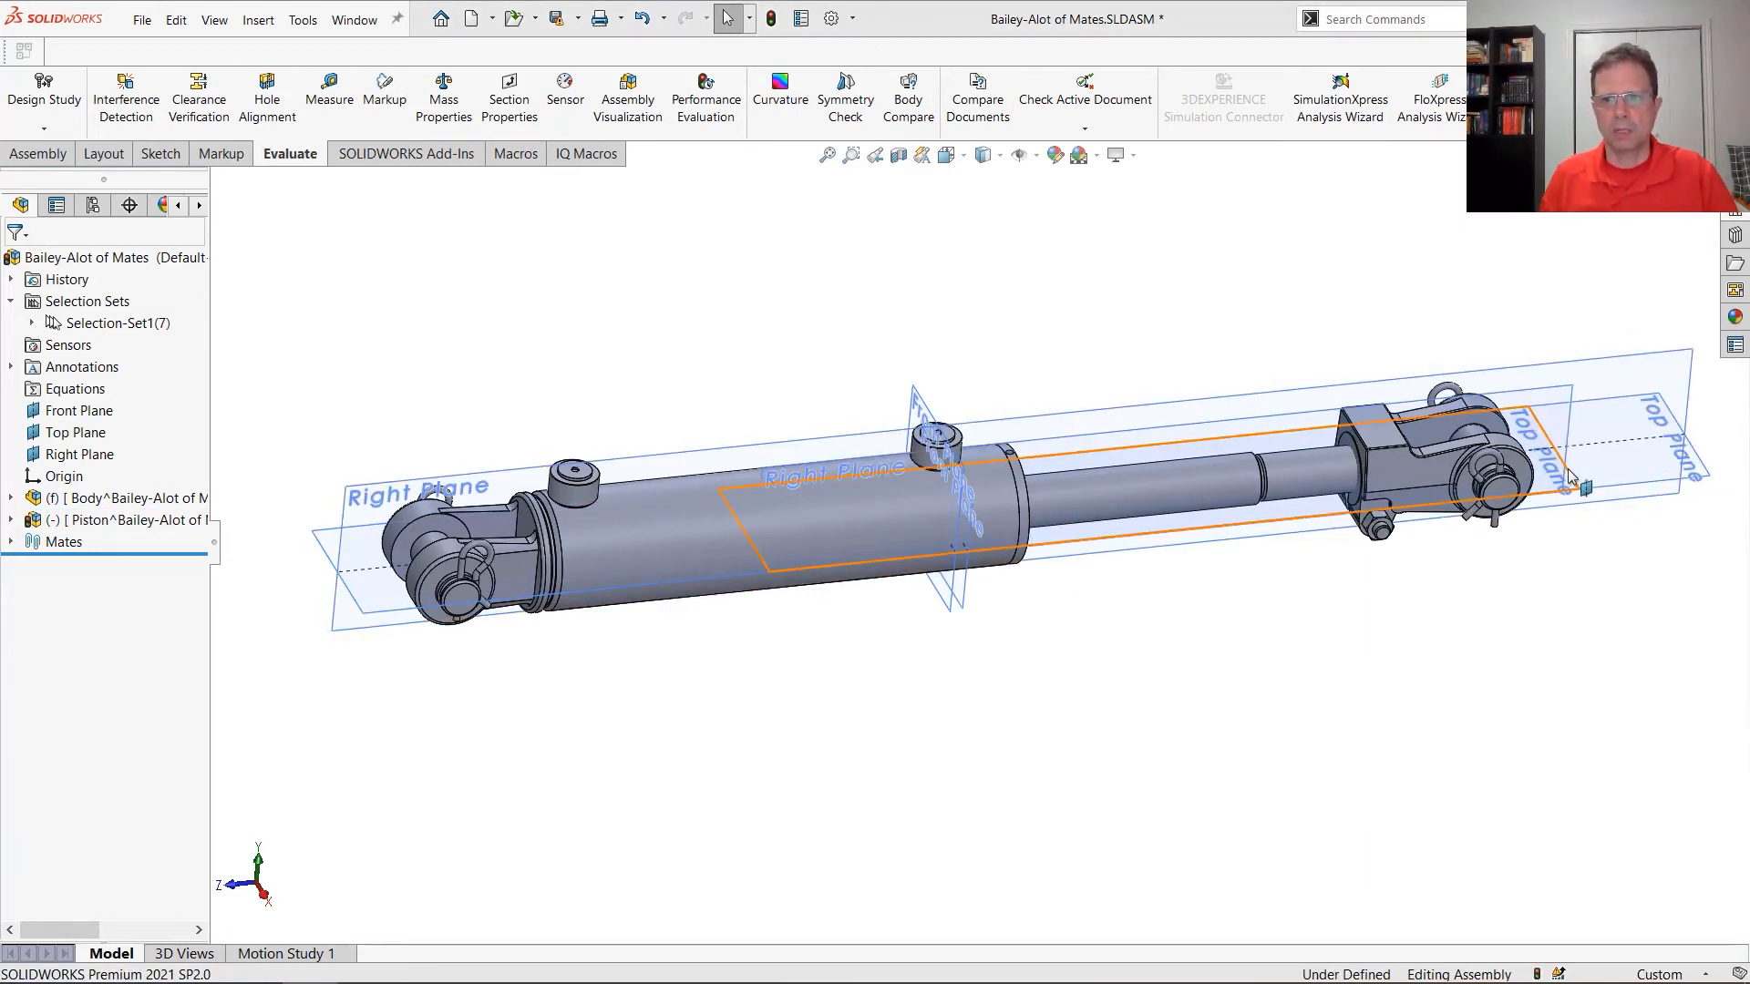
click(1694, 480)
ctrl+click(1704, 479)
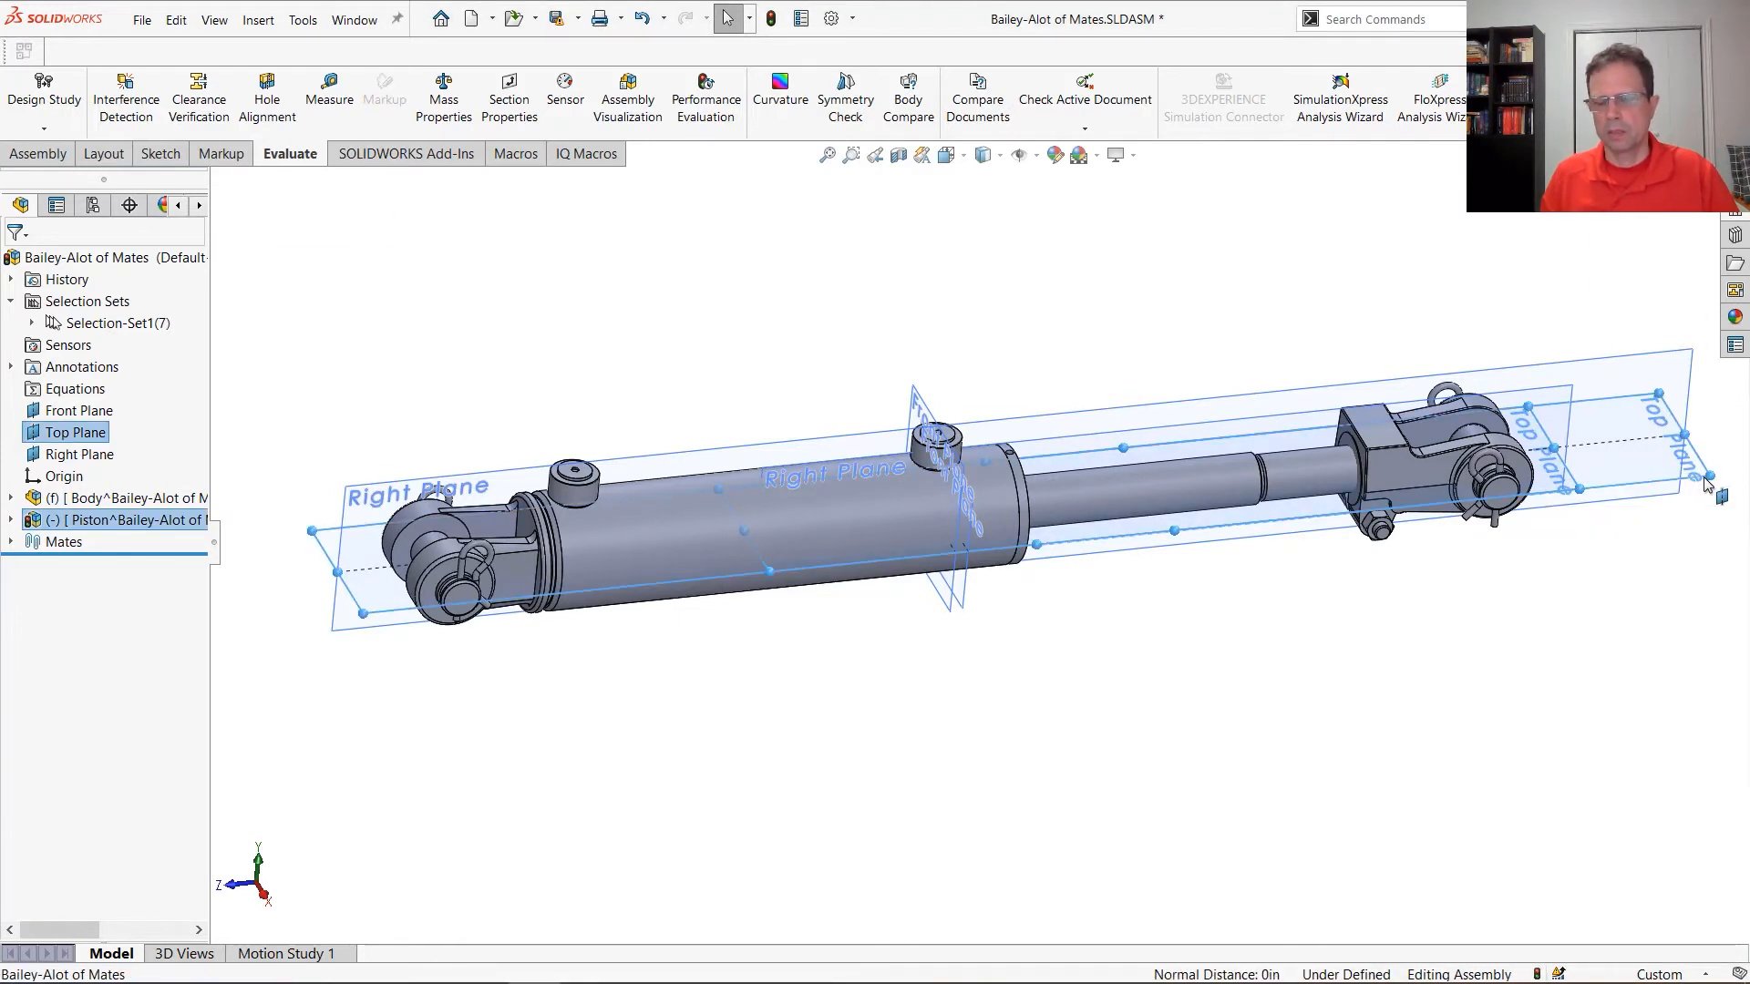
click(1566, 681)
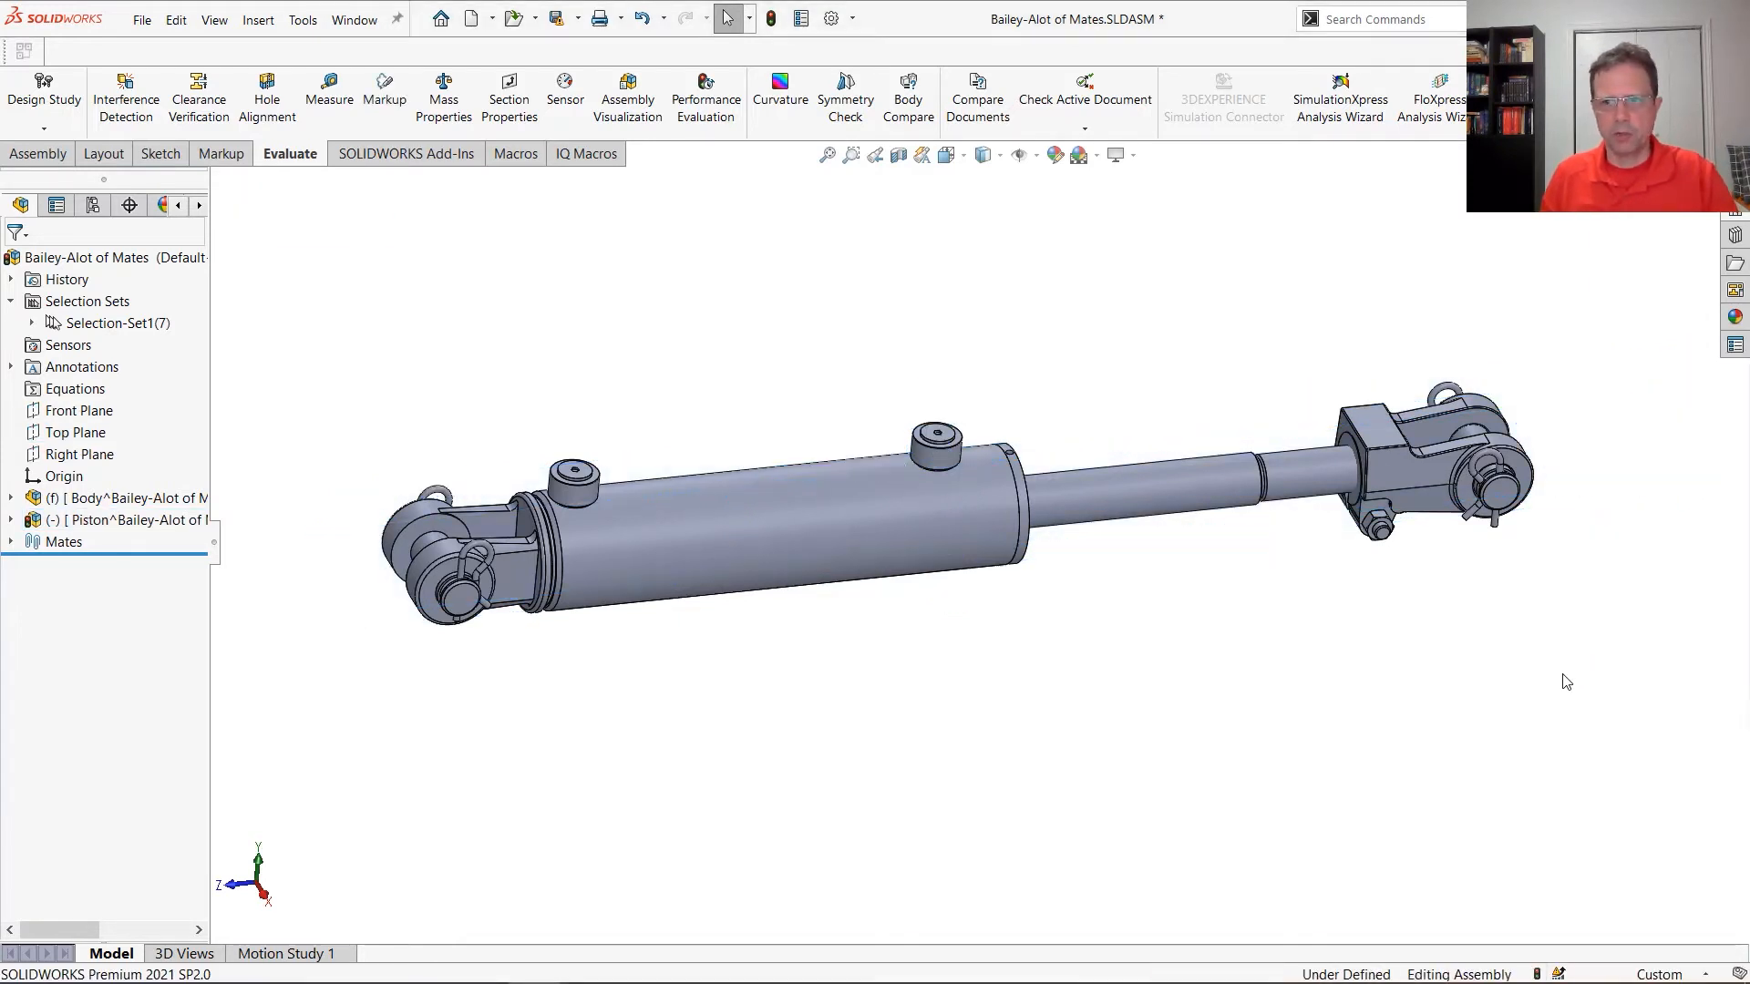
Slide the piston rod partway into the tube and apply a planar section view lengthwise through the cylinder, testing the rod's travel
drag(1332, 477, 1198, 442)
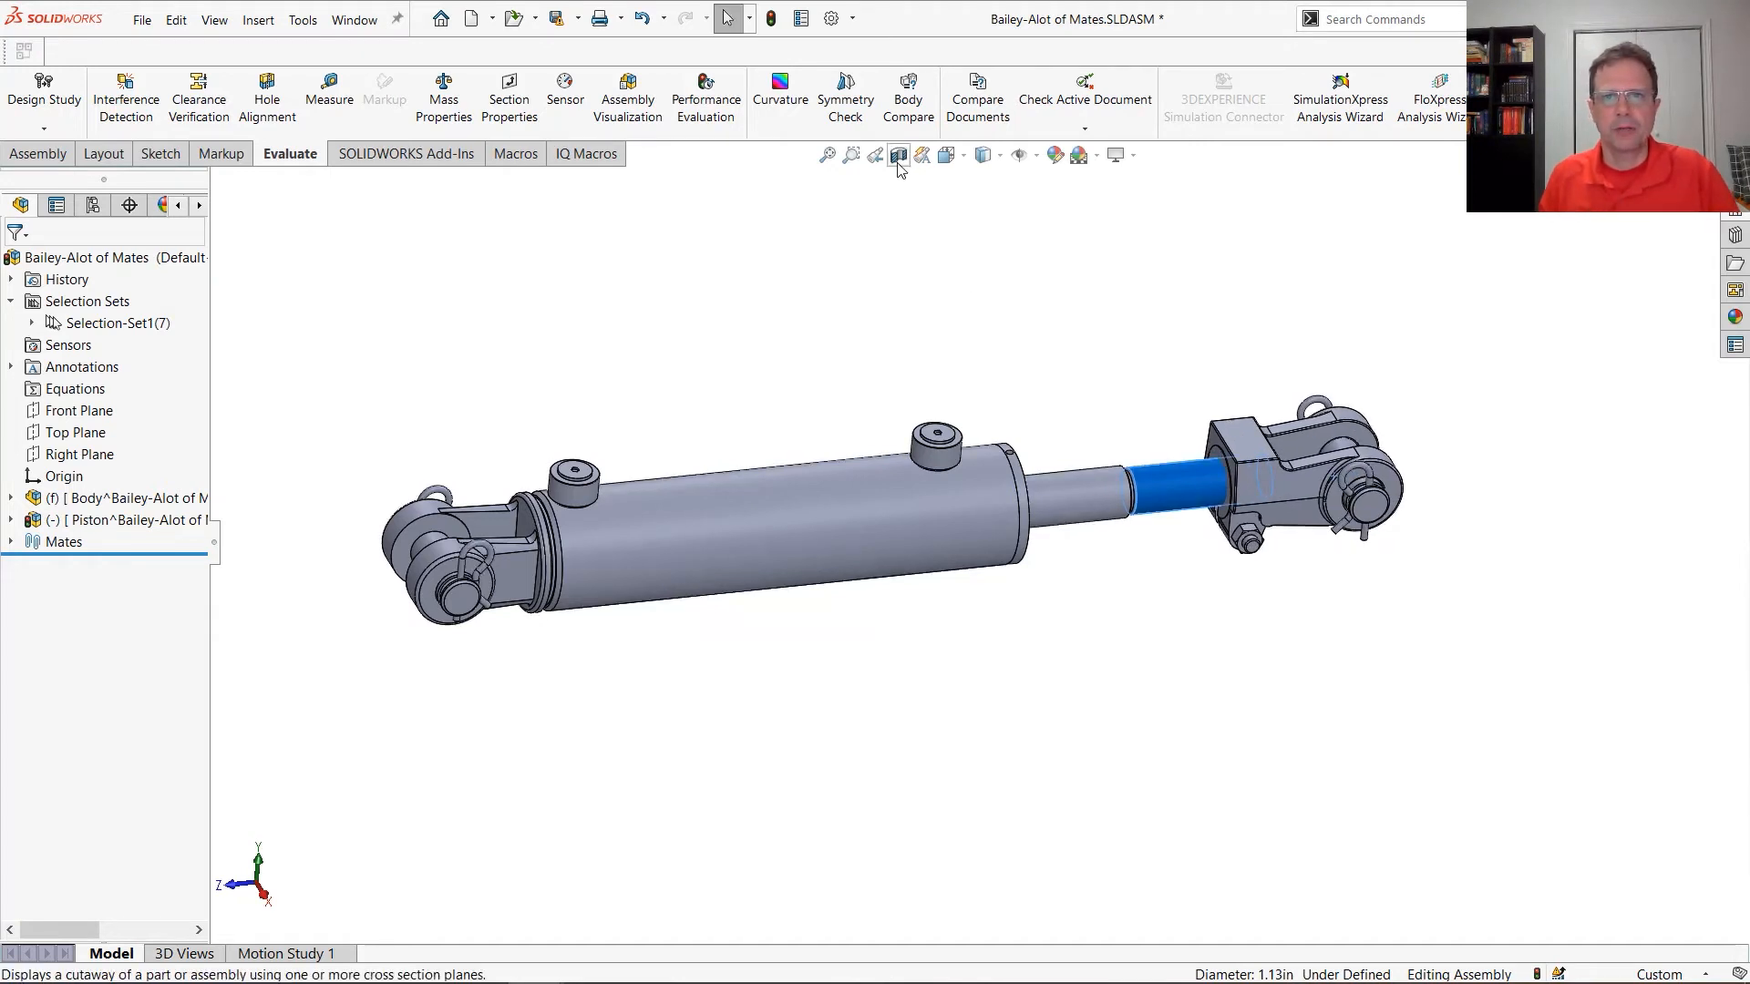
click(898, 156)
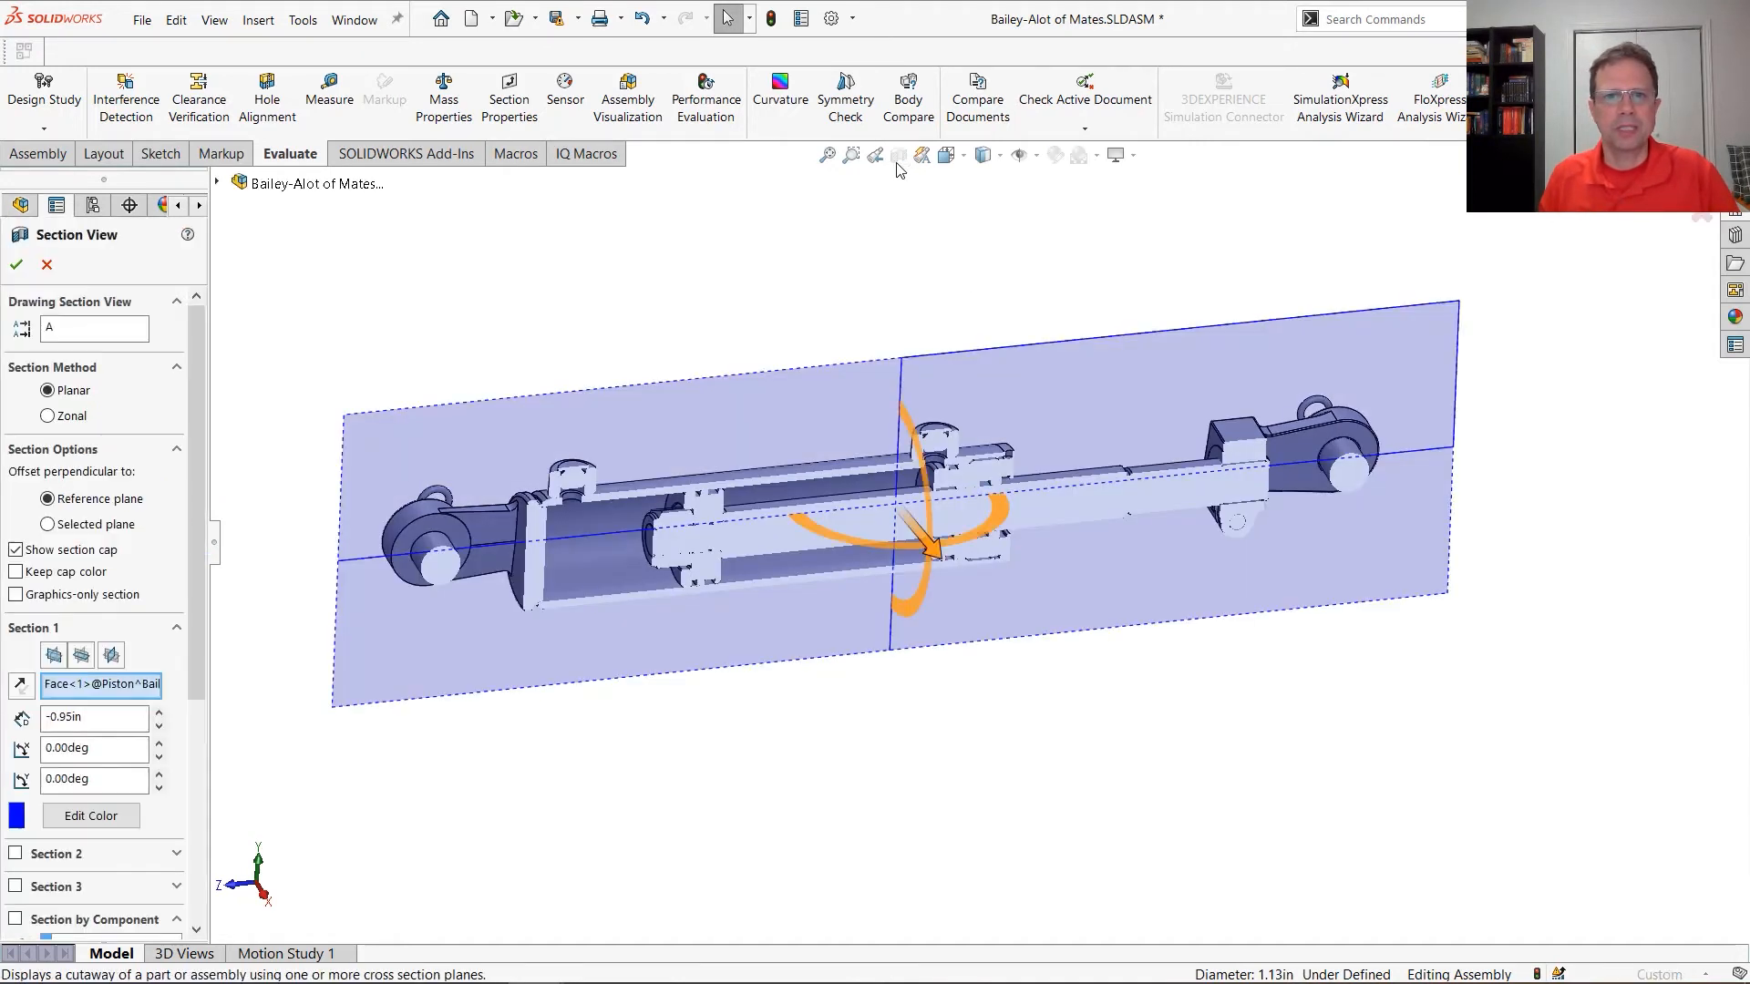
click(20, 270)
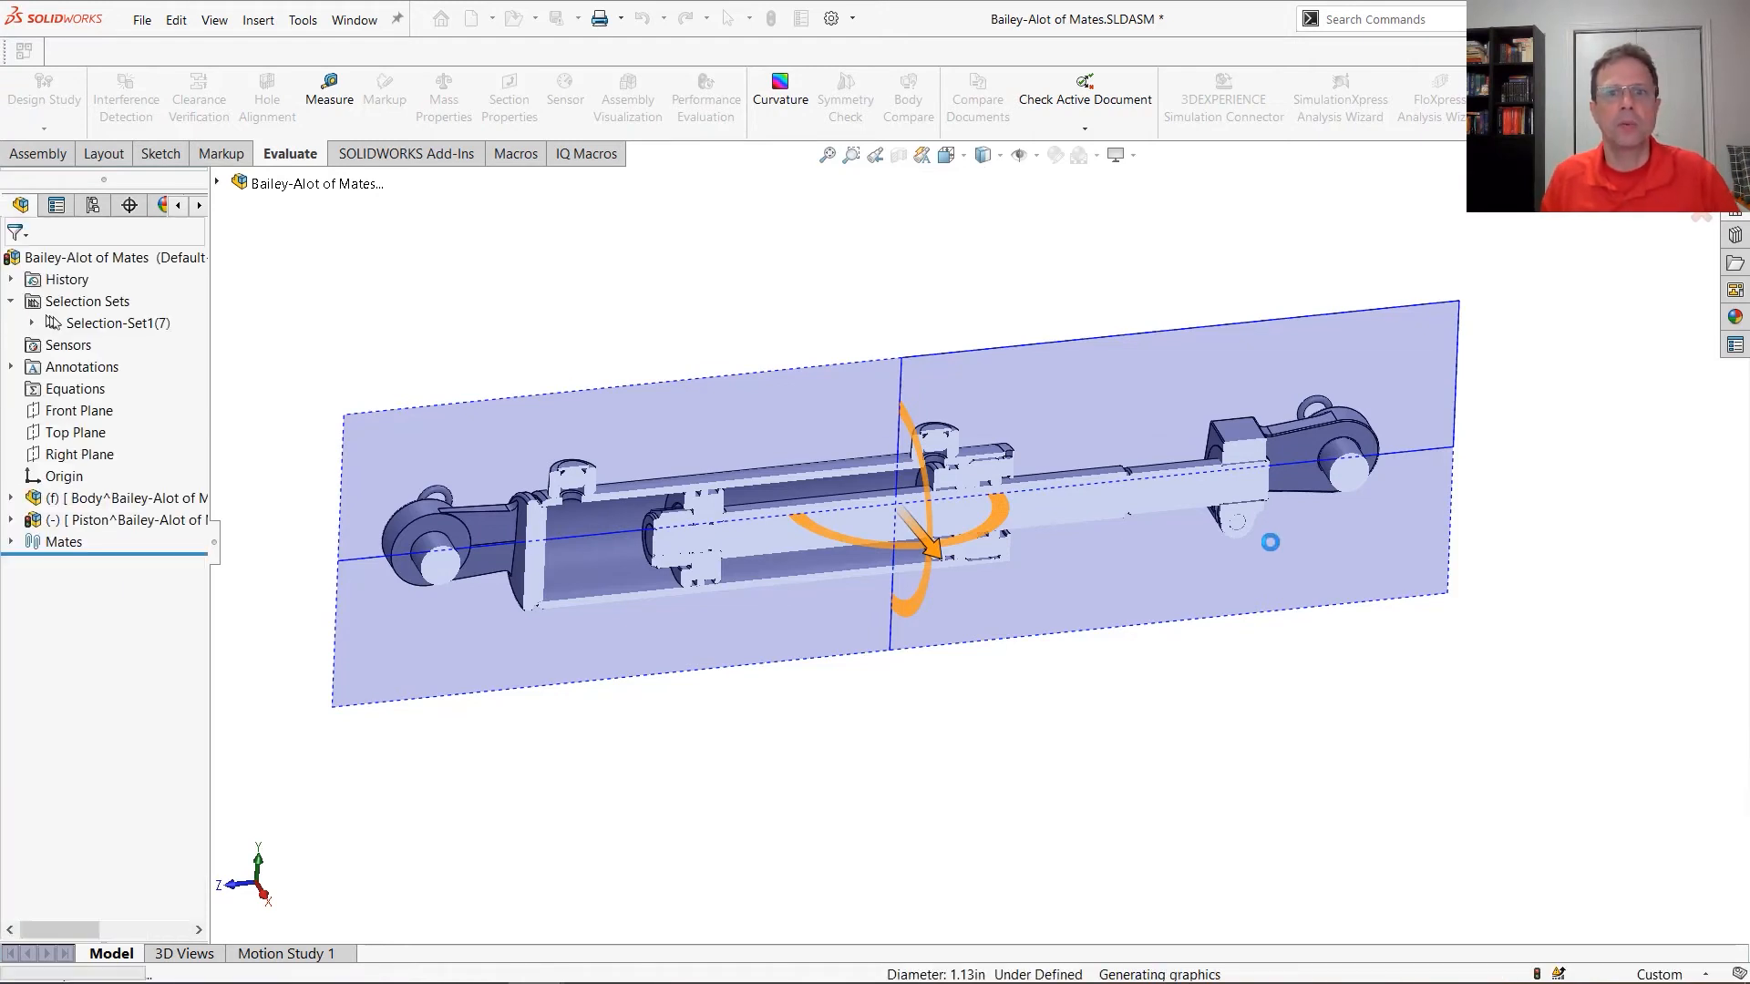
drag(1034, 510, 1162, 491)
click(1081, 715)
scroll(904, 463, down, 4)
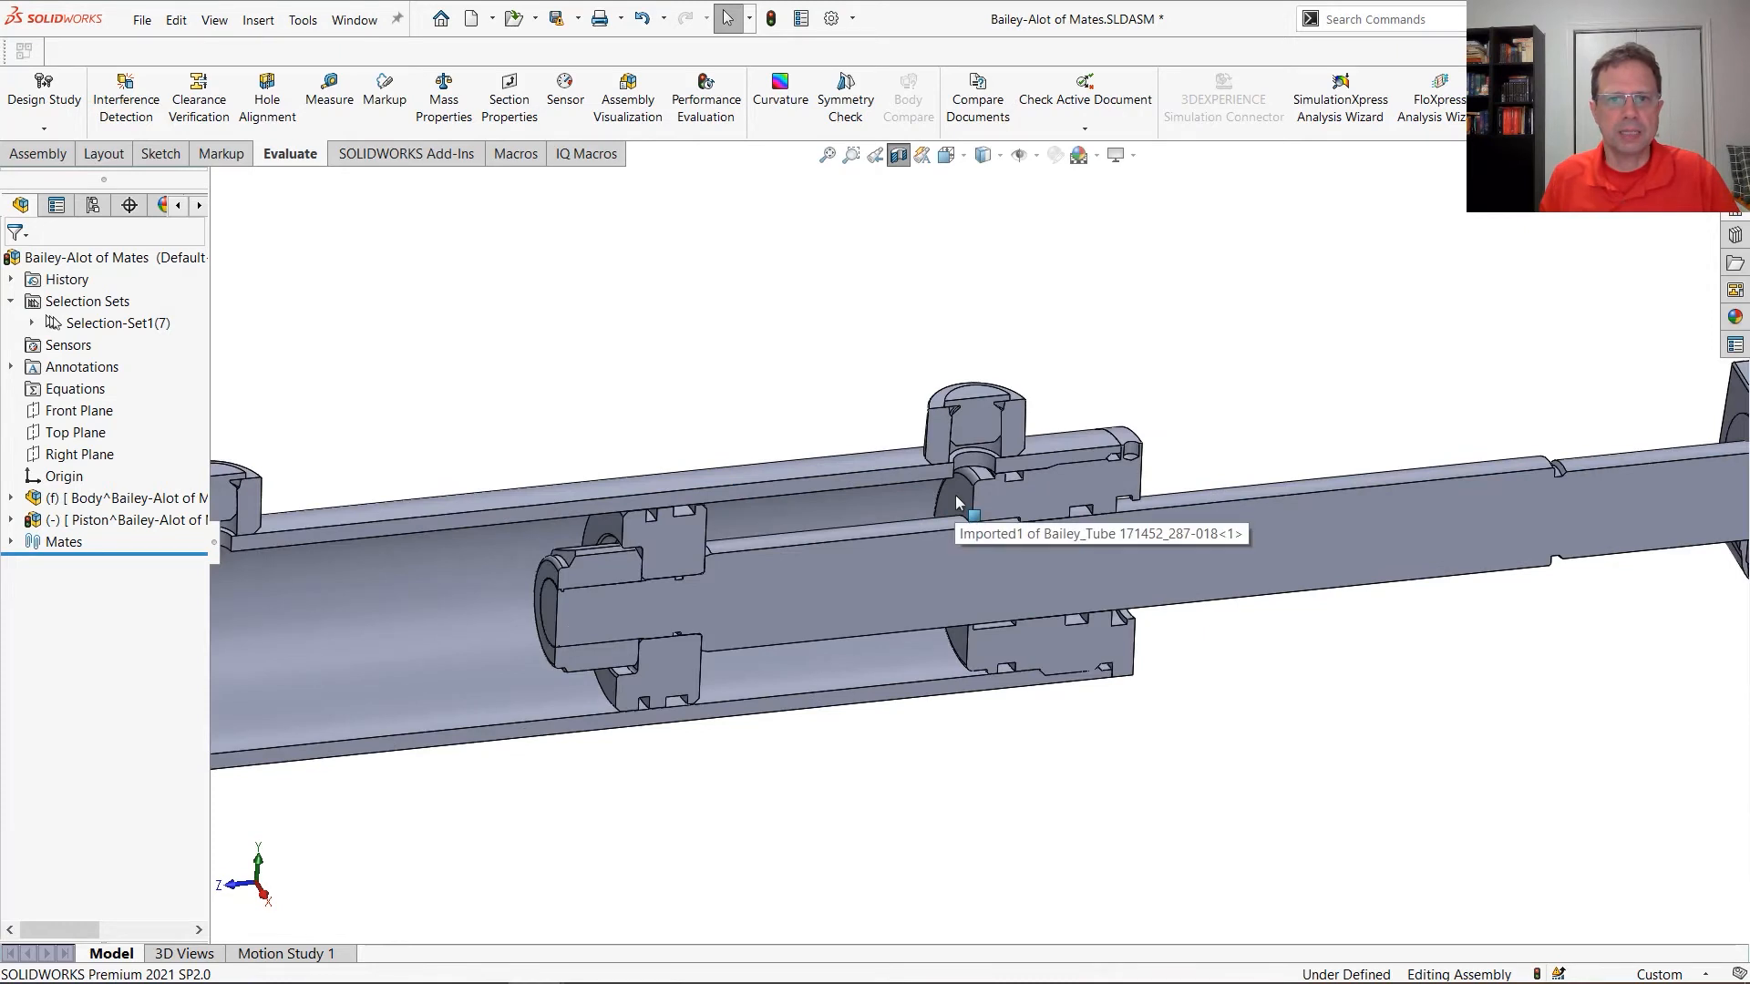
Add a Width mate with the Free constraint, keeping the piston and rod-end faces between the inner faces of the base and gland
scroll(638, 587, up, 4)
middle_drag(524, 601, 572, 592)
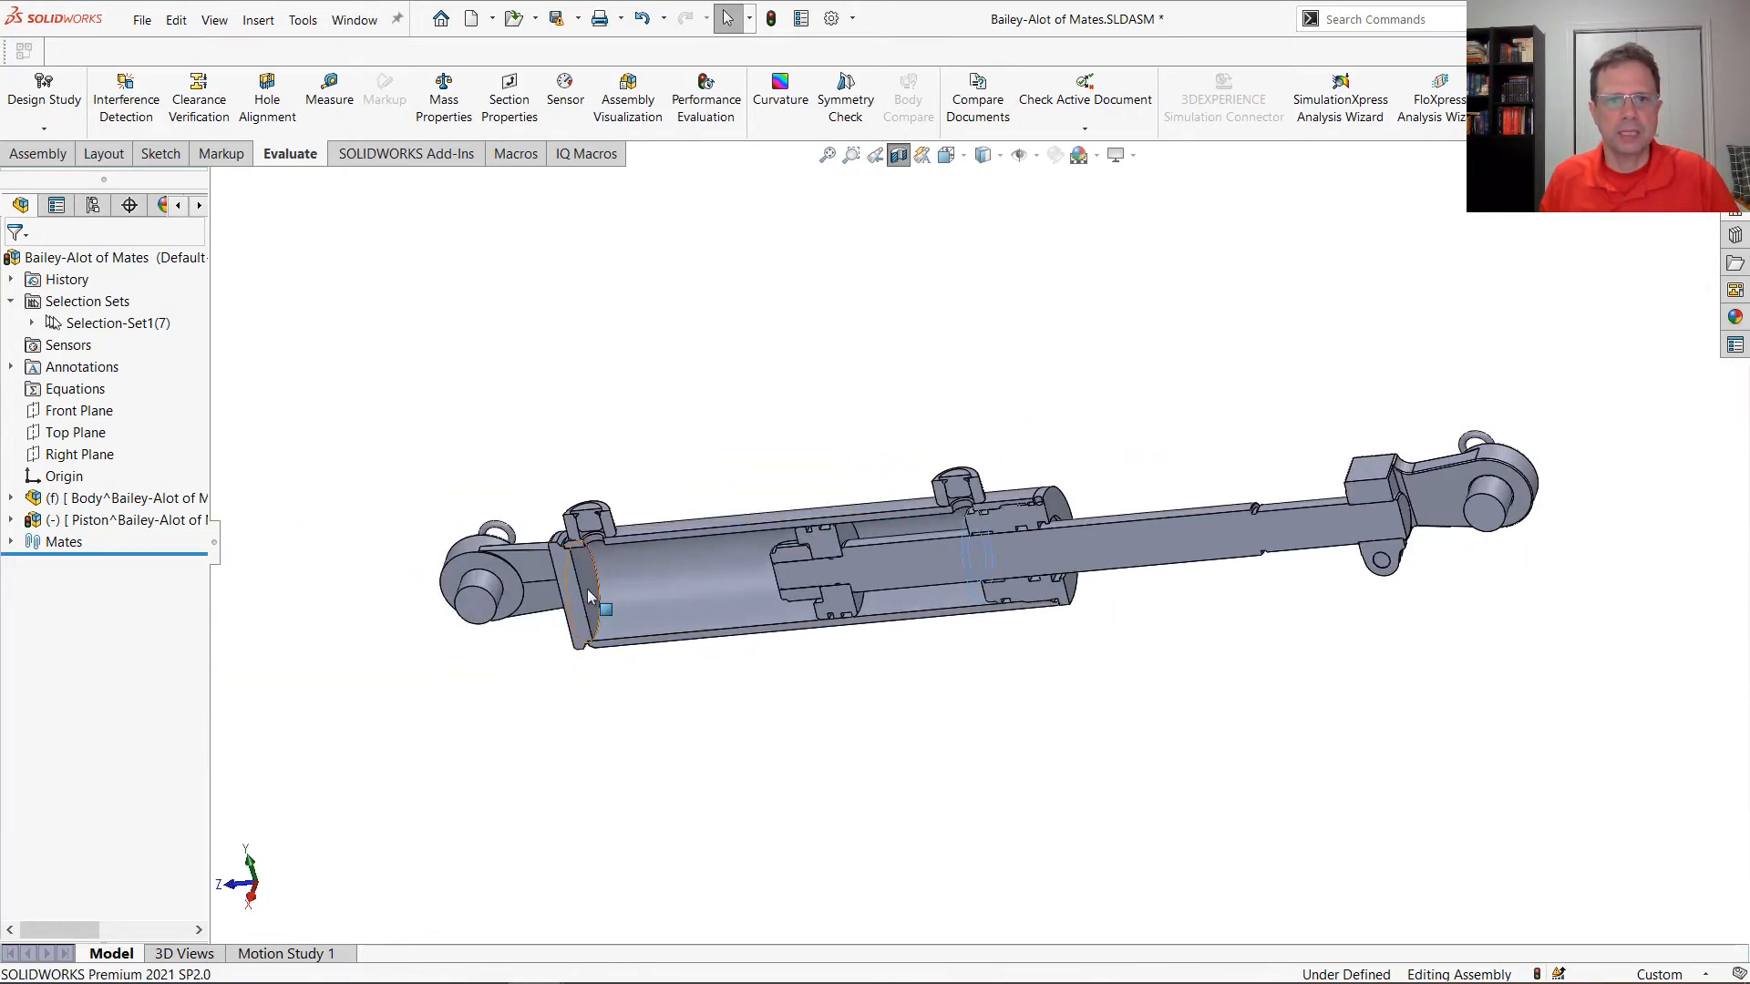
click(591, 579)
mouse_move(849, 567)
middle_down()
mouse_move(880, 558)
mouse_move(852, 550)
middle_up()
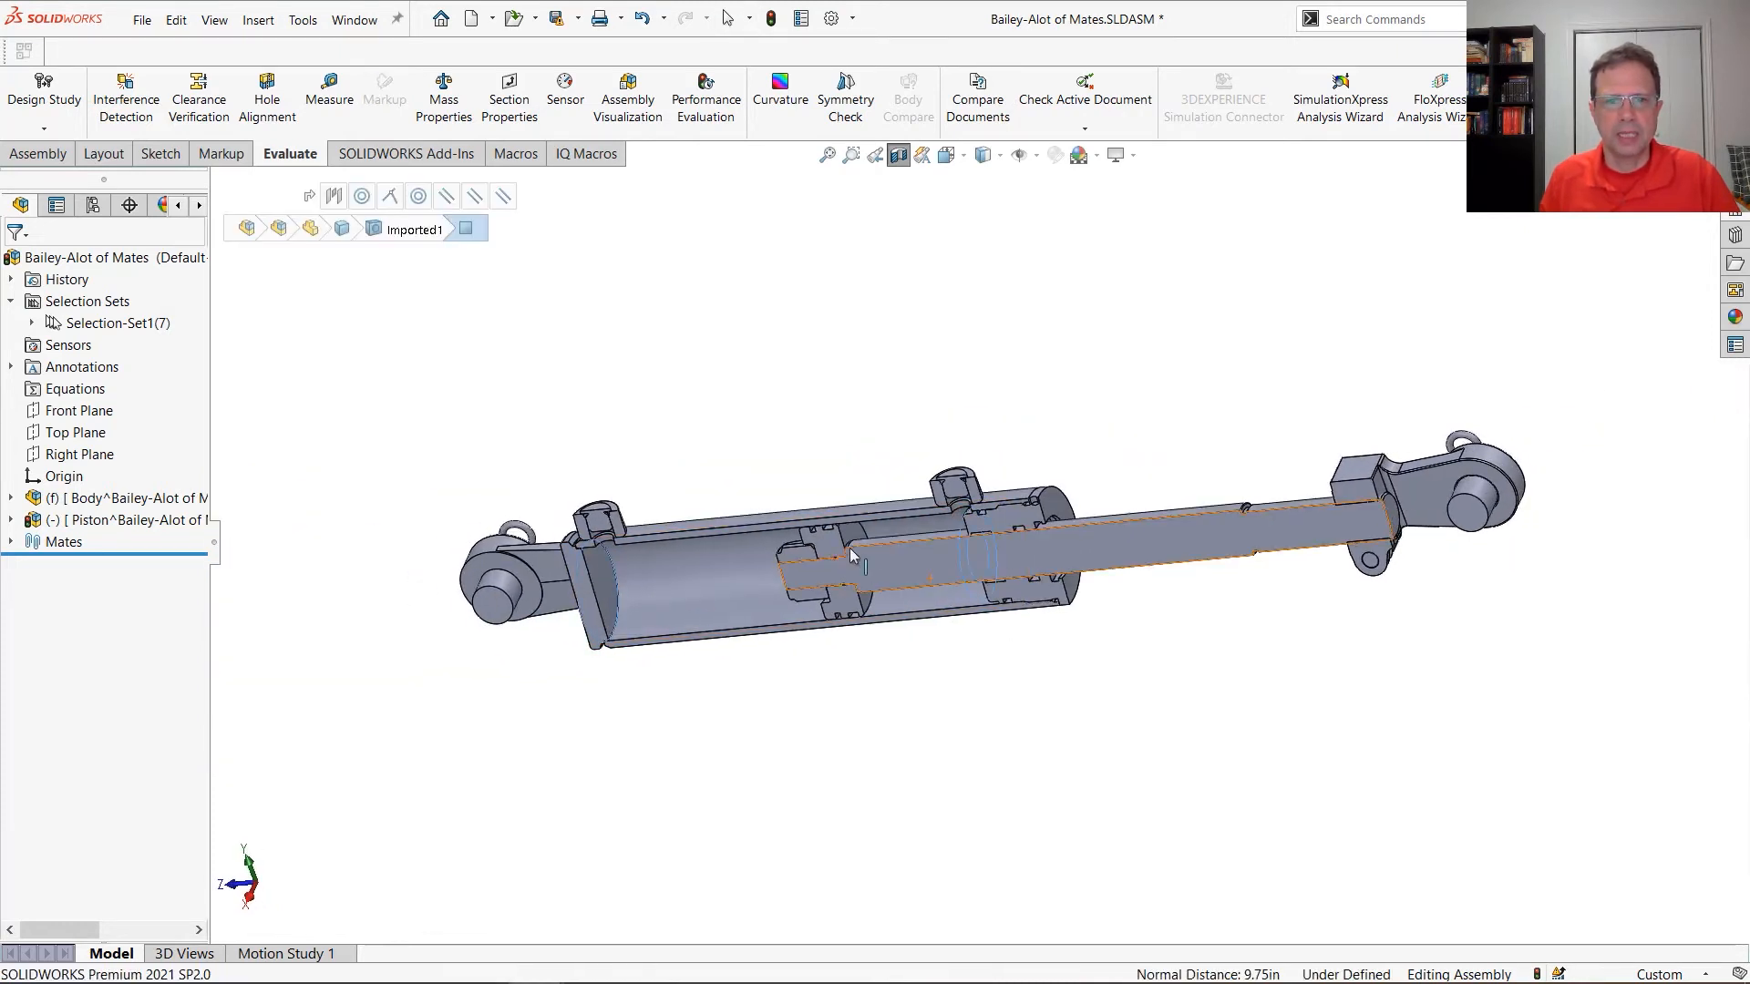
click(822, 585)
middle_drag(833, 642, 966, 638)
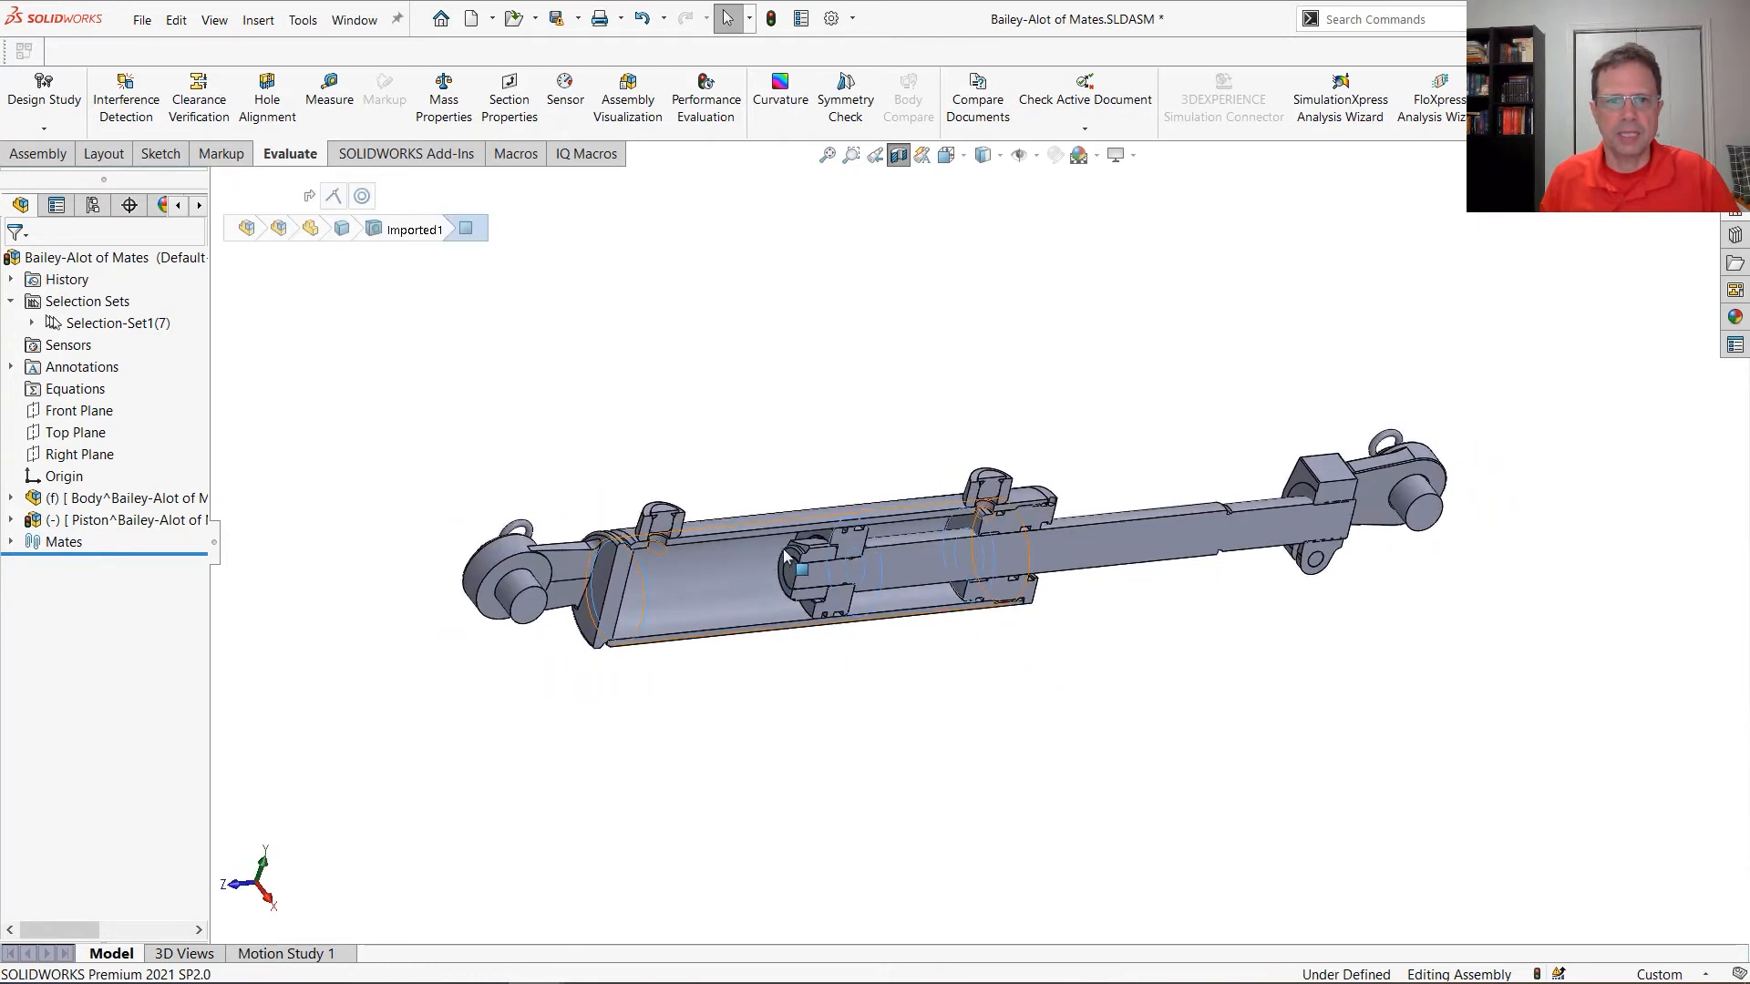
scroll(886, 593, down, 5)
click(905, 599)
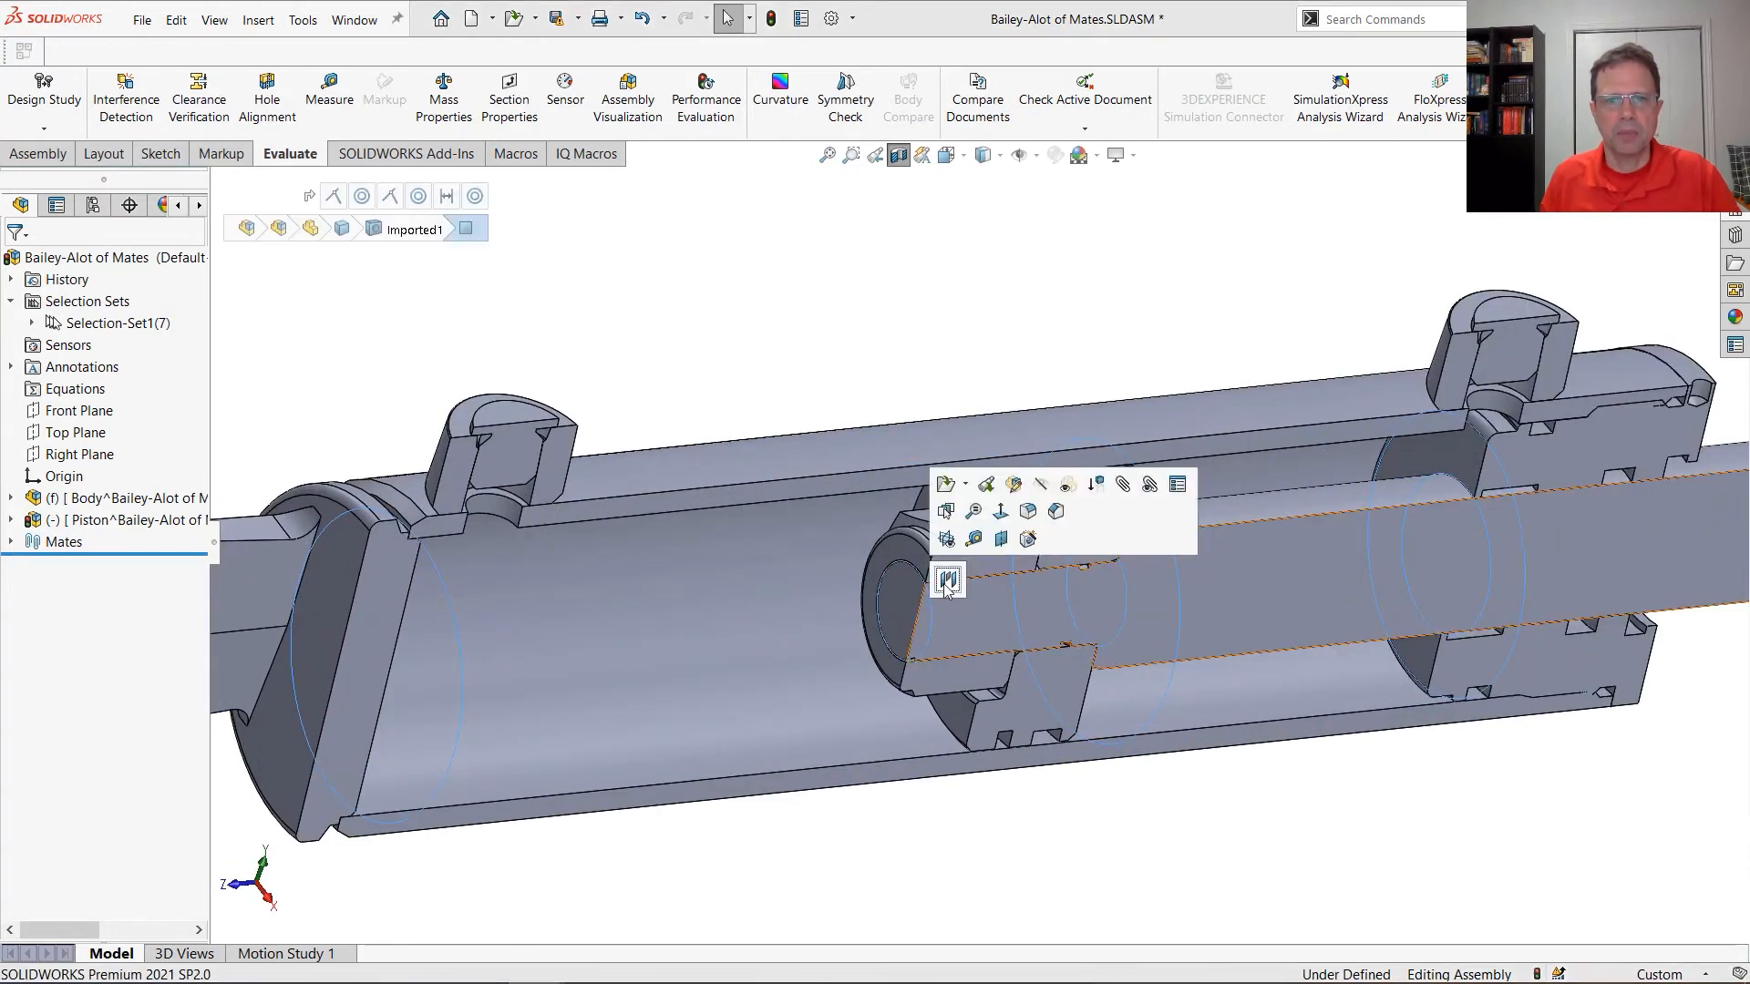
click(948, 581)
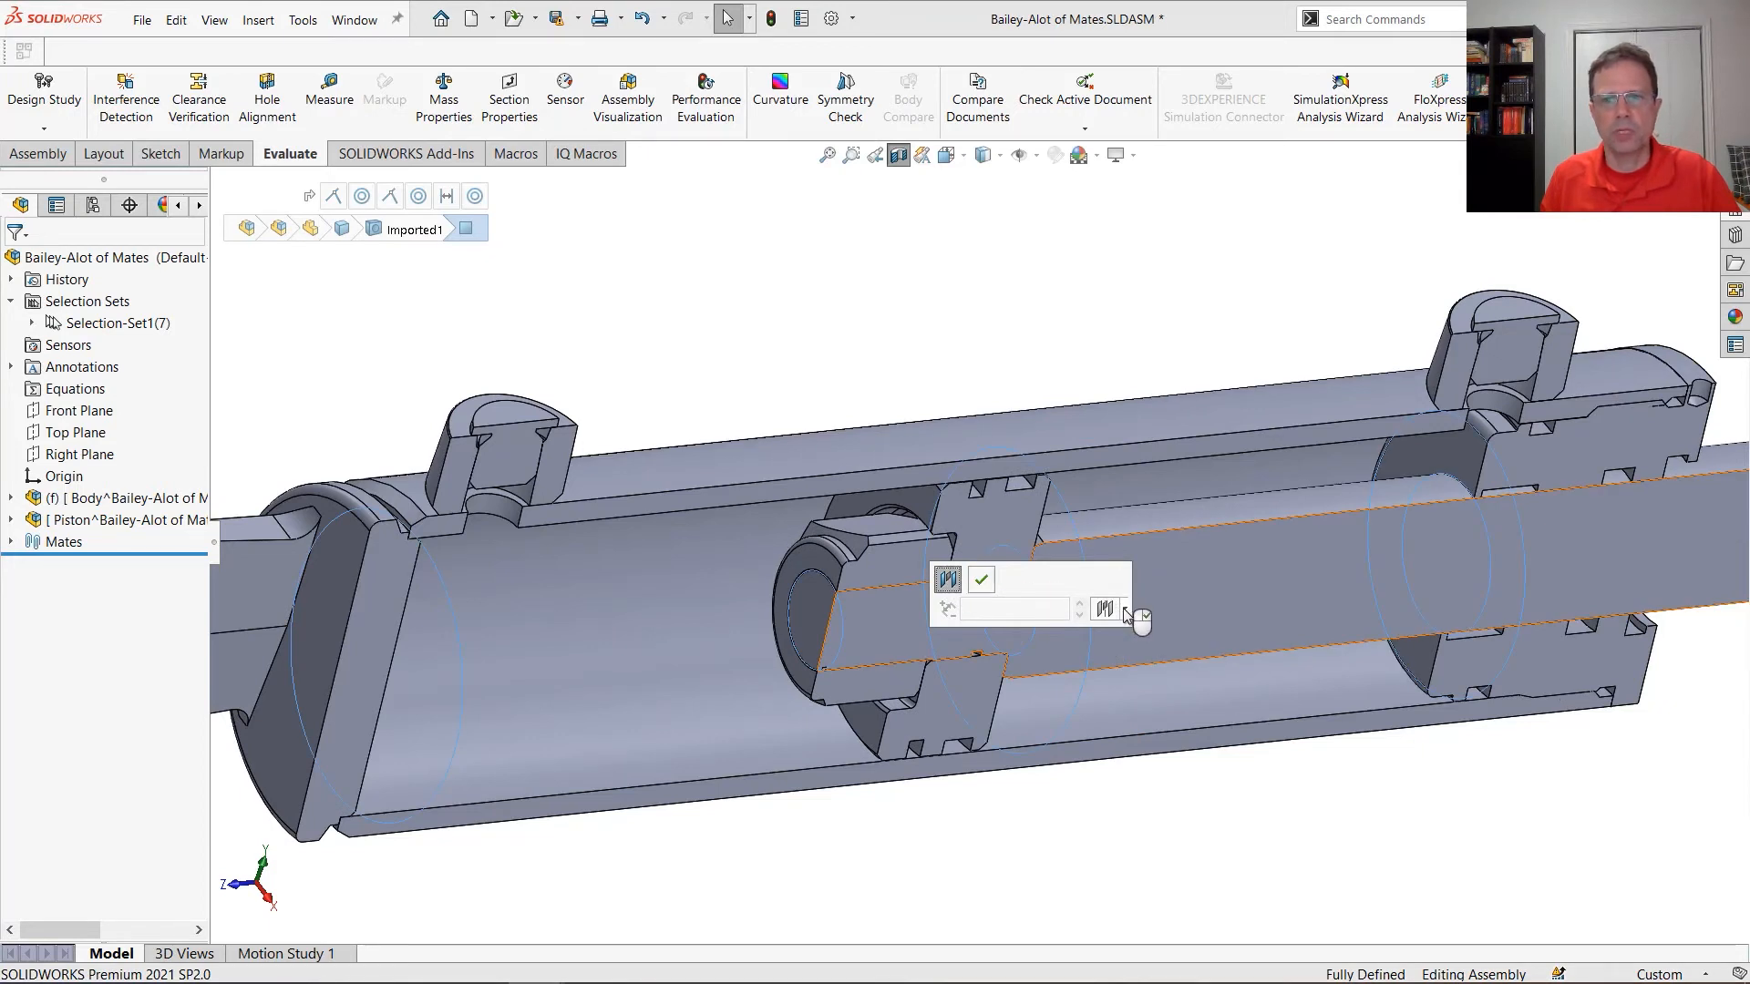
click(1124, 610)
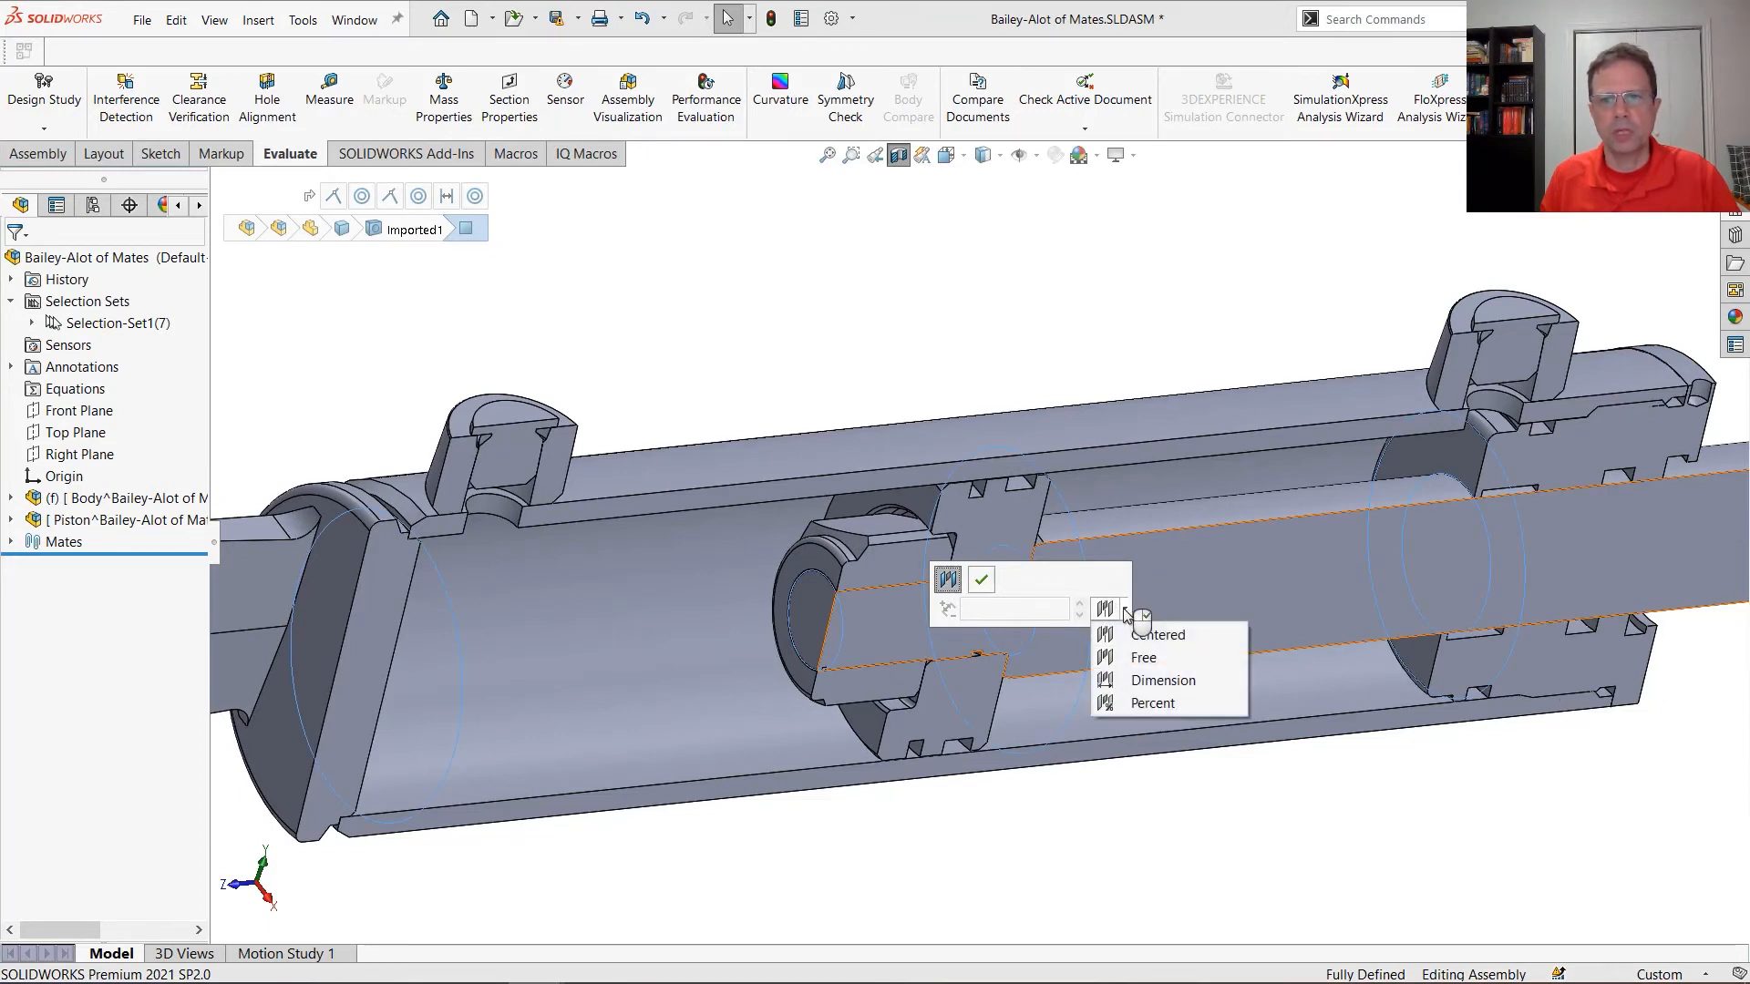
click(1144, 658)
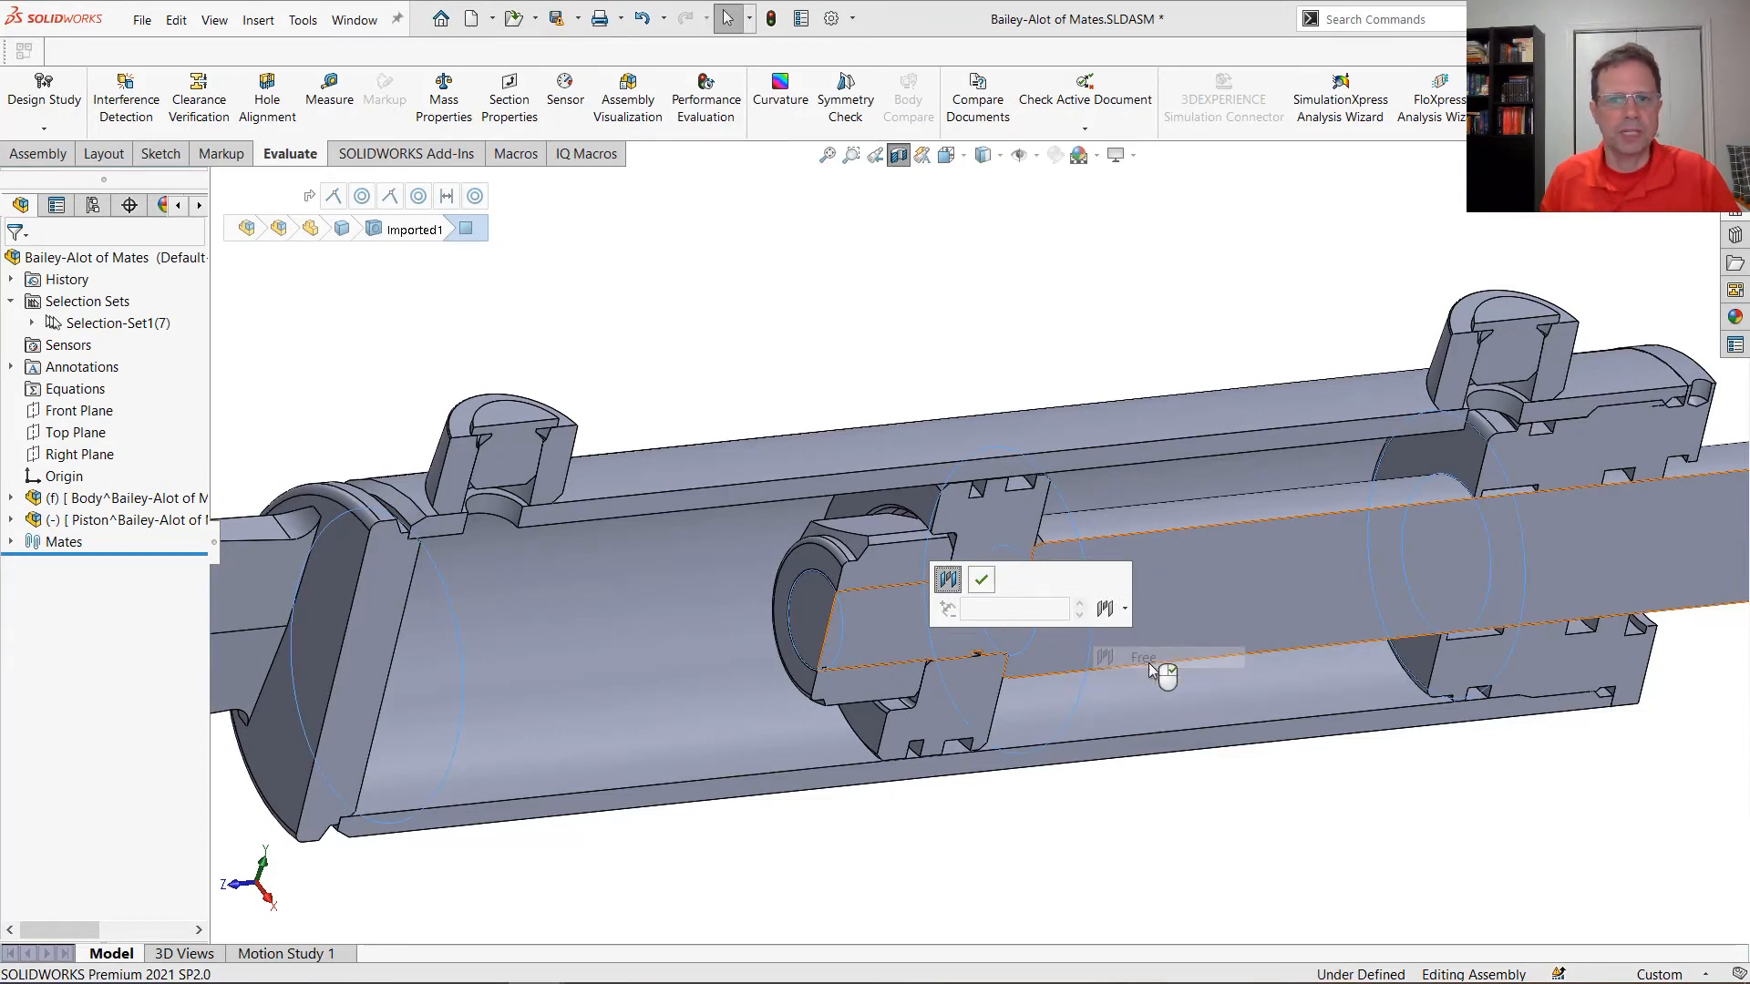
click(981, 580)
Slide the piston rod to test its travel inside the tube and turn off the section view
scroll(1410, 671, up, 6)
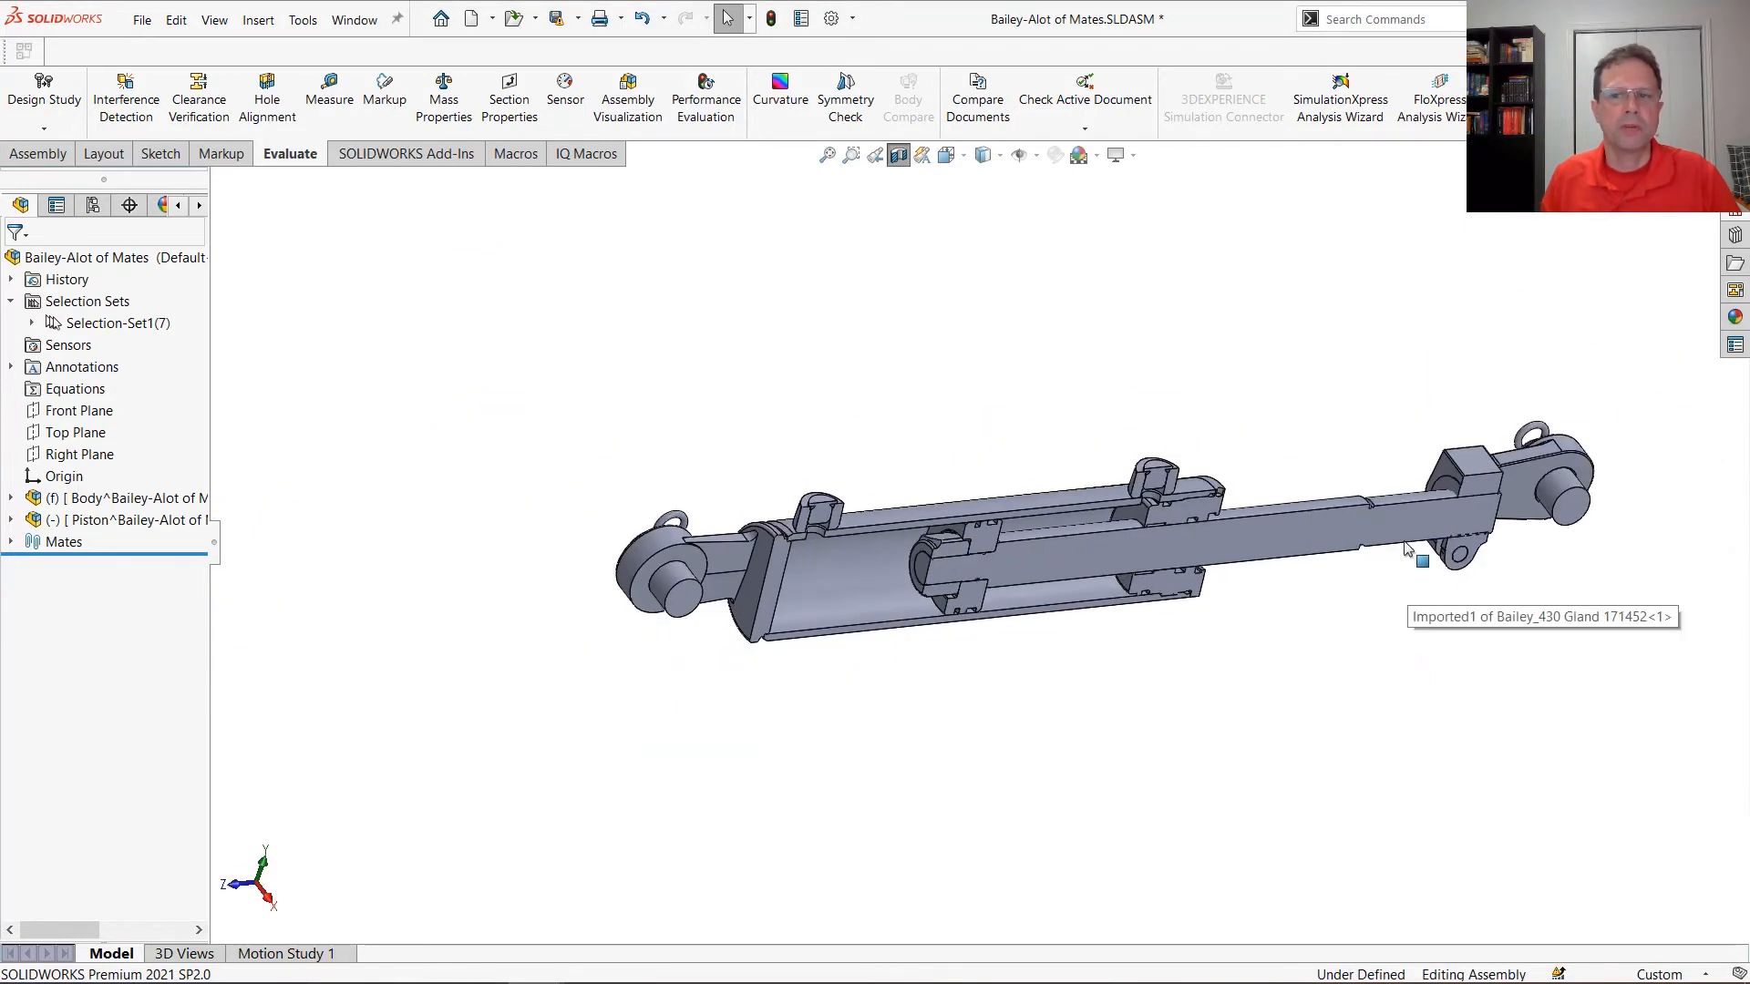
drag(1407, 524, 1383, 556)
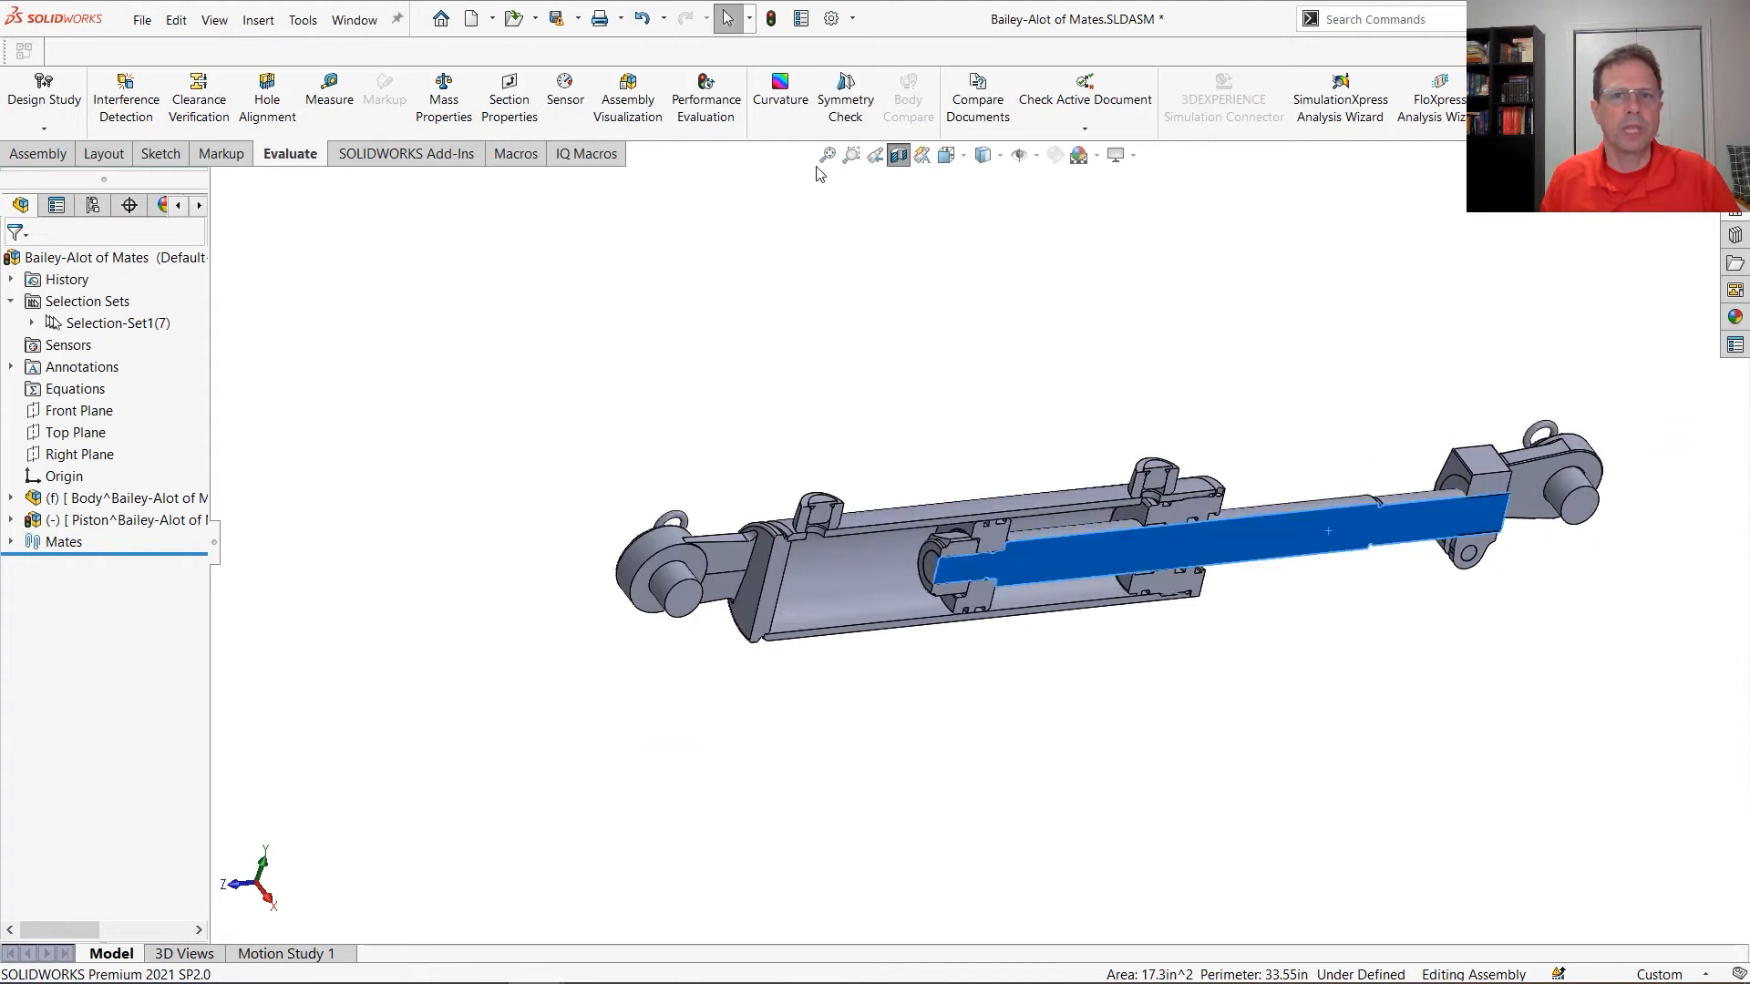
click(898, 155)
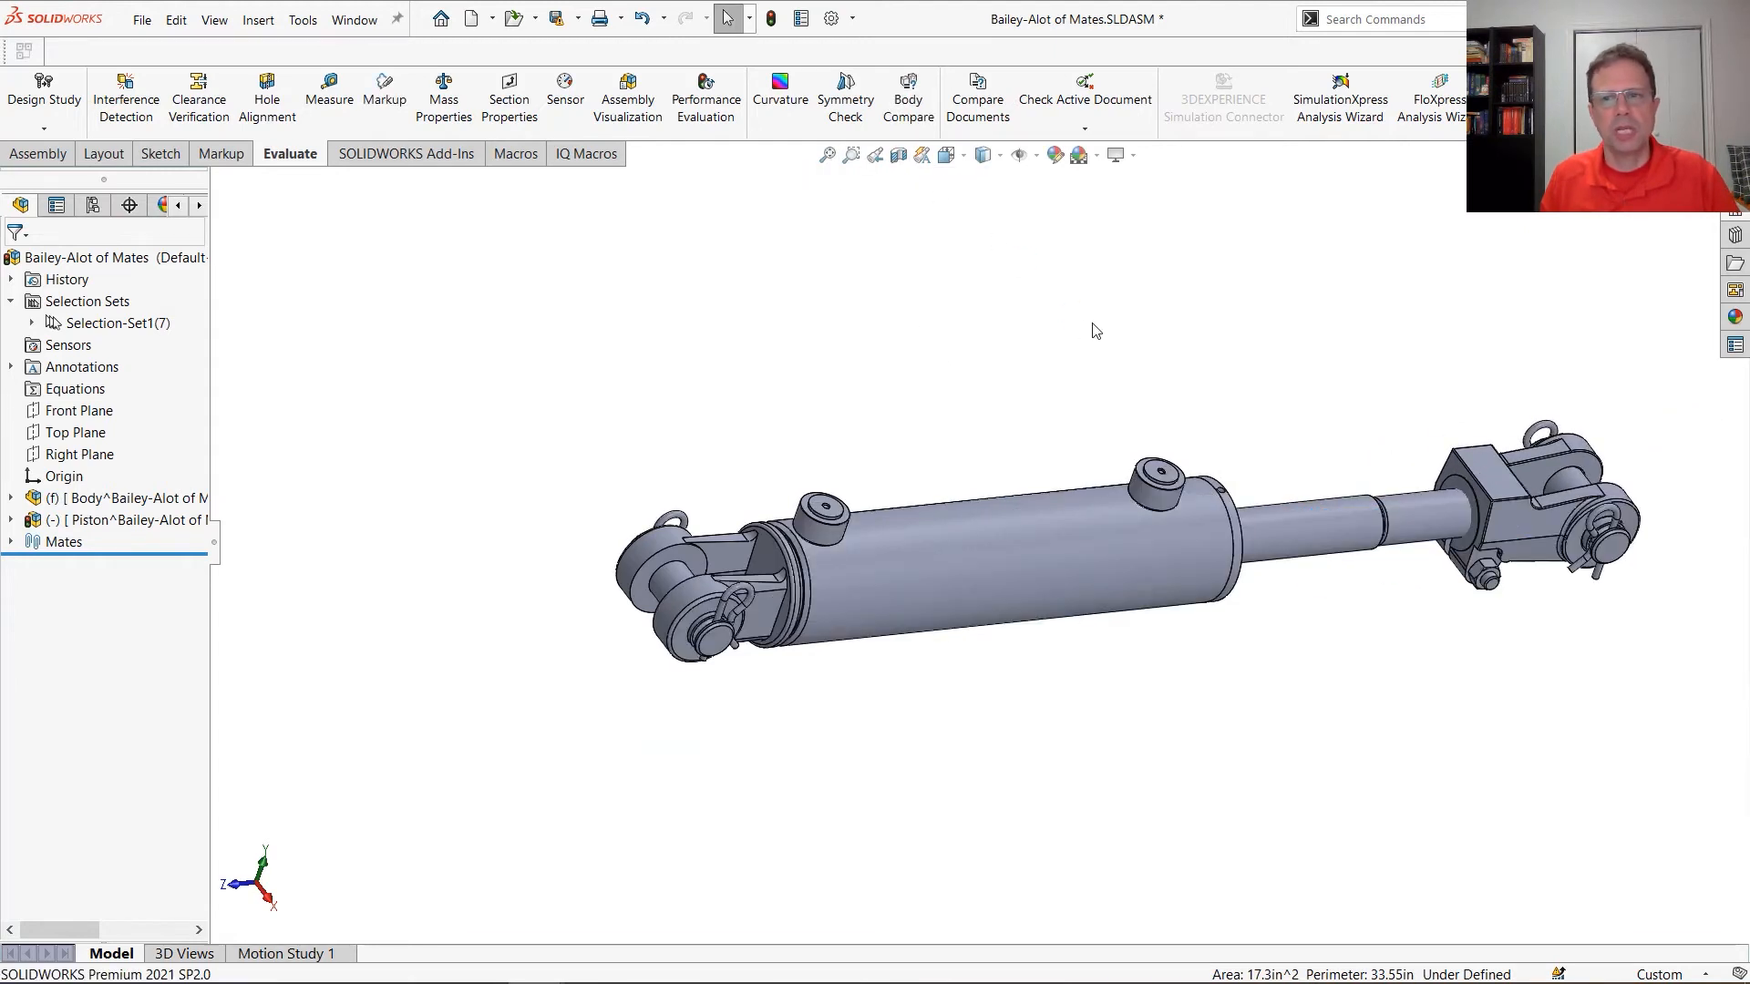
Switch to the 5.b. Top Level - Many Mates - Flexible assembly and shift the uppermost cylinder further along the chain
key(ctrl+Tab)
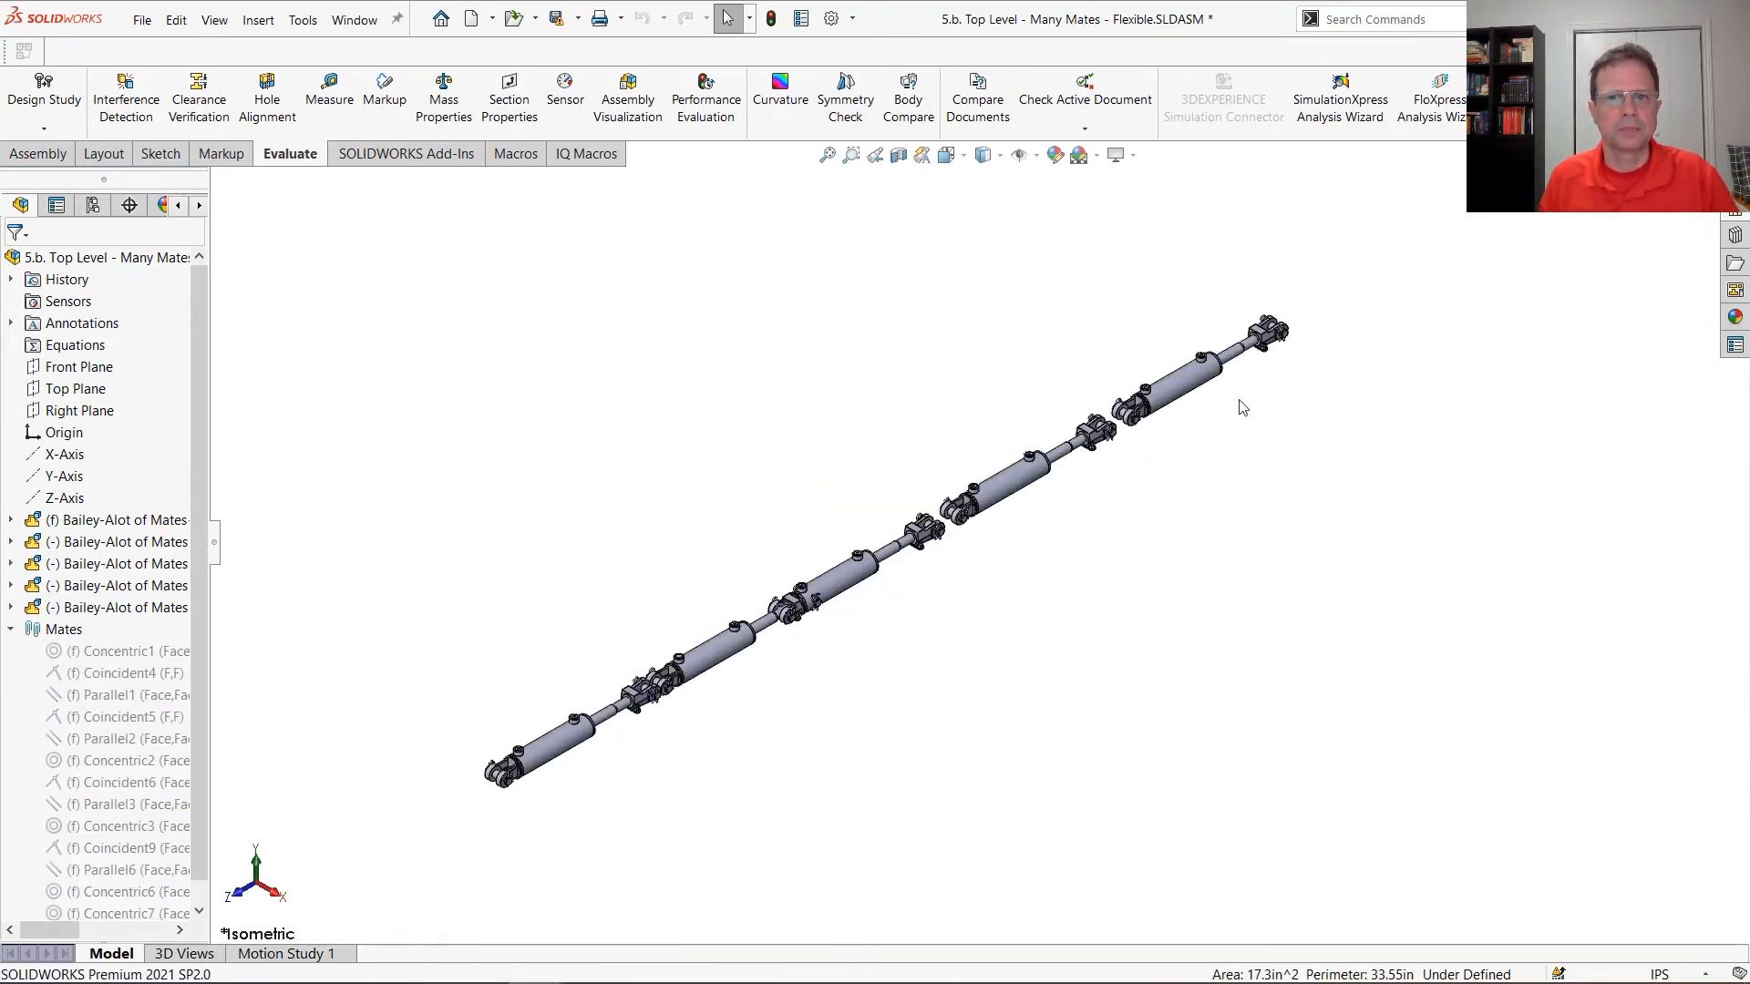
drag(1187, 395, 1294, 337)
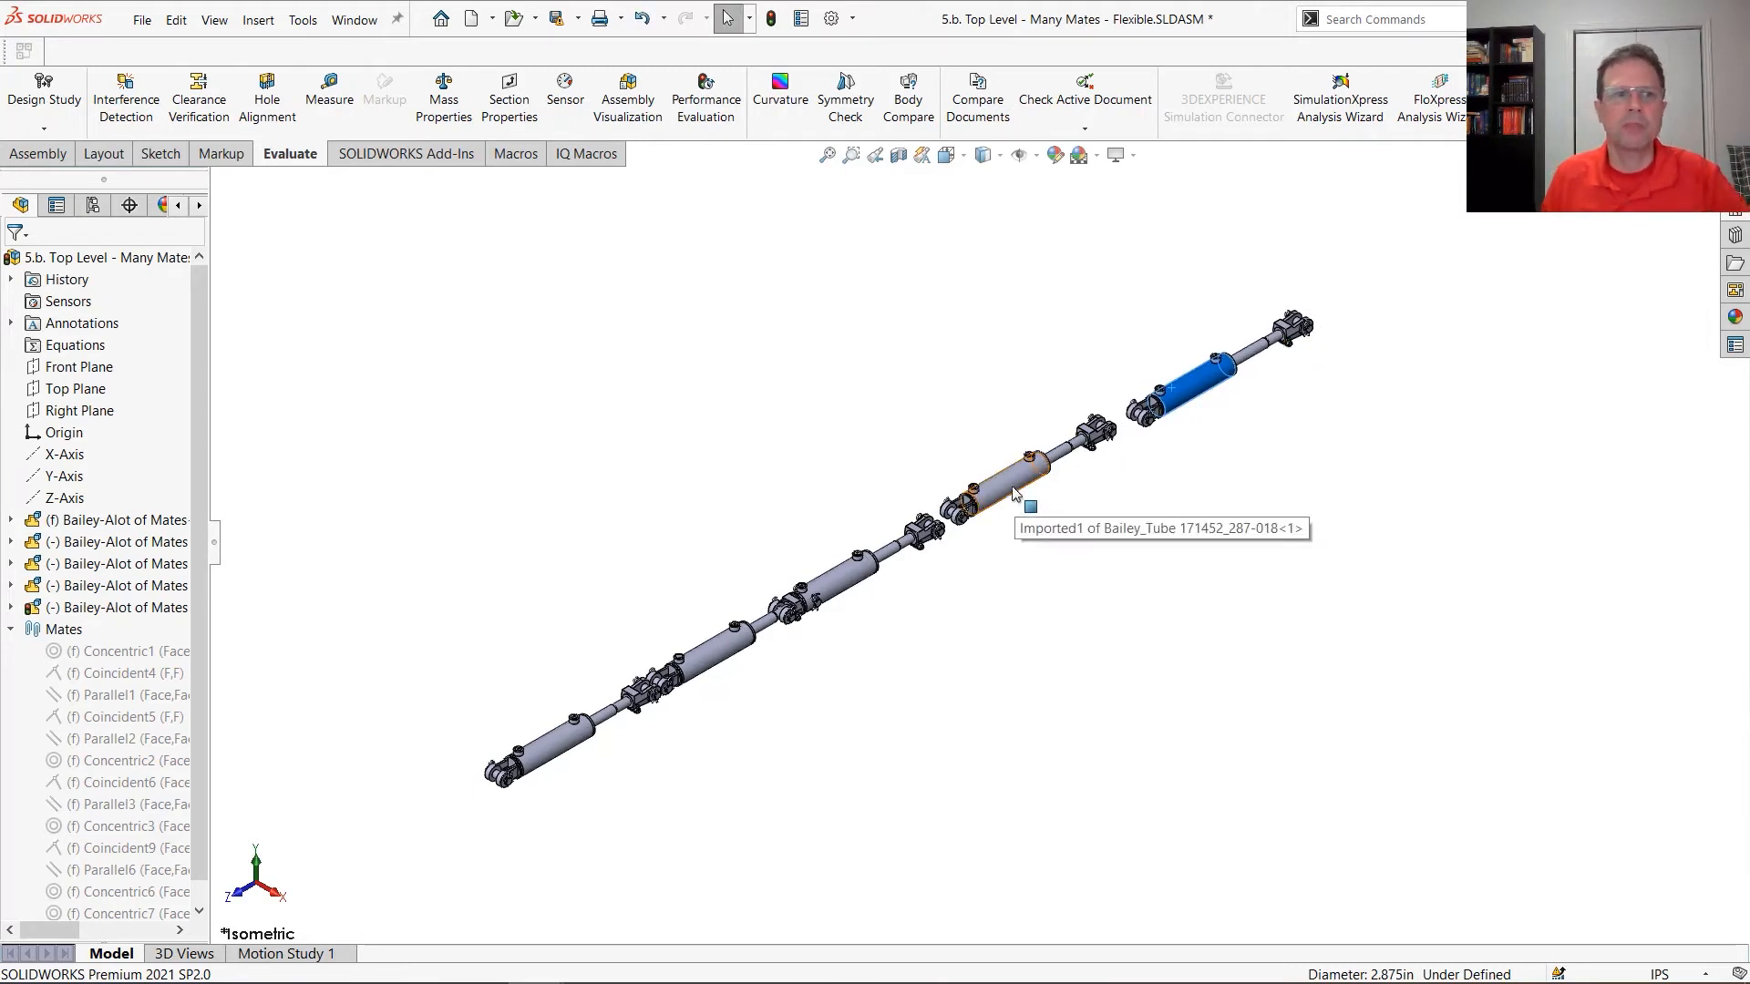
Spread three middle cylinders away from the chain so that all five cylinders stand apart
drag(1011, 485, 948, 342)
drag(842, 581, 1014, 676)
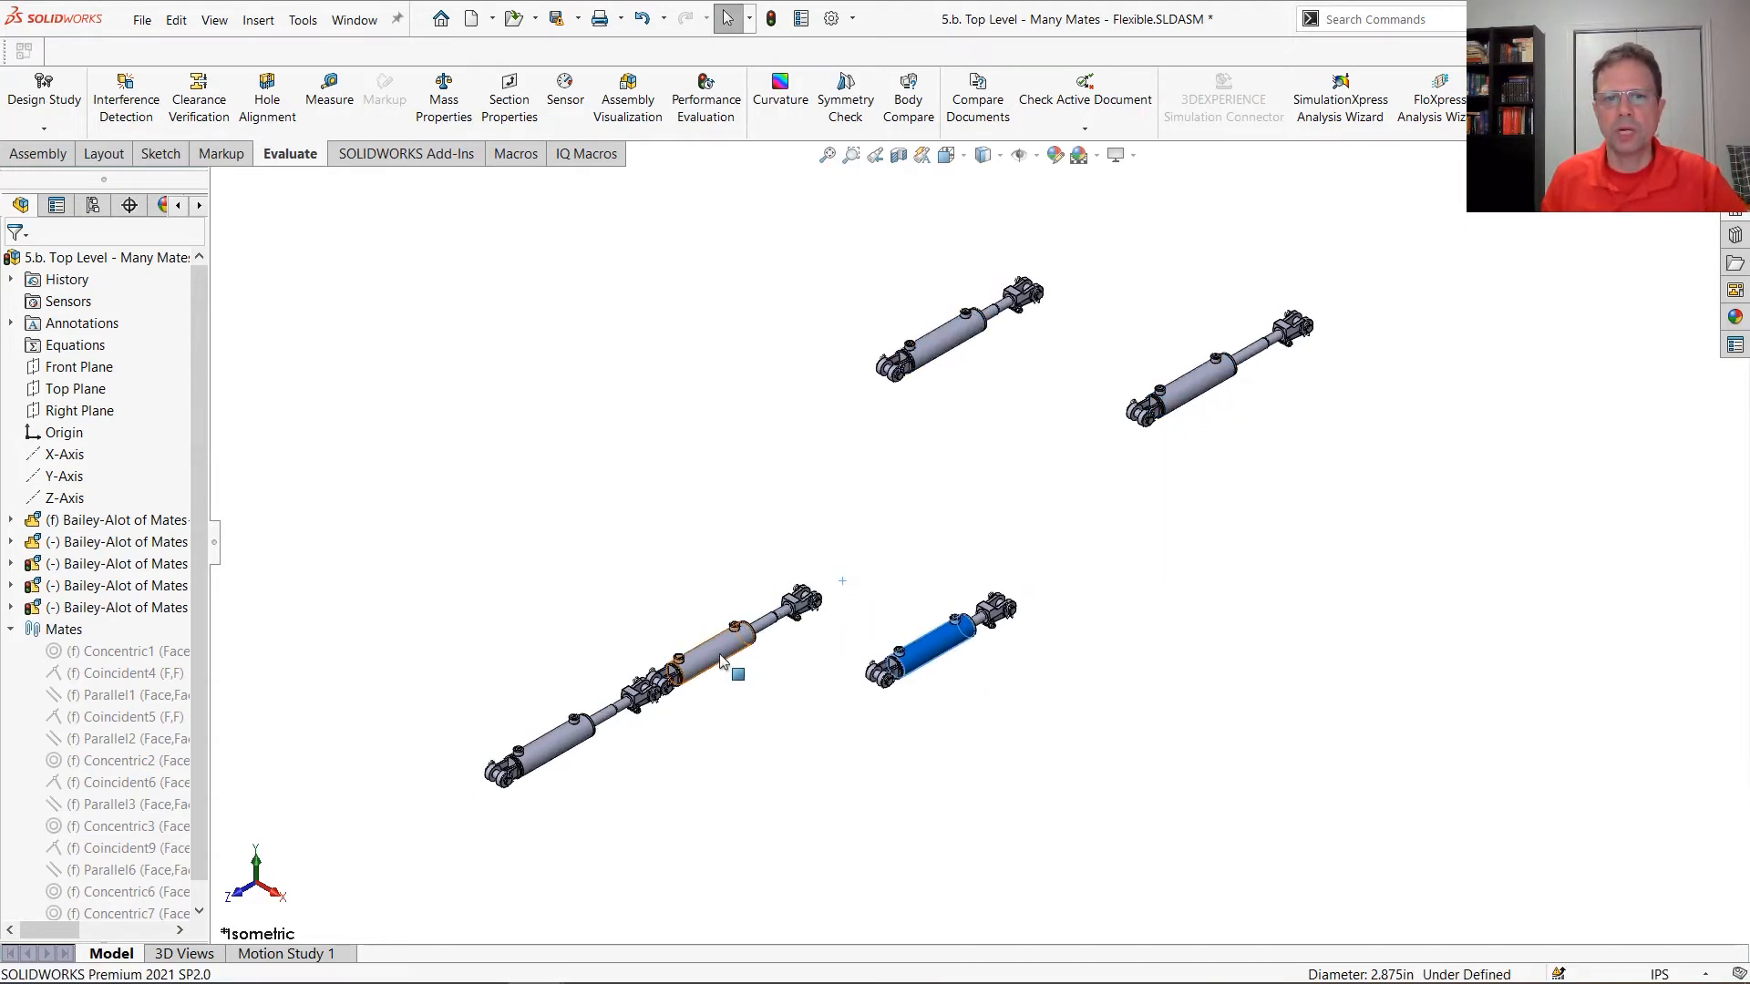
drag(719, 653, 660, 488)
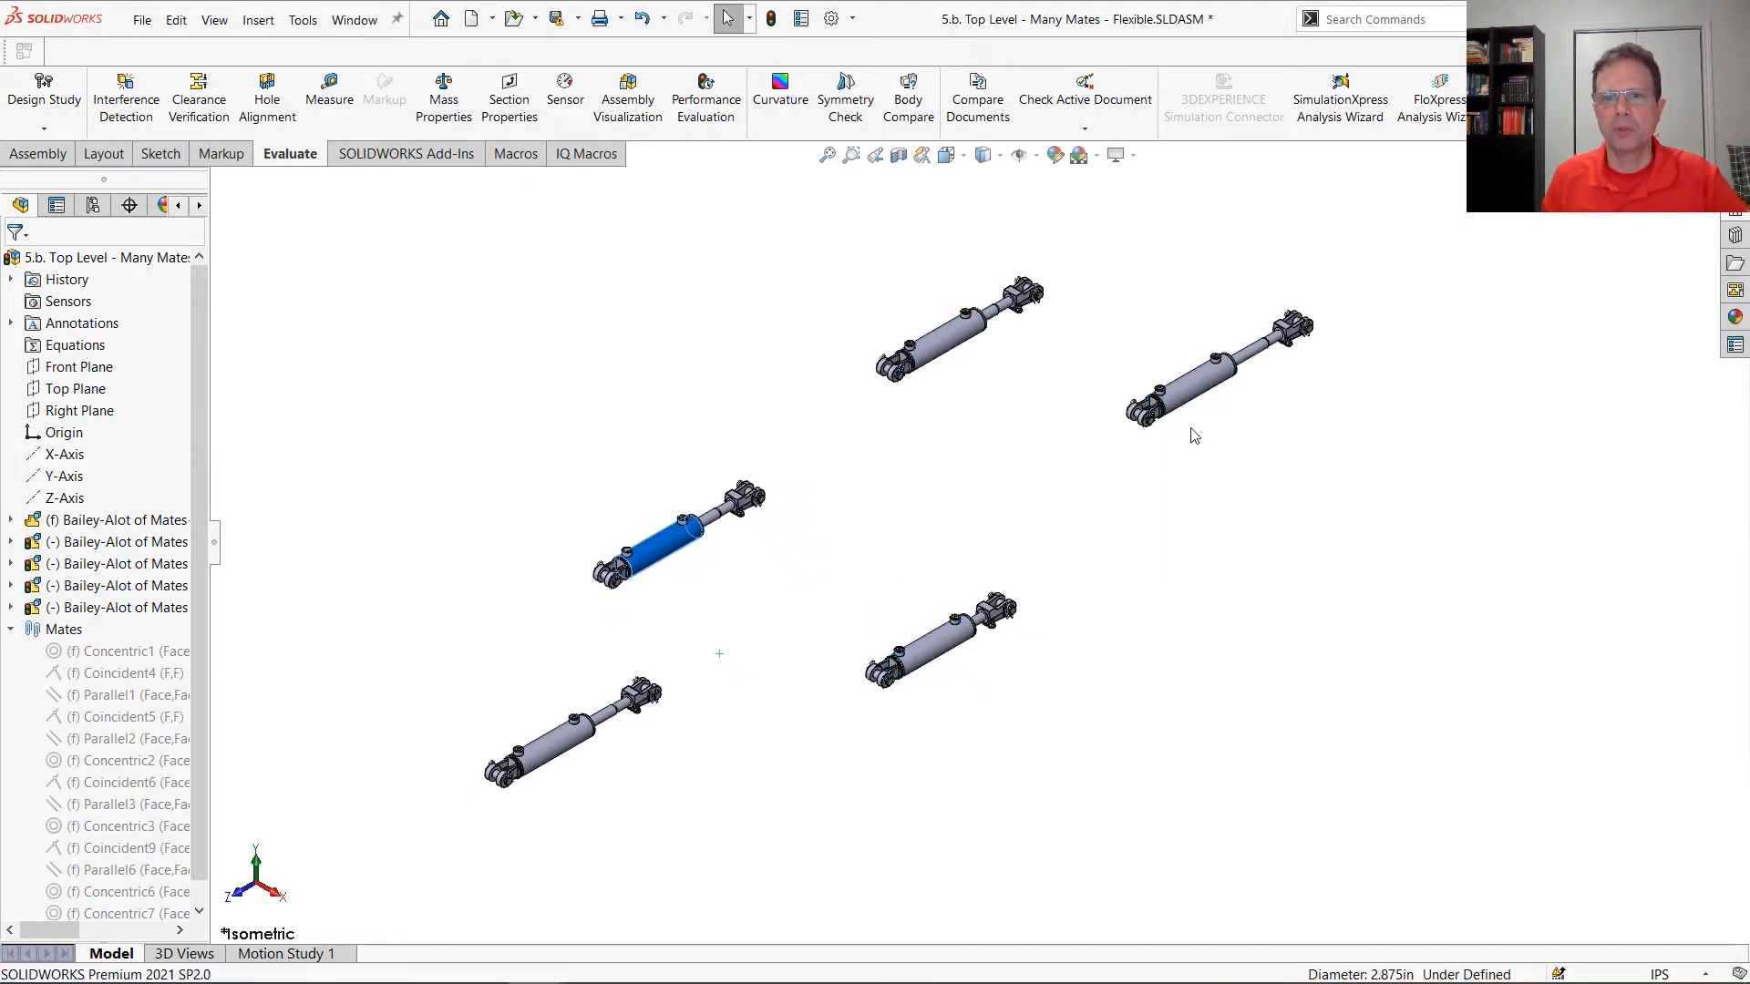
click(1294, 518)
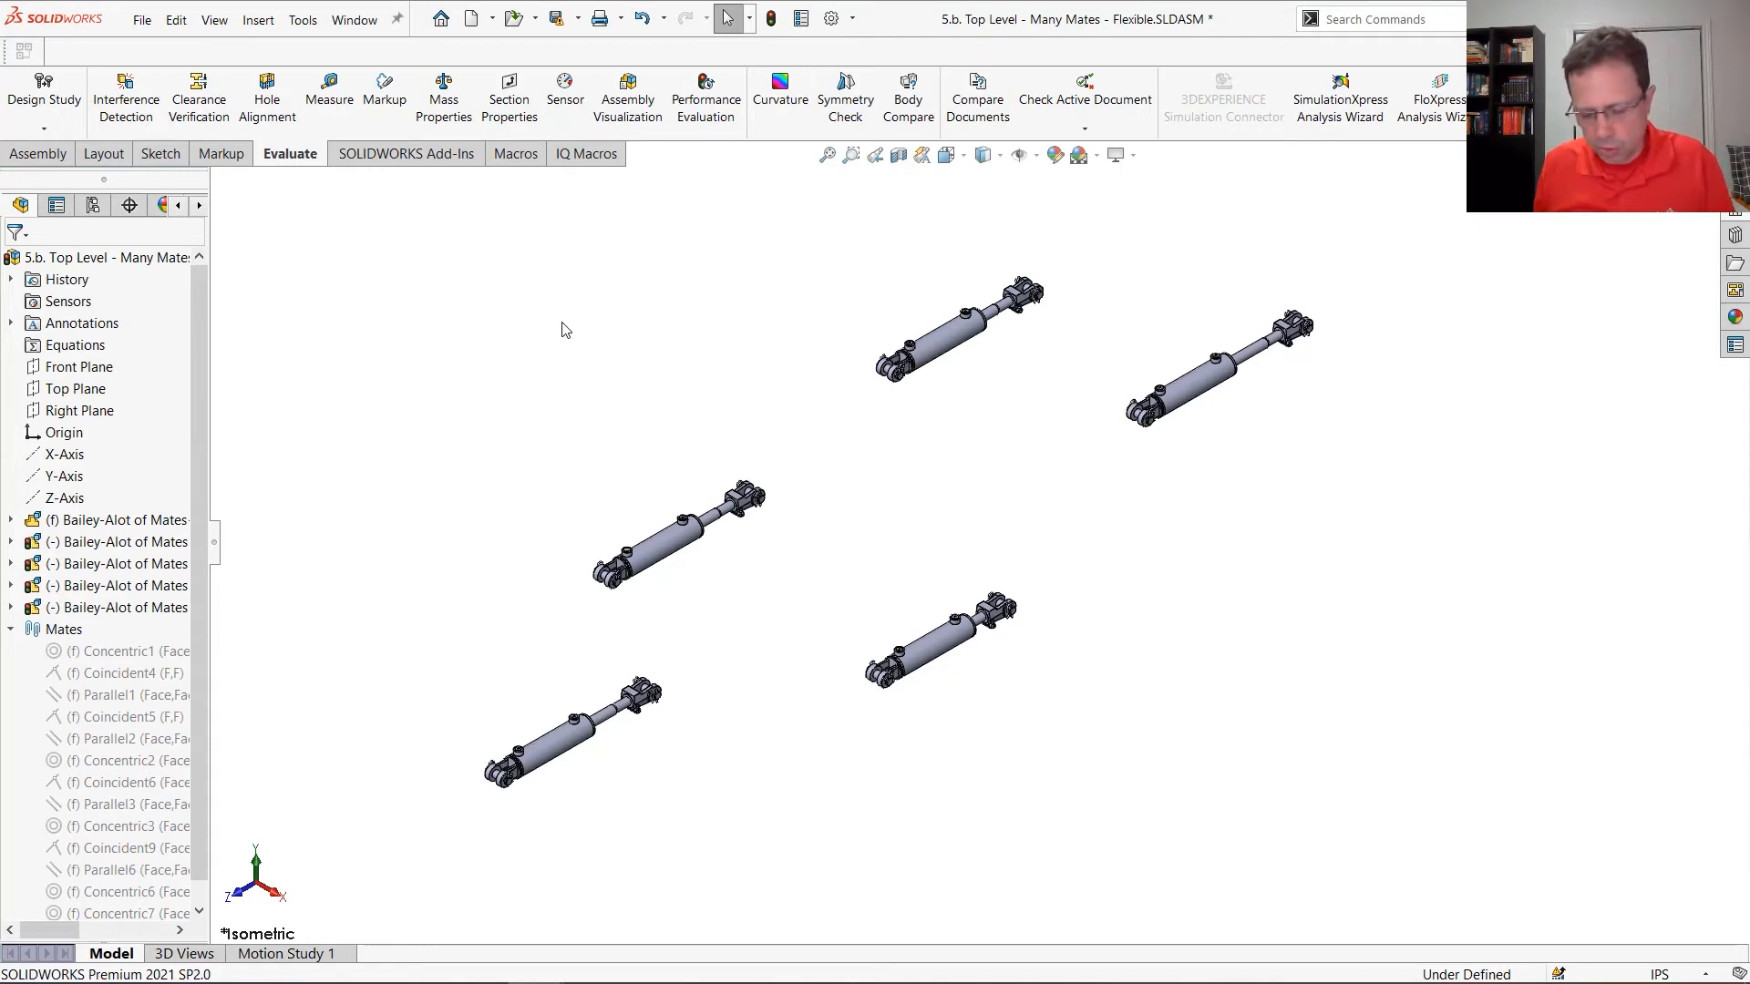
Show the planes of the top-level assembly and of the second Bailey-Alot of Mates cylinder, and rebuild the model
key(p)
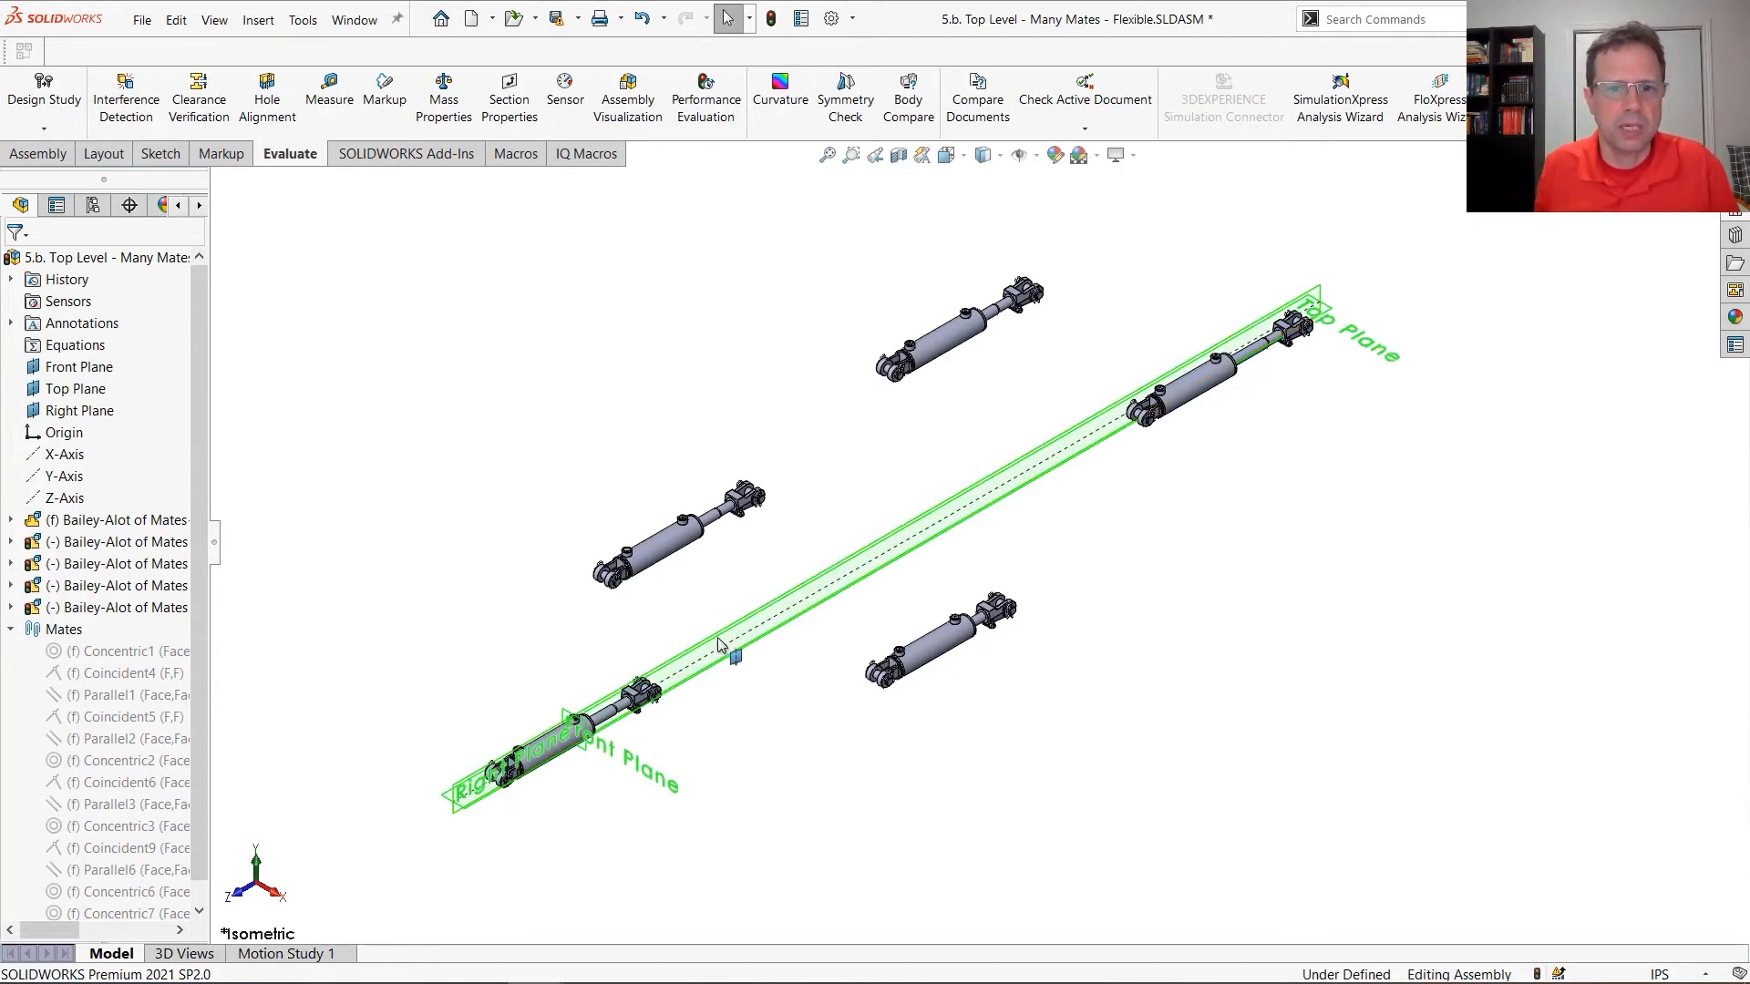
click(679, 547)
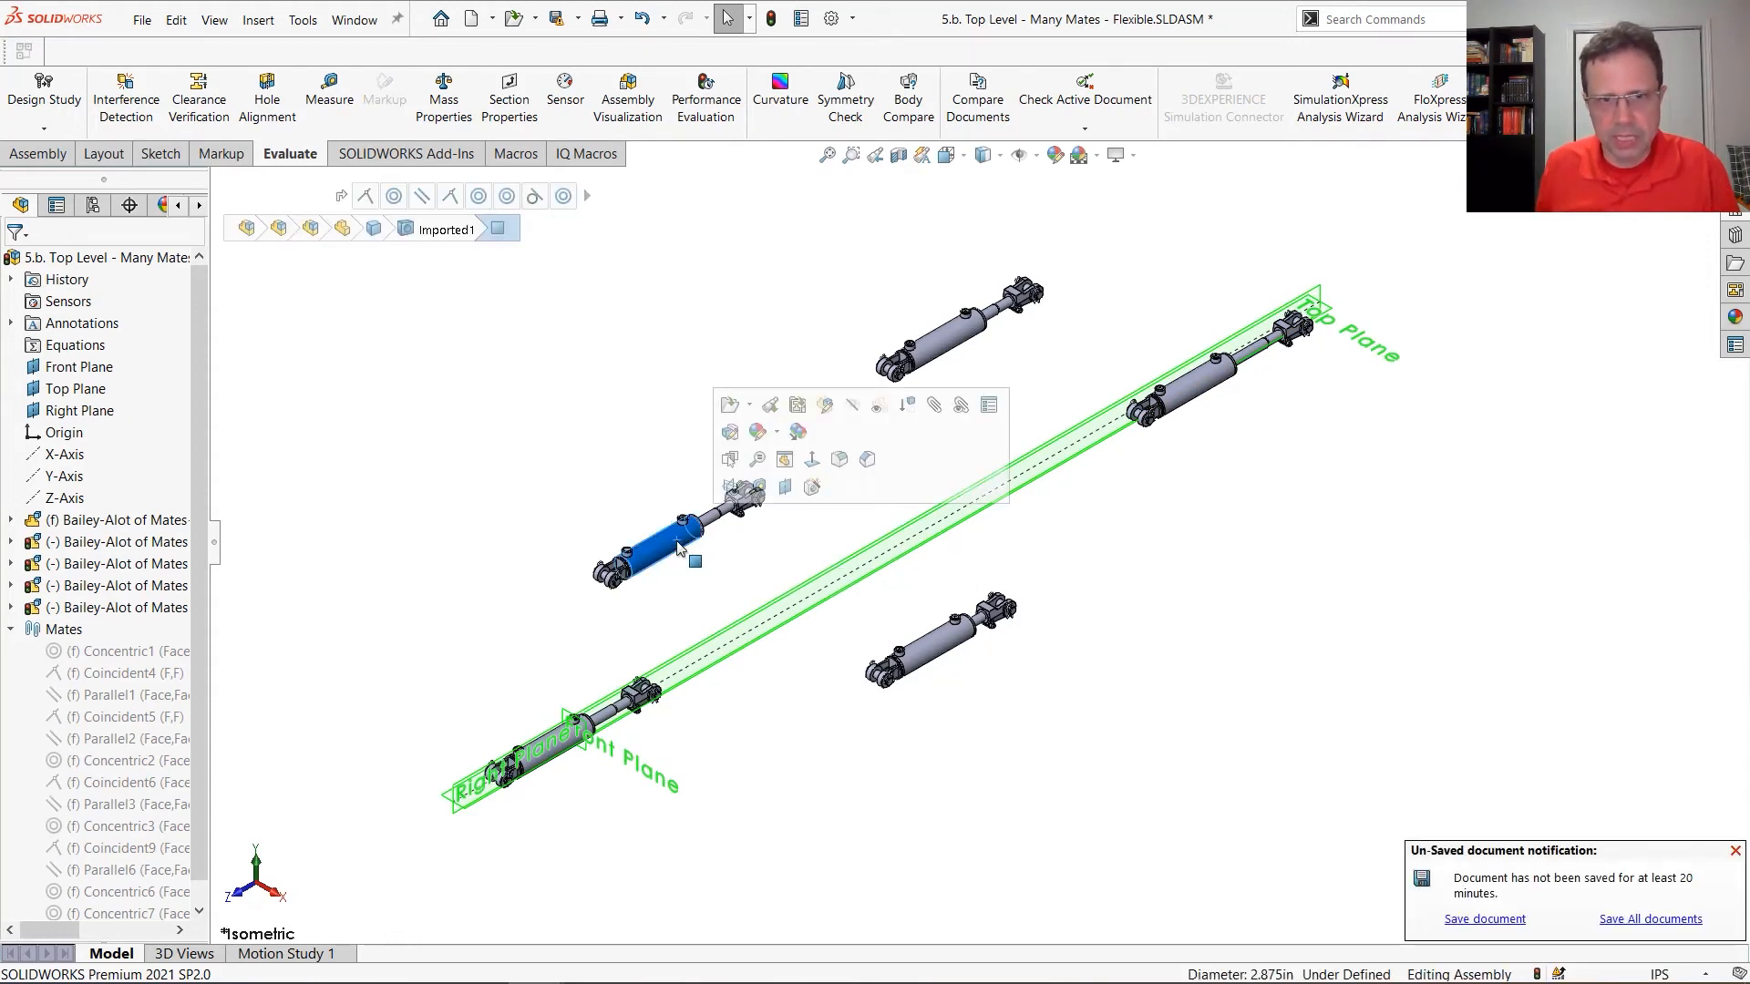
click(734, 528)
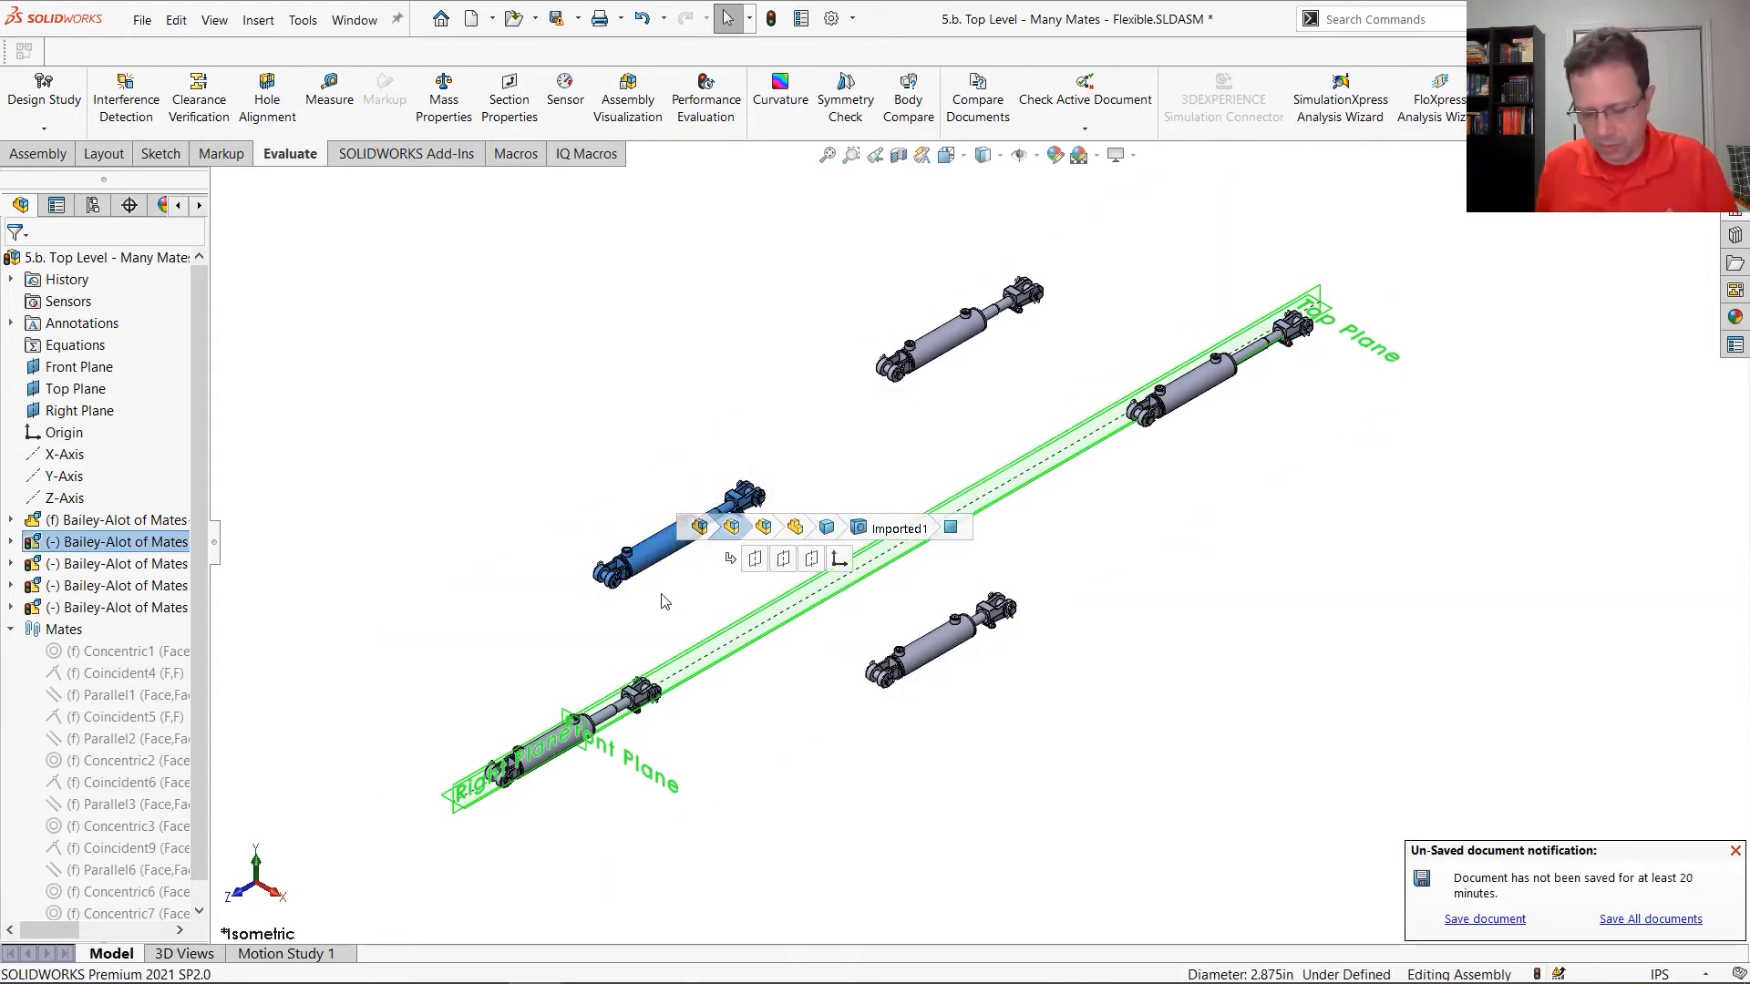
key(q)
click(543, 641)
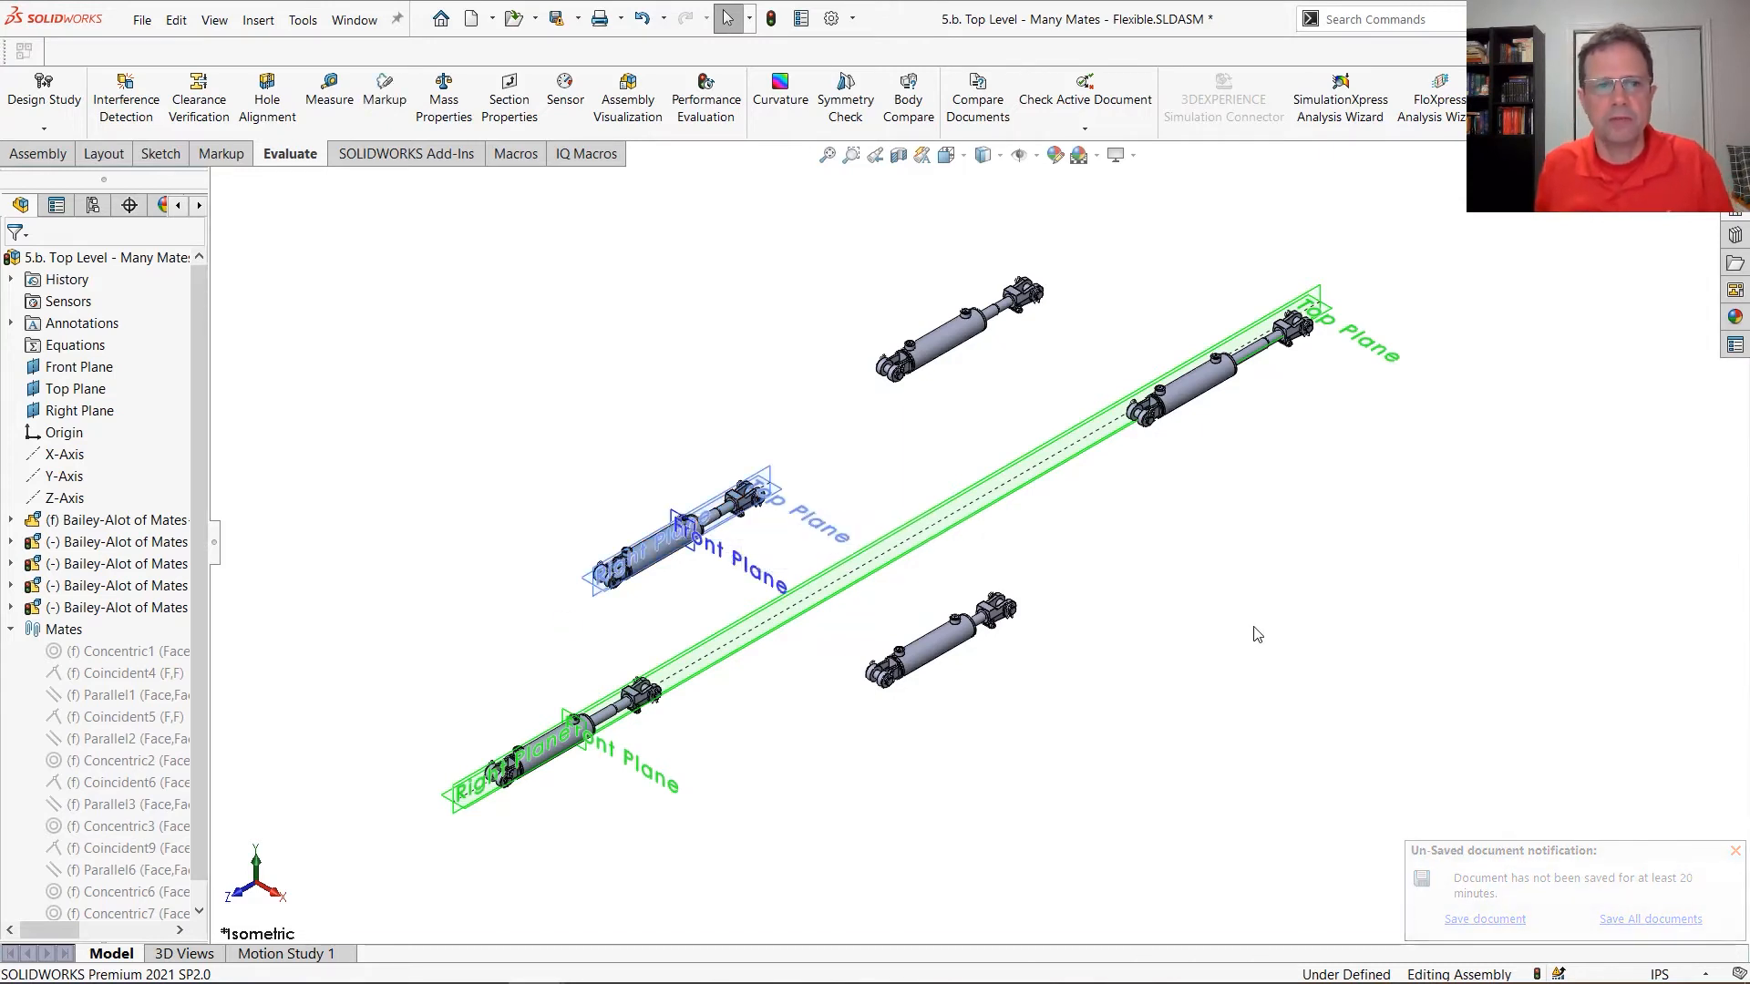
key(ctrl+q)
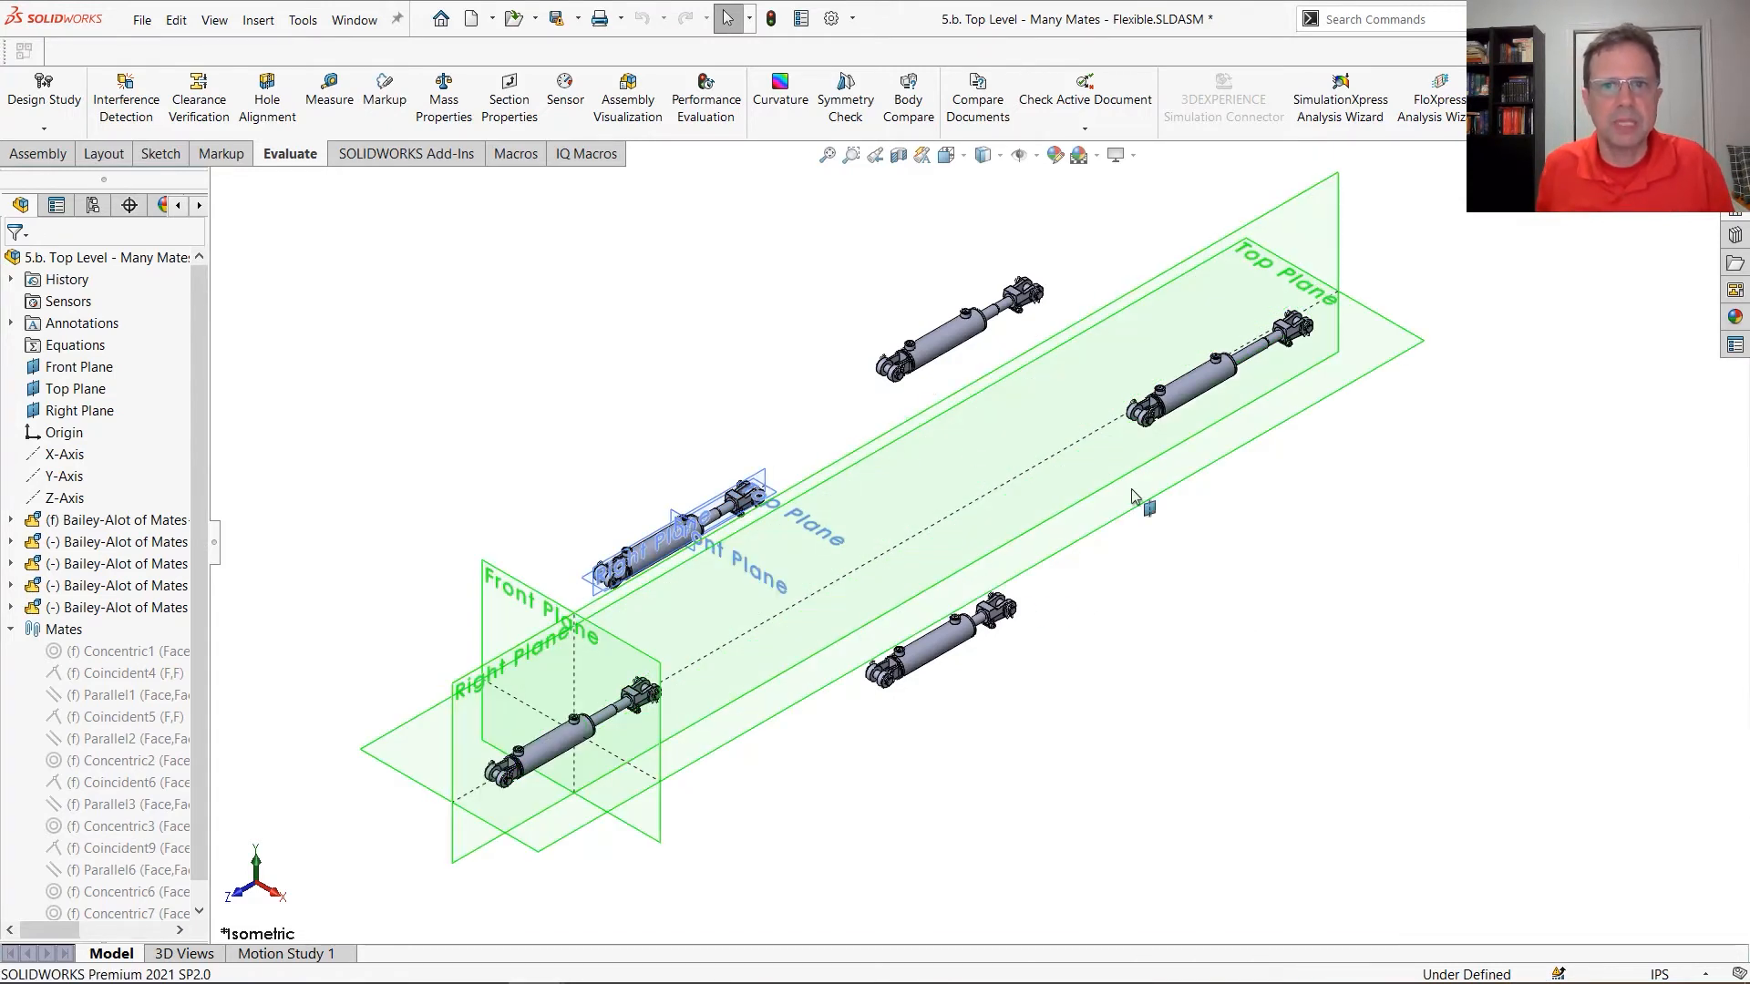
Set all five Bailey-Alot of Mates subassemblies to solve as rigid
right_click(113, 524)
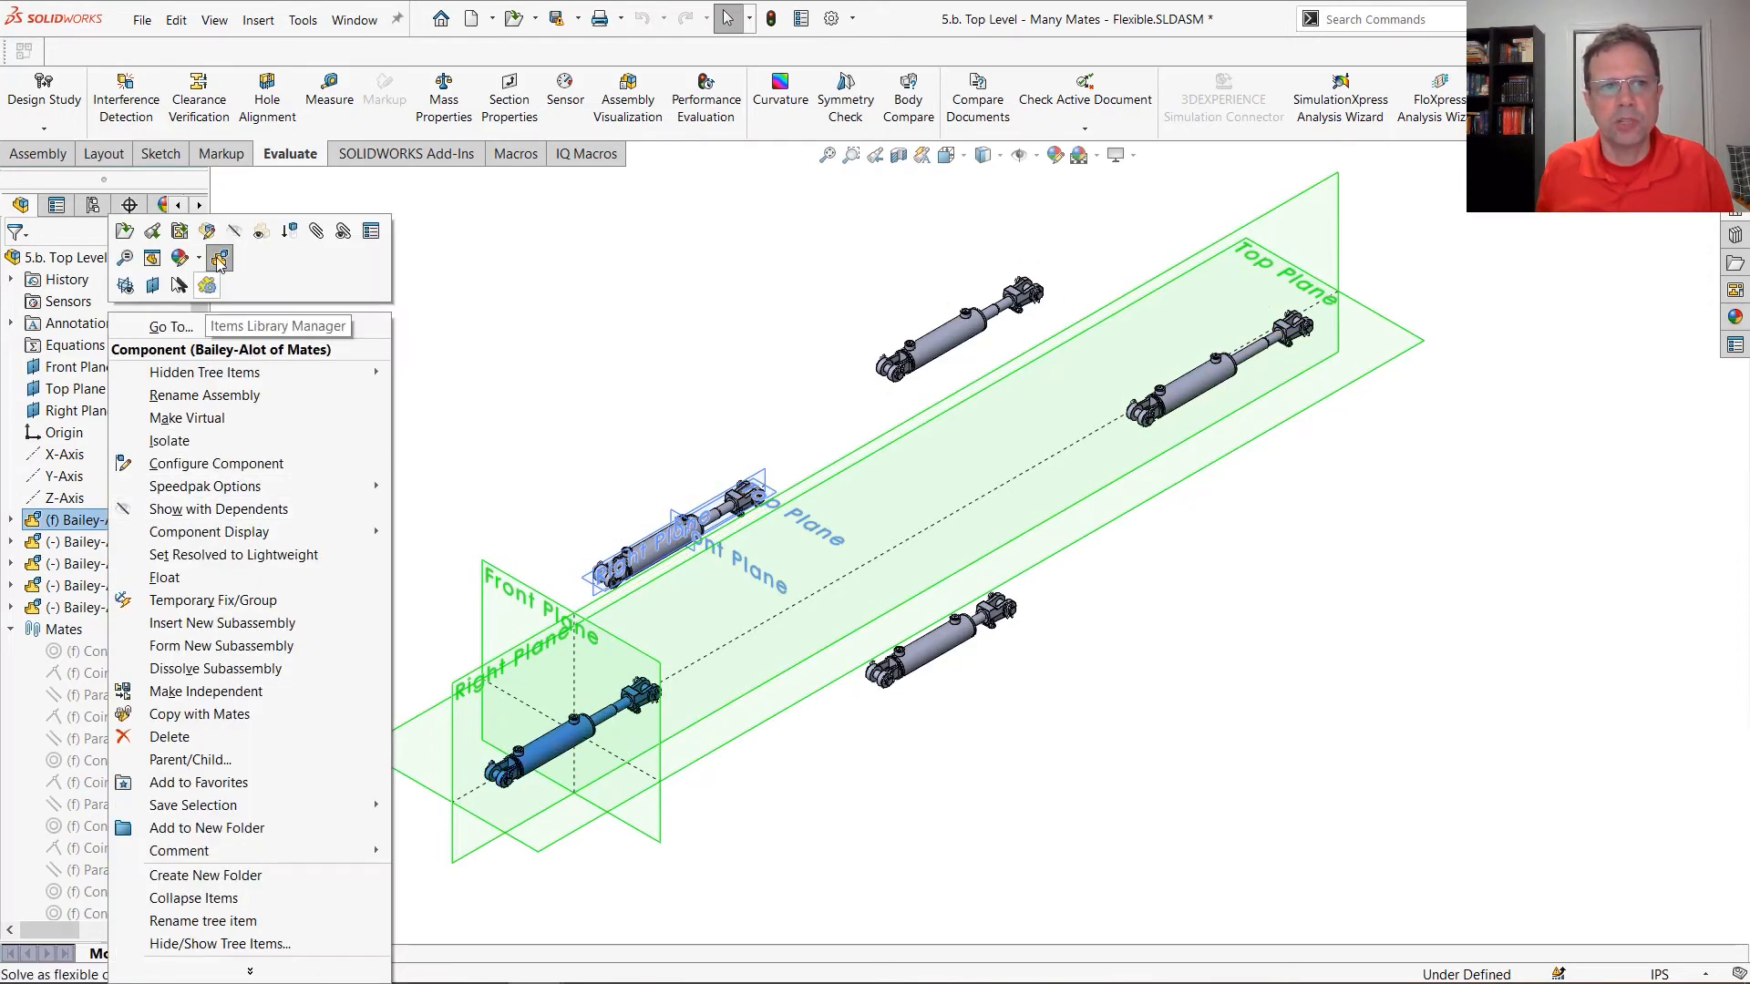
key(Escape)
click(137, 541)
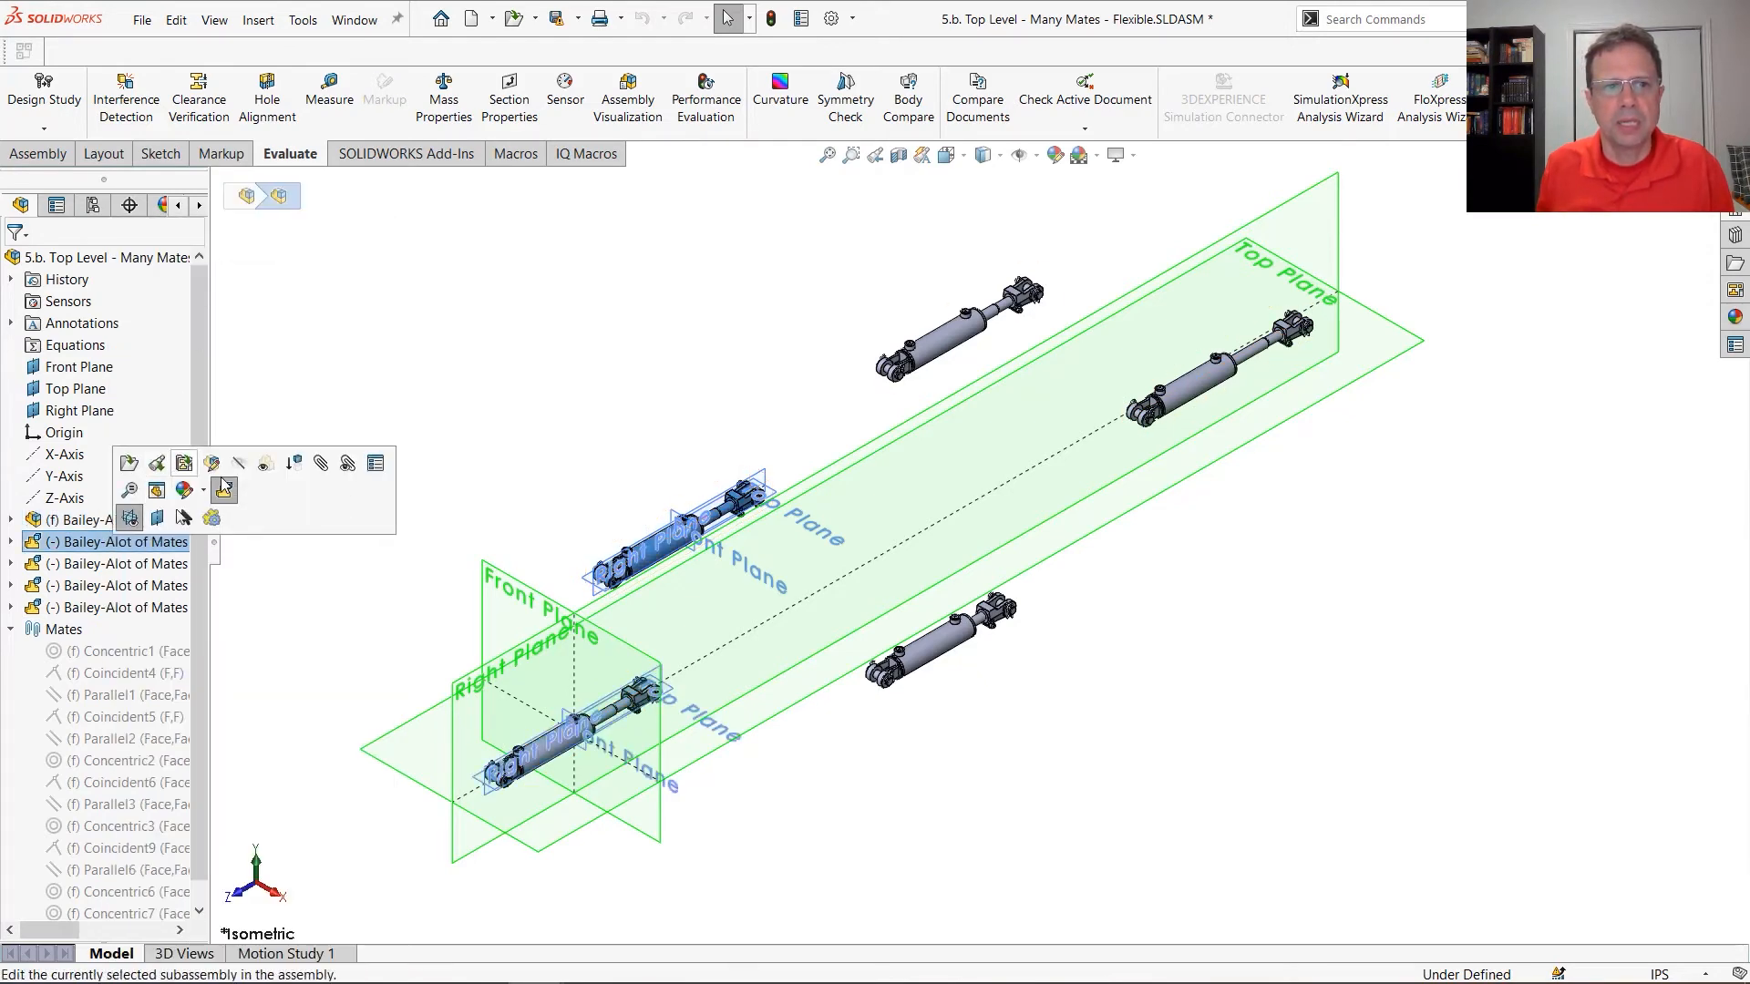
right_click(183, 565)
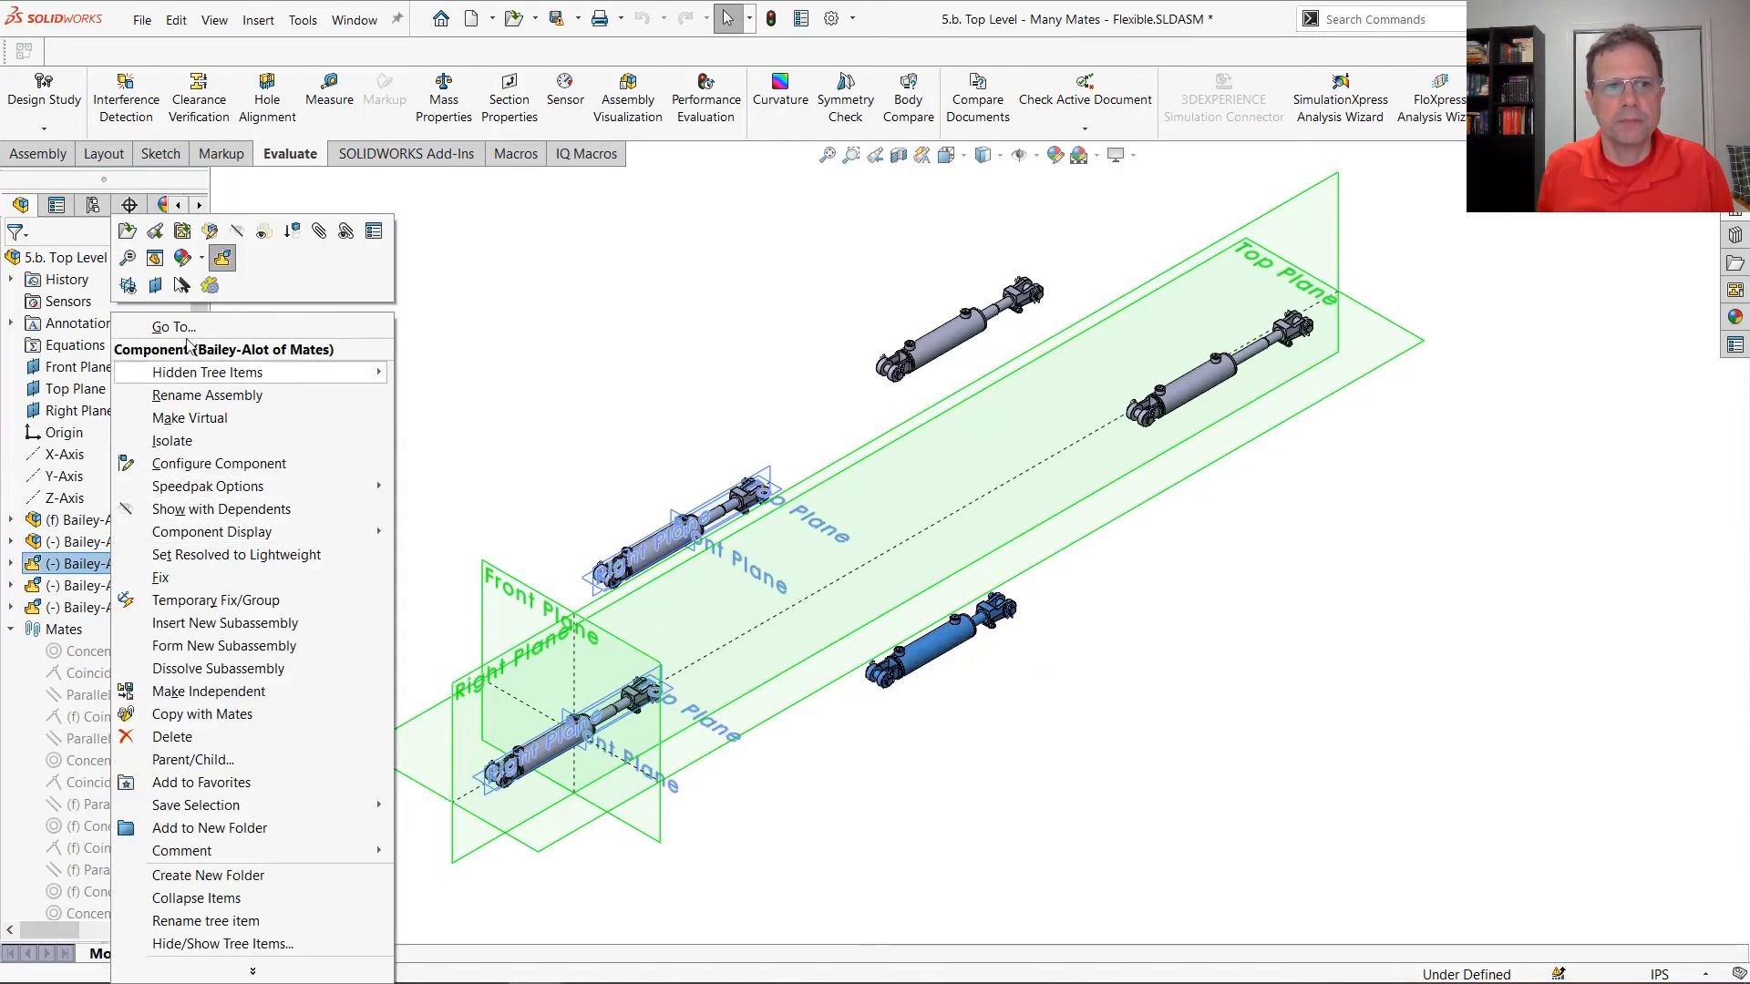
key(Escape)
click(128, 585)
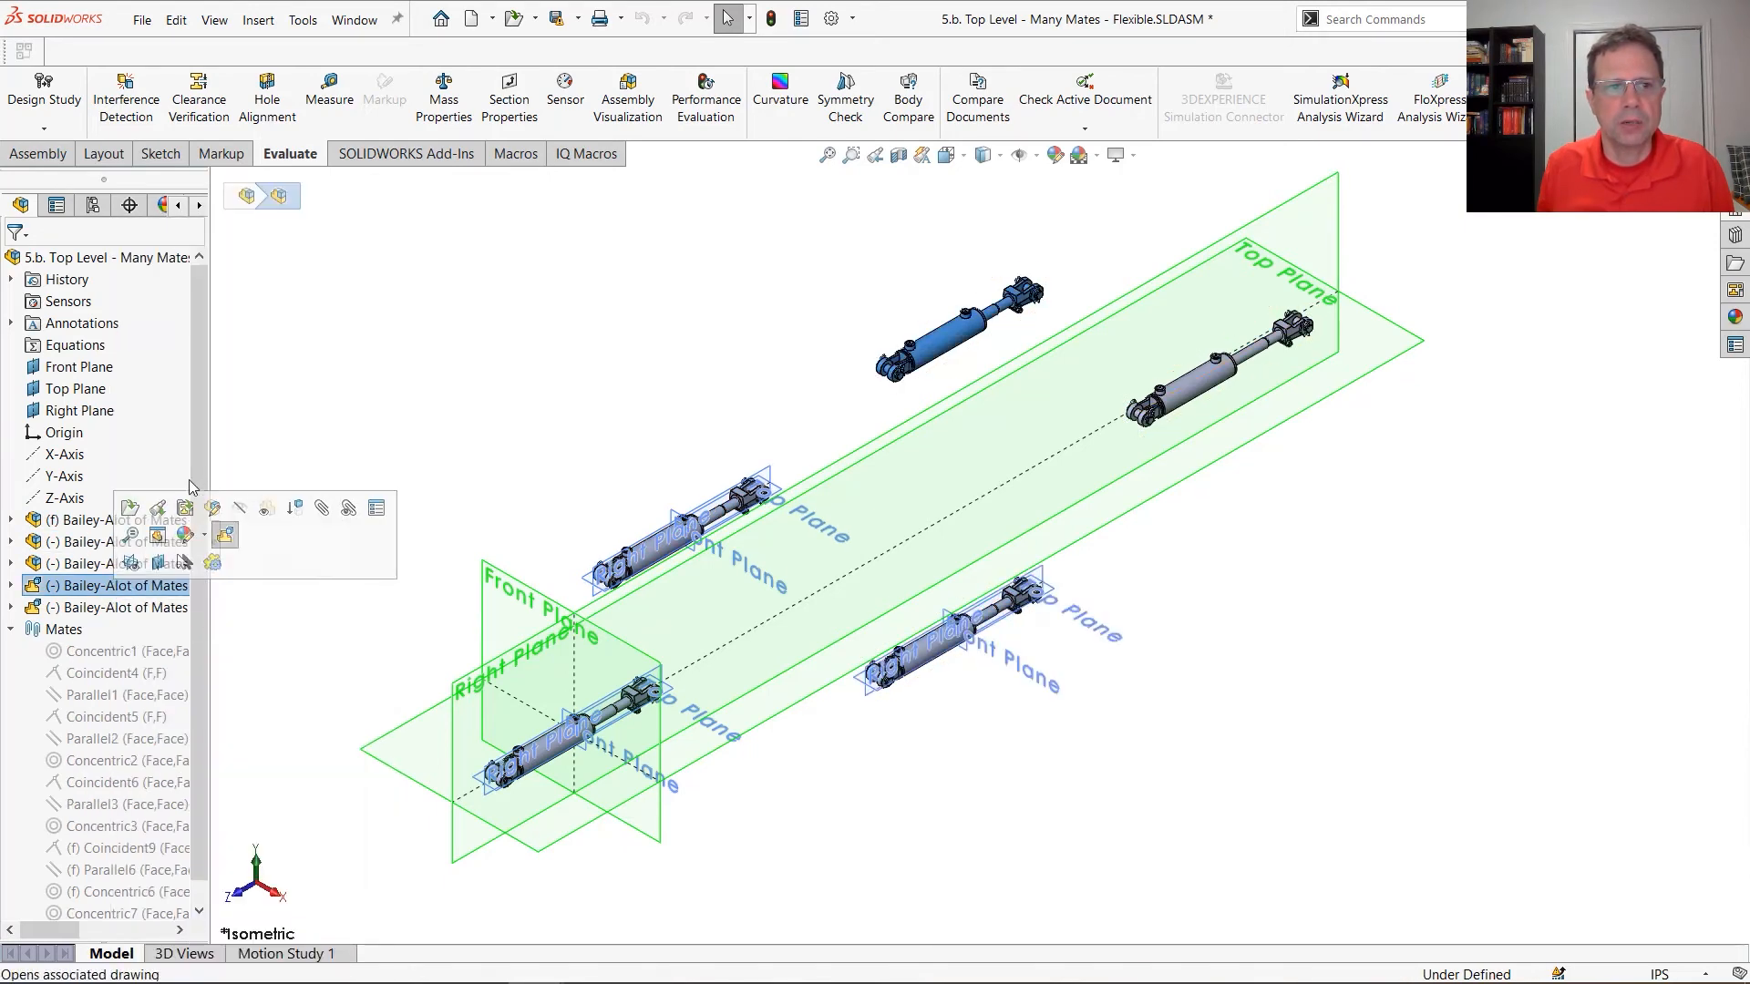
click(146, 607)
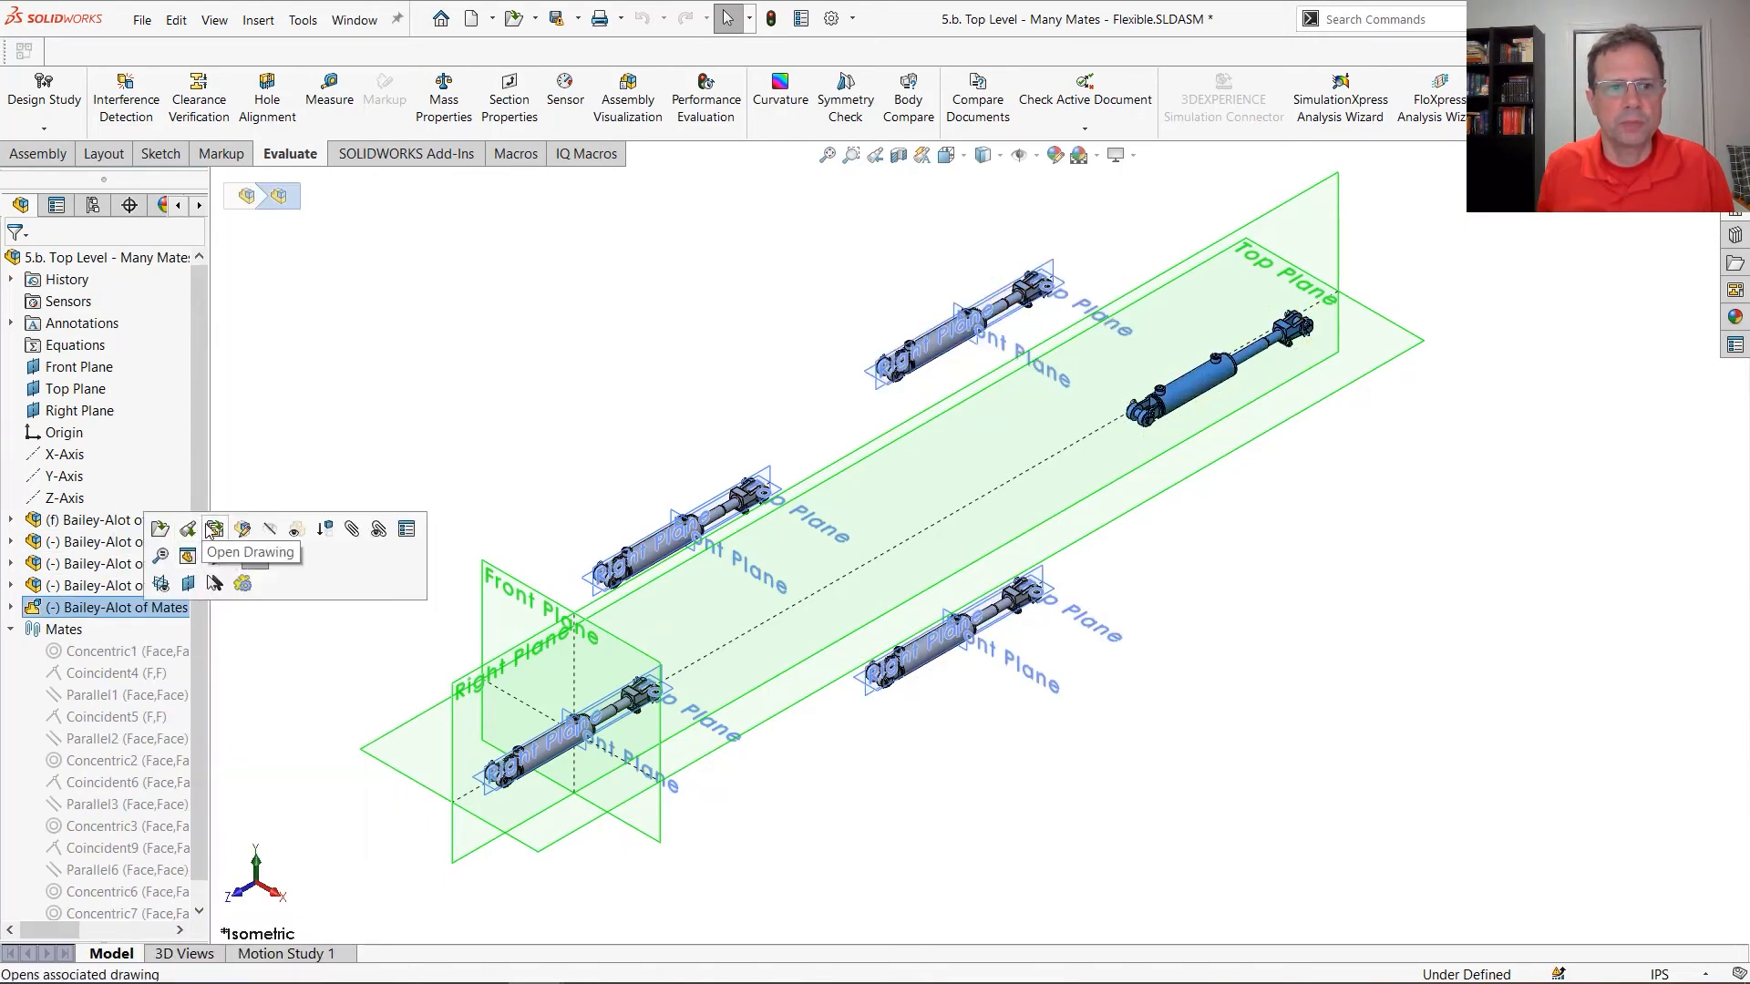
click(255, 557)
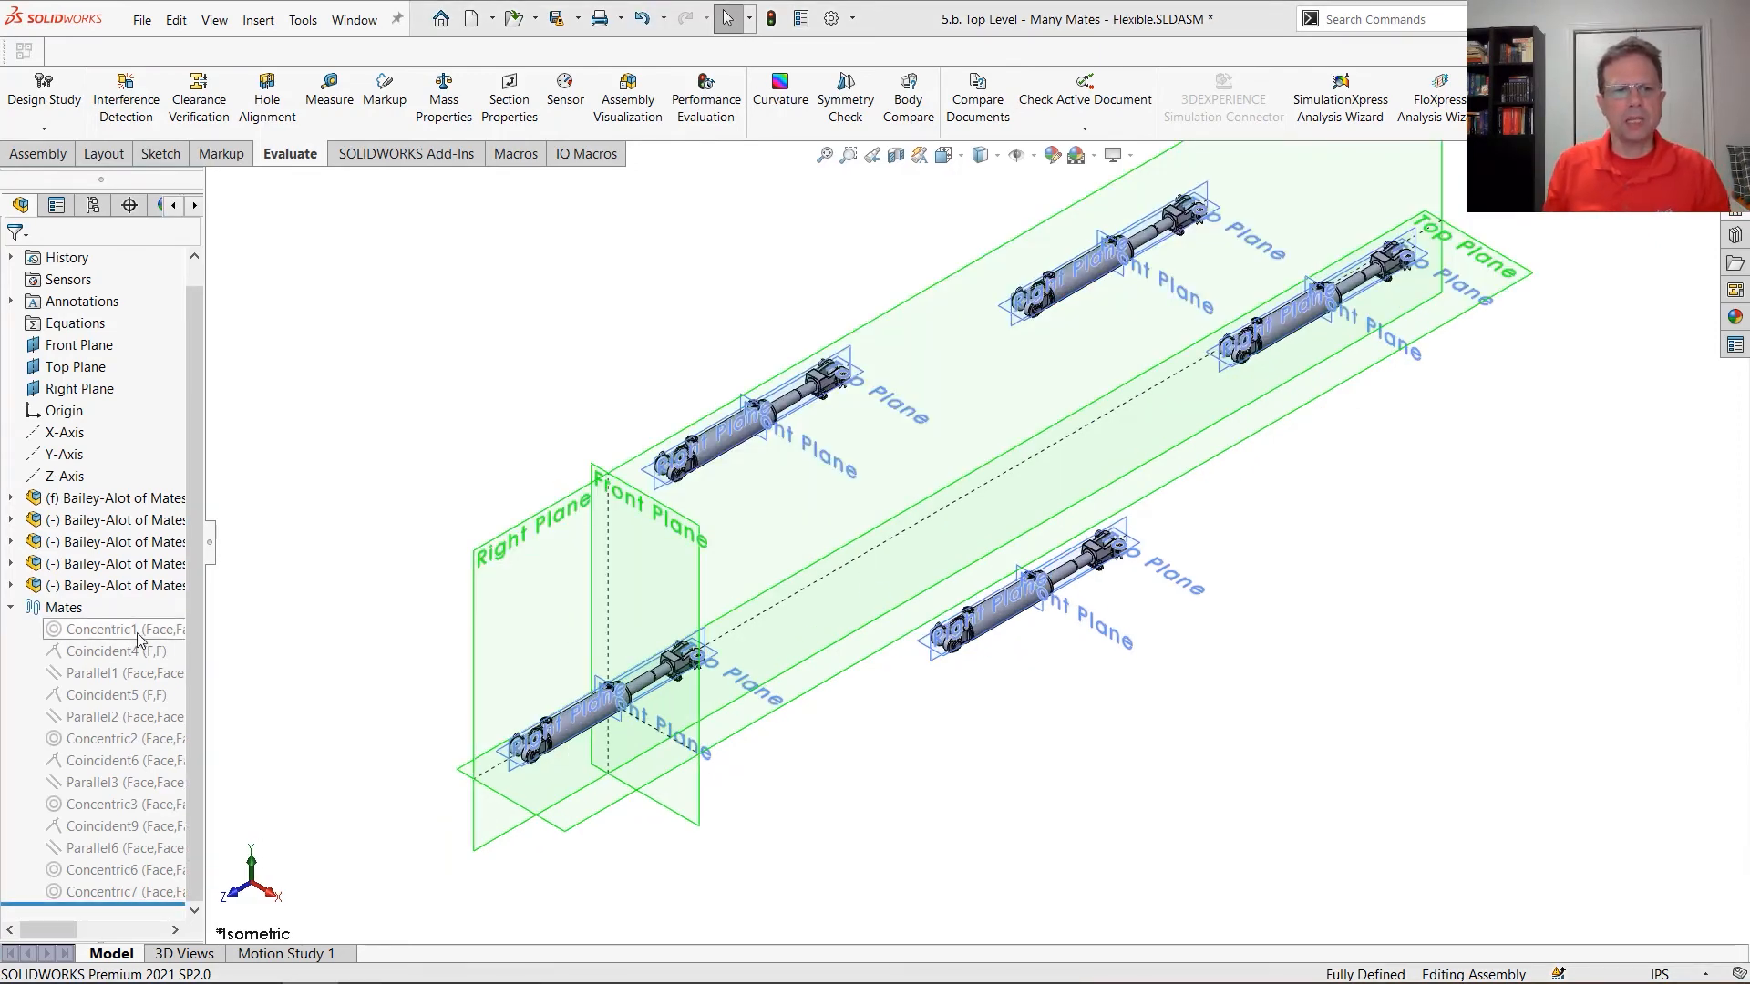
Delete all suppressed top-level mates, from Concentric1 through Concentric7
click(139, 633)
shift+click(181, 895)
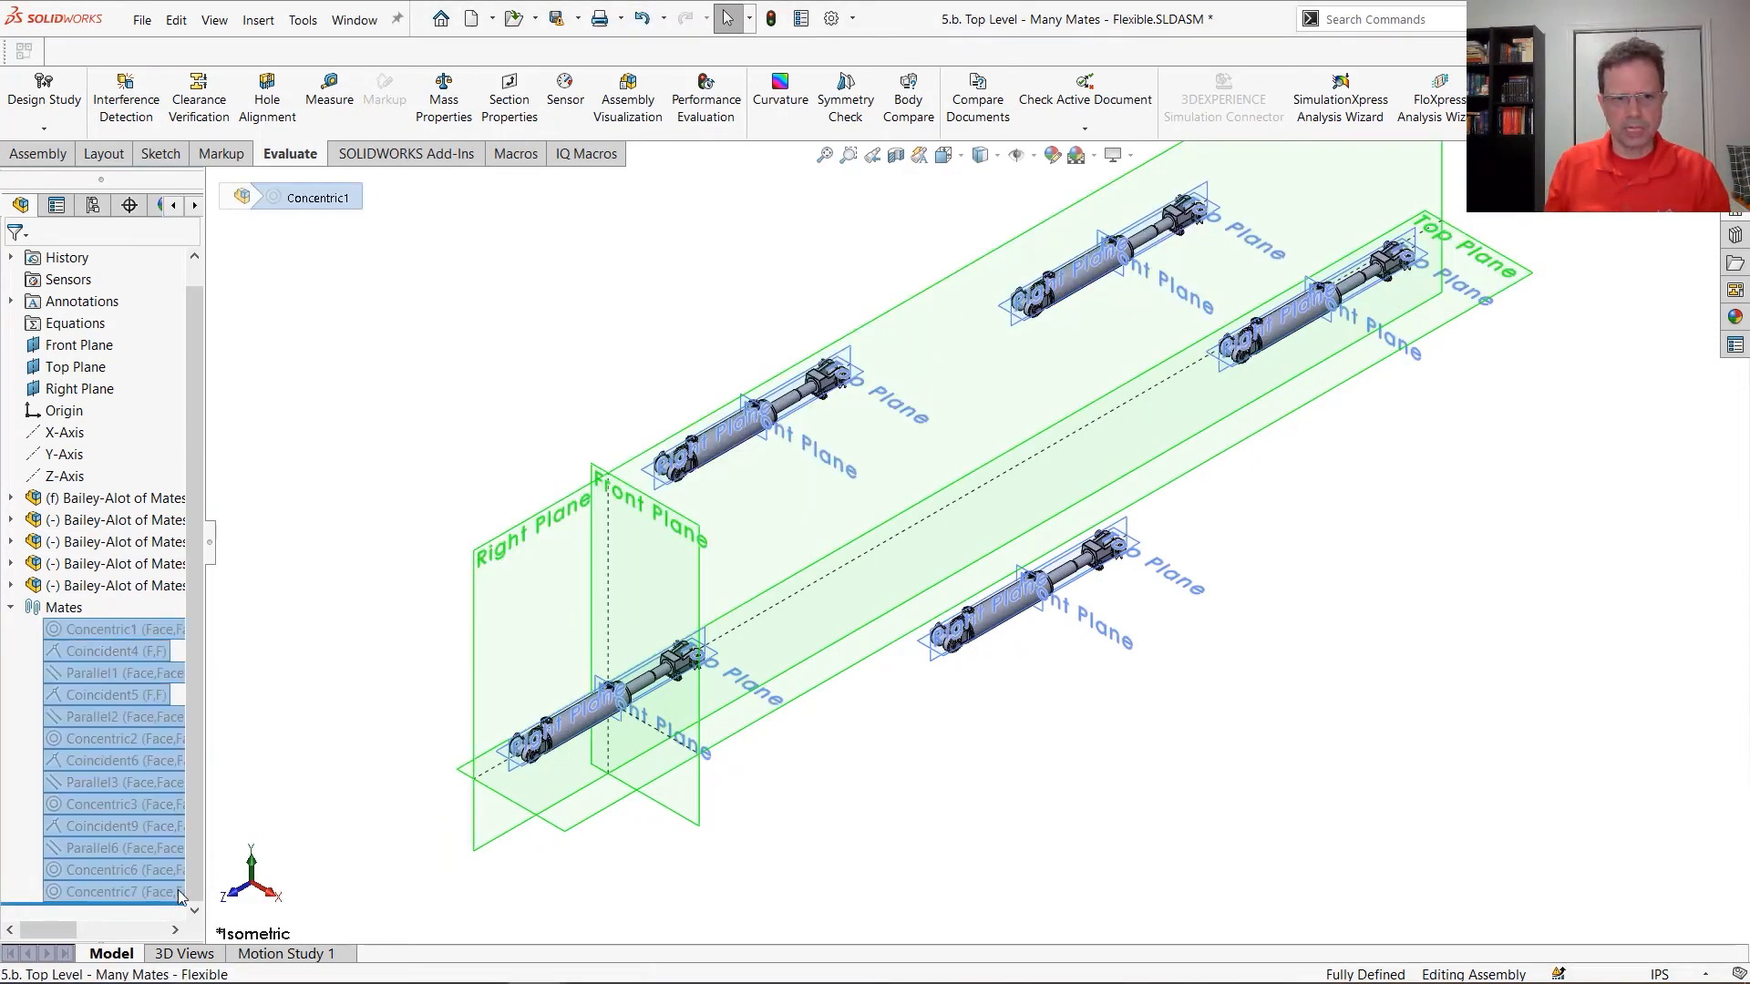
key(Delete)
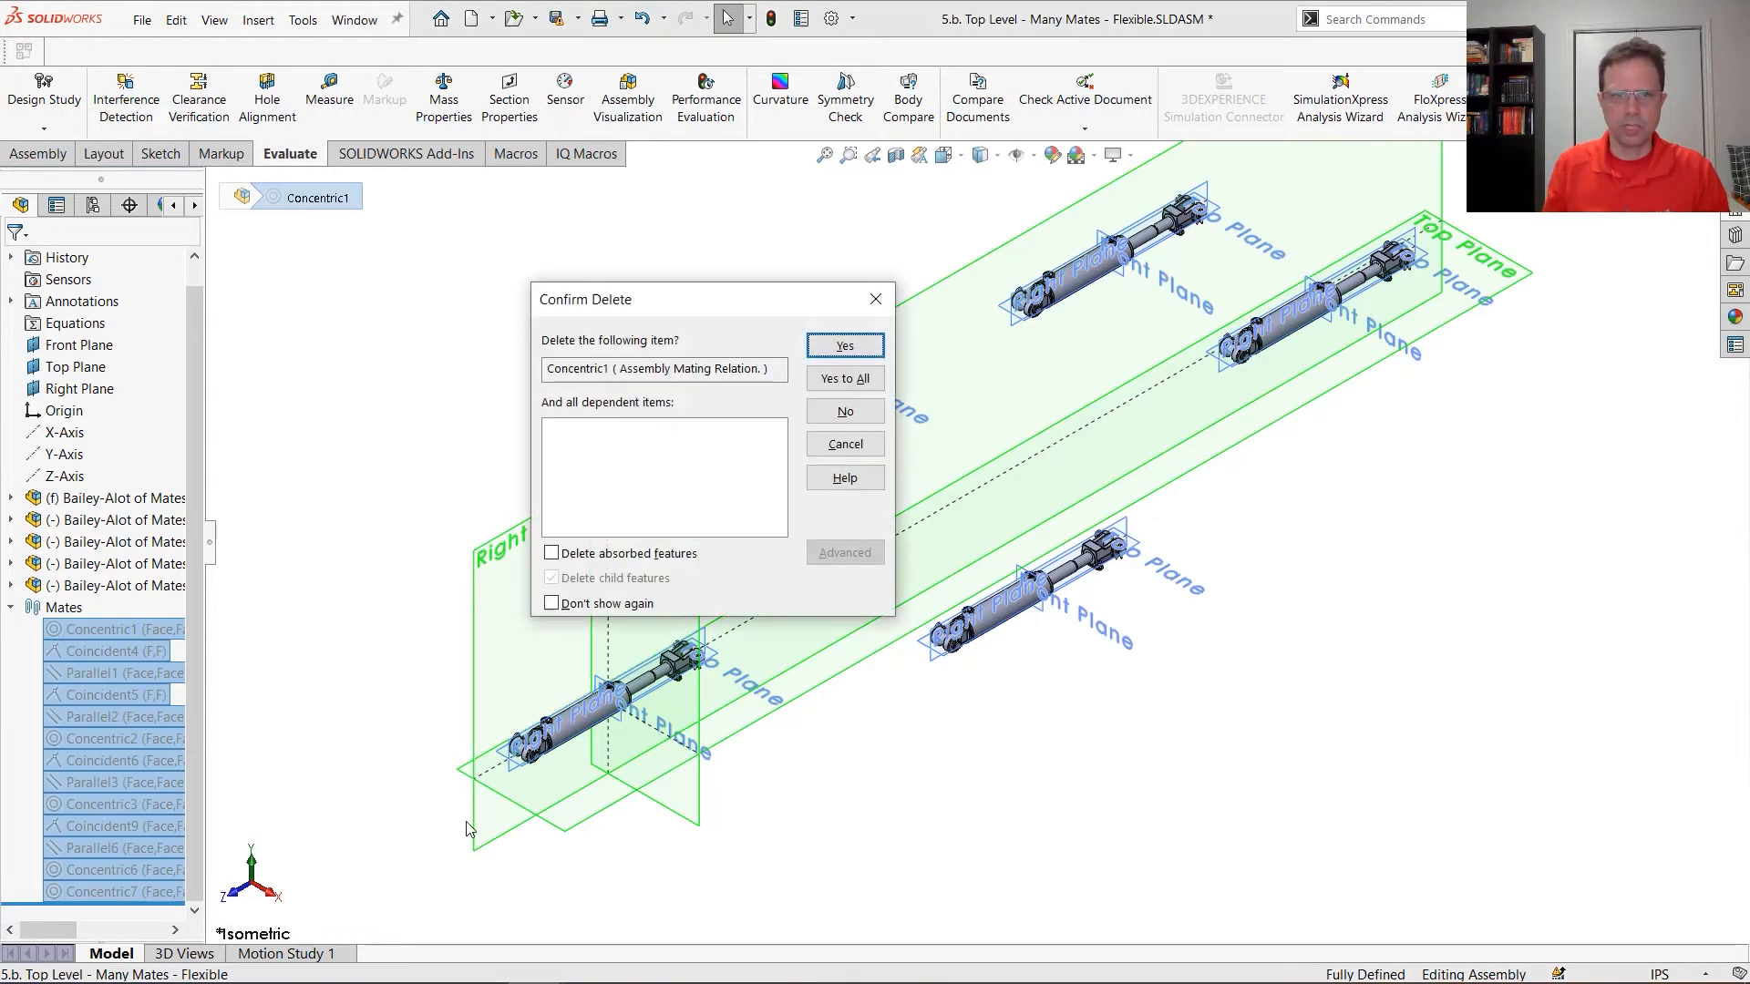
click(861, 378)
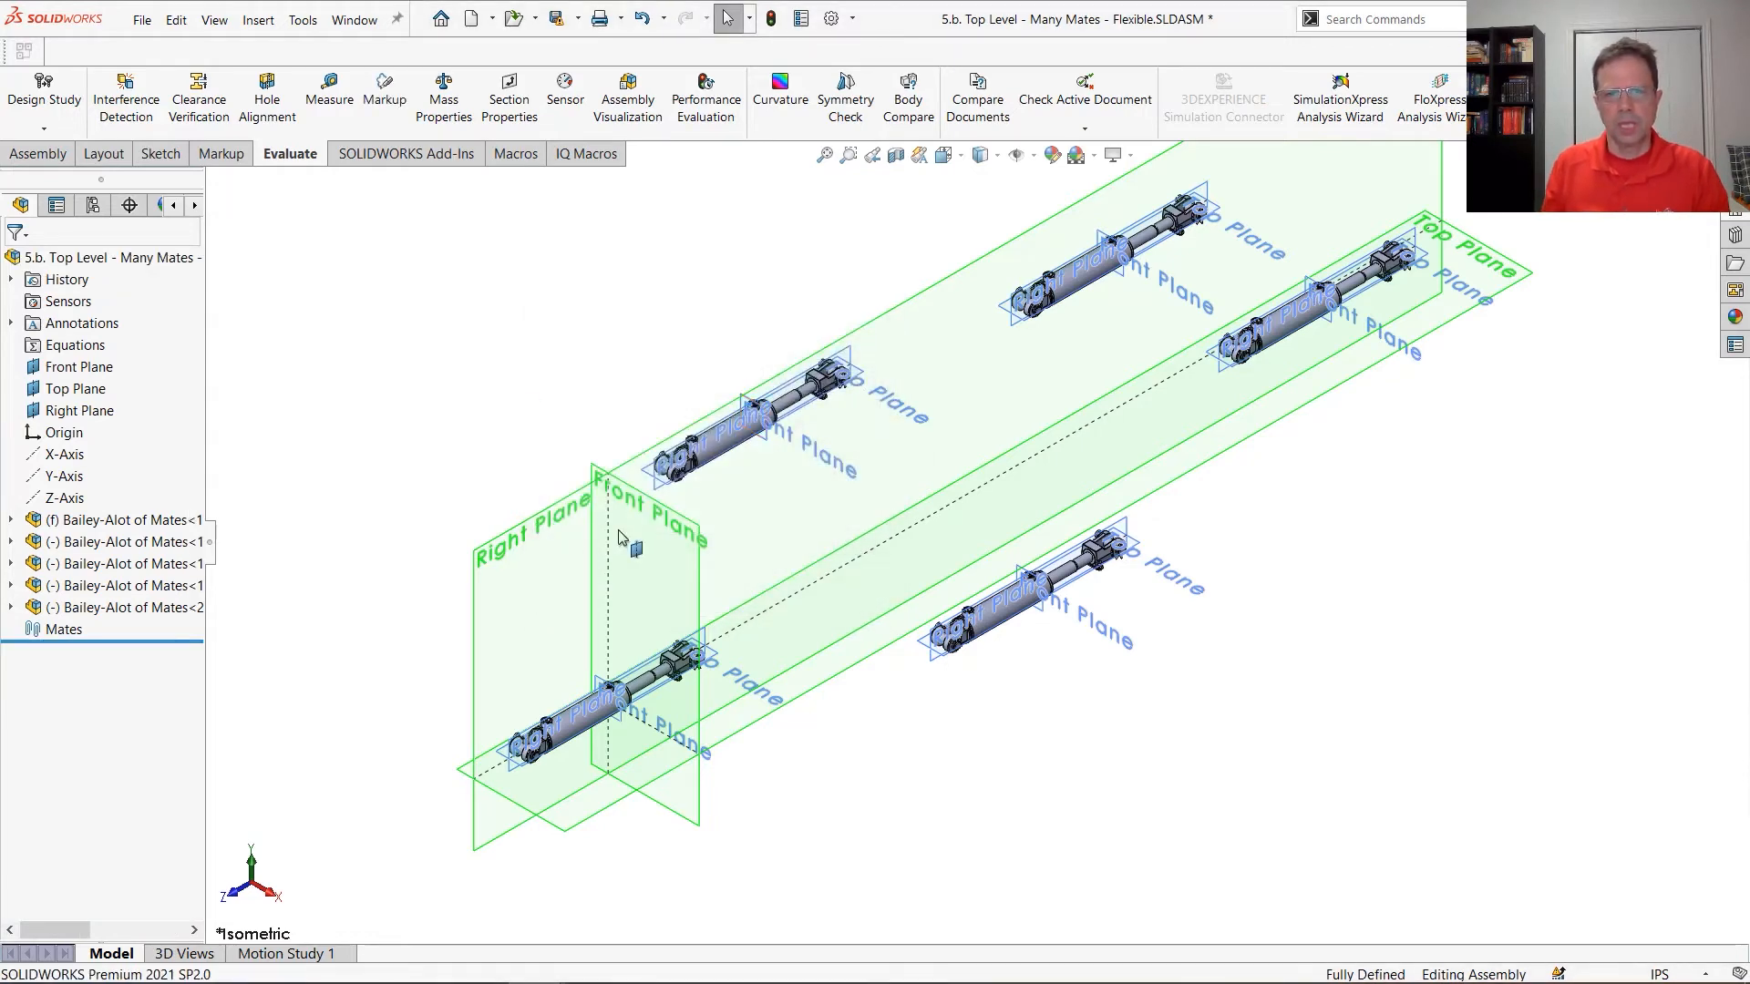
Start a Coincident mate in multiple mate mode with the assembly's Right Plane as common entity, adding the second cylinder's Right Plane
click(524, 531)
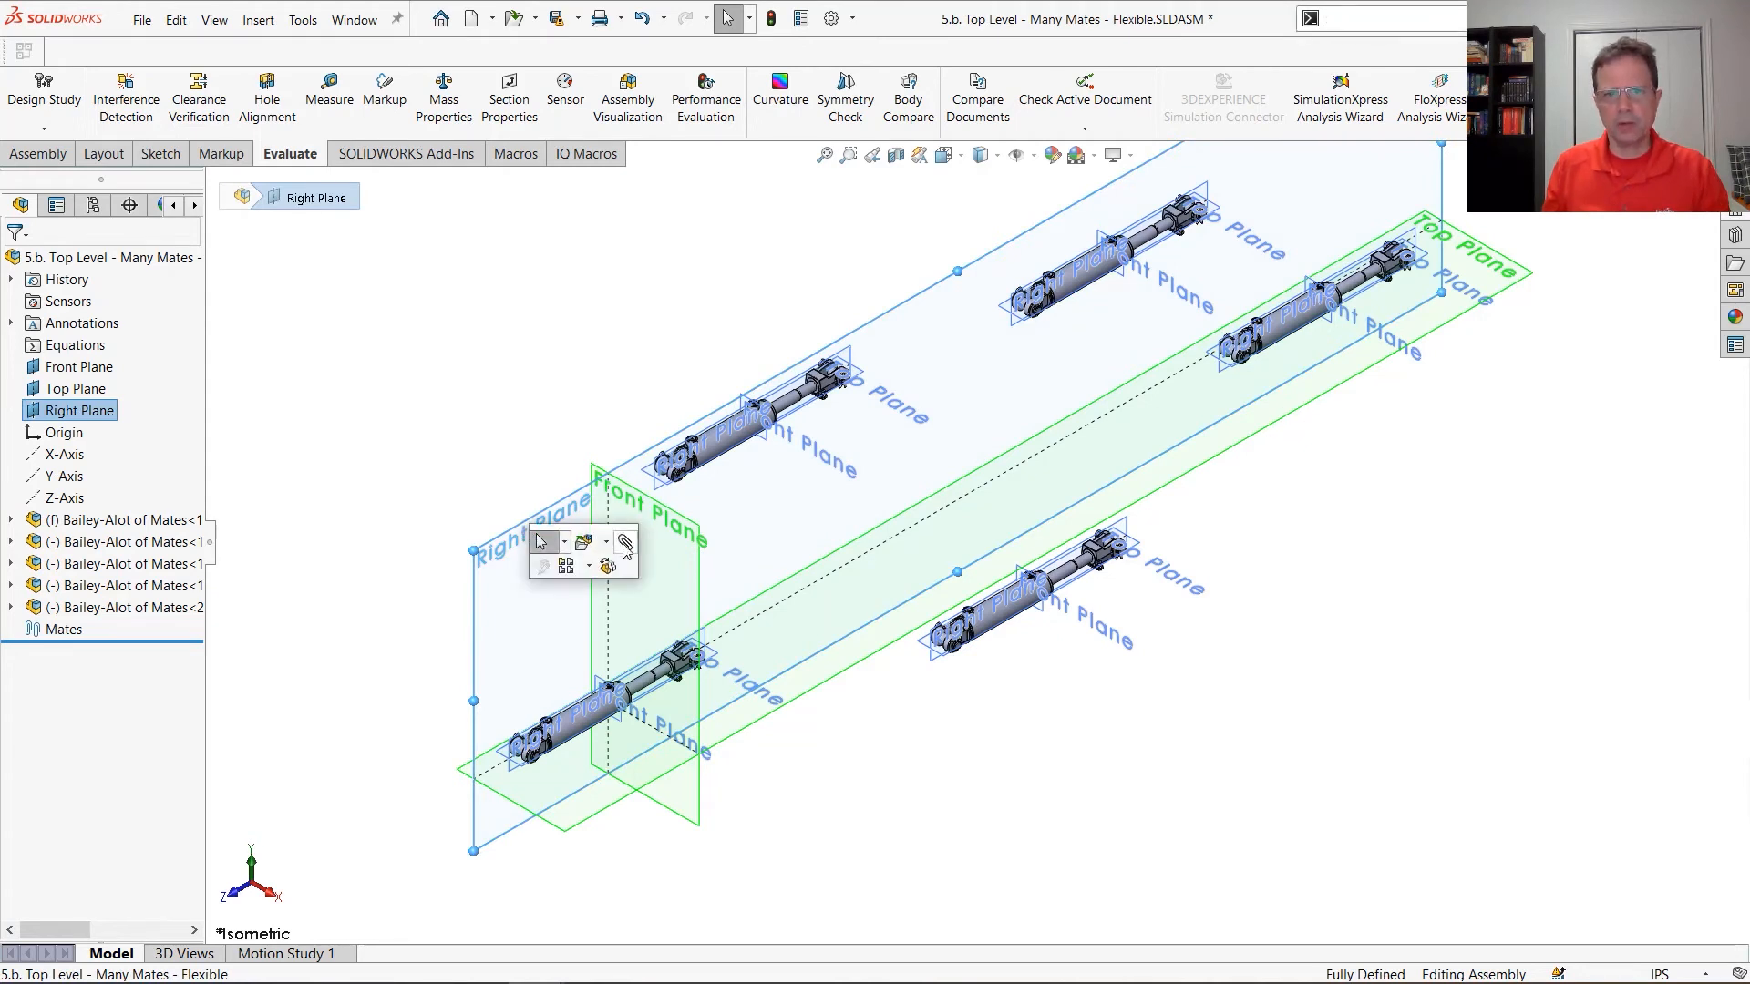
key(m)
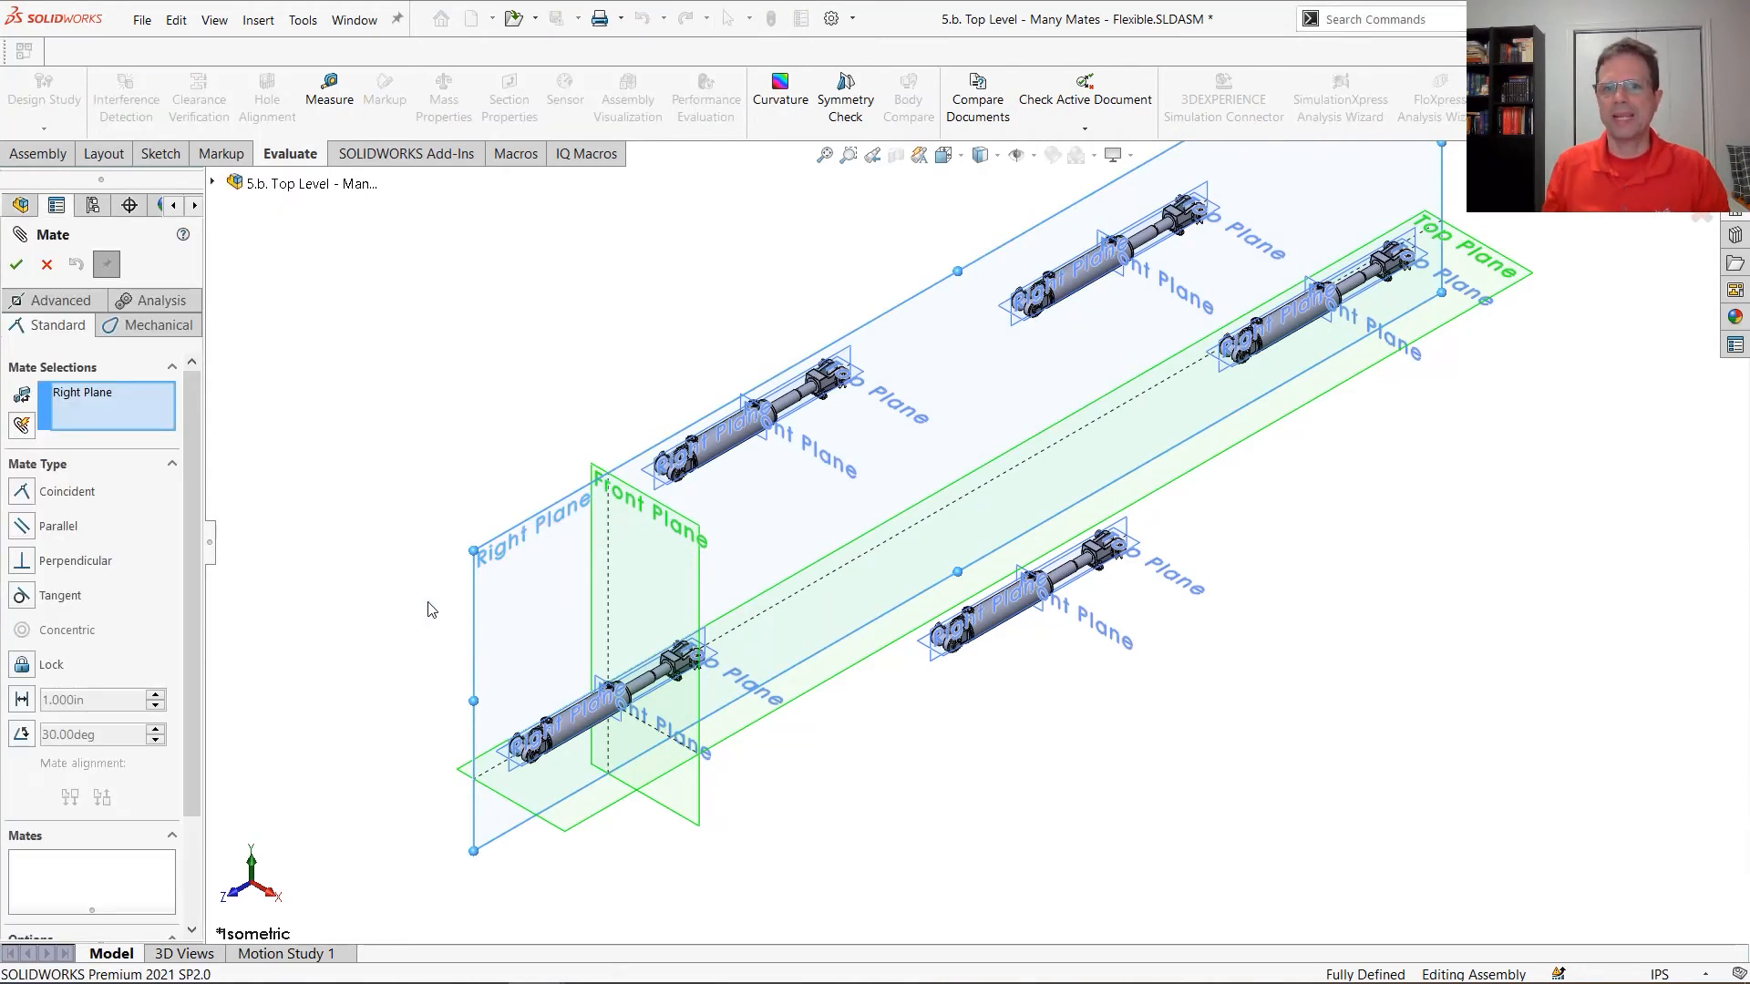
click(22, 425)
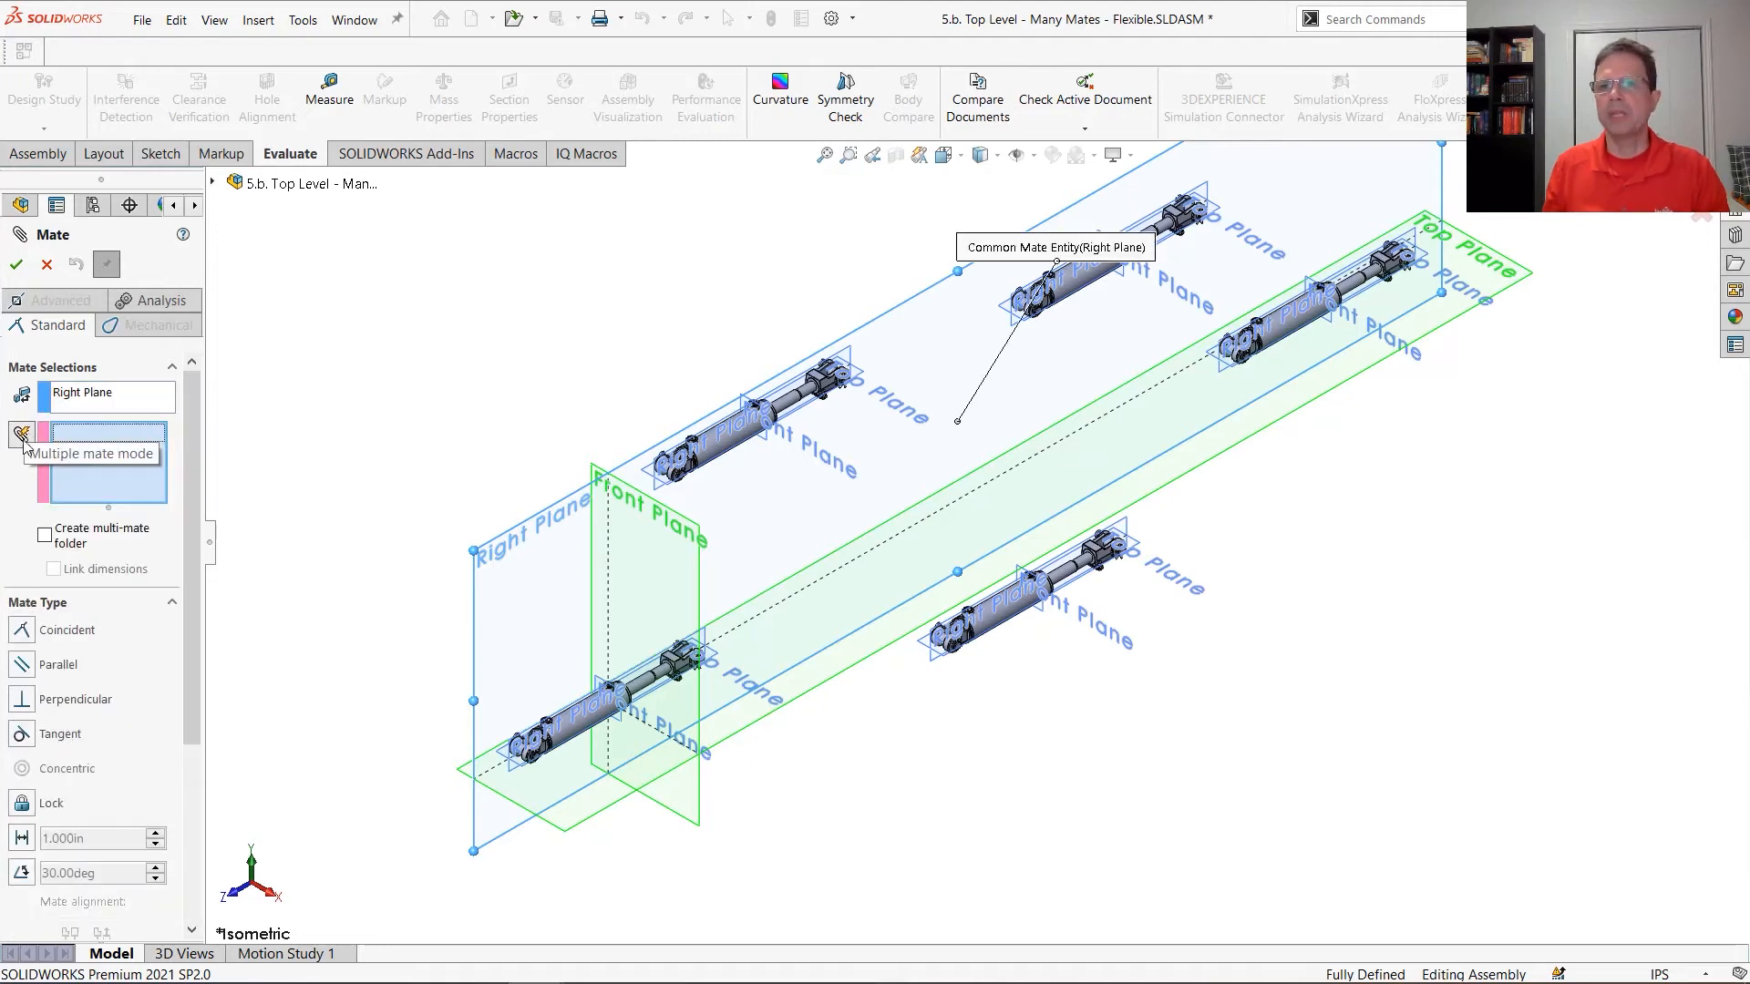
scroll(710, 625, down, 5)
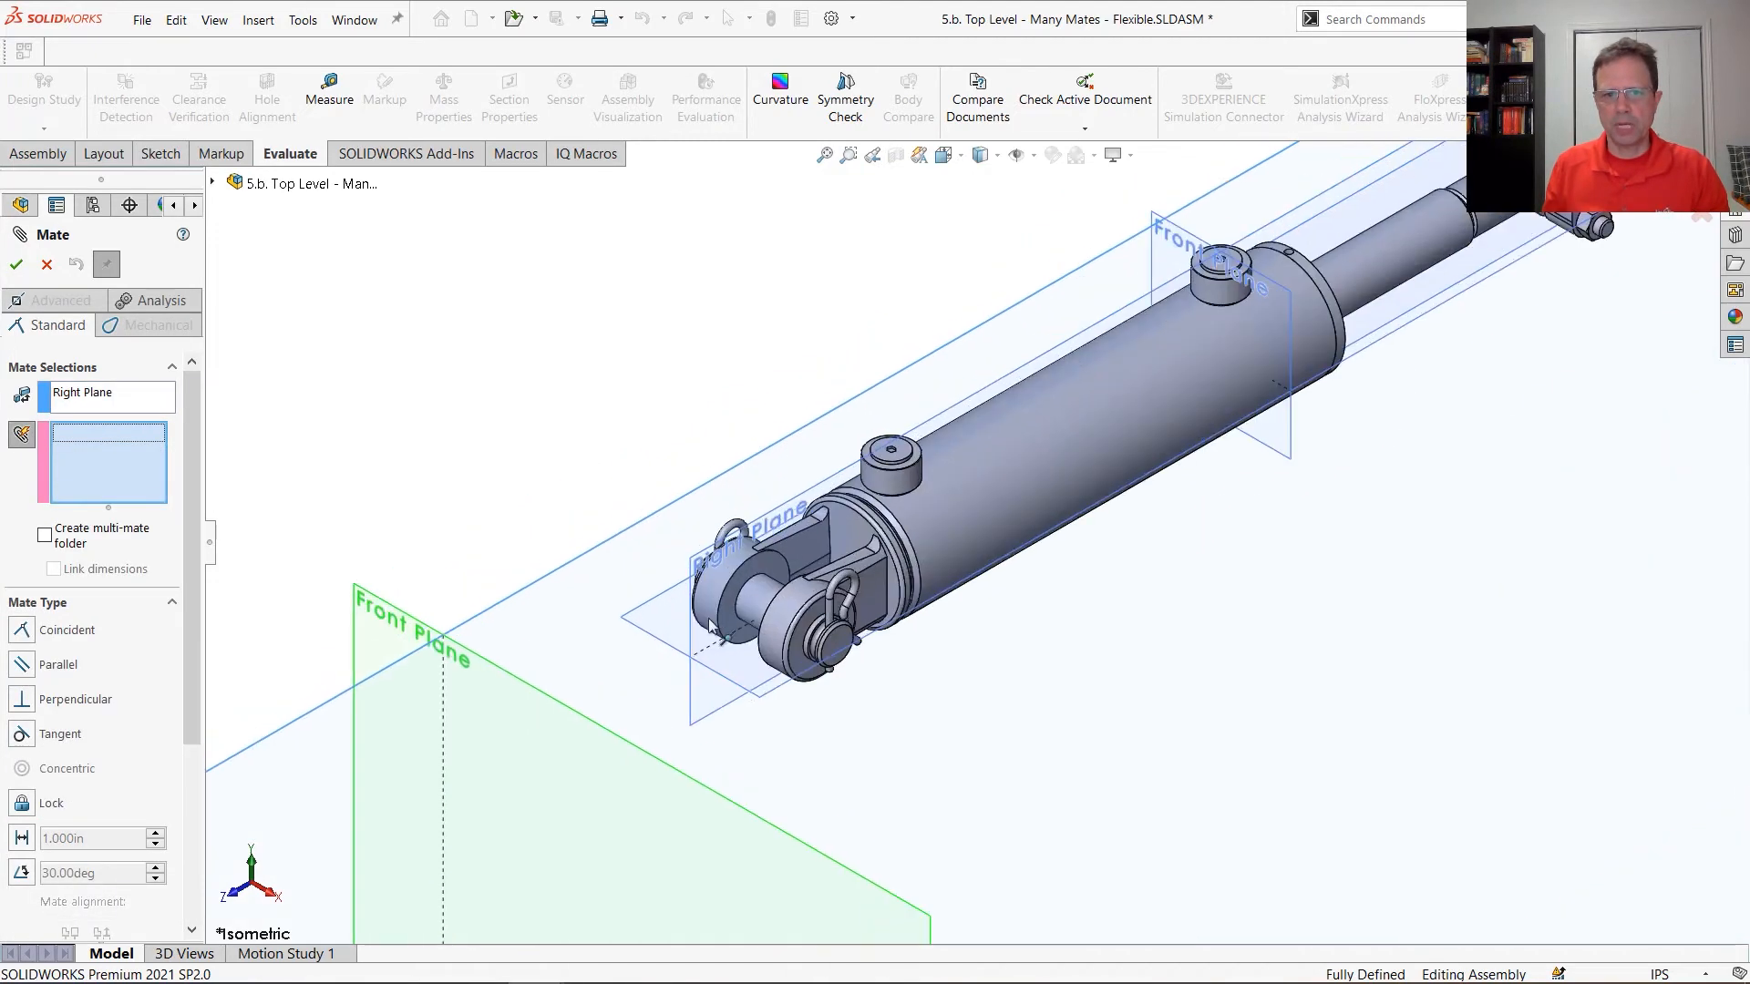
click(697, 716)
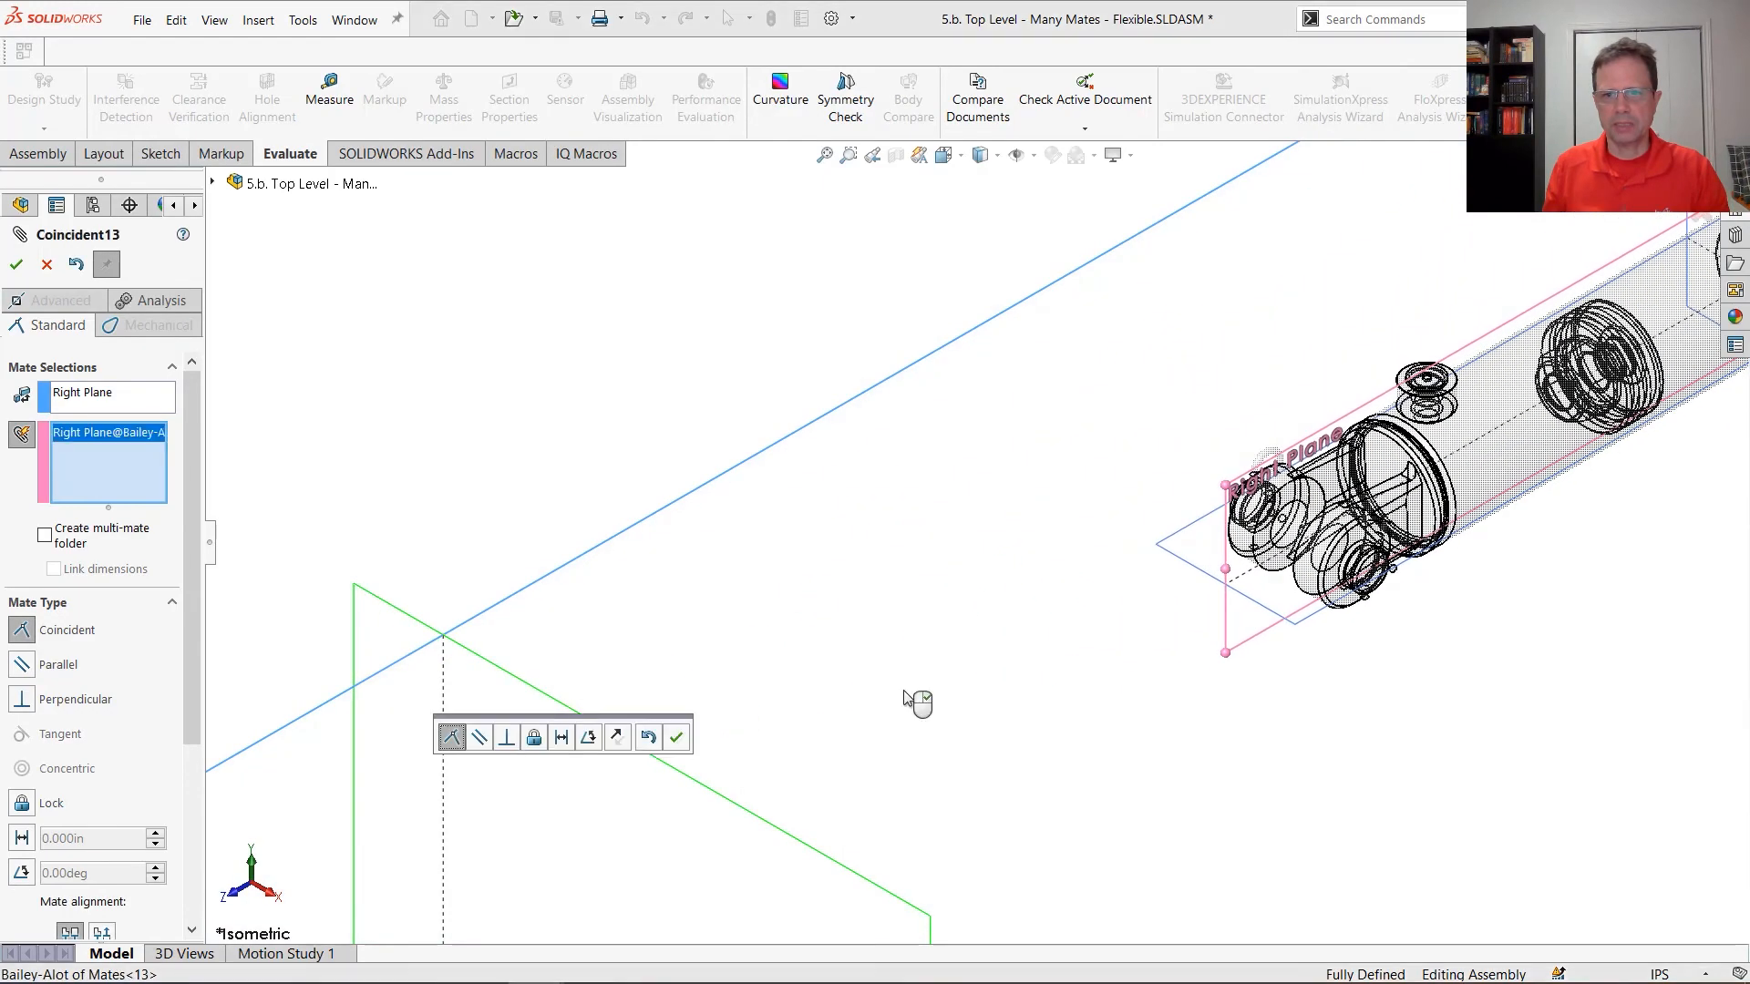
Add the Right Planes of the three remaining floating cylinders to the multiple Coincident mate
scroll(1322, 510, up, 5)
scroll(1240, 520, down, 3)
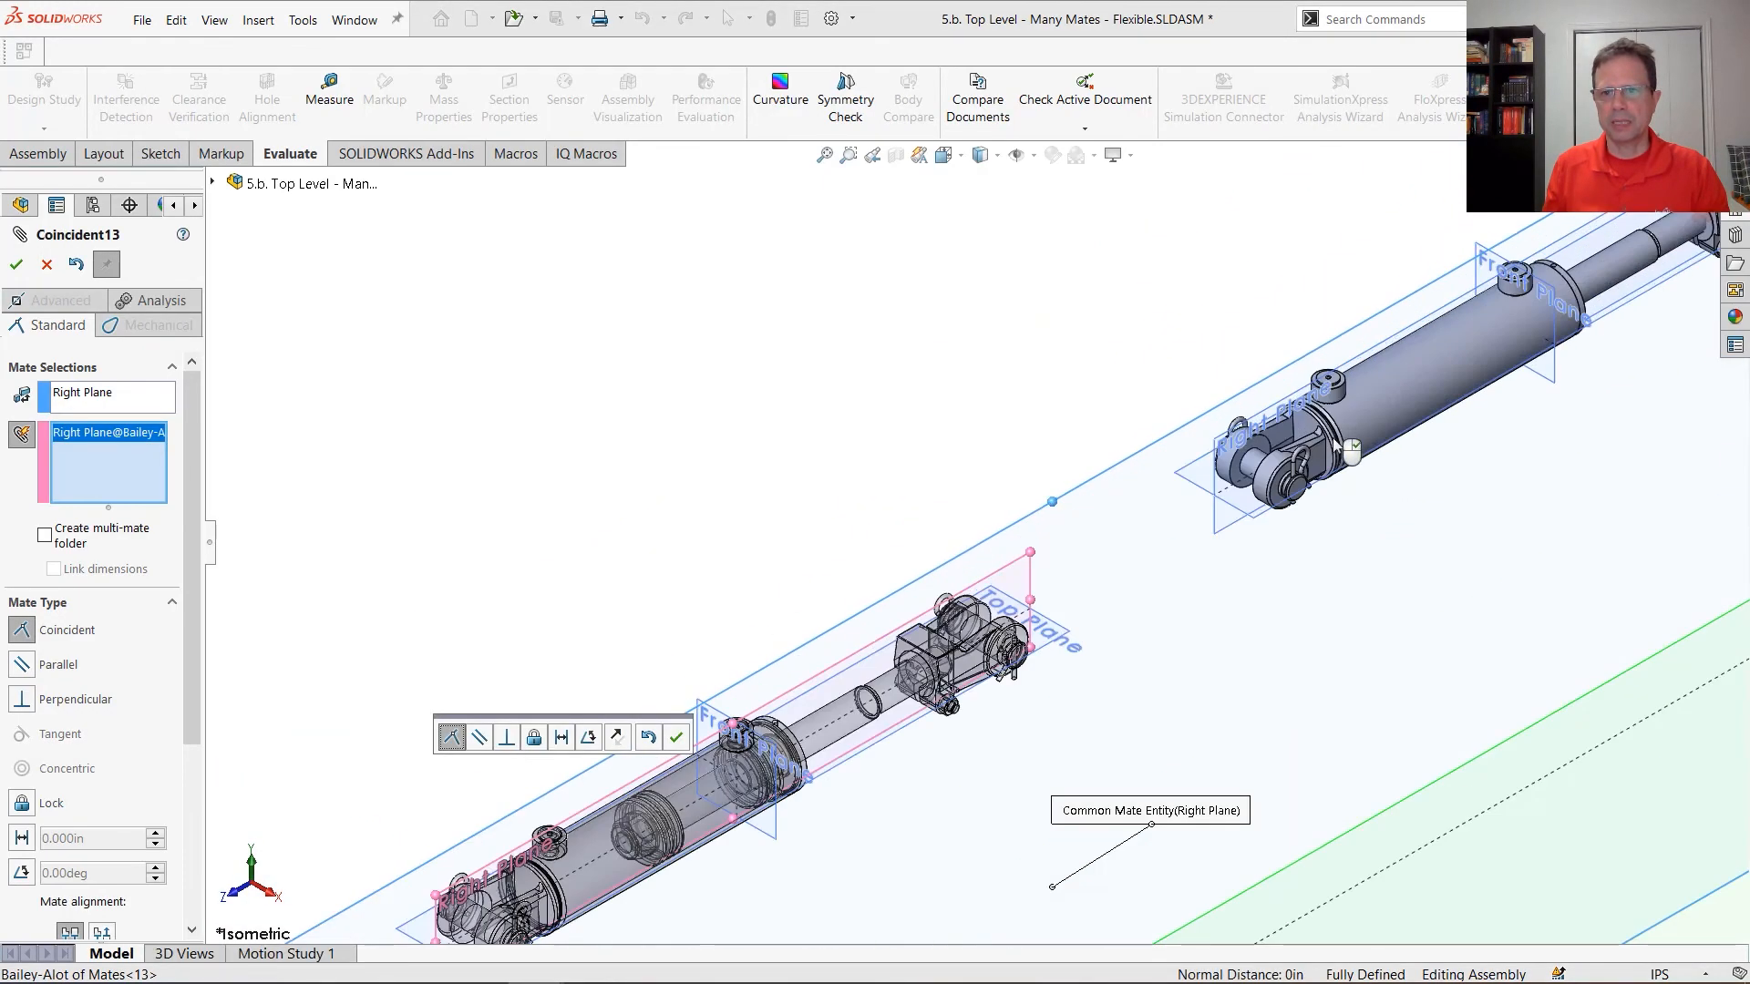
click(1223, 533)
scroll(1469, 665, up, 5)
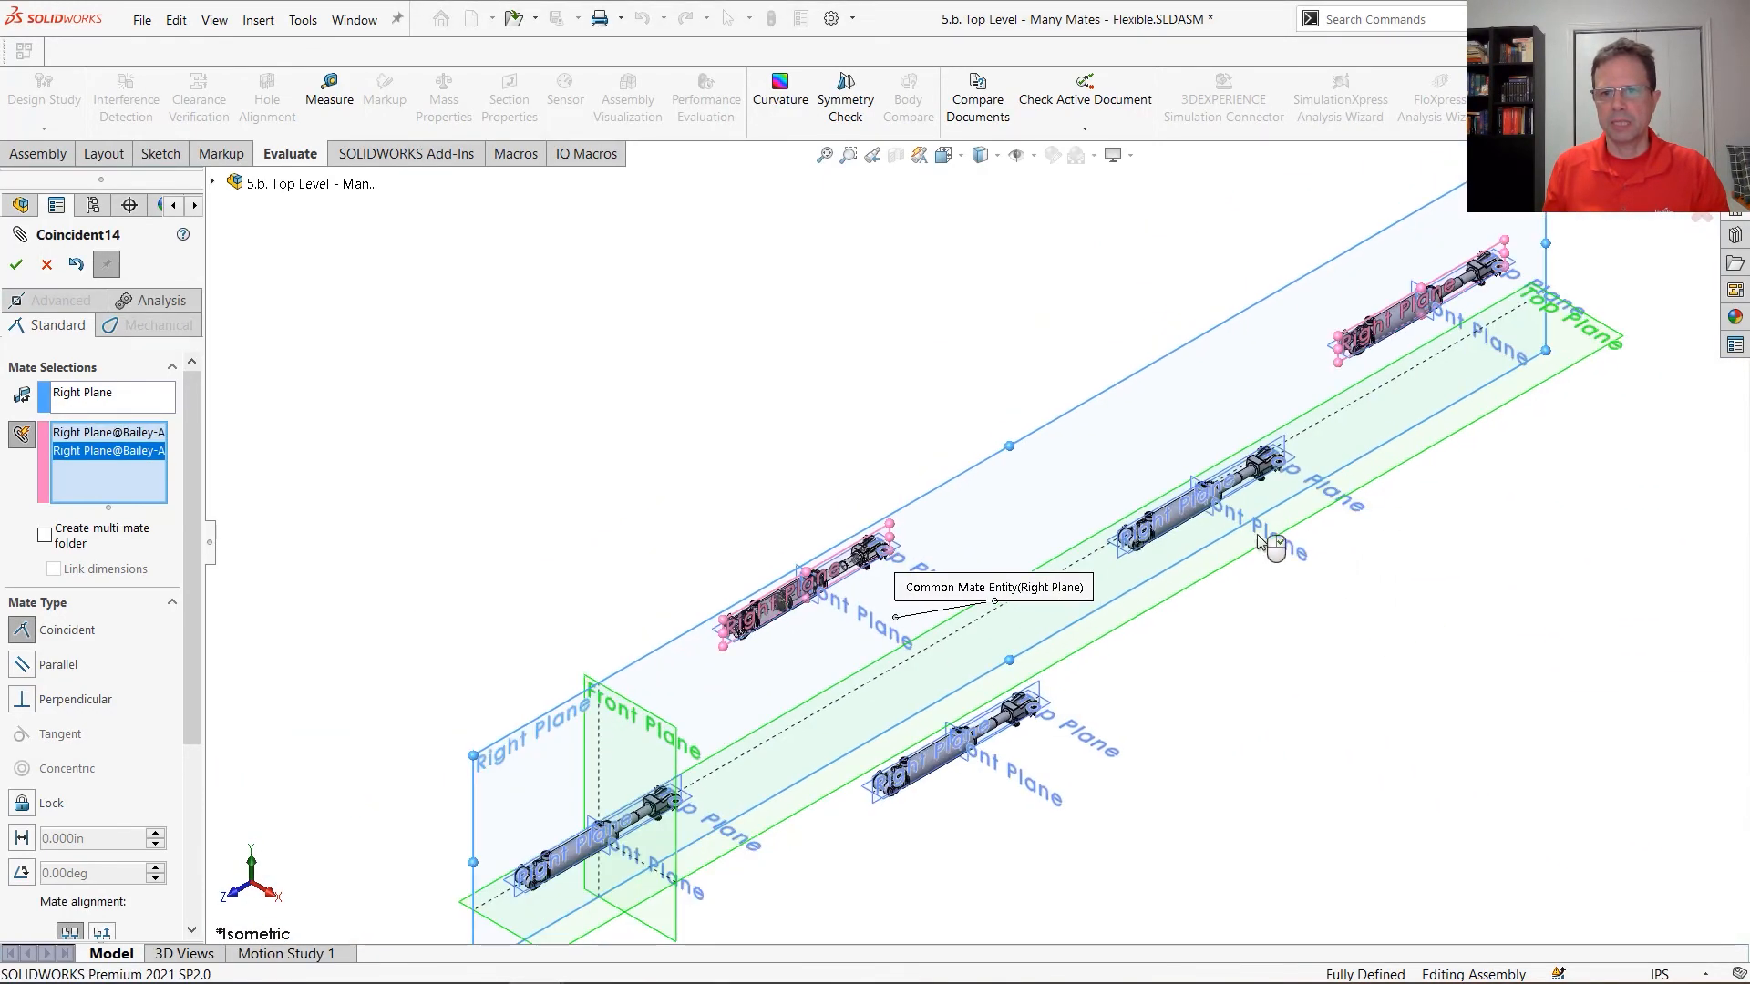
click(1130, 590)
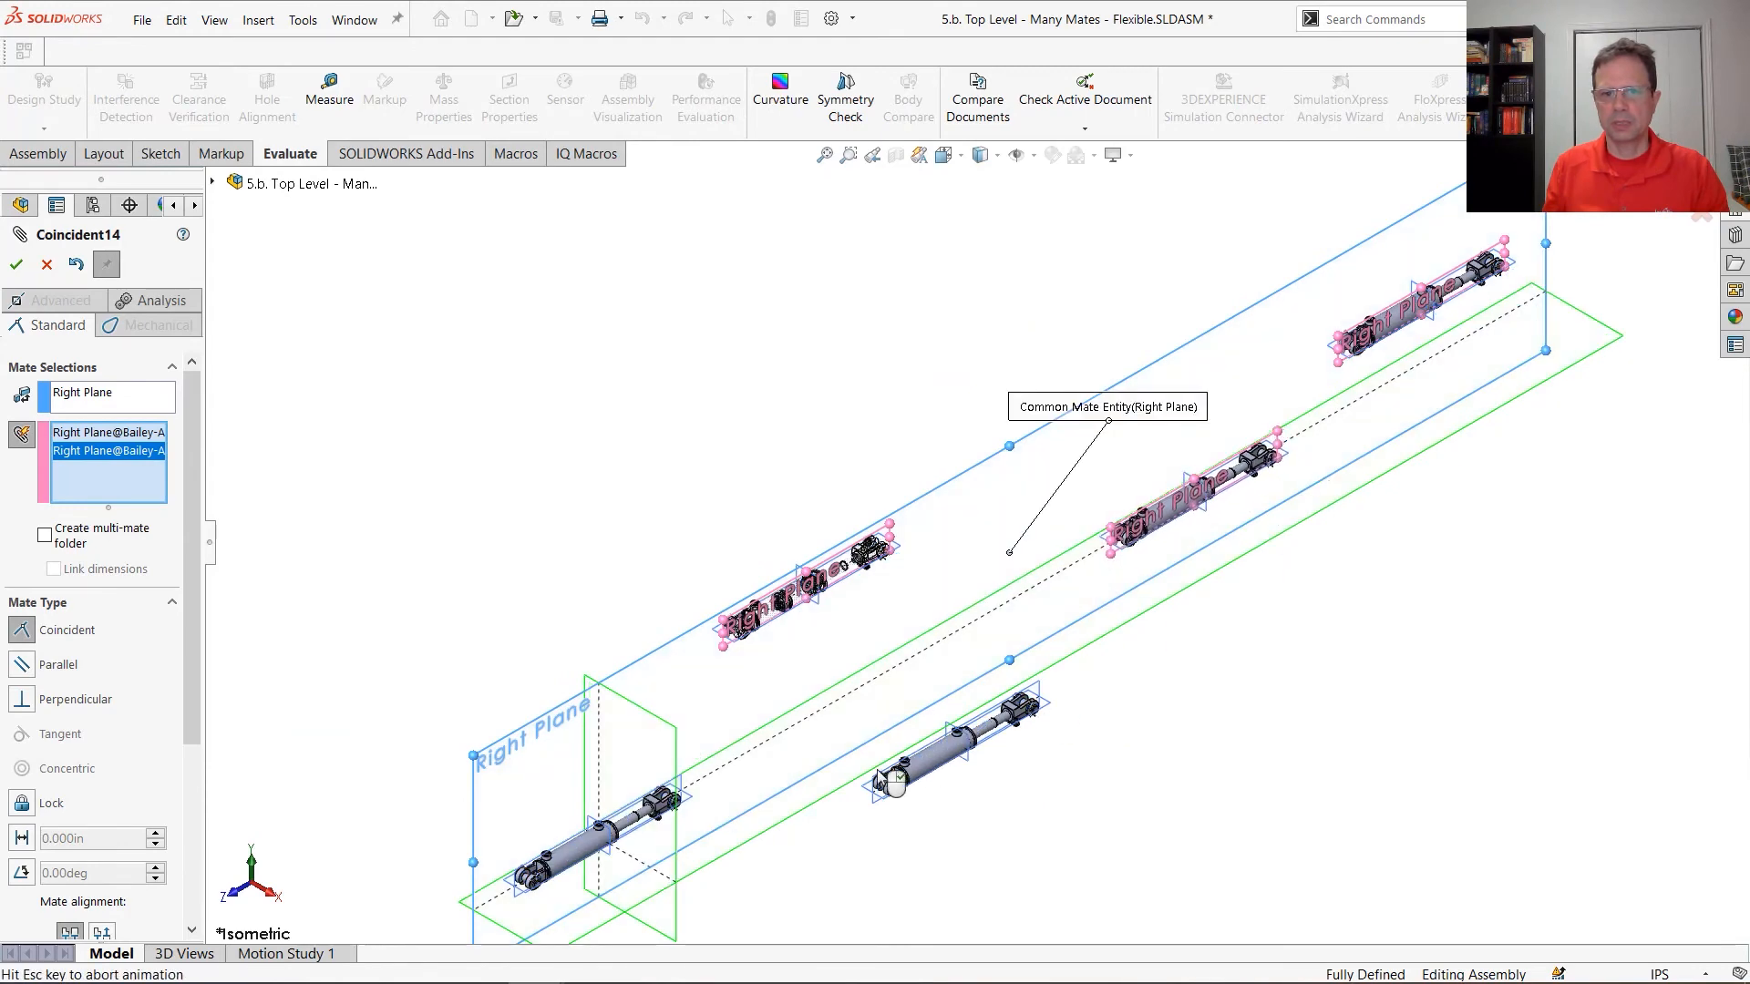
scroll(882, 789, down, 3)
click(882, 785)
scroll(1339, 816, up, 3)
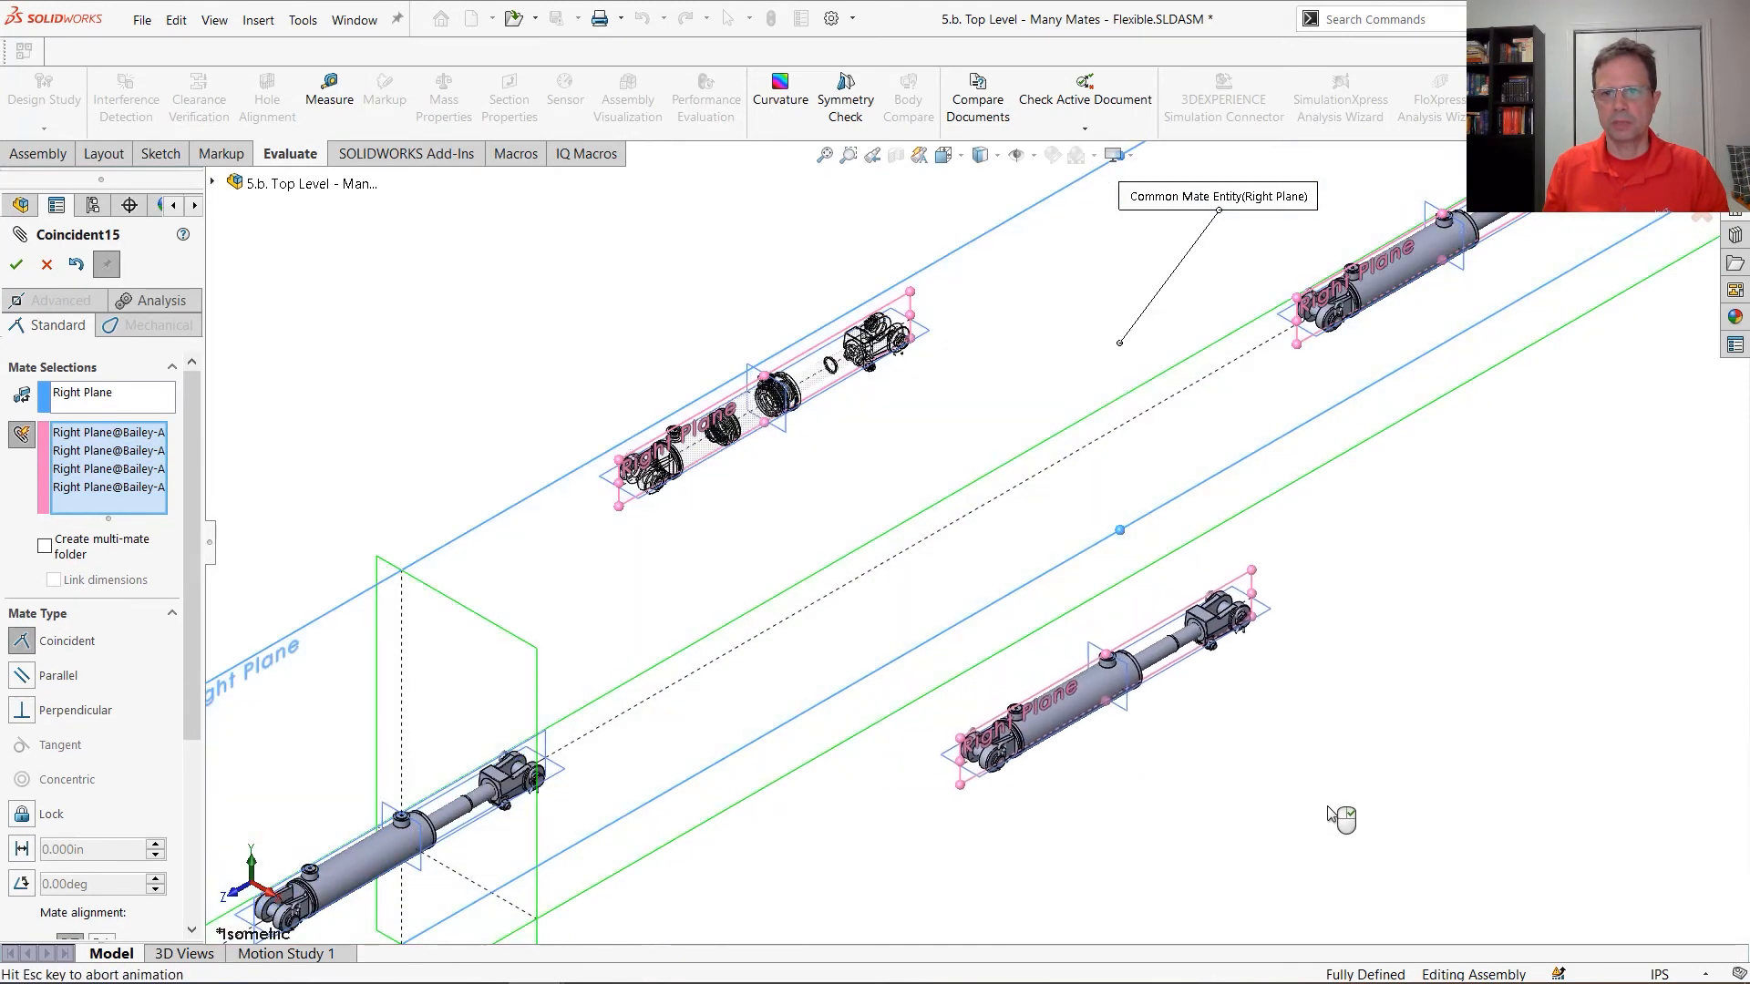
scroll(1505, 802, down, 3)
scroll(1508, 803, up, 3)
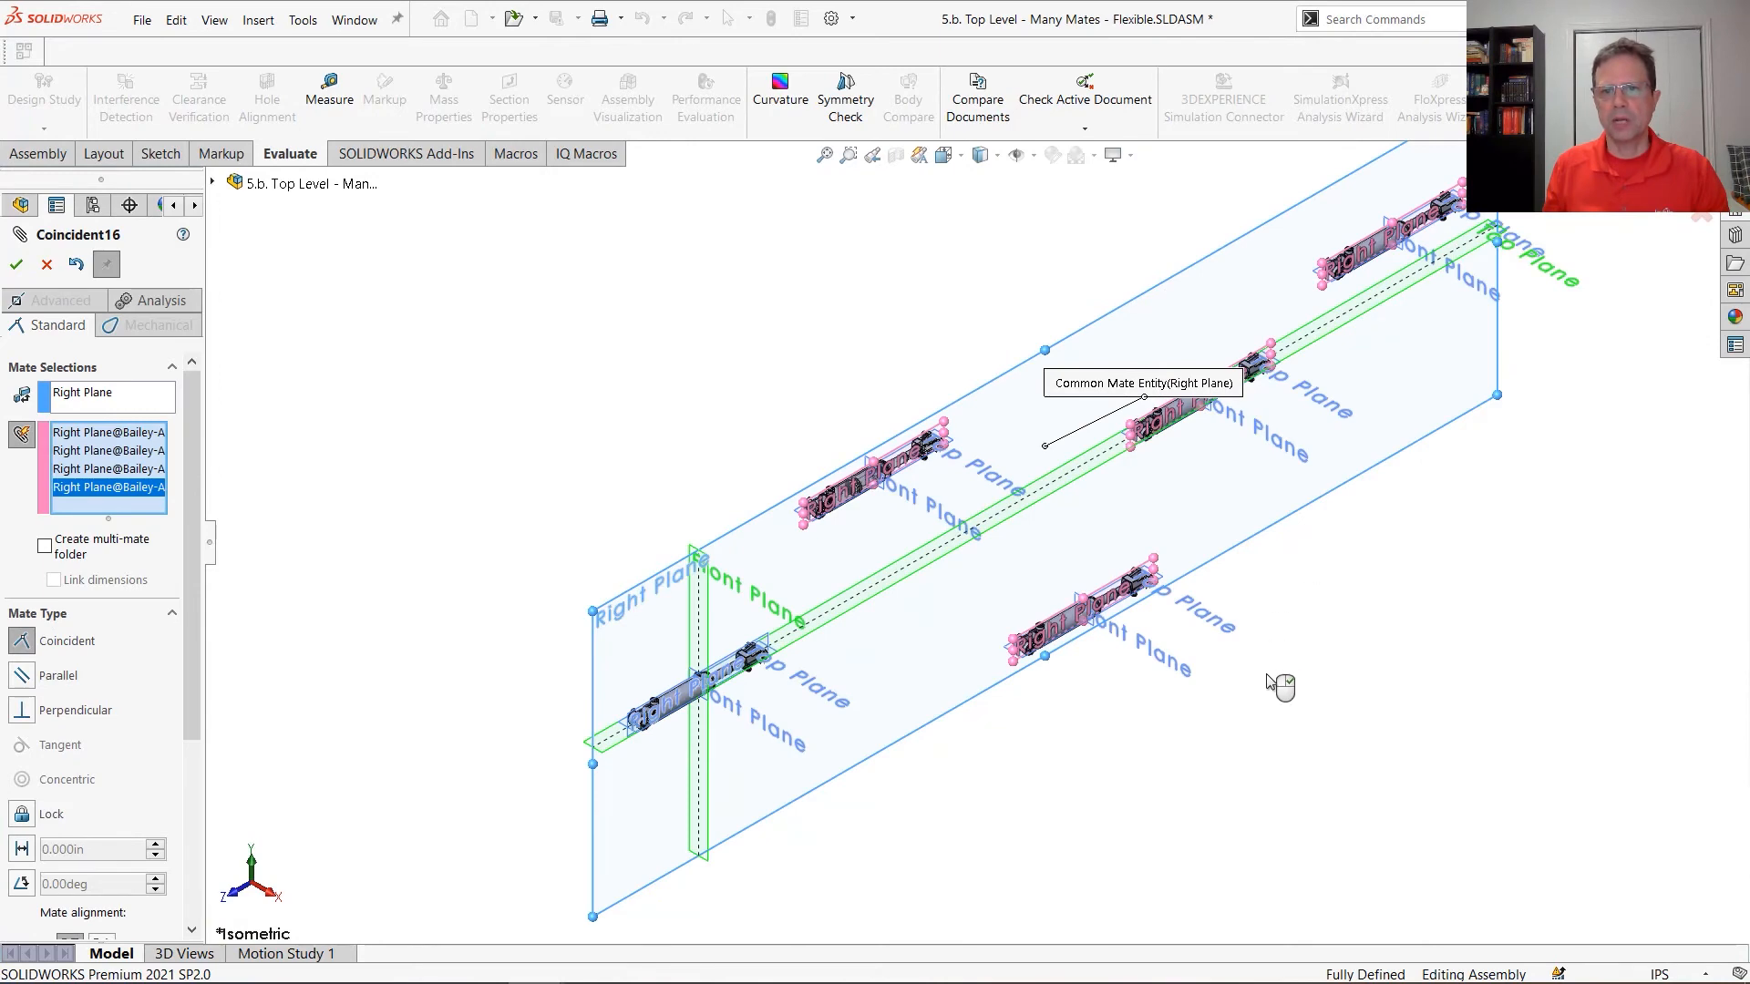
Group the four Coincident mates in a multi-mate folder and accept them
middle_drag(1281, 687, 938, 574)
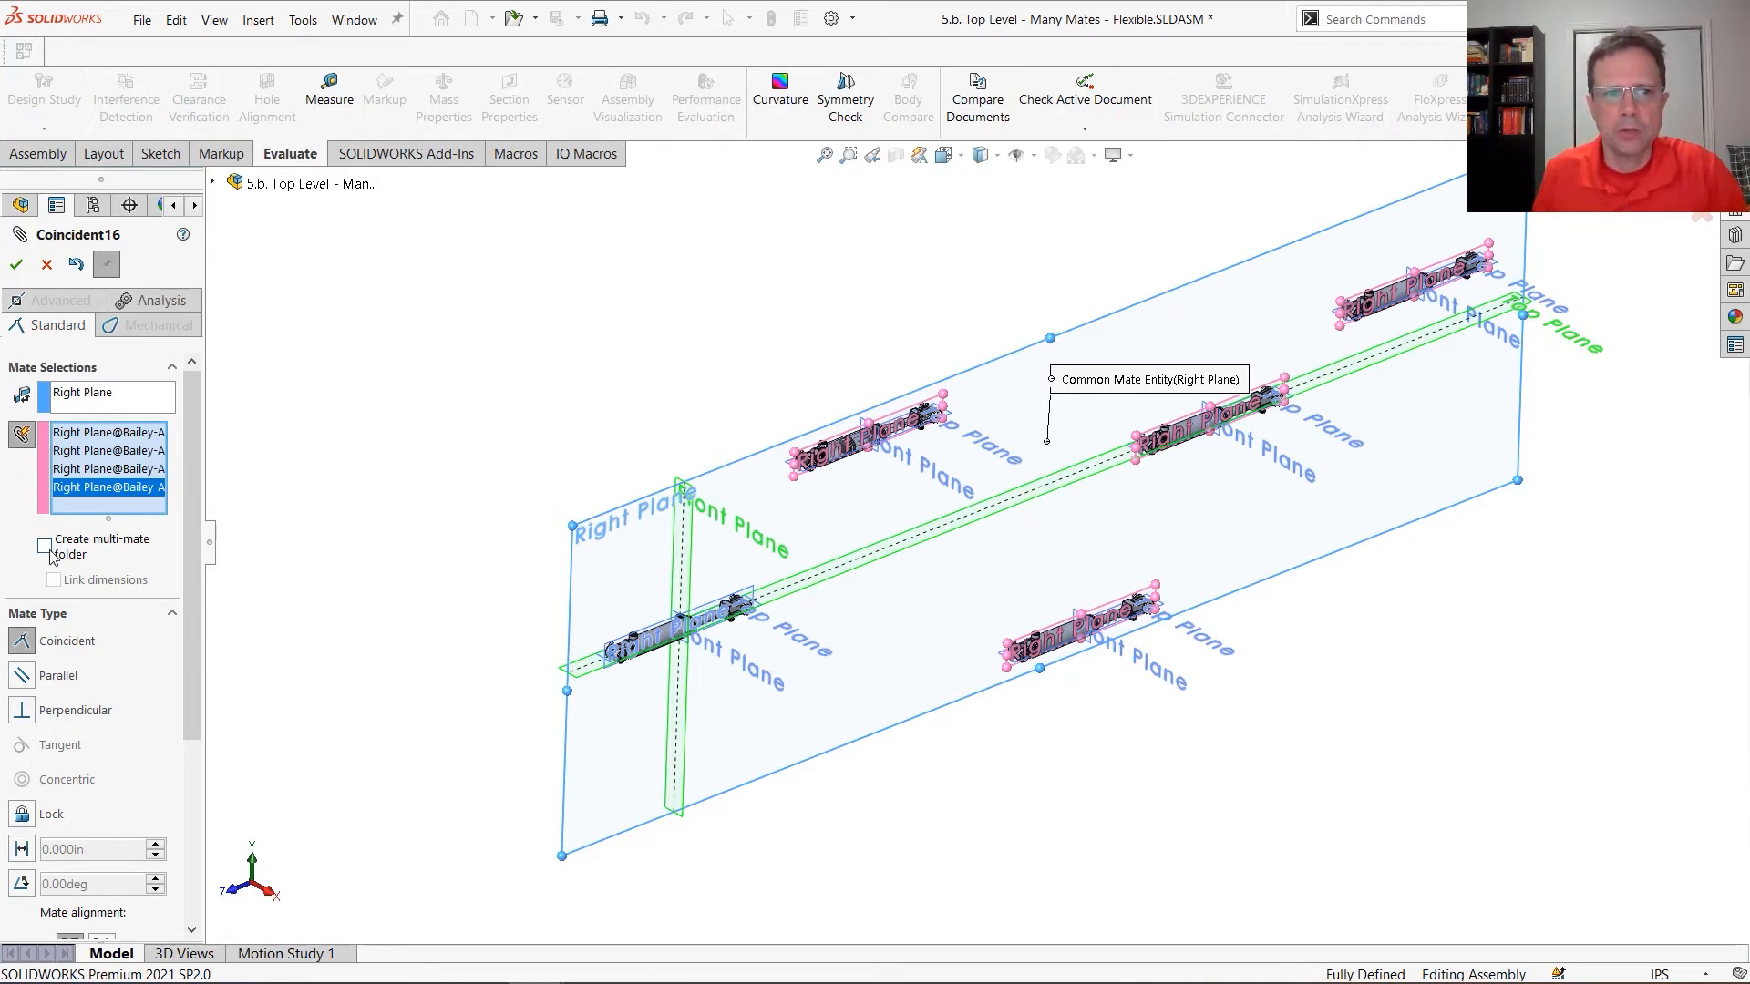
click(15, 266)
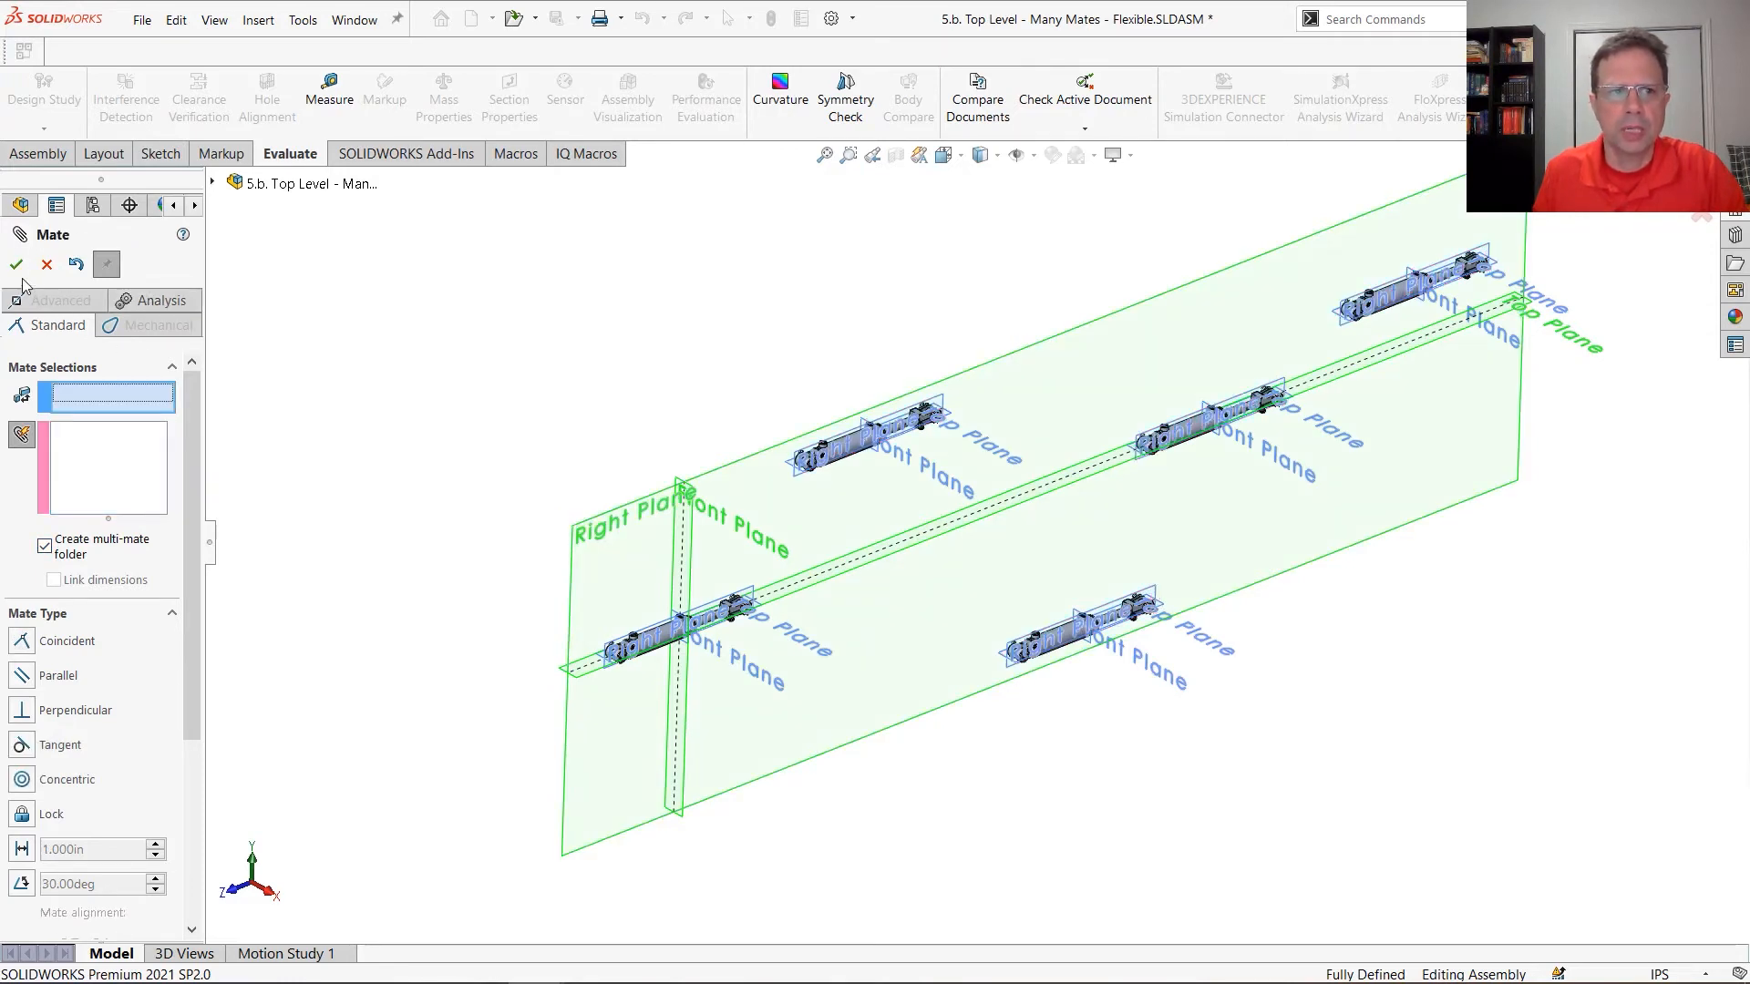
key(Escape)
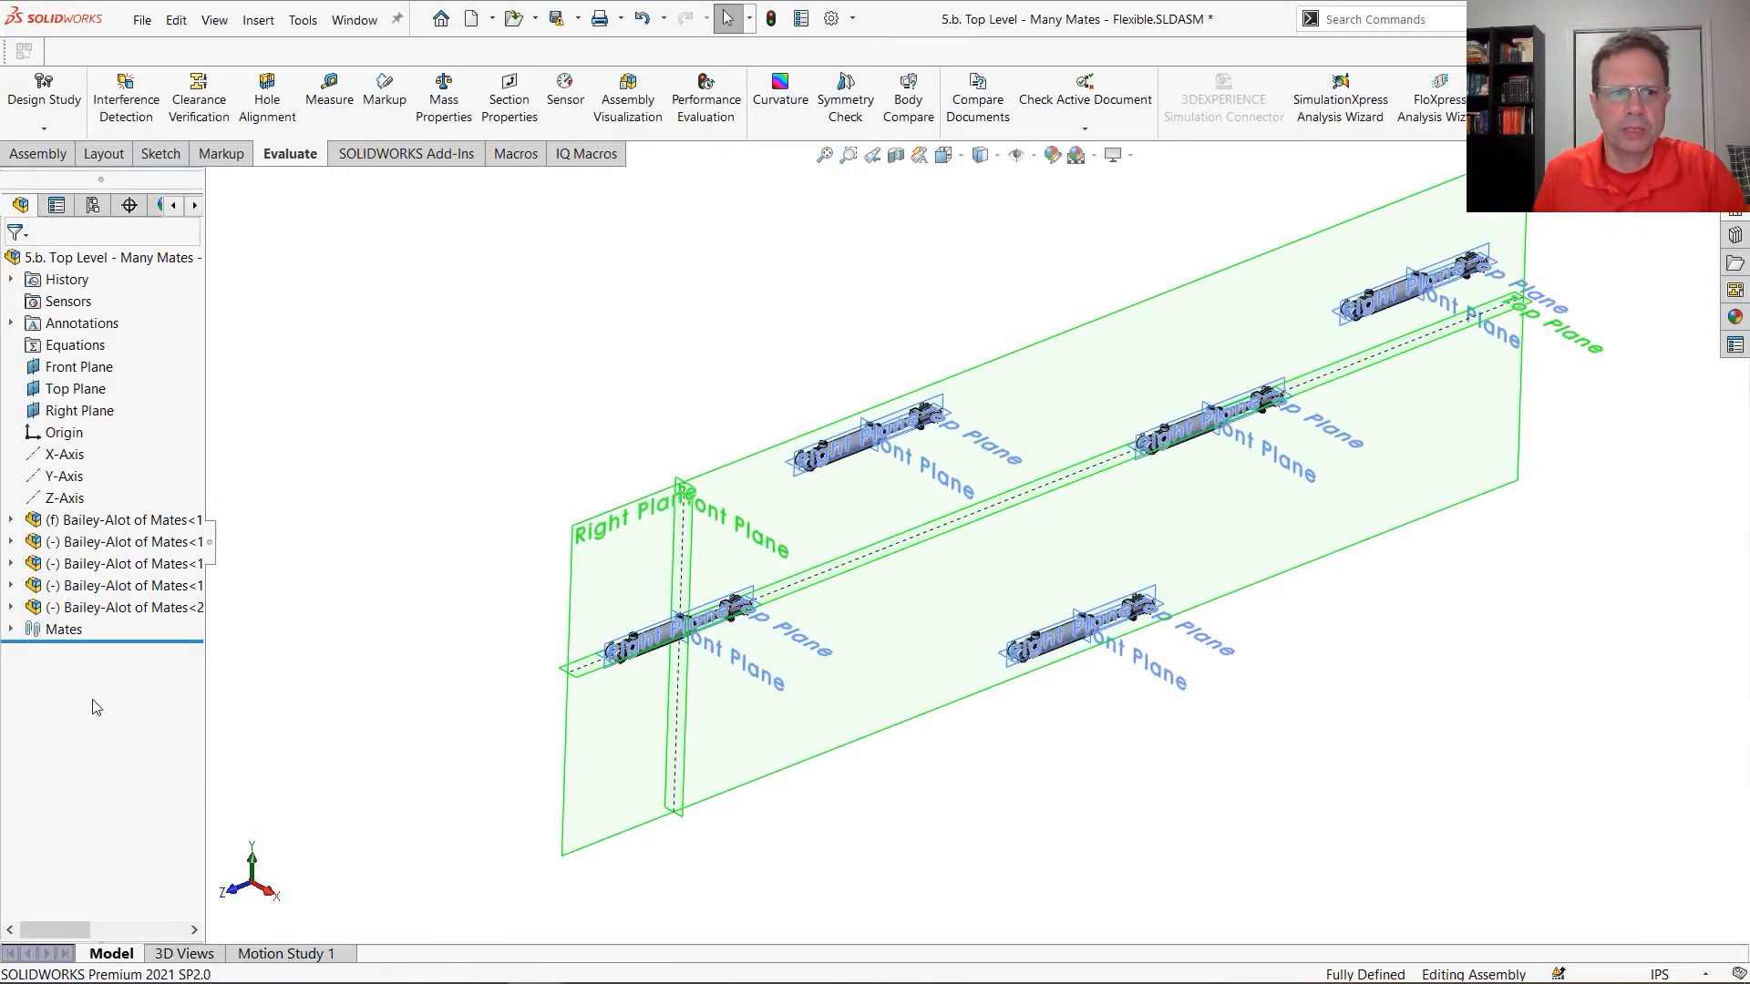
Expand the mates and the Multi-Mates1 folder to examine its coincident mates and the available editing options
click(11, 629)
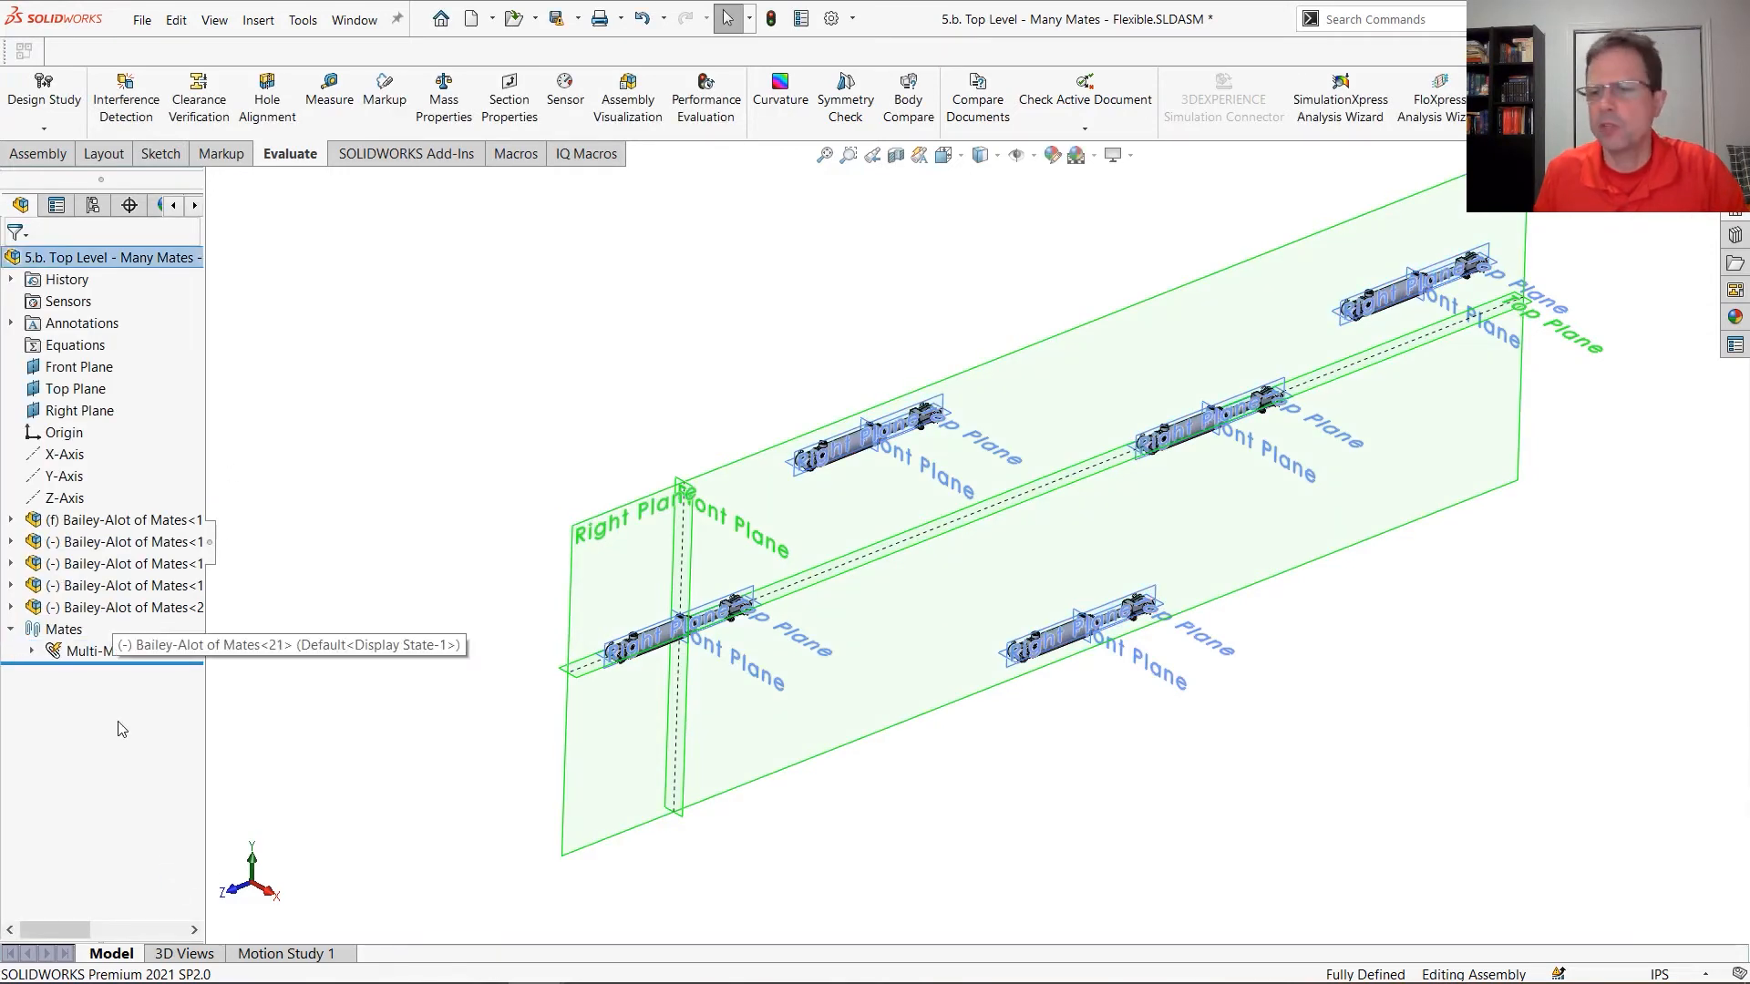
click(32, 652)
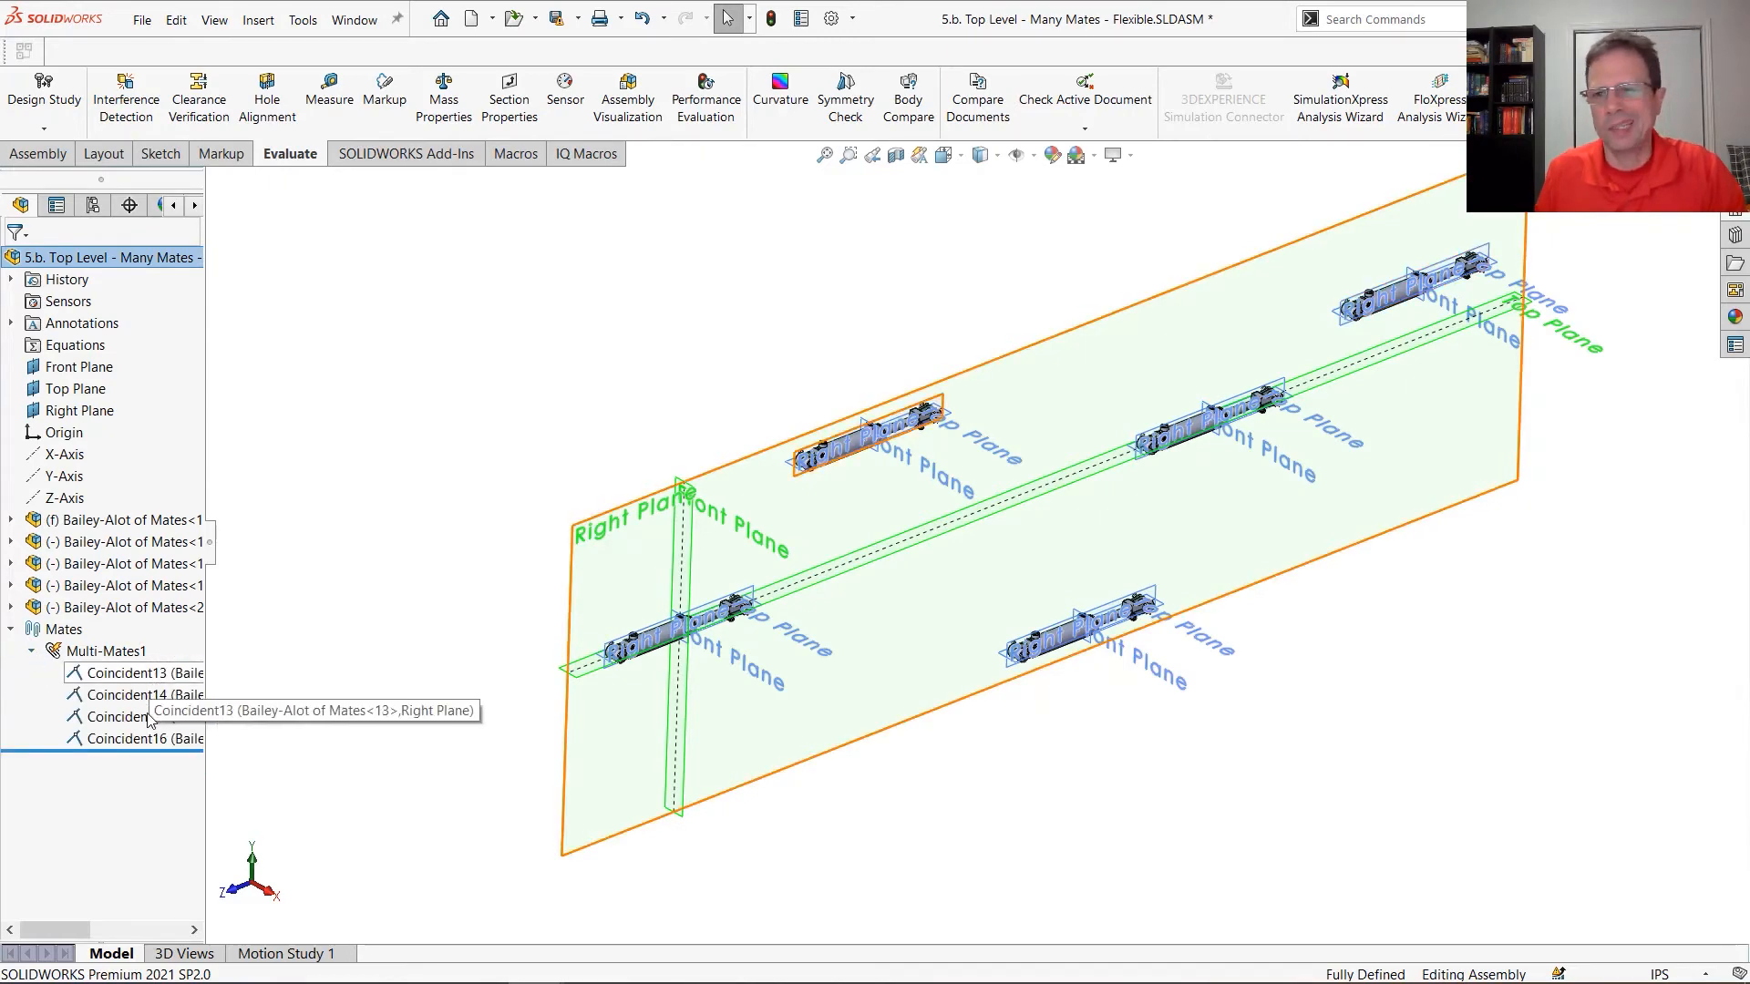
right_click(118, 649)
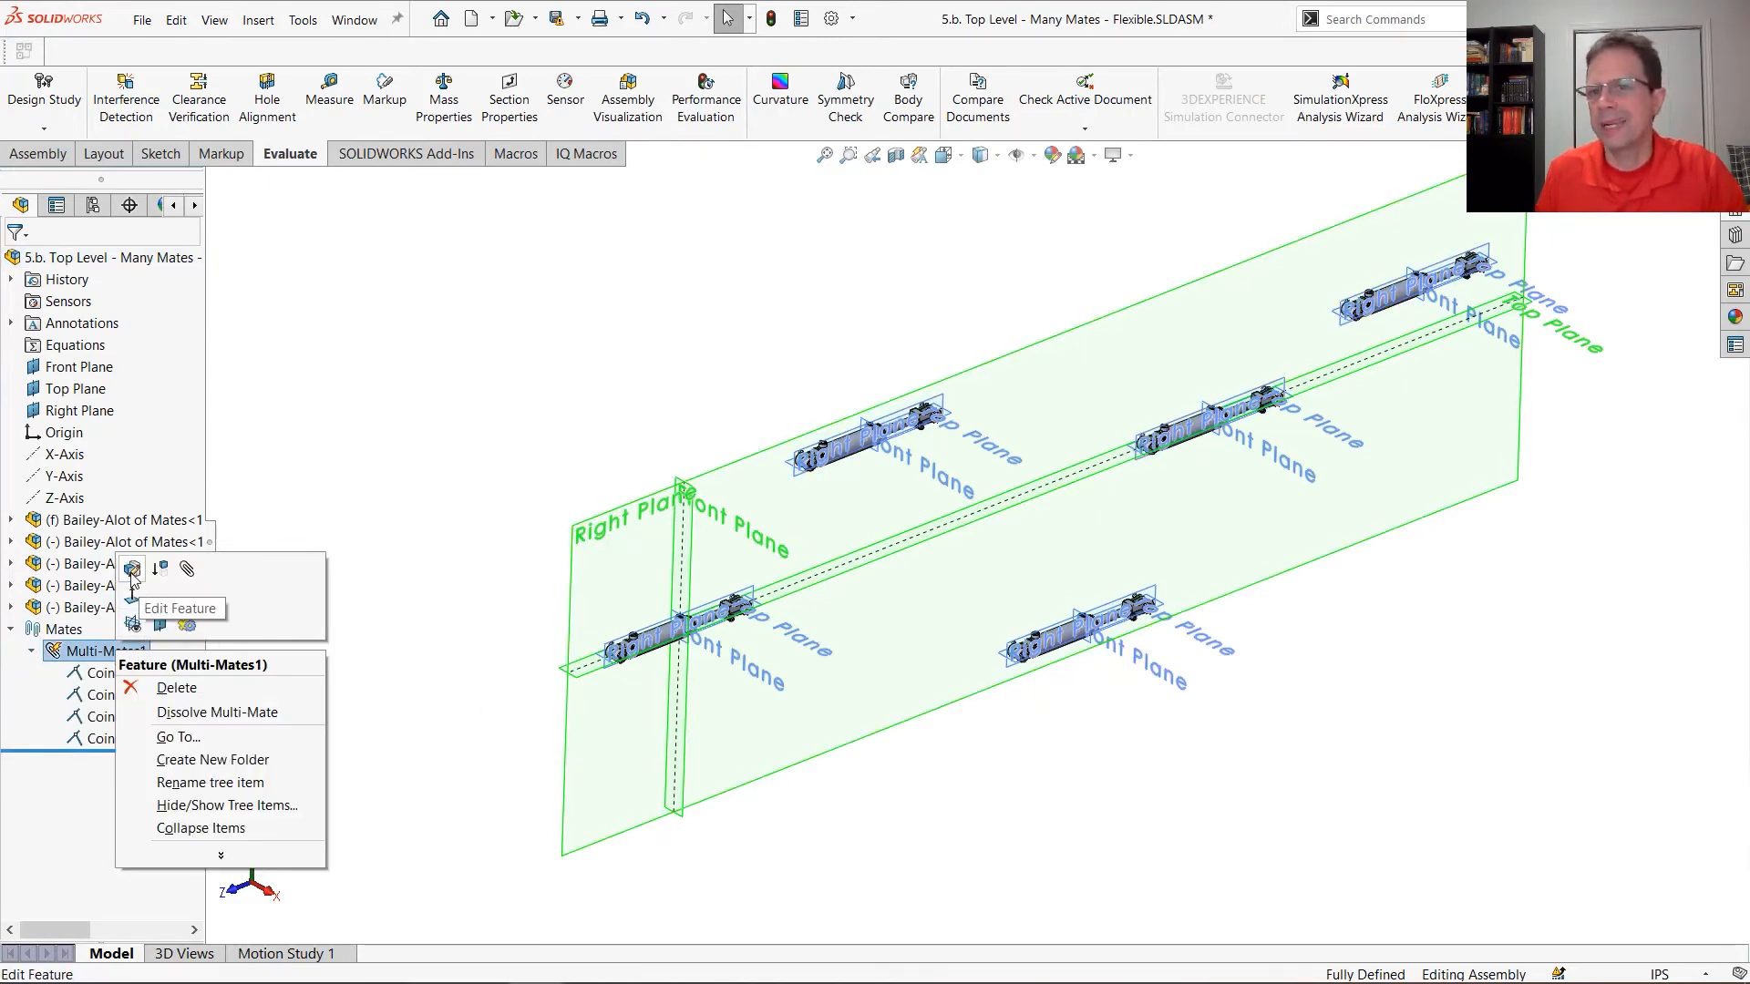
click(446, 444)
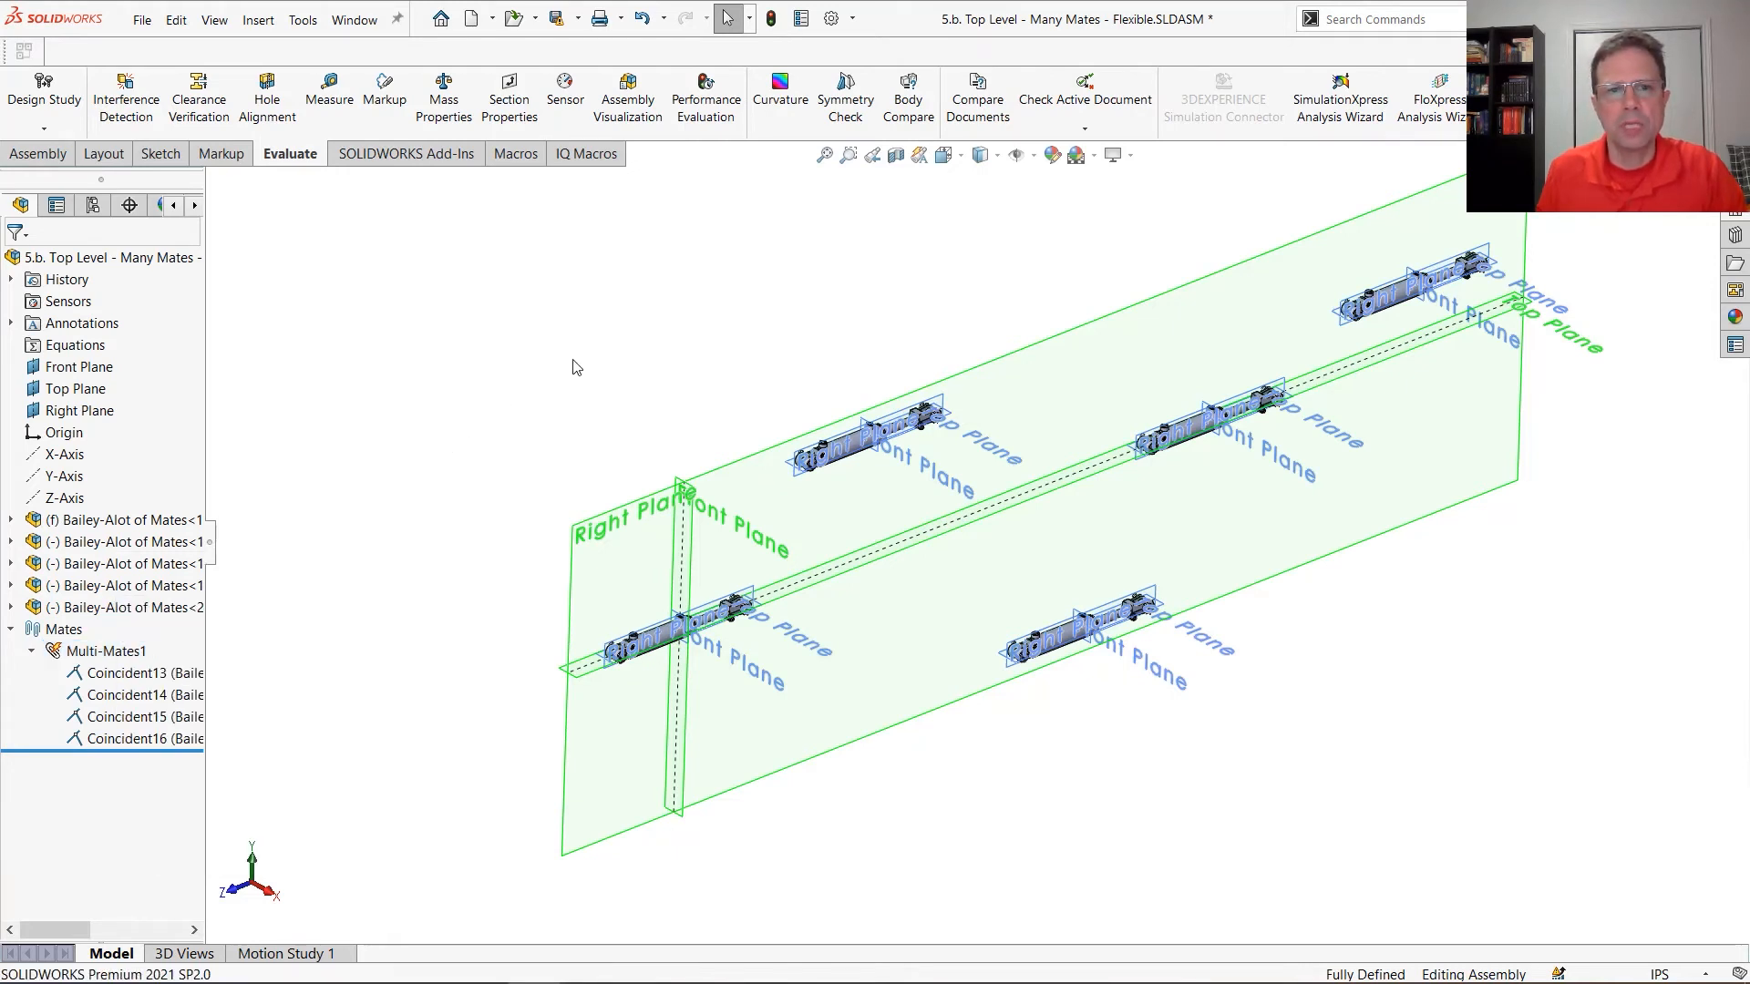
click(635, 363)
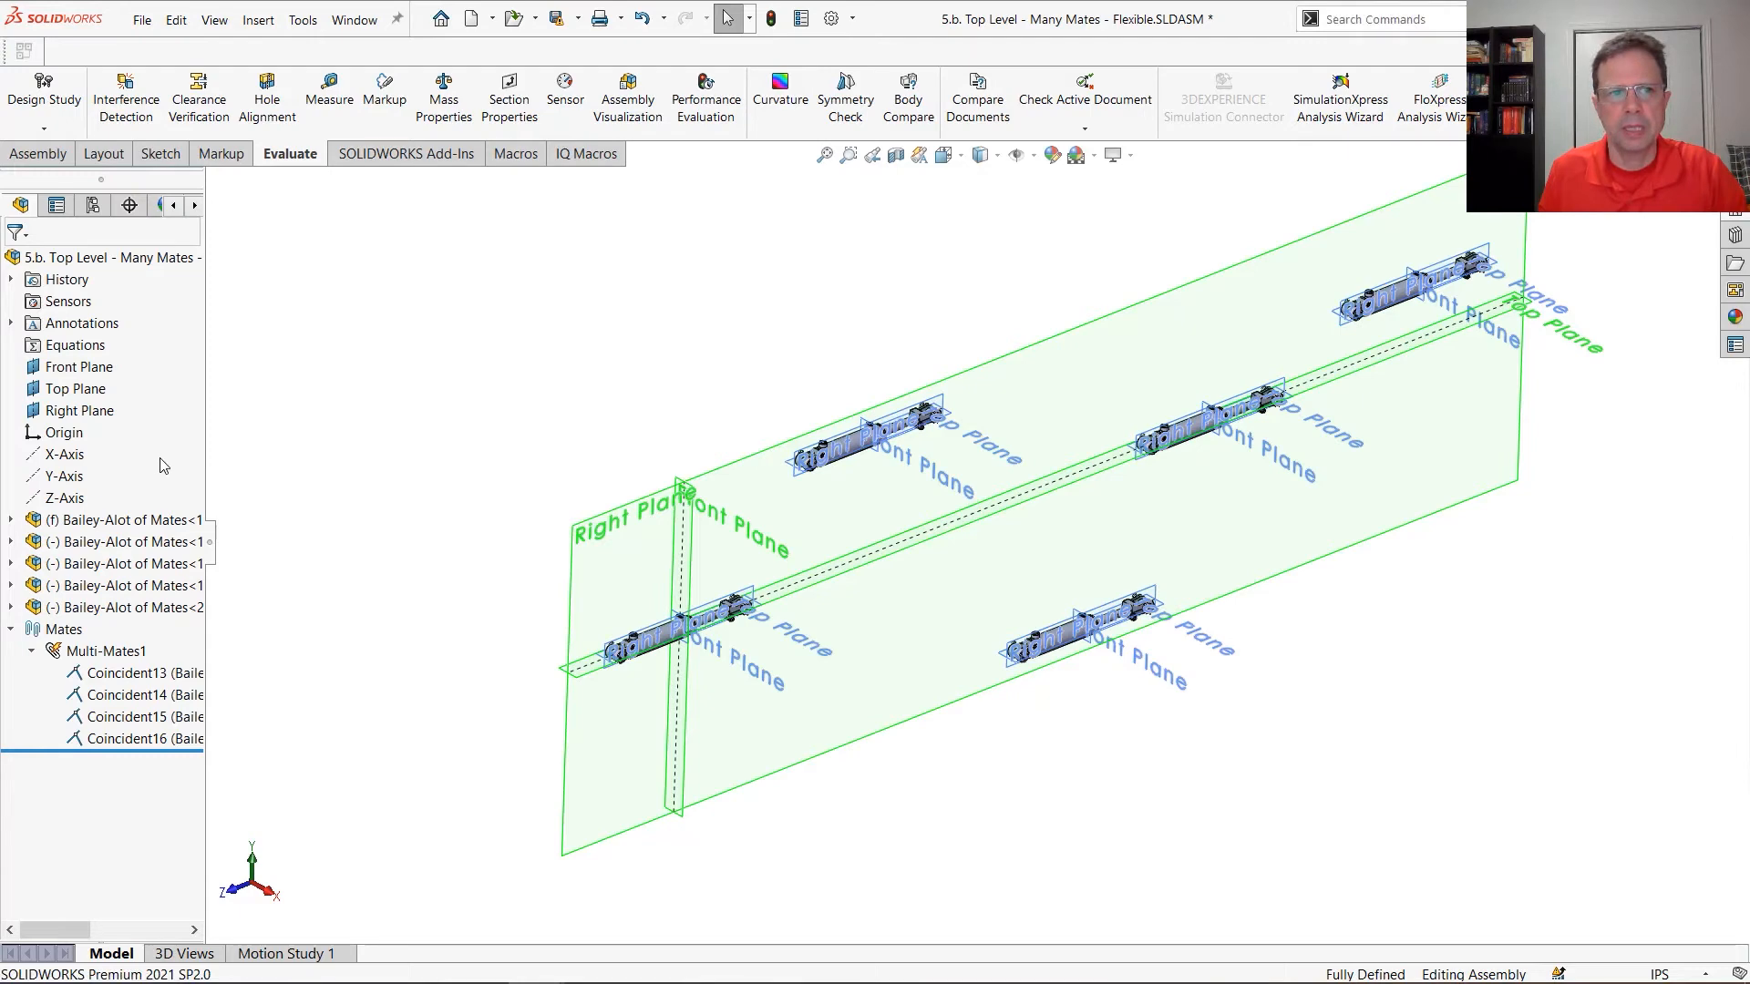
Start a Parallel mate in multiple mate mode with the assembly's Top Plane as common entity, adding the Top Planes of two floating cylinders
click(27, 528)
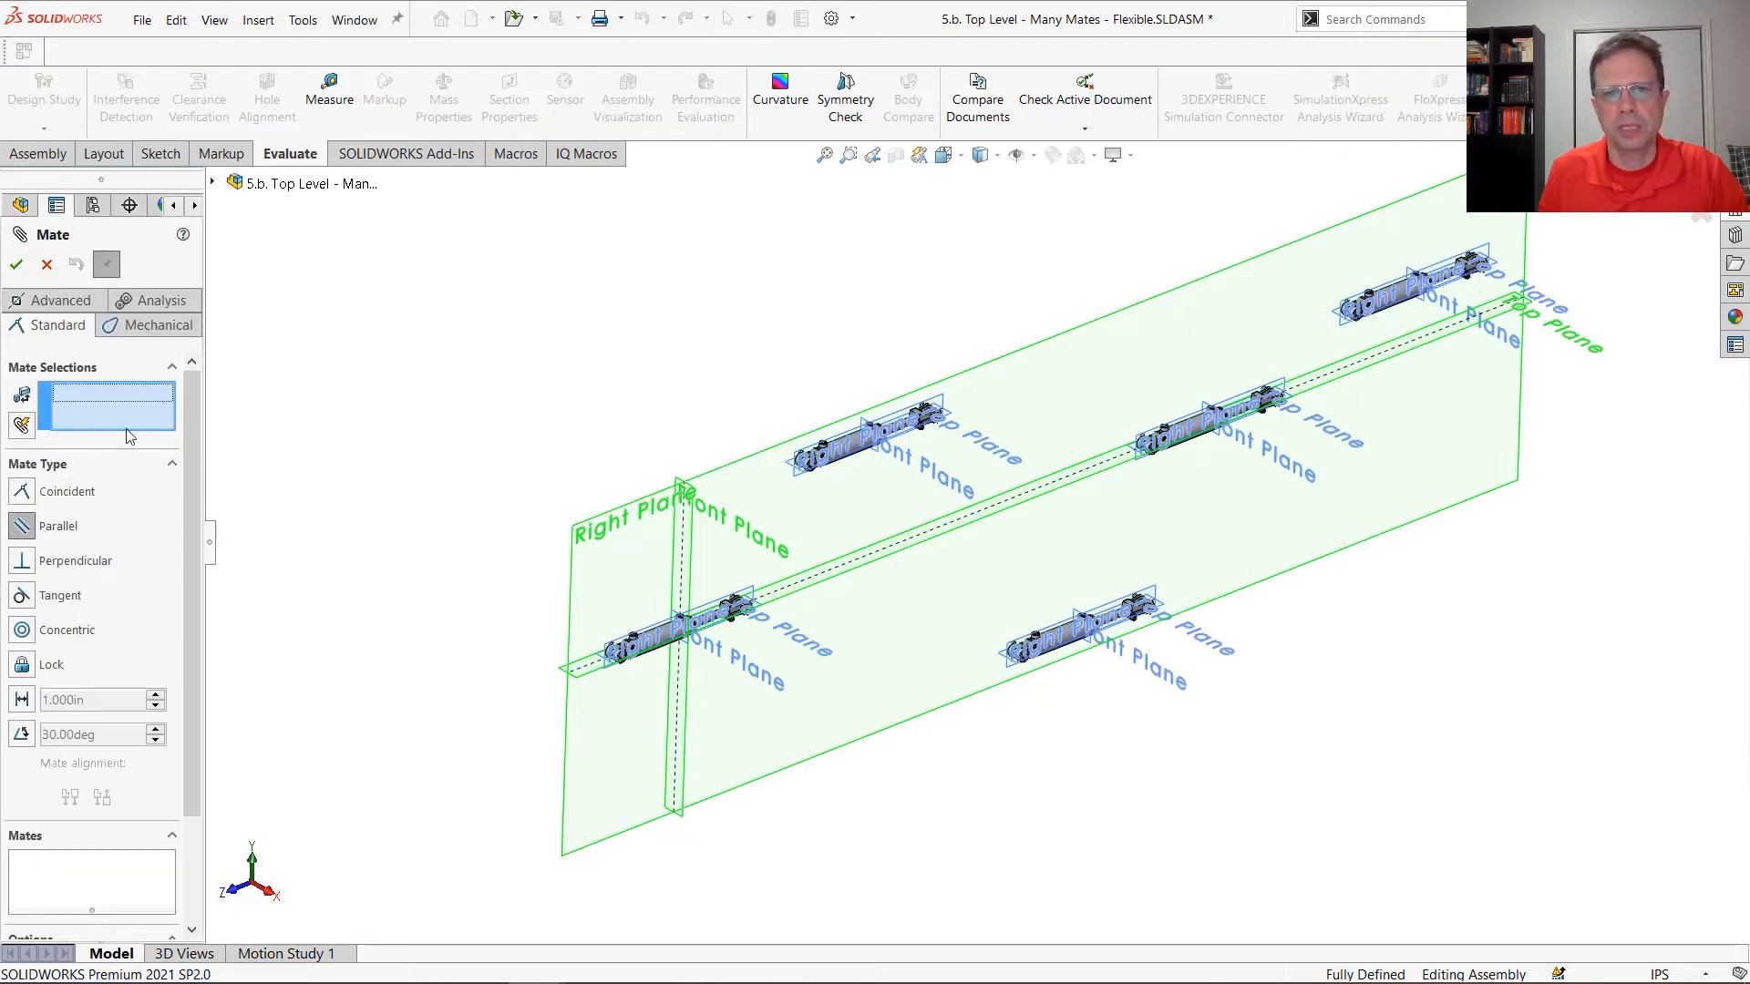
scroll(529, 682, down, 3)
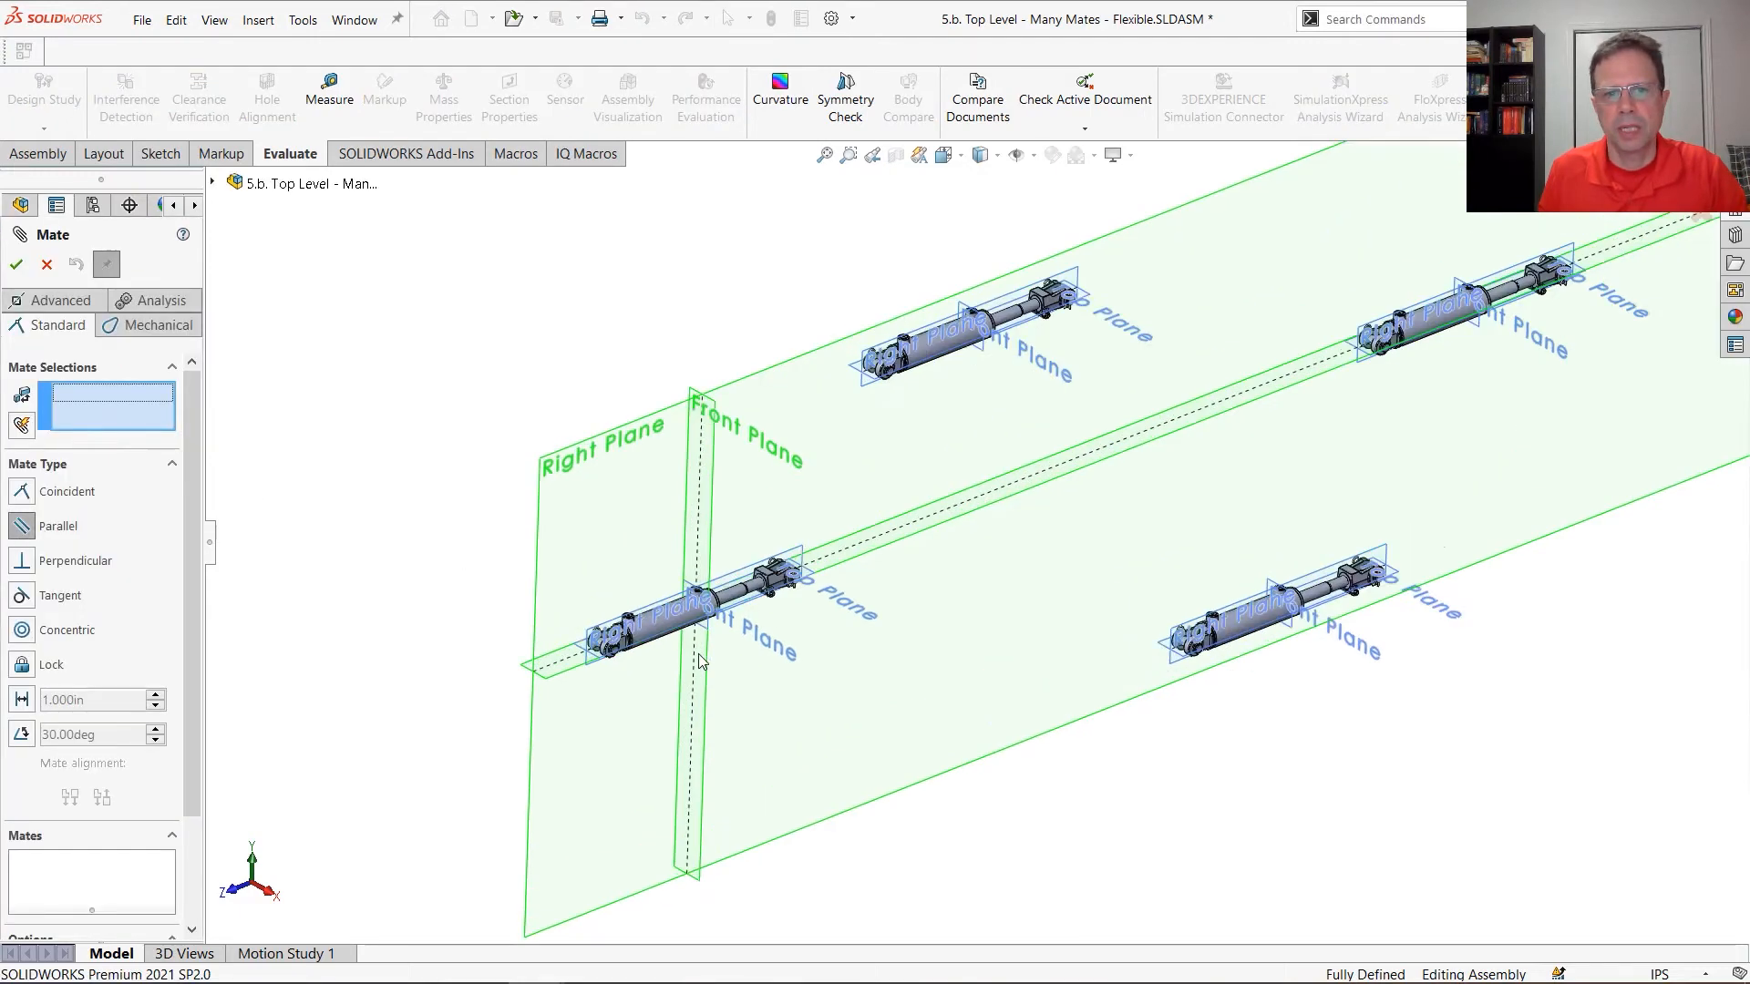
click(528, 679)
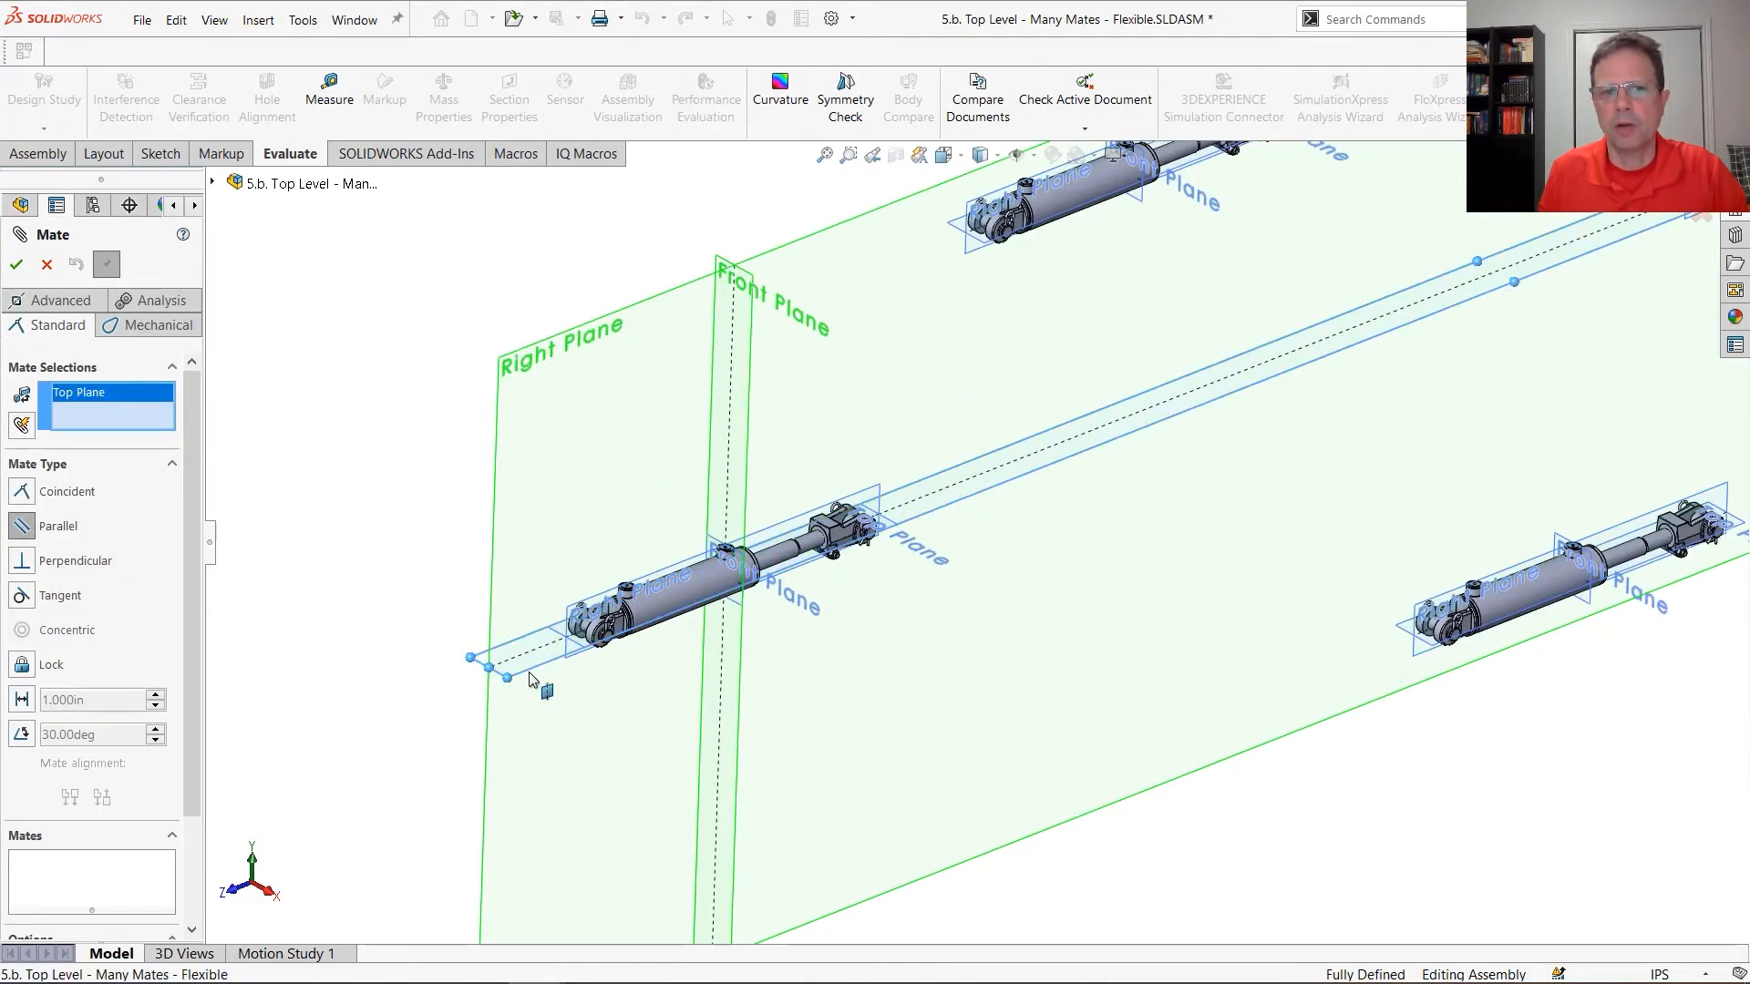
click(21, 427)
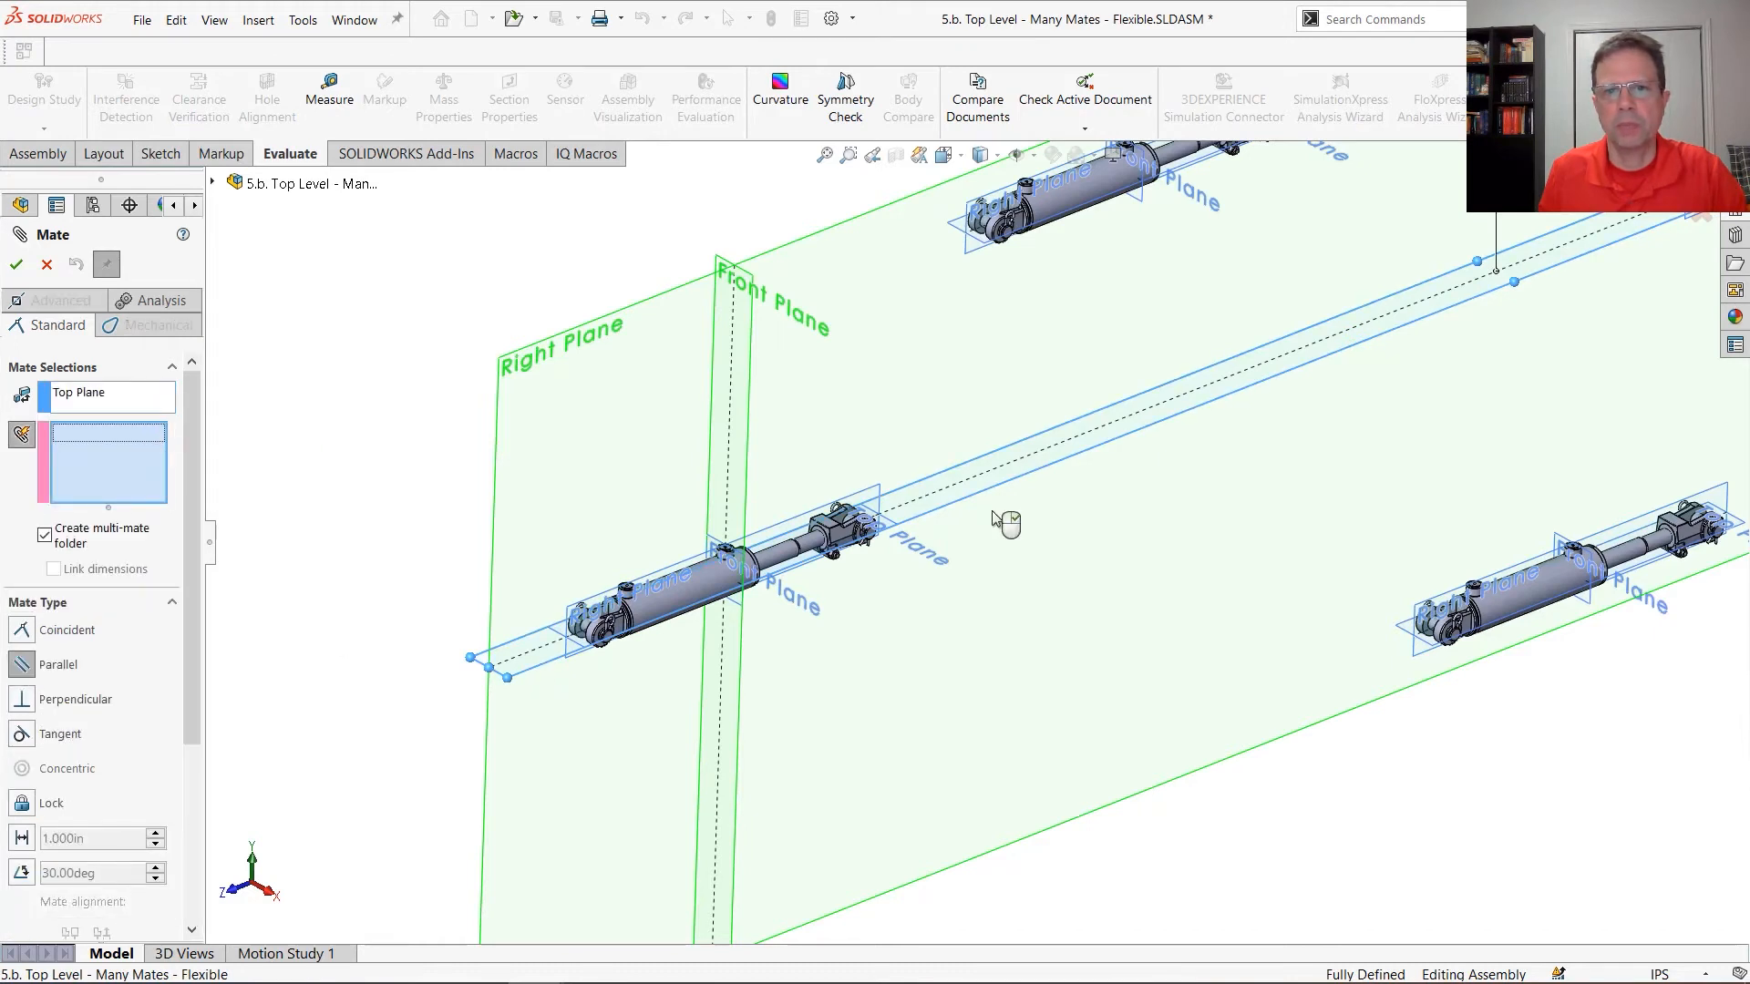
click(989, 248)
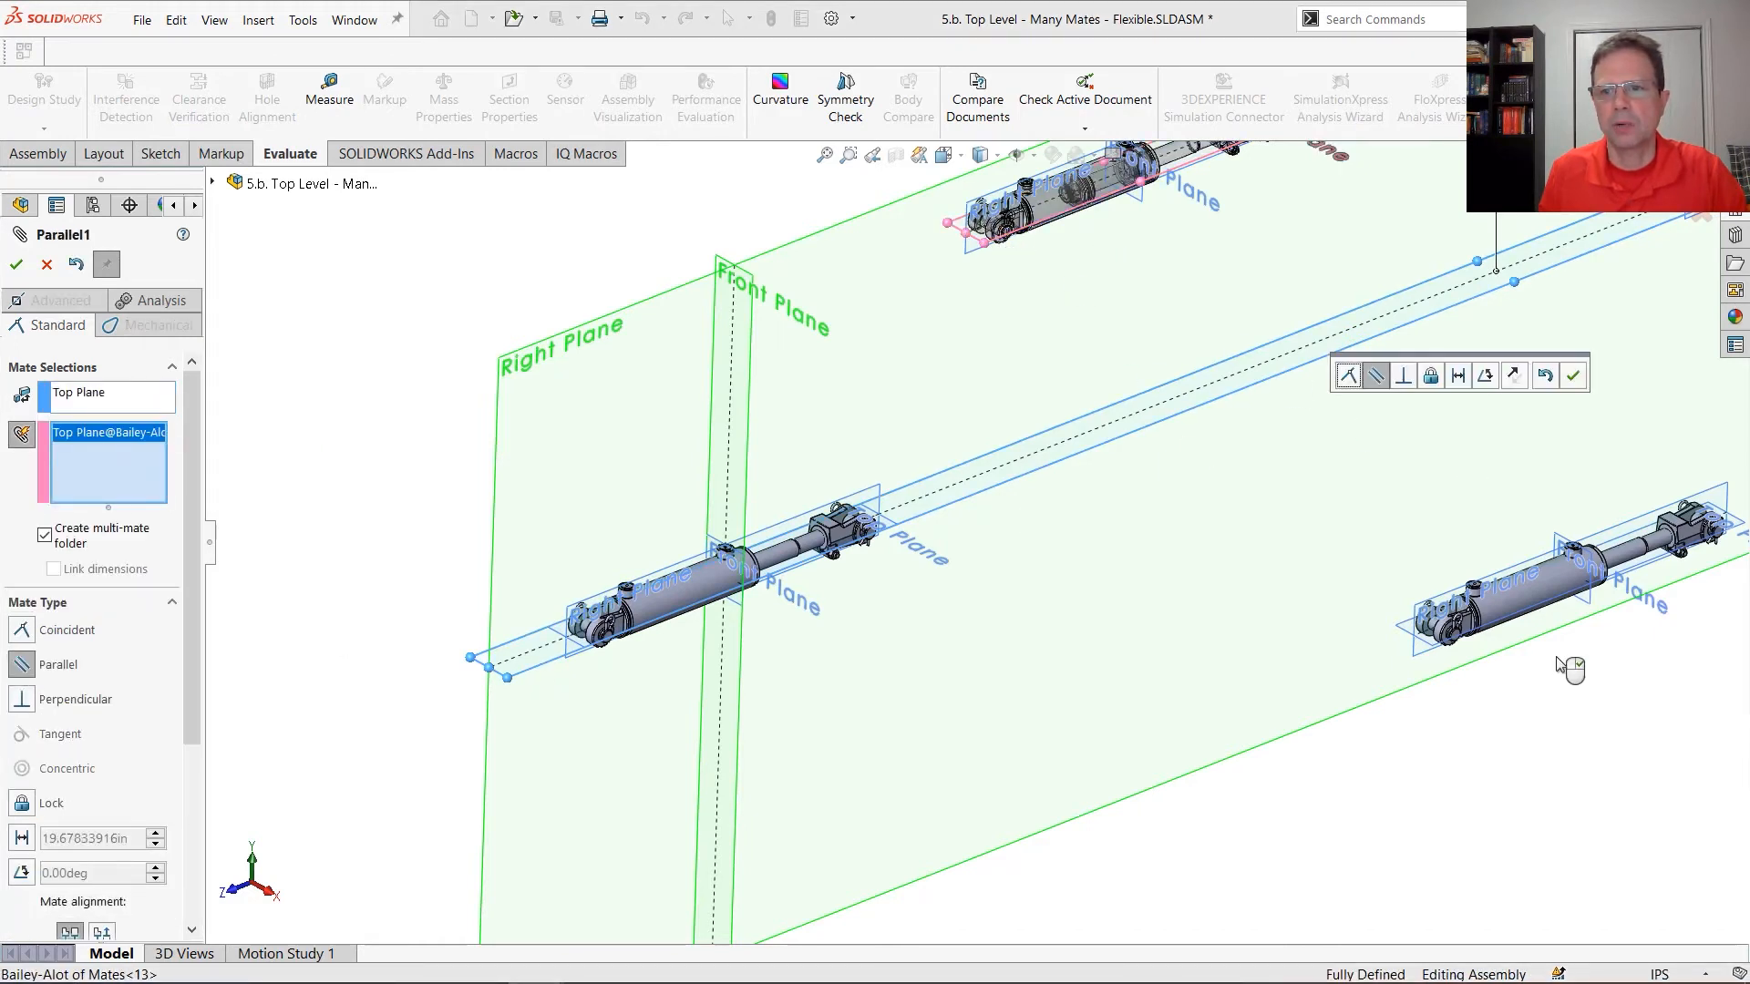
click(1430, 651)
Add the Top Planes of the two remaining floating cylinders and accept the Parallel mates in a multi-mate folder
scroll(1584, 694, up, 4)
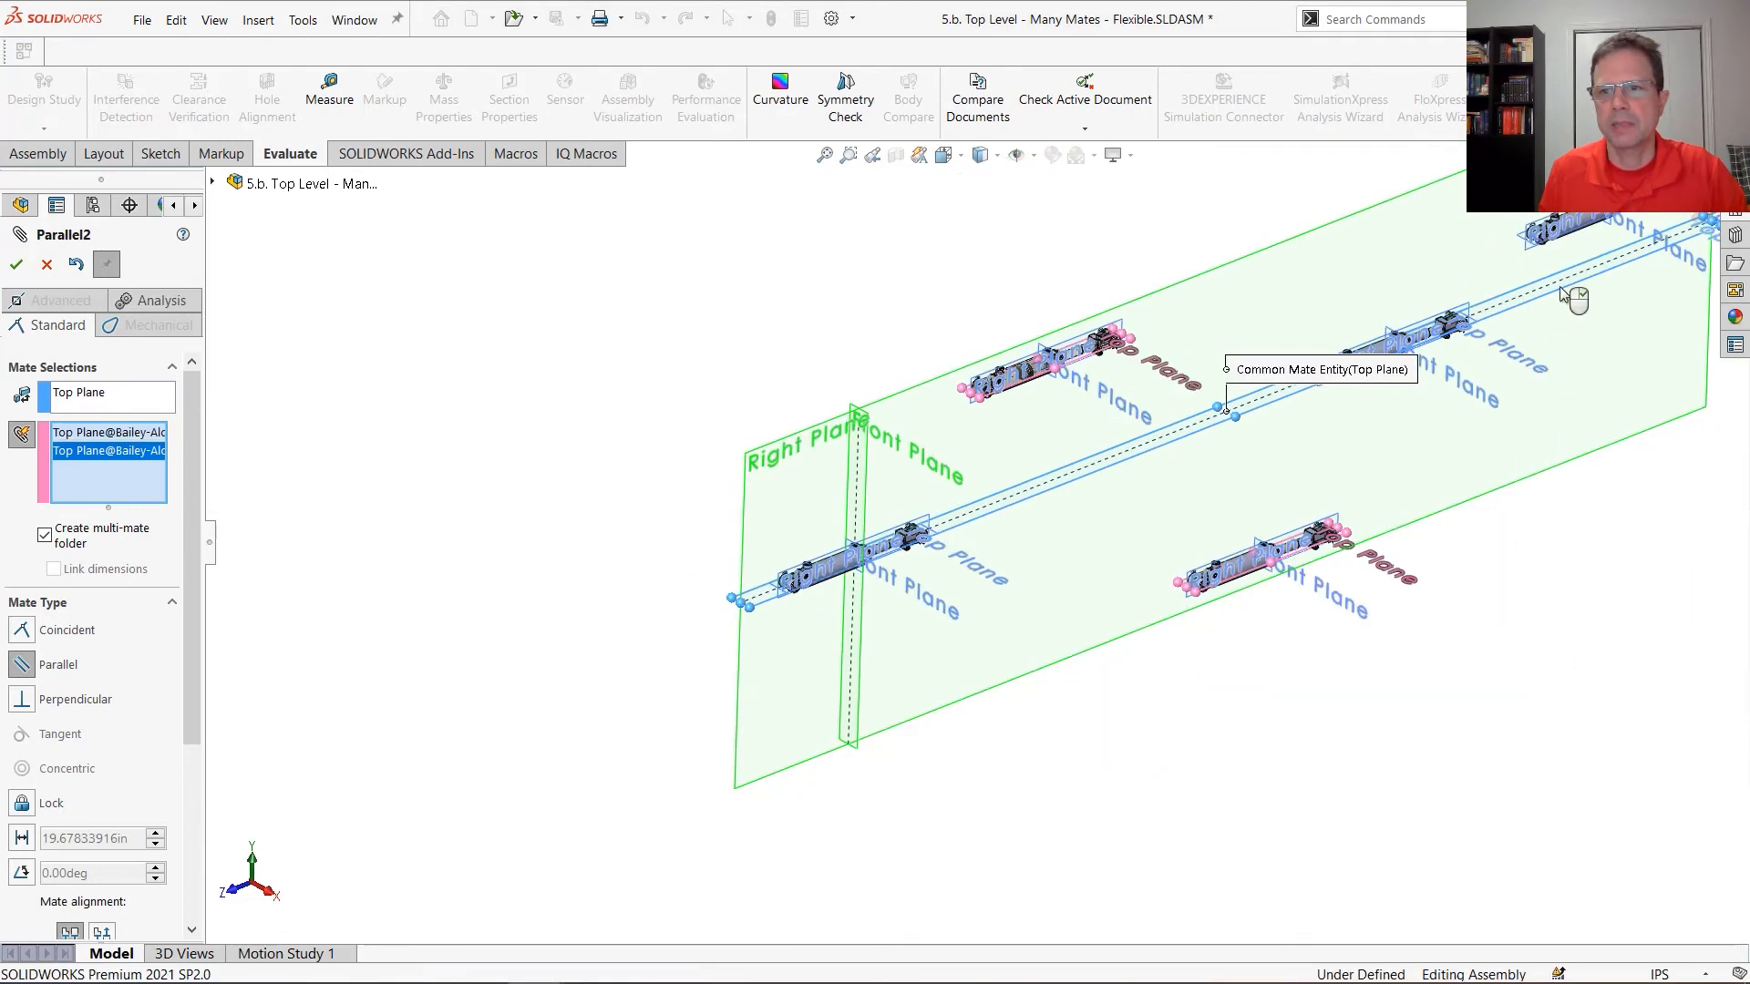
scroll(1505, 316, down, 3)
scroll(1452, 341, down, 2)
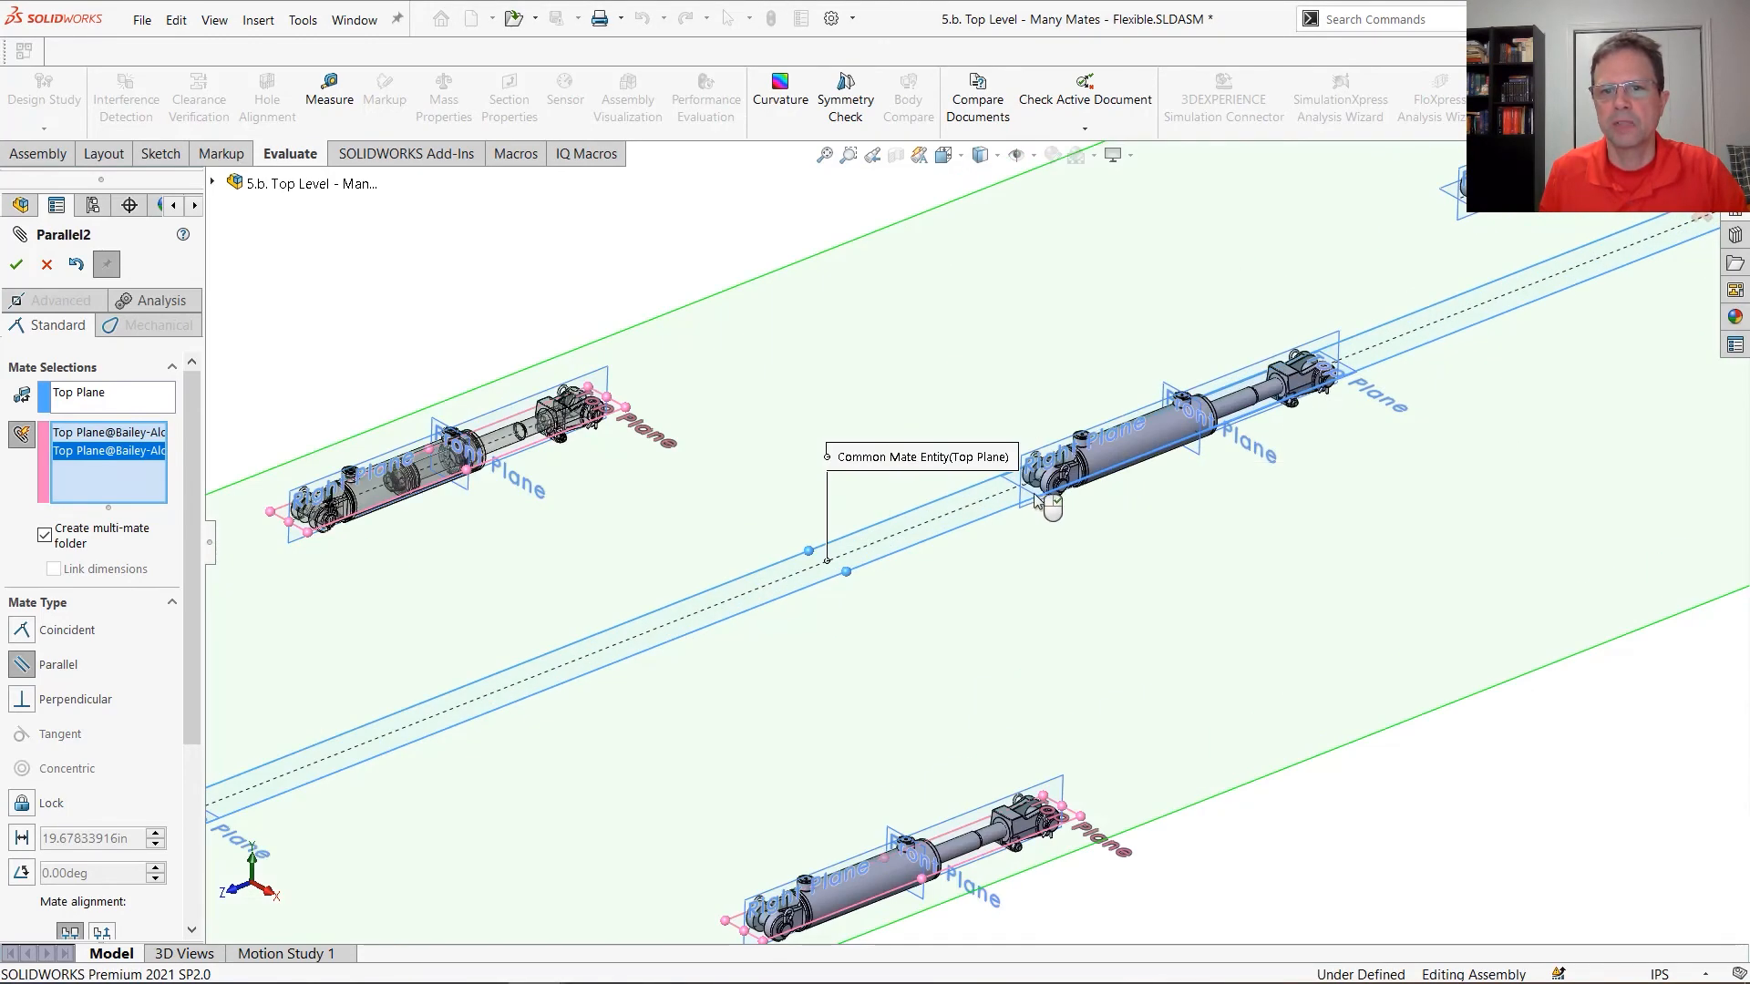
click(1045, 507)
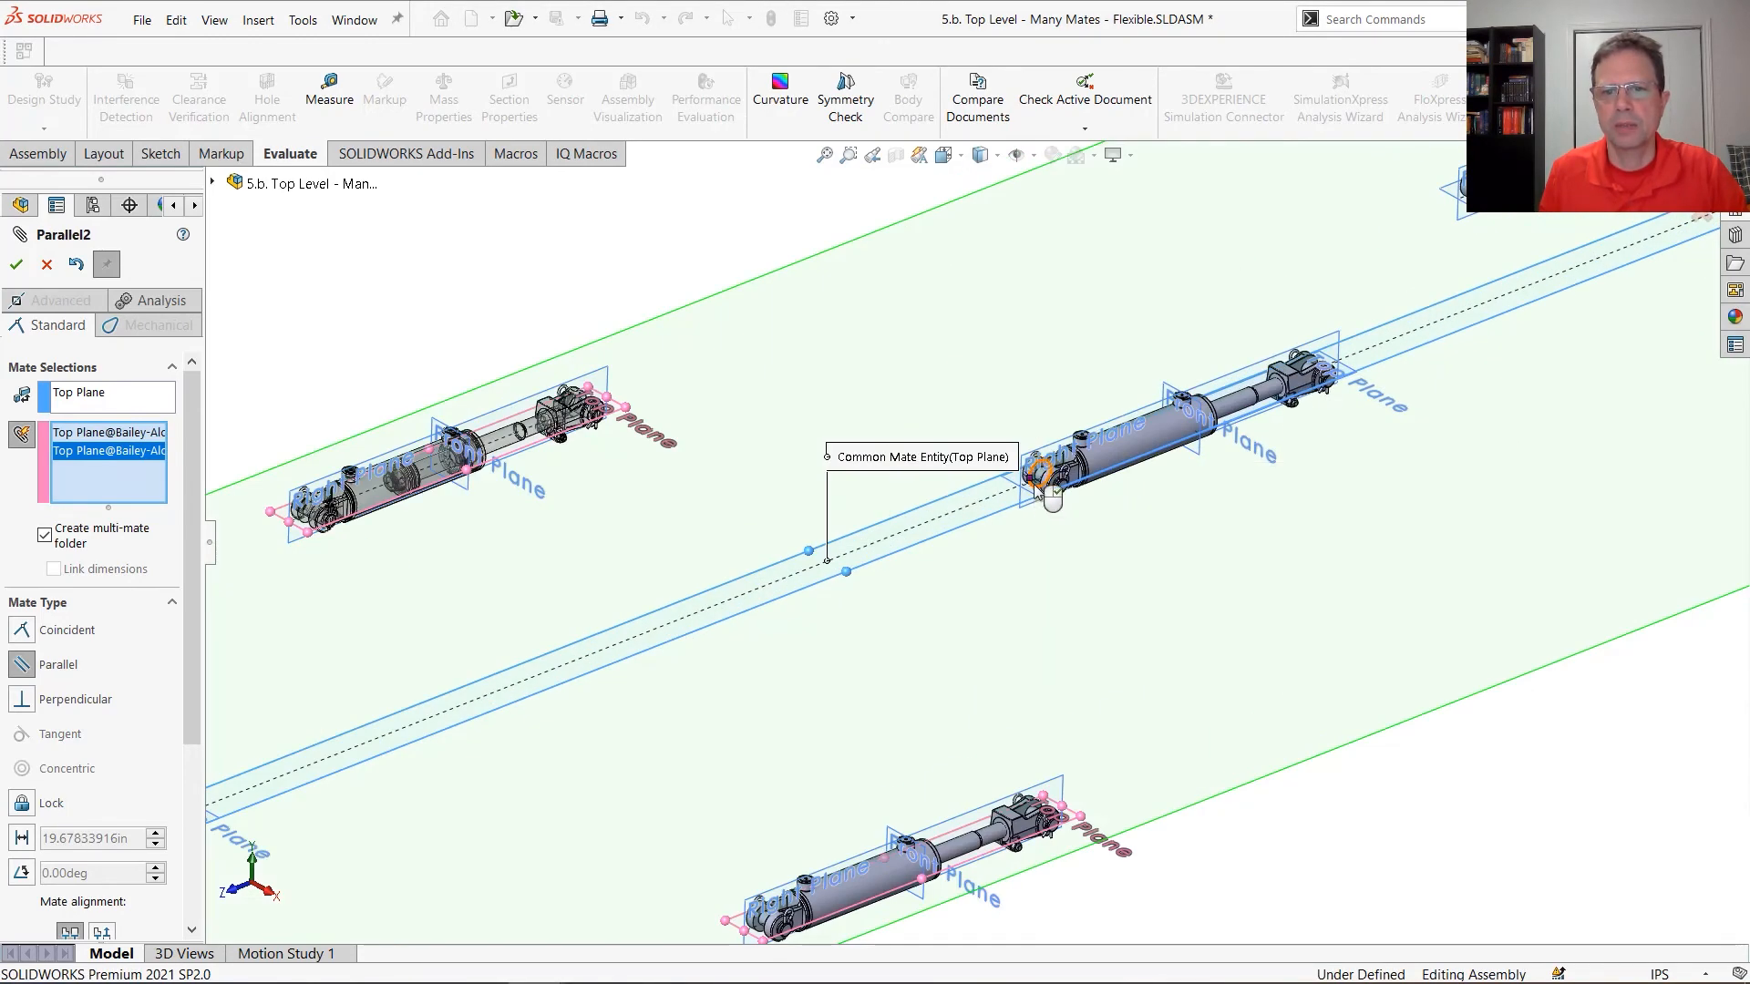
click(1480, 214)
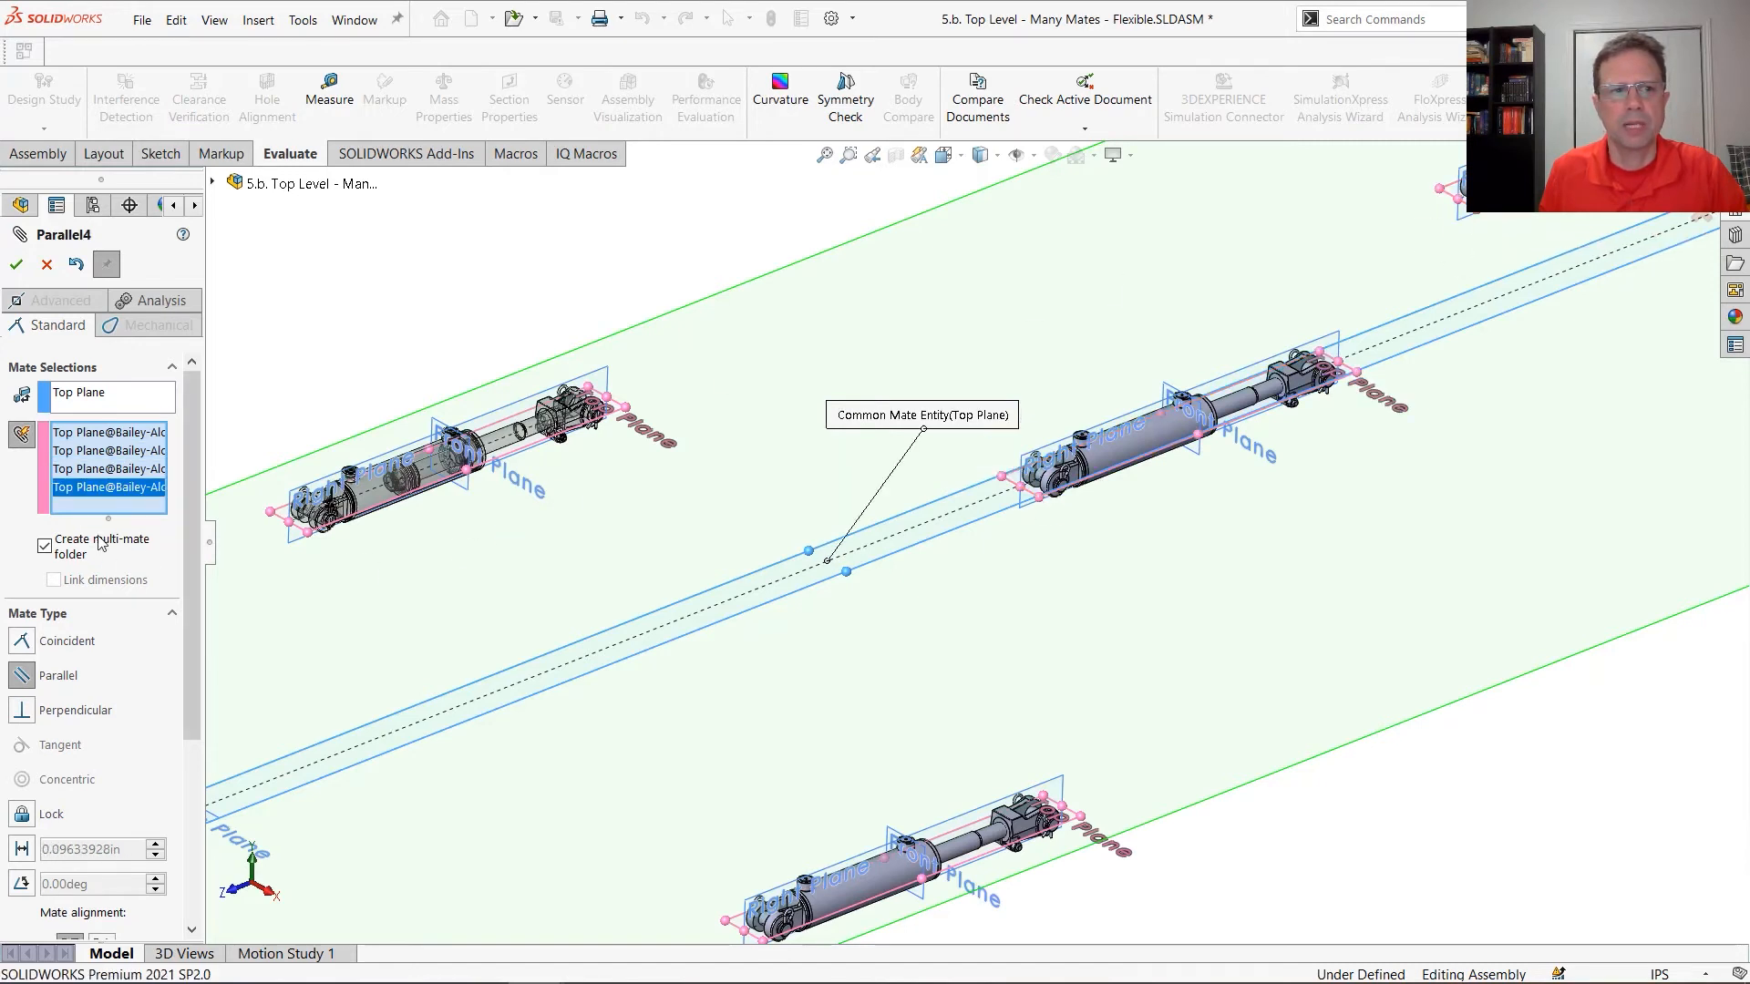
click(17, 266)
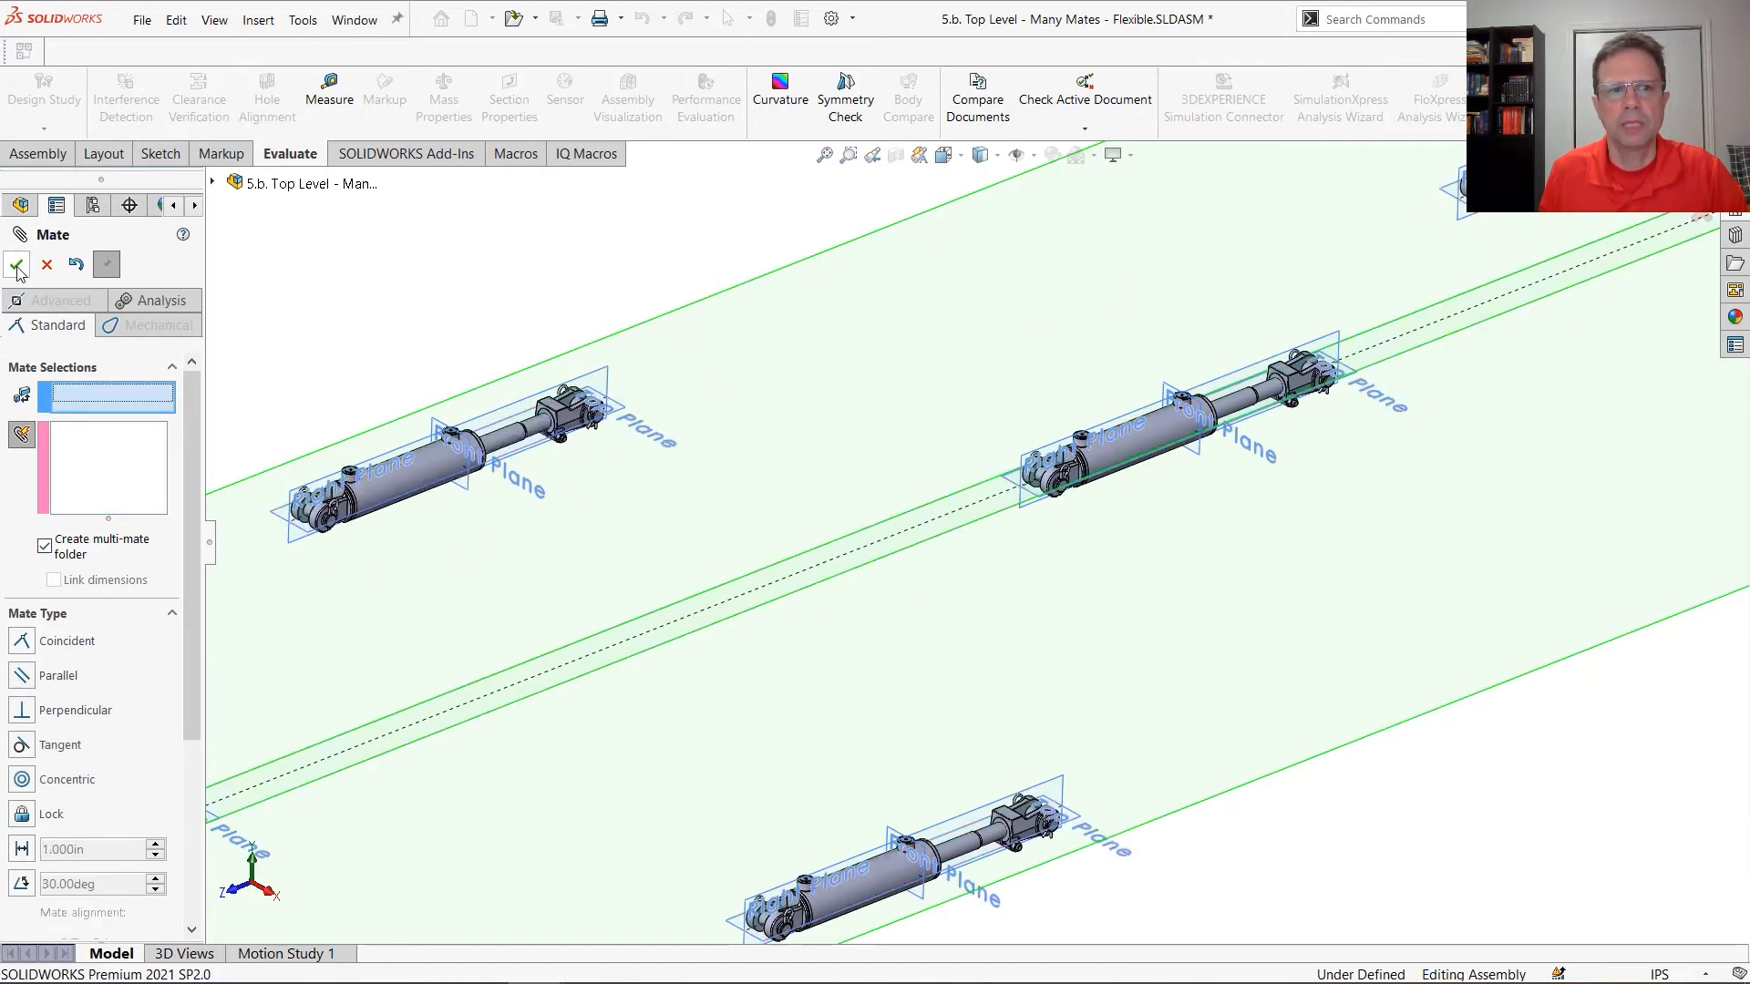
click(16, 265)
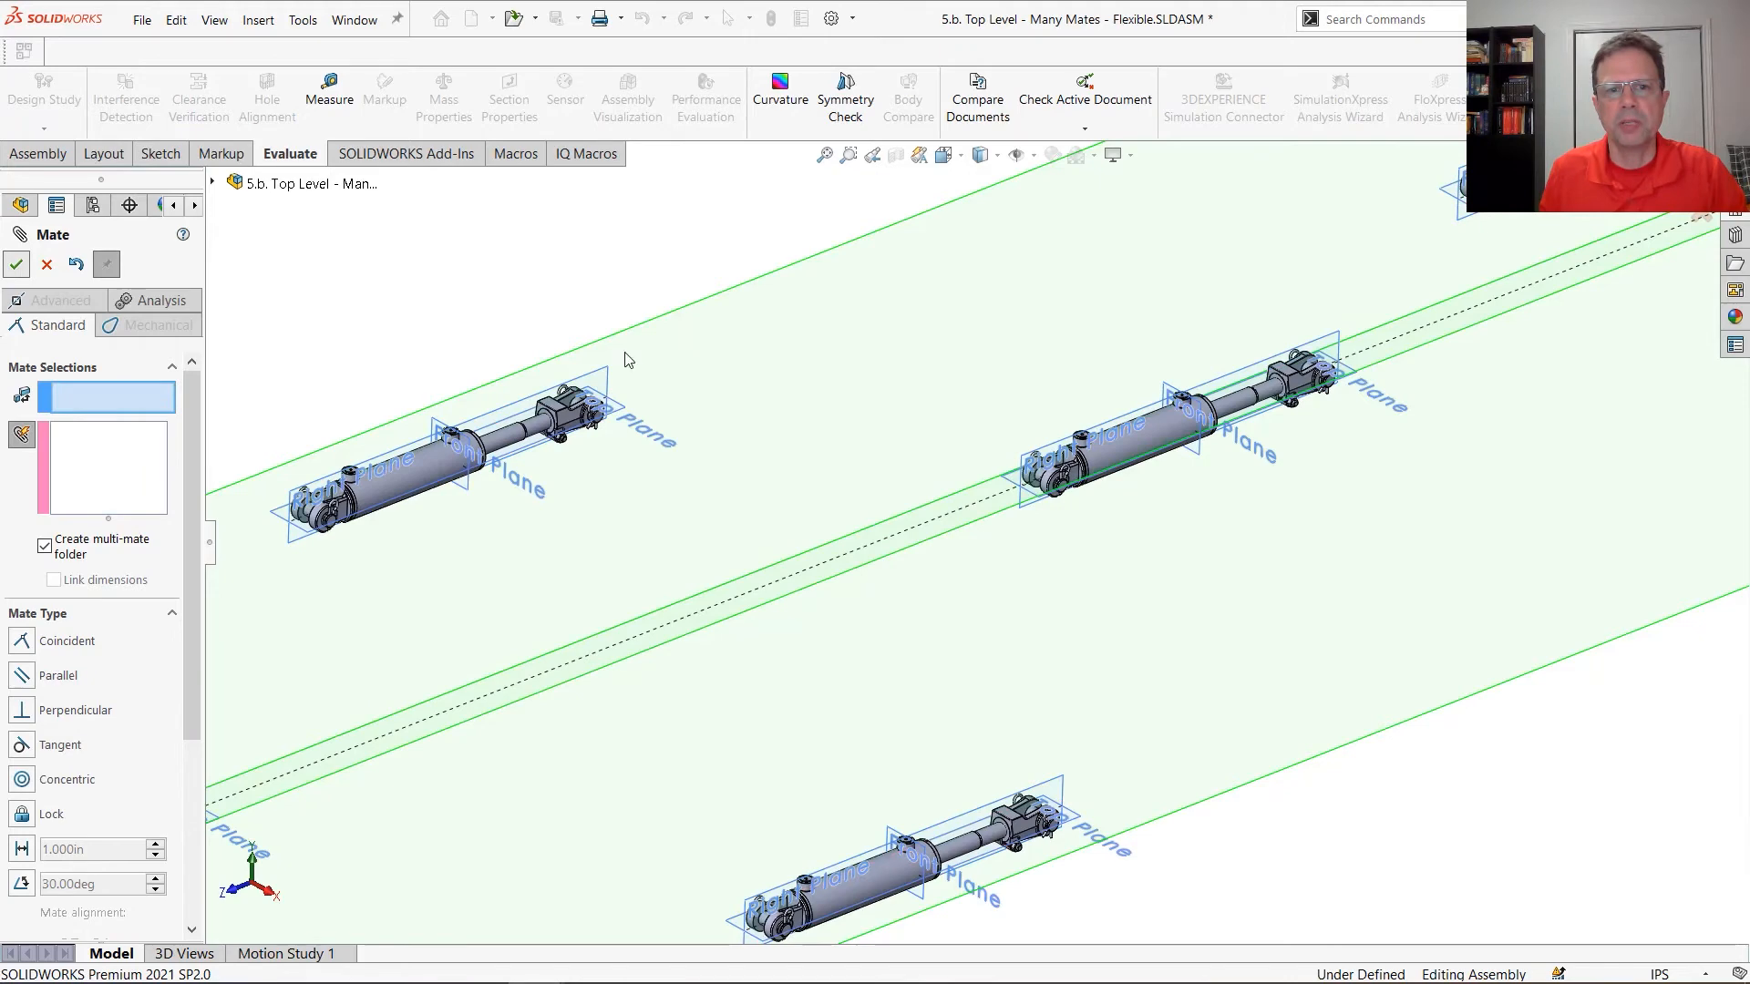
Hide the reference planes in the assembly view and clear the selection
click(880, 235)
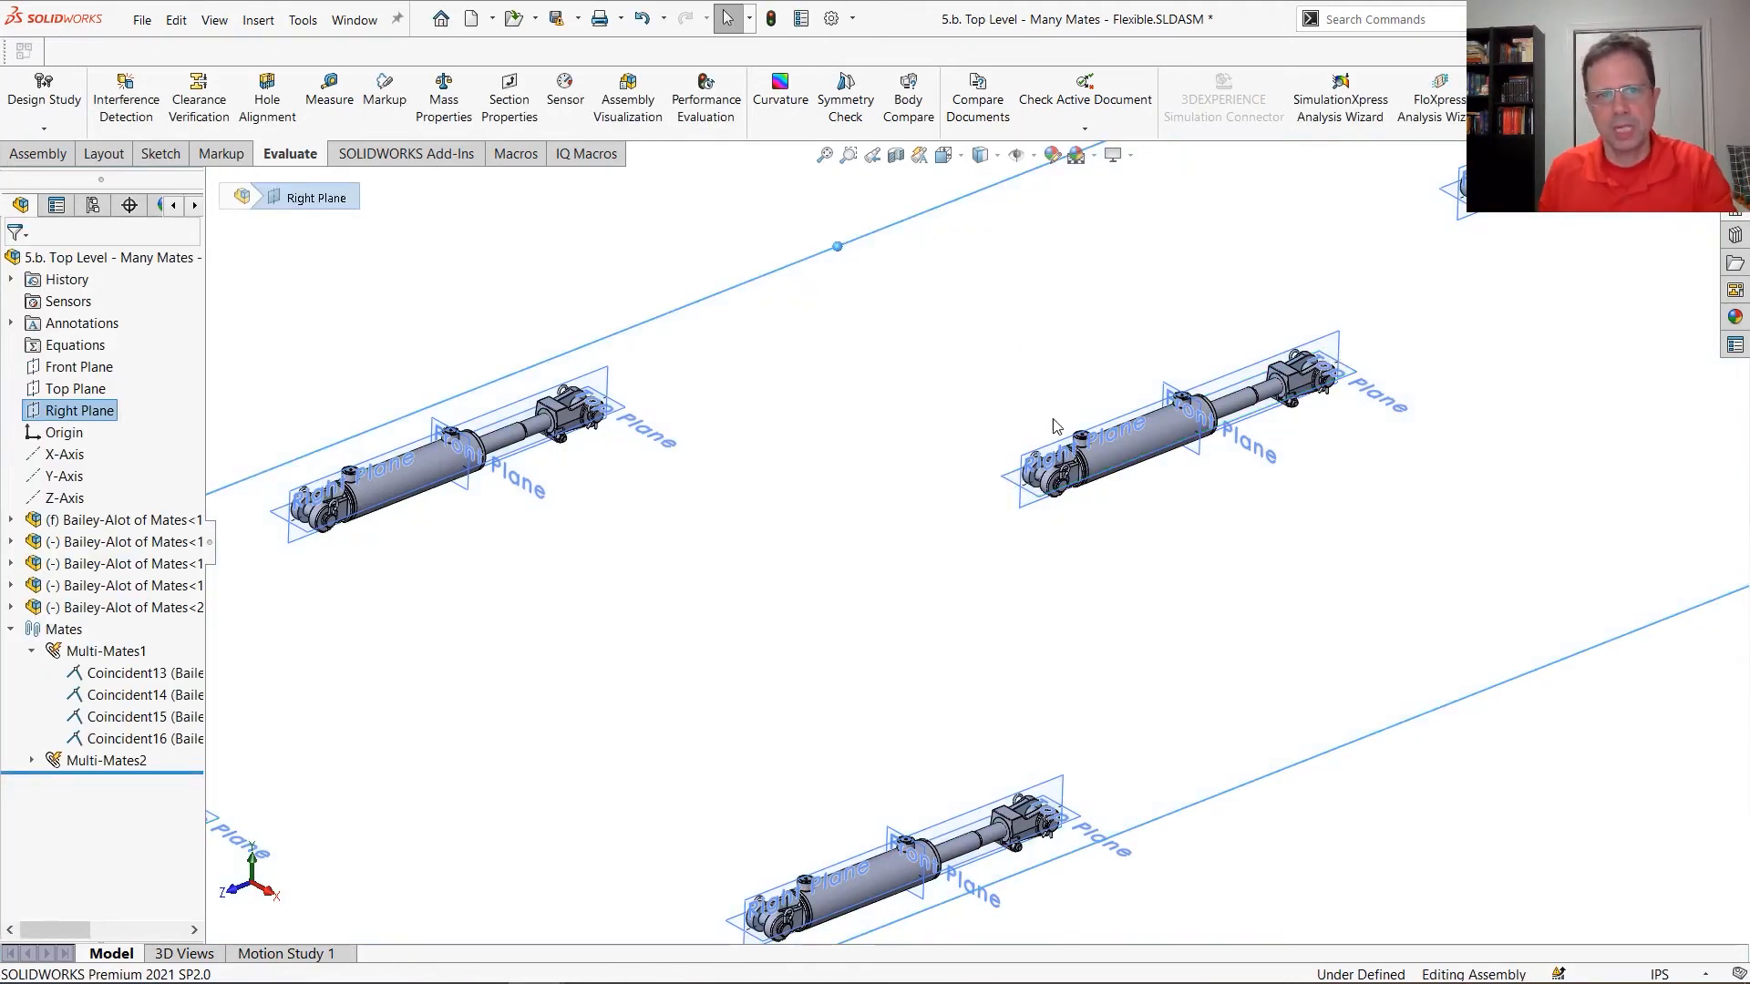
click(523, 463)
key(p)
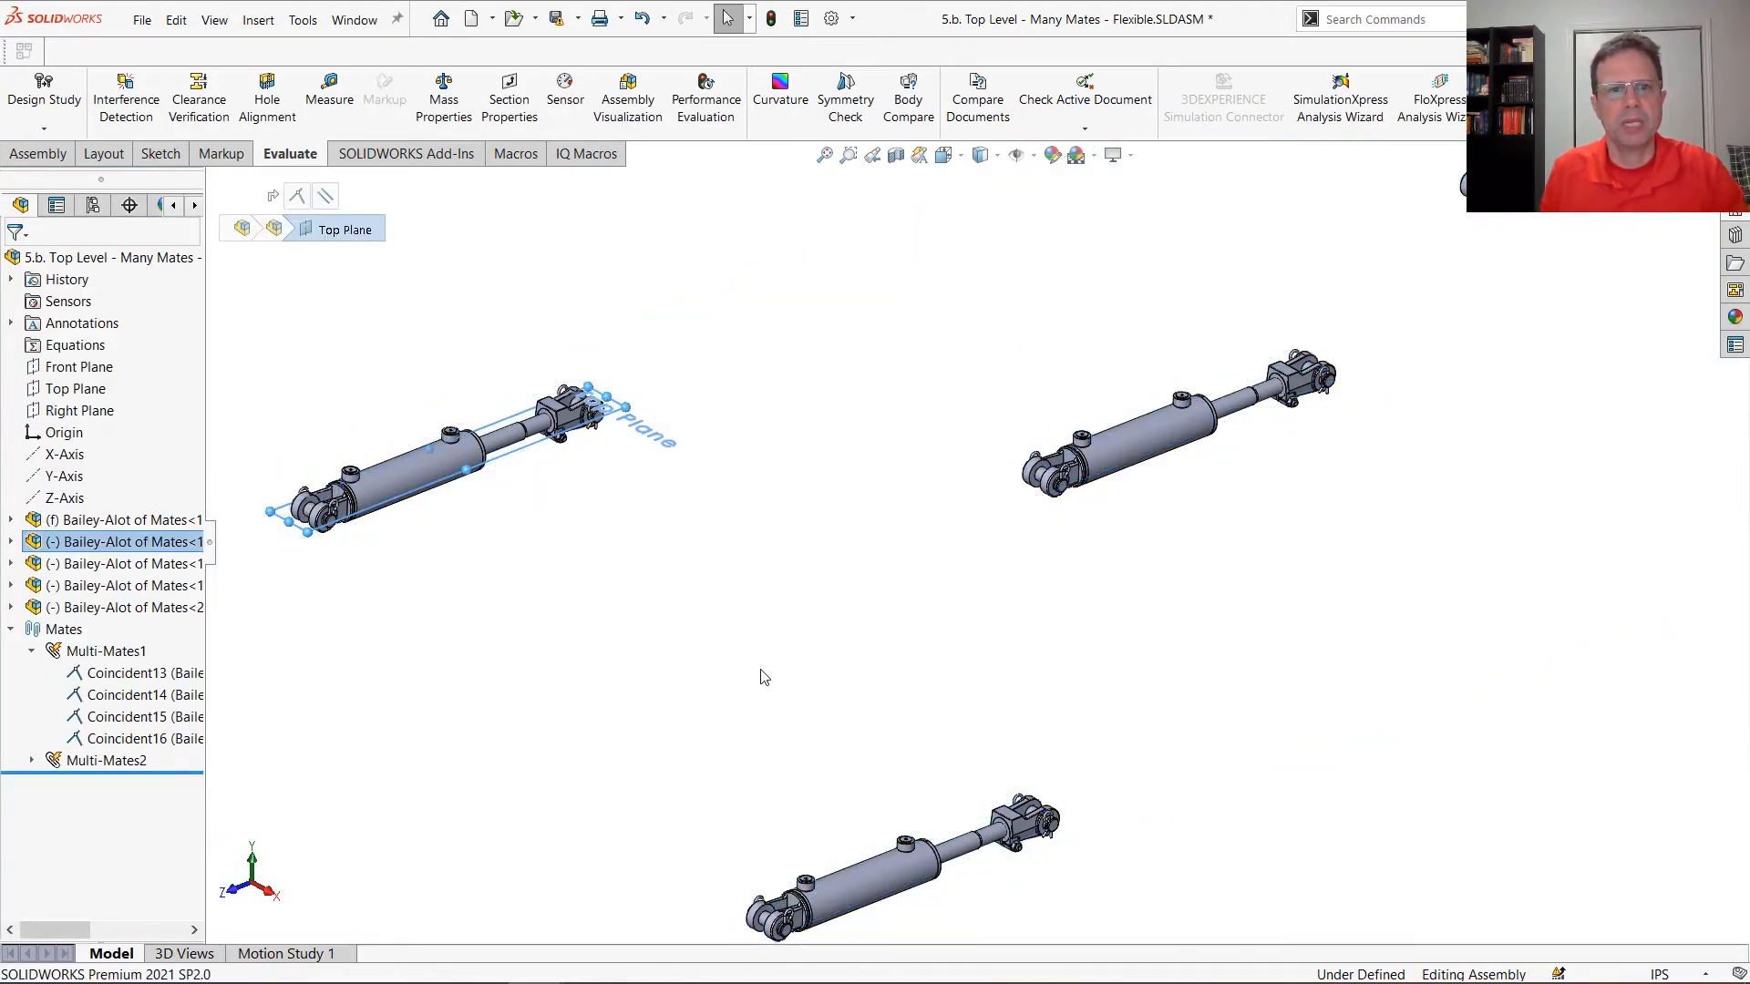
click(749, 669)
Add a Concentric mate between the fixed cylinder's rod-end clevis pin and the second cylinder's base-end clevis pin
scroll(629, 674, up, 3)
scroll(786, 610, down, 2)
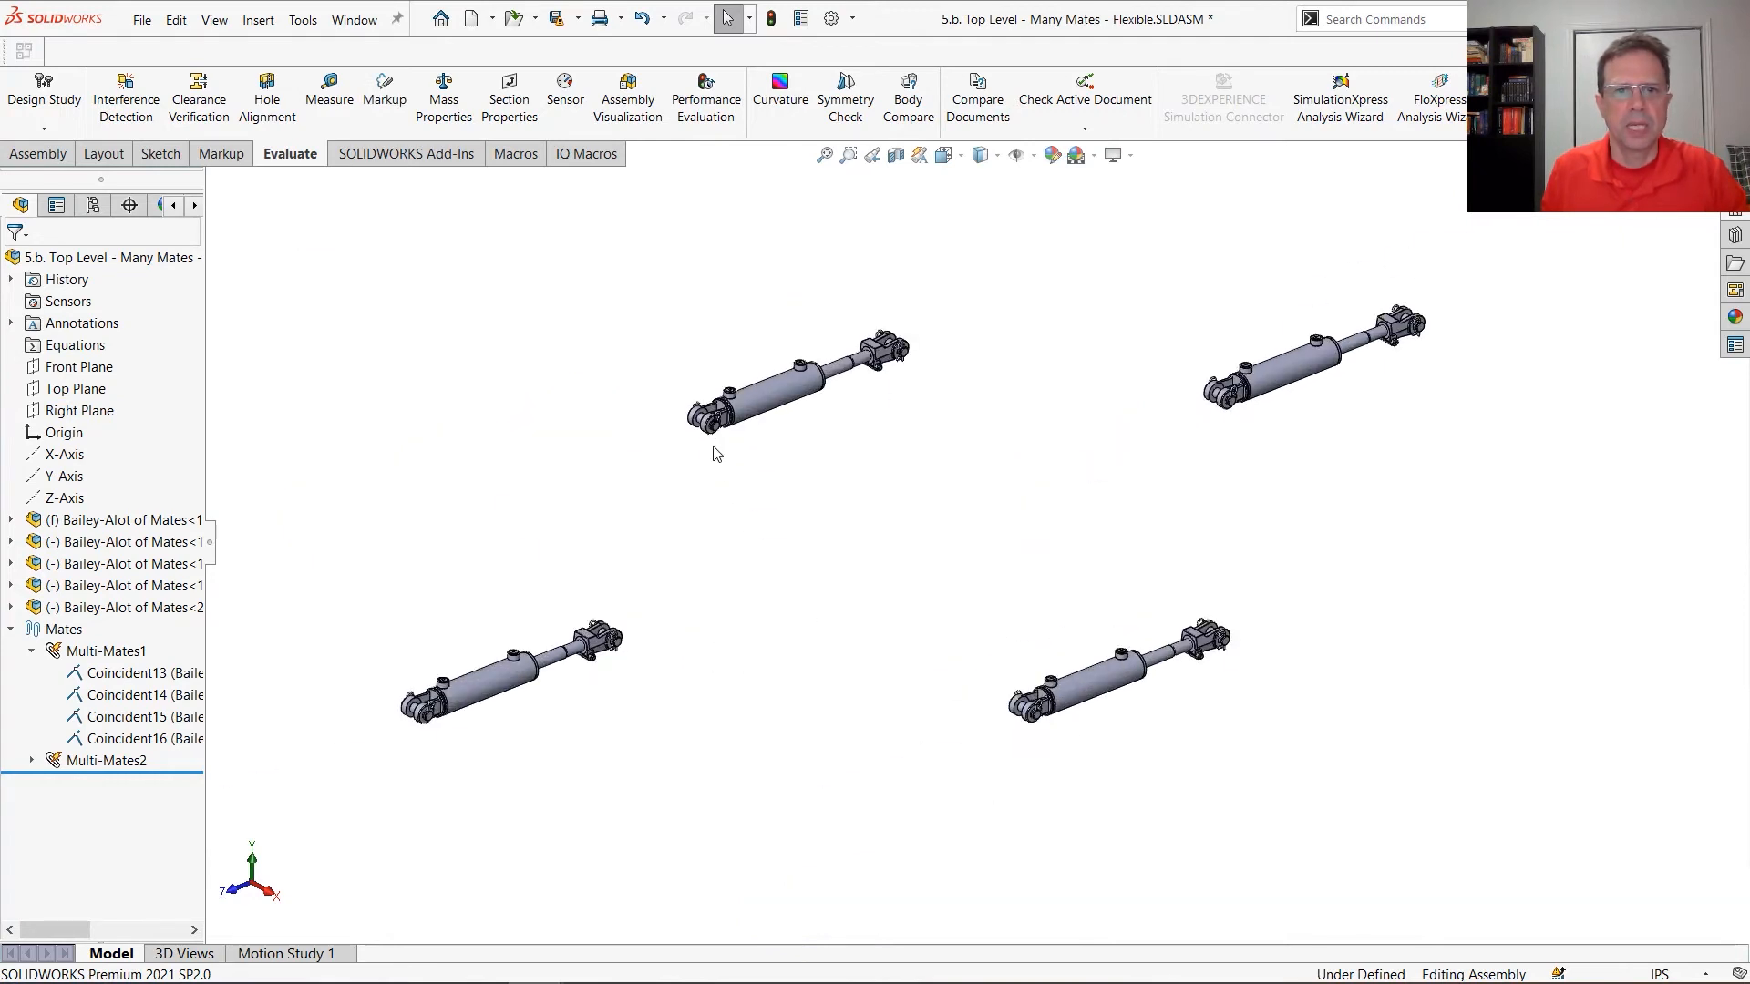
scroll(715, 453, down, 4)
scroll(706, 780, up, 2)
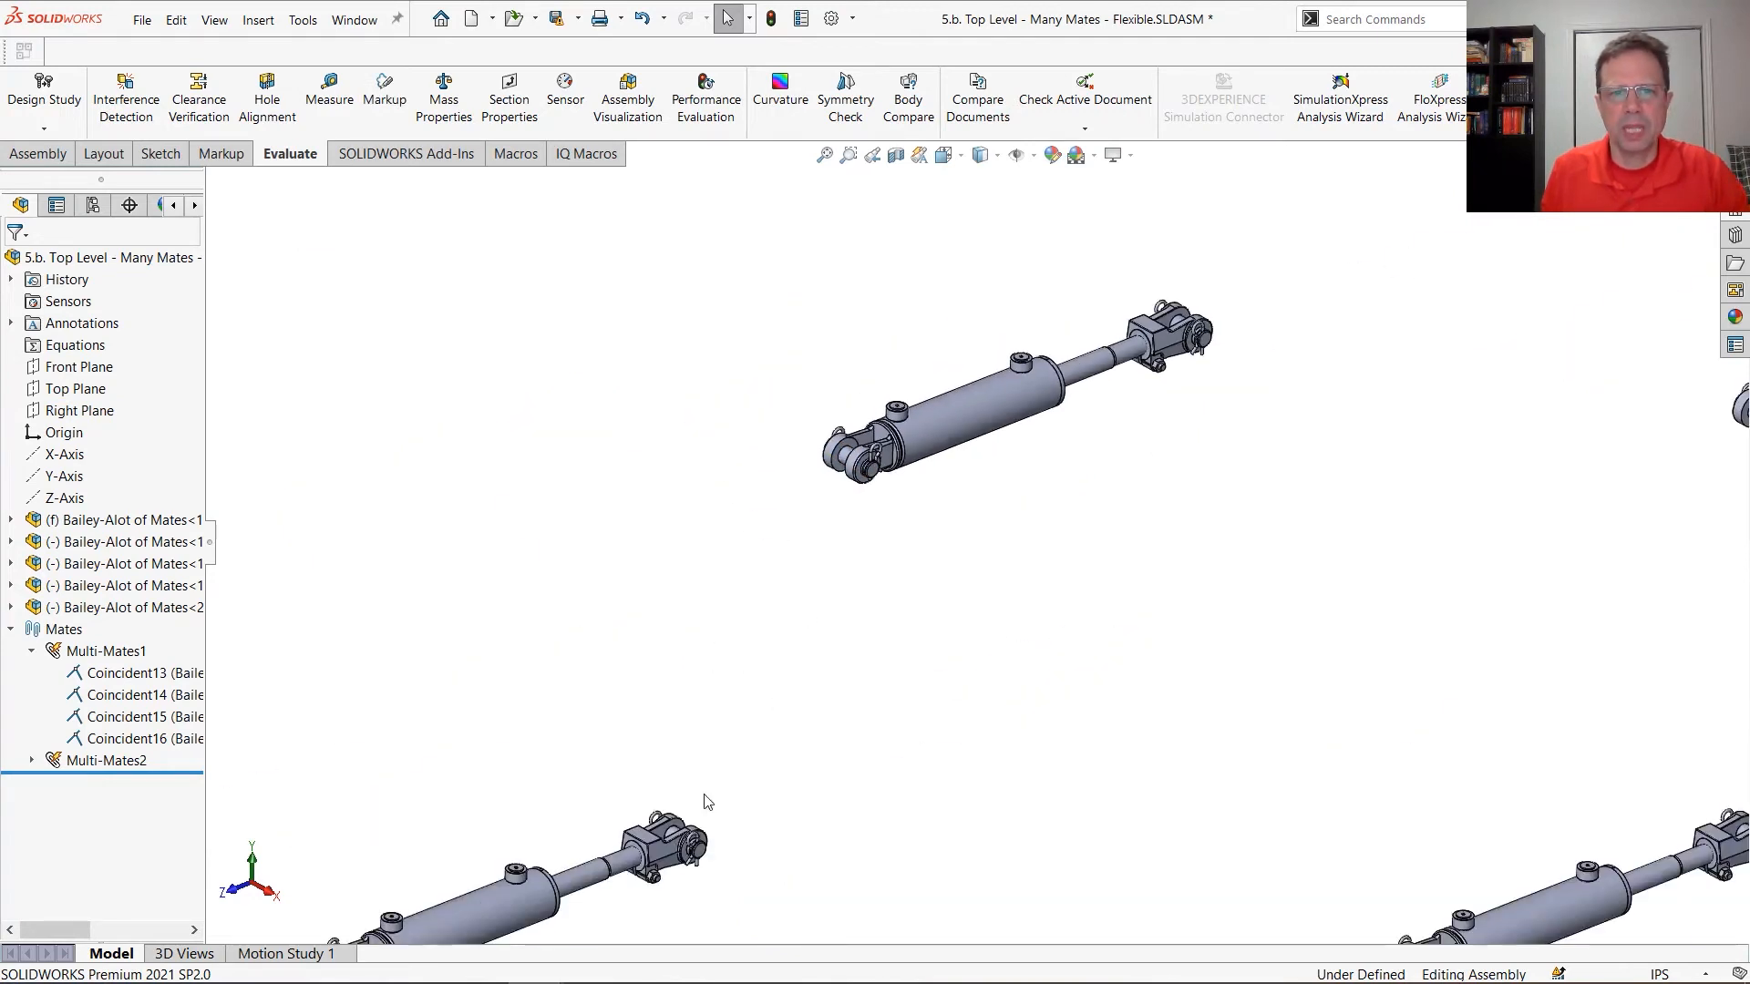
scroll(706, 799, down, 7)
click(706, 800)
scroll(1140, 586, up, 6)
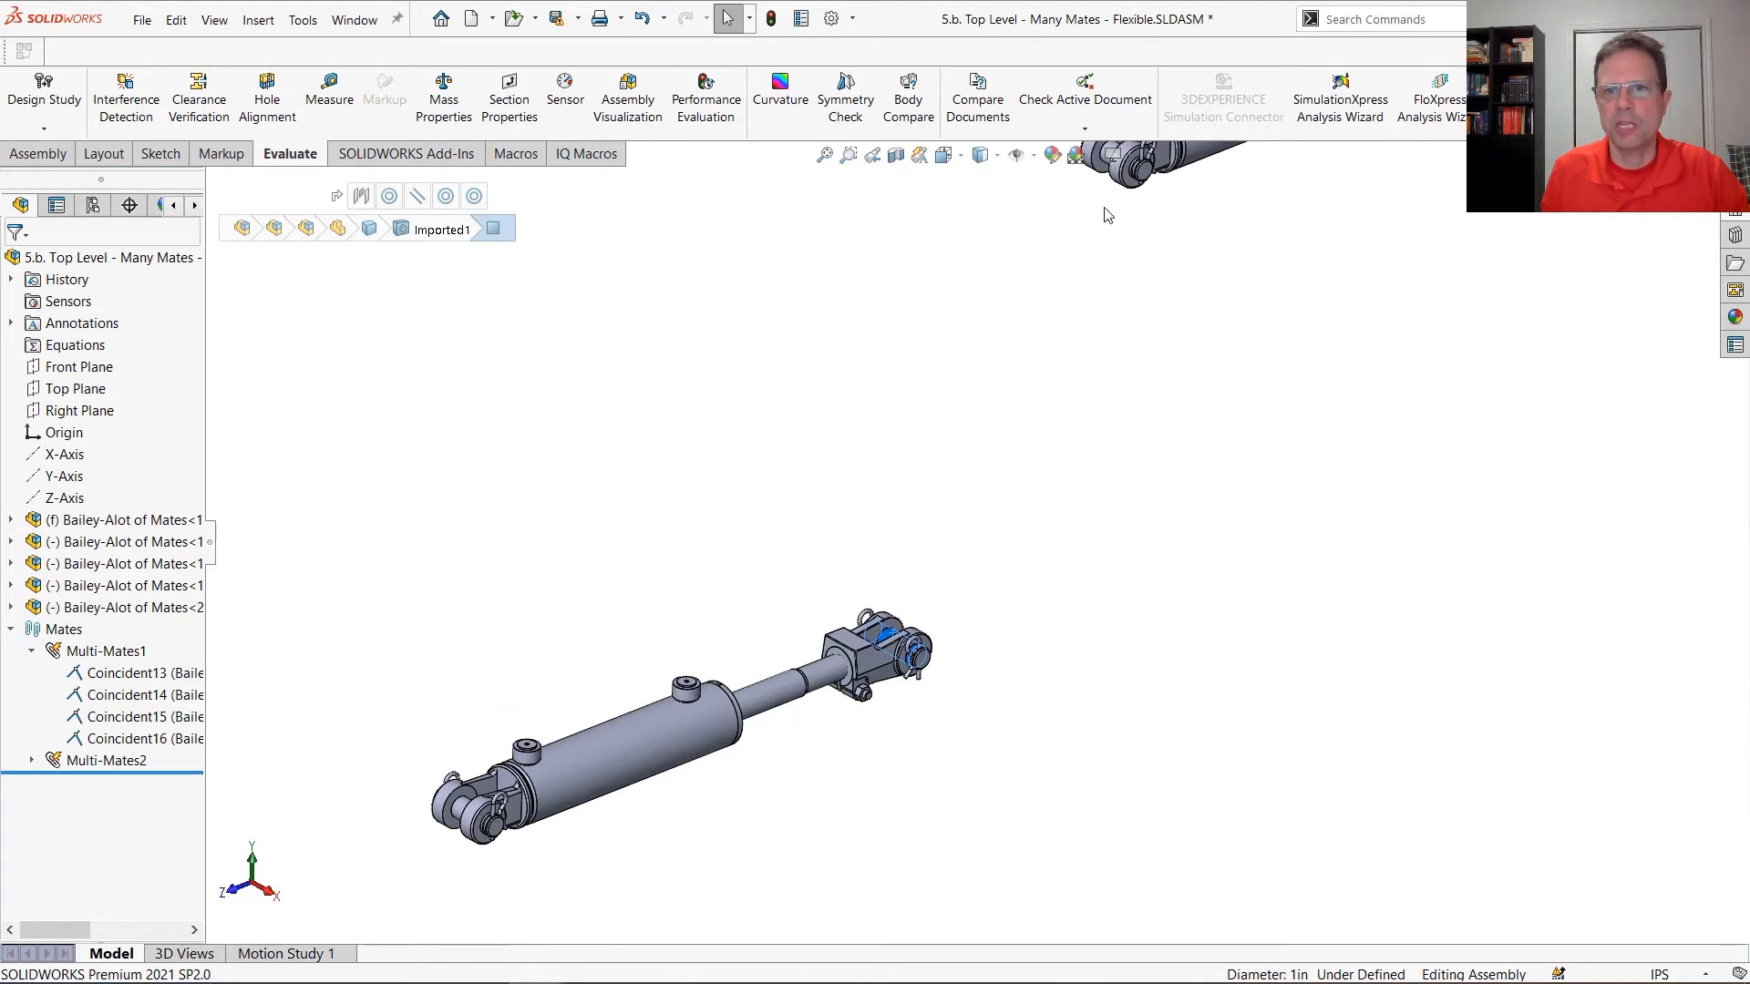
ctrl+middle_drag(1126, 167, 1091, 246)
ctrl+click(1078, 229)
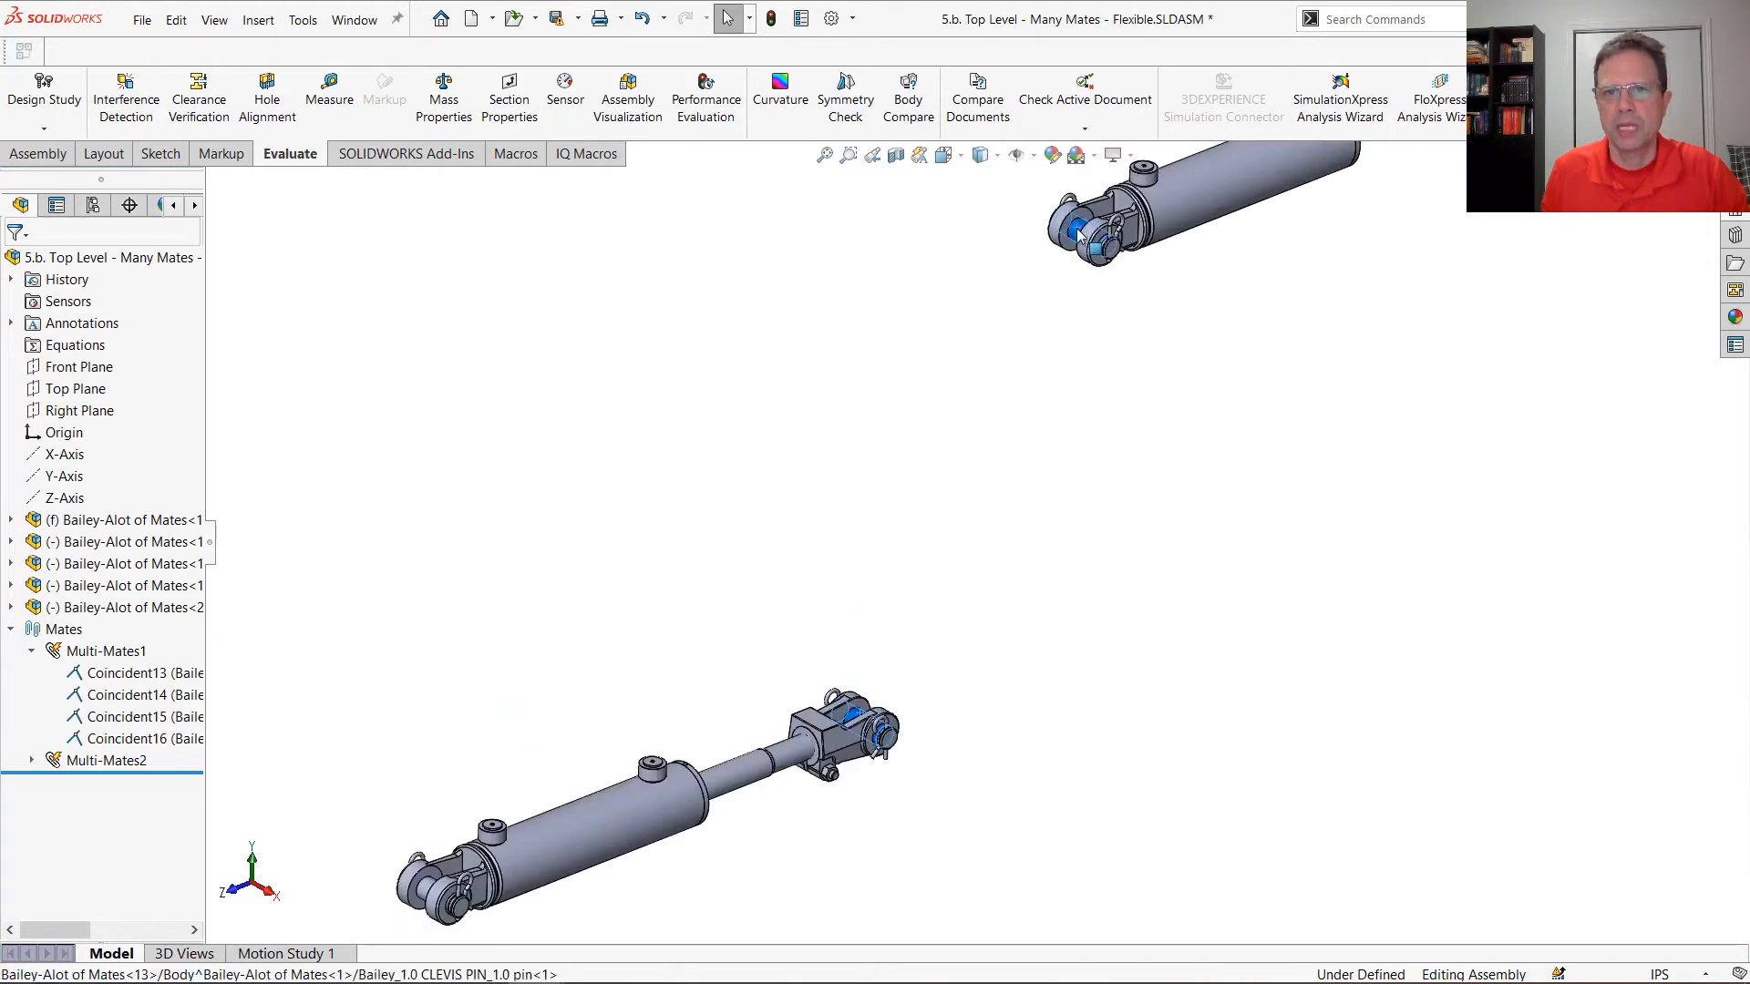
click(1213, 216)
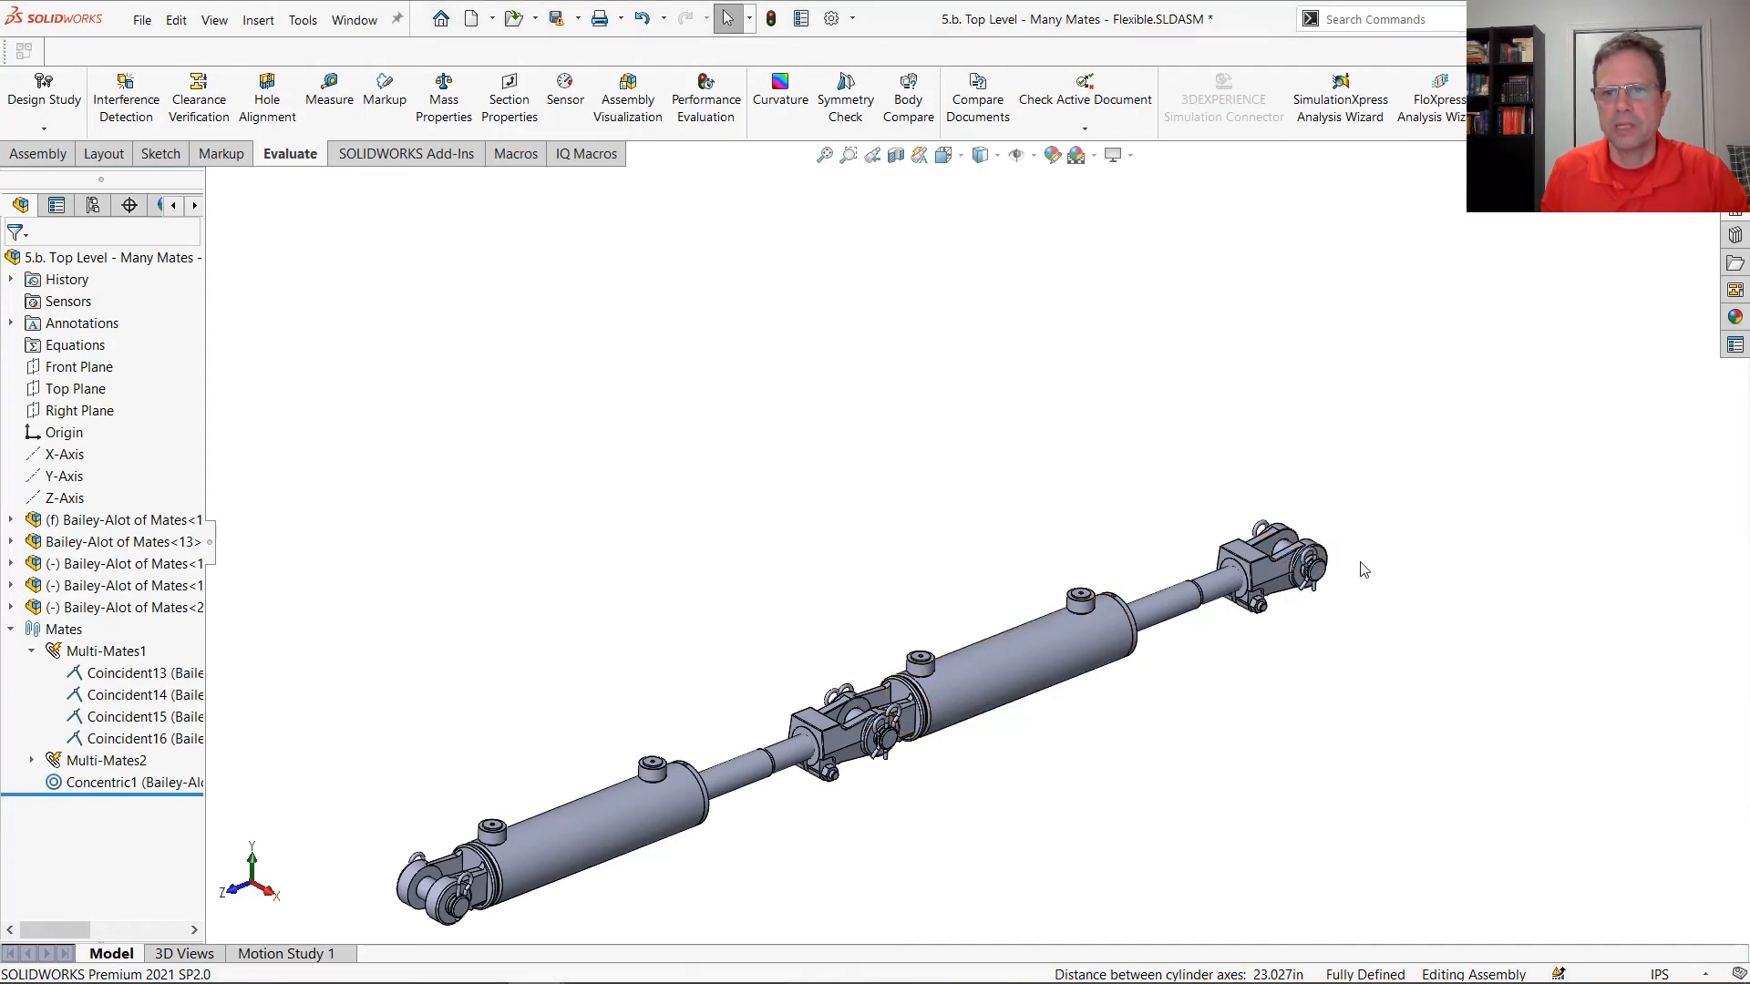
Add a Concentric mate between the second cylinder's rod-end clevis pin and the third cylinder's base-end clevis pin
scroll(1362, 570, up, 3)
click(1417, 519)
scroll(1549, 788, down, 5)
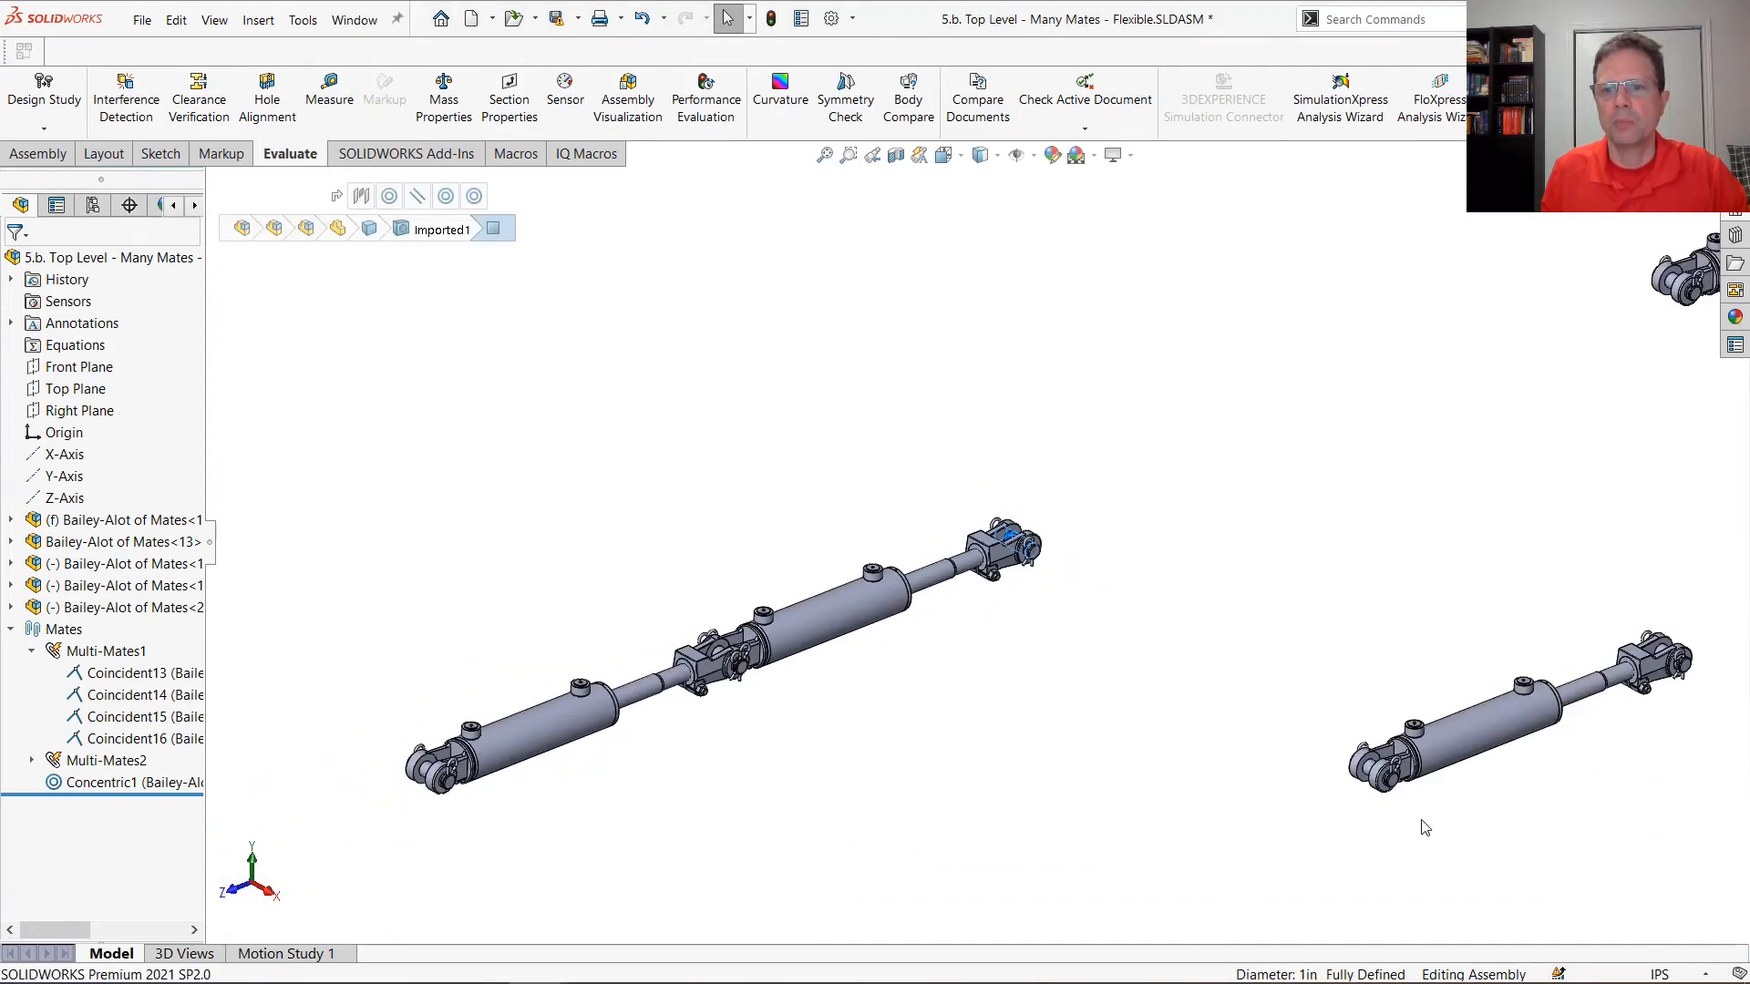
scroll(1424, 827, up, 3)
ctrl+click(1219, 658)
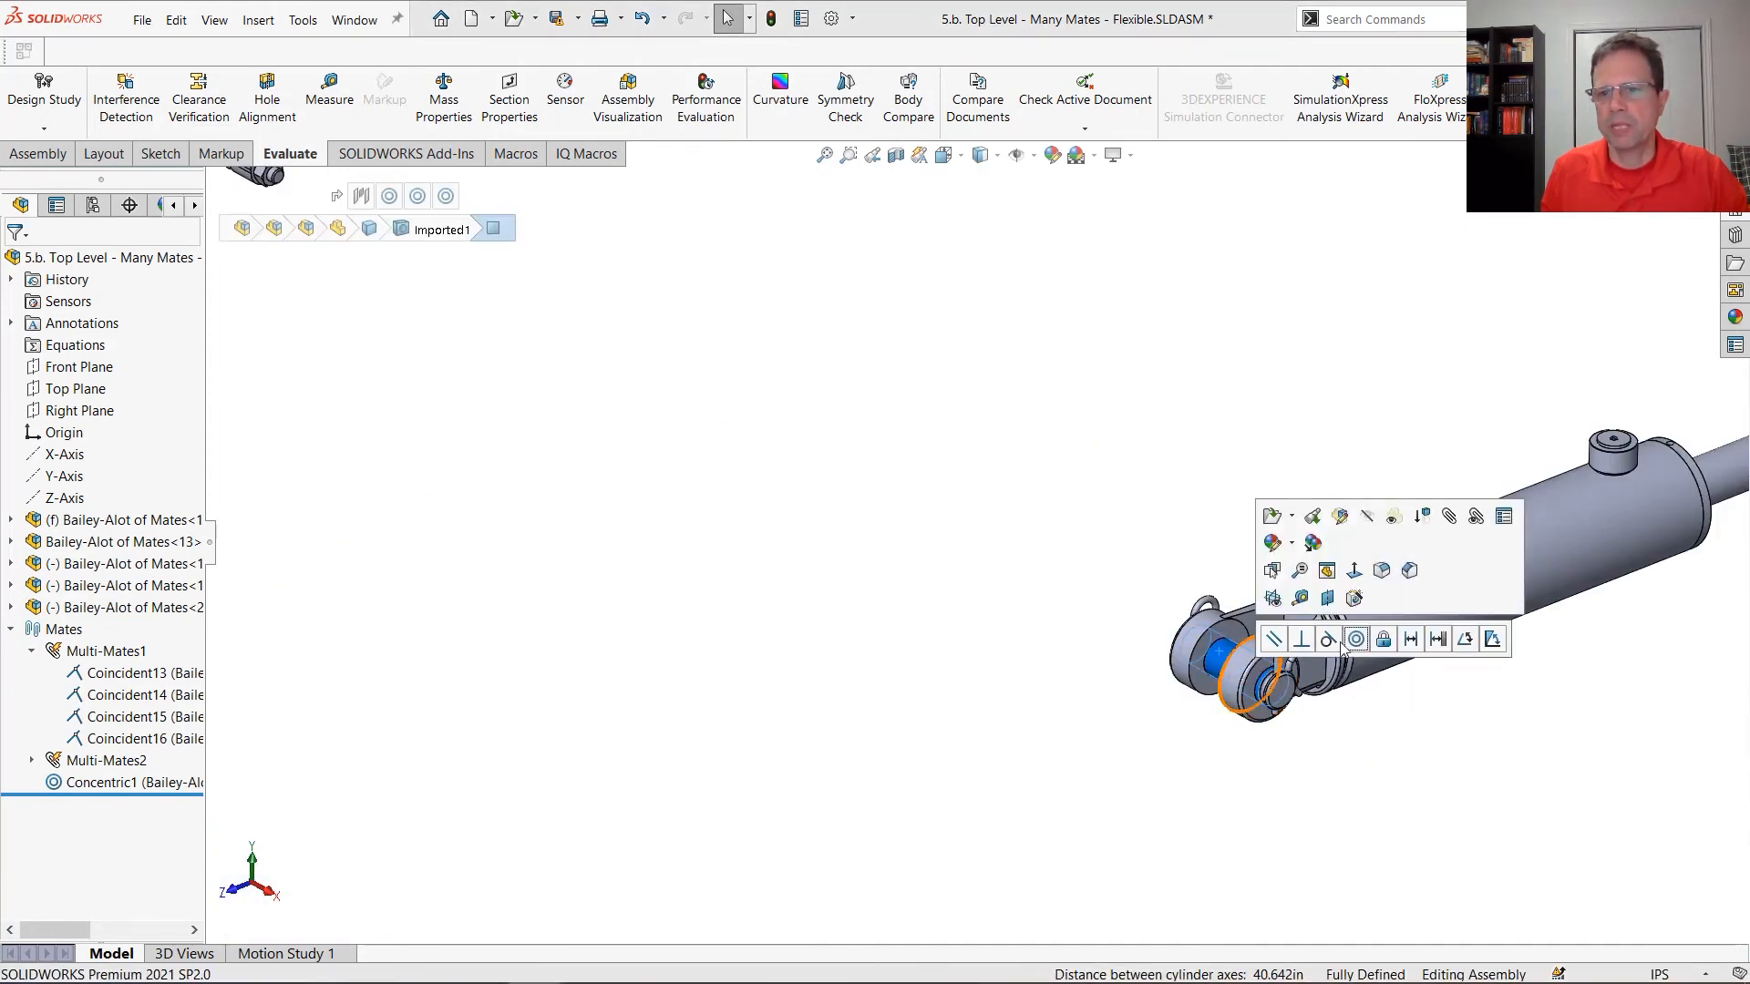
click(1367, 639)
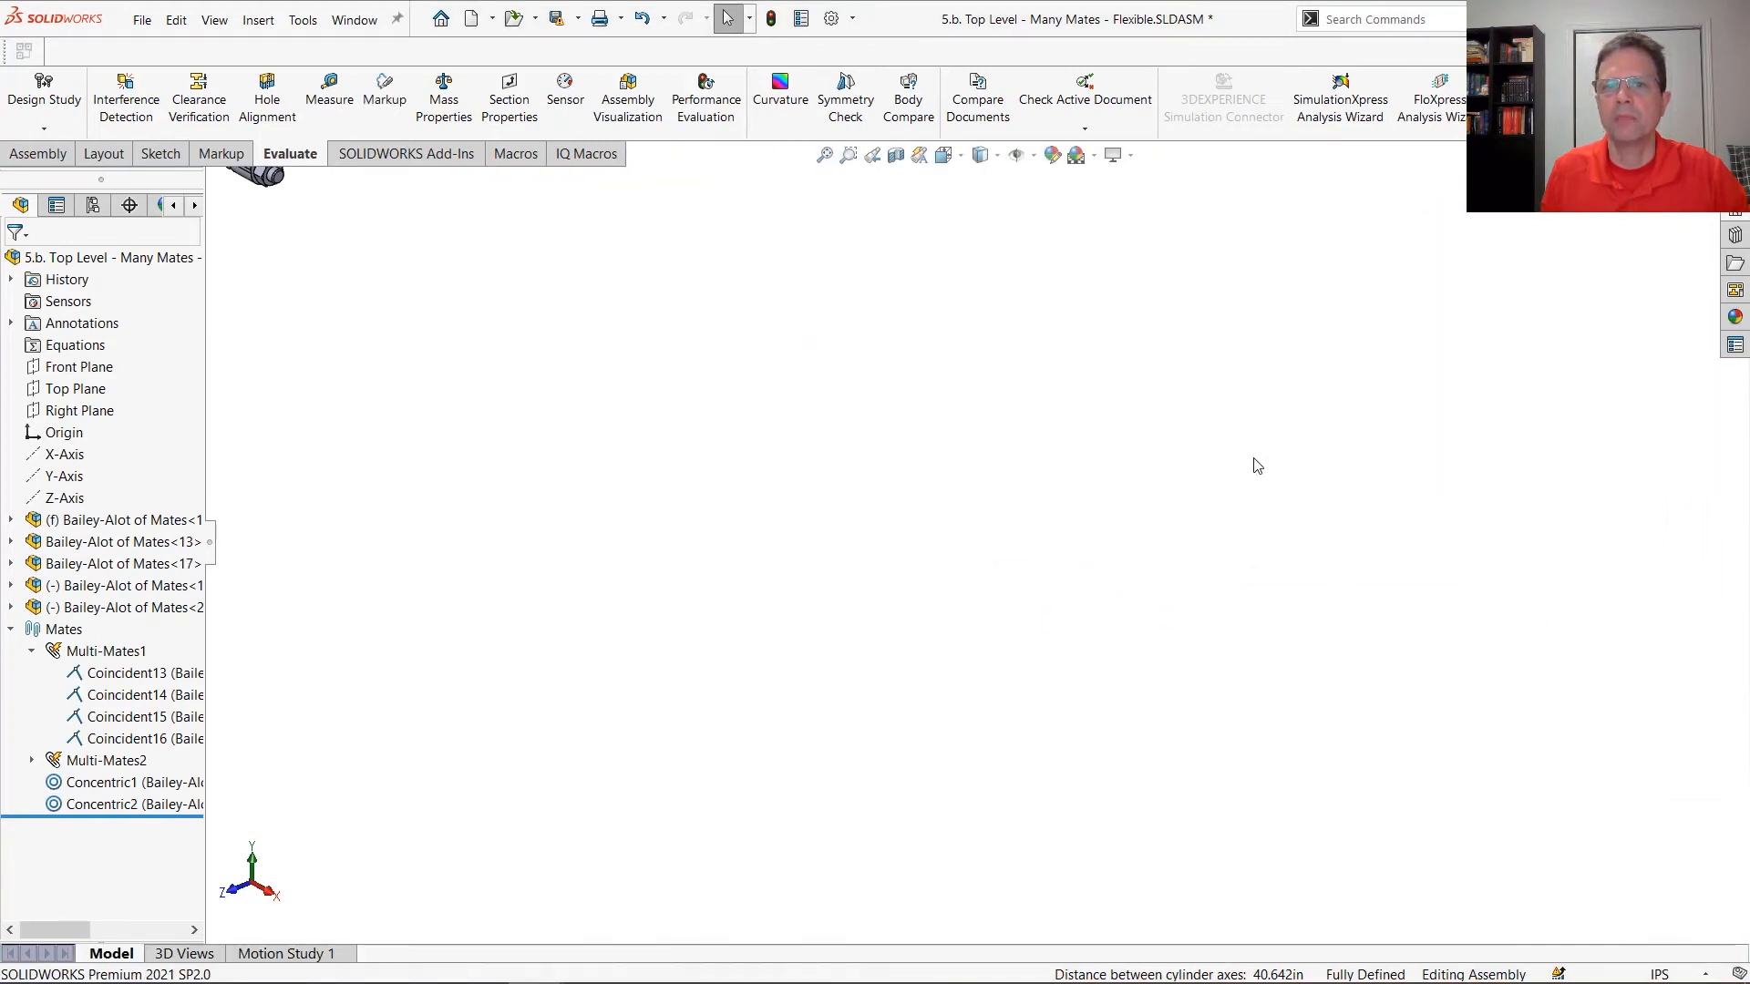
Add a Concentric mate joining the fourth cylinder's base-end clevis pin to the third cylinder's rod-end clevis pin
scroll(1214, 360, down, 5)
scroll(1214, 361, down, 2)
scroll(1126, 367, up, 5)
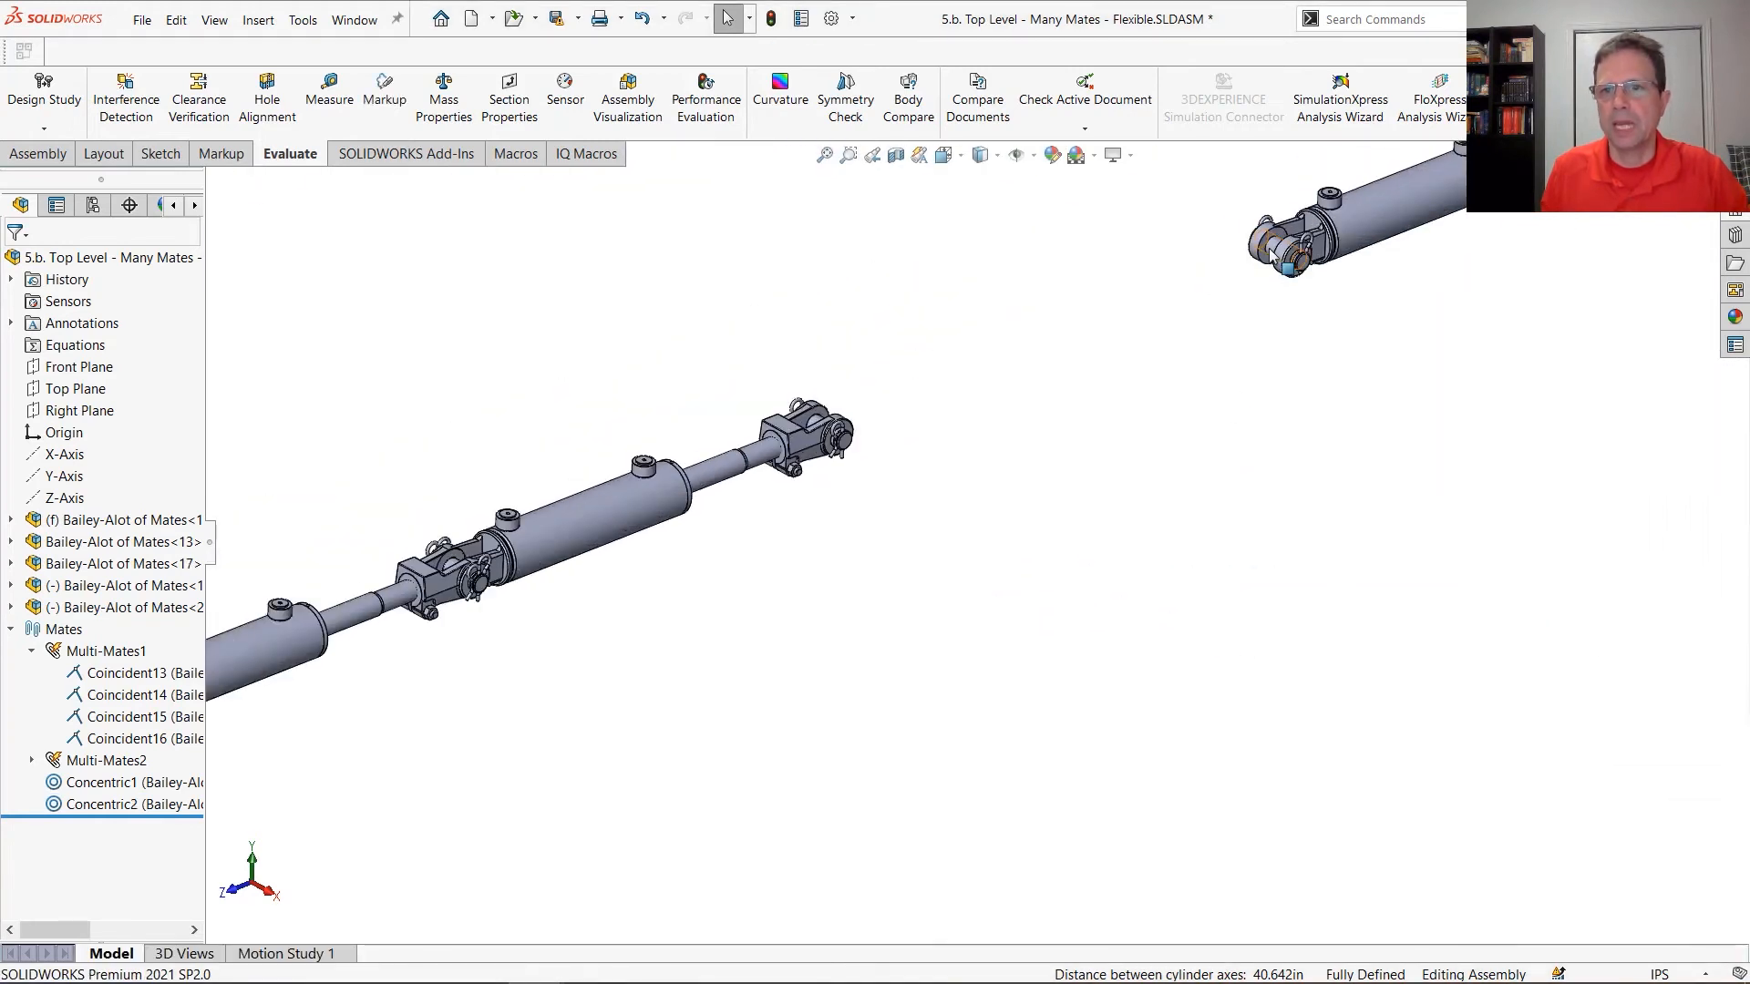
click(1273, 256)
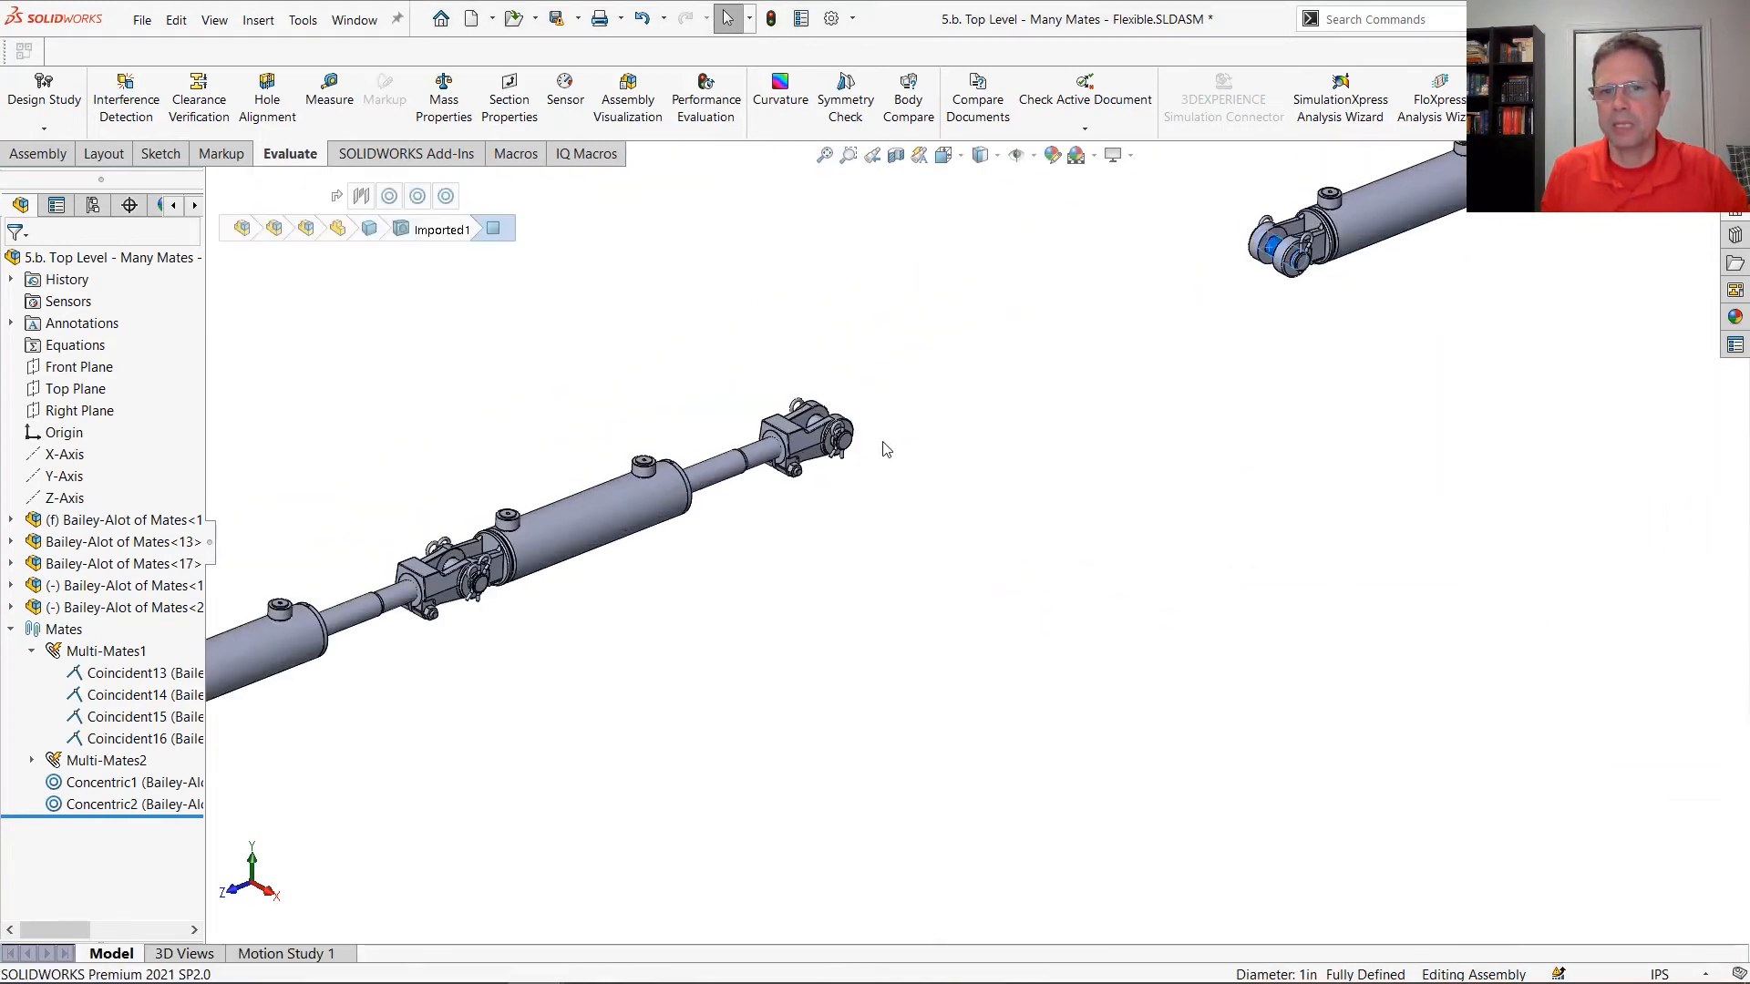
ctrl+click(817, 423)
click(950, 405)
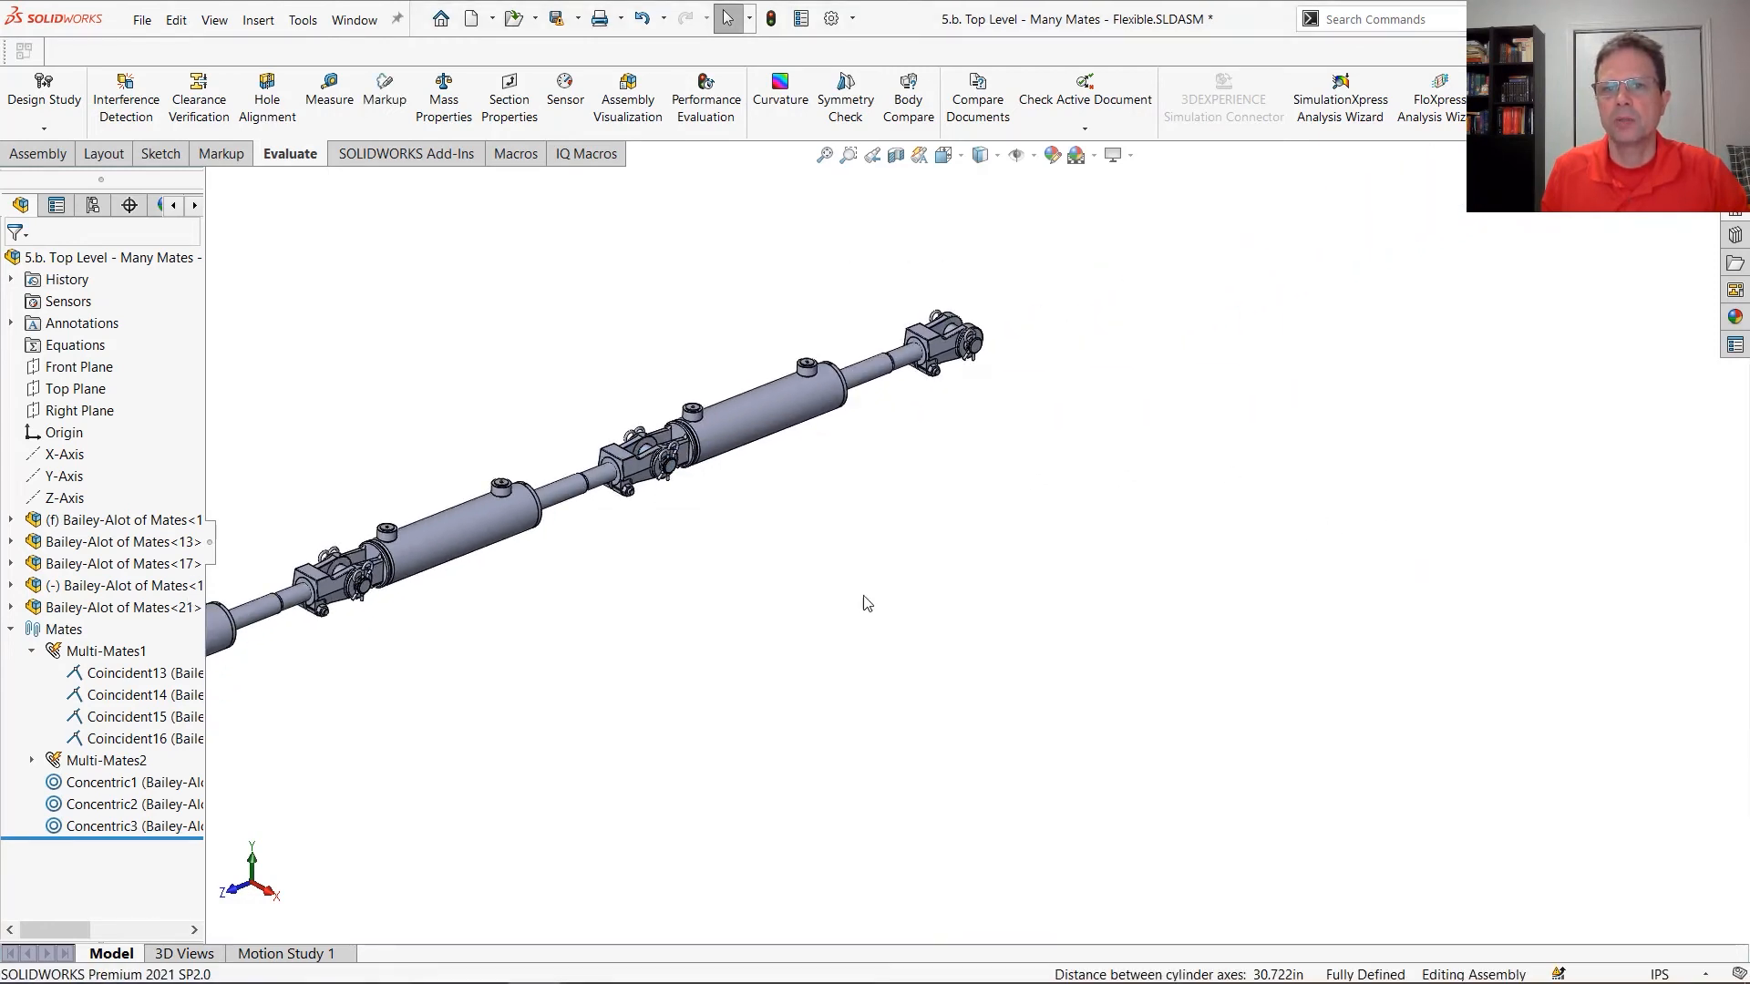
Add a Concentric mate joining the last floating cylinder's base-end clevis pin to the fourth cylinder's rod-end clevis pin
scroll(1046, 488, up, 3)
scroll(1117, 433, down, 8)
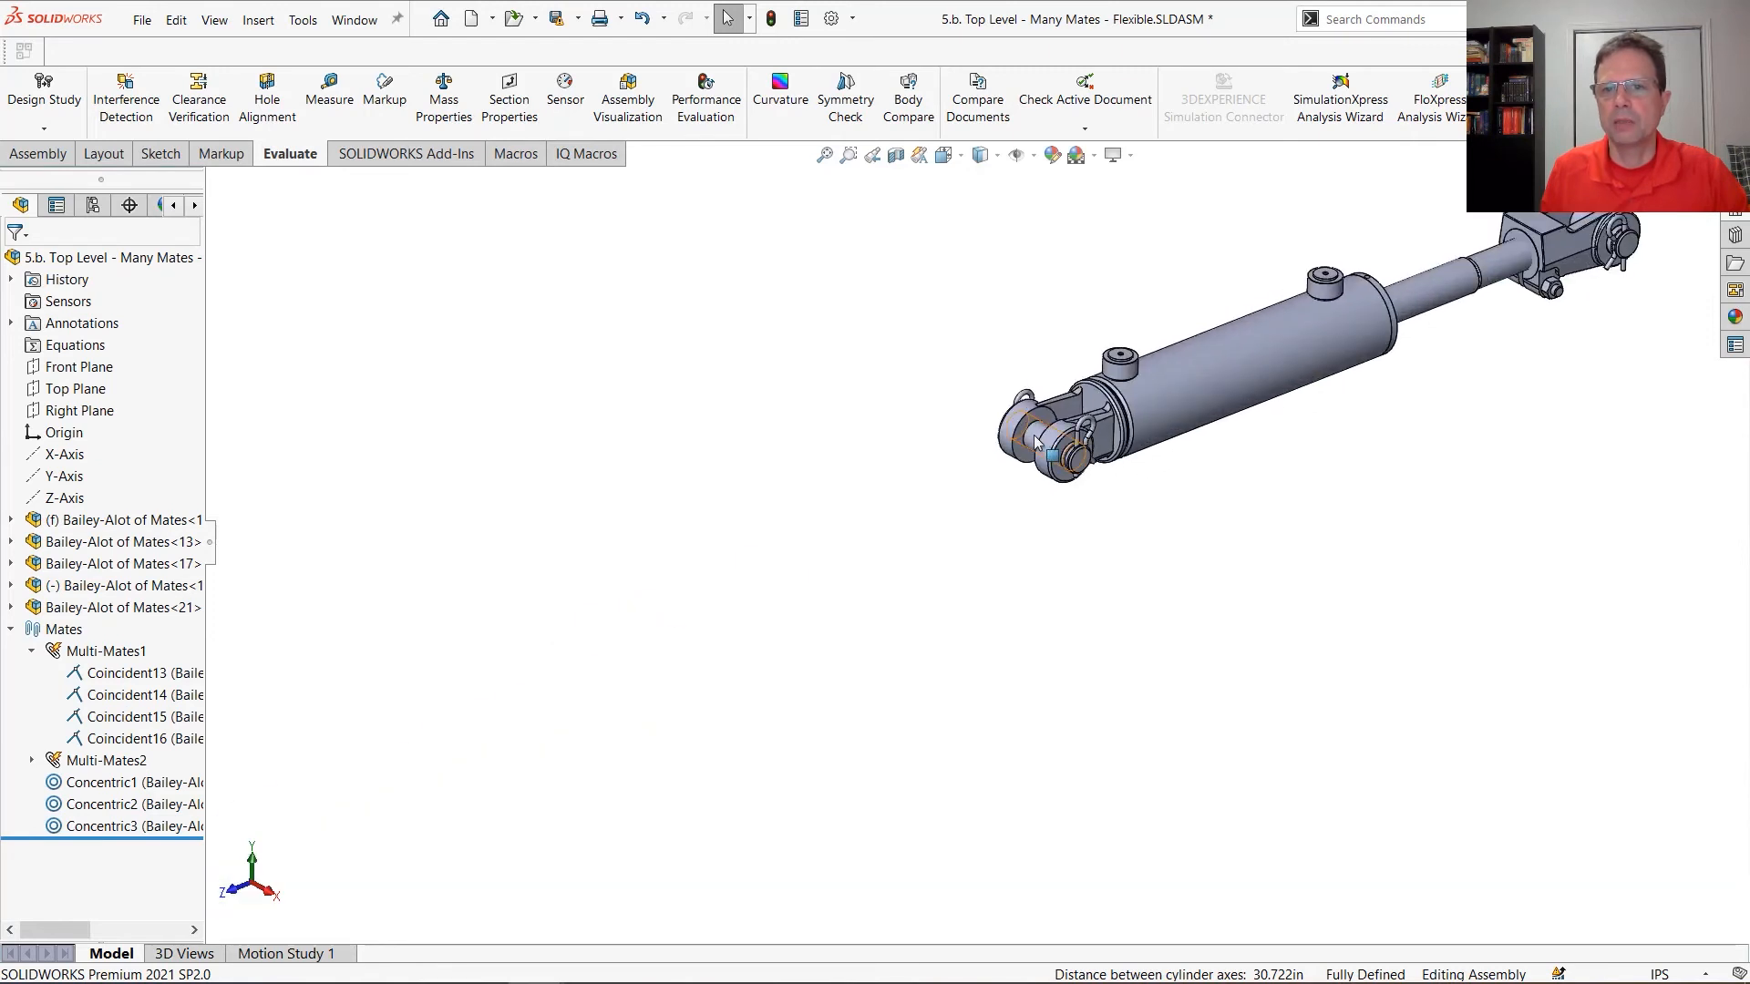
click(1035, 441)
scroll(560, 736, up, 2)
scroll(506, 800, down, 4)
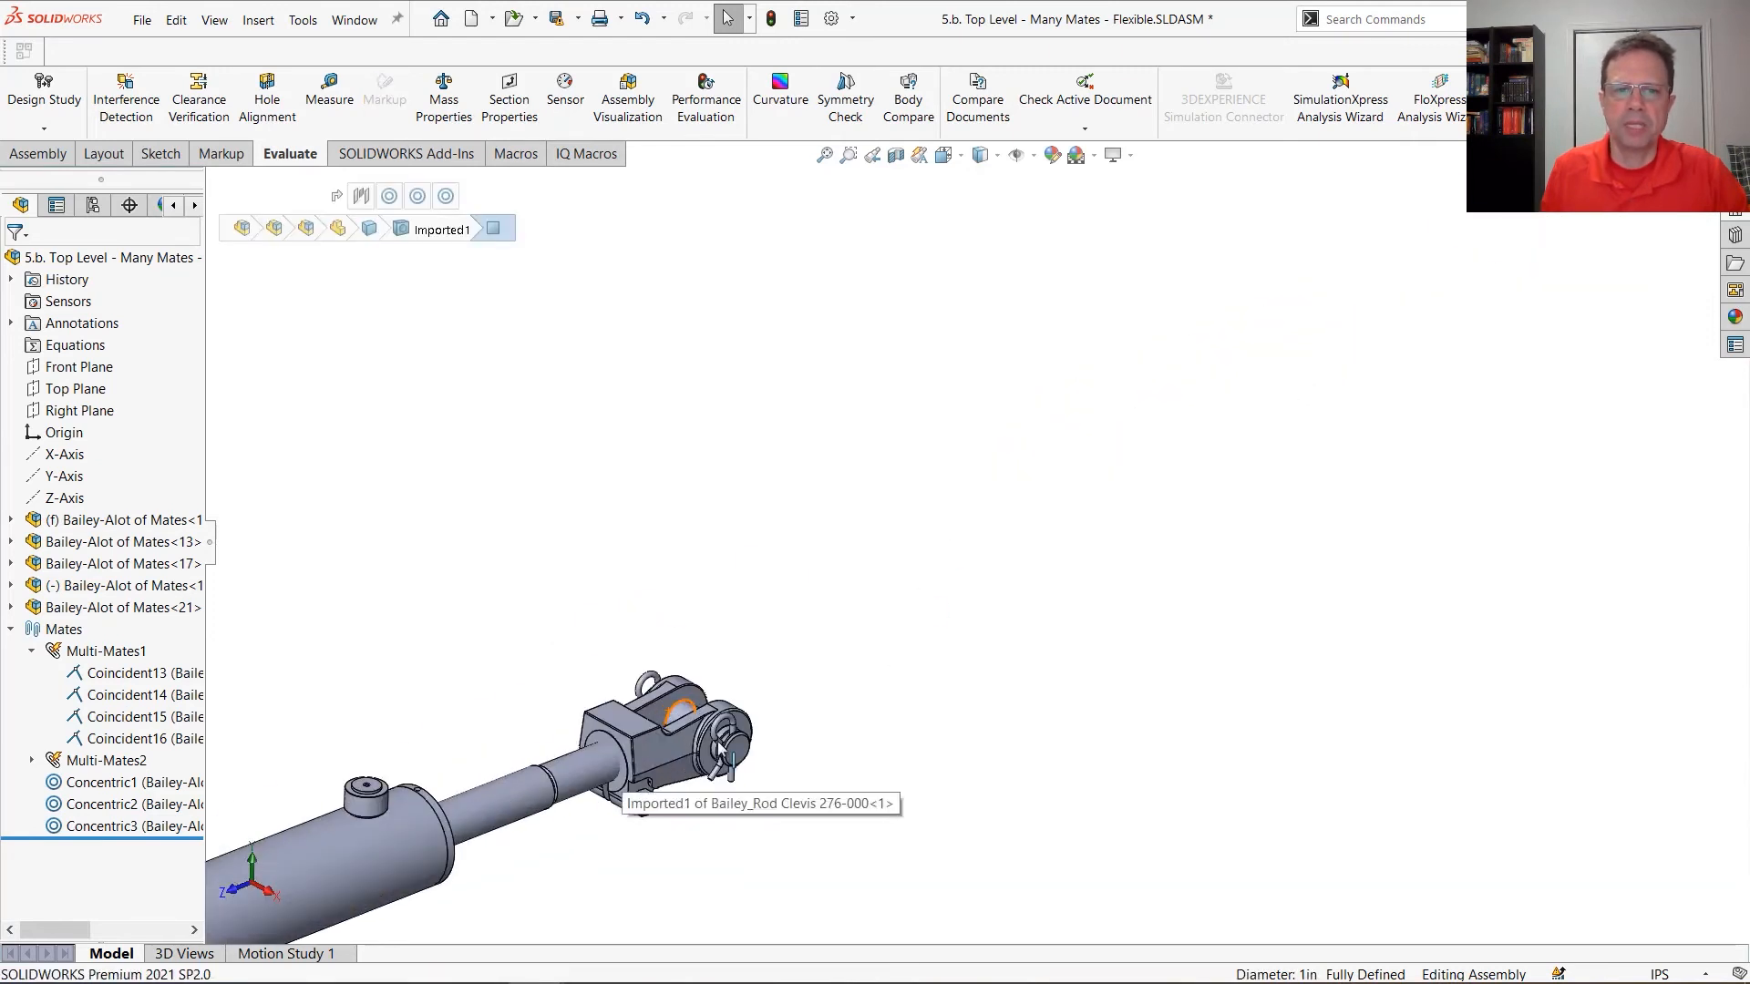
ctrl+click(690, 719)
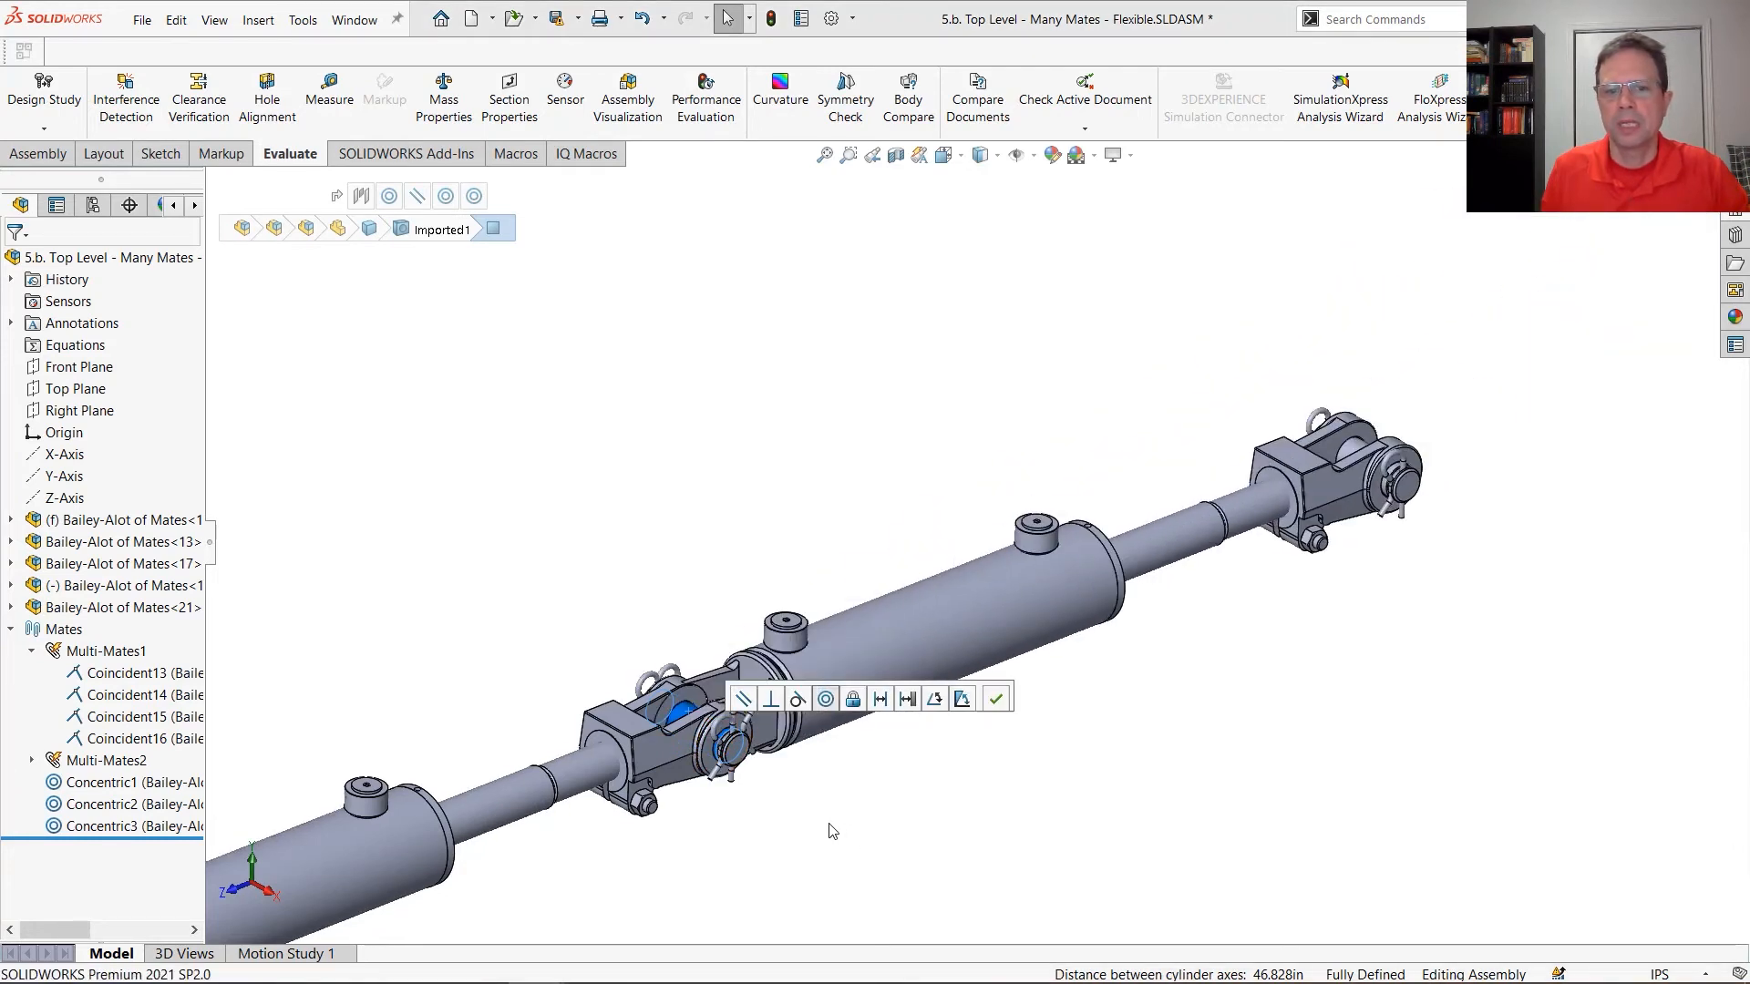
click(825, 699)
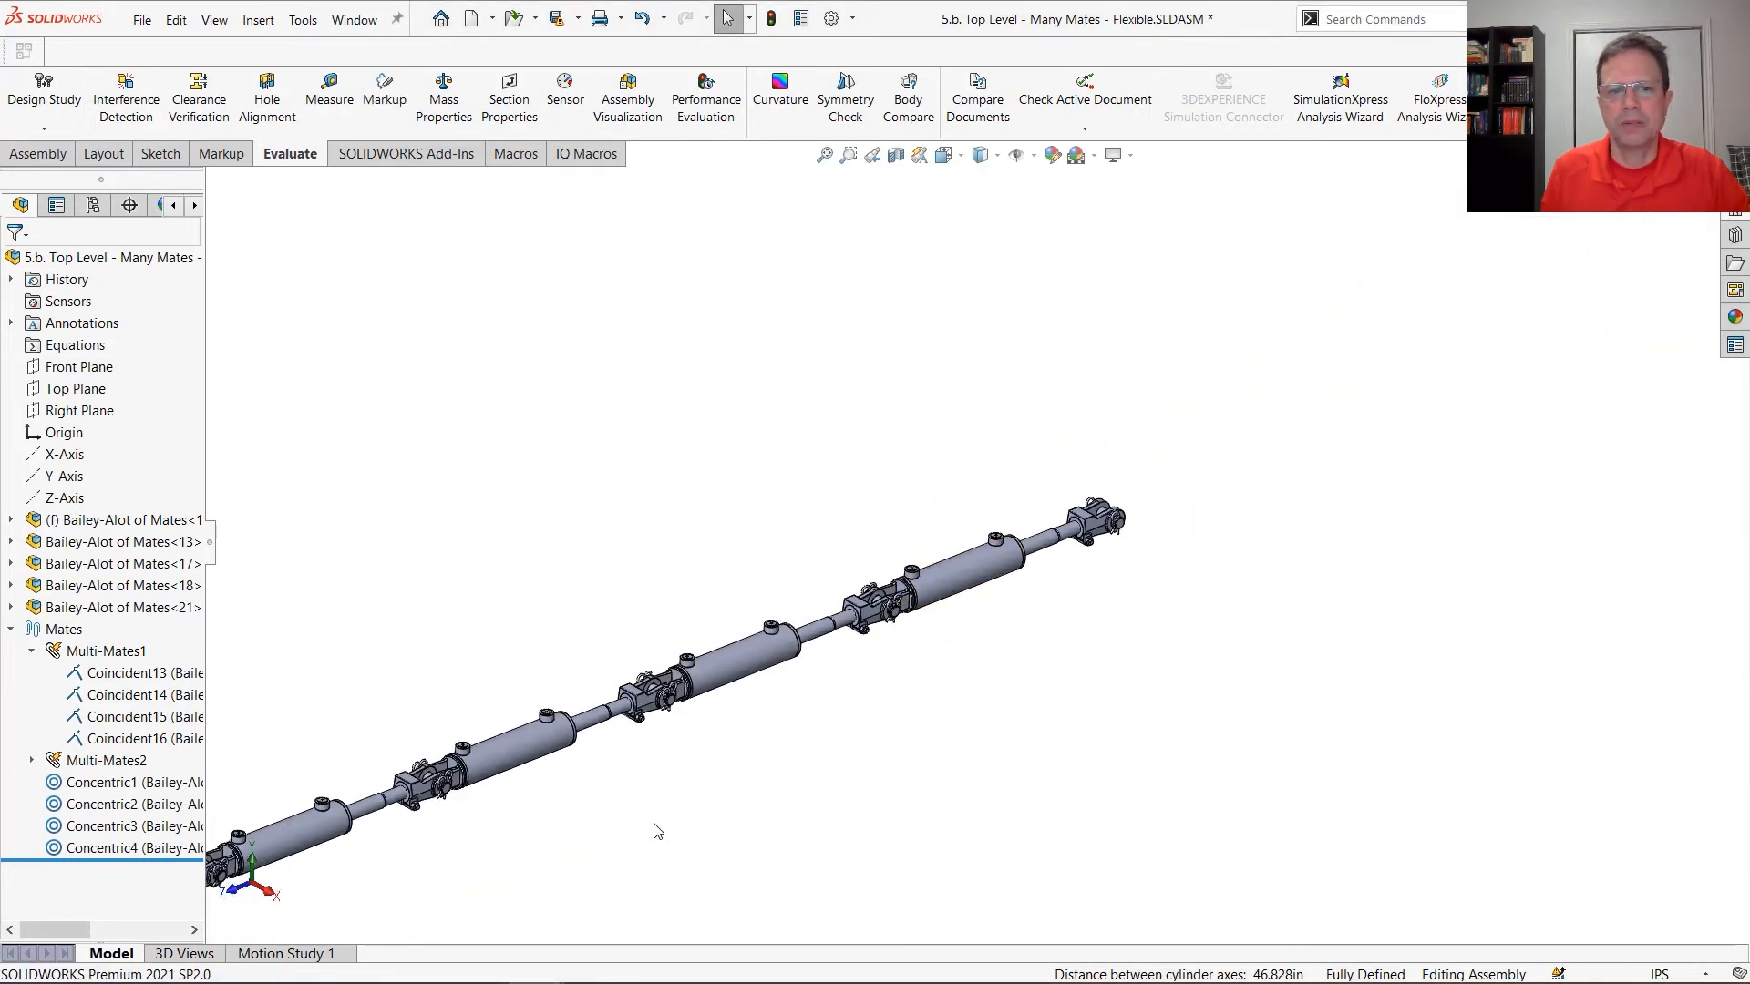
Make the five cylinder subassemblies flexible one by one, starting with the fixed cylinder
scroll(527, 782, up, 3)
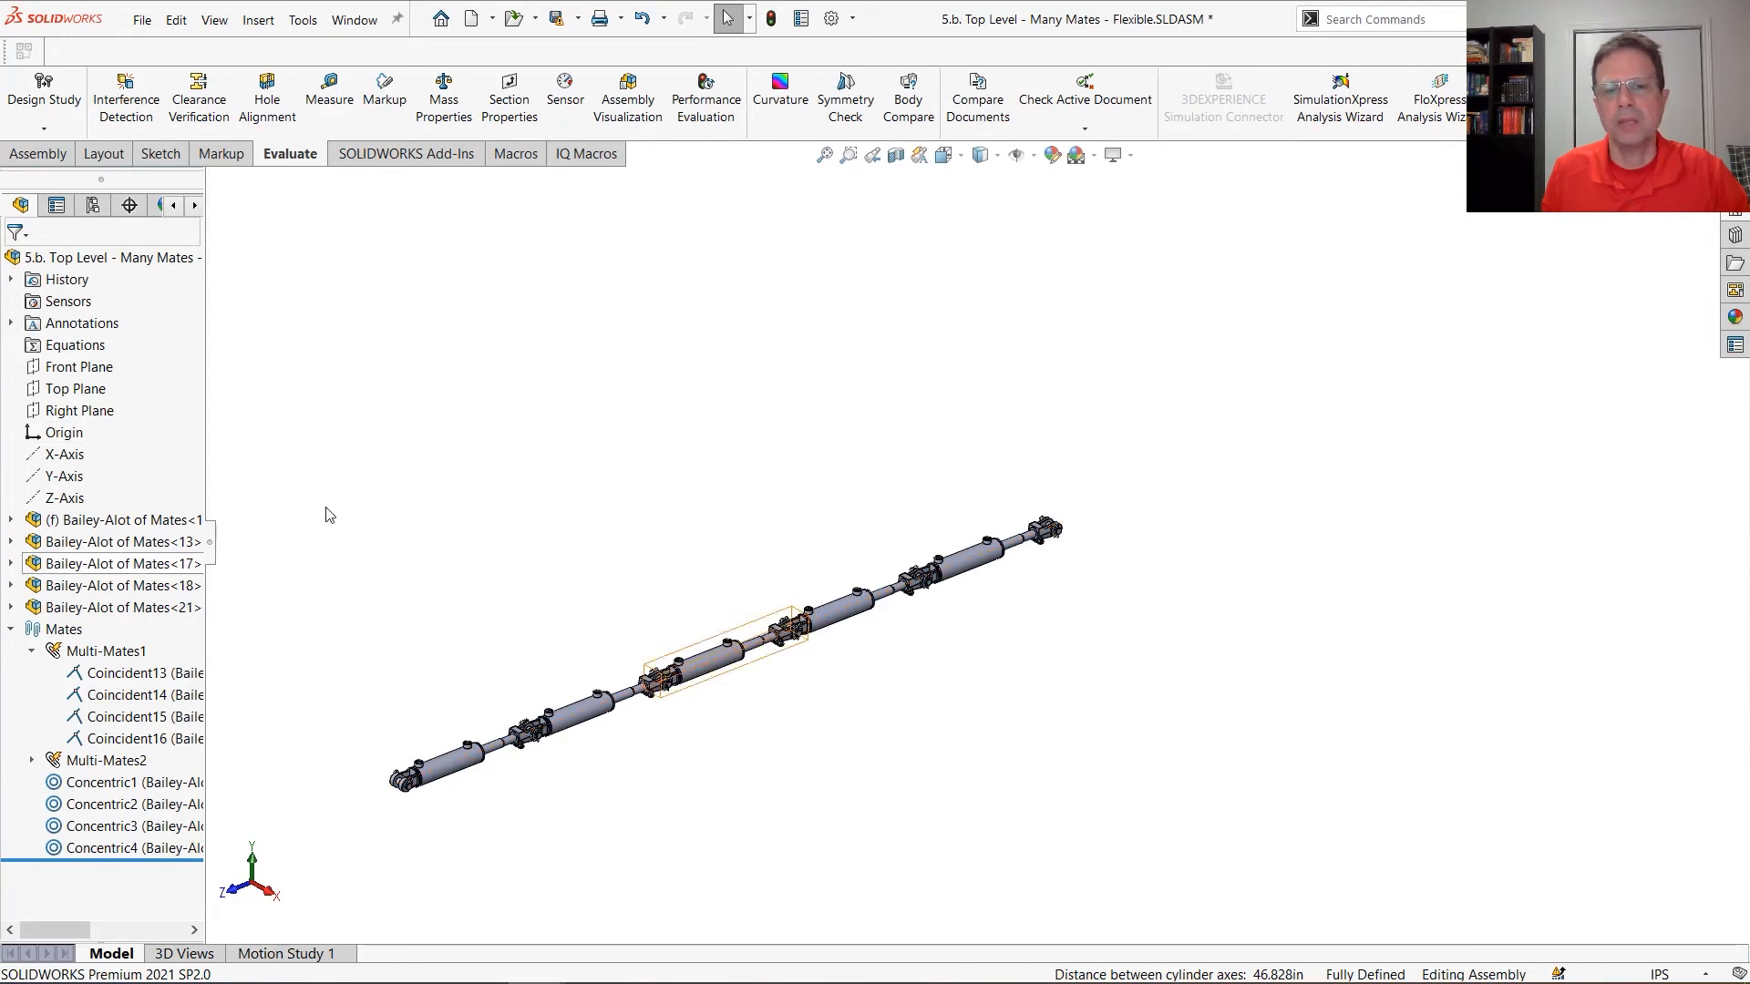
scroll(620, 694, down, 1)
scroll(620, 695, down, 1)
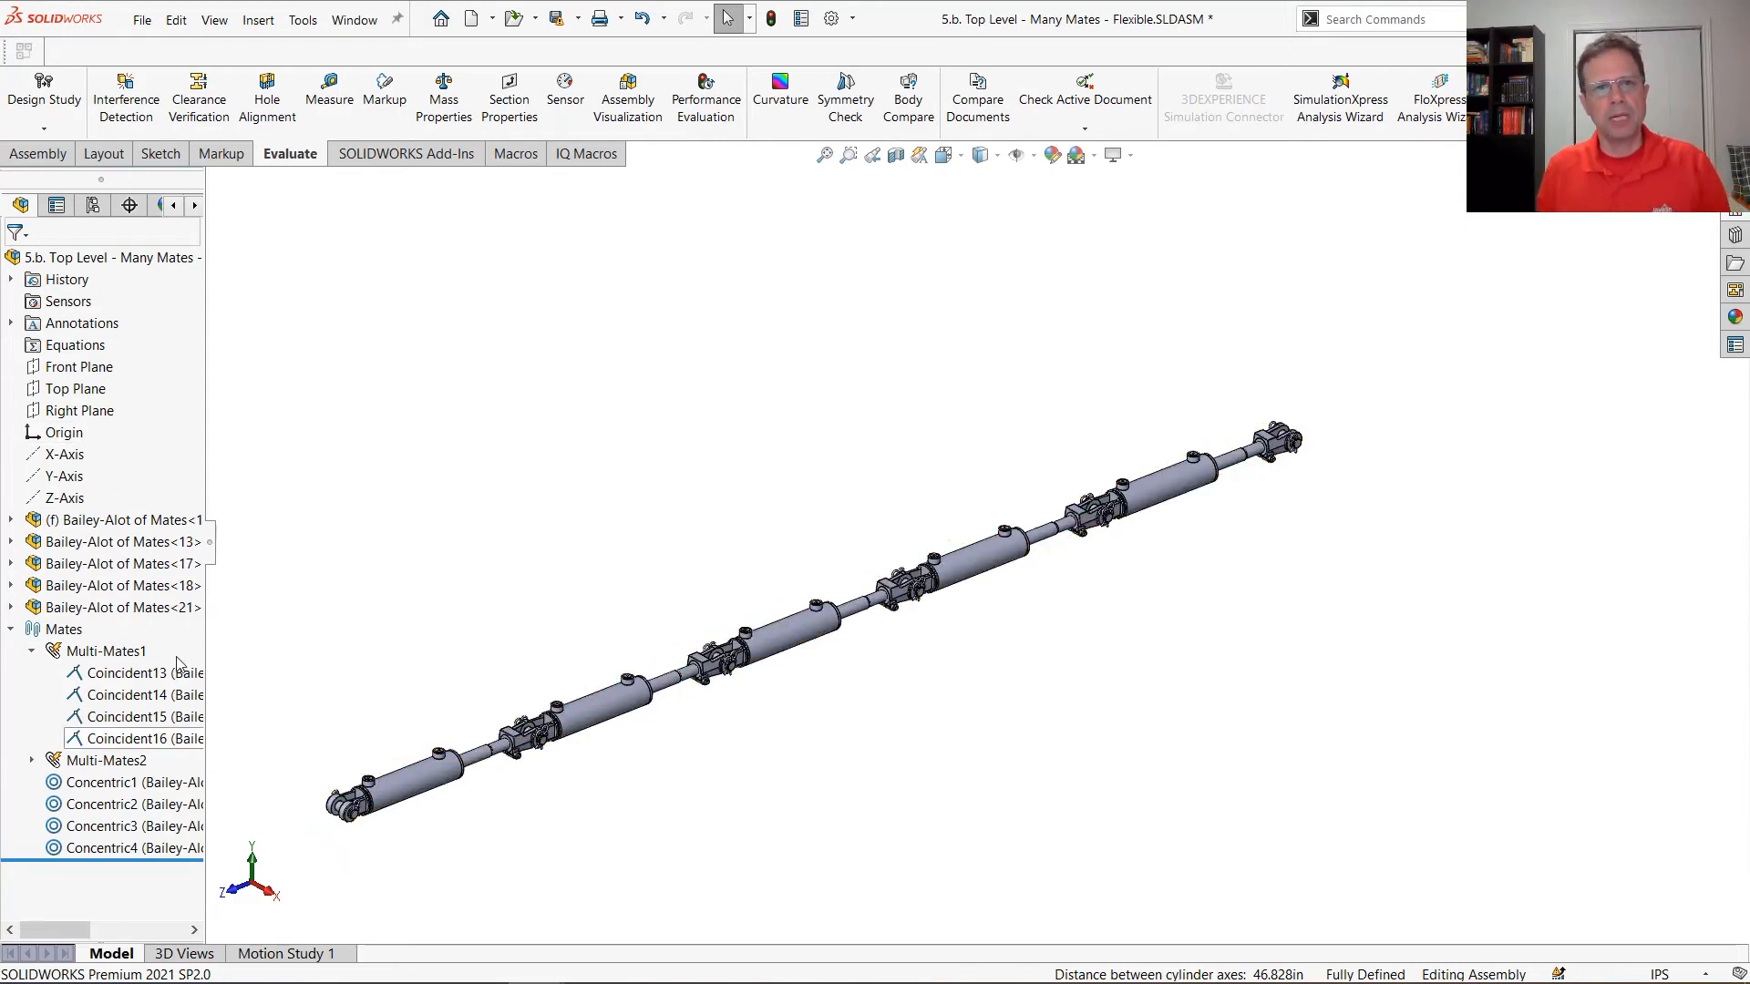
click(128, 519)
click(231, 493)
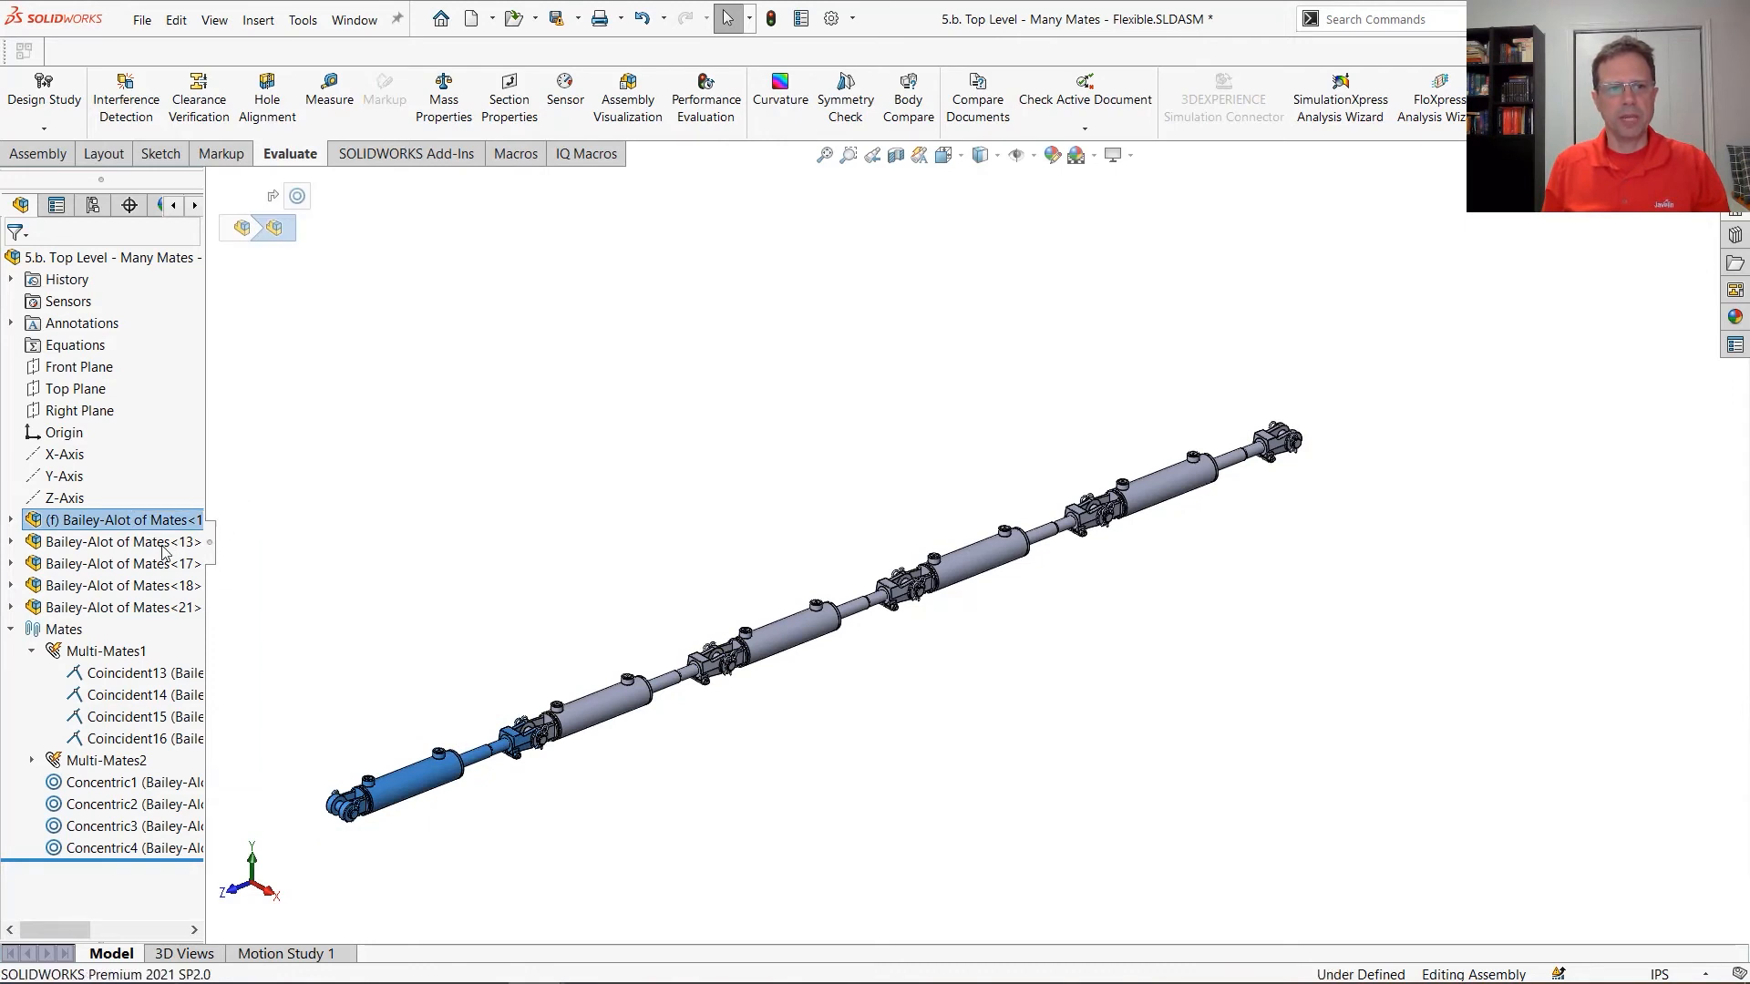
click(157, 542)
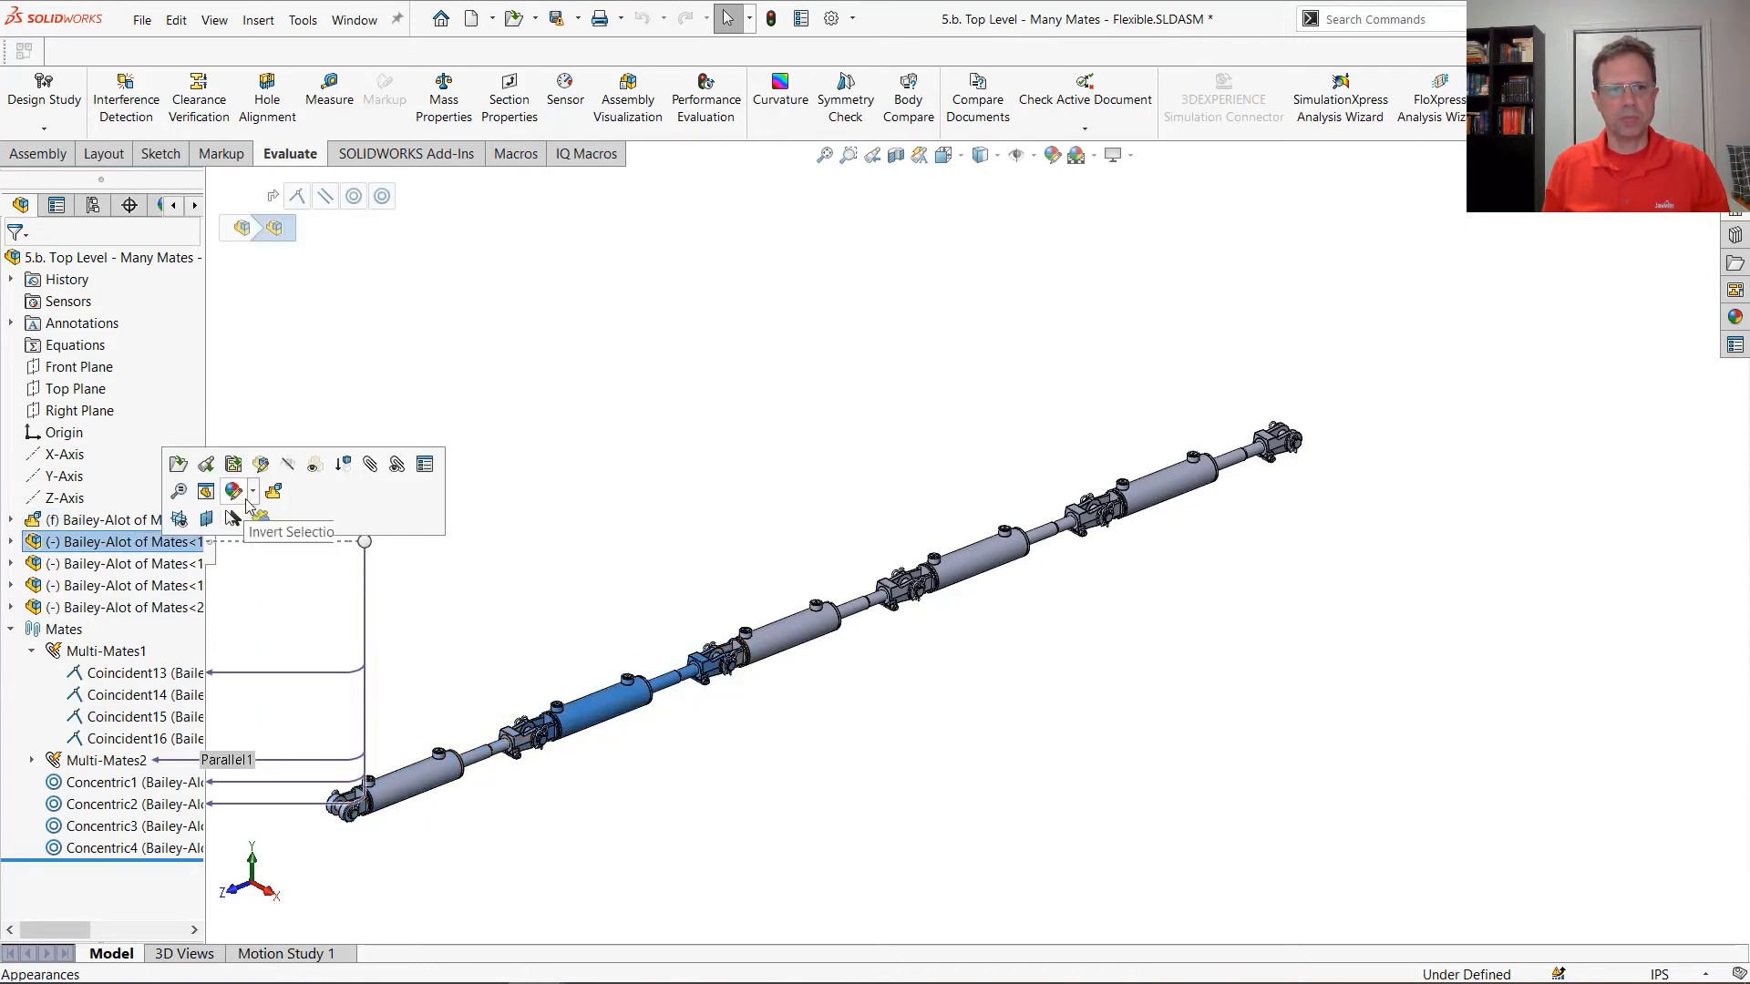
click(137, 564)
click(232, 538)
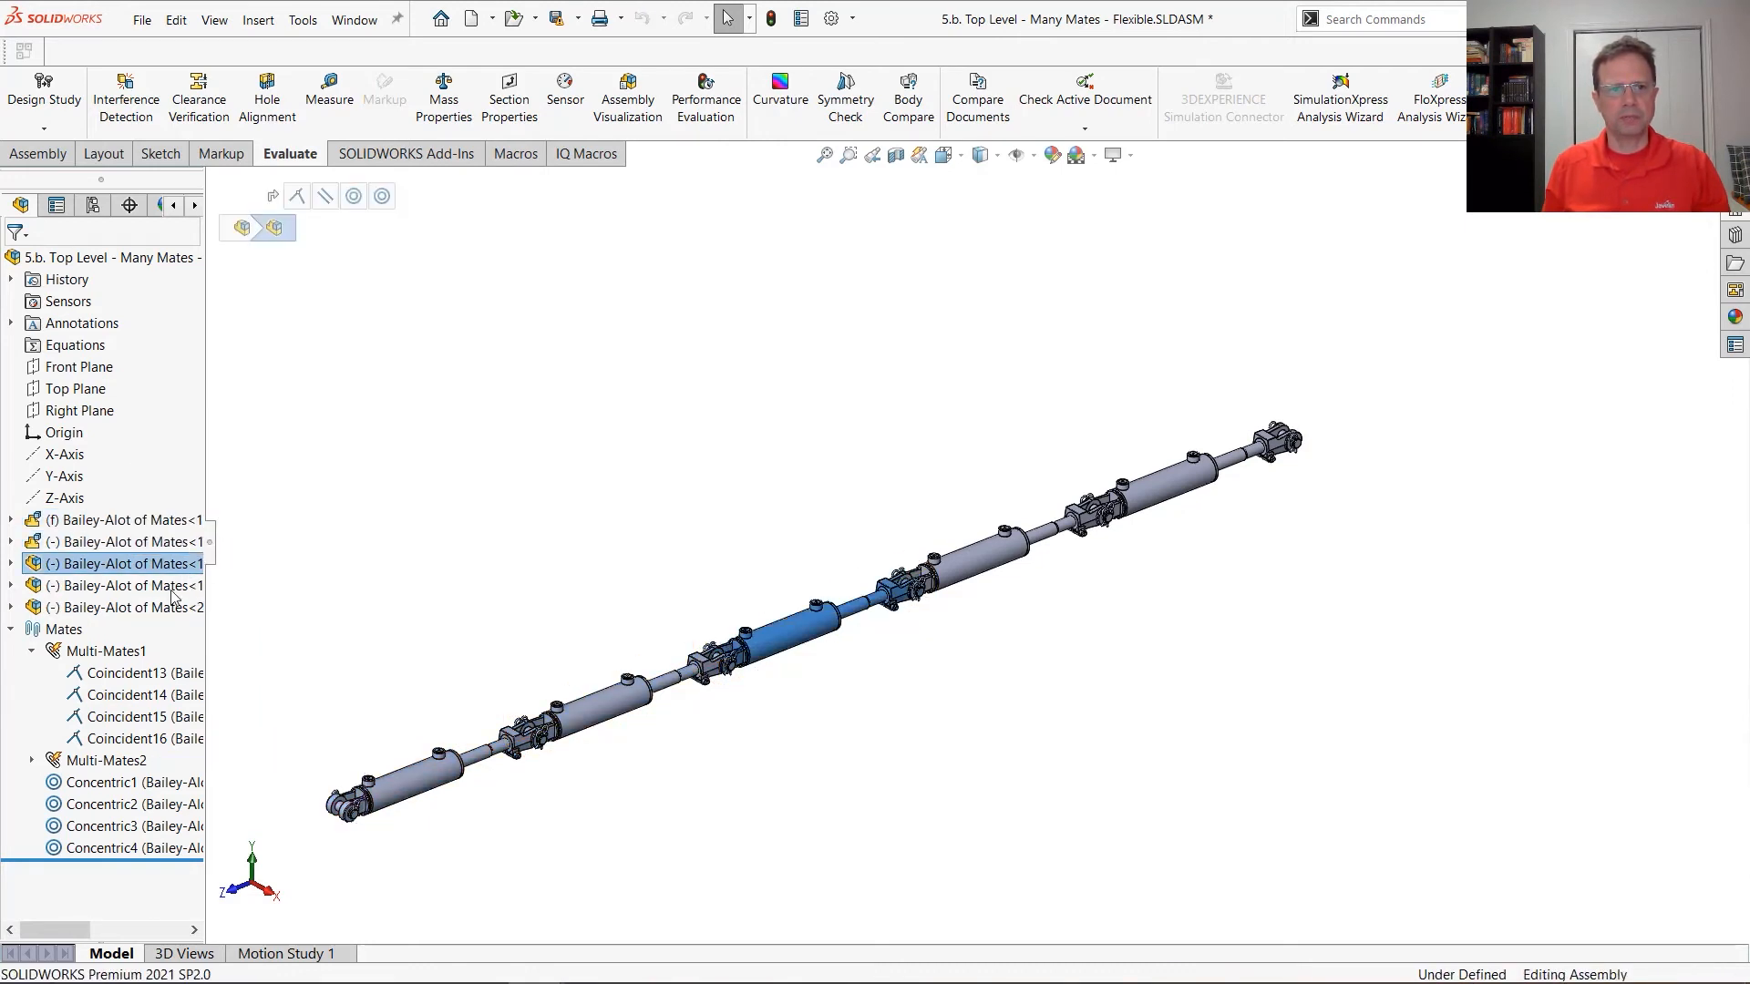
click(137, 586)
click(280, 538)
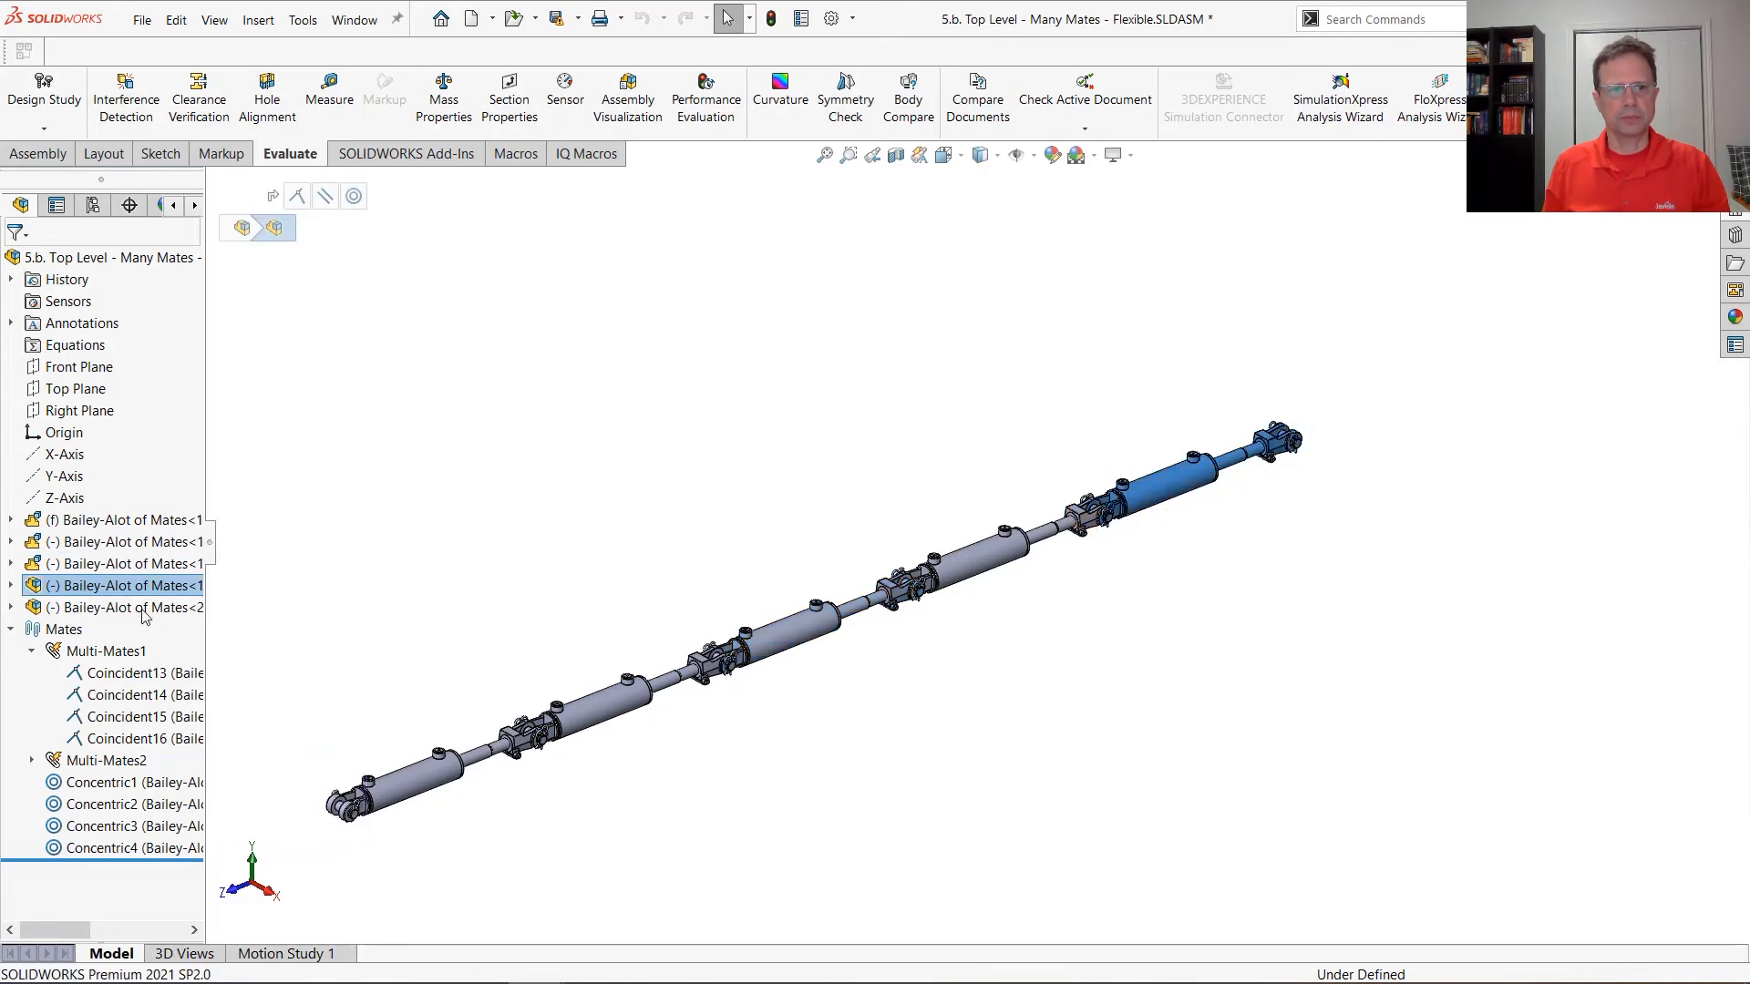
click(136, 608)
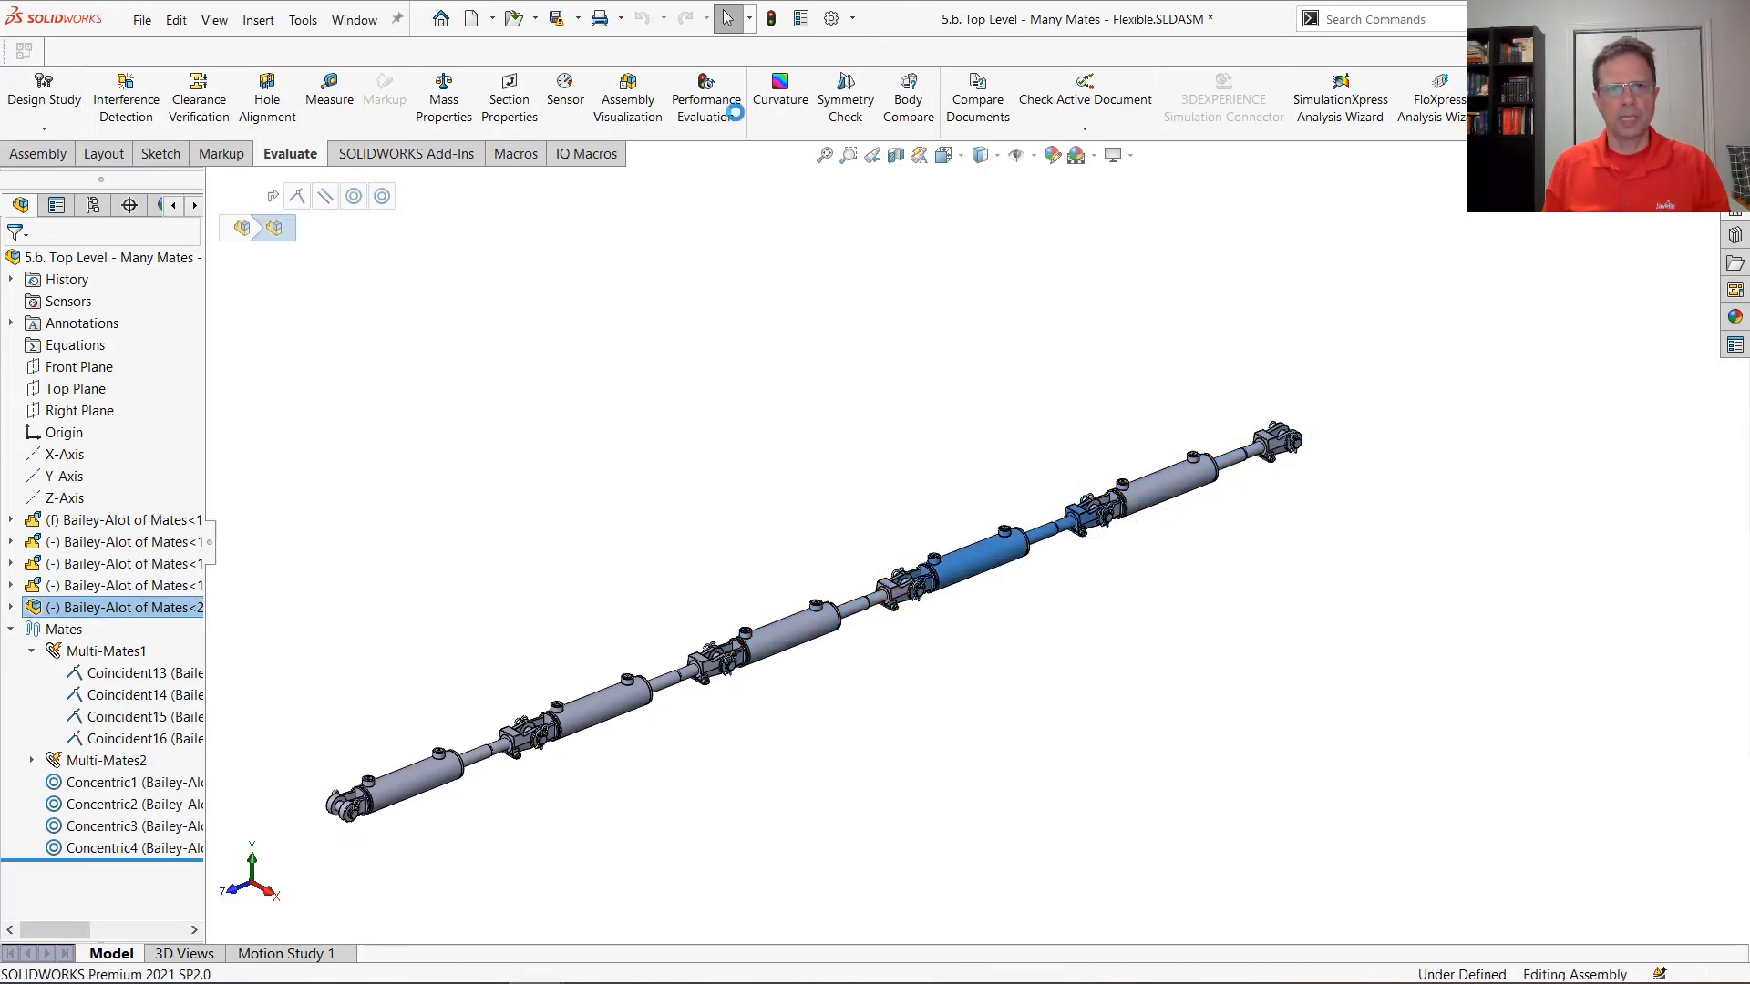
Review the component and mate statistics in the top-level assembly's Performance Evaluation
click(706, 102)
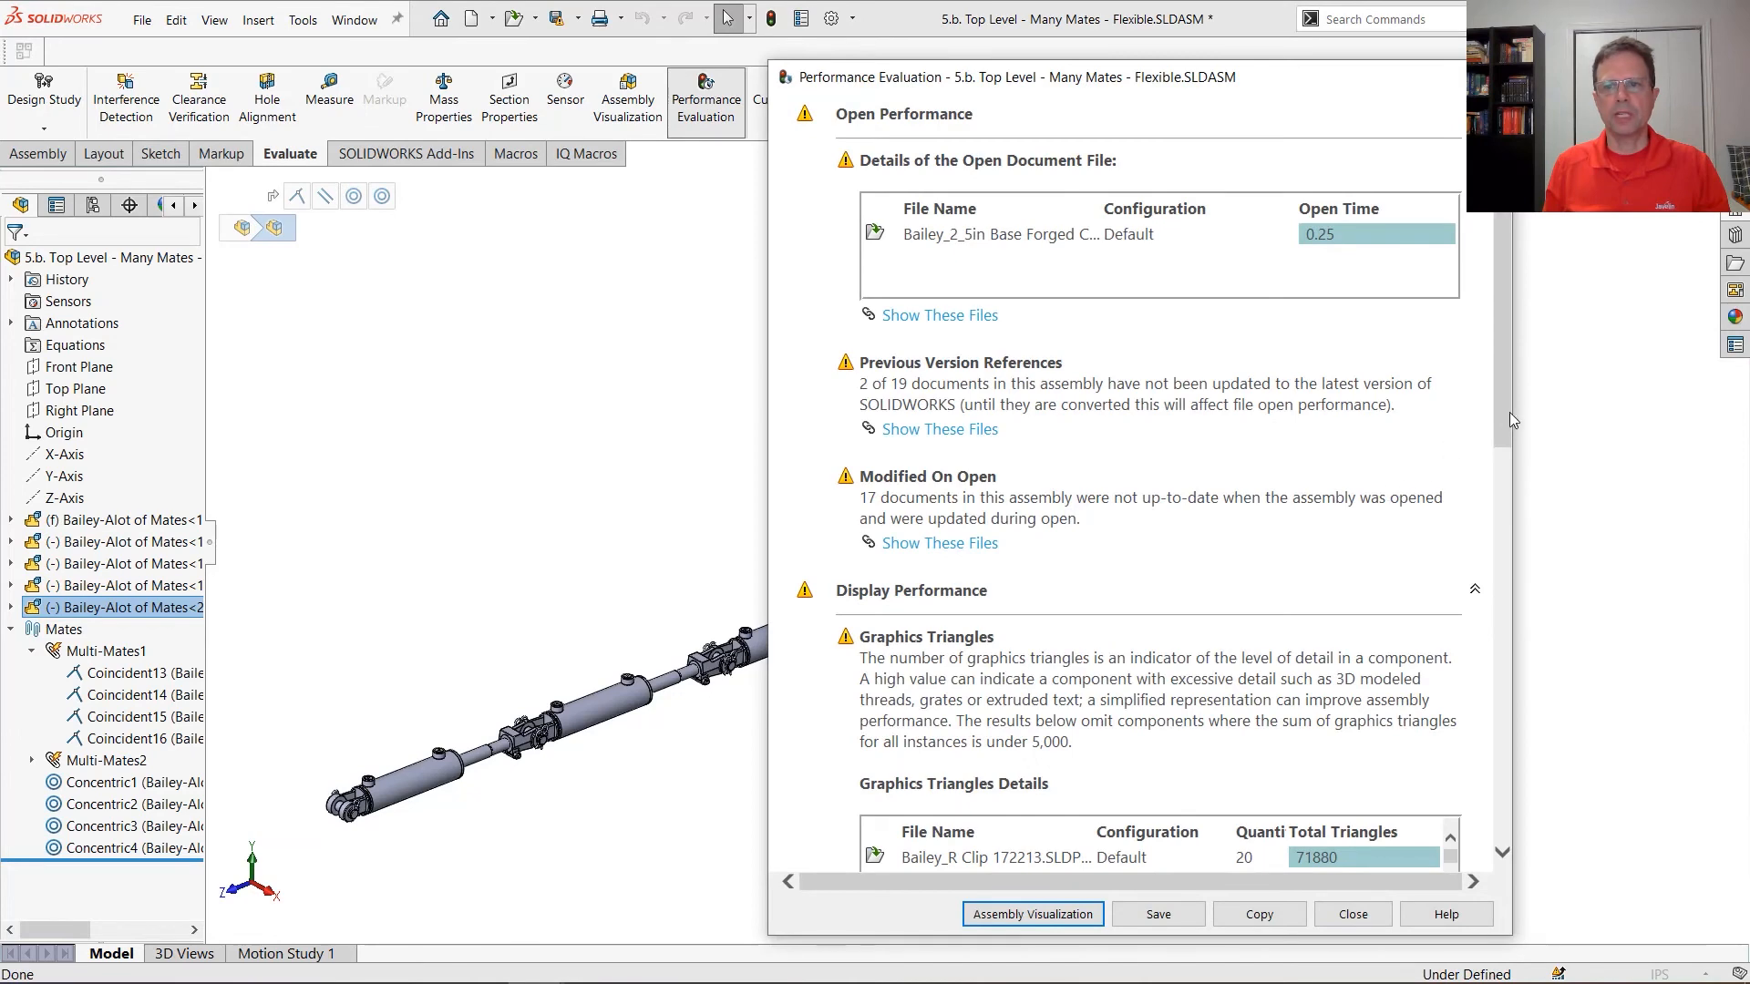
drag(1509, 419, 1509, 729)
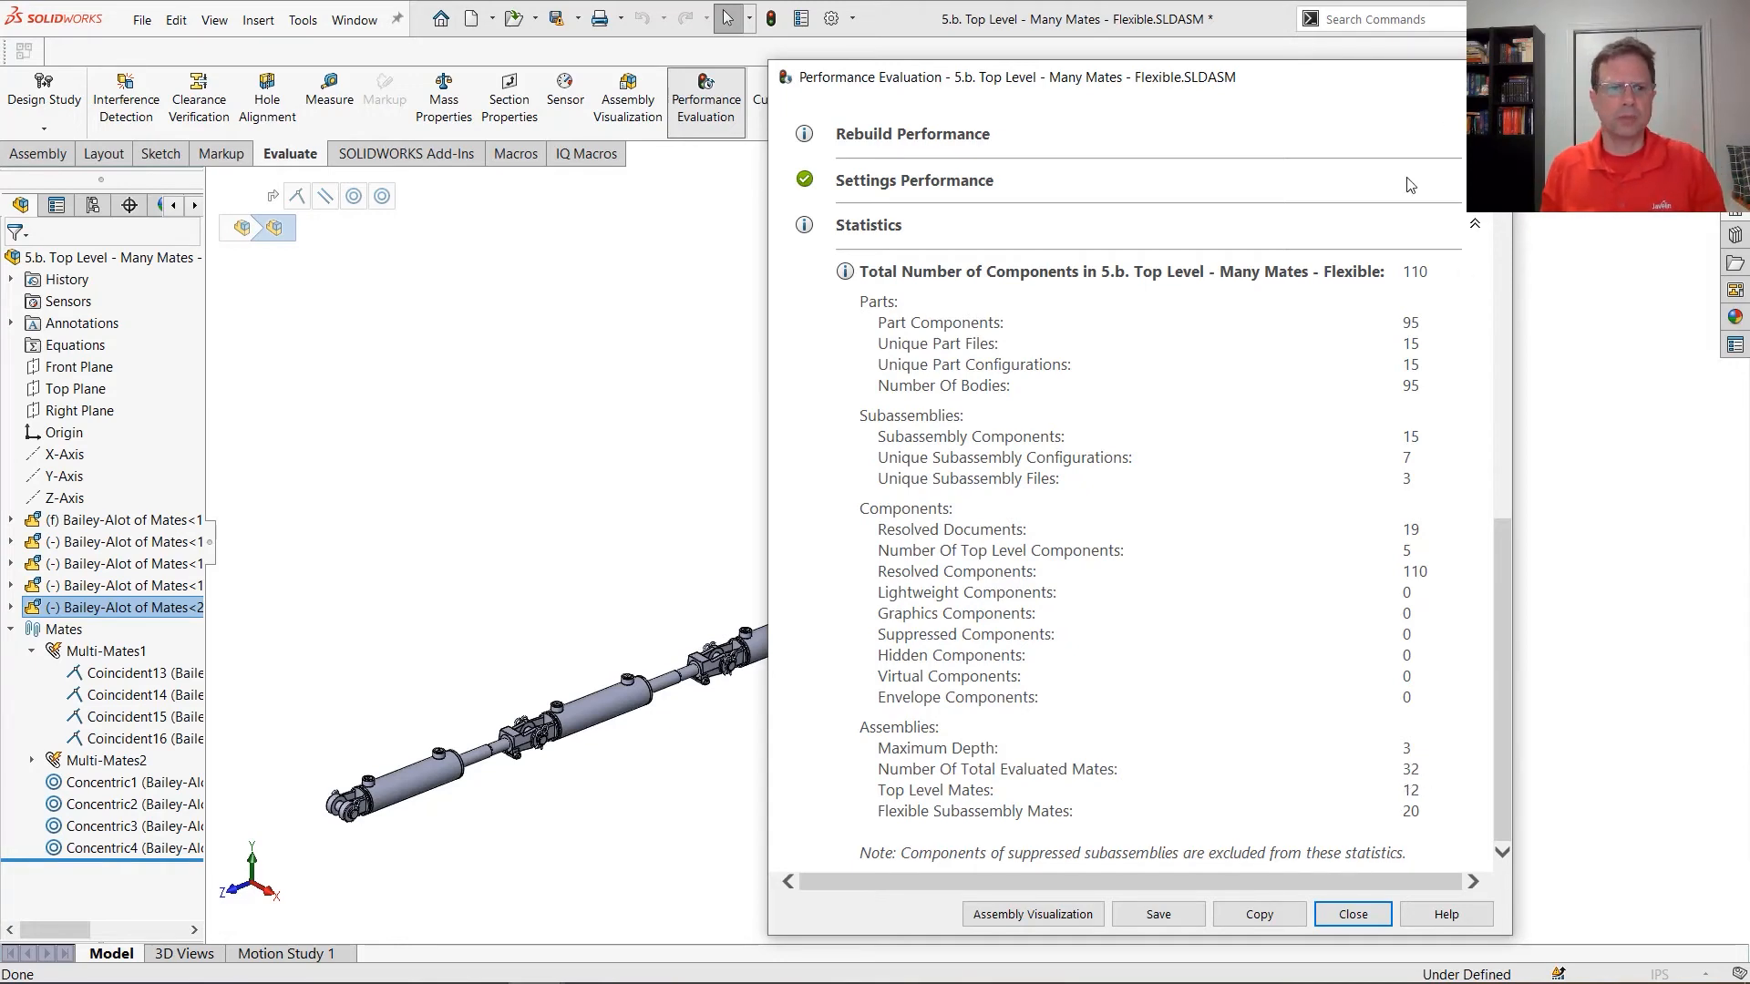
key(Escape)
click(547, 456)
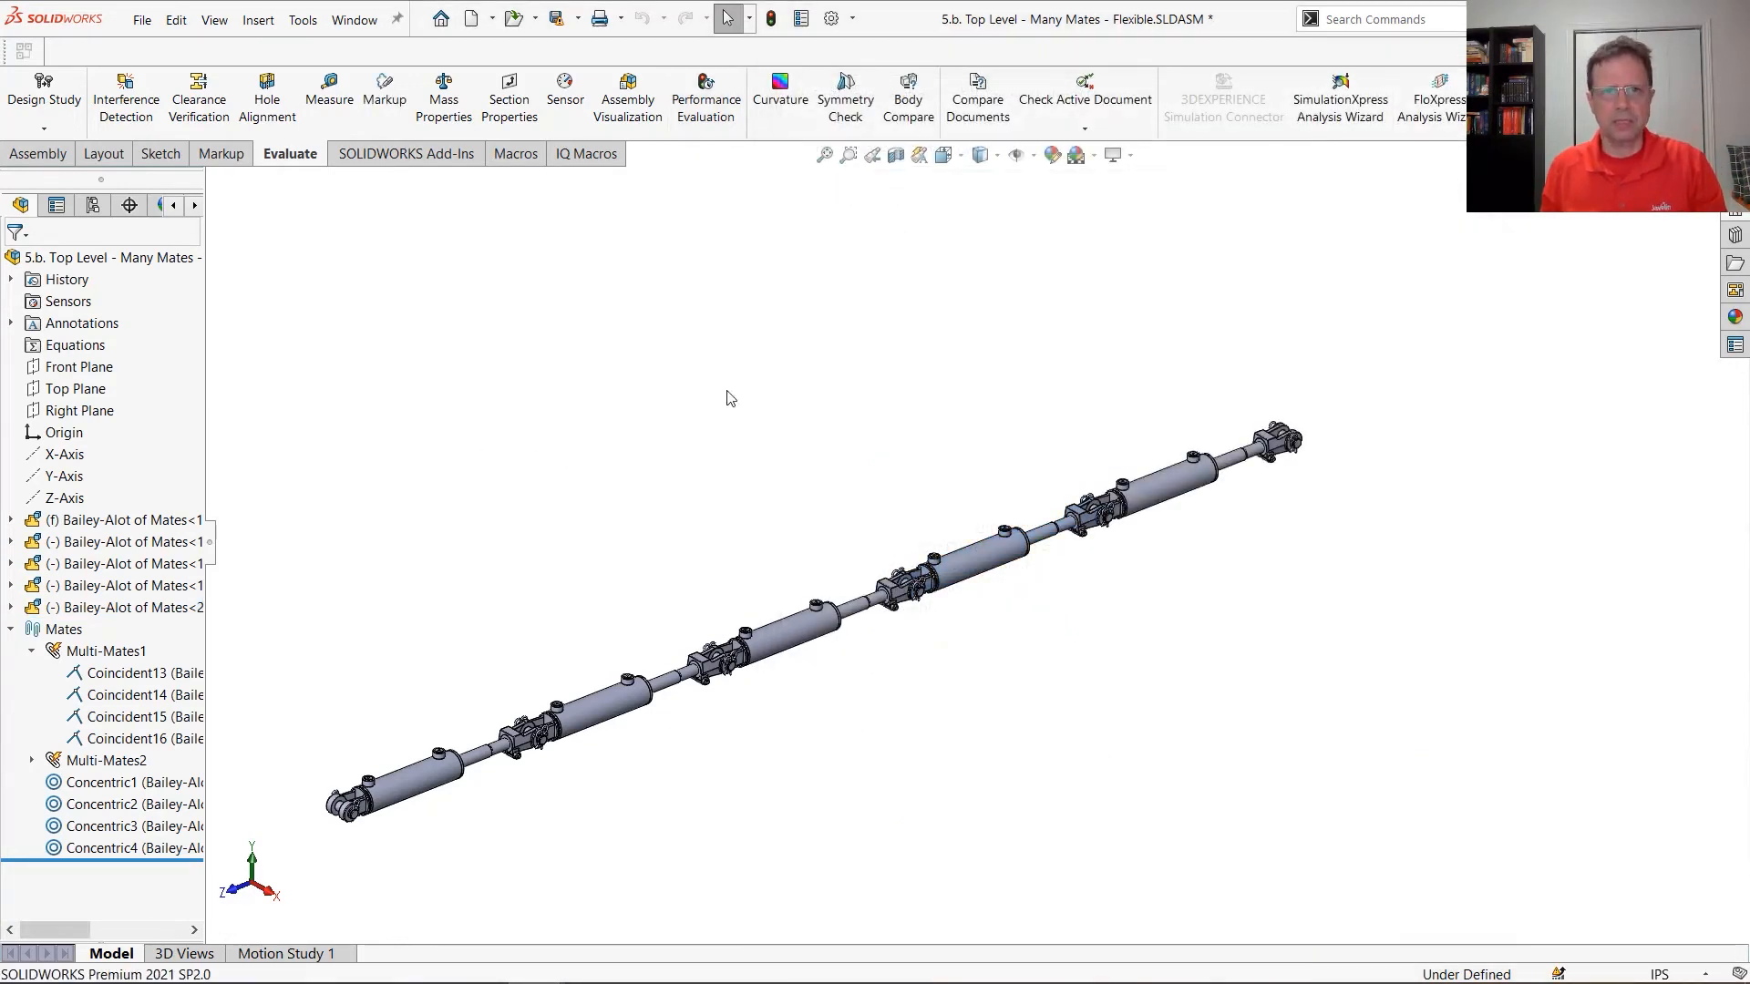
click(703, 98)
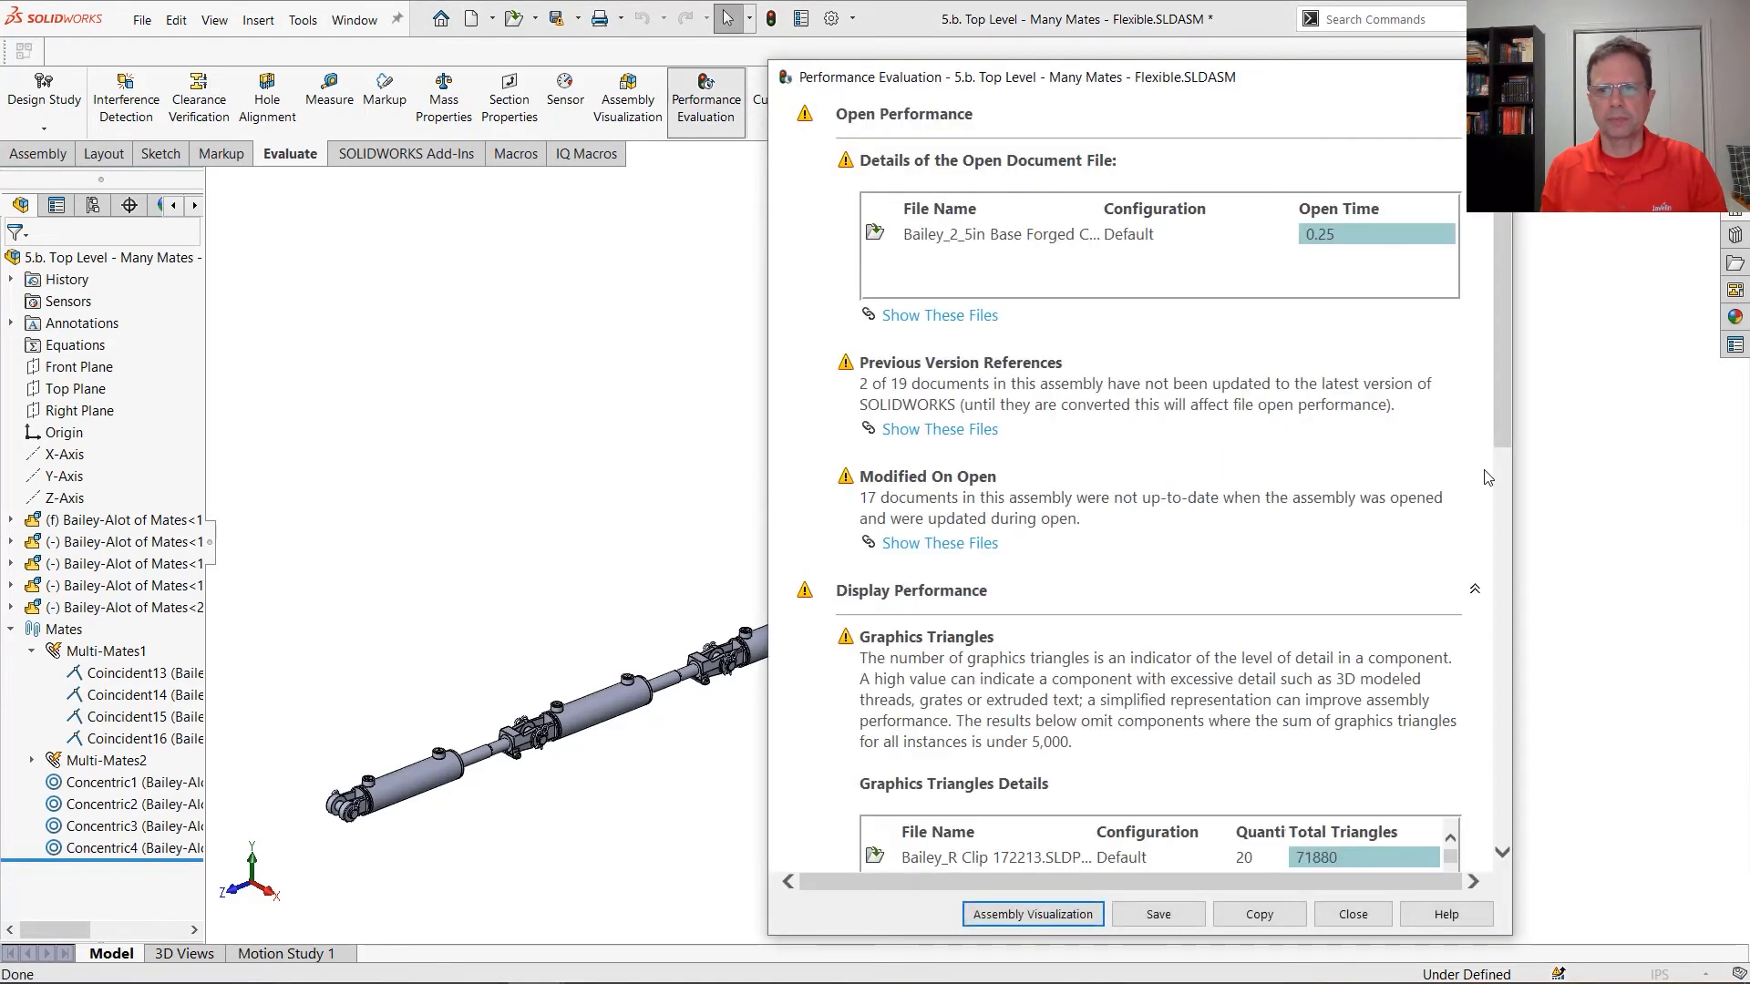
drag(1499, 438, 1502, 802)
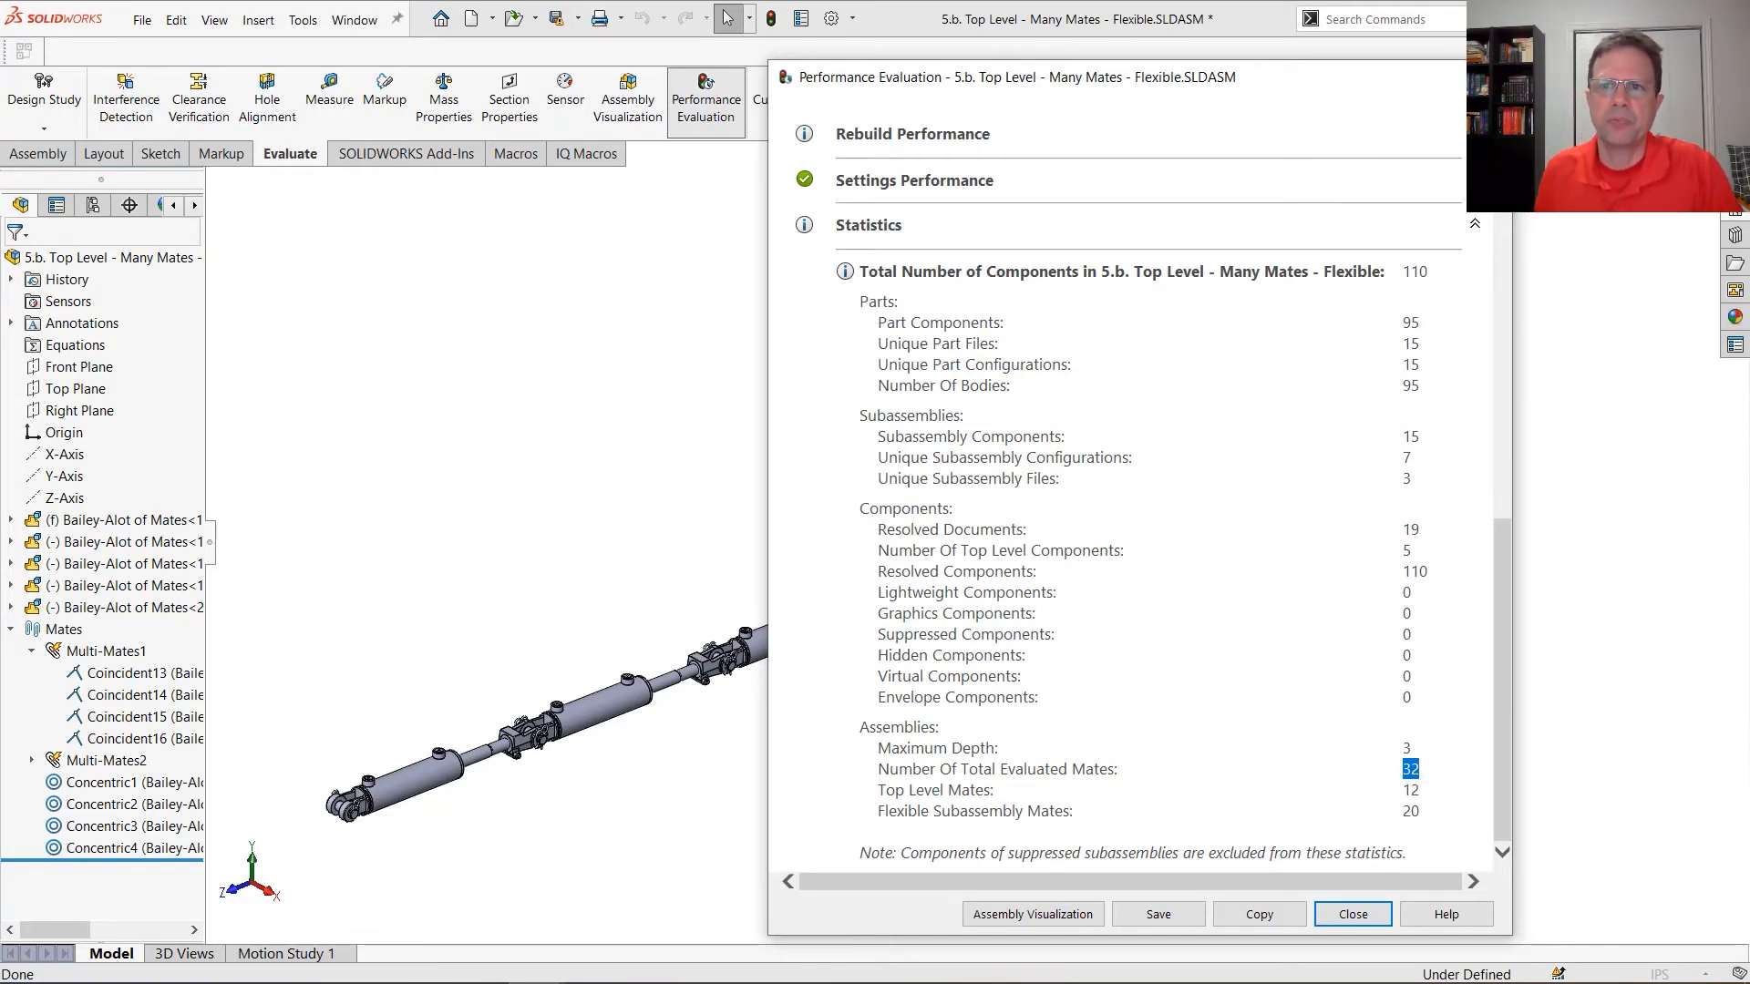
key(Escape)
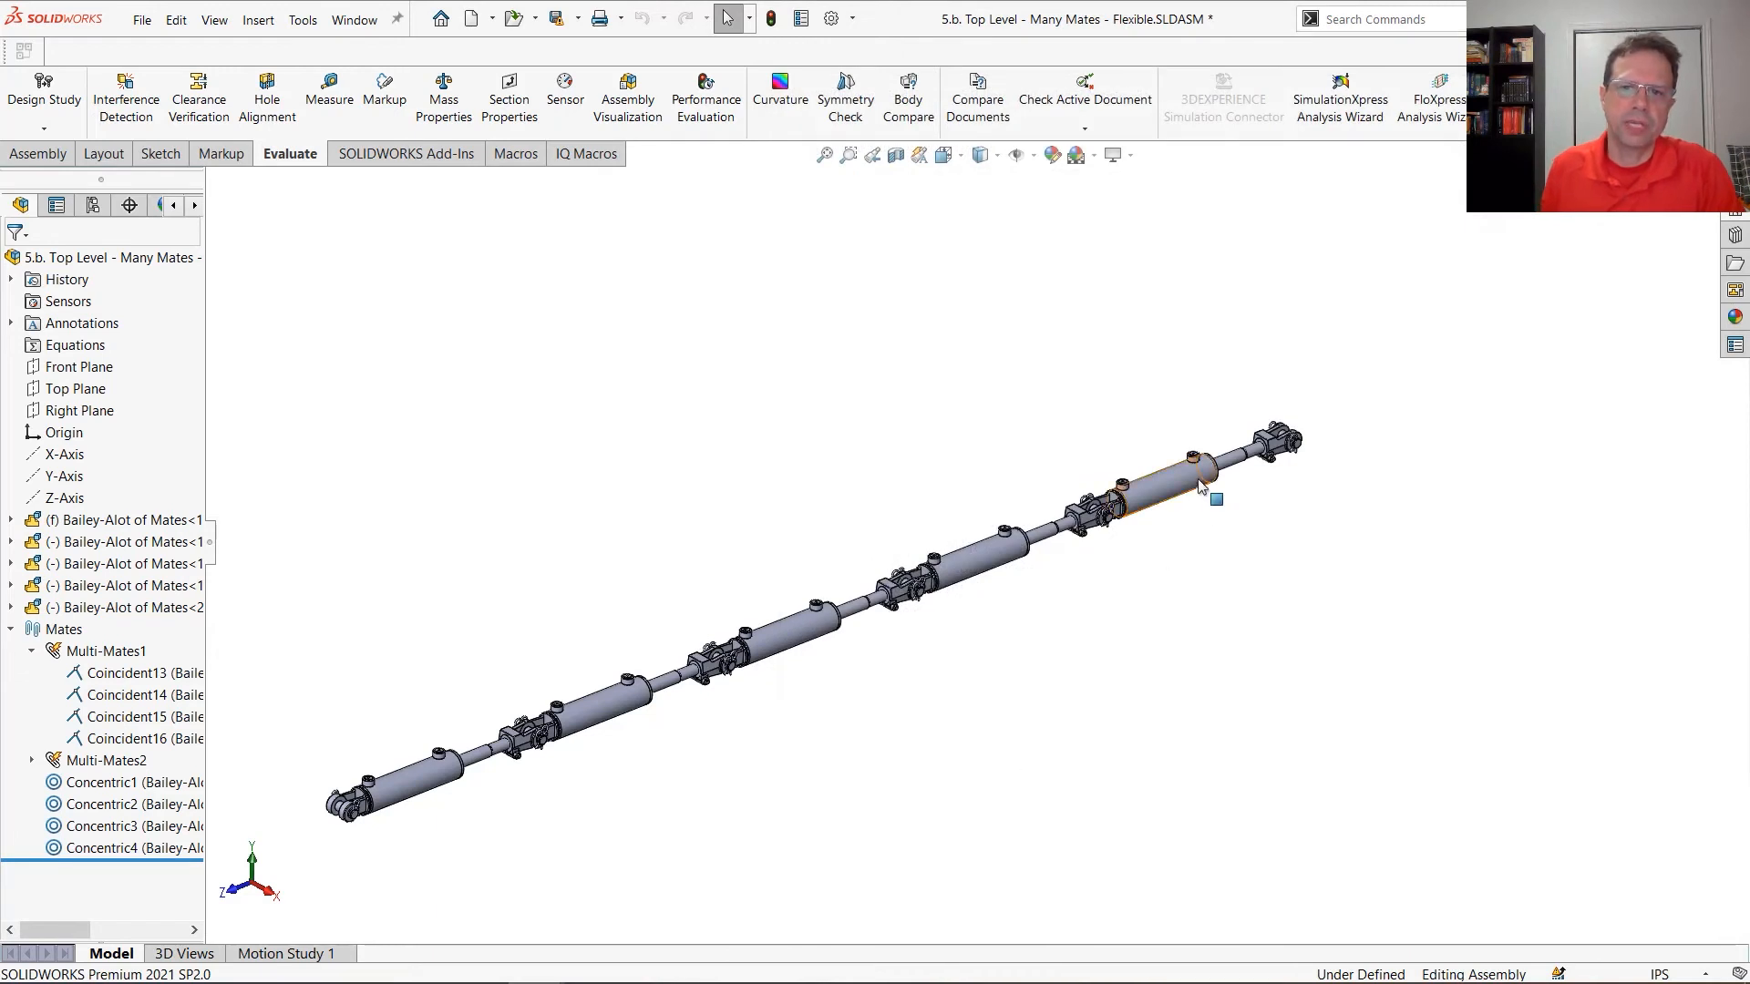
Test the flexible motion of the cylinder chain by moving the last cylinder's tube and its rod-end clevis along the axis
drag(1211, 481, 1477, 376)
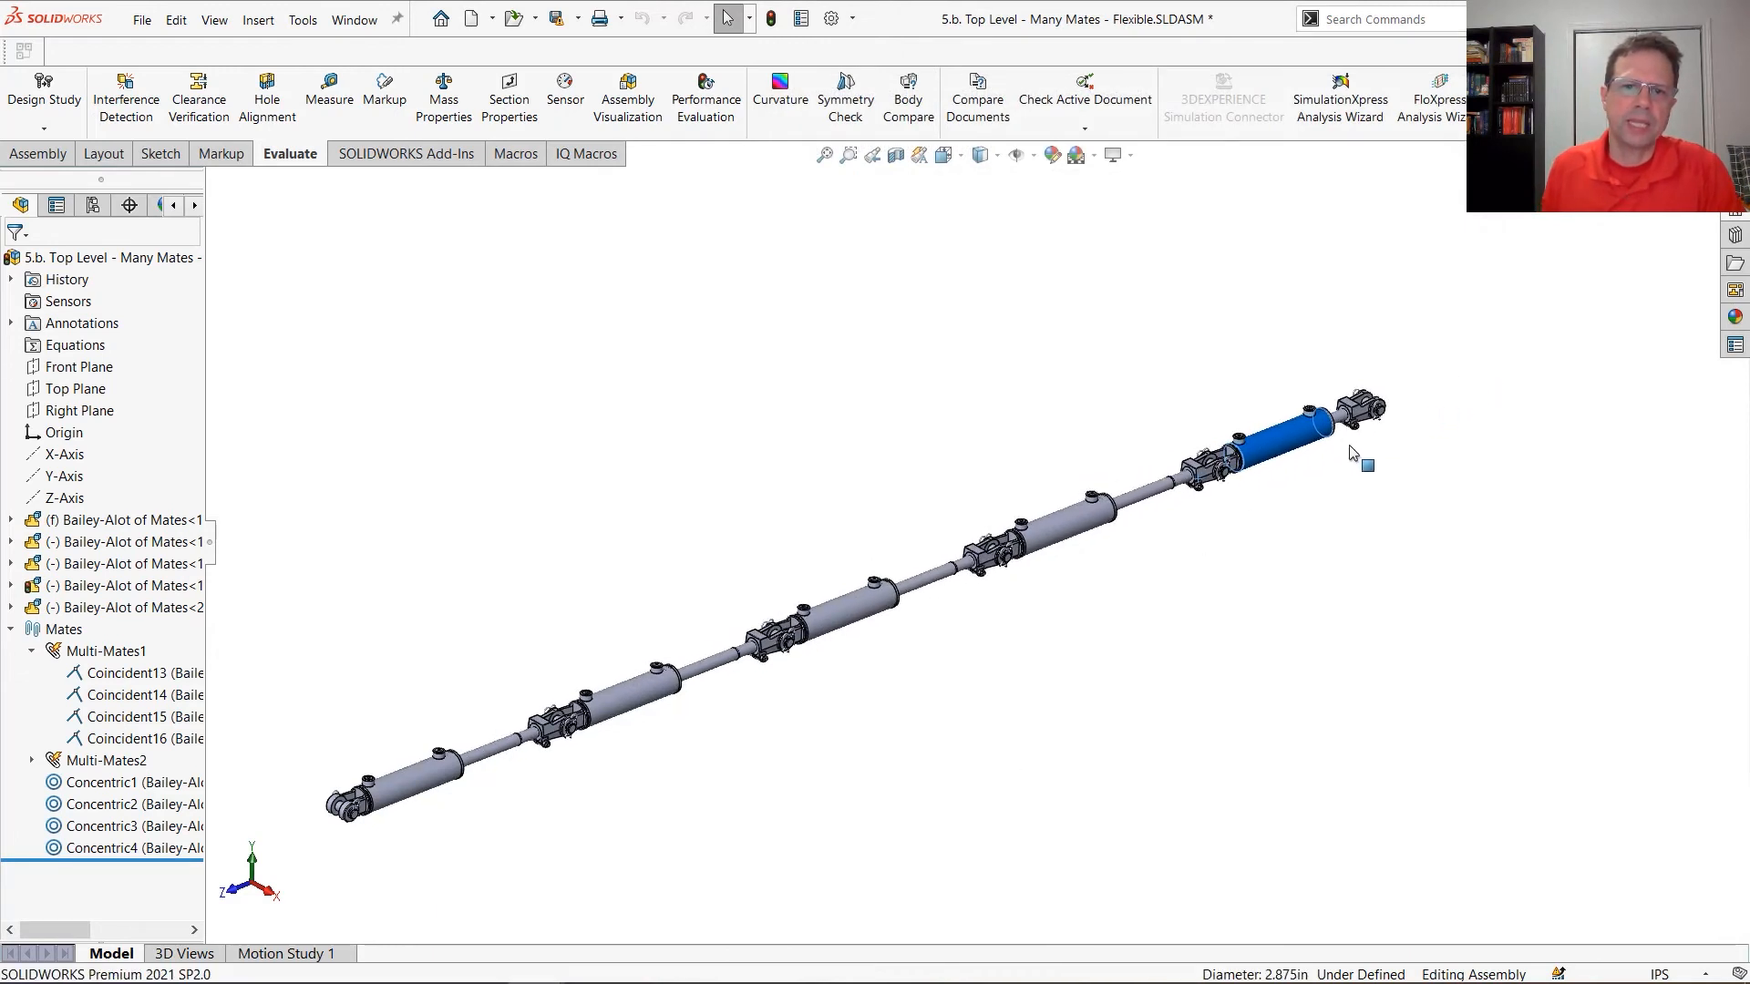
drag(1351, 453, 918, 659)
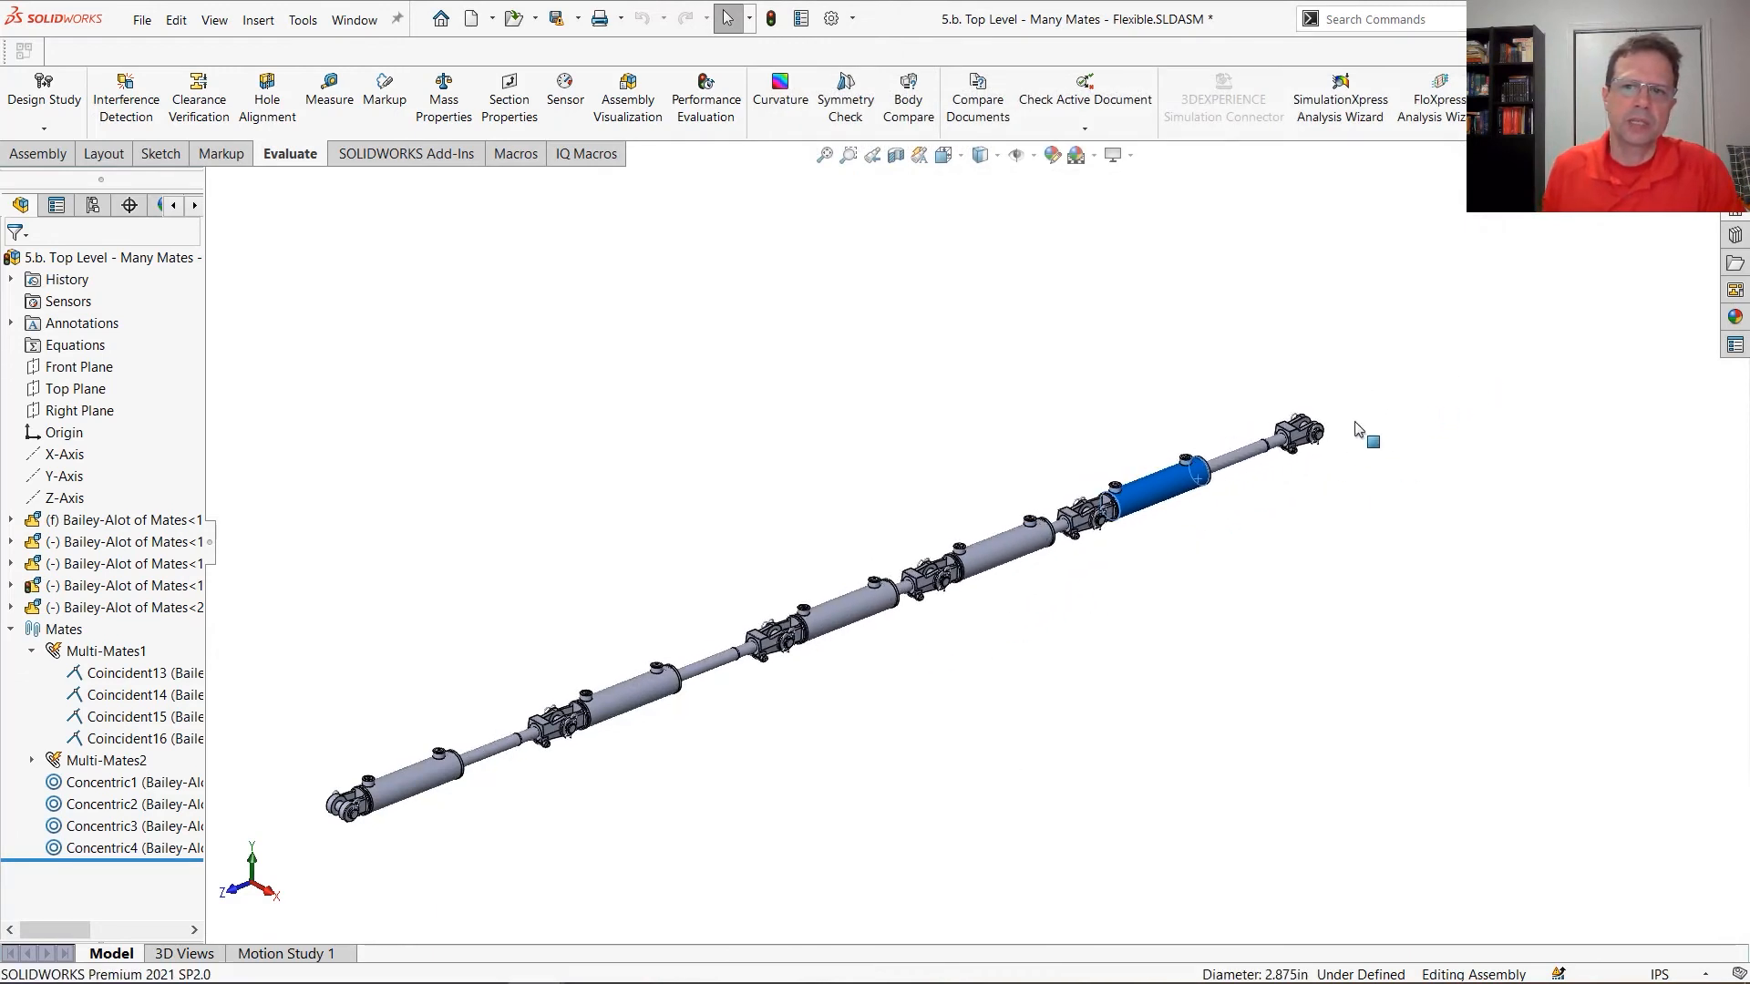
drag(1312, 432, 1415, 370)
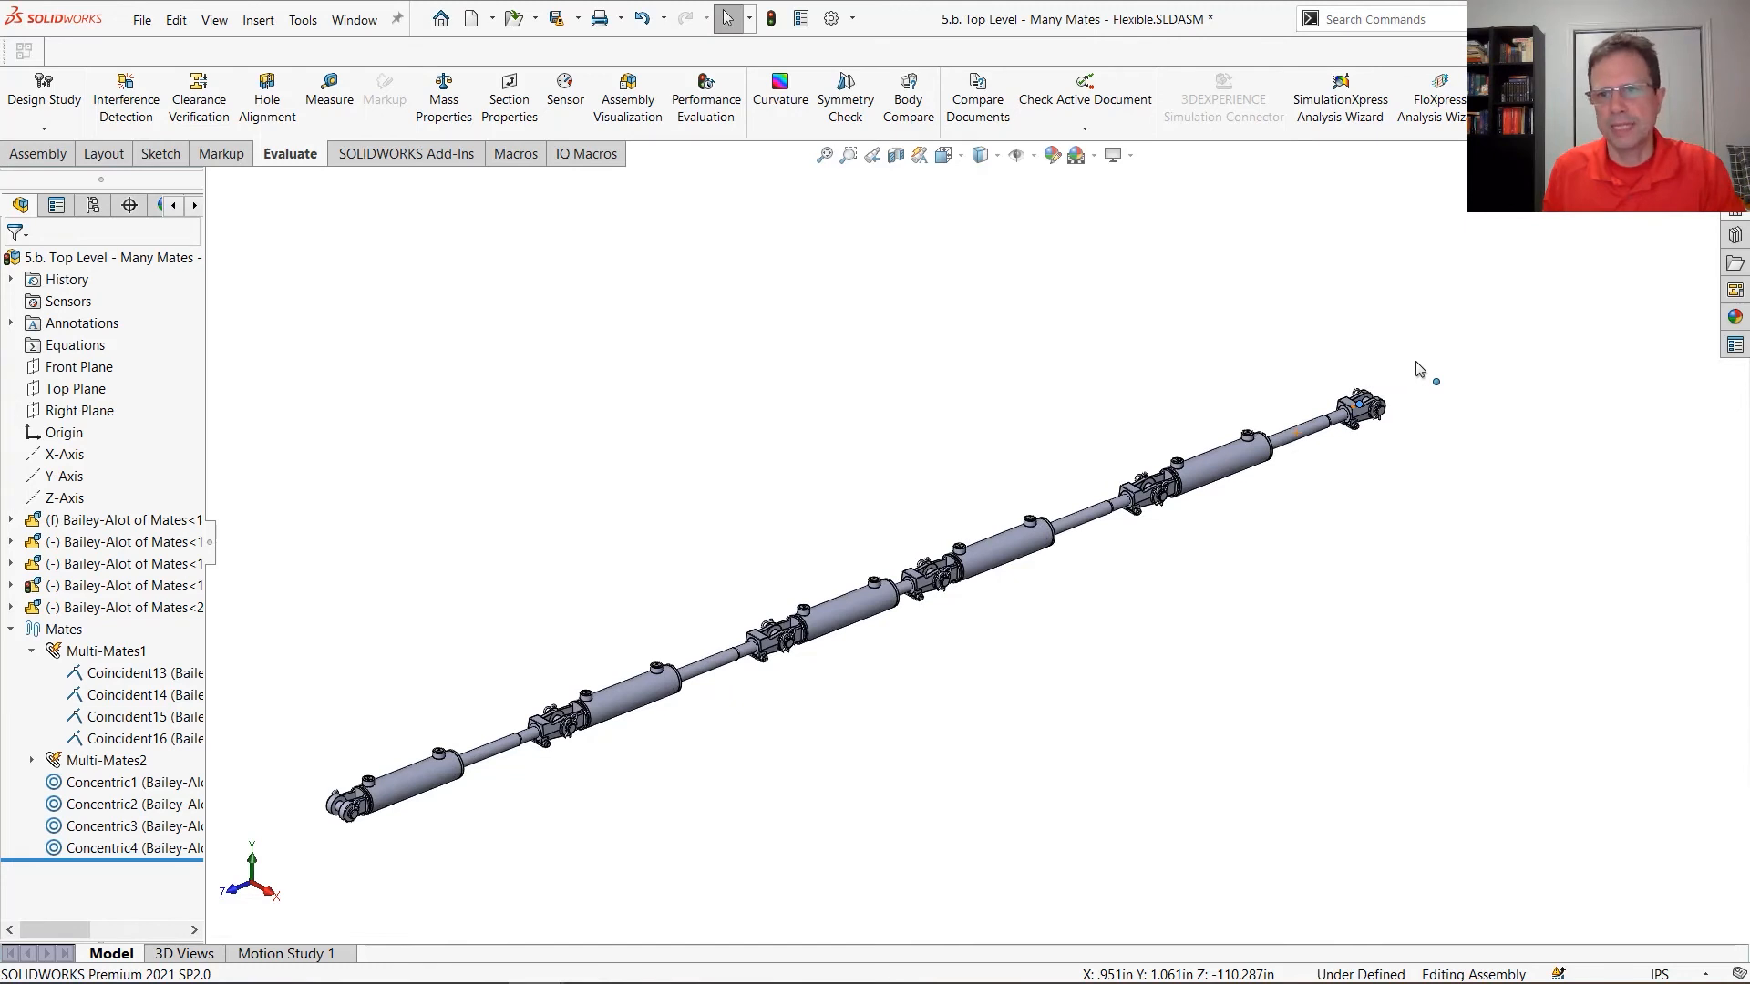
Switch to the PowerPoint slide show and advance past the over-defined components slide to the one on unoptimized flexible assemblies
key(alt+Tab)
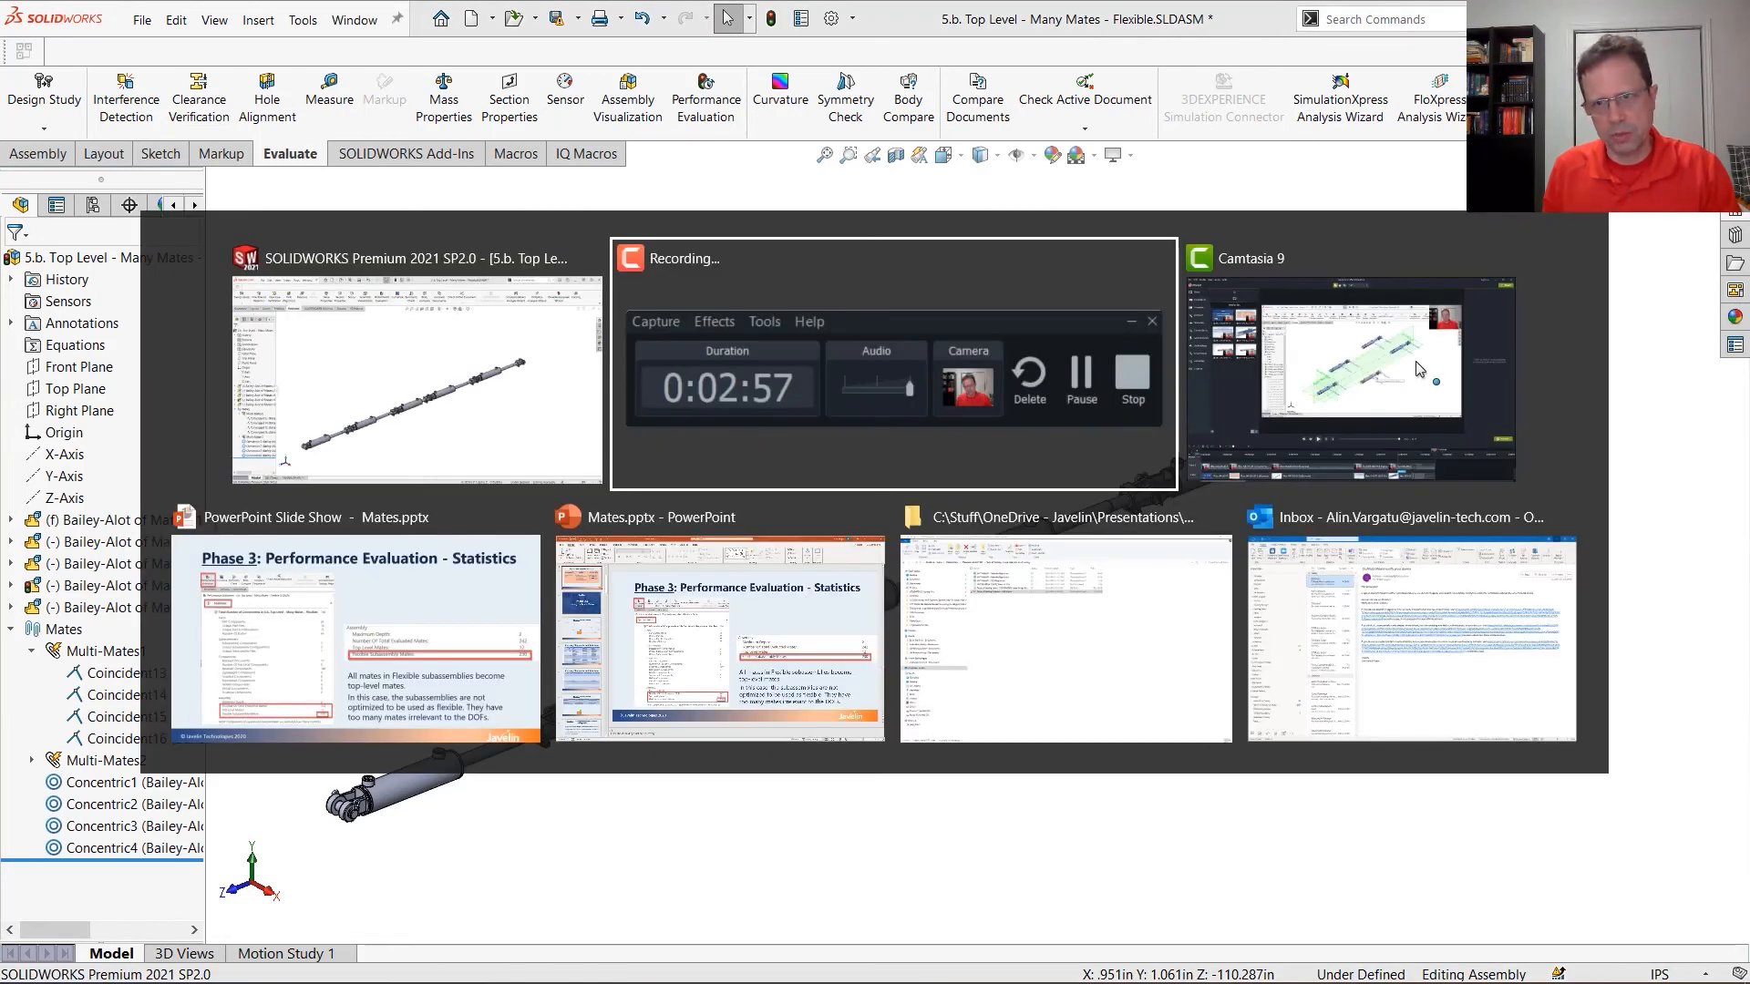
key(alt+Tab)
key(alt+Tab)
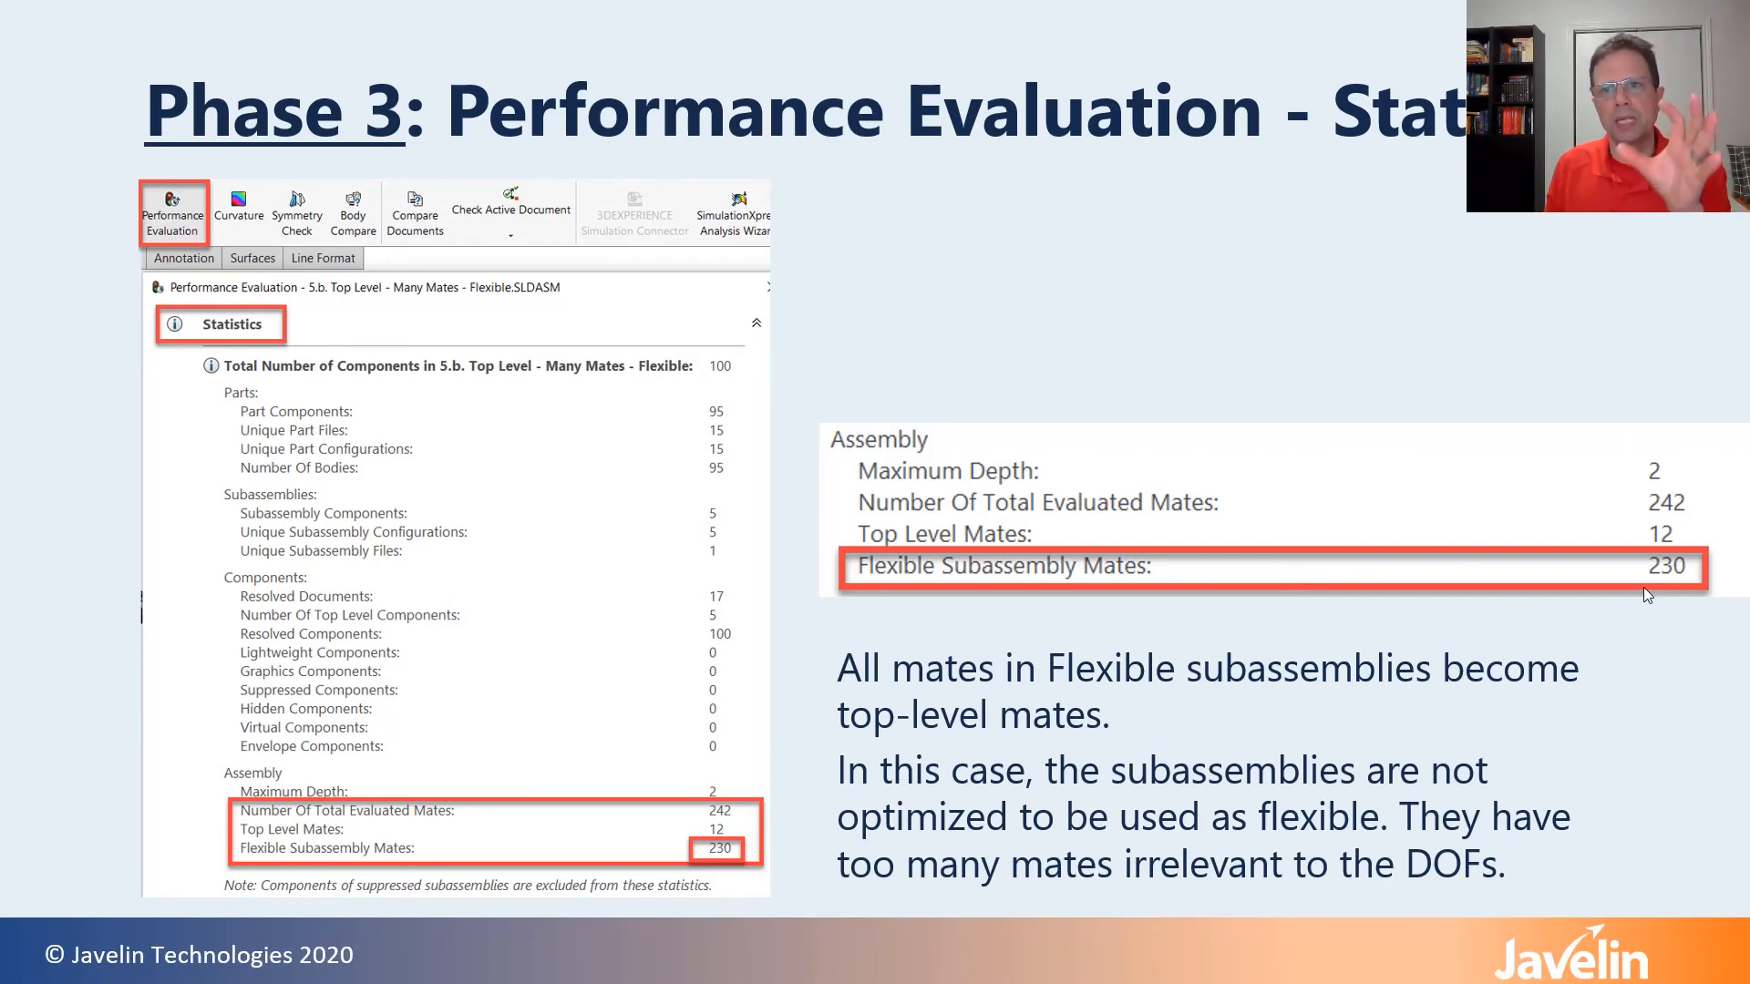
key(Right)
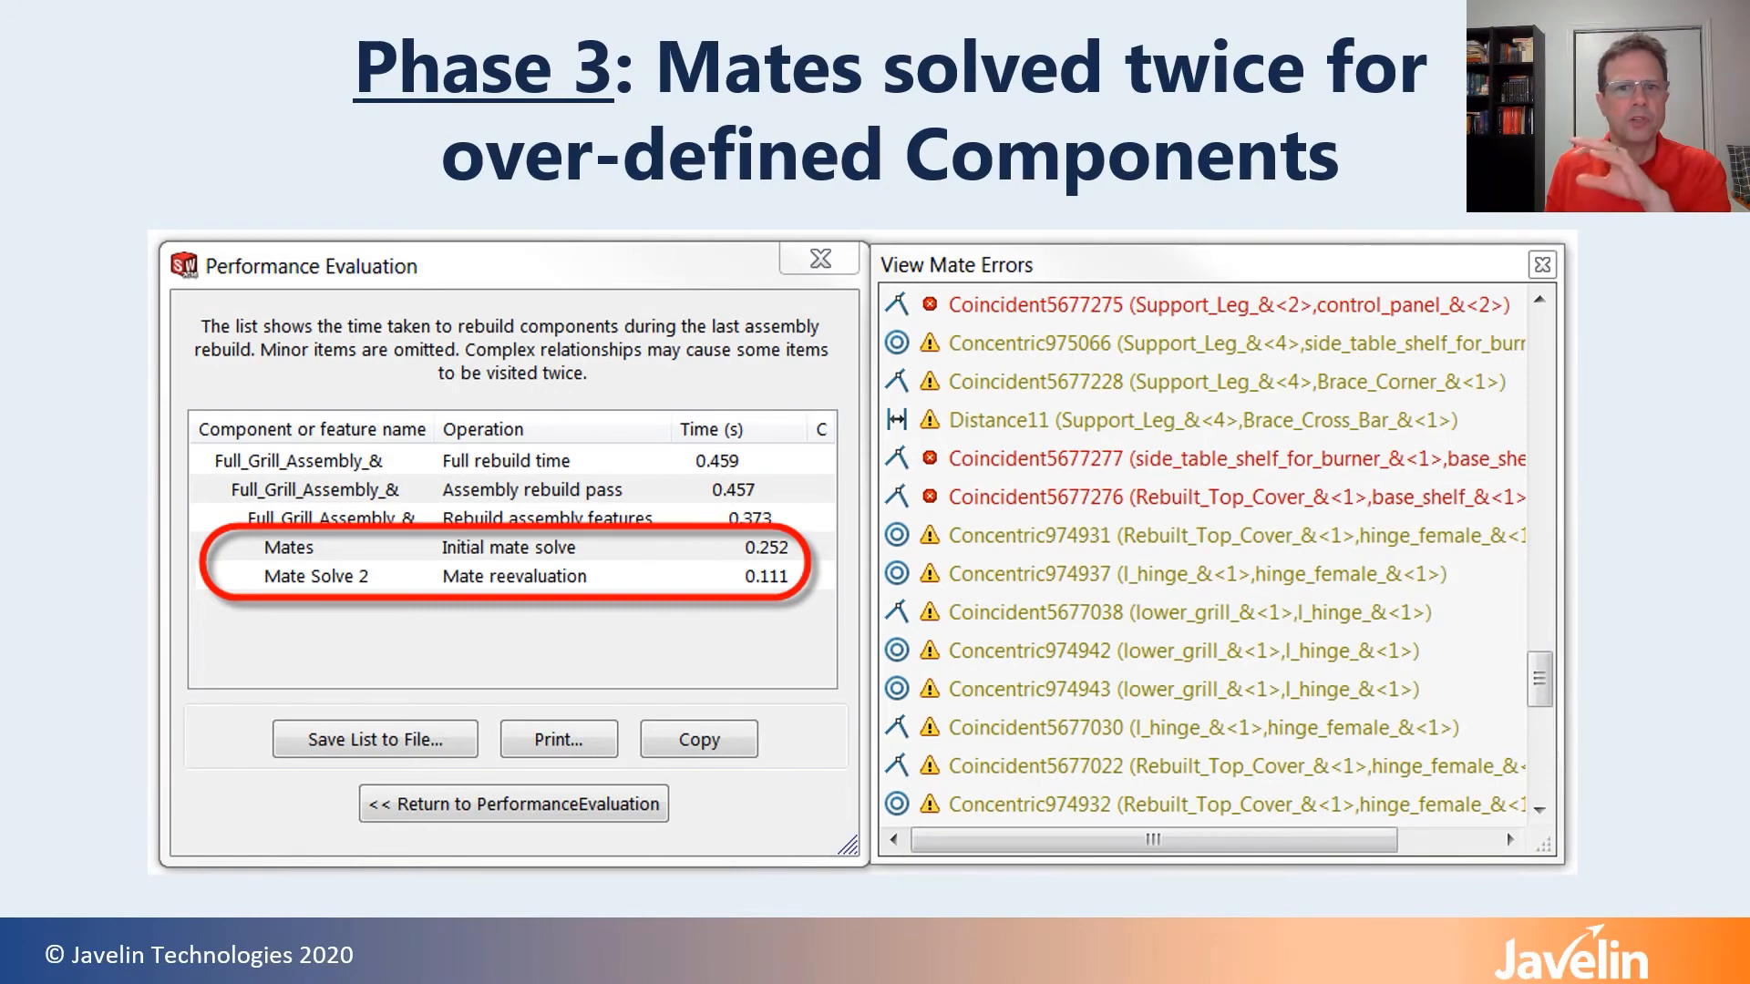
key(Right)
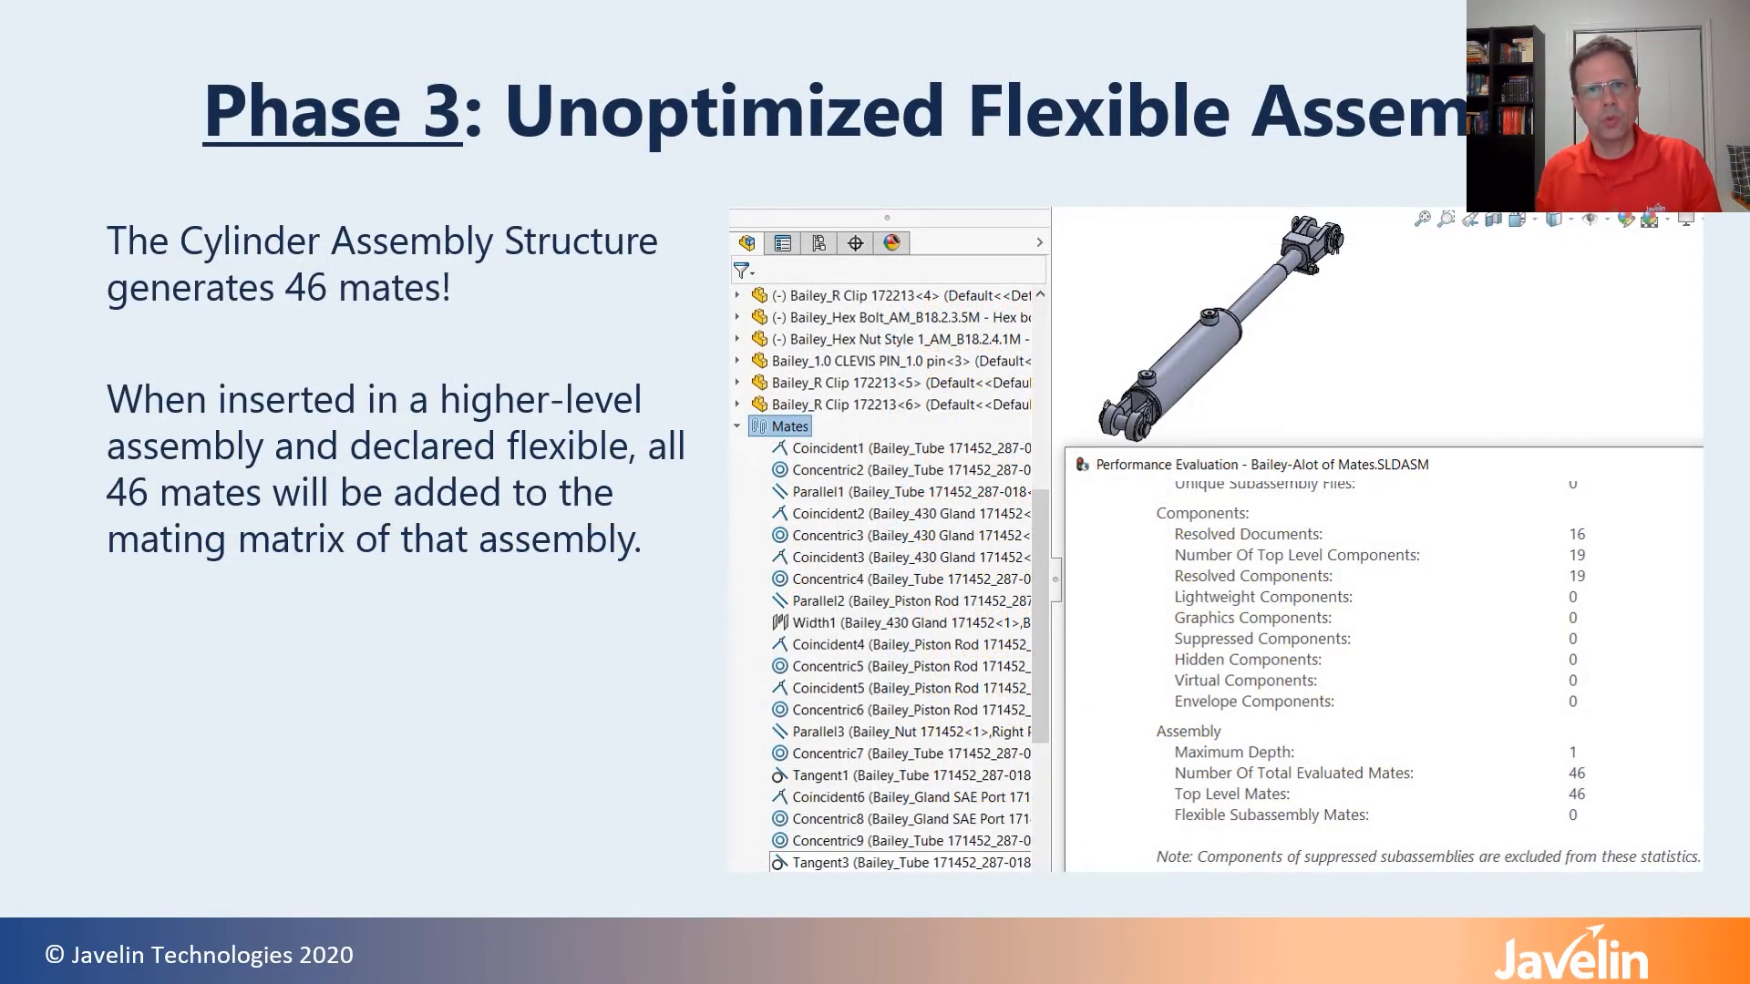
Switch back to SOLIDWORKS and reload the top-level assembly, discarding all changes and suppressing the discard warning for this session
key(alt+Tab)
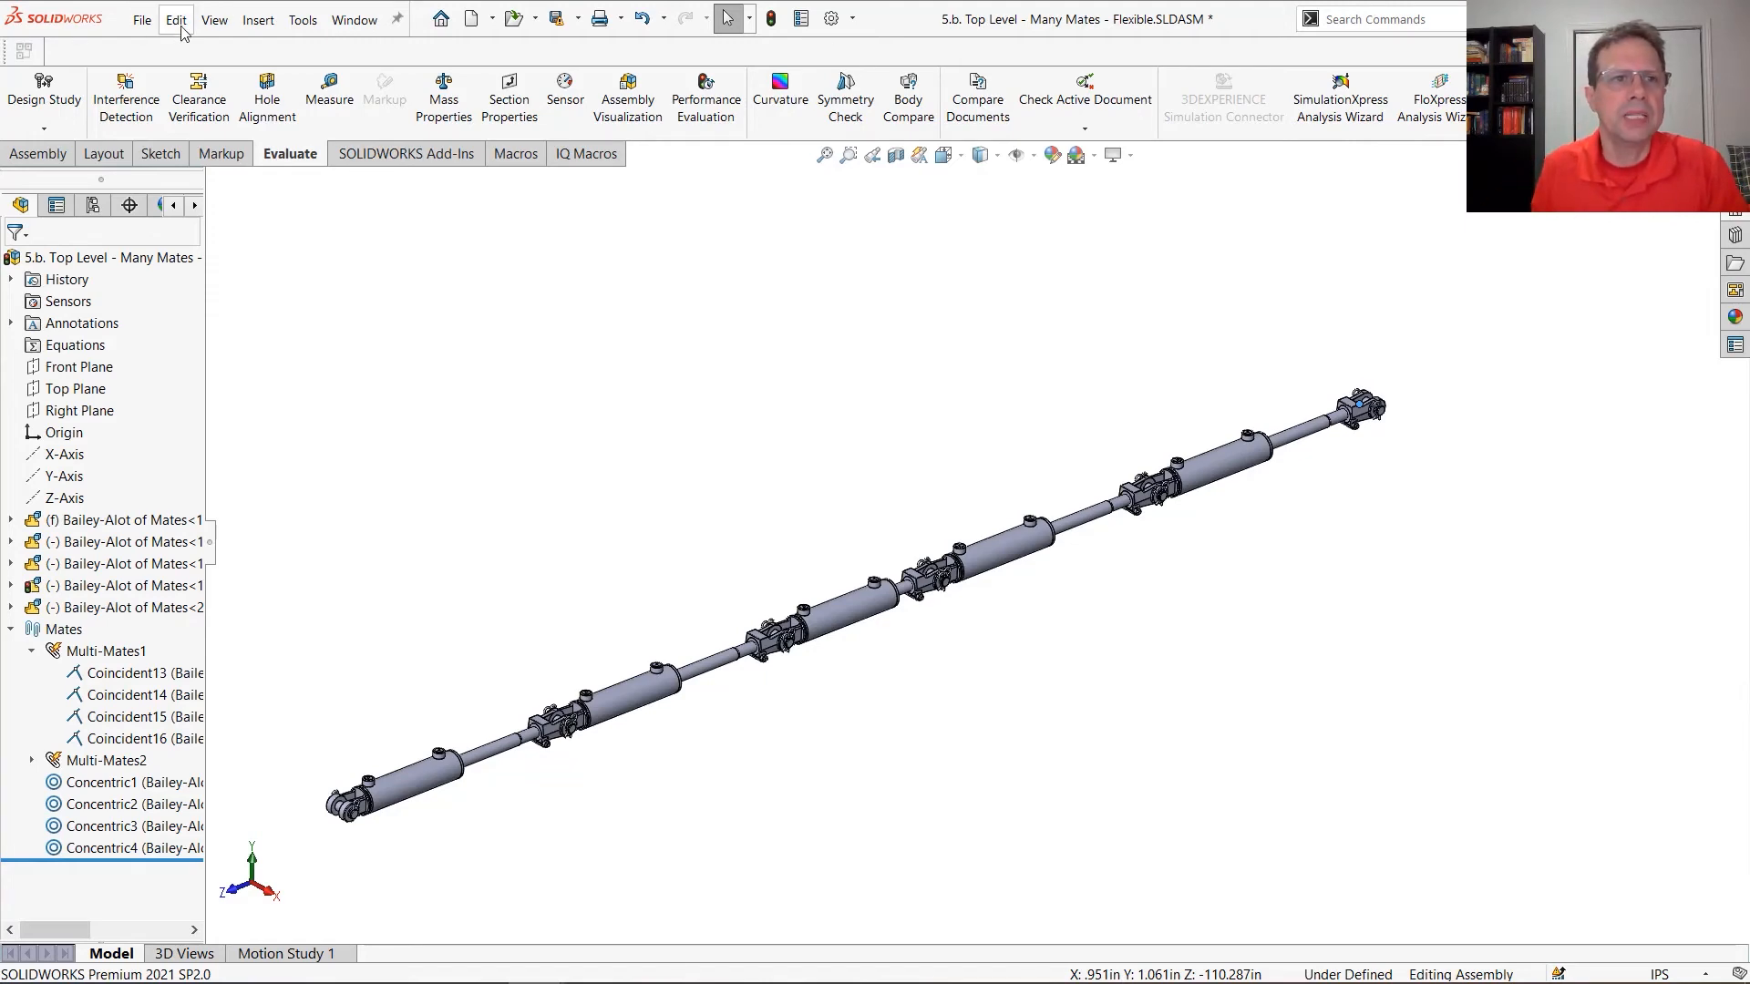
click(142, 20)
click(225, 508)
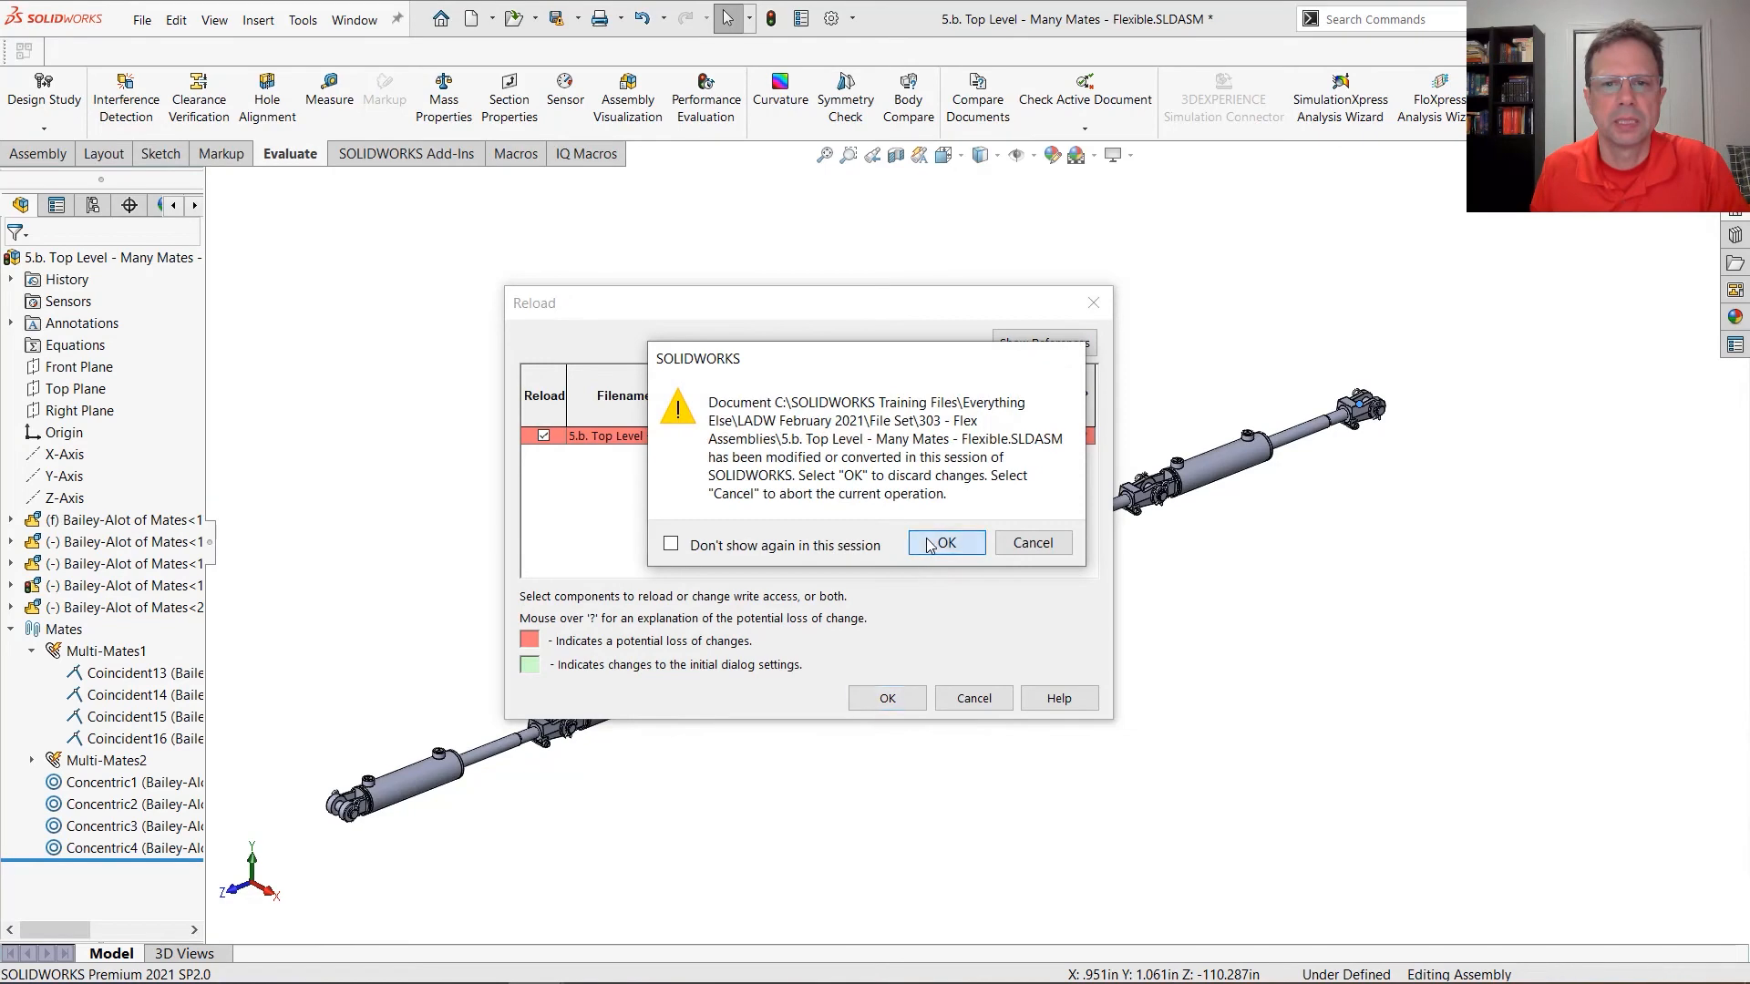
click(934, 544)
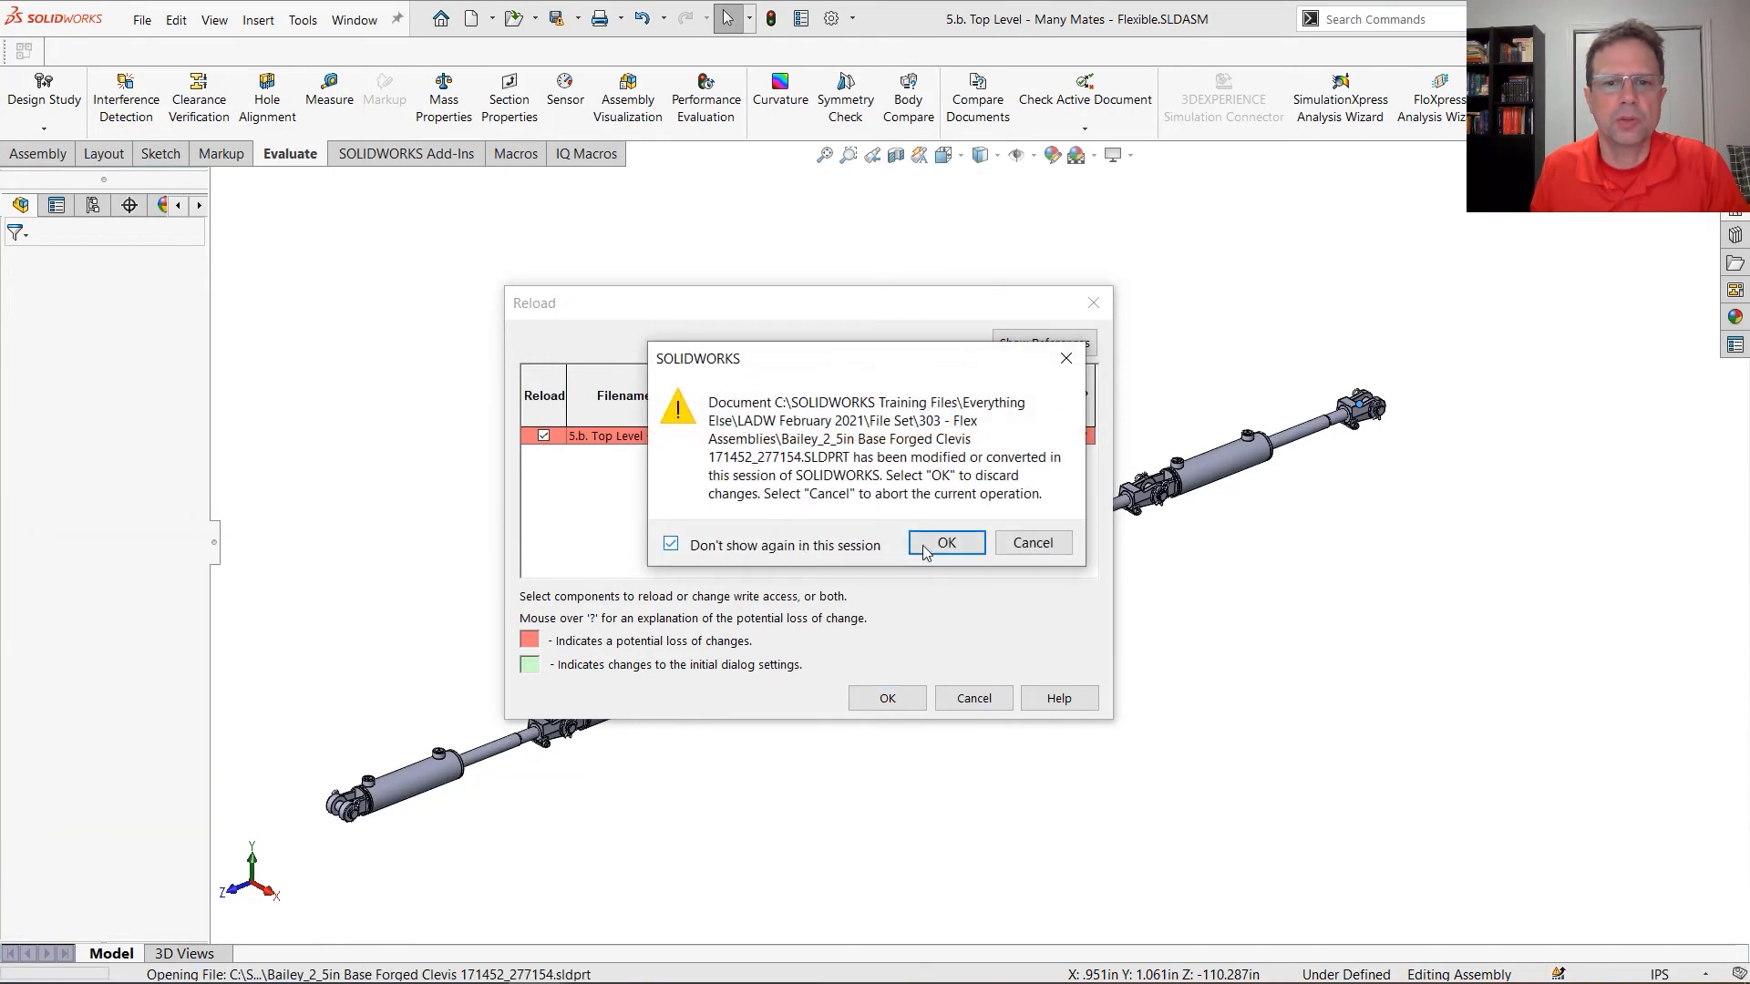
click(931, 541)
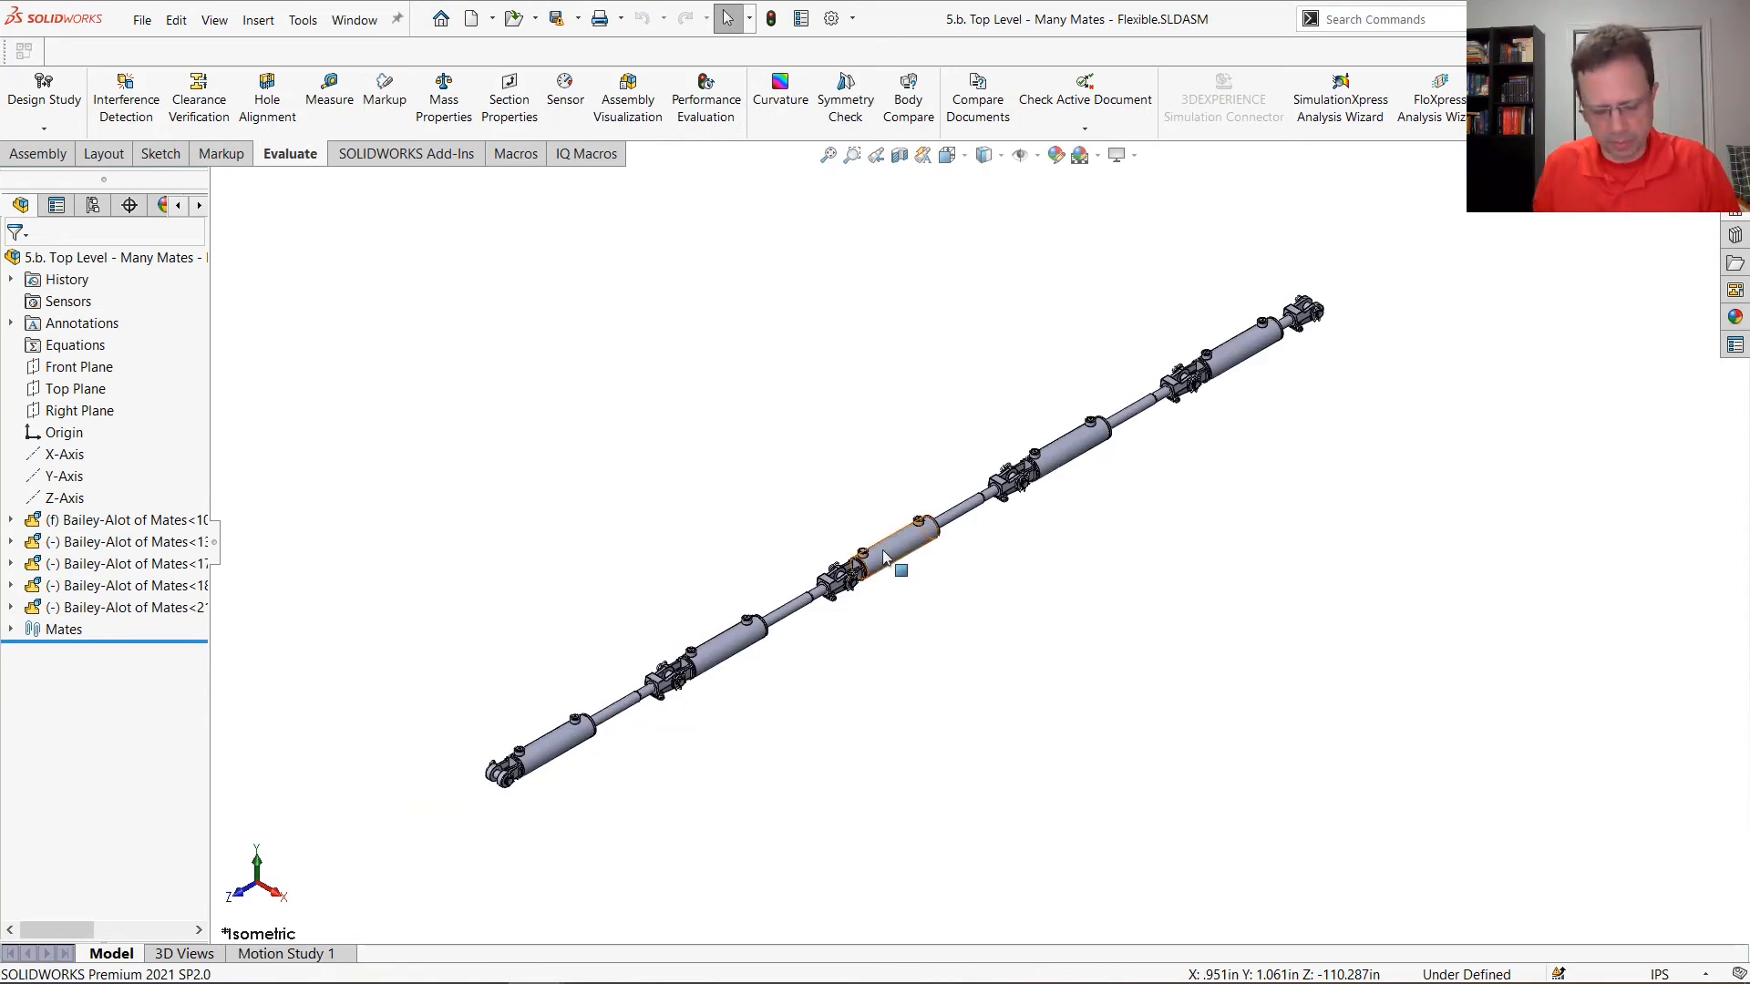
Open the middle cylinder subassembly in its own window and accept the older version notice
click(899, 558)
click(939, 538)
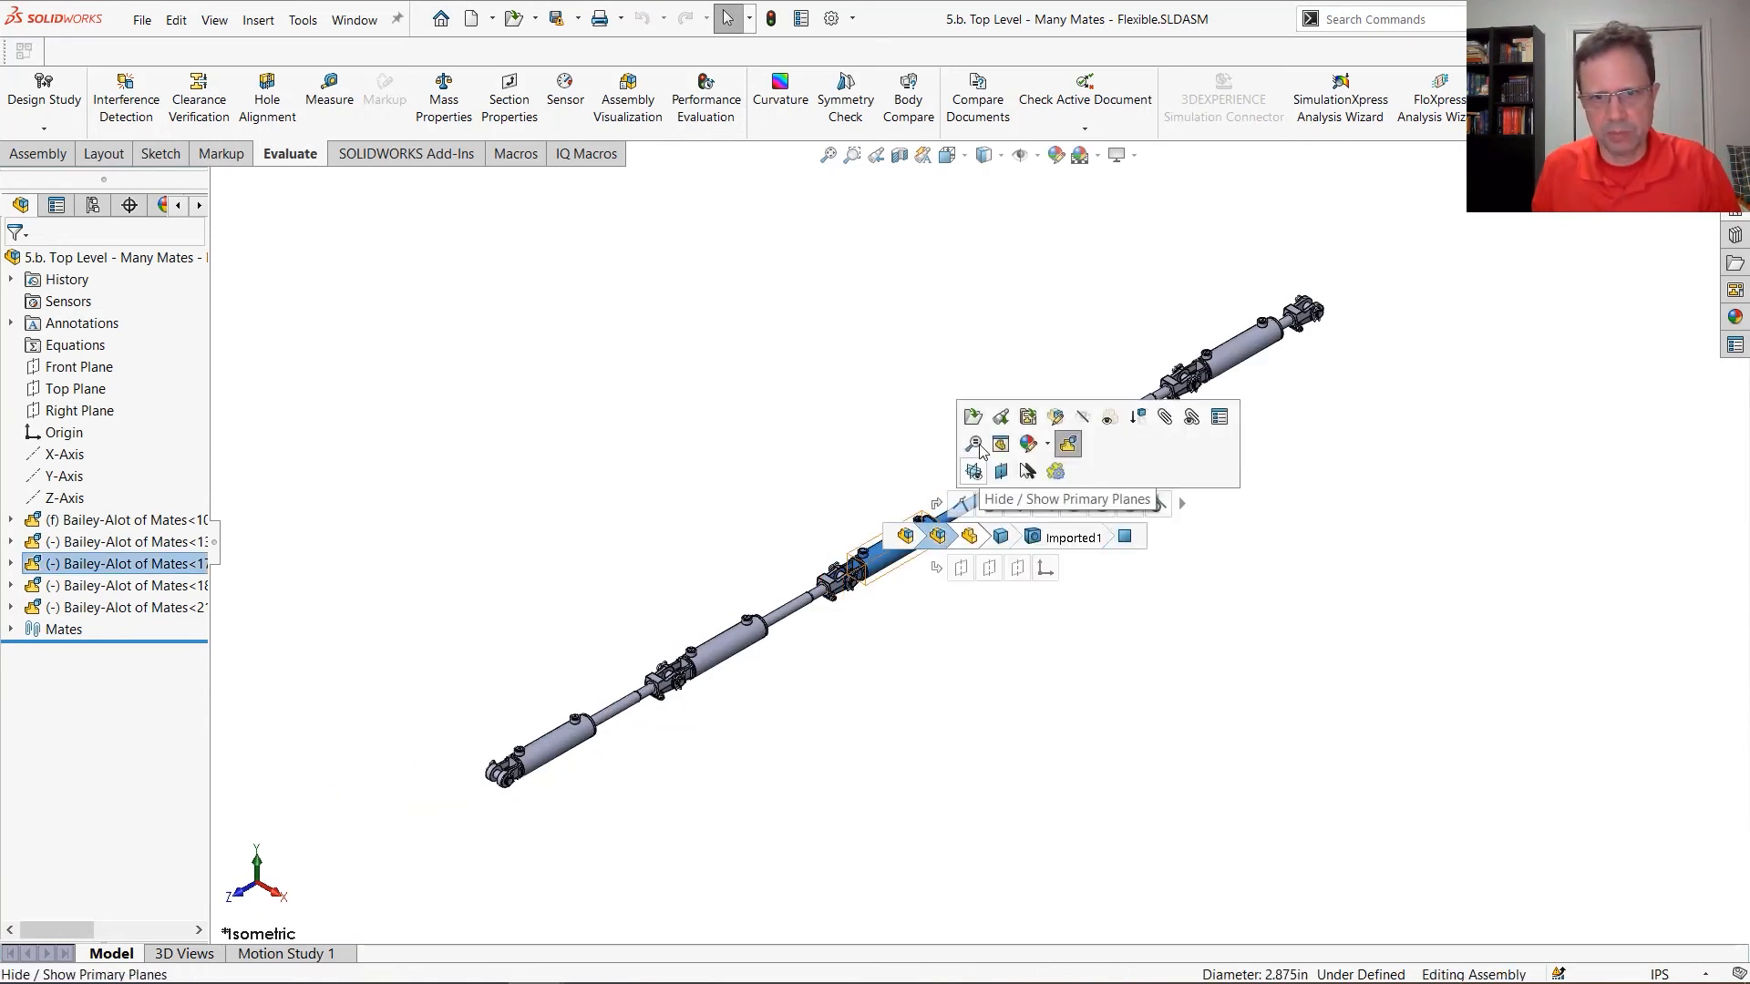
click(976, 420)
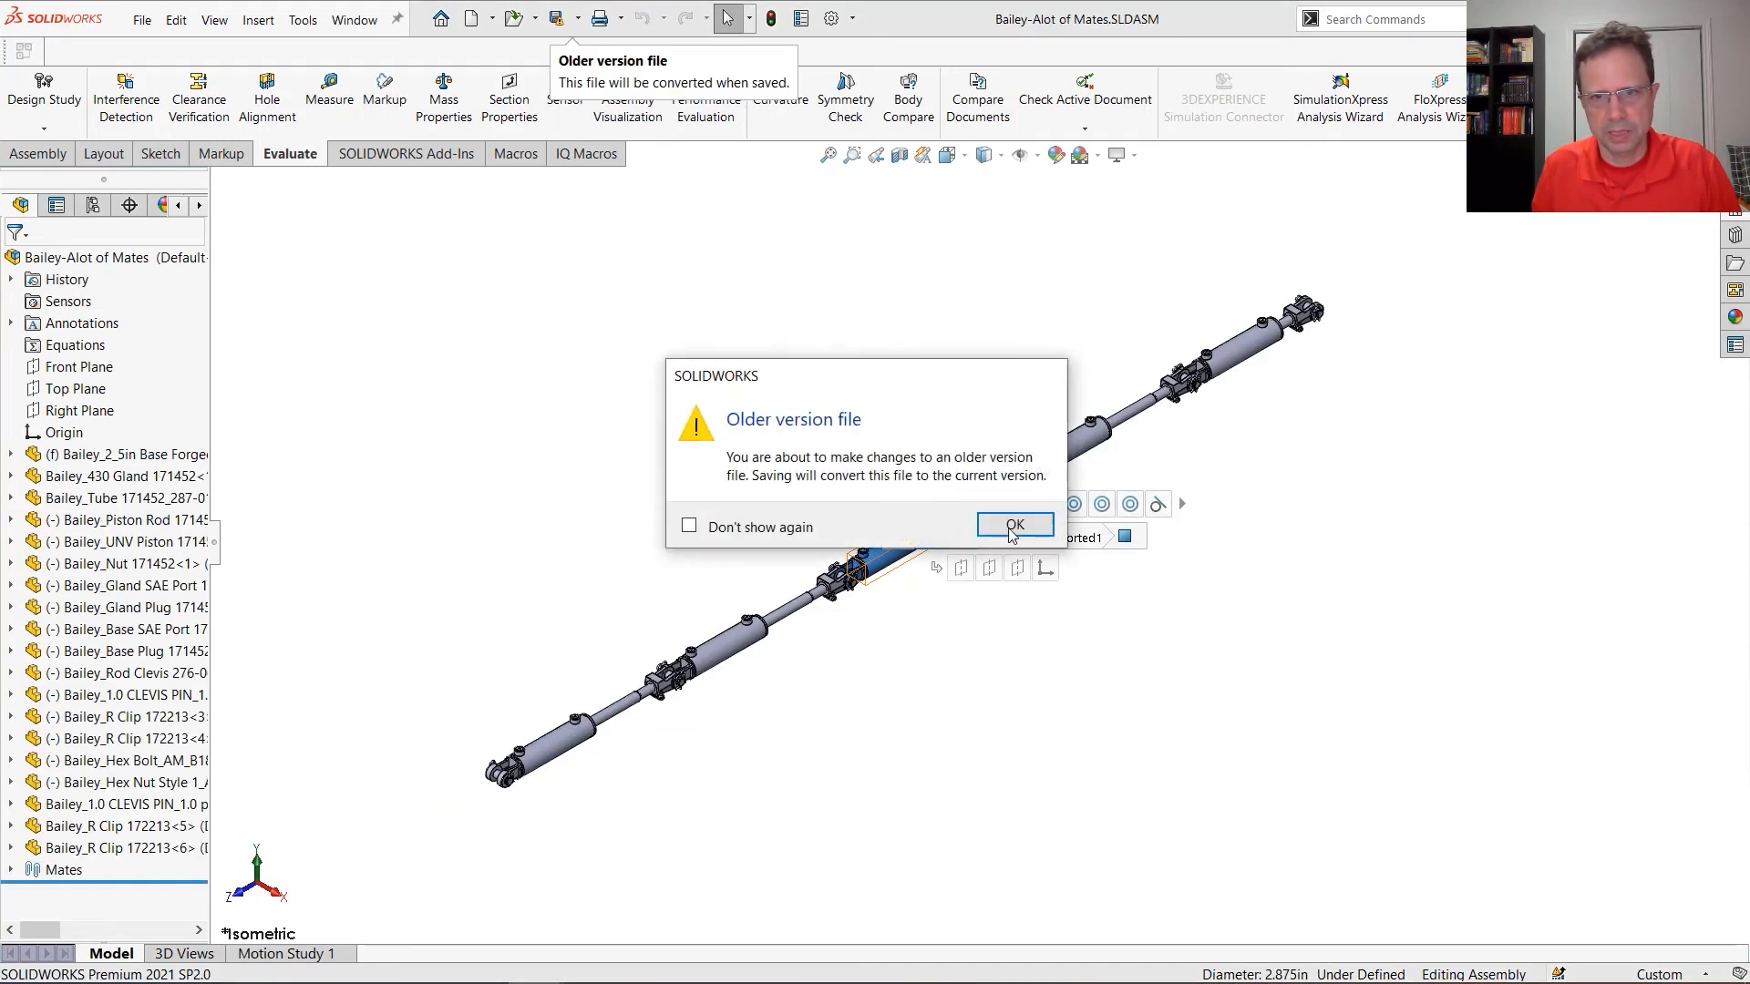
click(1014, 526)
middle_drag(1245, 672, 1195, 781)
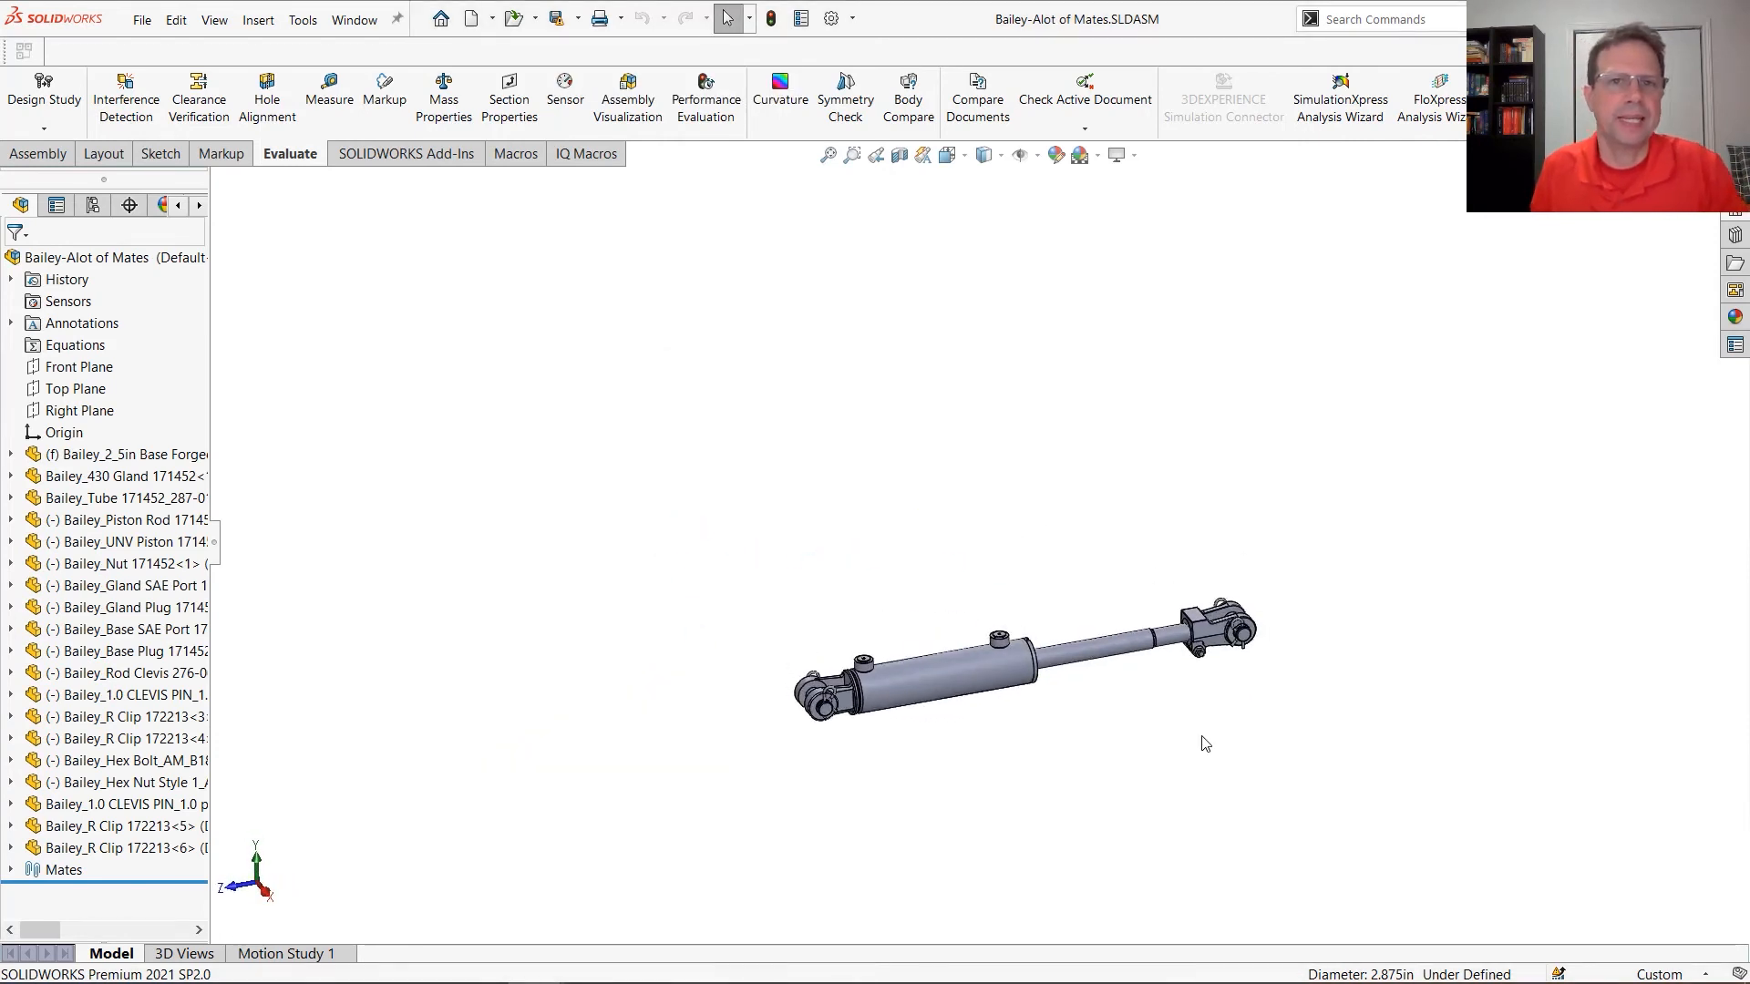
scroll(1199, 737, down, 5)
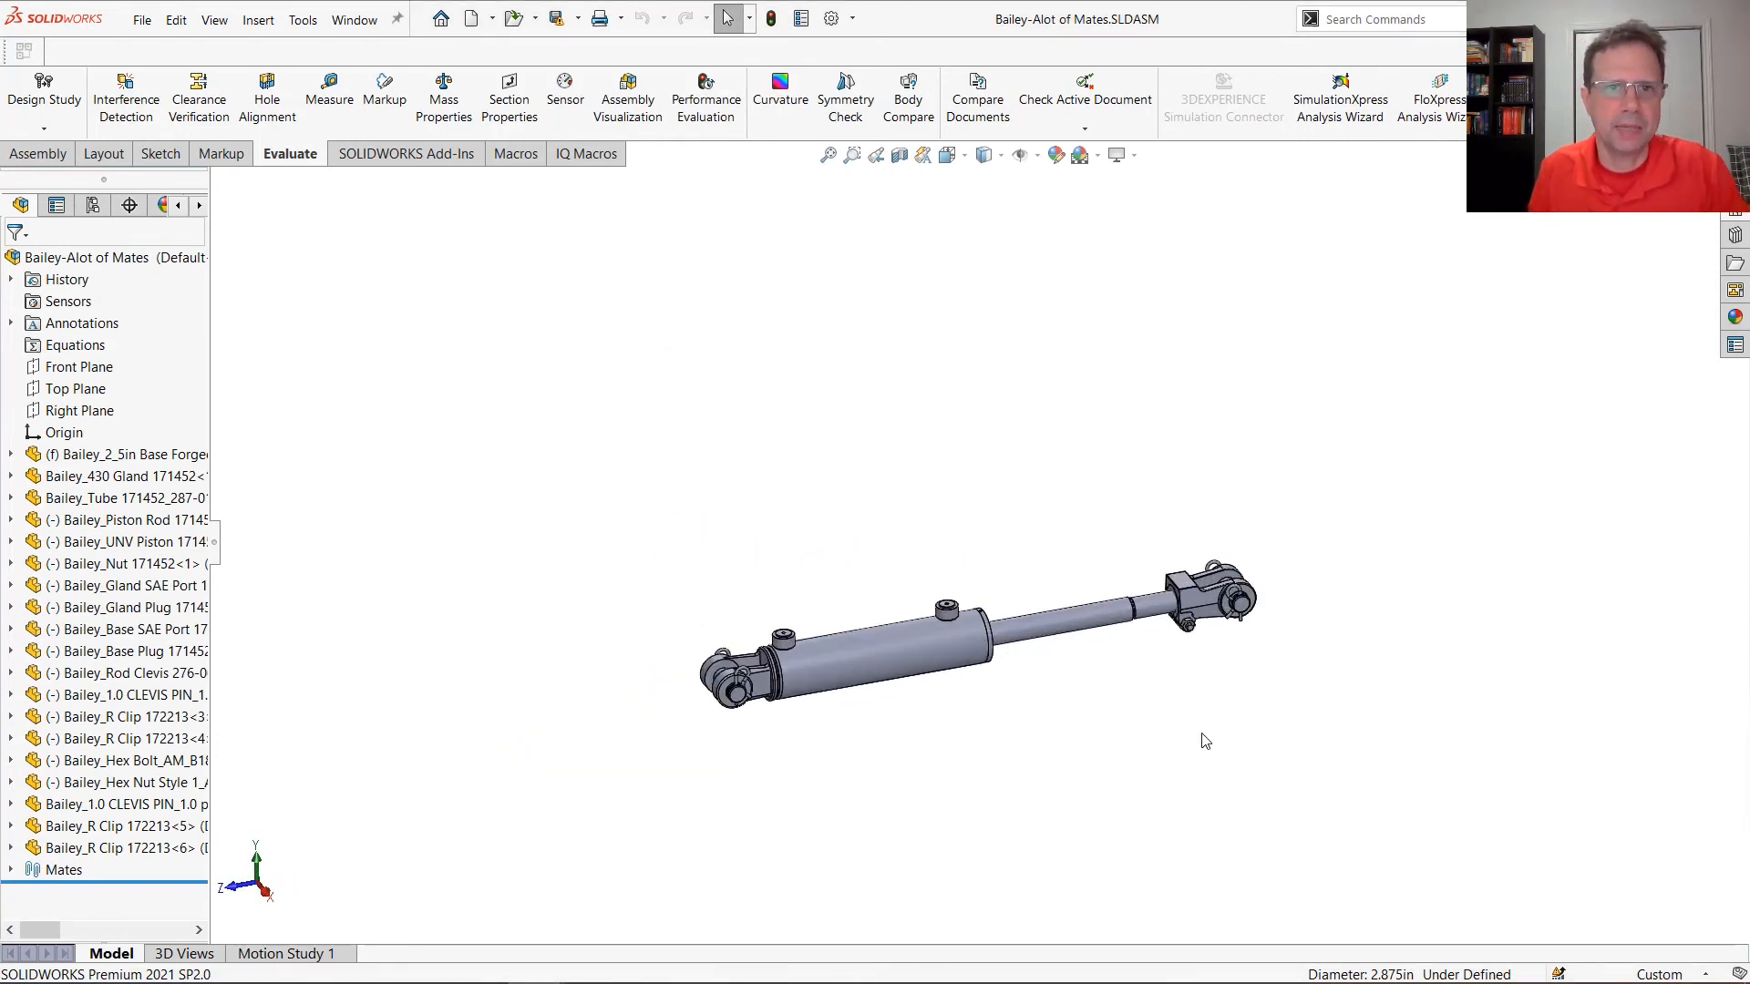
Start a Defeature of the cylinder with the Simplify geometry method, removing internal components with the model sectioned at the Right Plane
click(303, 20)
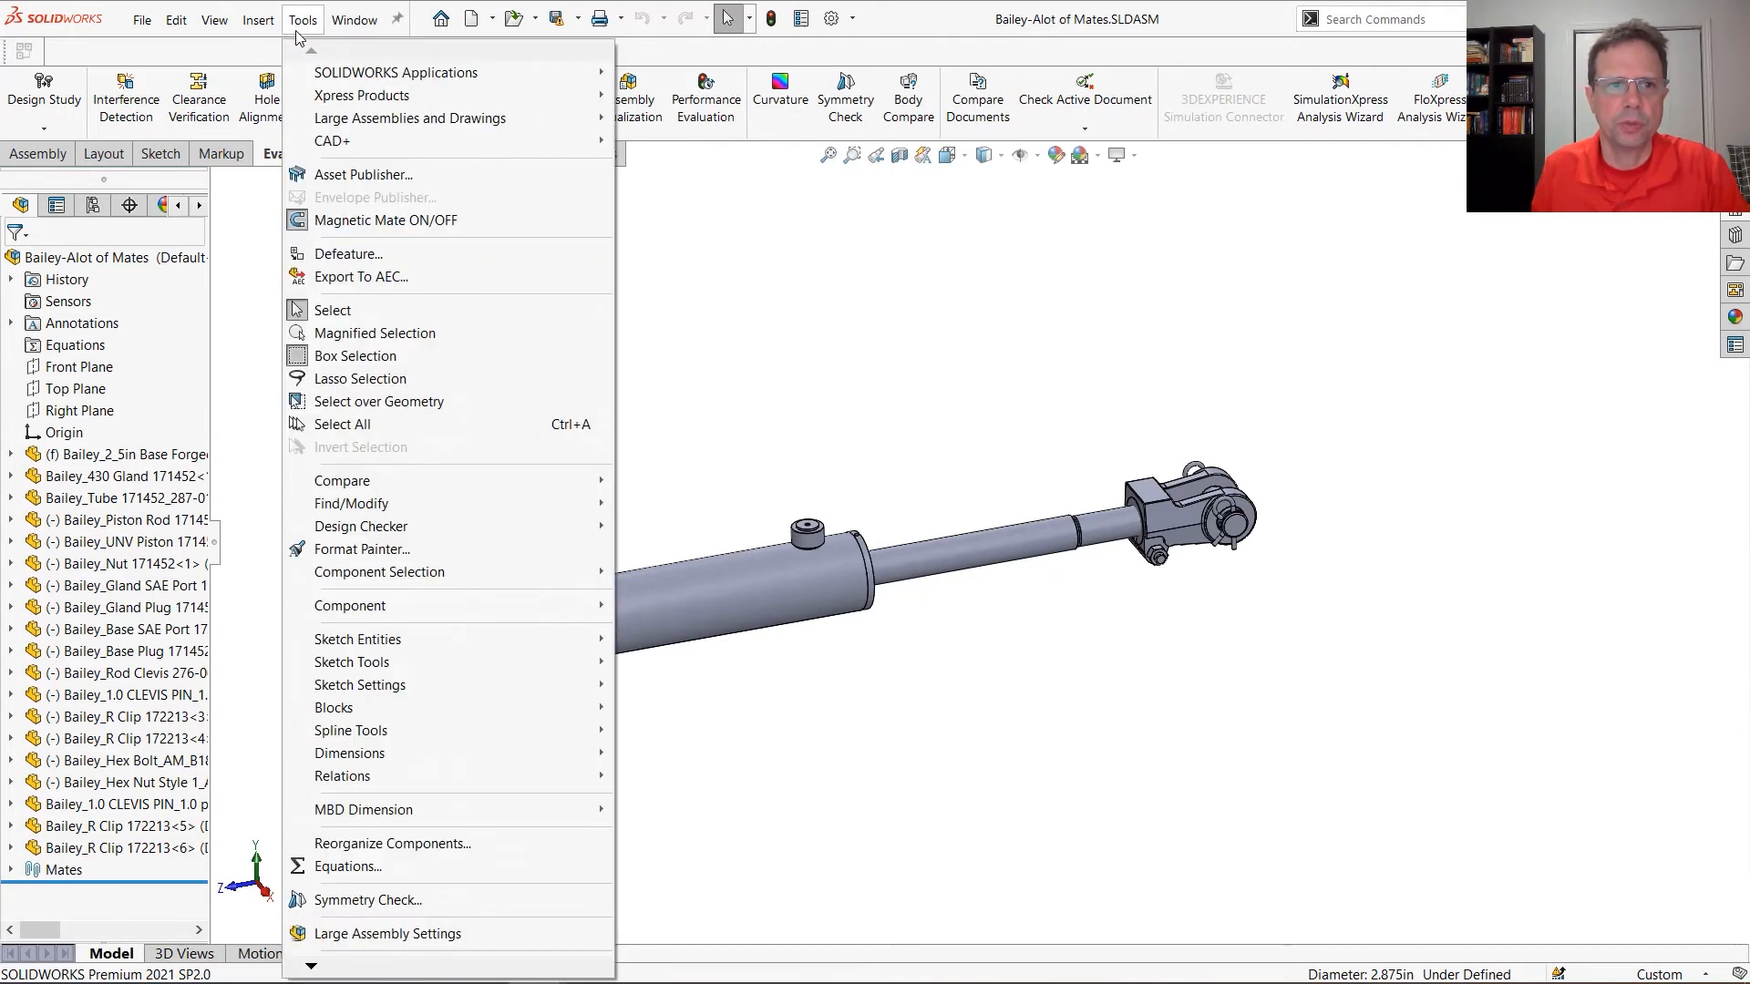
click(355, 255)
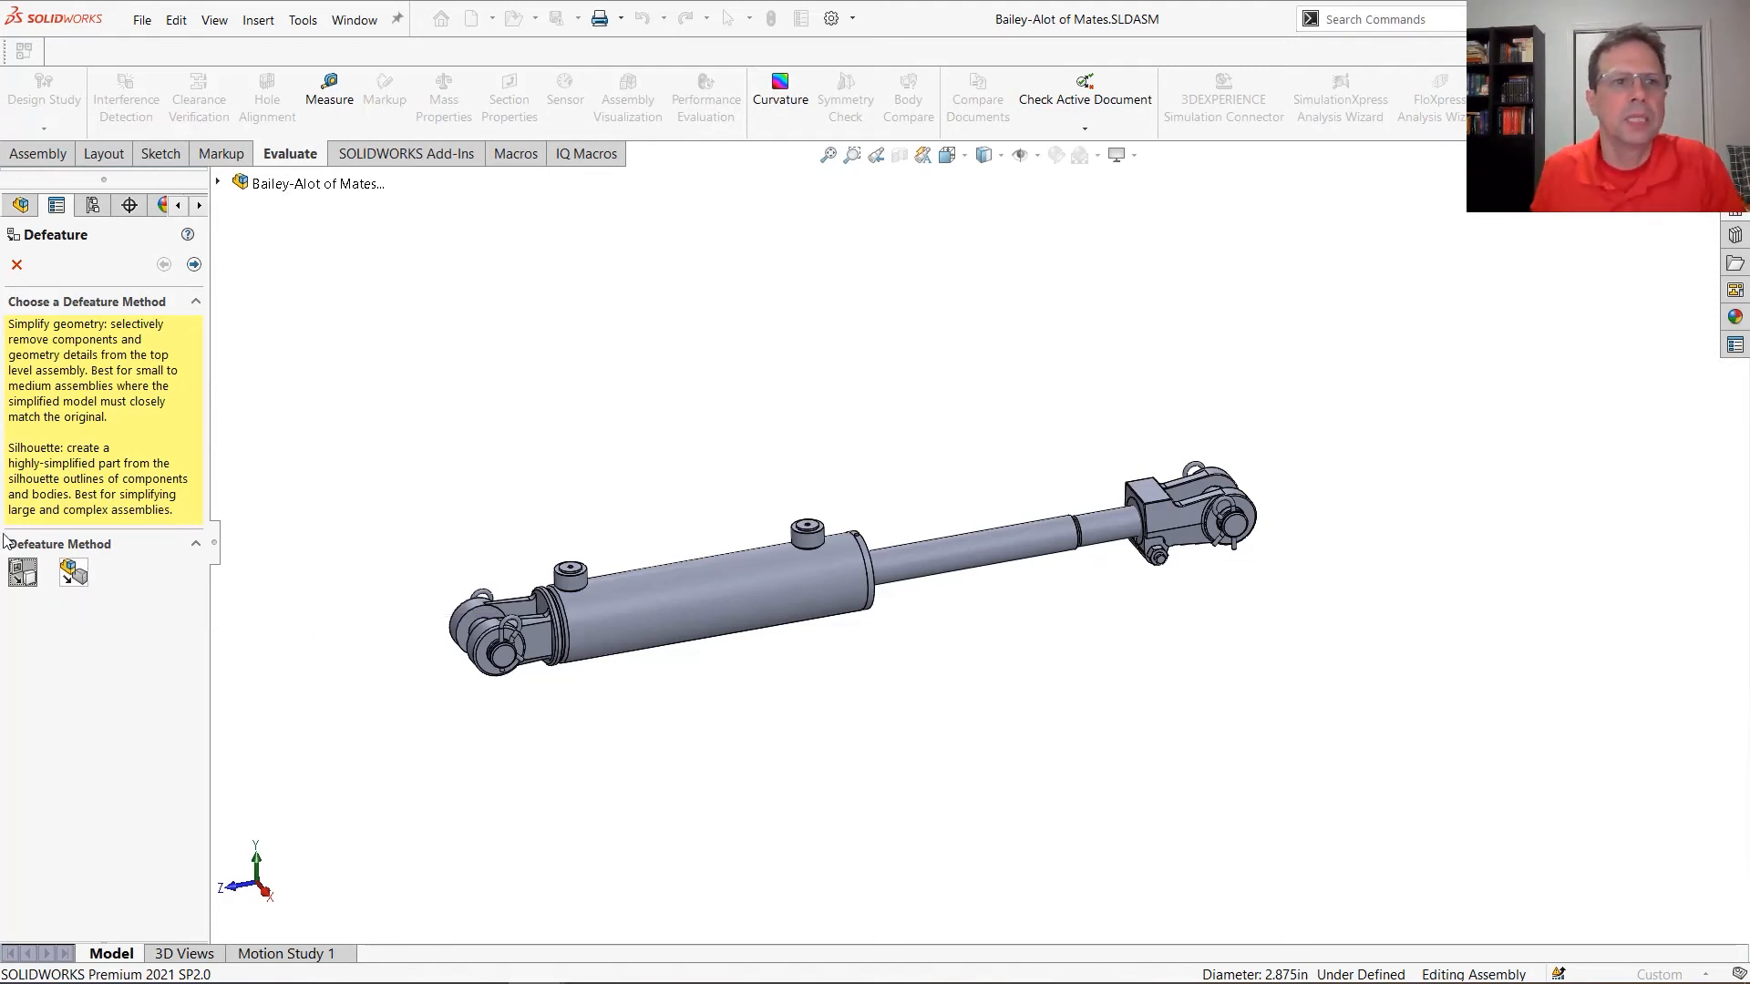
click(193, 264)
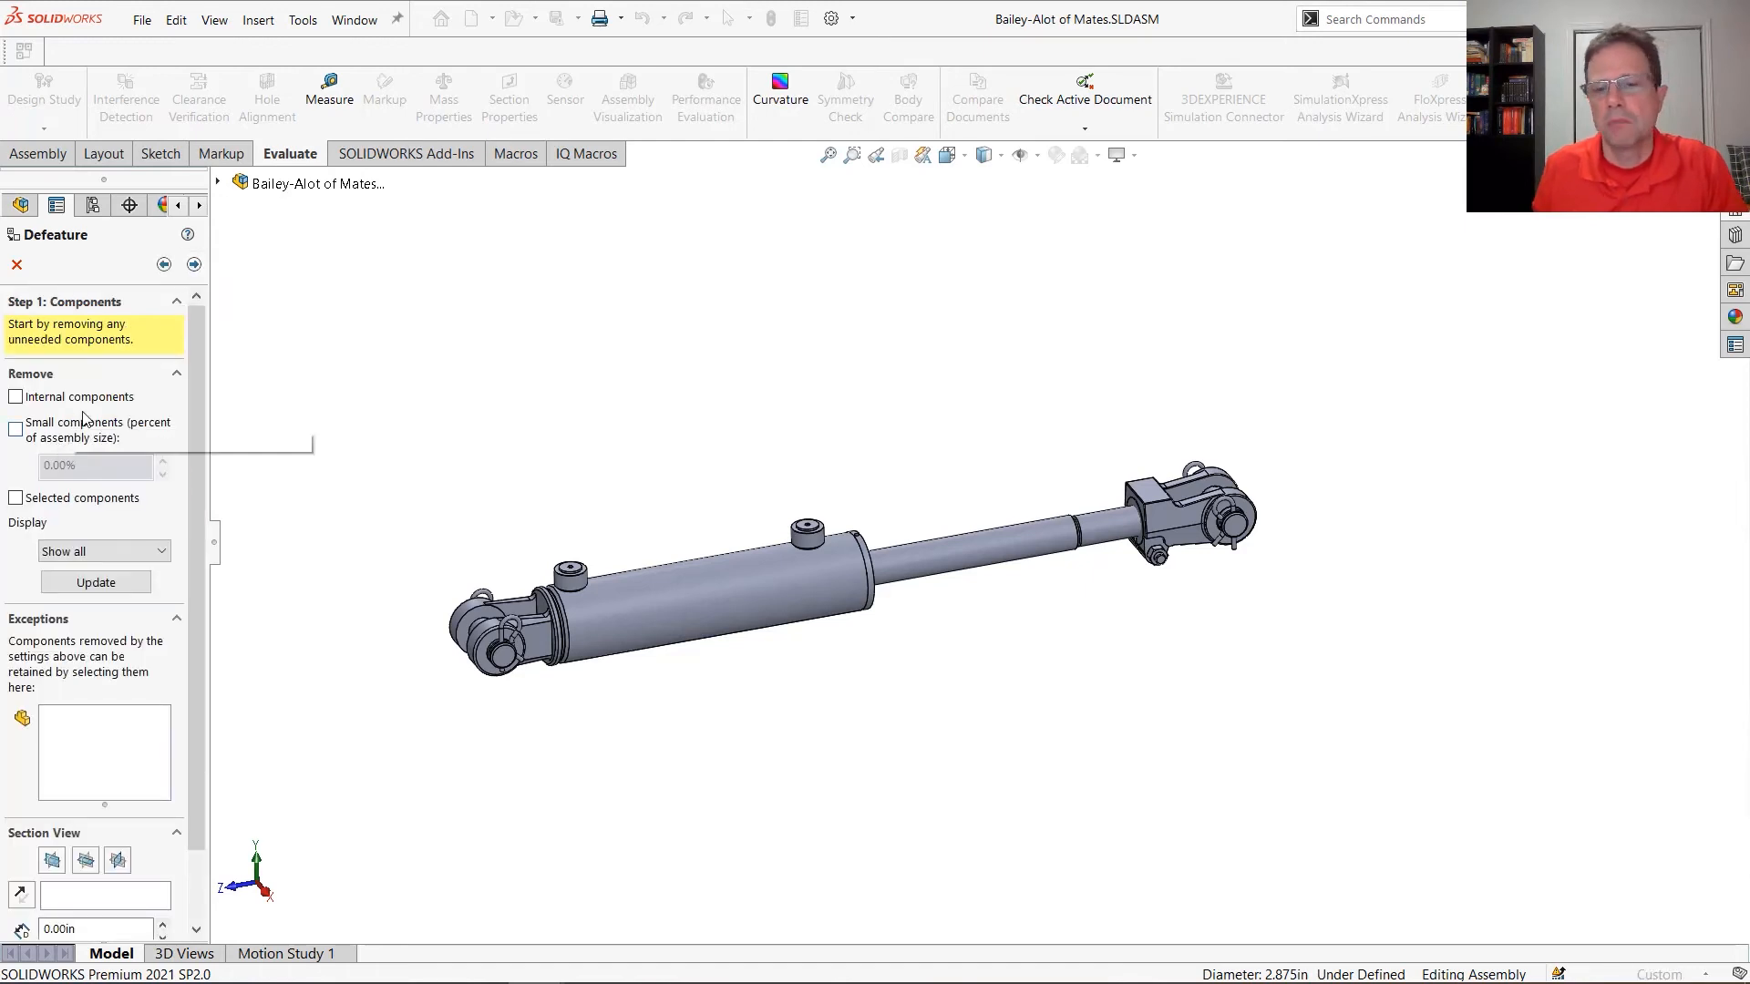
click(85, 860)
click(118, 860)
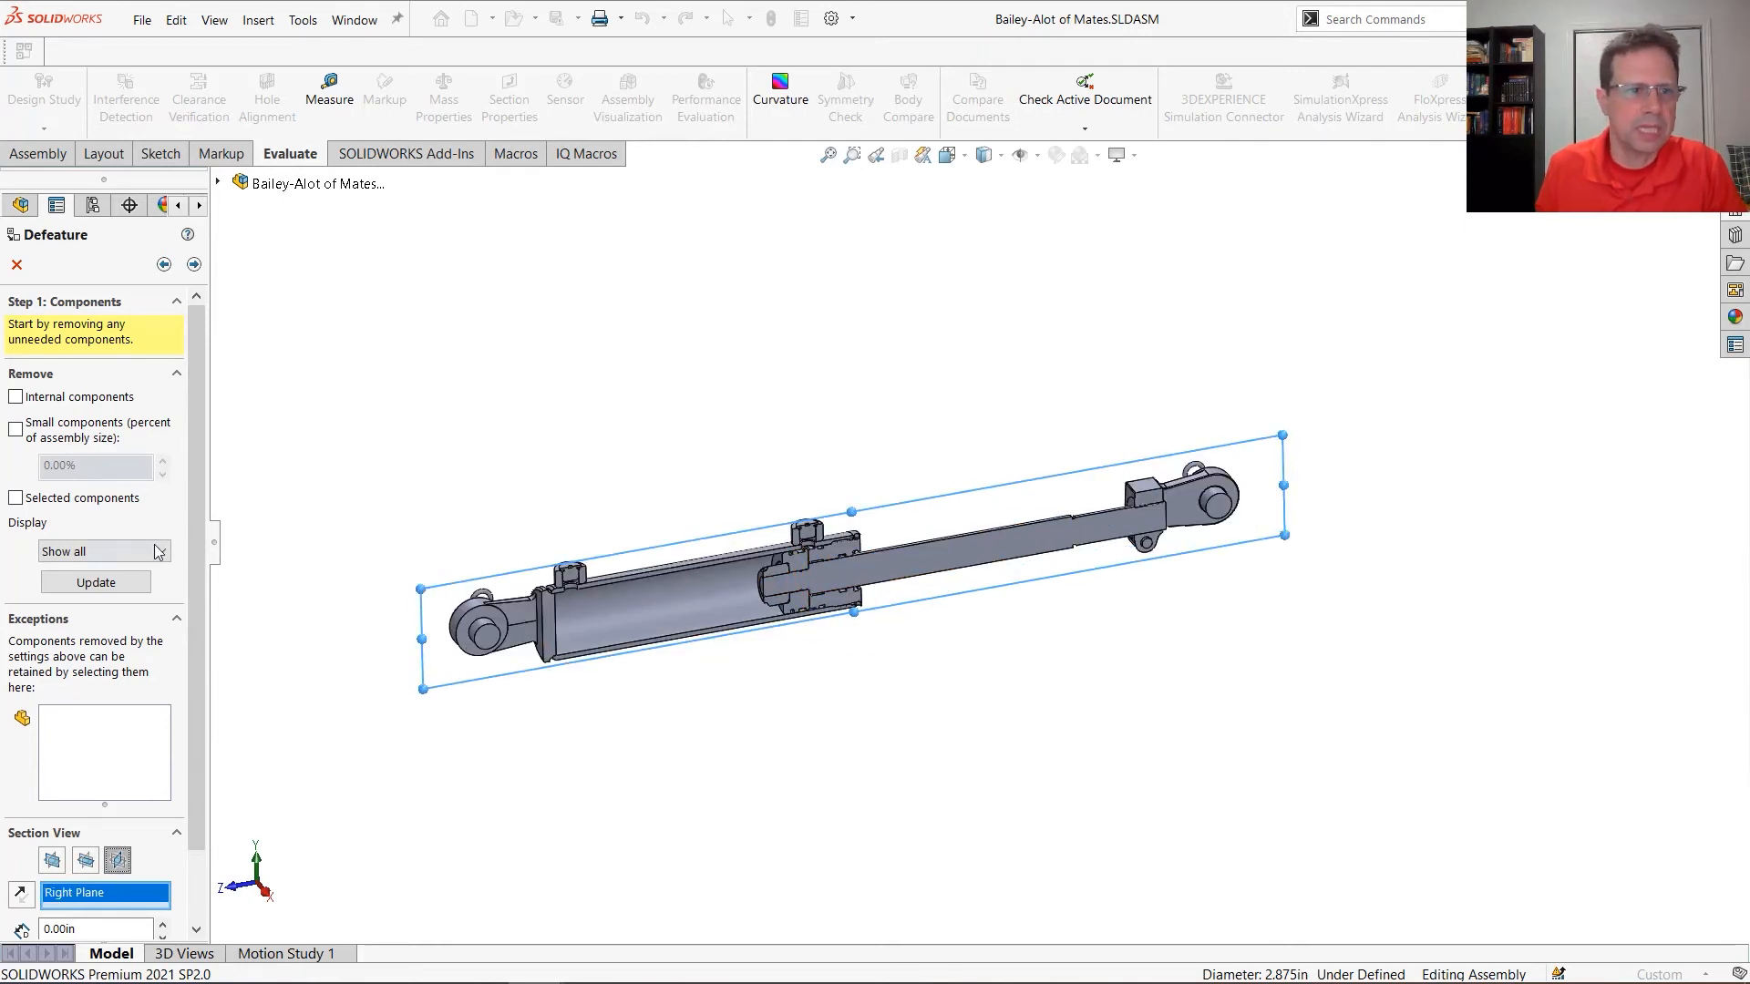
click(50, 401)
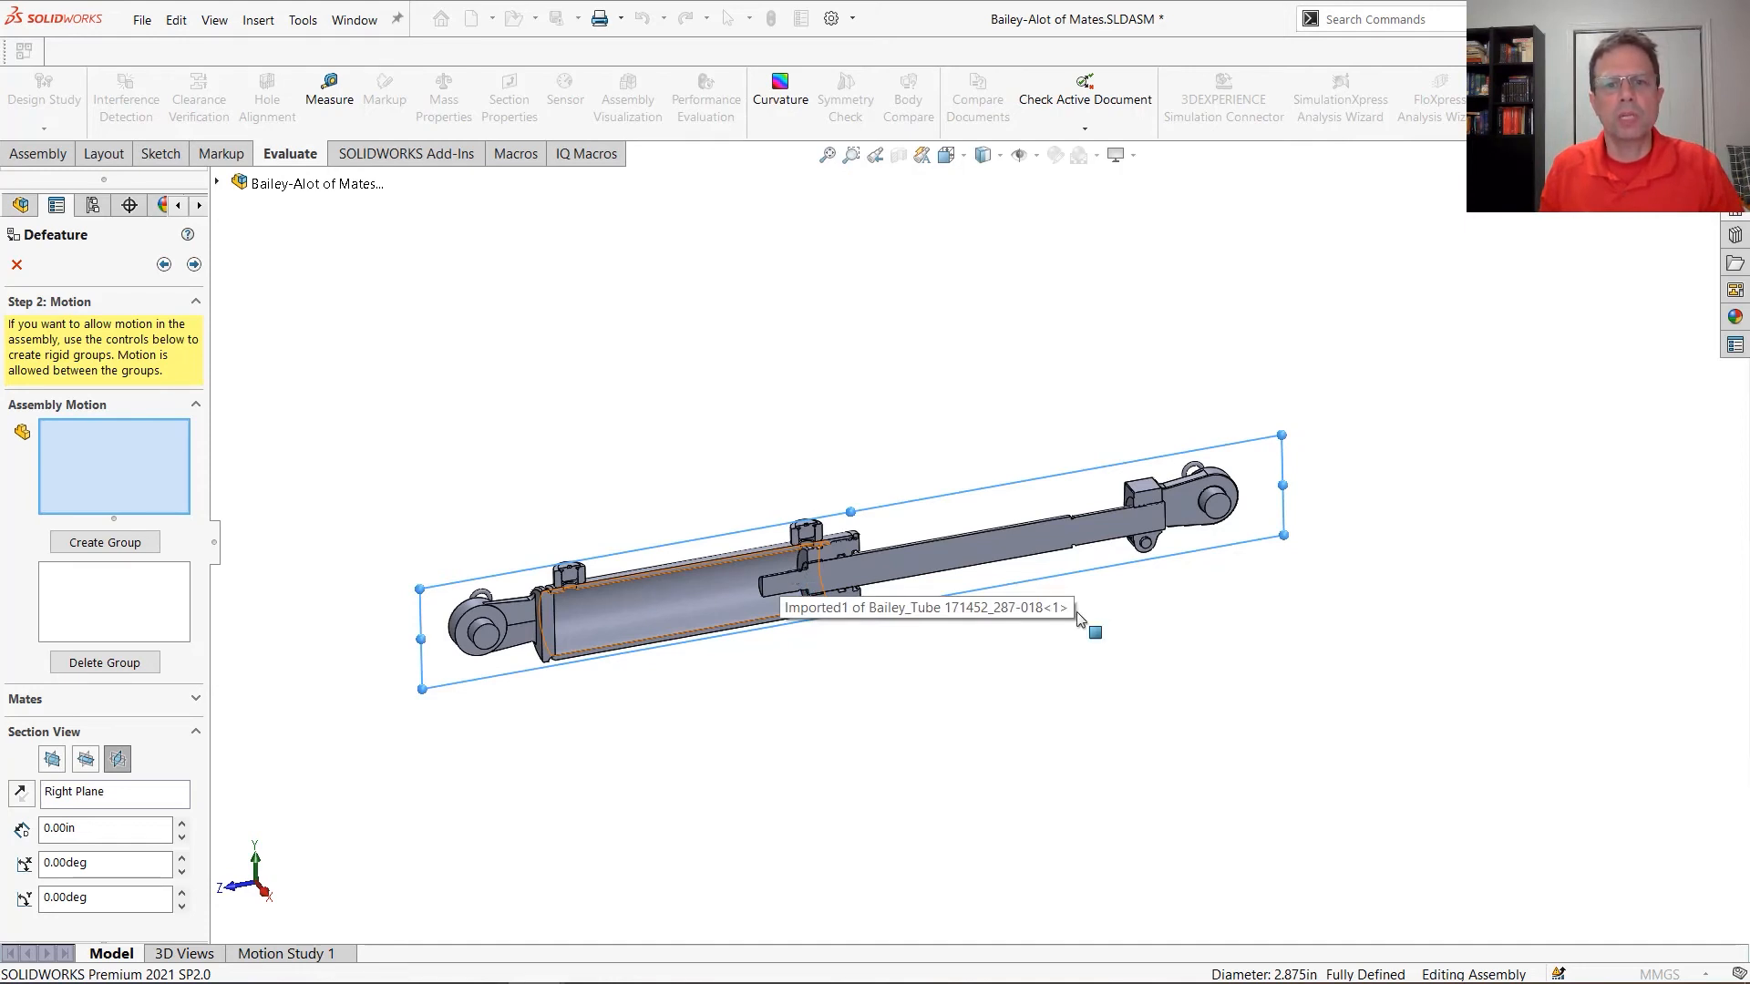
Turn off the section view and create a rigid motion group from the piston rod, rod clevis and attached pin hardware
drag(1366, 727, 974, 282)
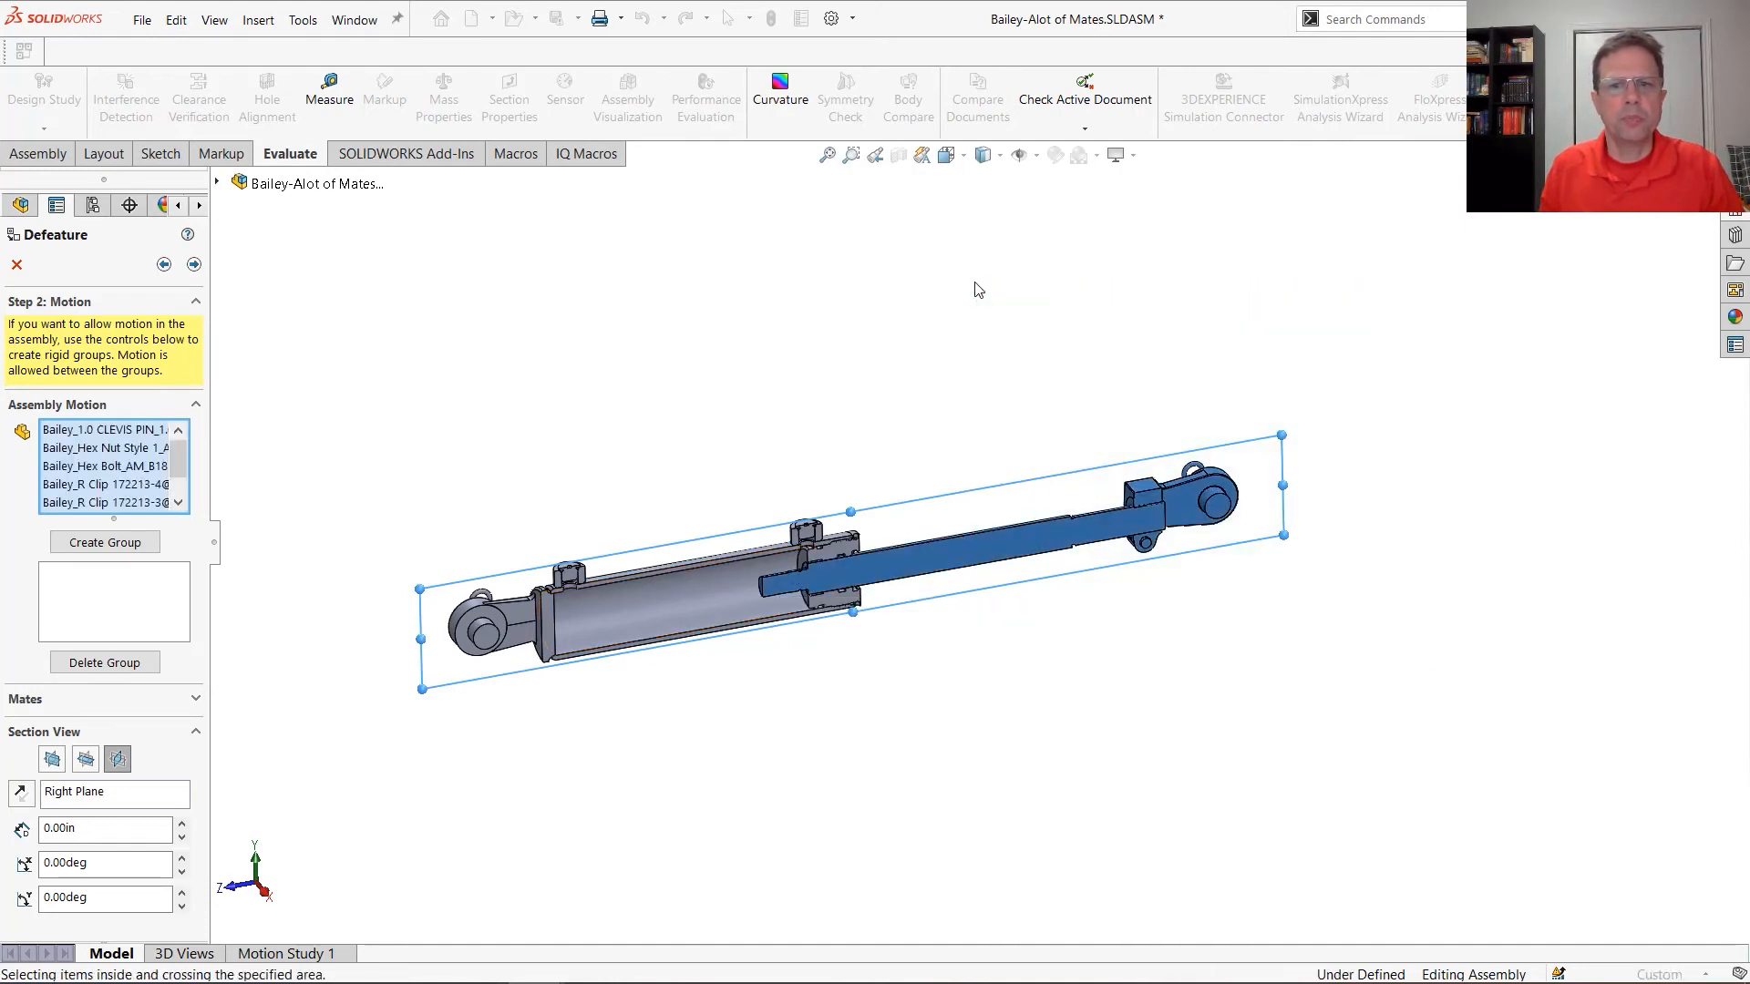
click(117, 760)
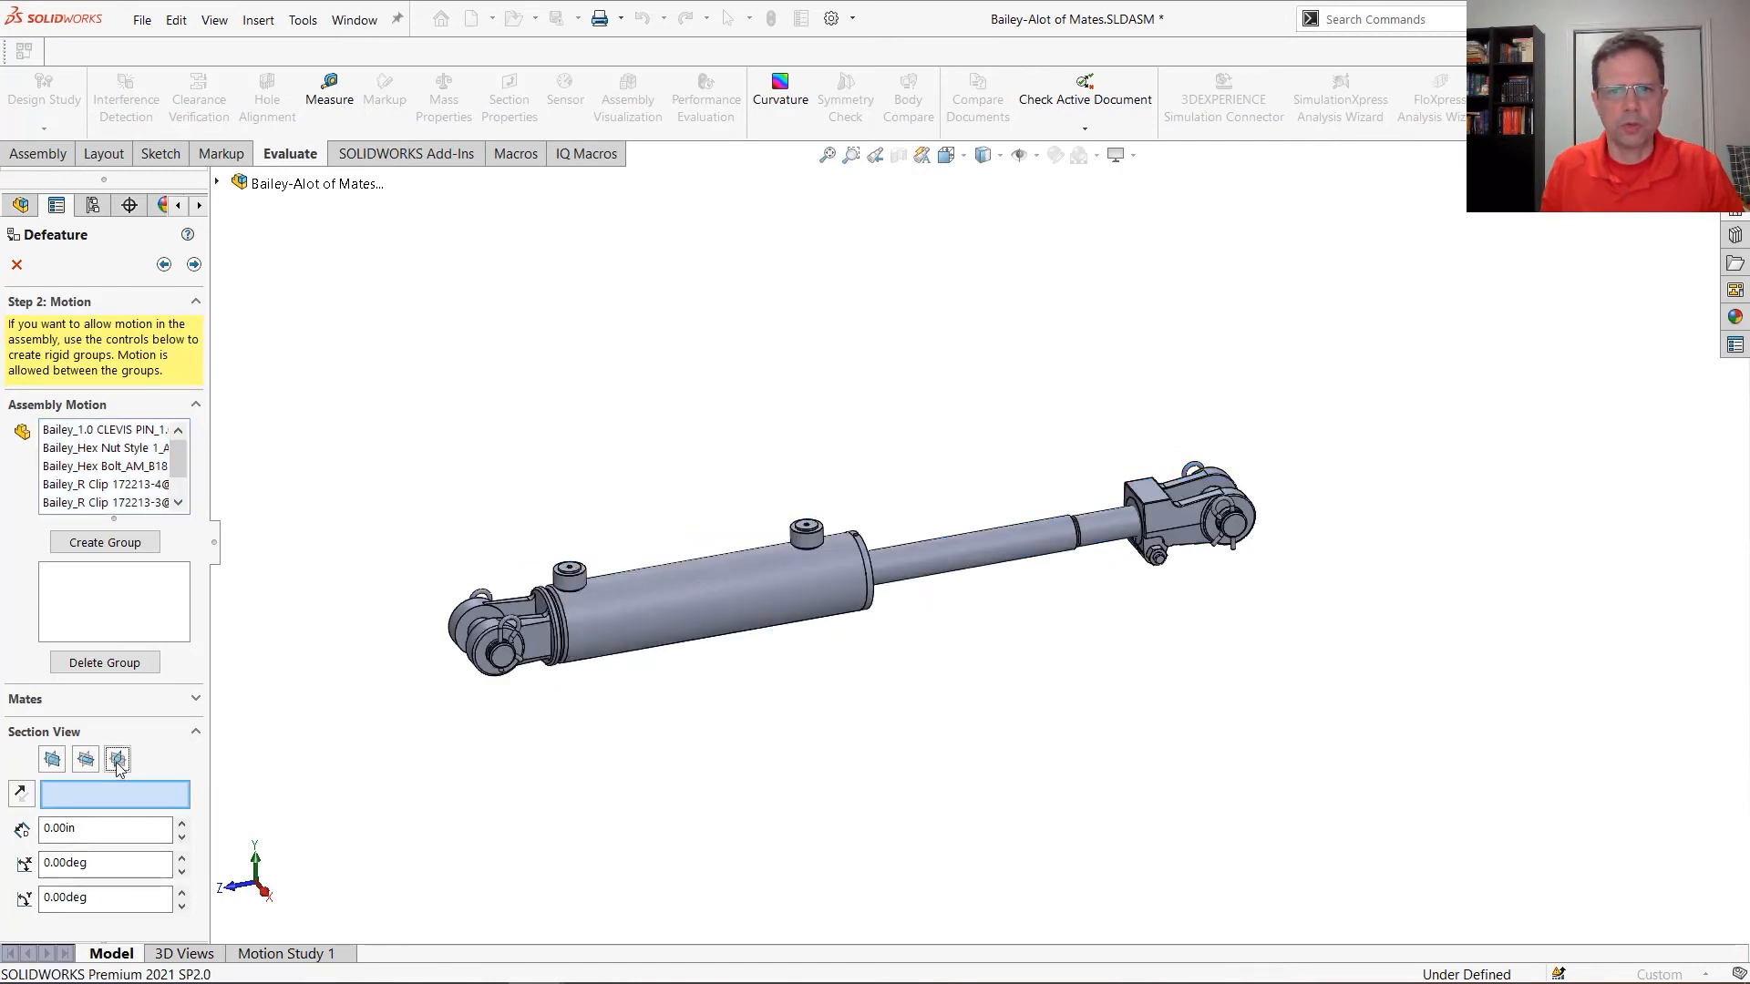
drag(1436, 704, 966, 332)
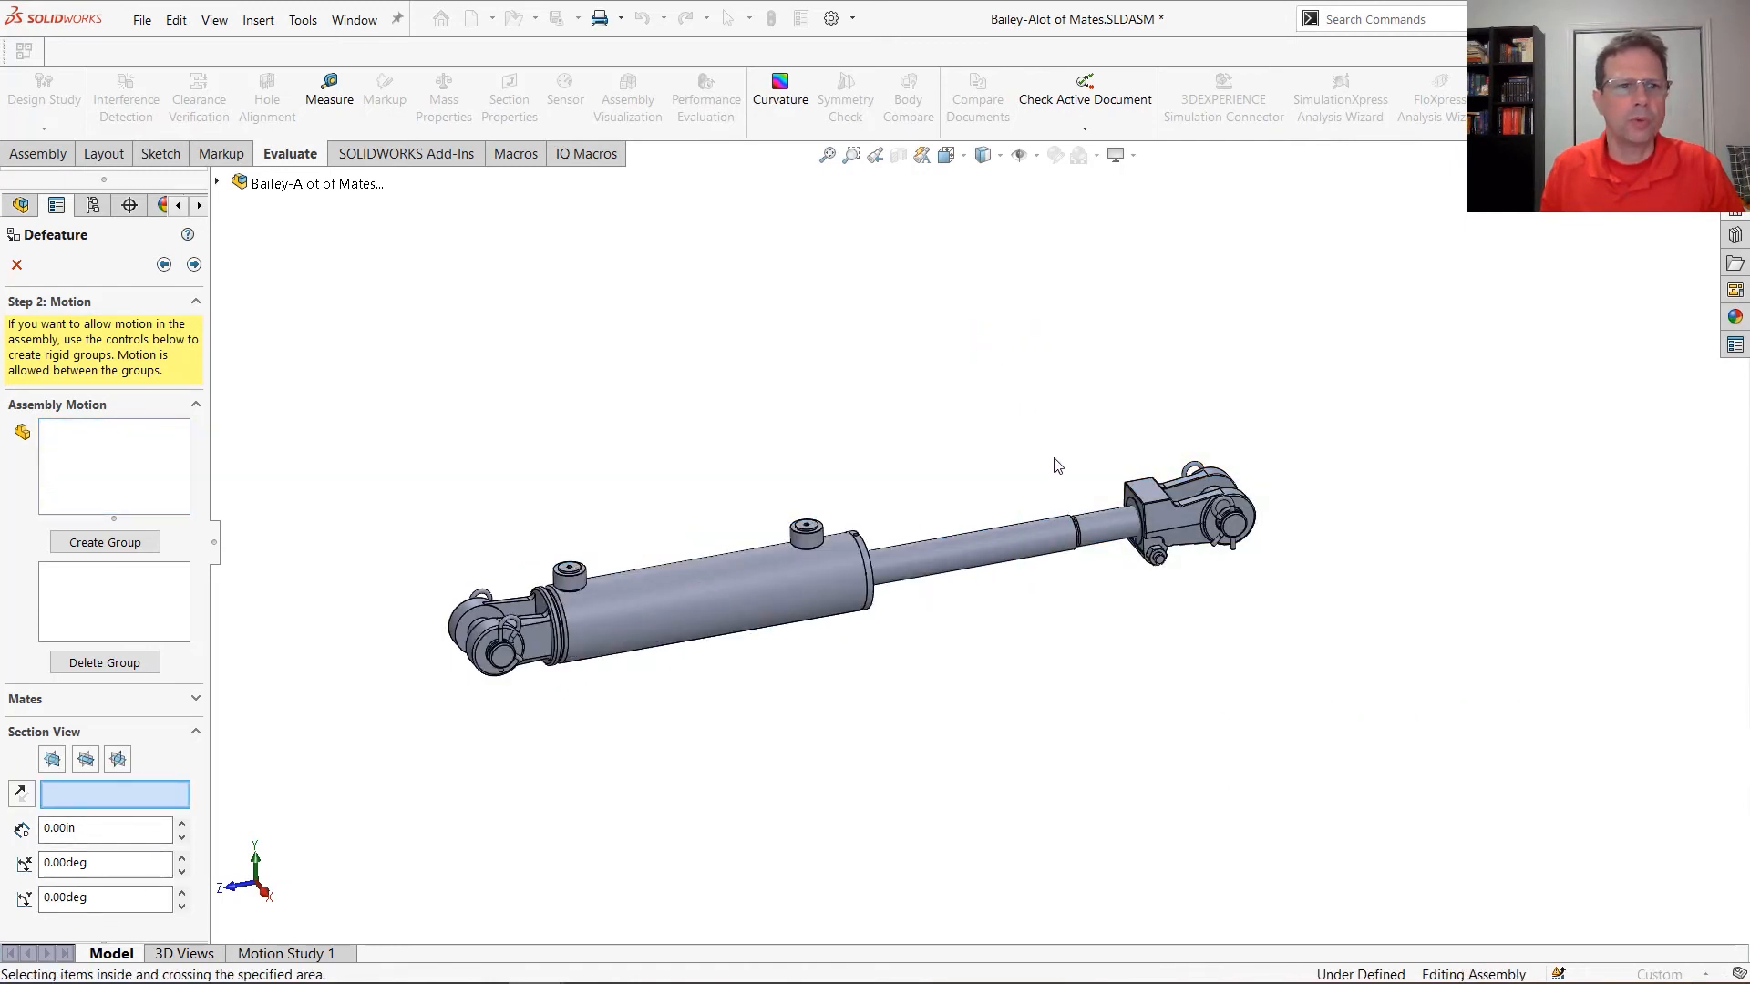
click(167, 460)
drag(1301, 708, 1005, 398)
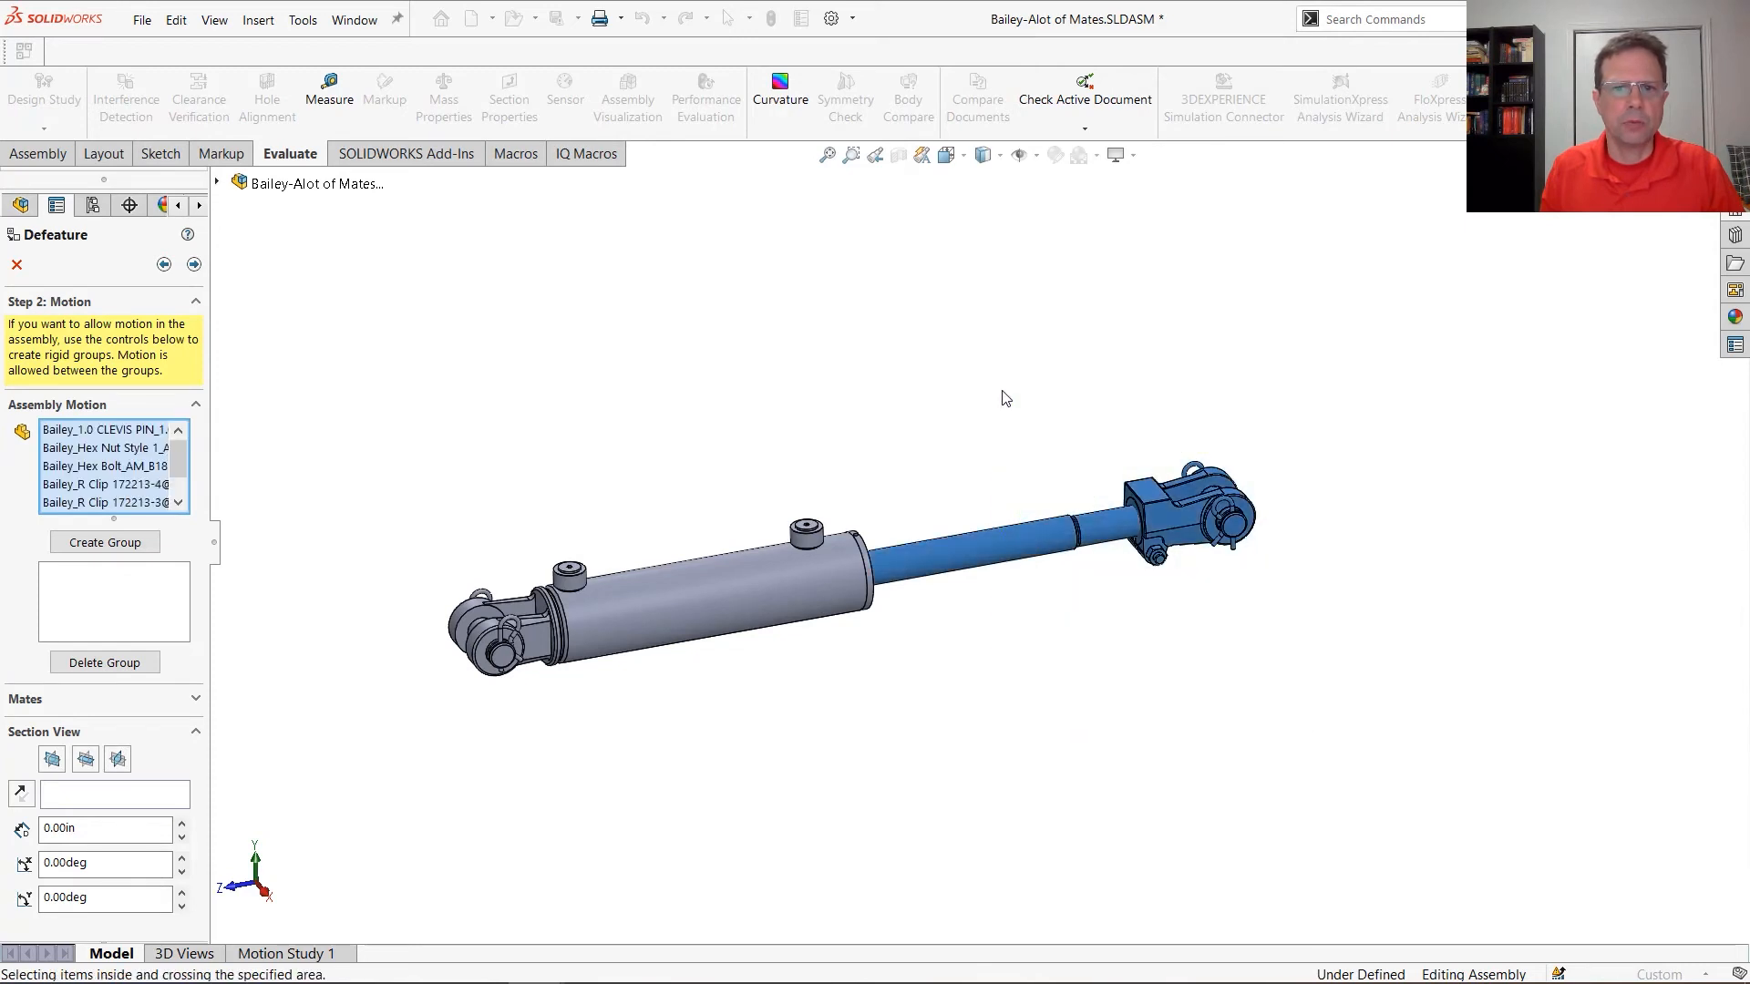
click(137, 542)
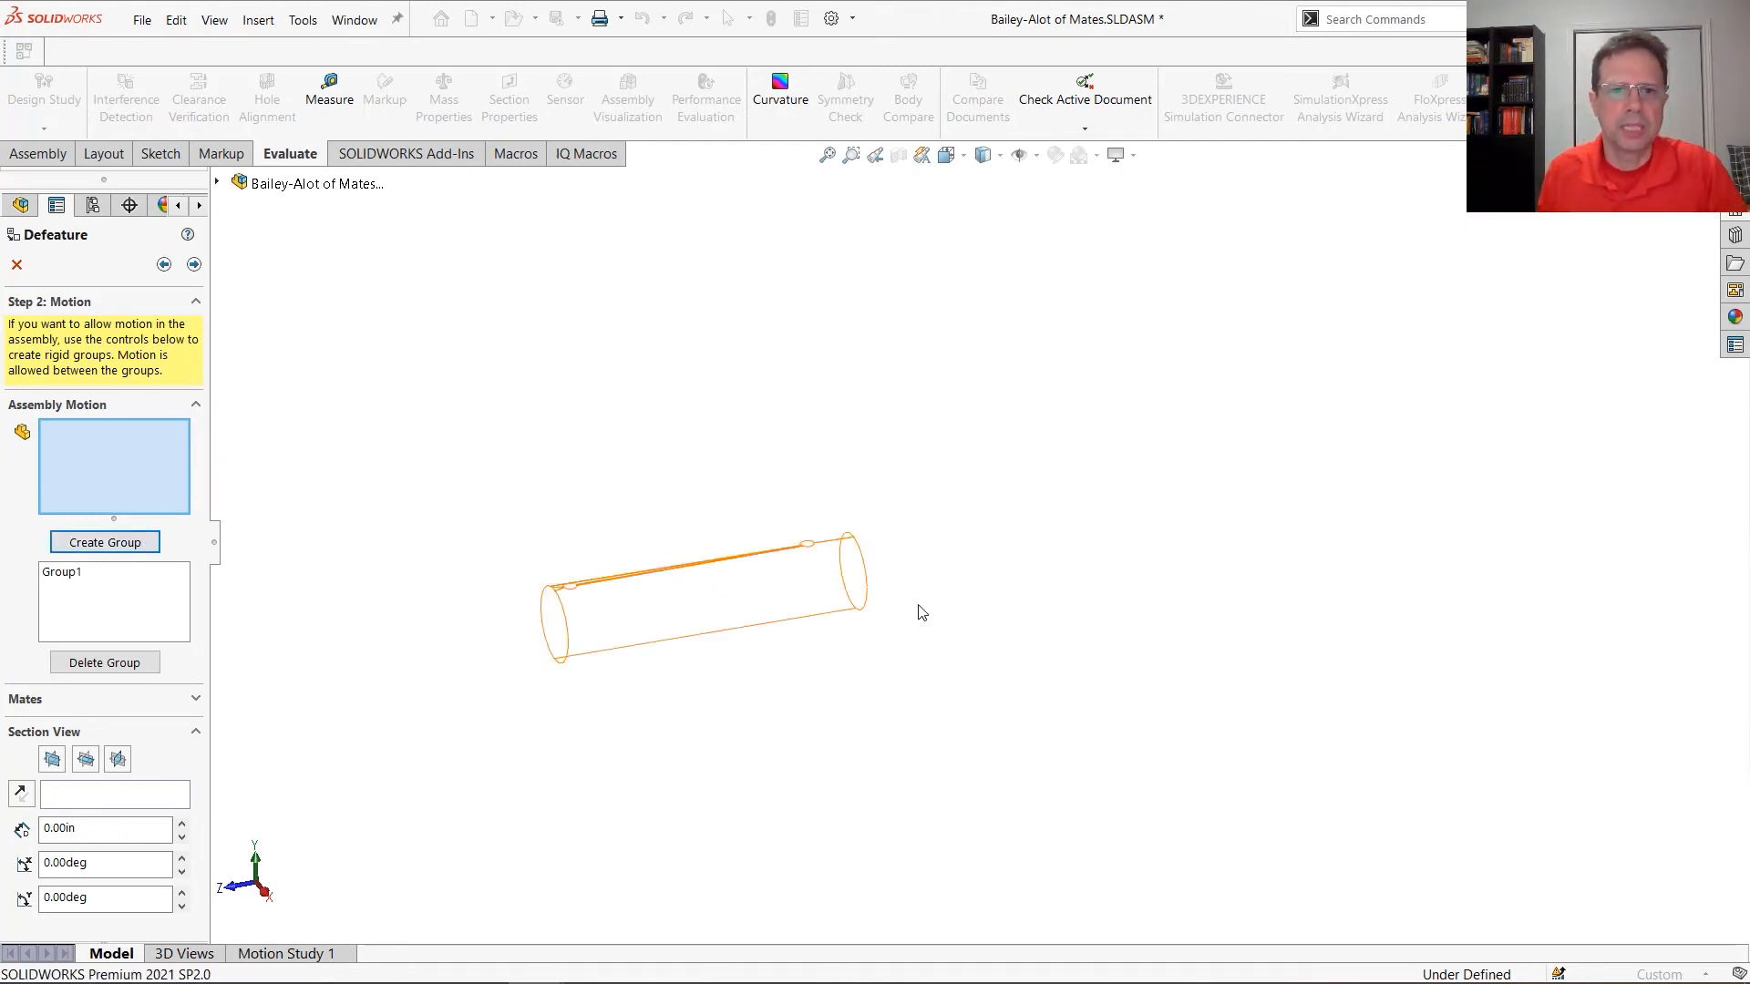
Create a second rigid motion group from the tube, base clevis, ports and clips, and proceed to the features to keep
click(745, 811)
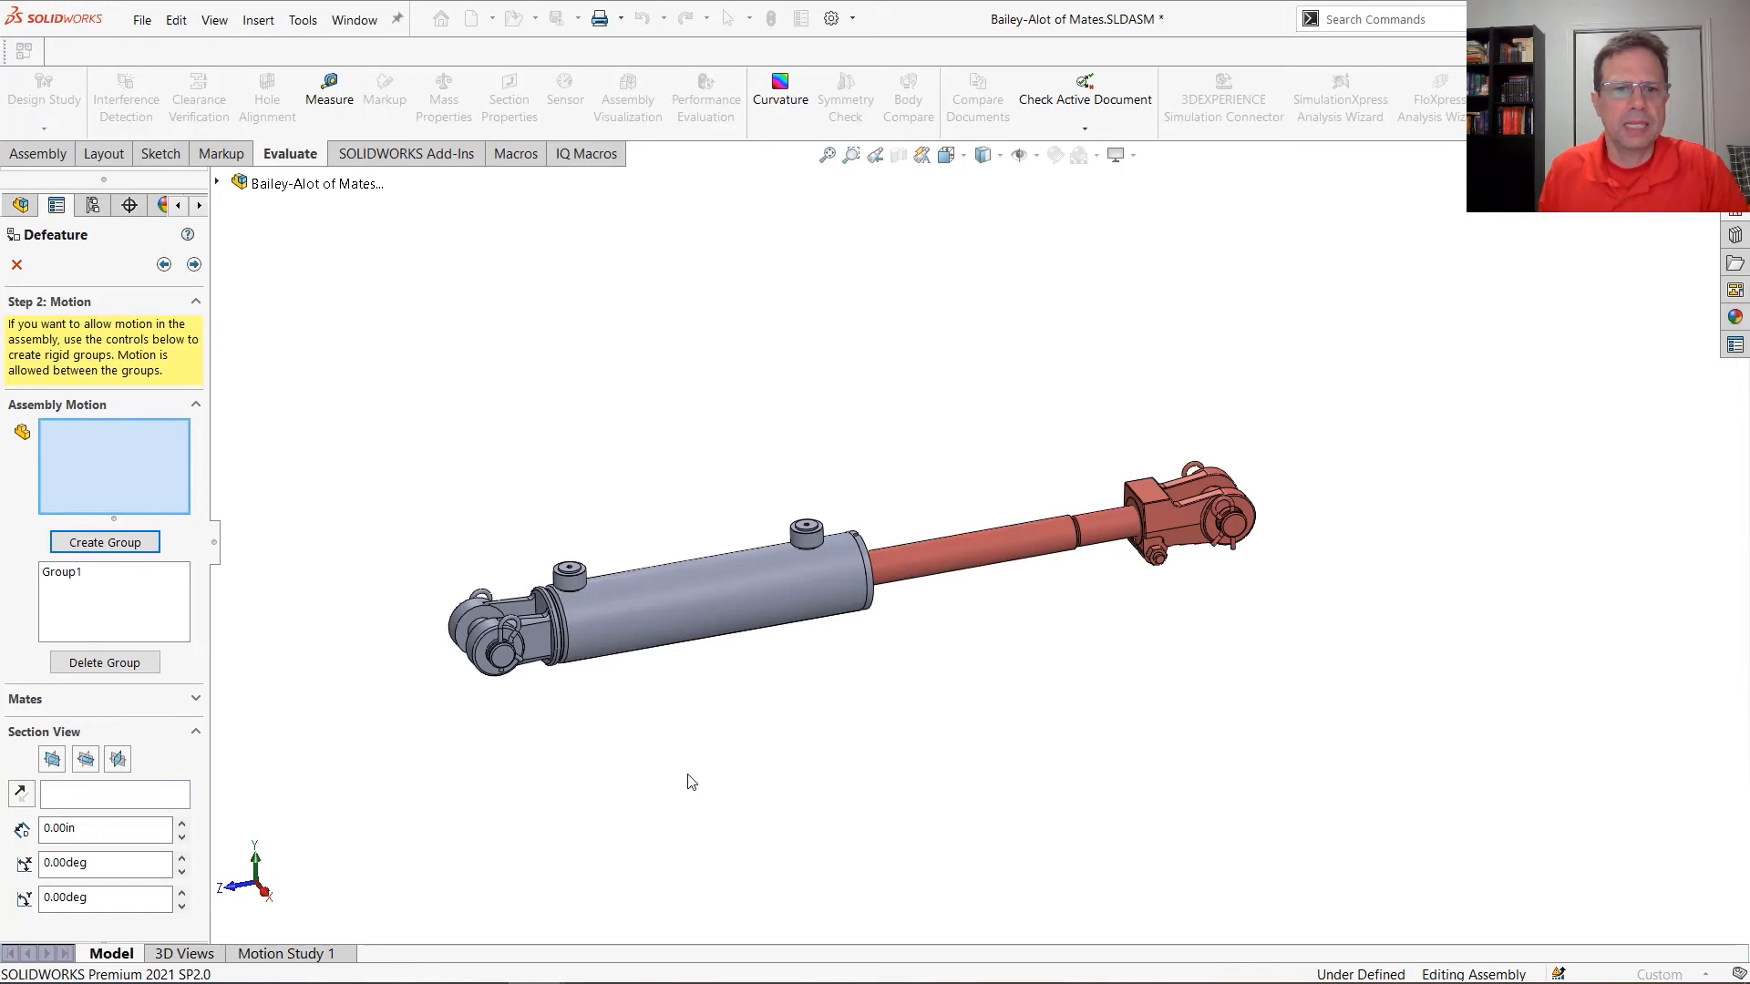
drag(341, 409, 905, 821)
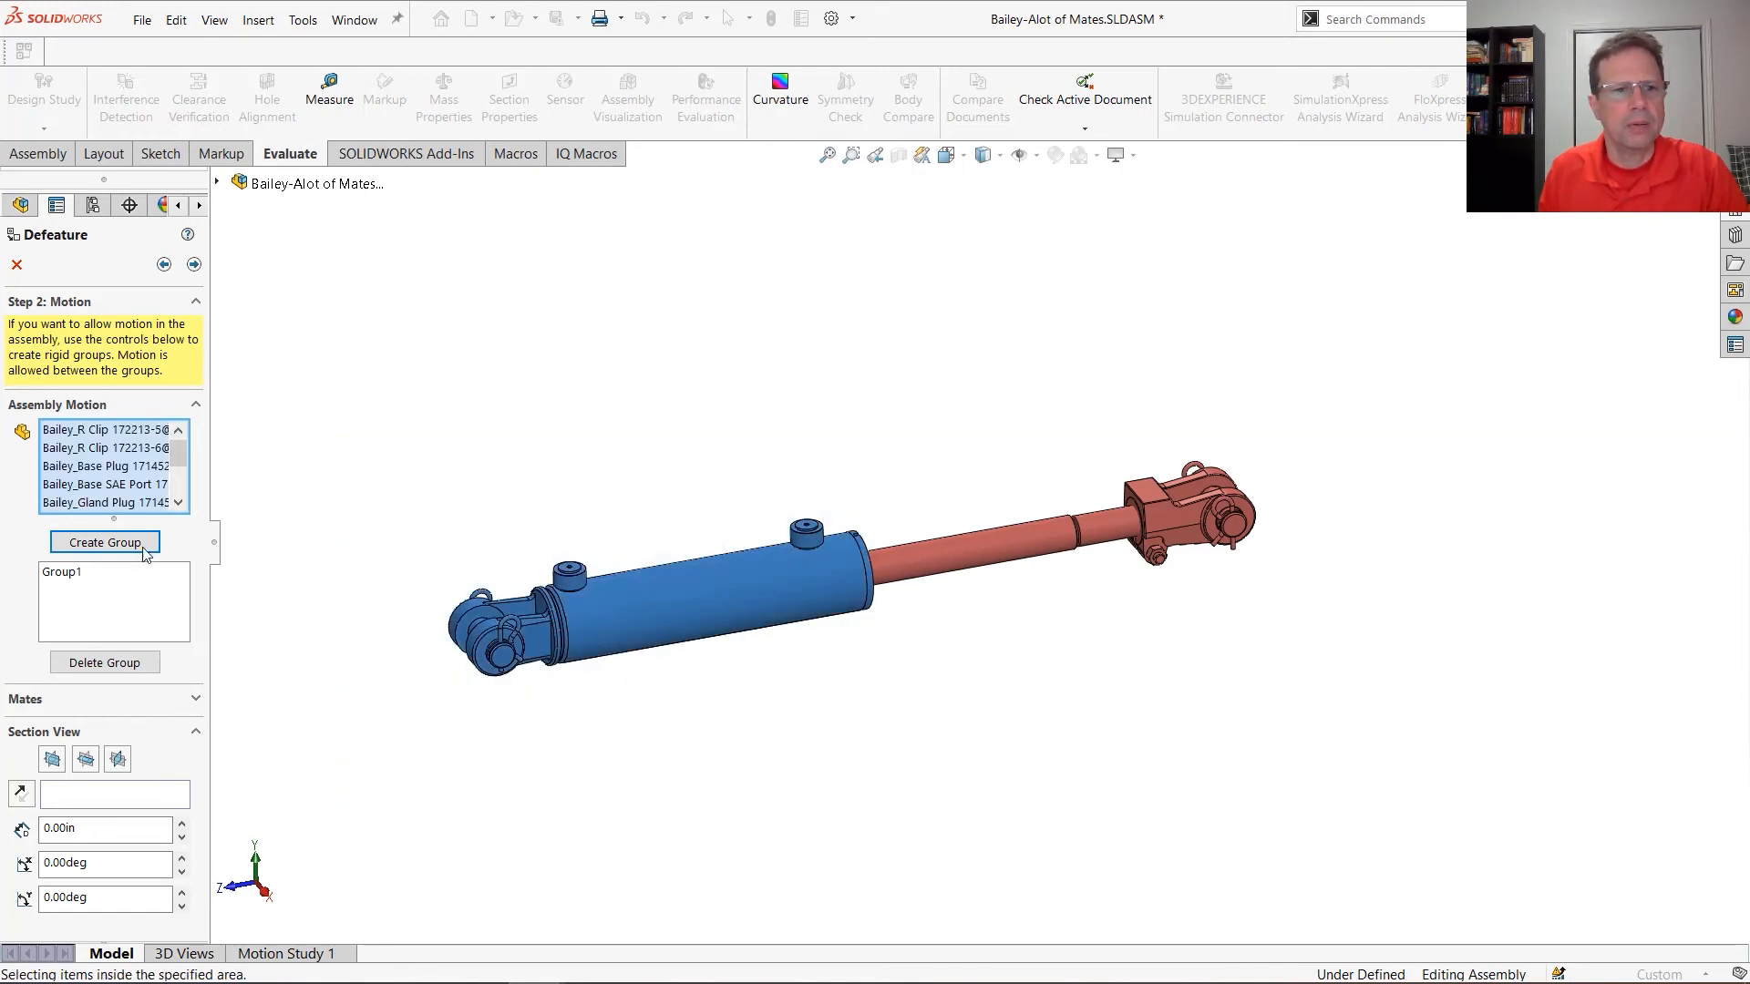
click(105, 542)
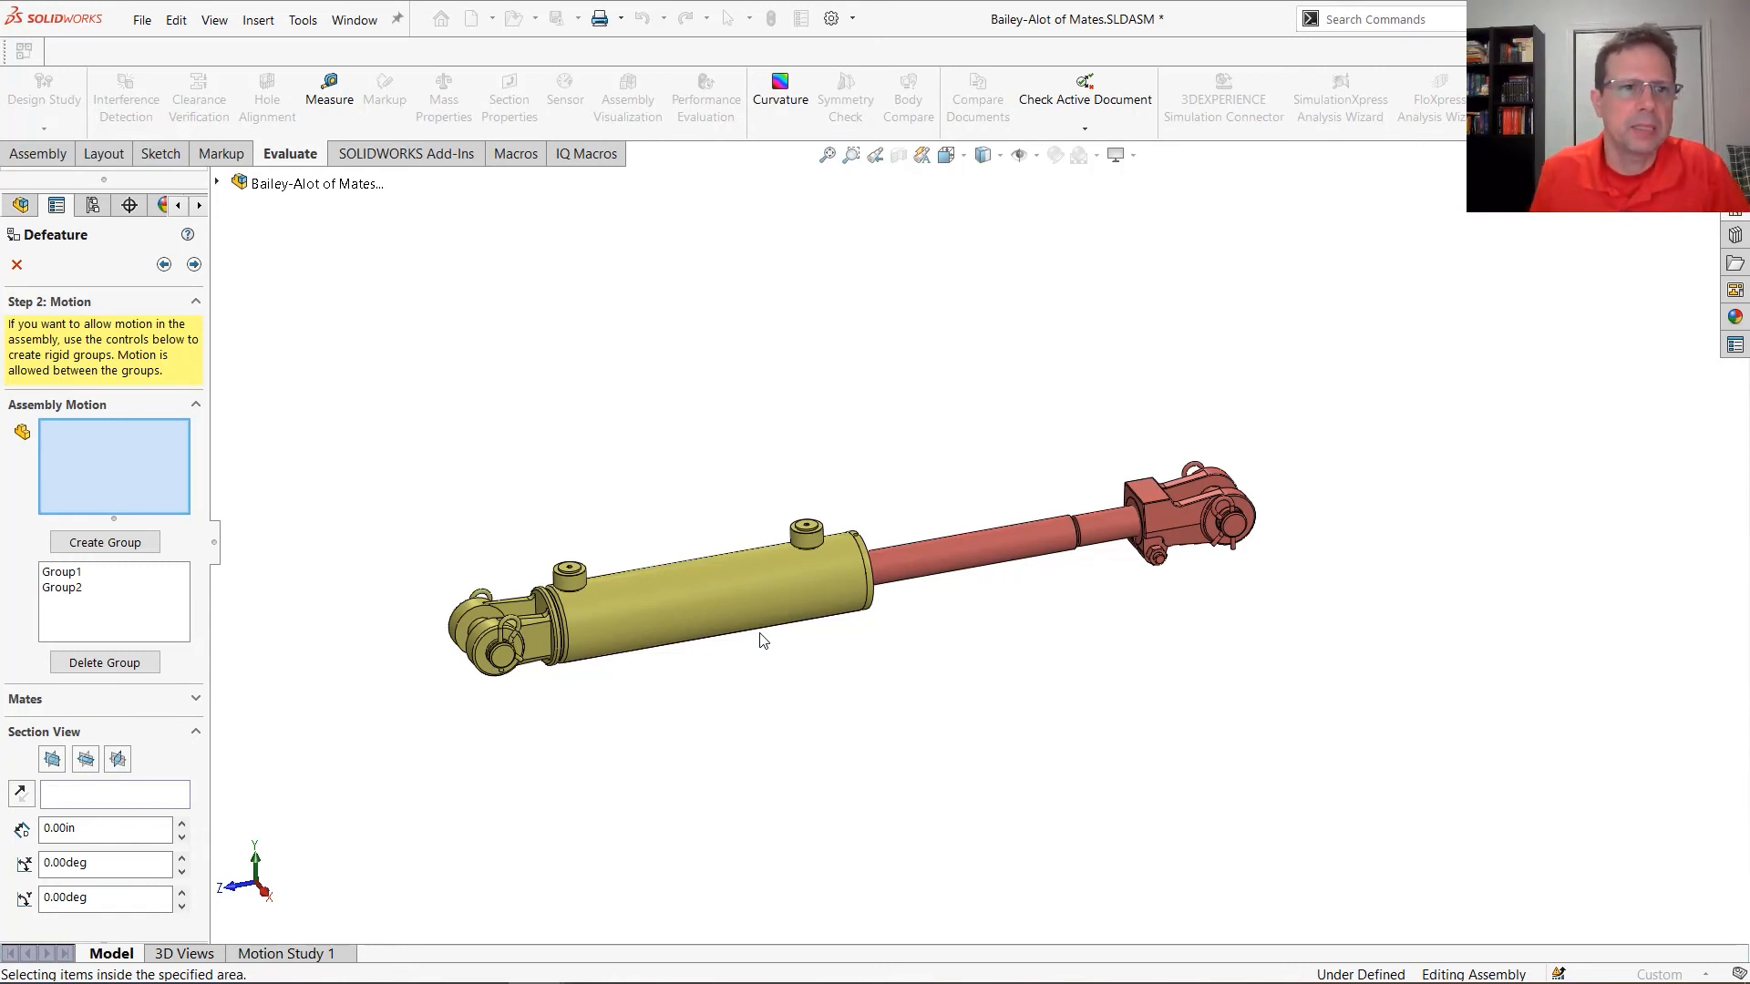
click(193, 264)
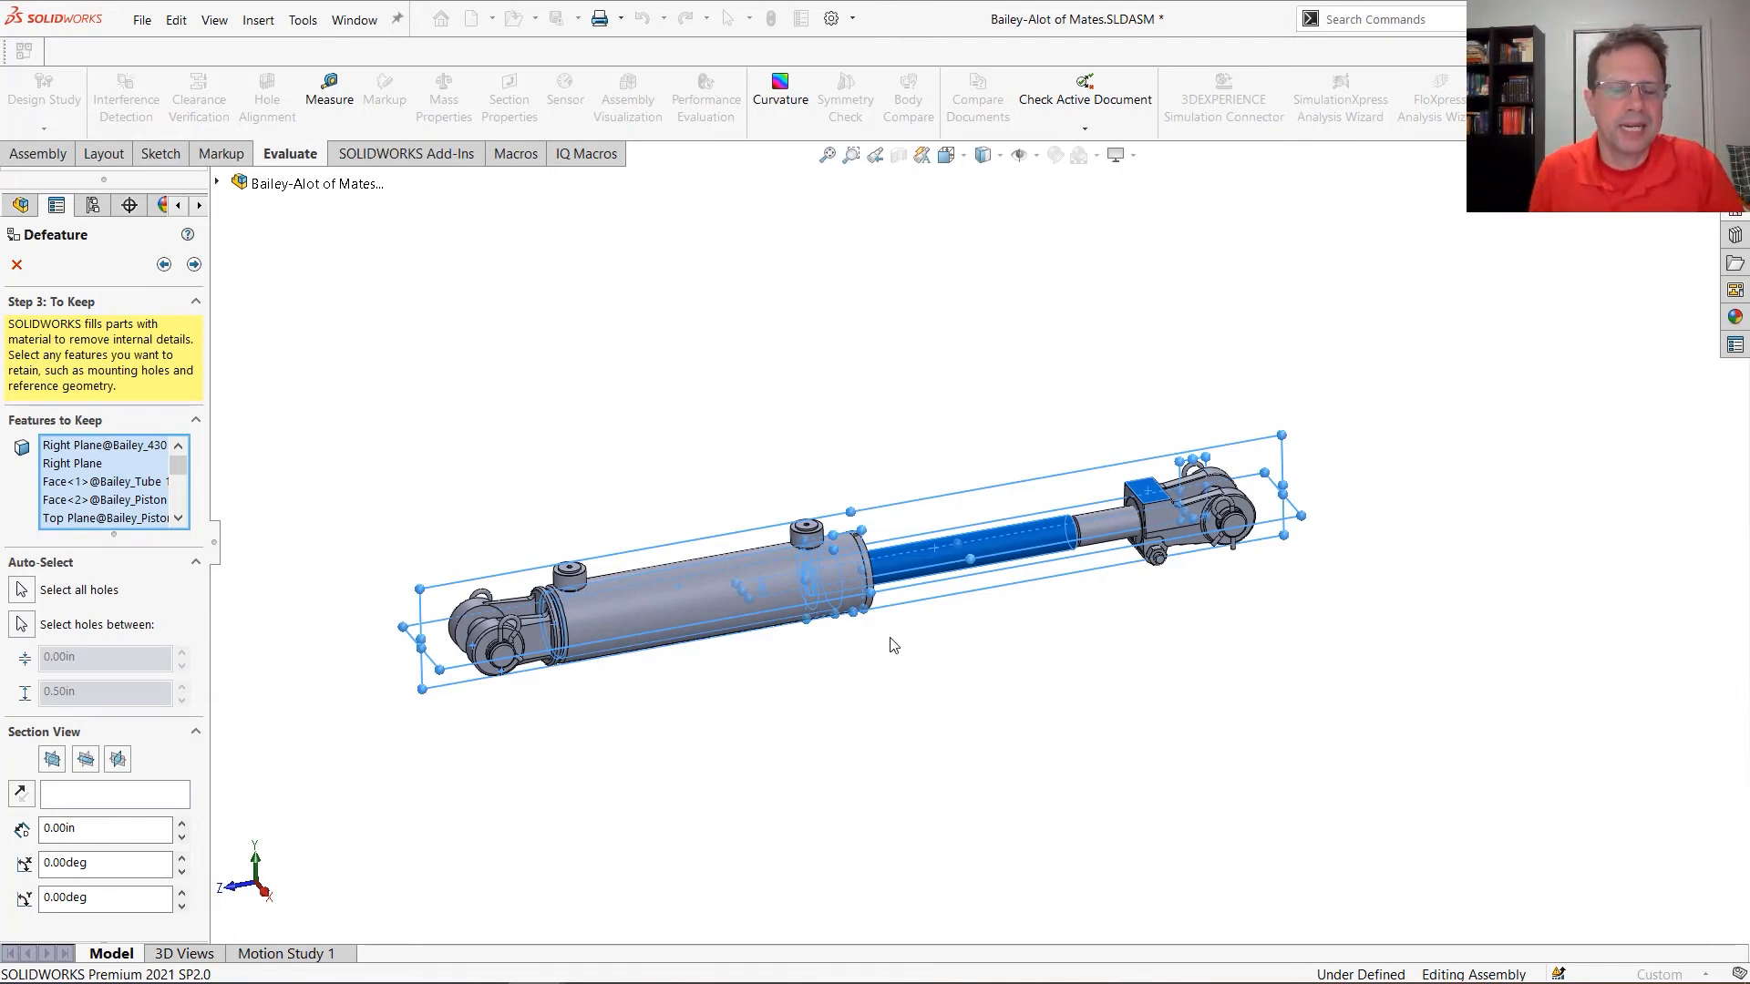
Clear every entry from the features to keep and proceed to the items to remove
right_click(116, 486)
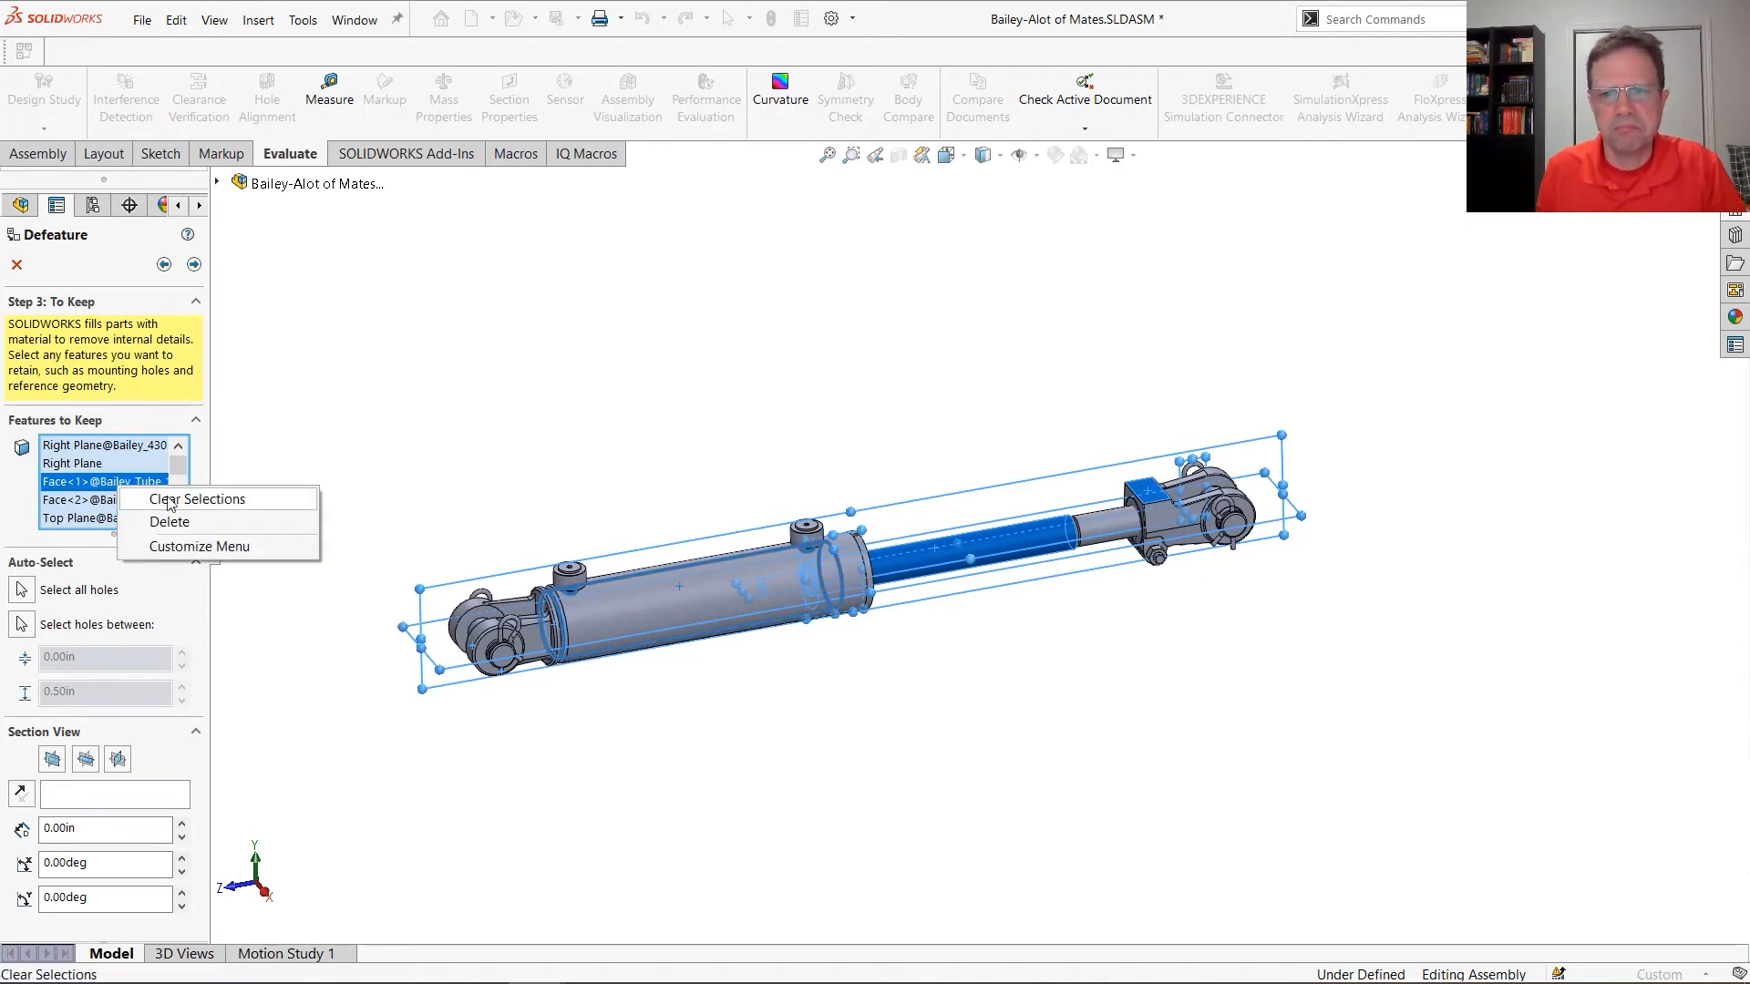
click(168, 500)
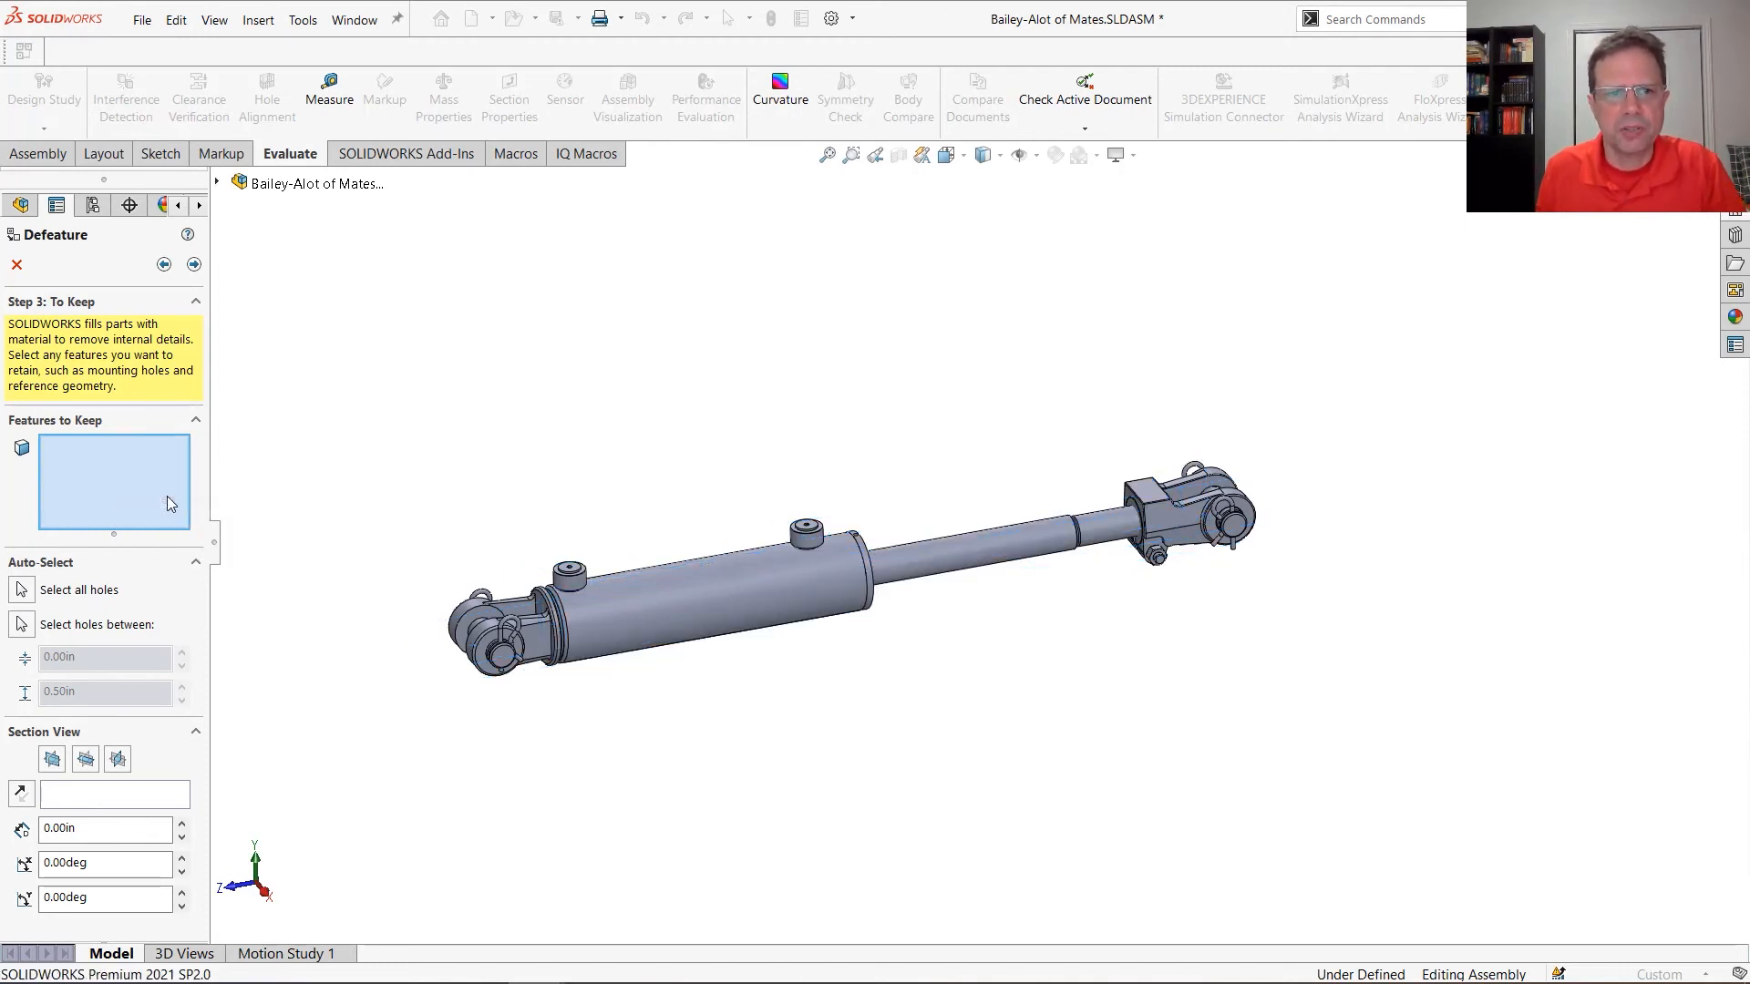
click(193, 265)
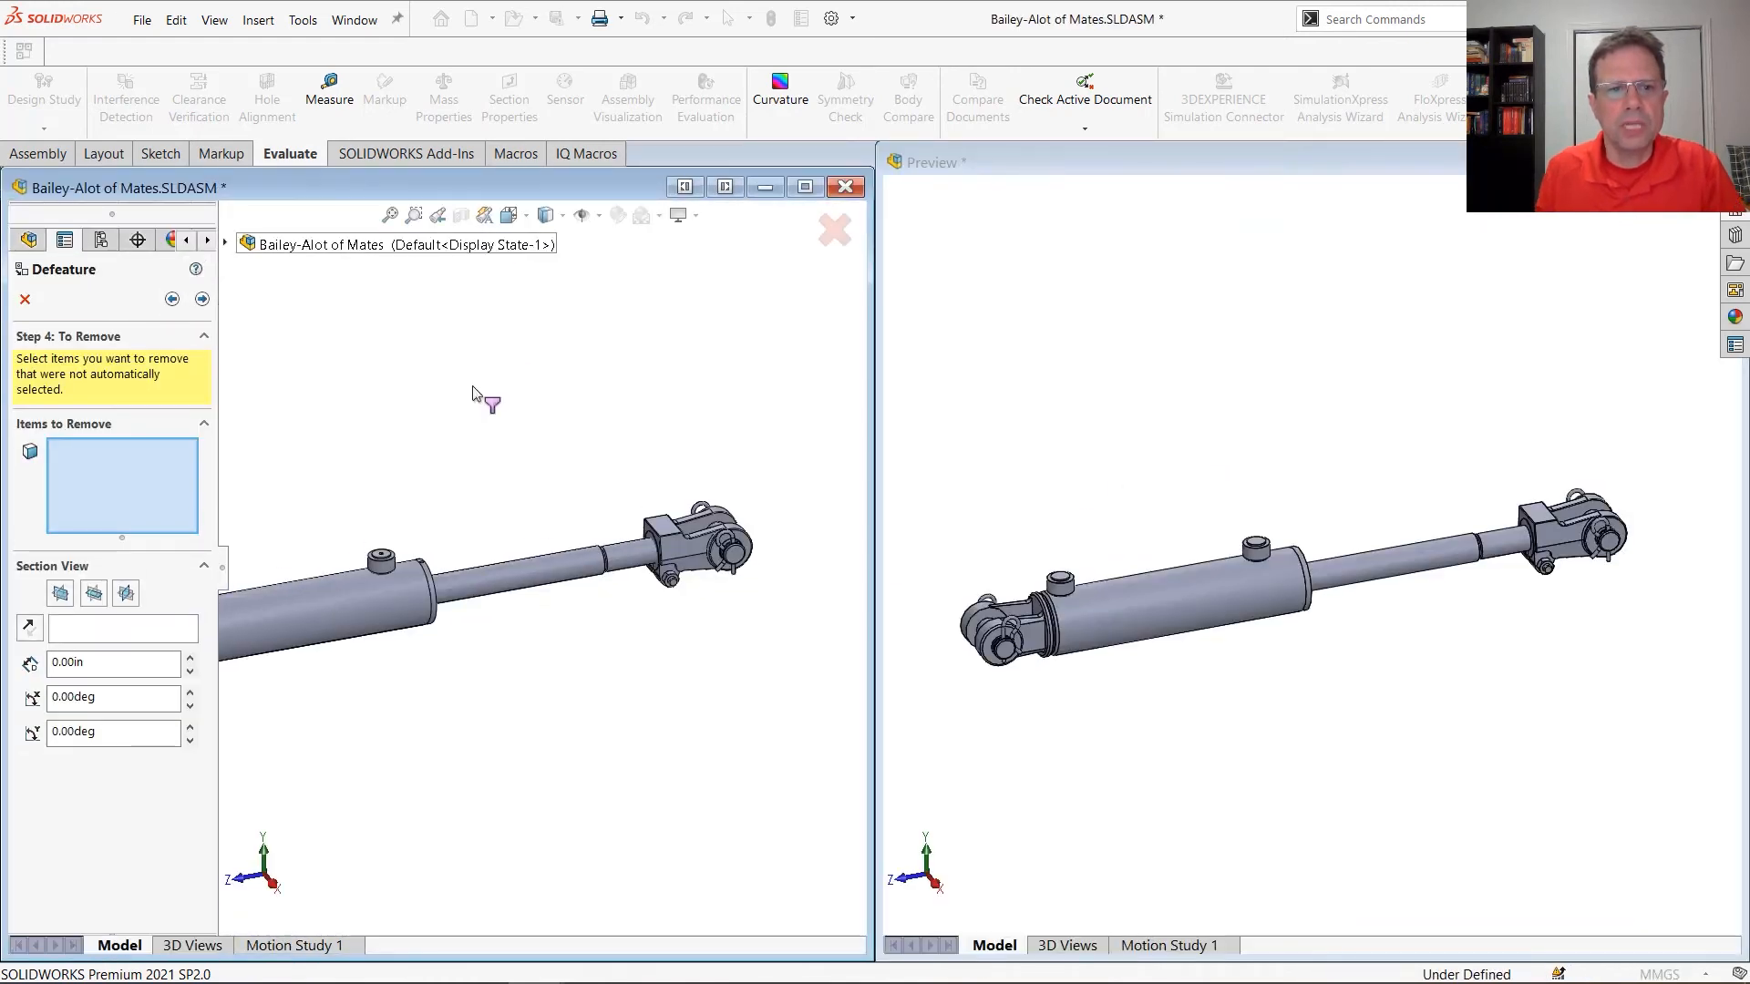
Compare the tube, ports and port plugs of the original cylinder with the simplified preview
scroll(348, 559, down, 3)
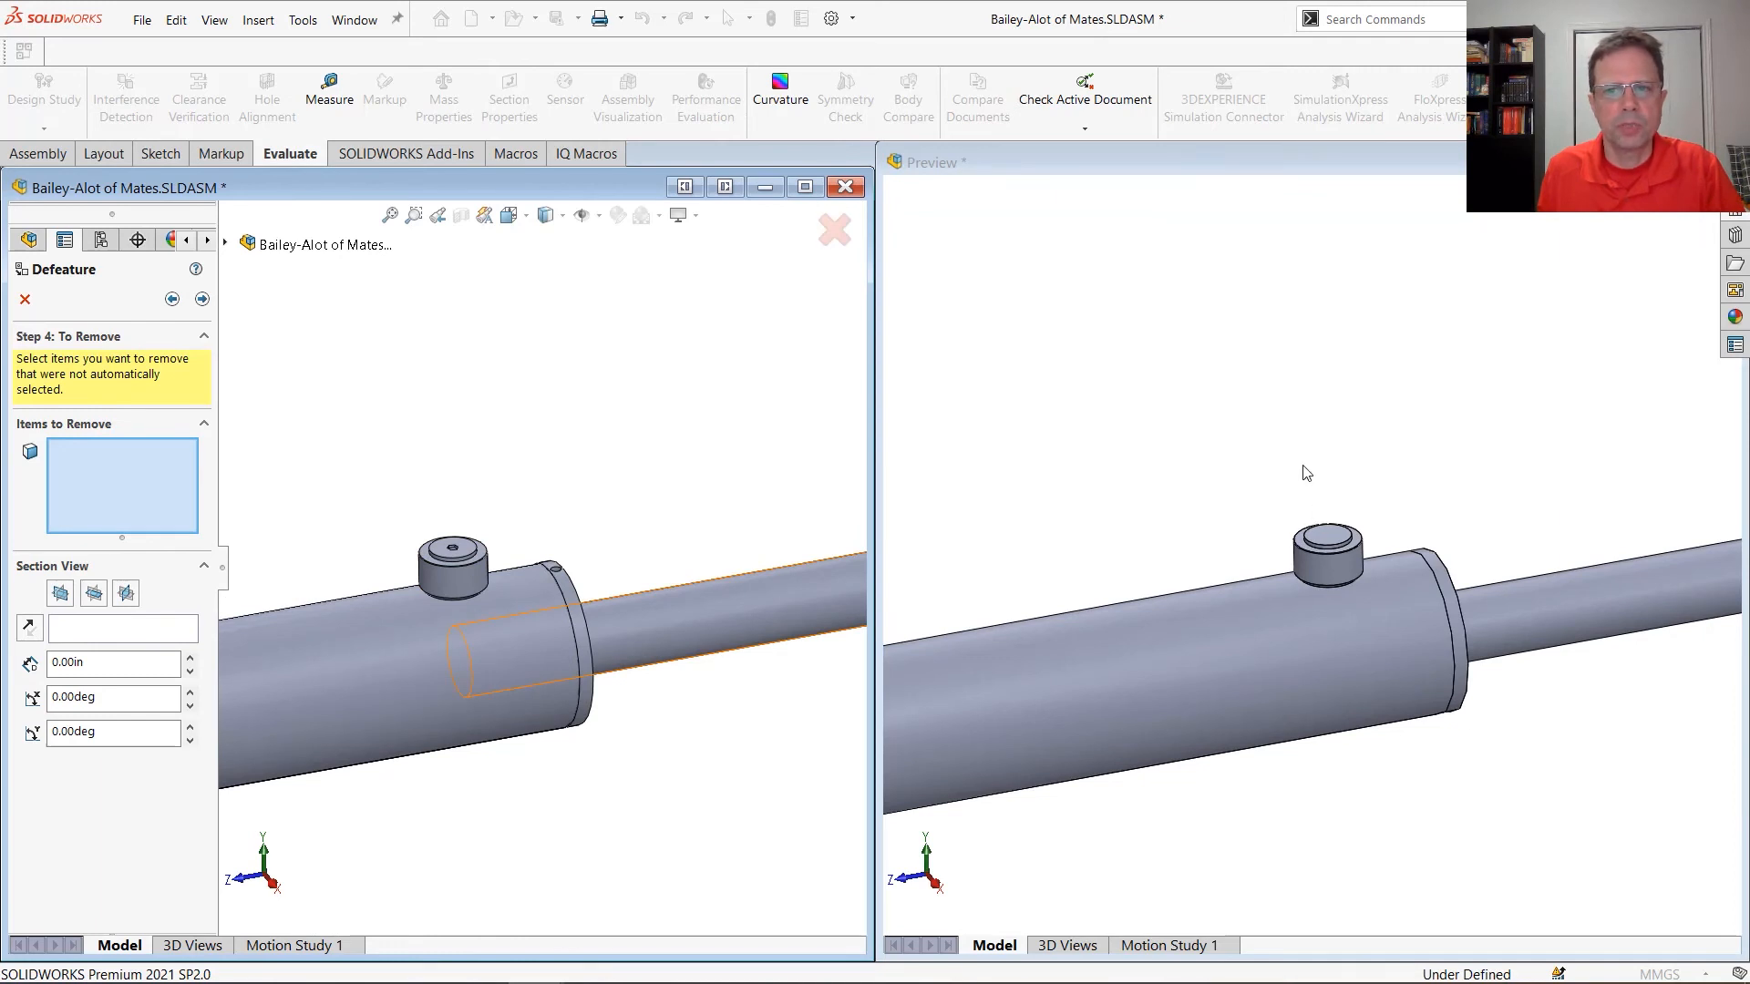
scroll(521, 558, up, 5)
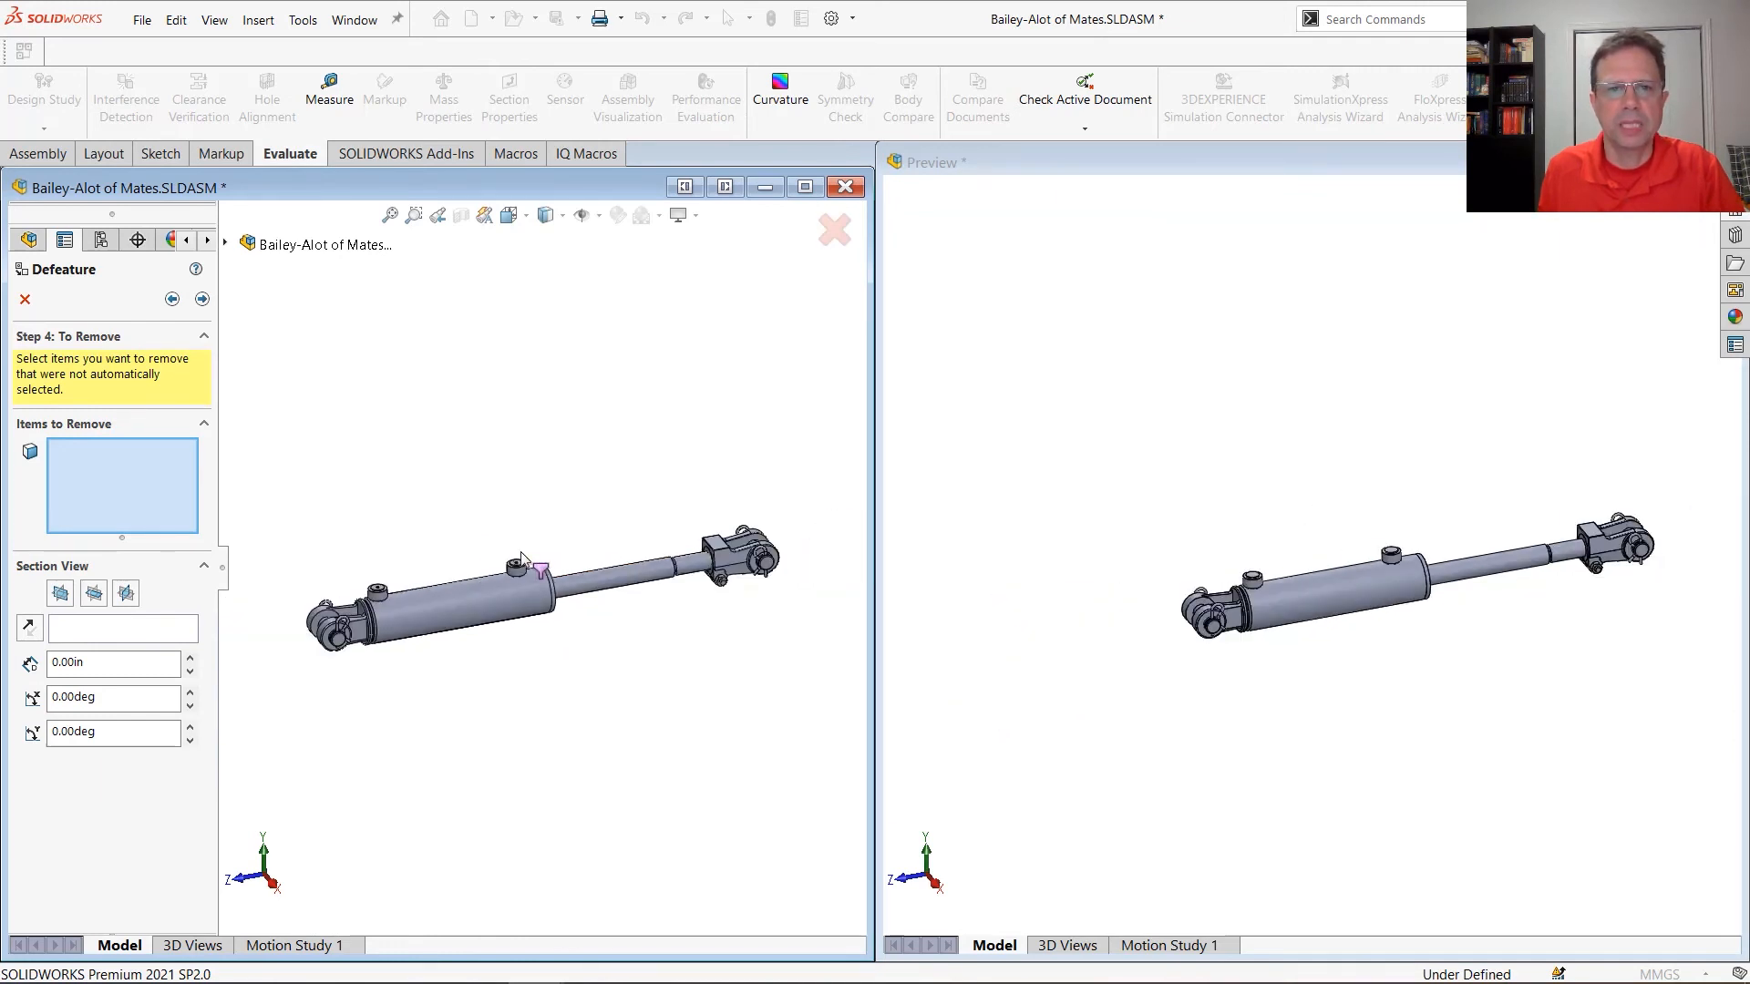
scroll(510, 567, down, 10)
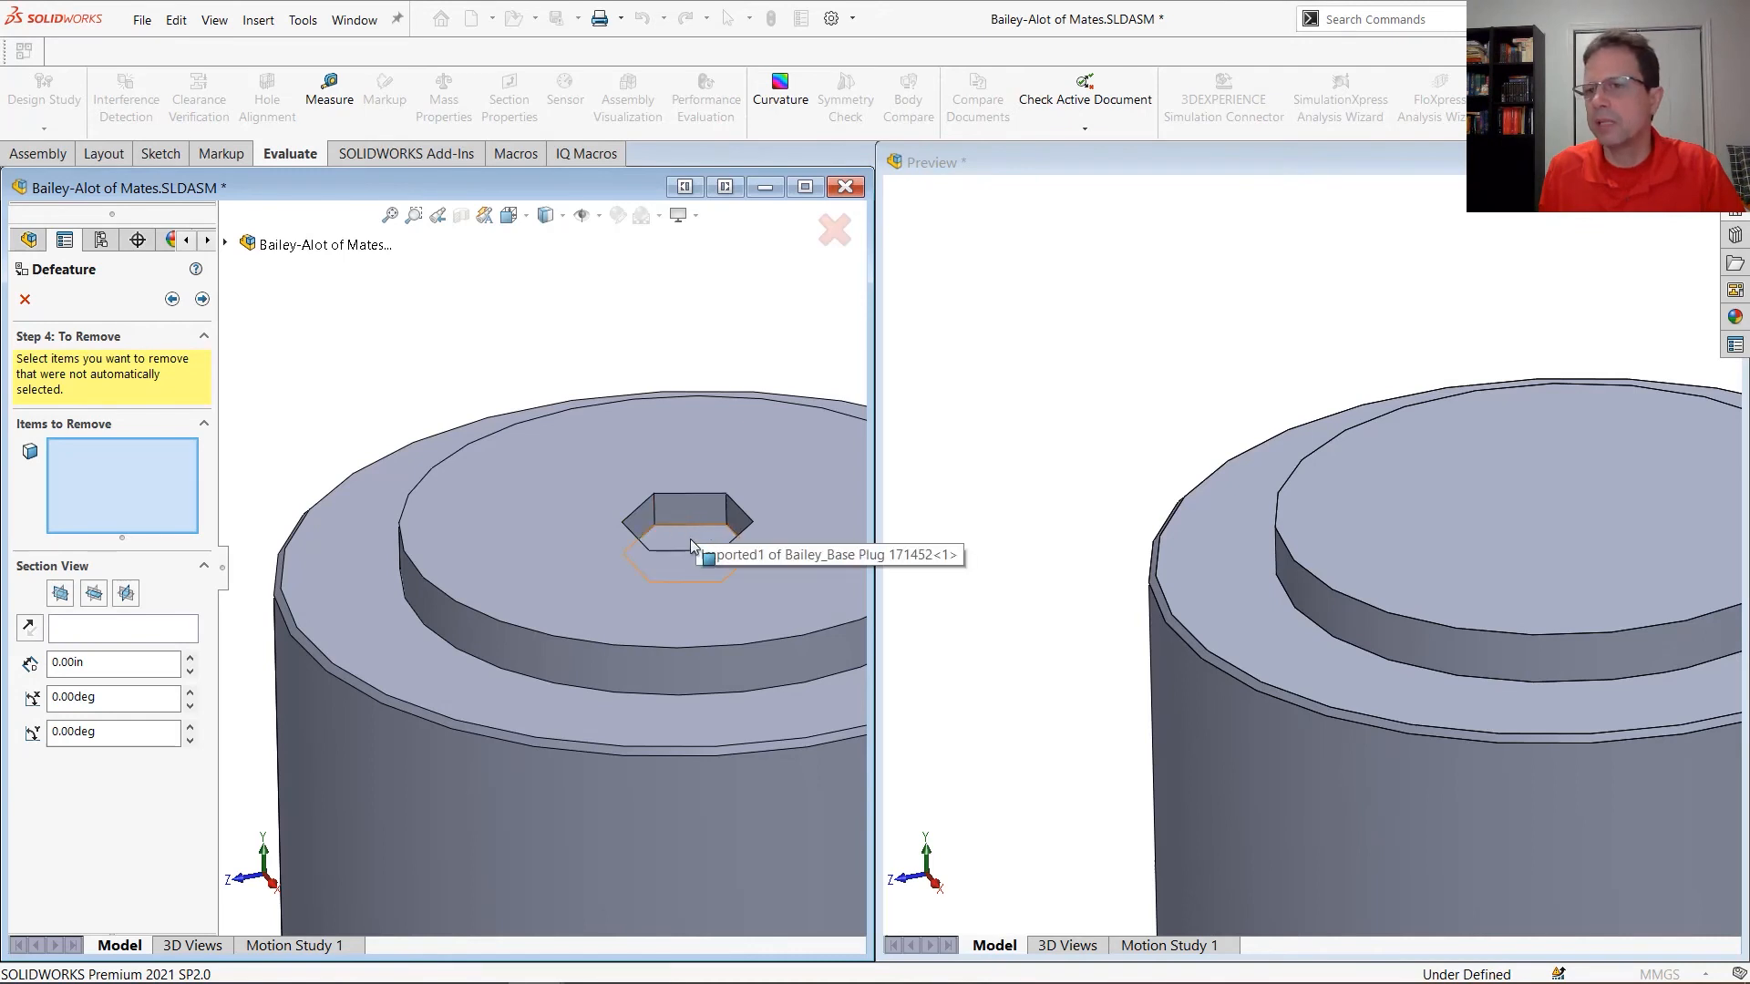
scroll(681, 720, up, 10)
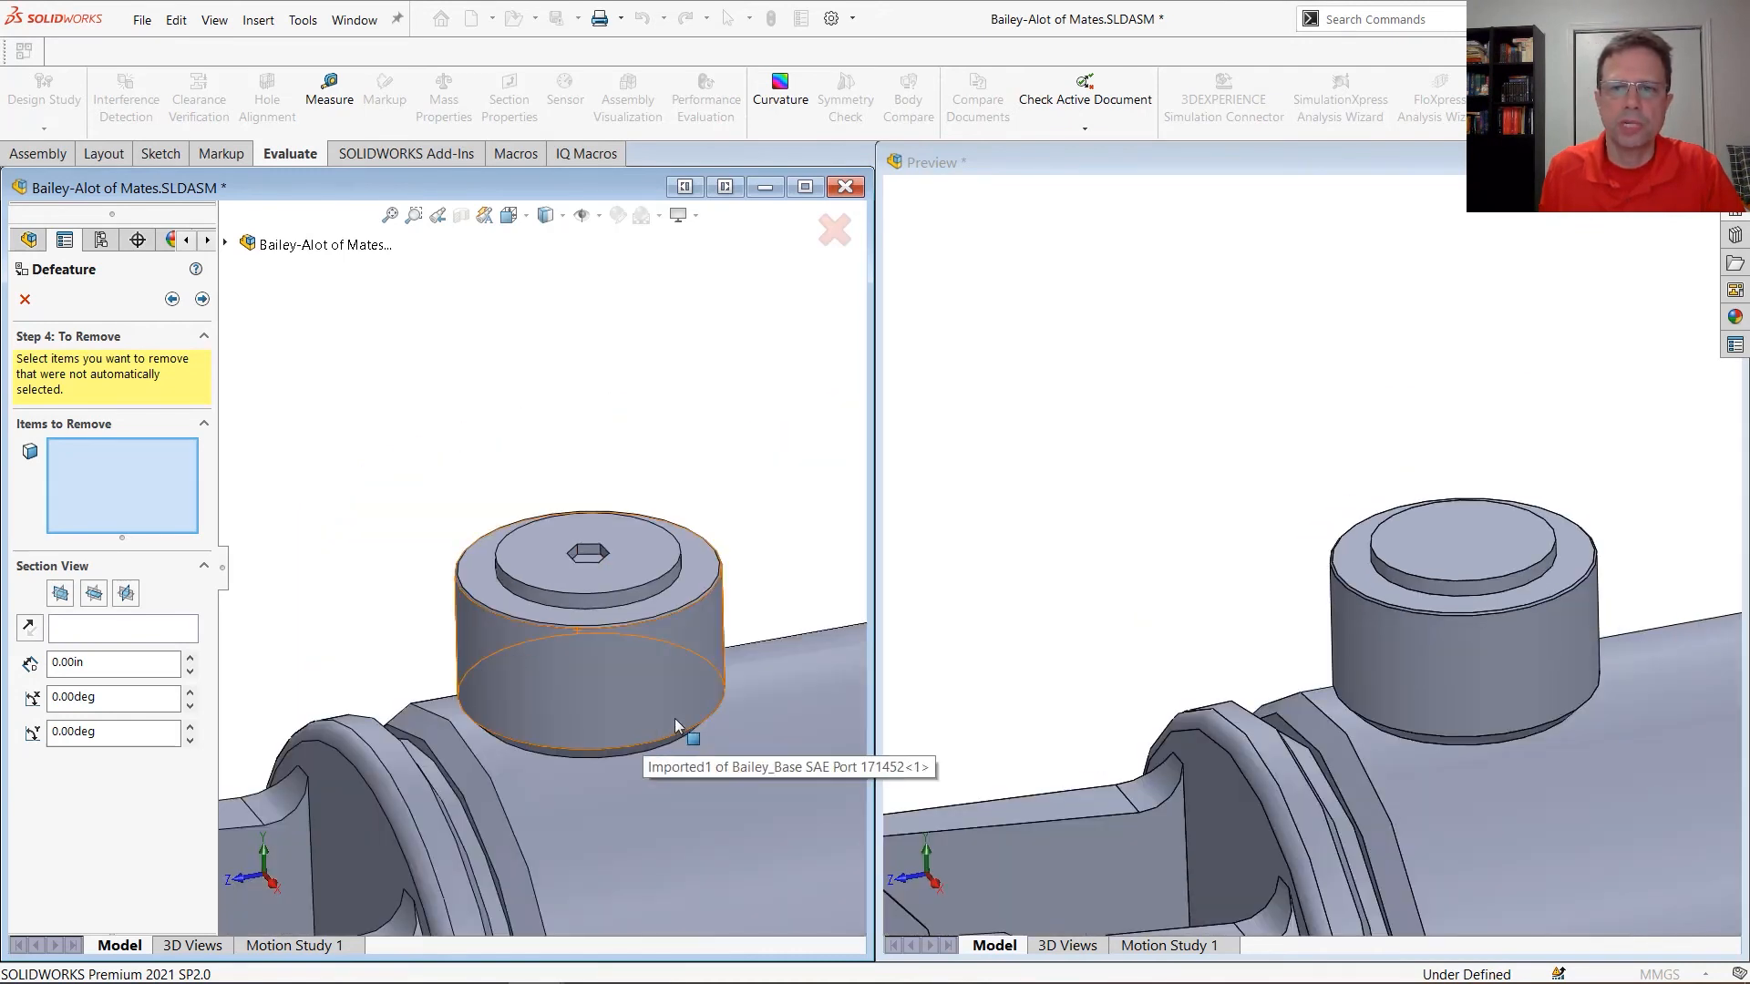
scroll(680, 724, up, 3)
Compare the original and preview interiors with sections at the Right Plane and the Top Plane, inspecting the base clevis pin
click(126, 593)
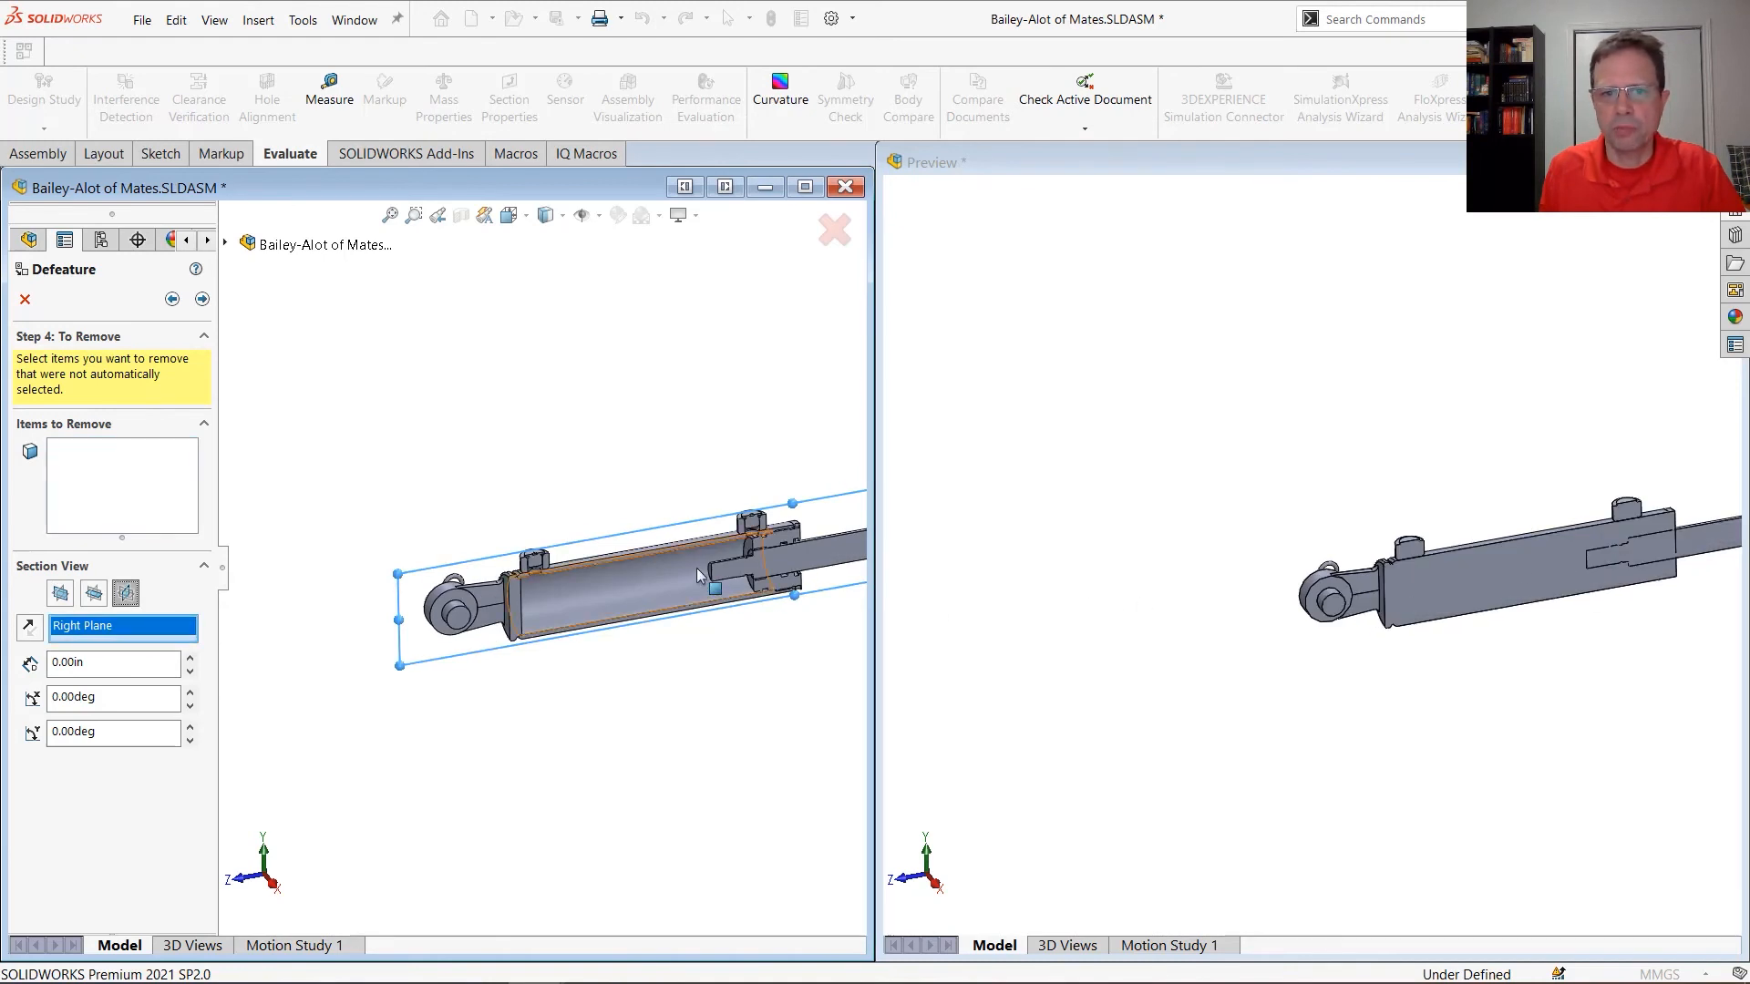
scroll(700, 564, down, 10)
scroll(703, 537, up, 10)
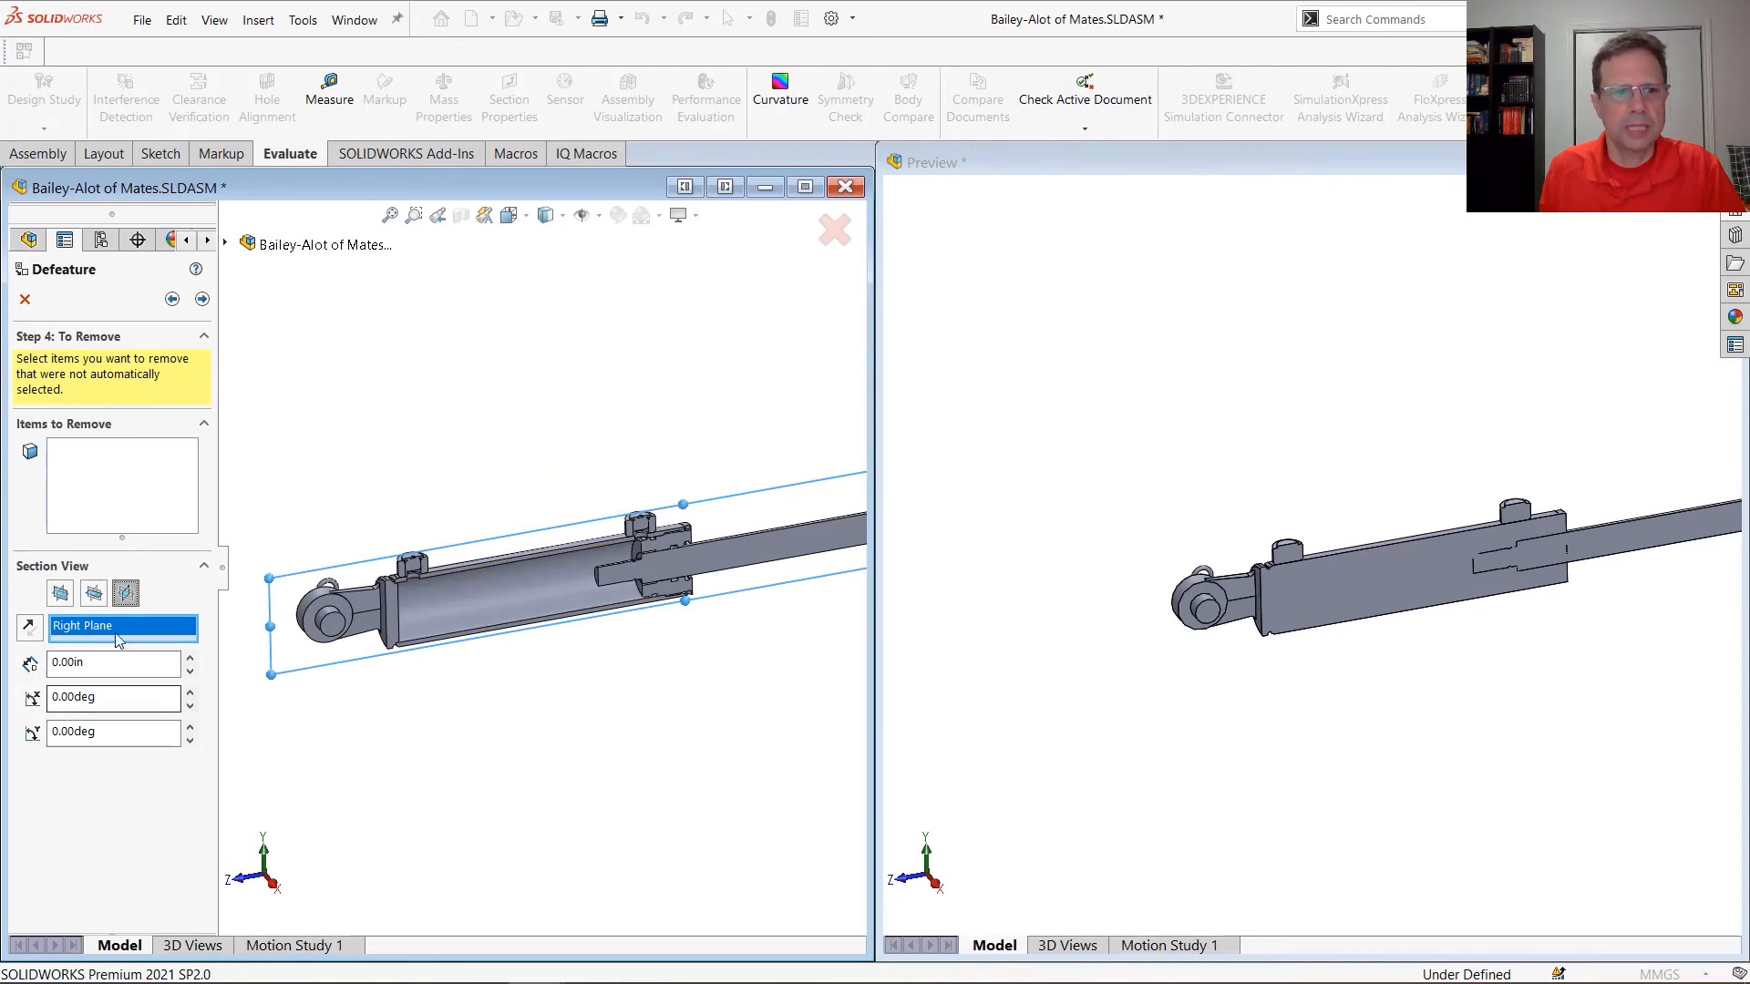
click(126, 593)
scroll(443, 613, down, 10)
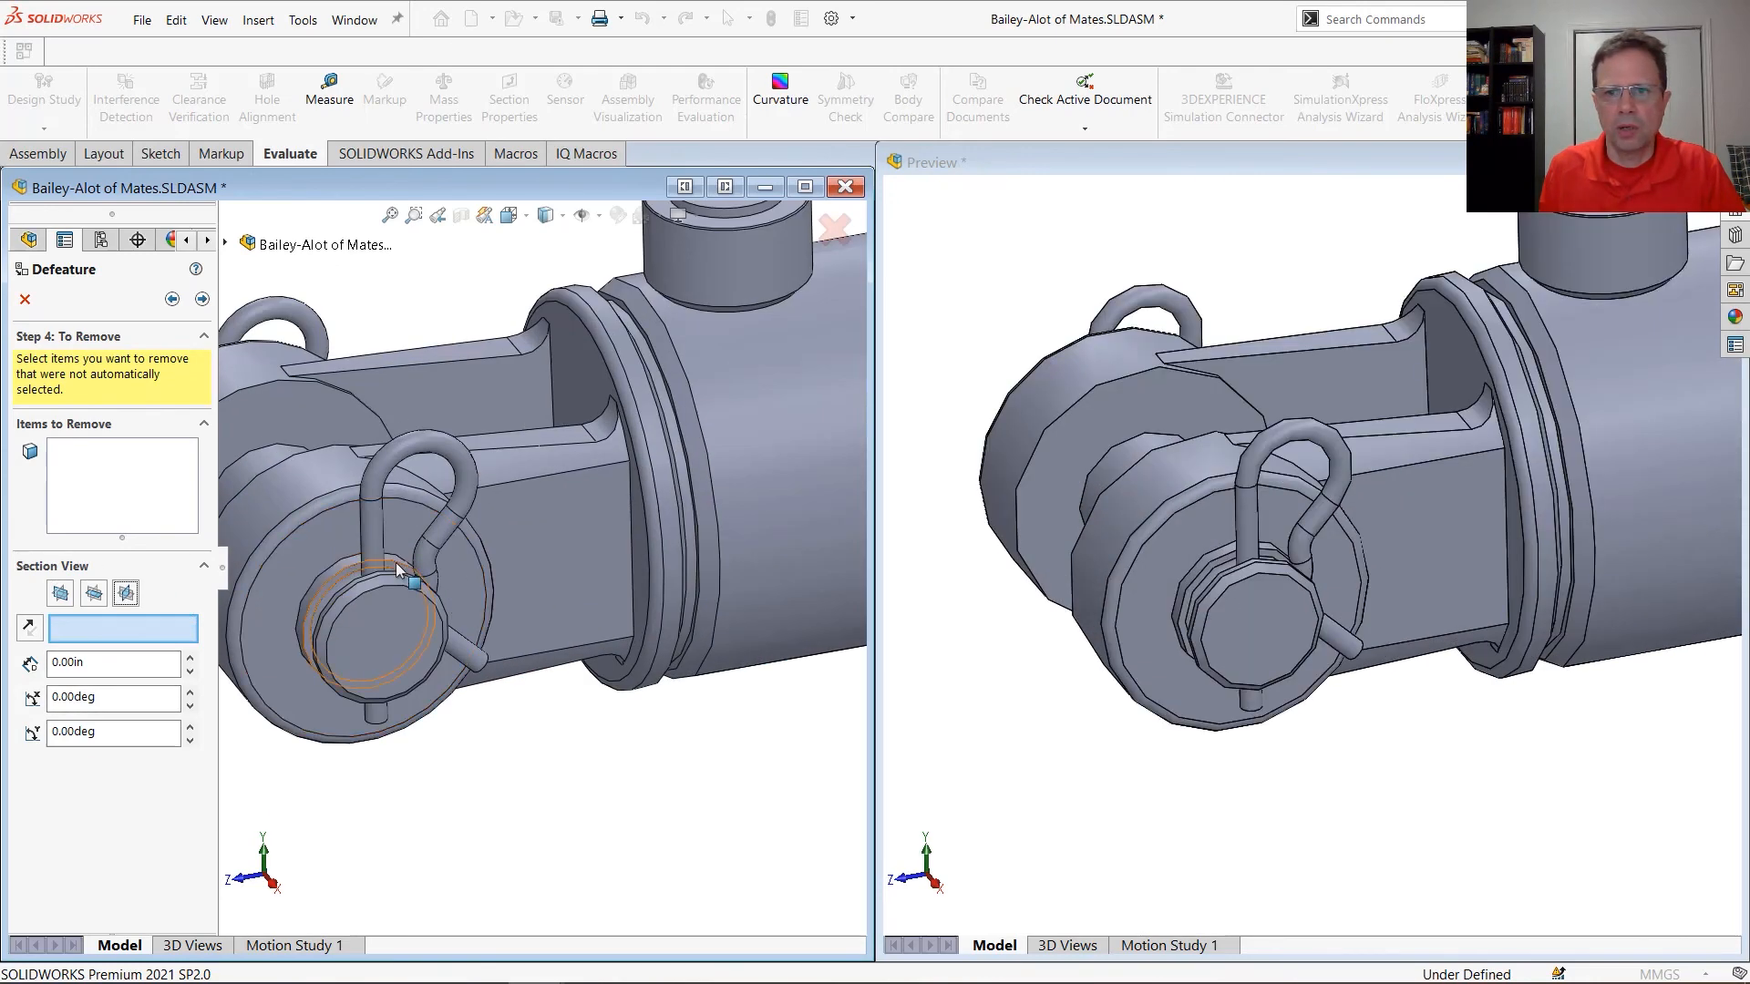
scroll(440, 612, down, 6)
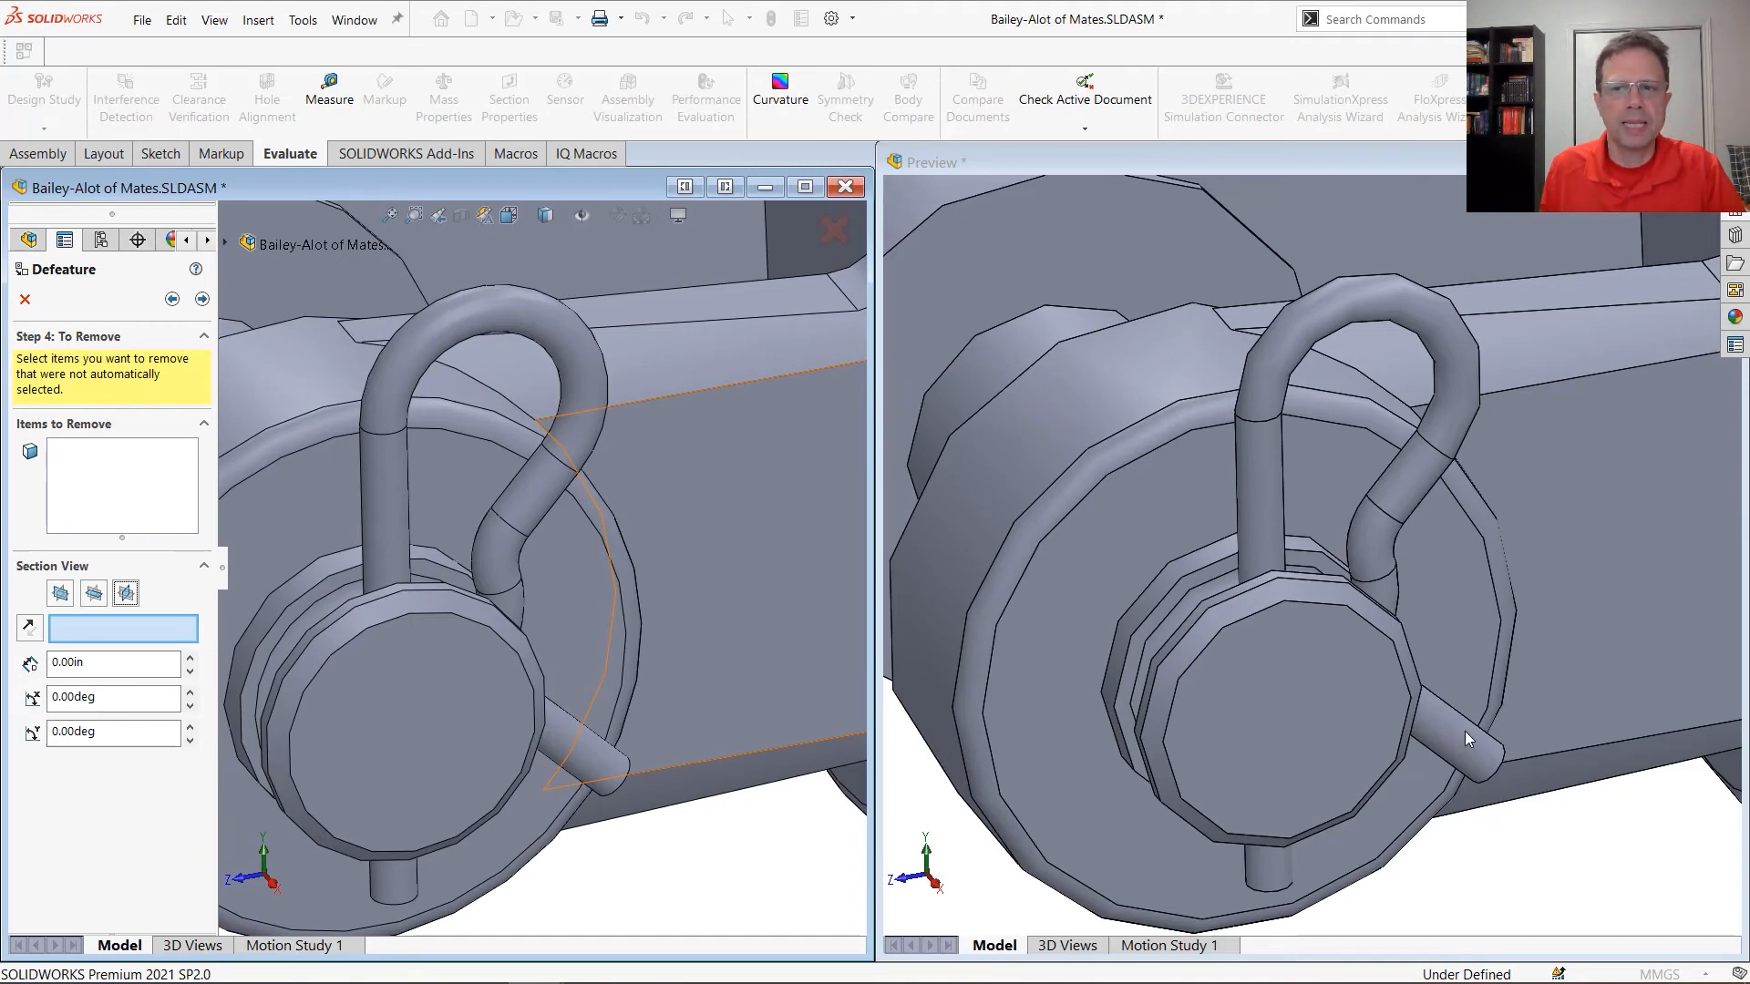
click(92, 594)
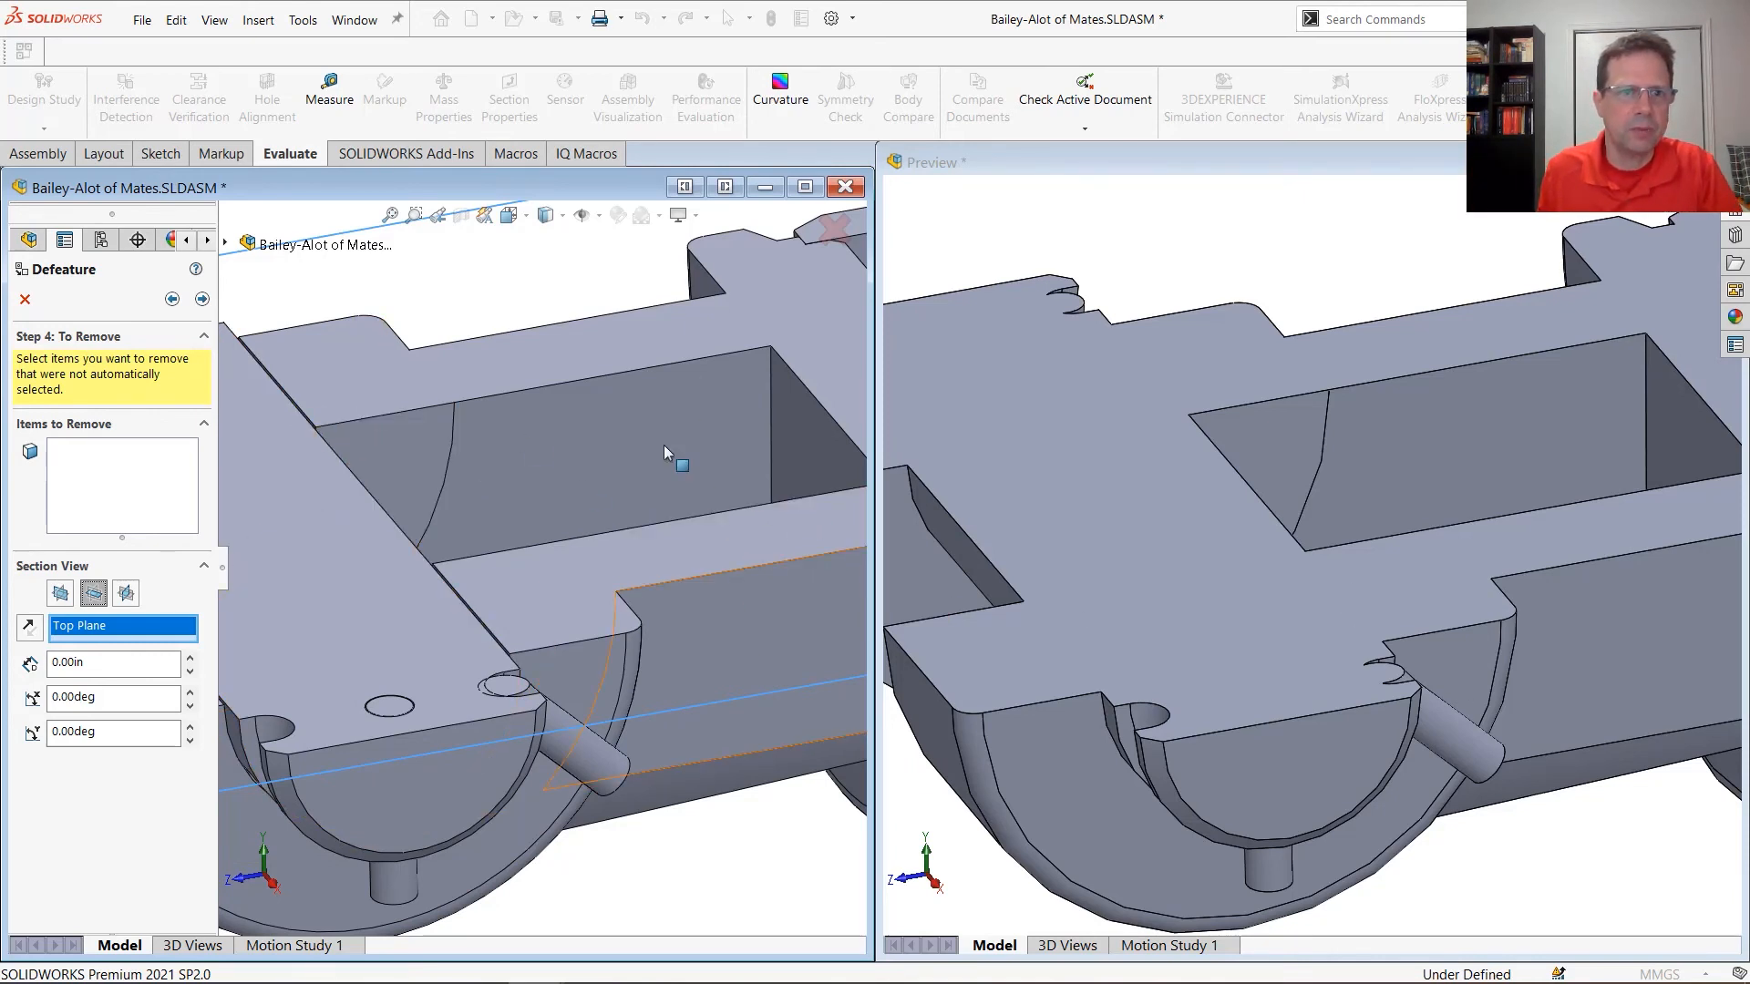
Complete the Defeature and save the result as the new document Bailey-Alot of Mates_defeature.SLDASM, replacing the existing file
click(203, 300)
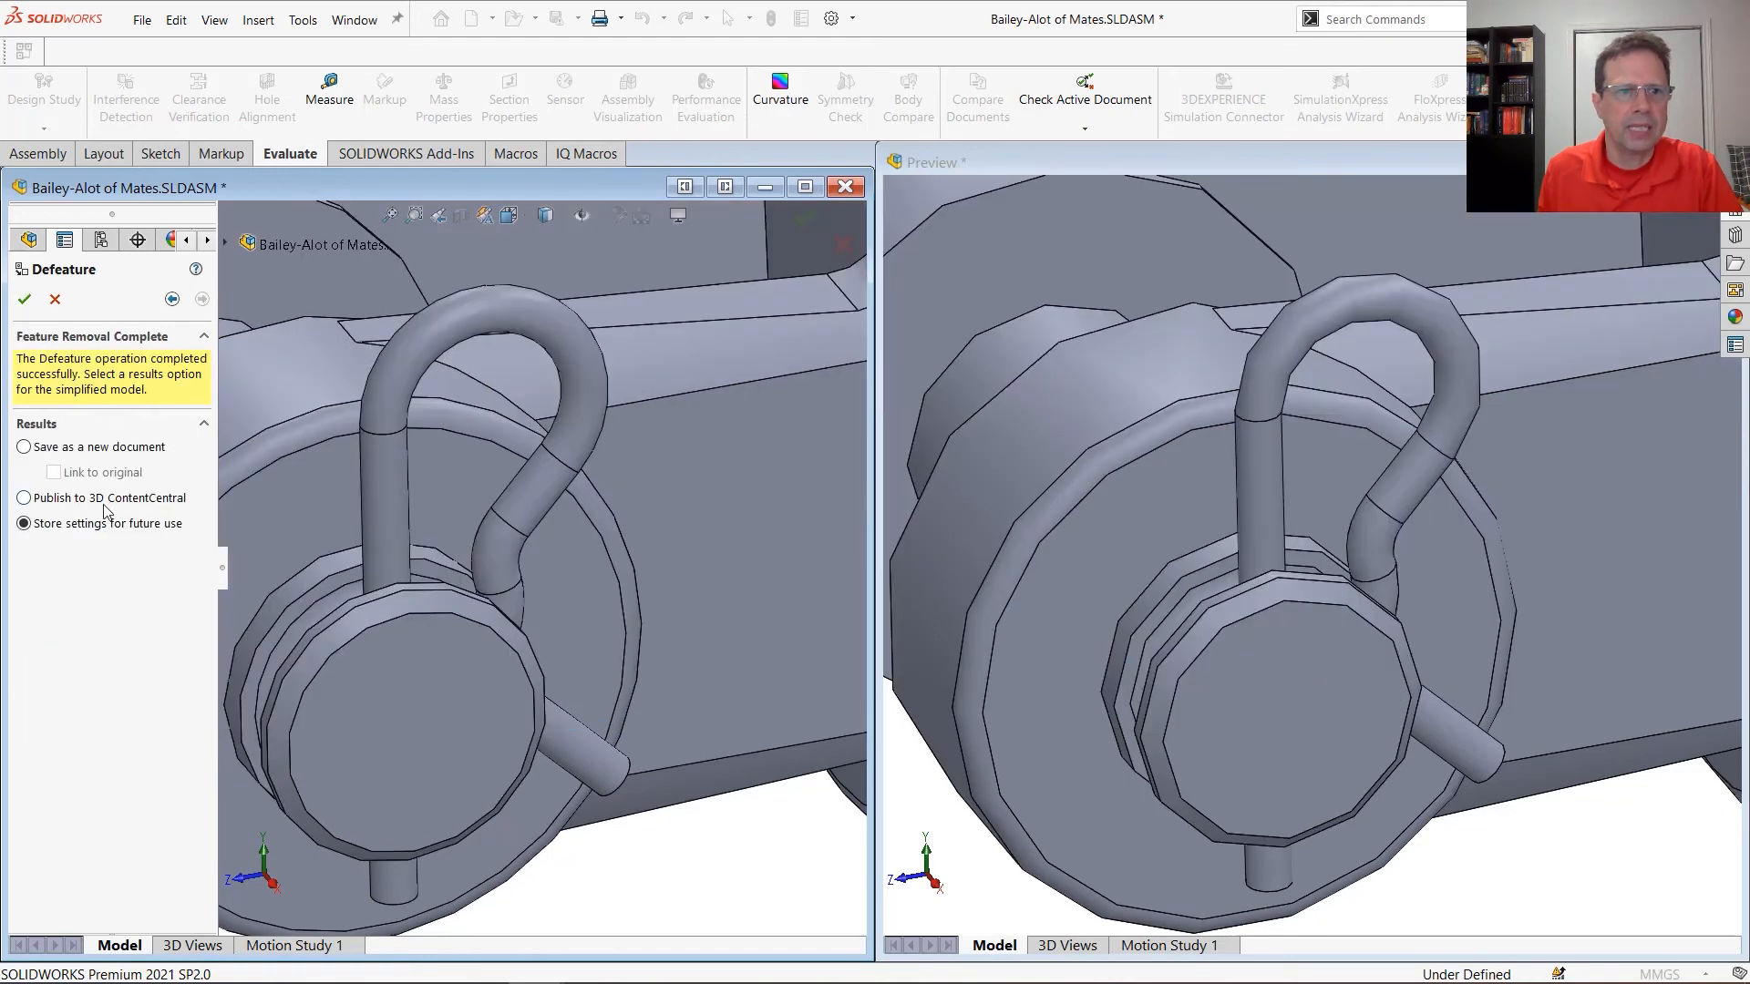
click(98, 448)
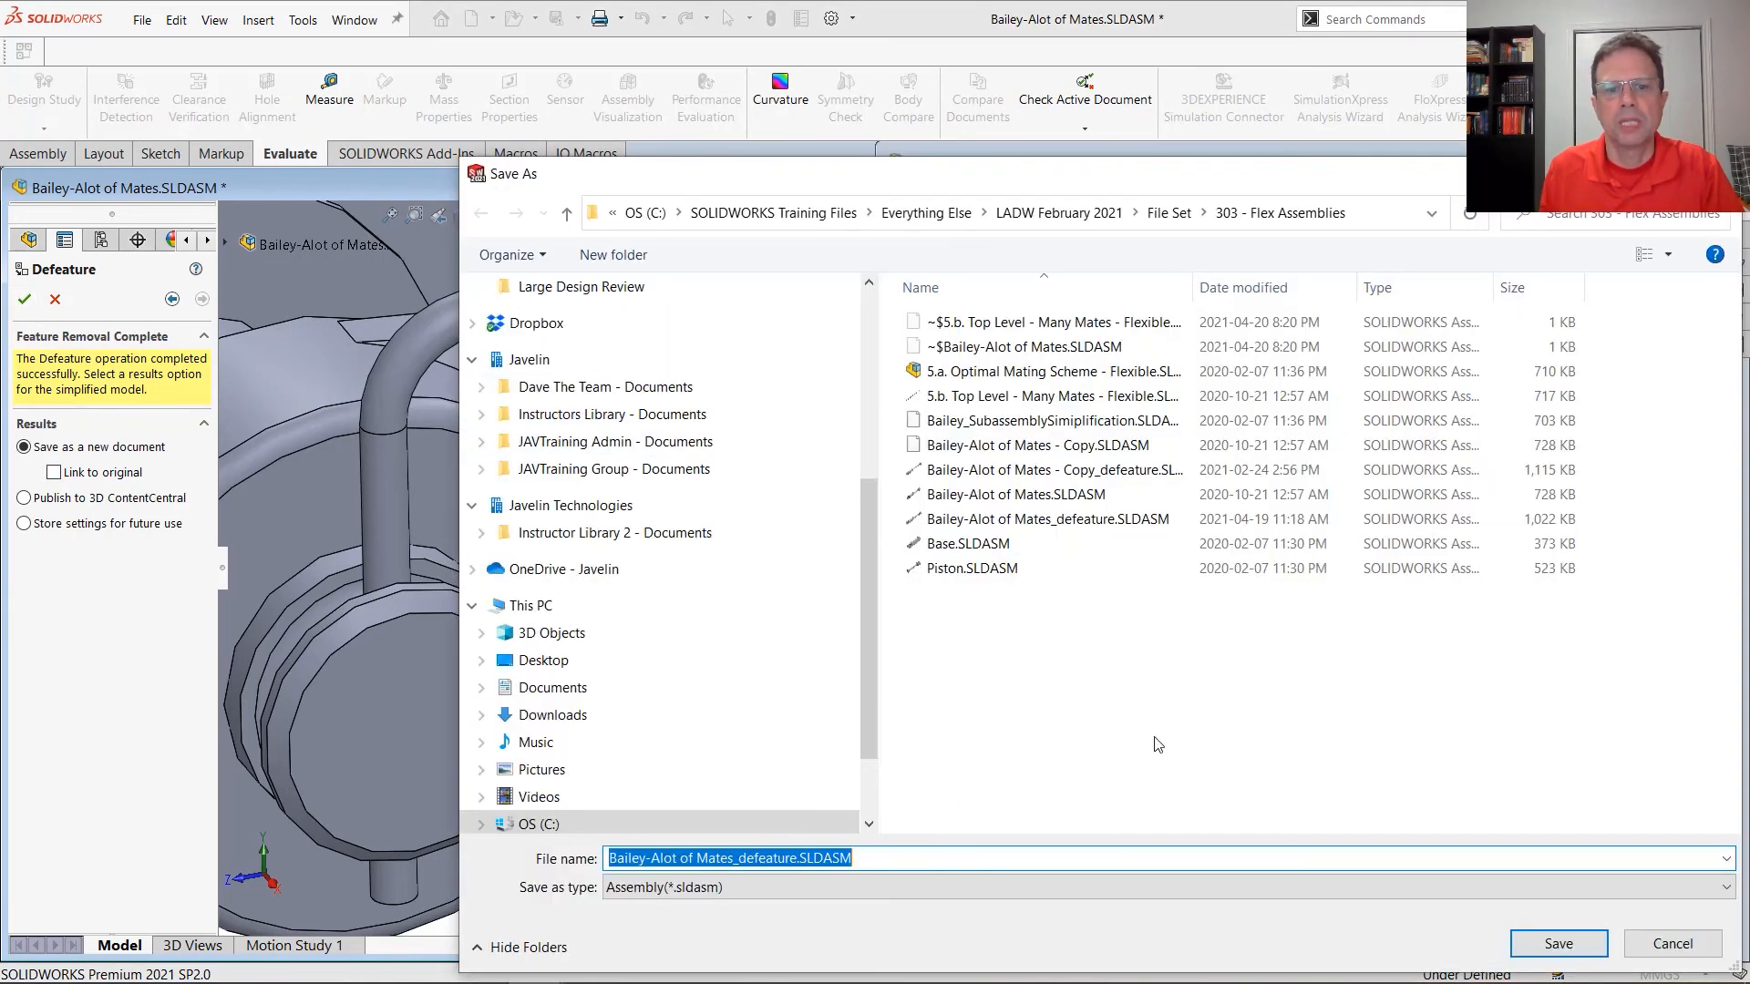
click(1562, 951)
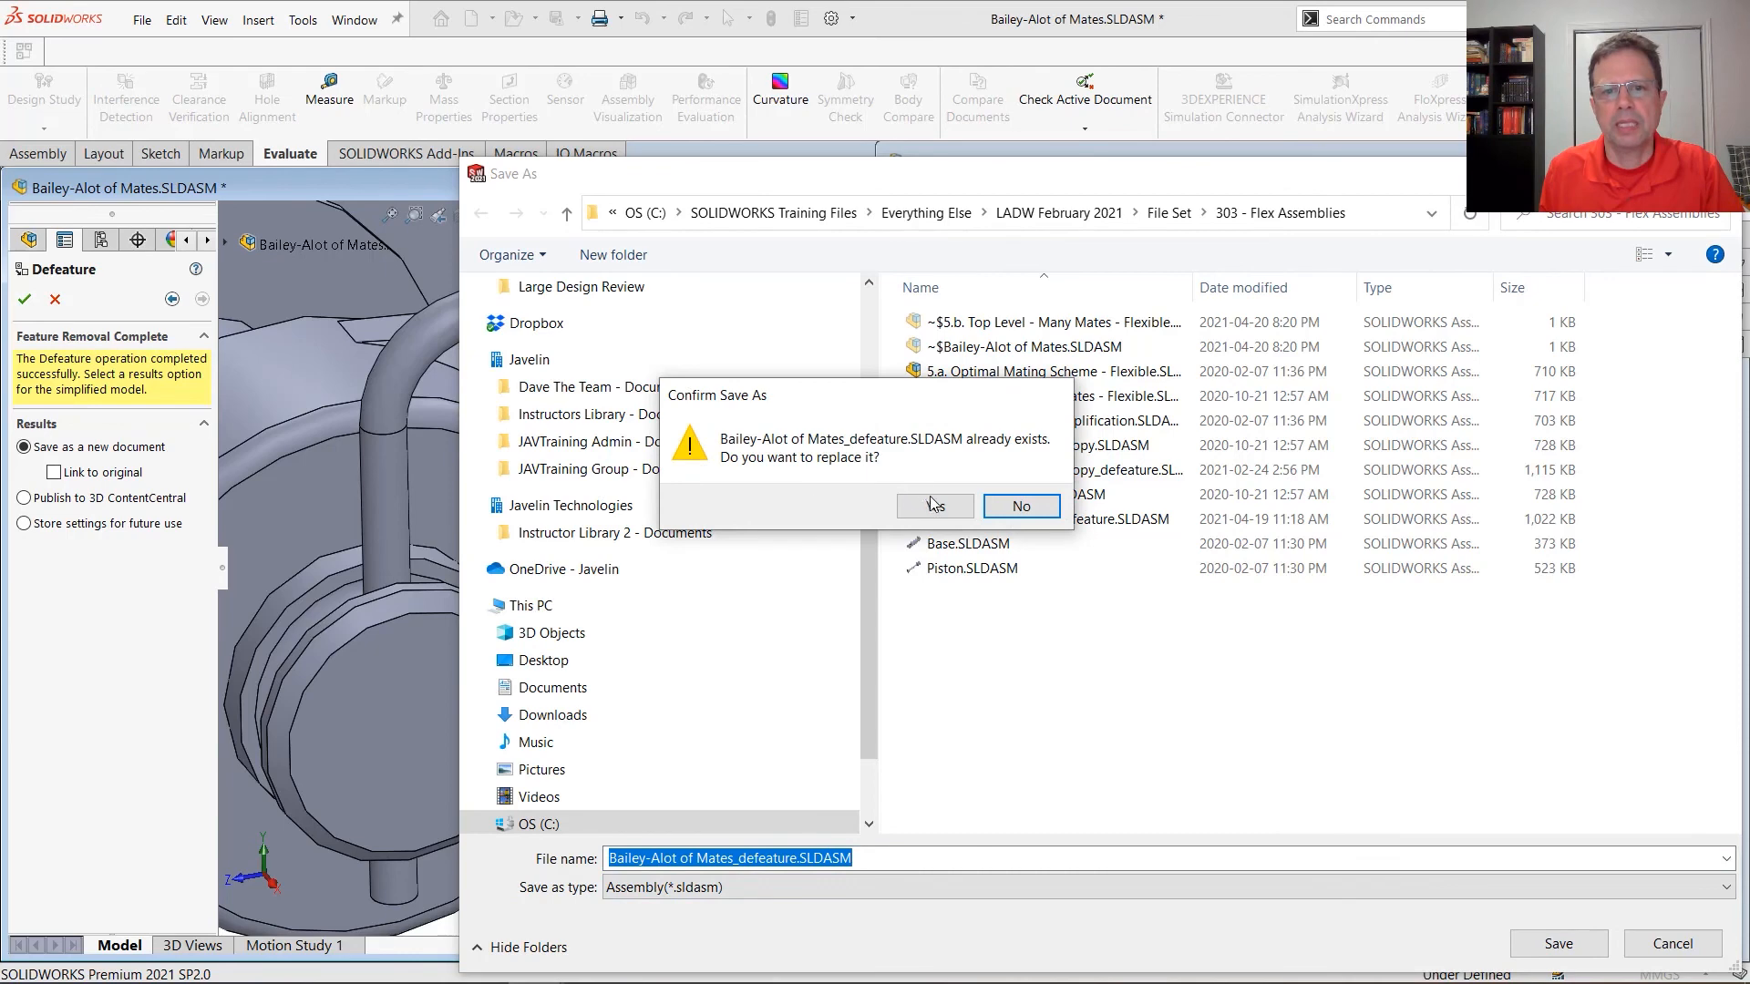
click(931, 503)
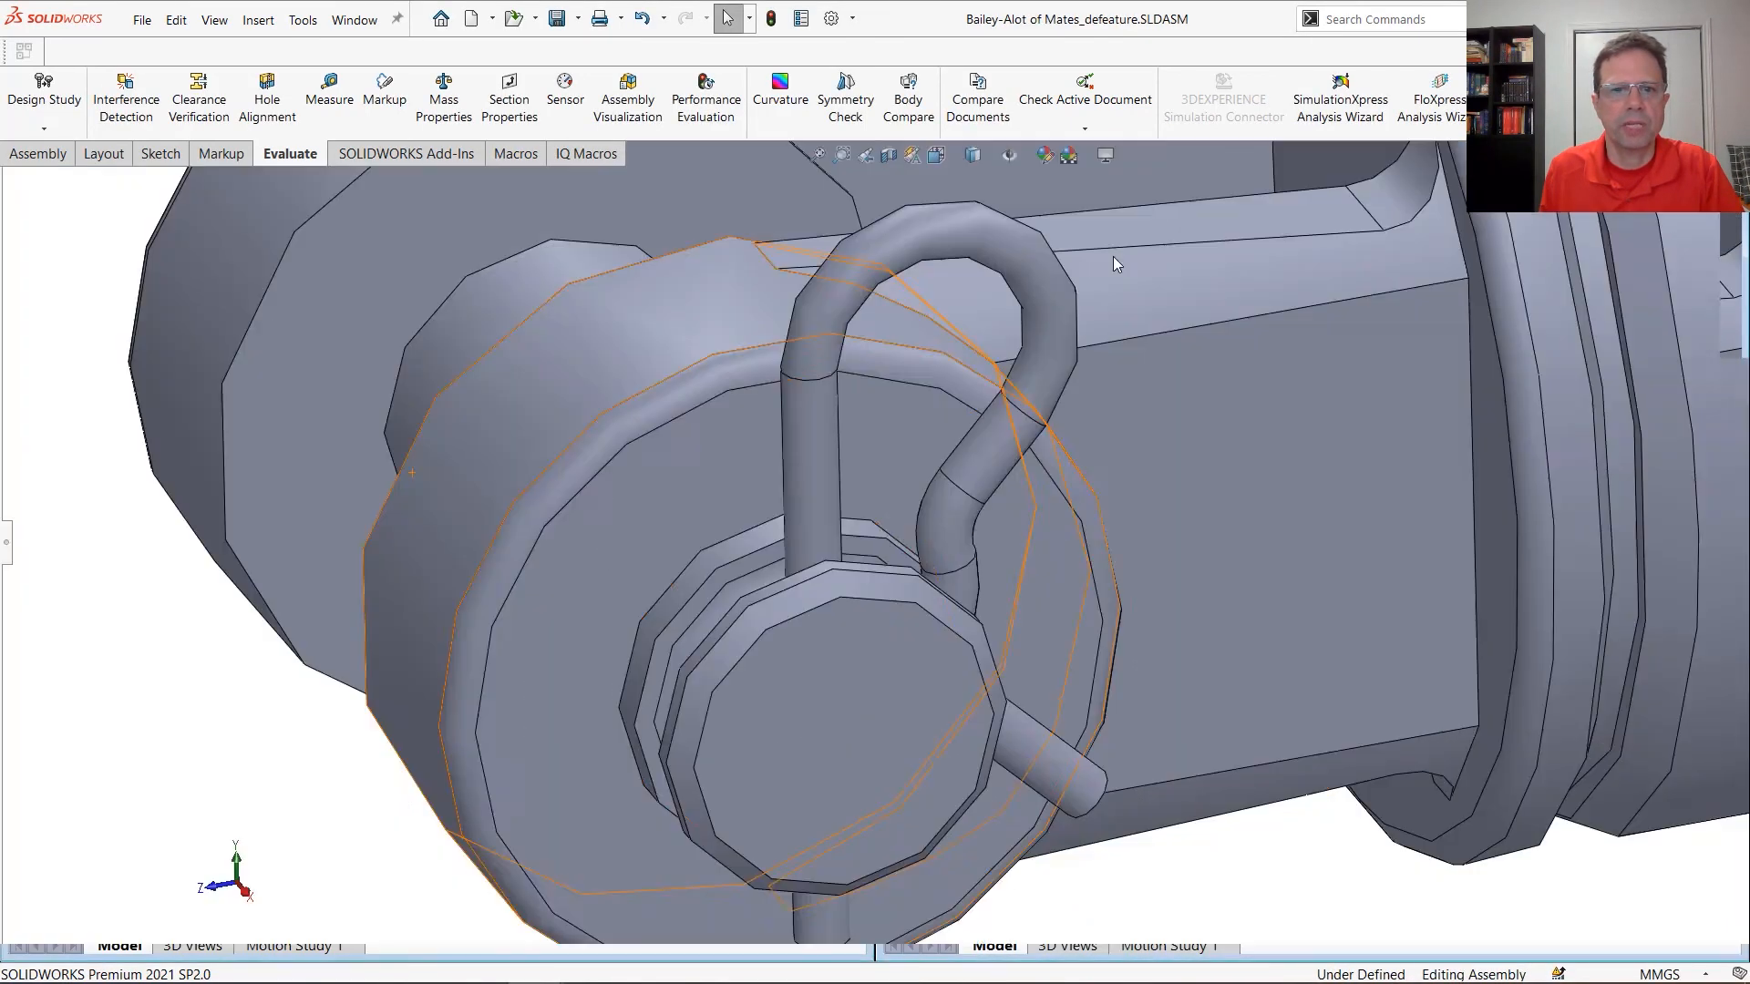
Examine the feature tree of the defeatured assembly and identify which geometry belongs to Group1 and Group2
click(6, 544)
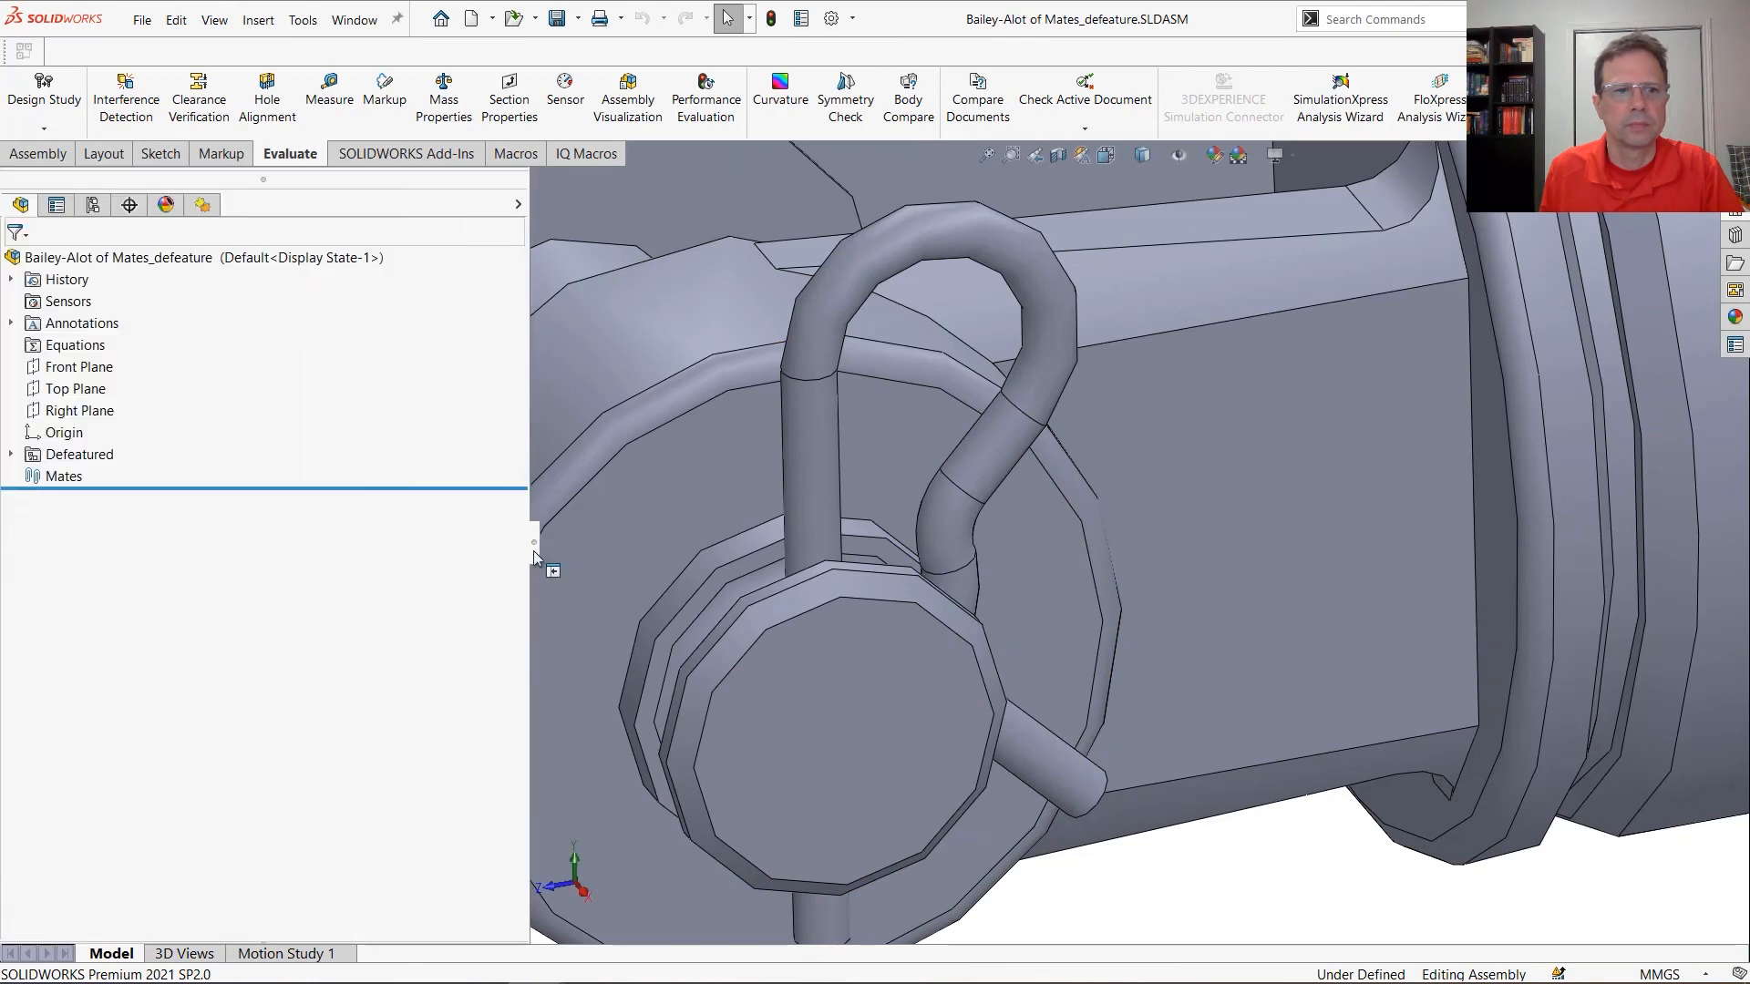
scroll(1385, 687, up, 10)
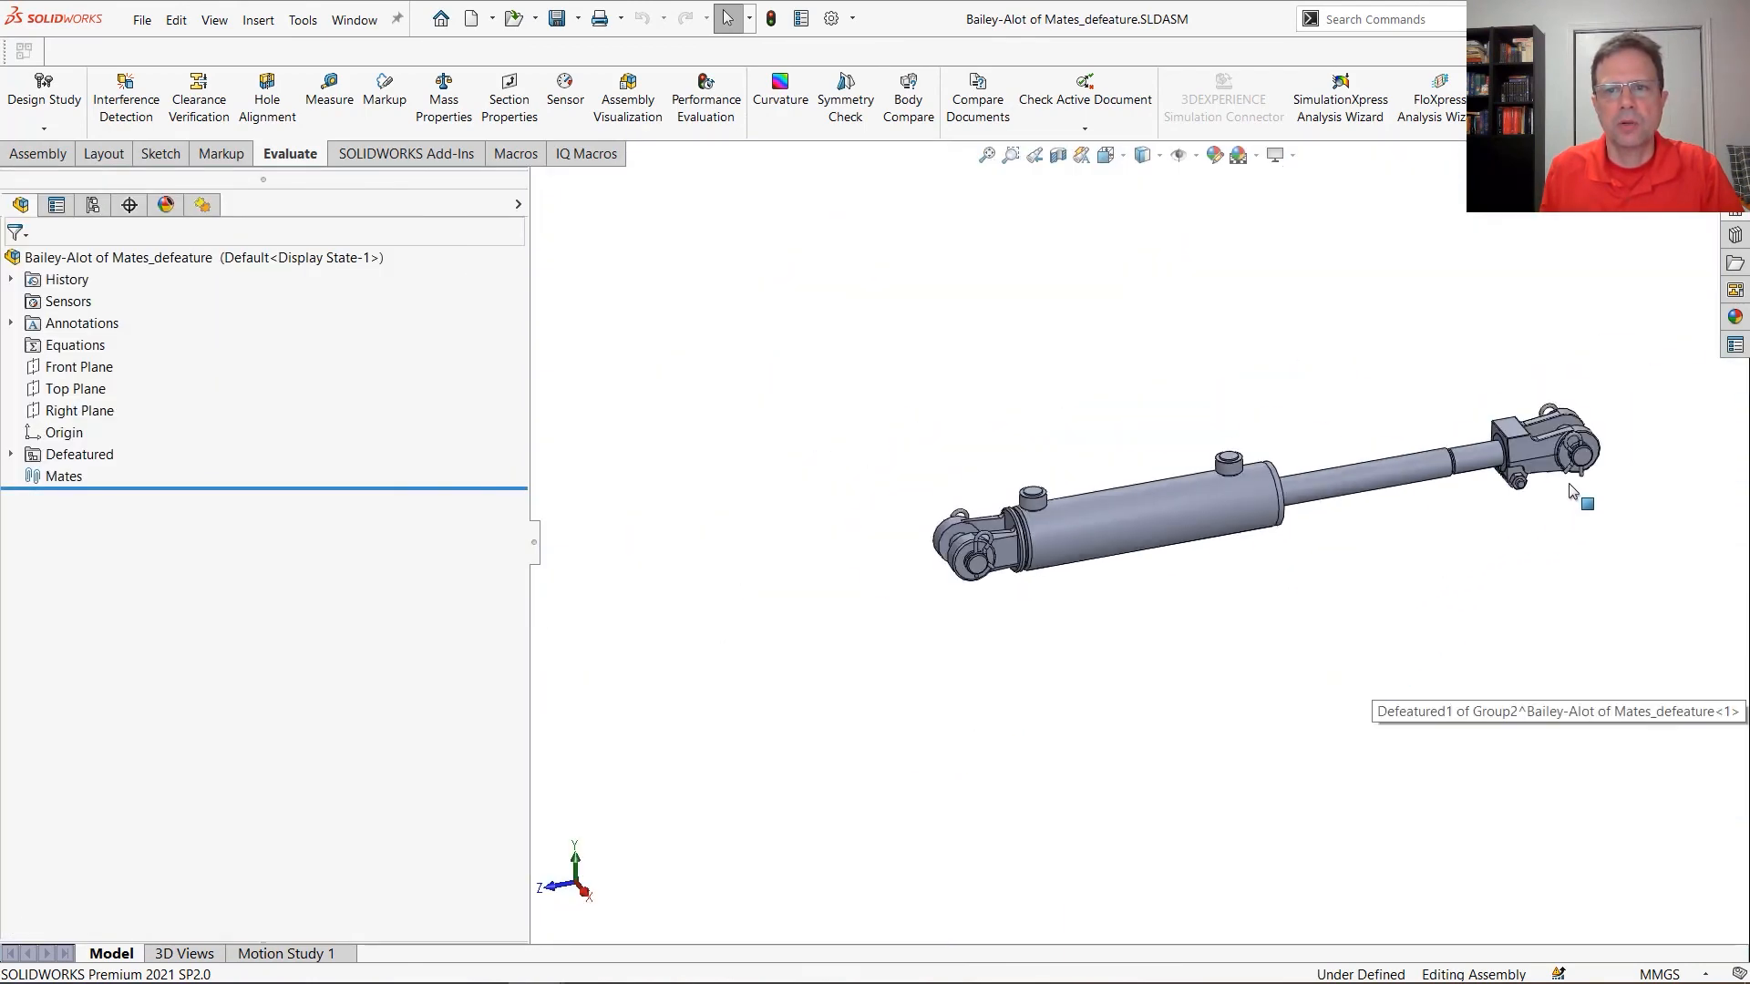
scroll(1571, 492, down, 2)
click(10, 454)
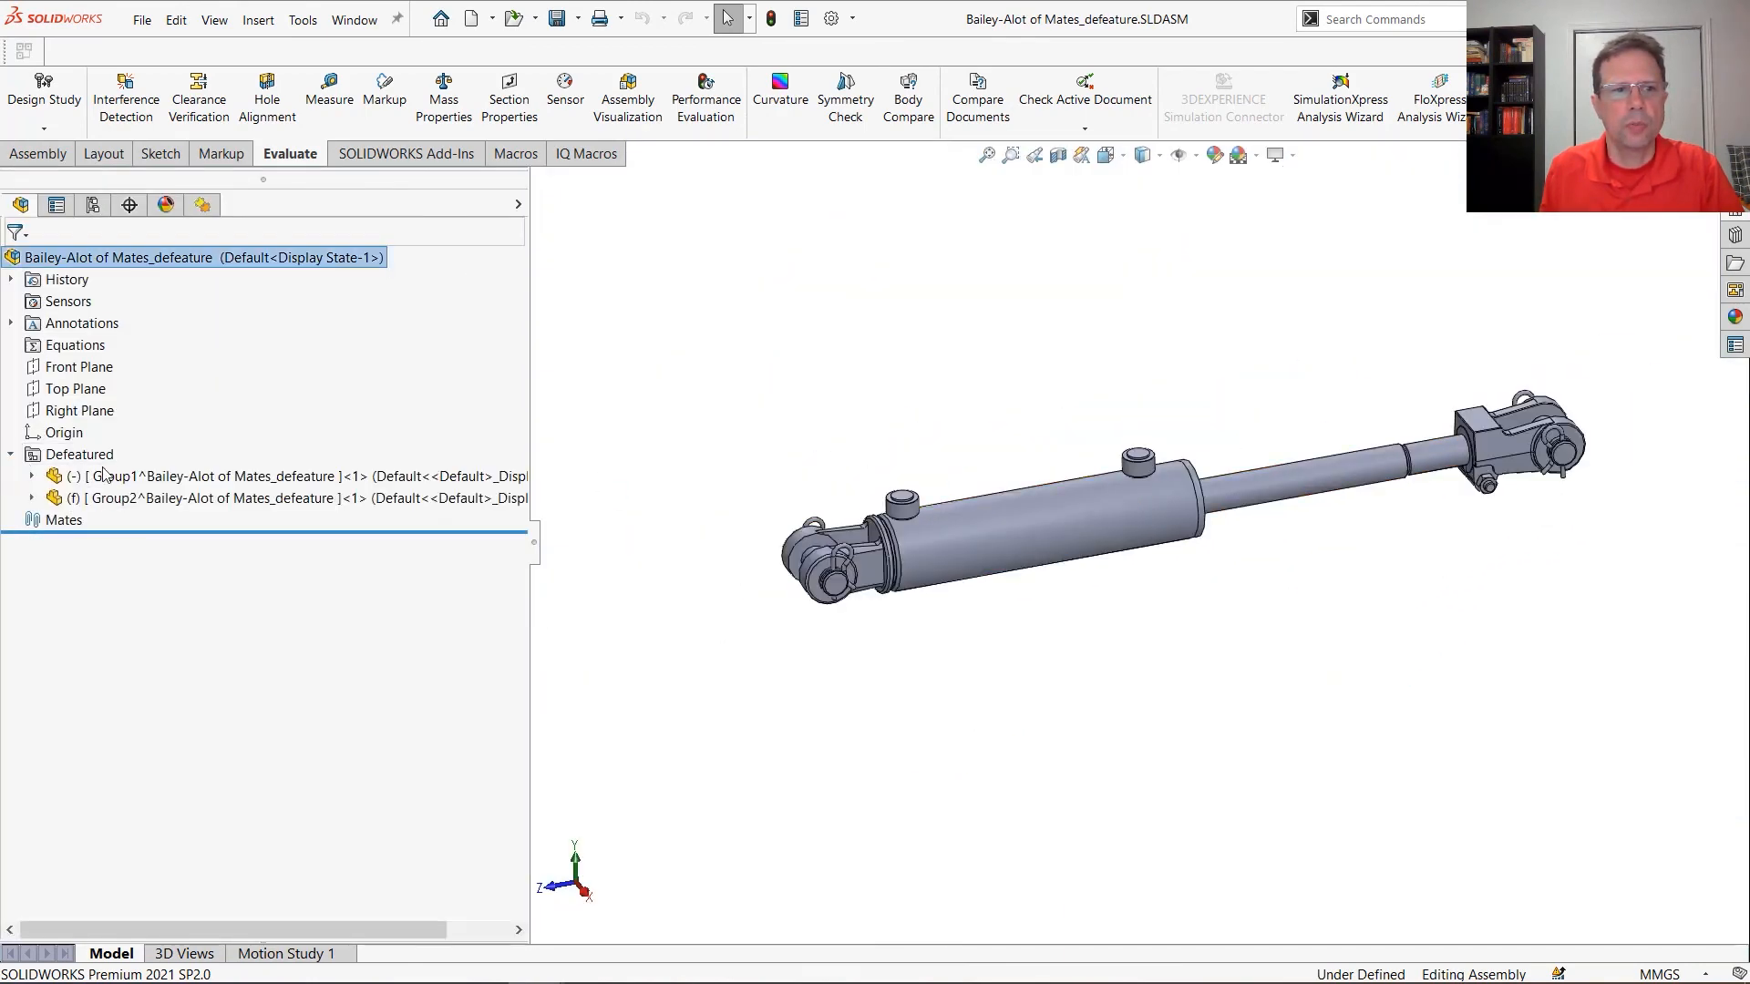
click(150, 488)
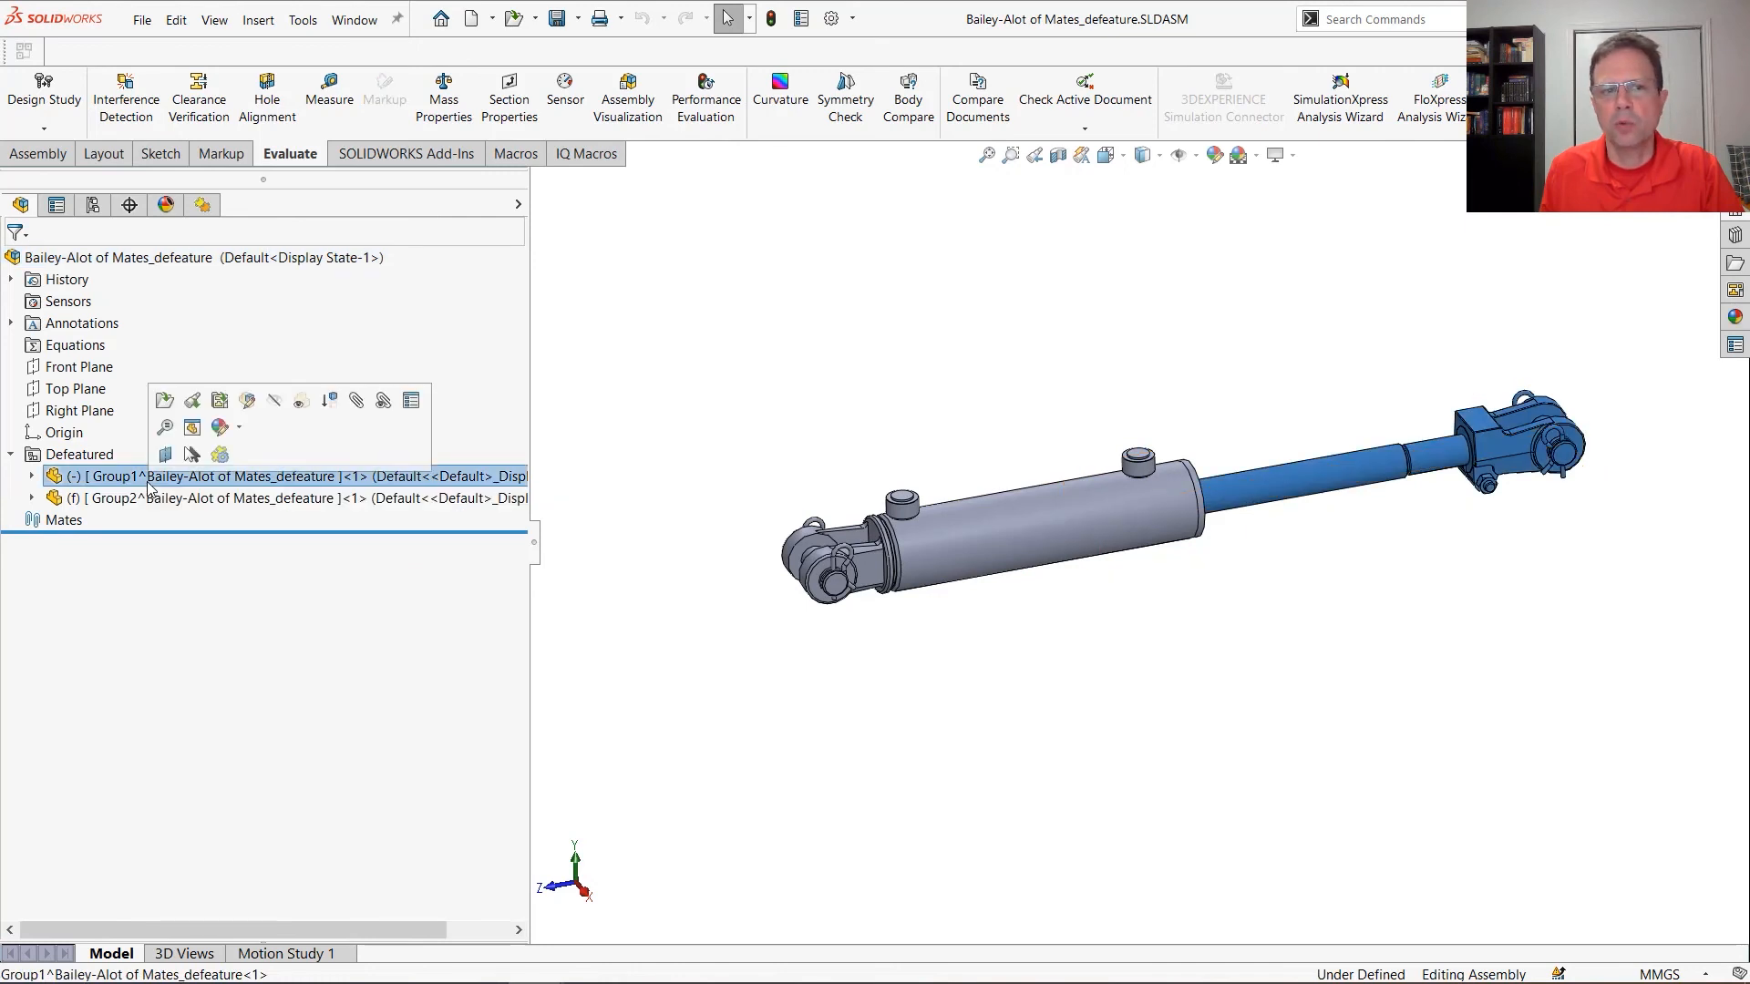
click(139, 500)
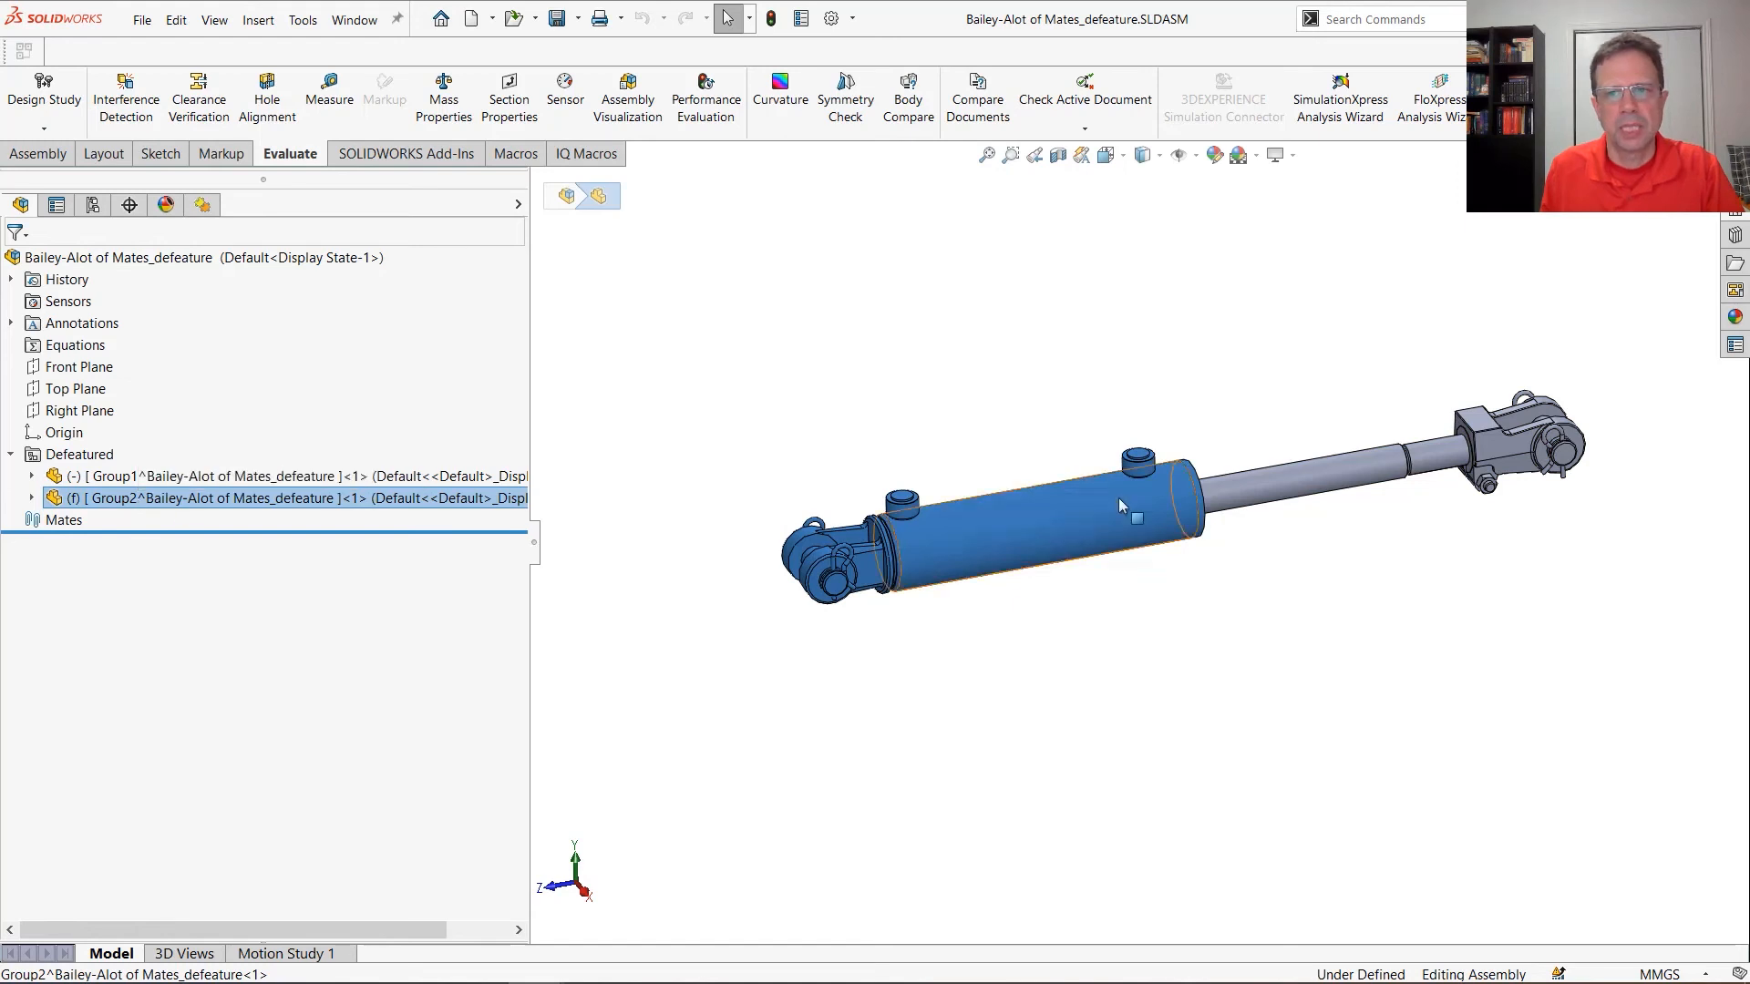
Pull the rod group out of the tube and add a concentric mate between the rod and tube cylindrical faces
drag(1327, 472, 1347, 376)
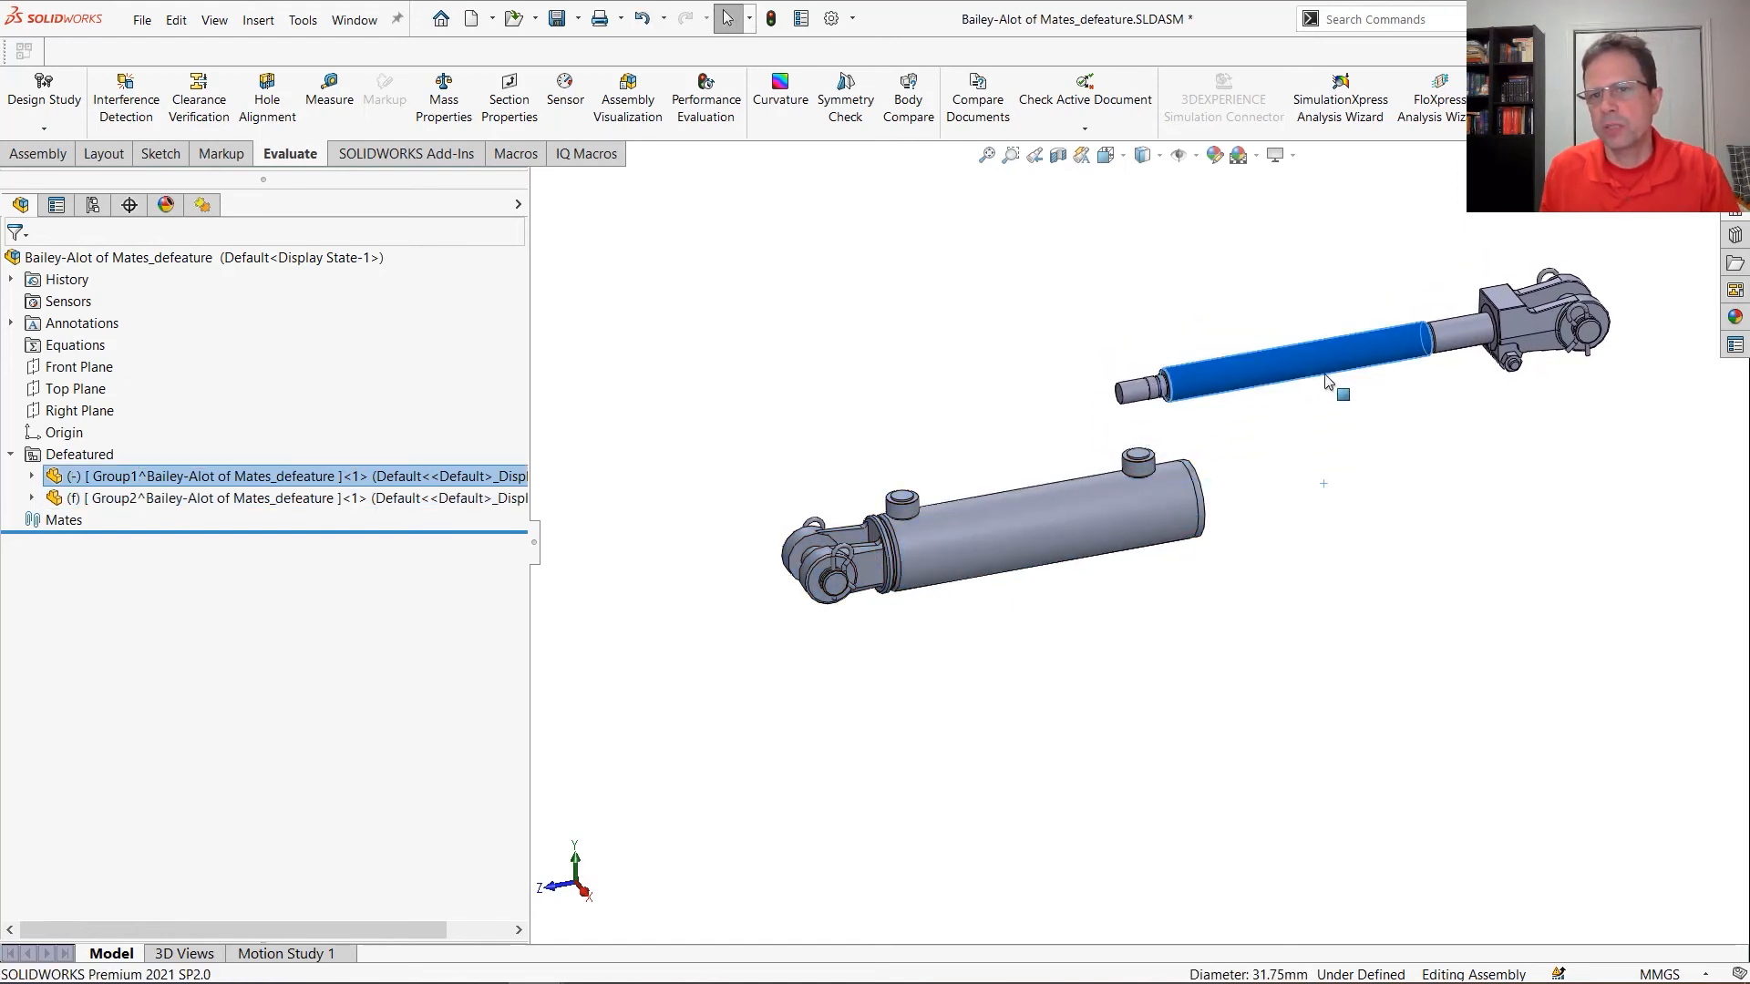
ctrl+click(1146, 512)
click(1284, 500)
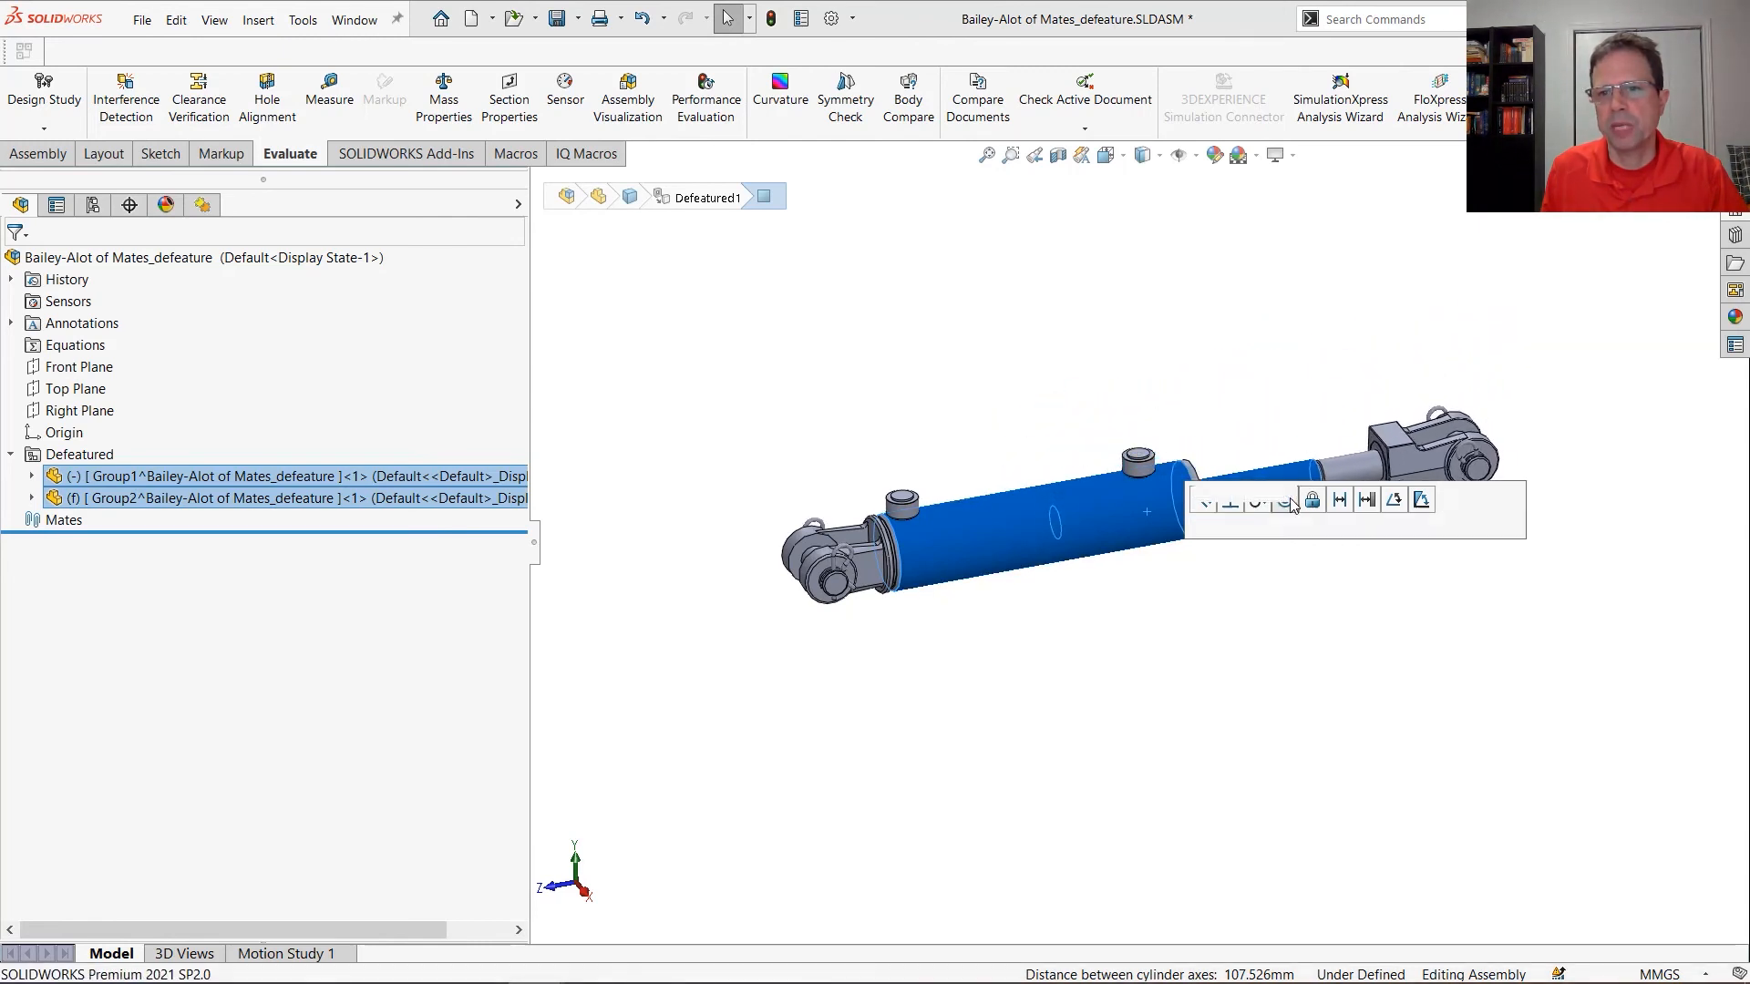
click(1527, 629)
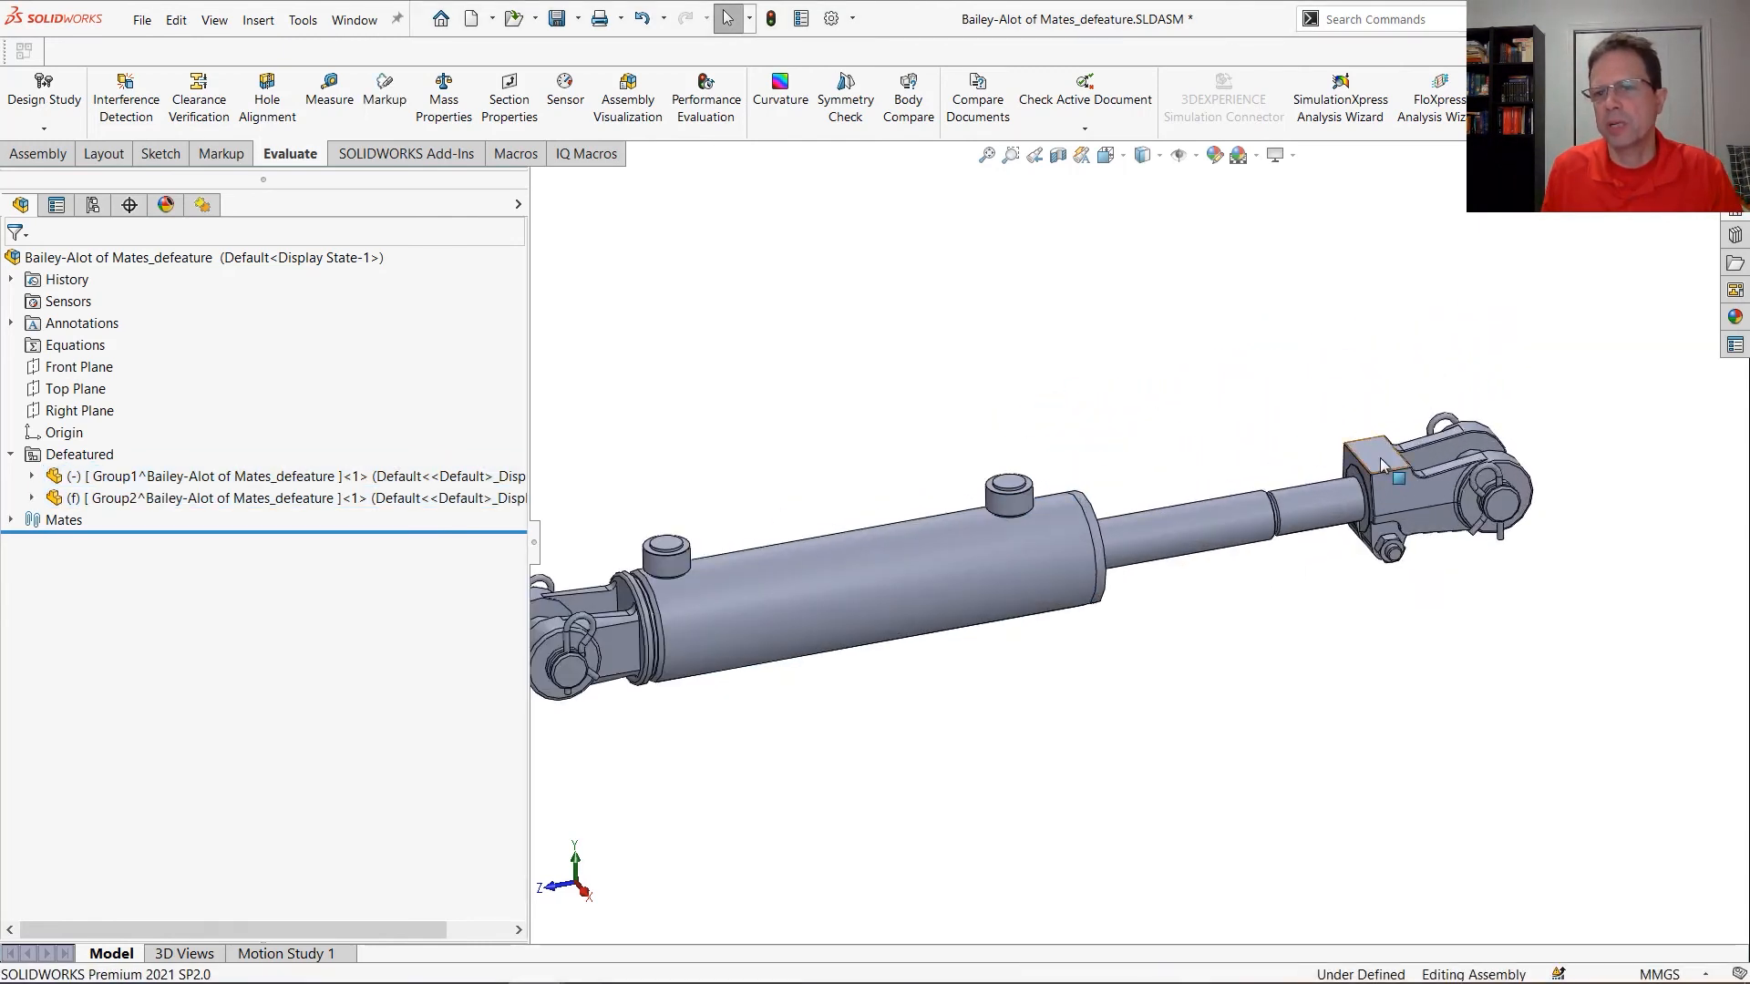
Show the reference planes and mate the rod group's Right Plane to the assembly's Right Plane to stop rotation
mouse_move(1374, 462)
mouse_down()
mouse_move(1417, 558)
mouse_move(1409, 594)
mouse_move(1386, 464)
mouse_up()
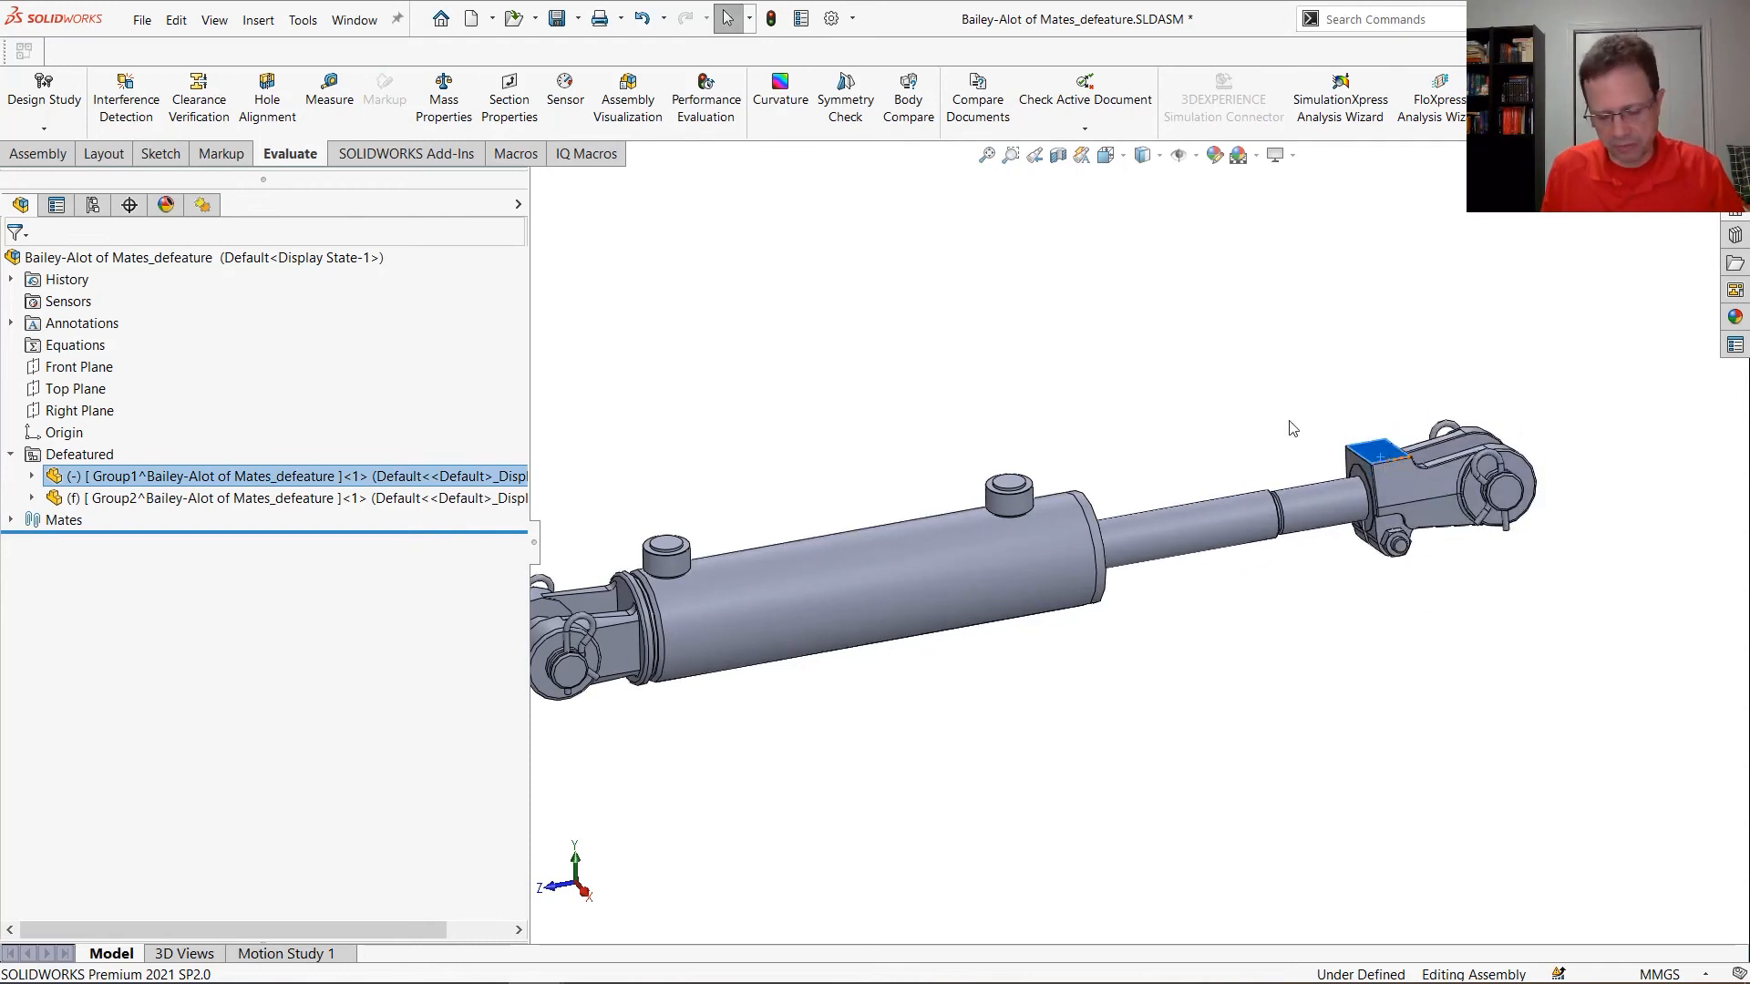
click(1181, 155)
click(1379, 304)
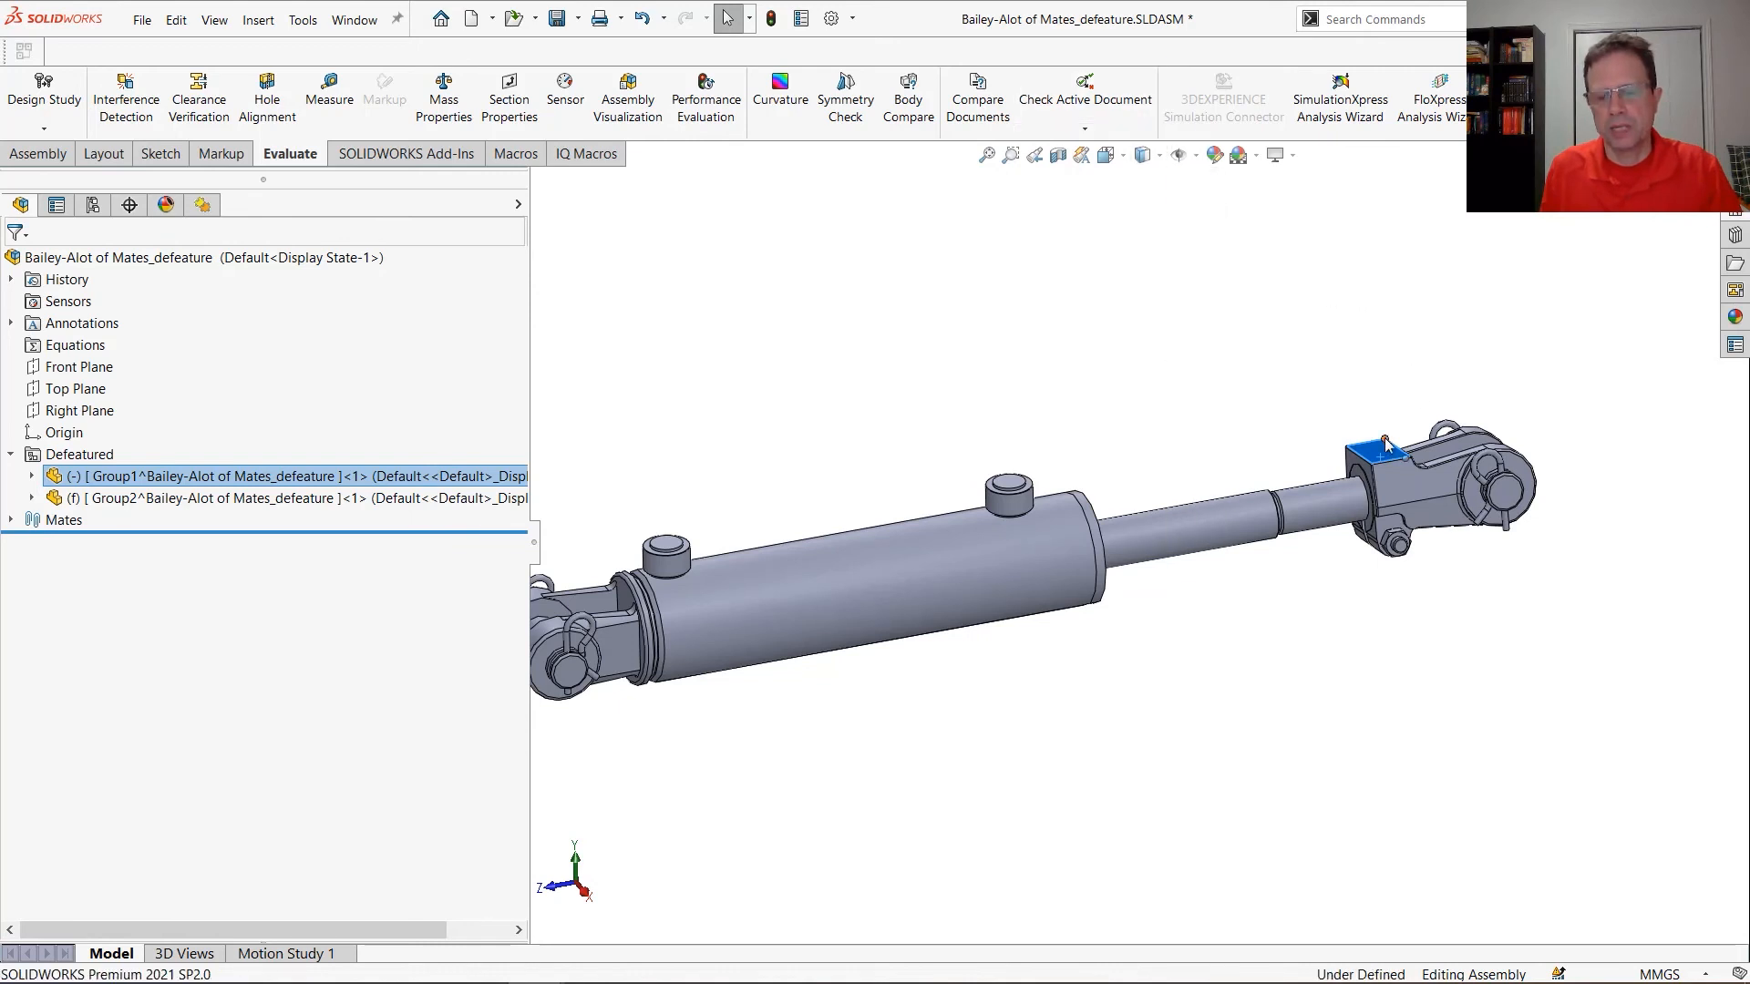
key(q)
click(1119, 283)
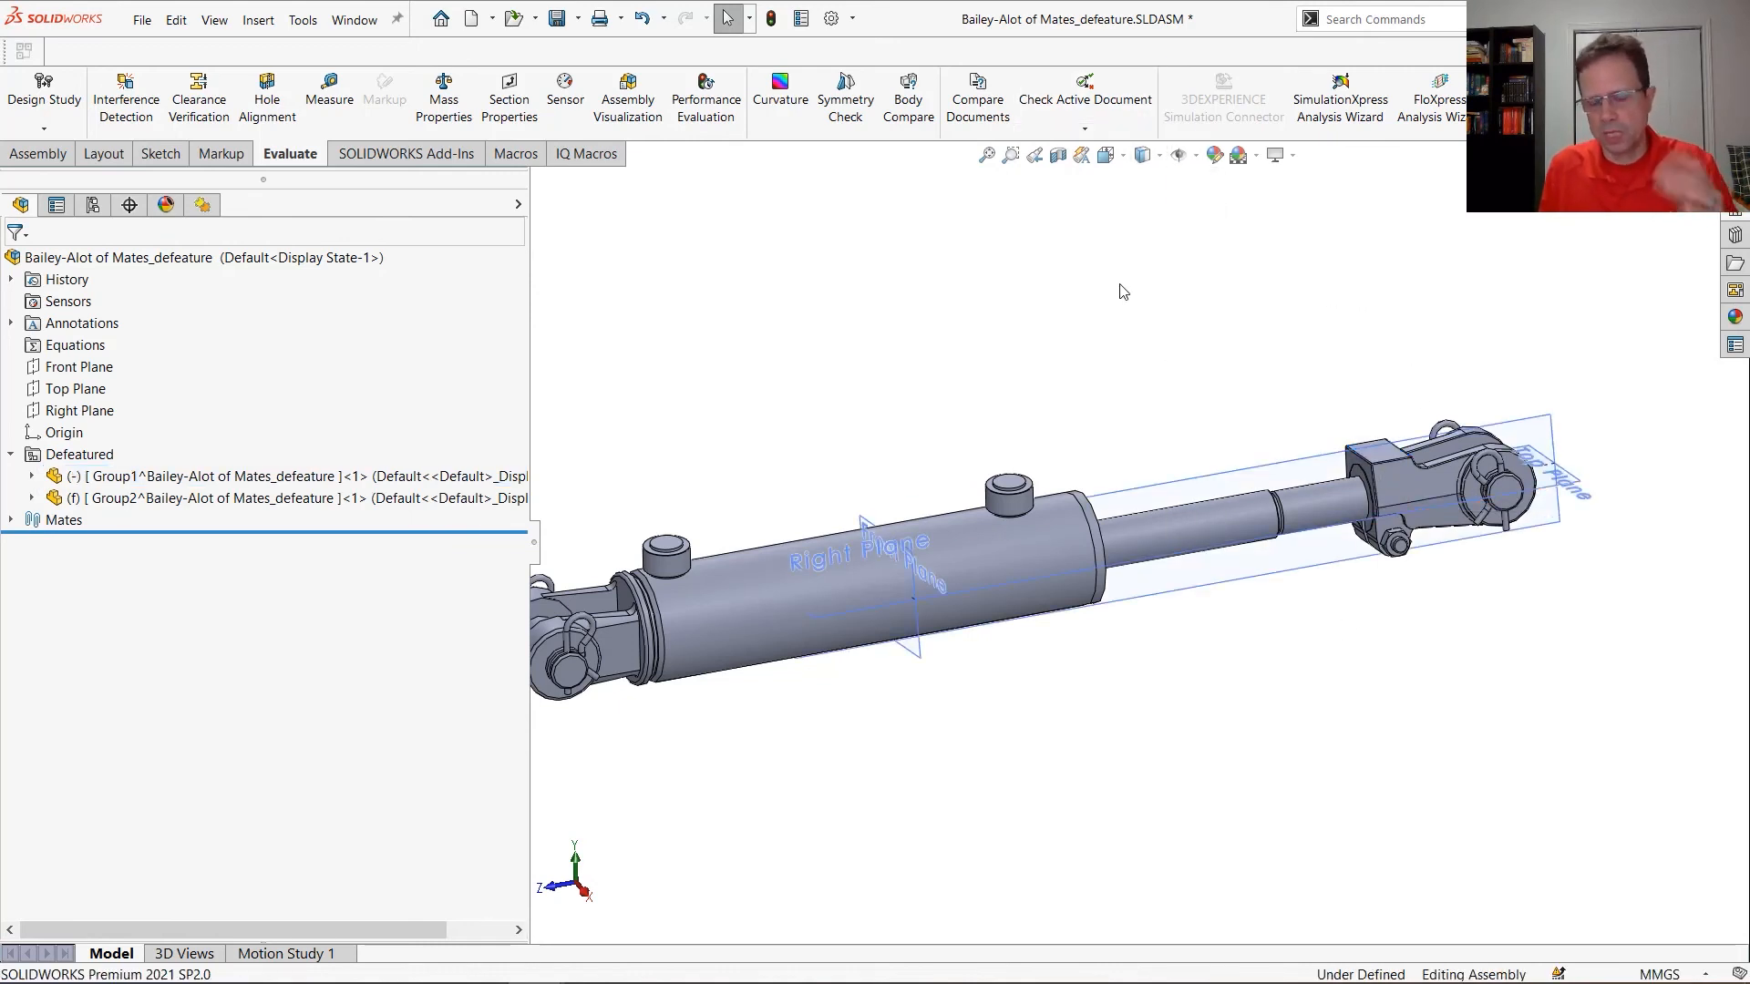
key(q)
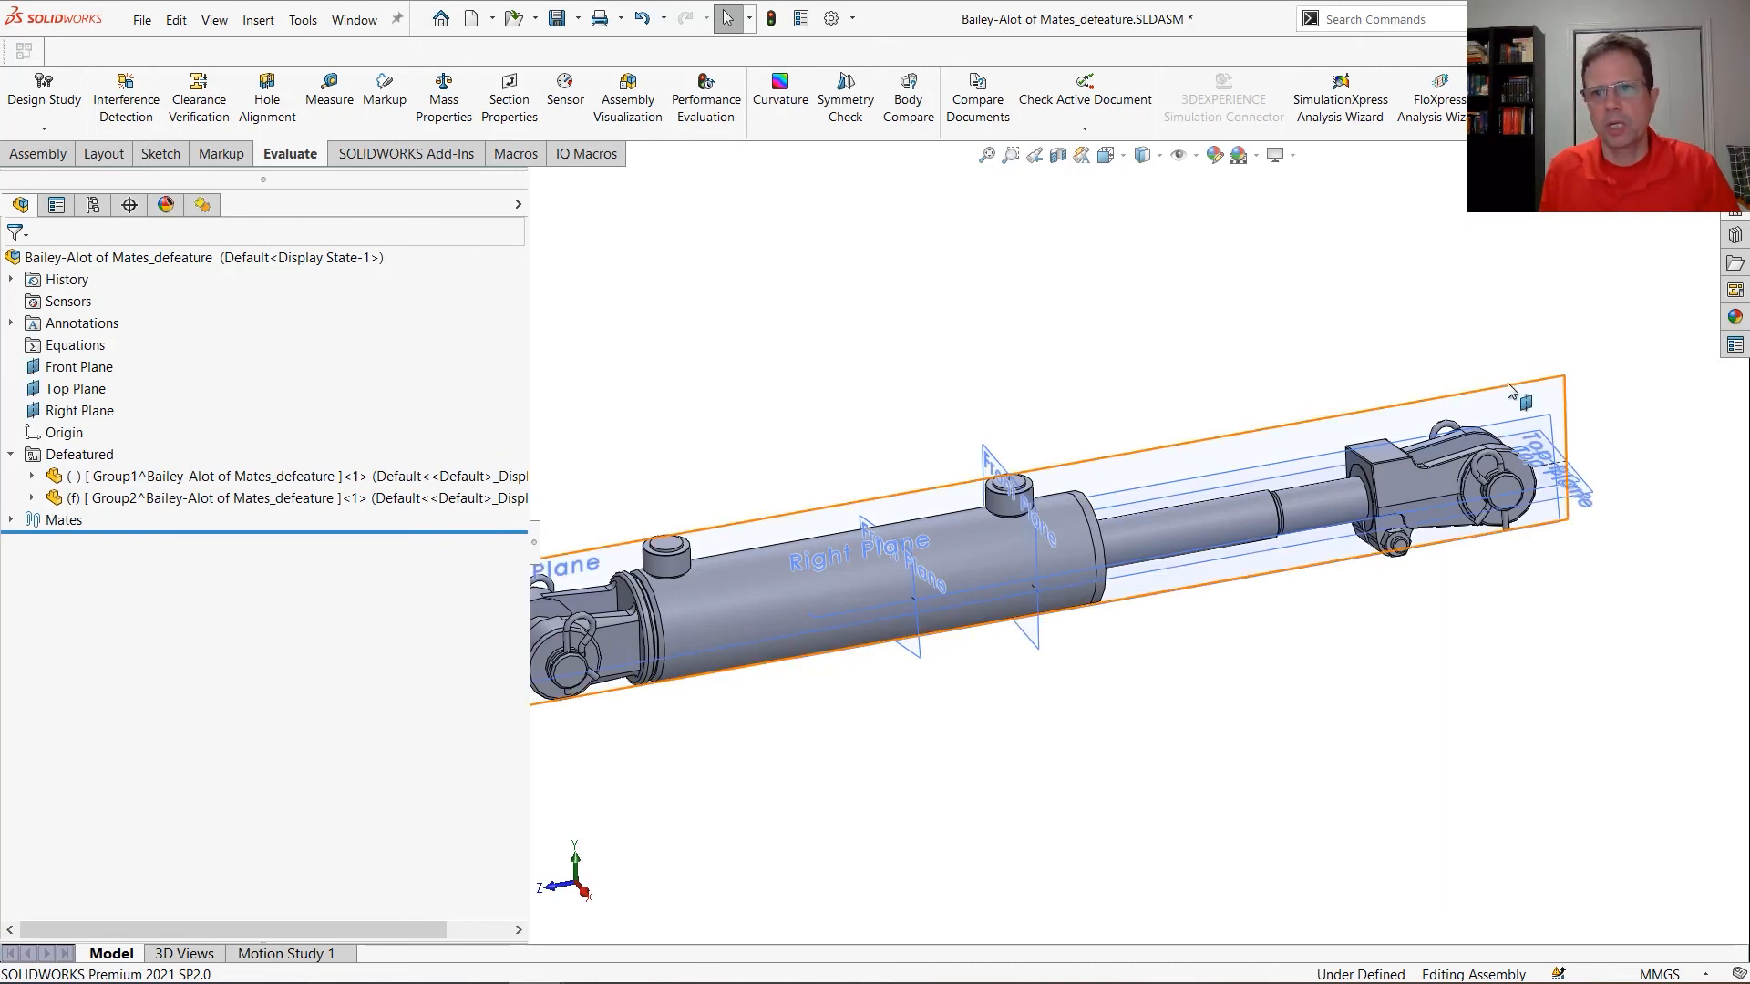
click(1305, 470)
ctrl+click(1305, 470)
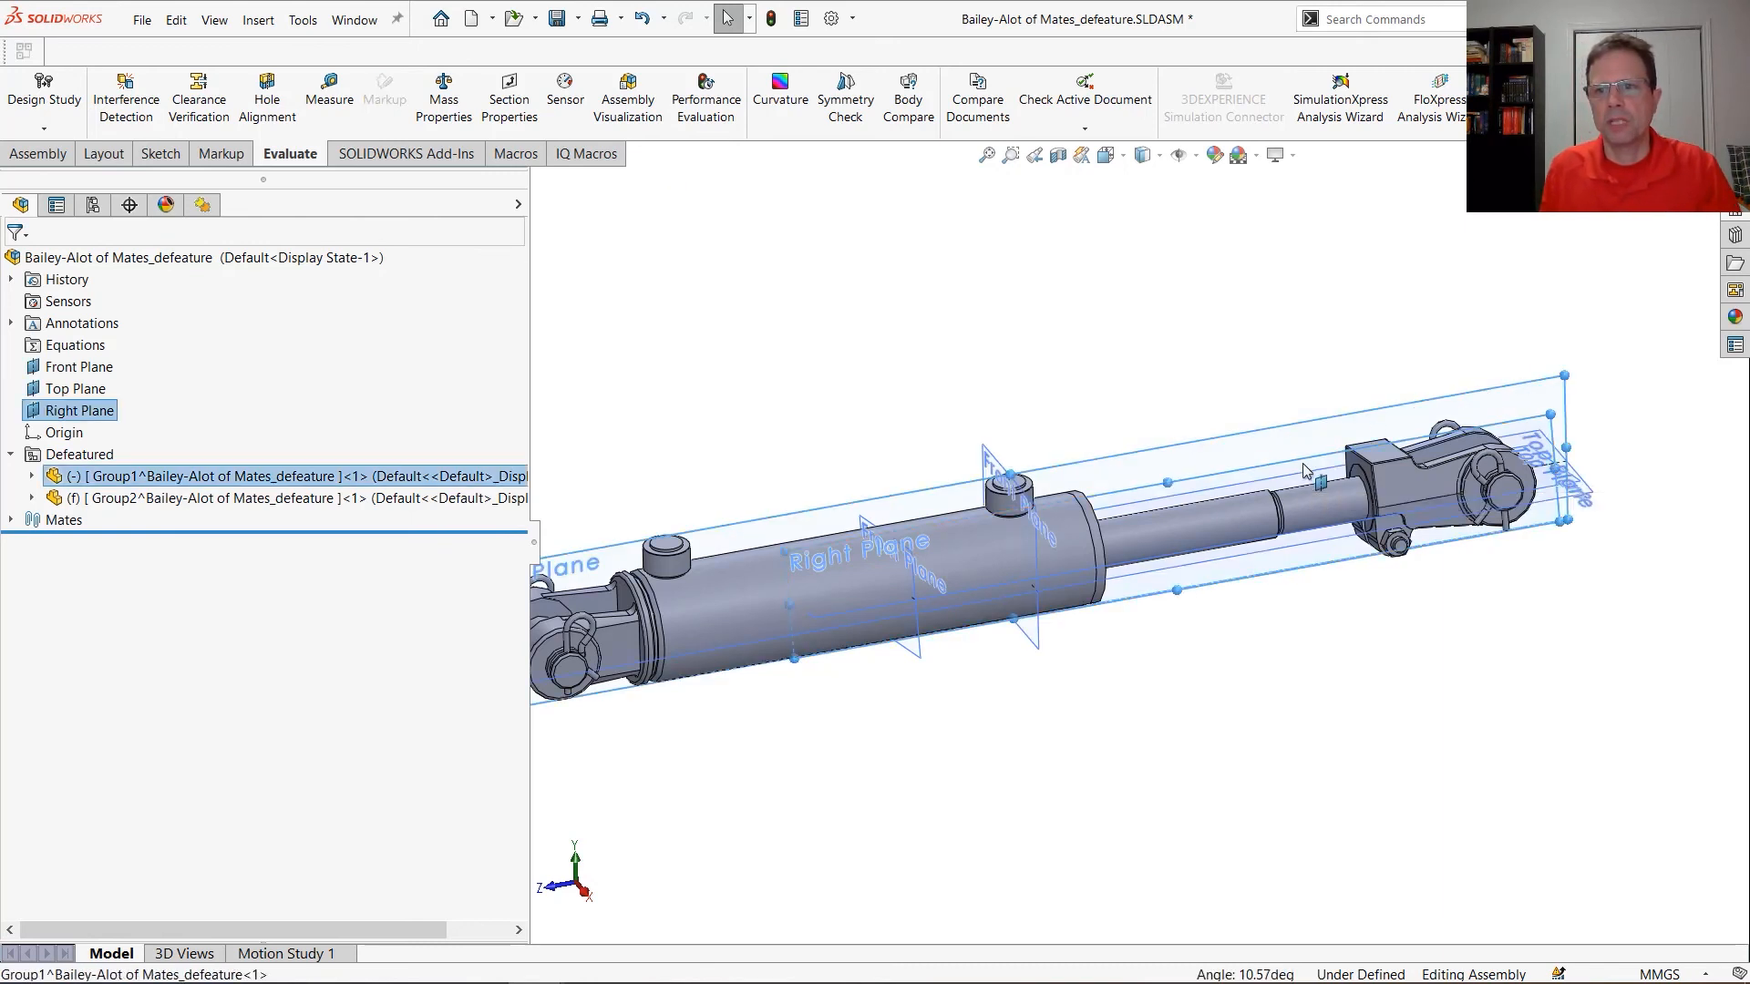
click(1367, 446)
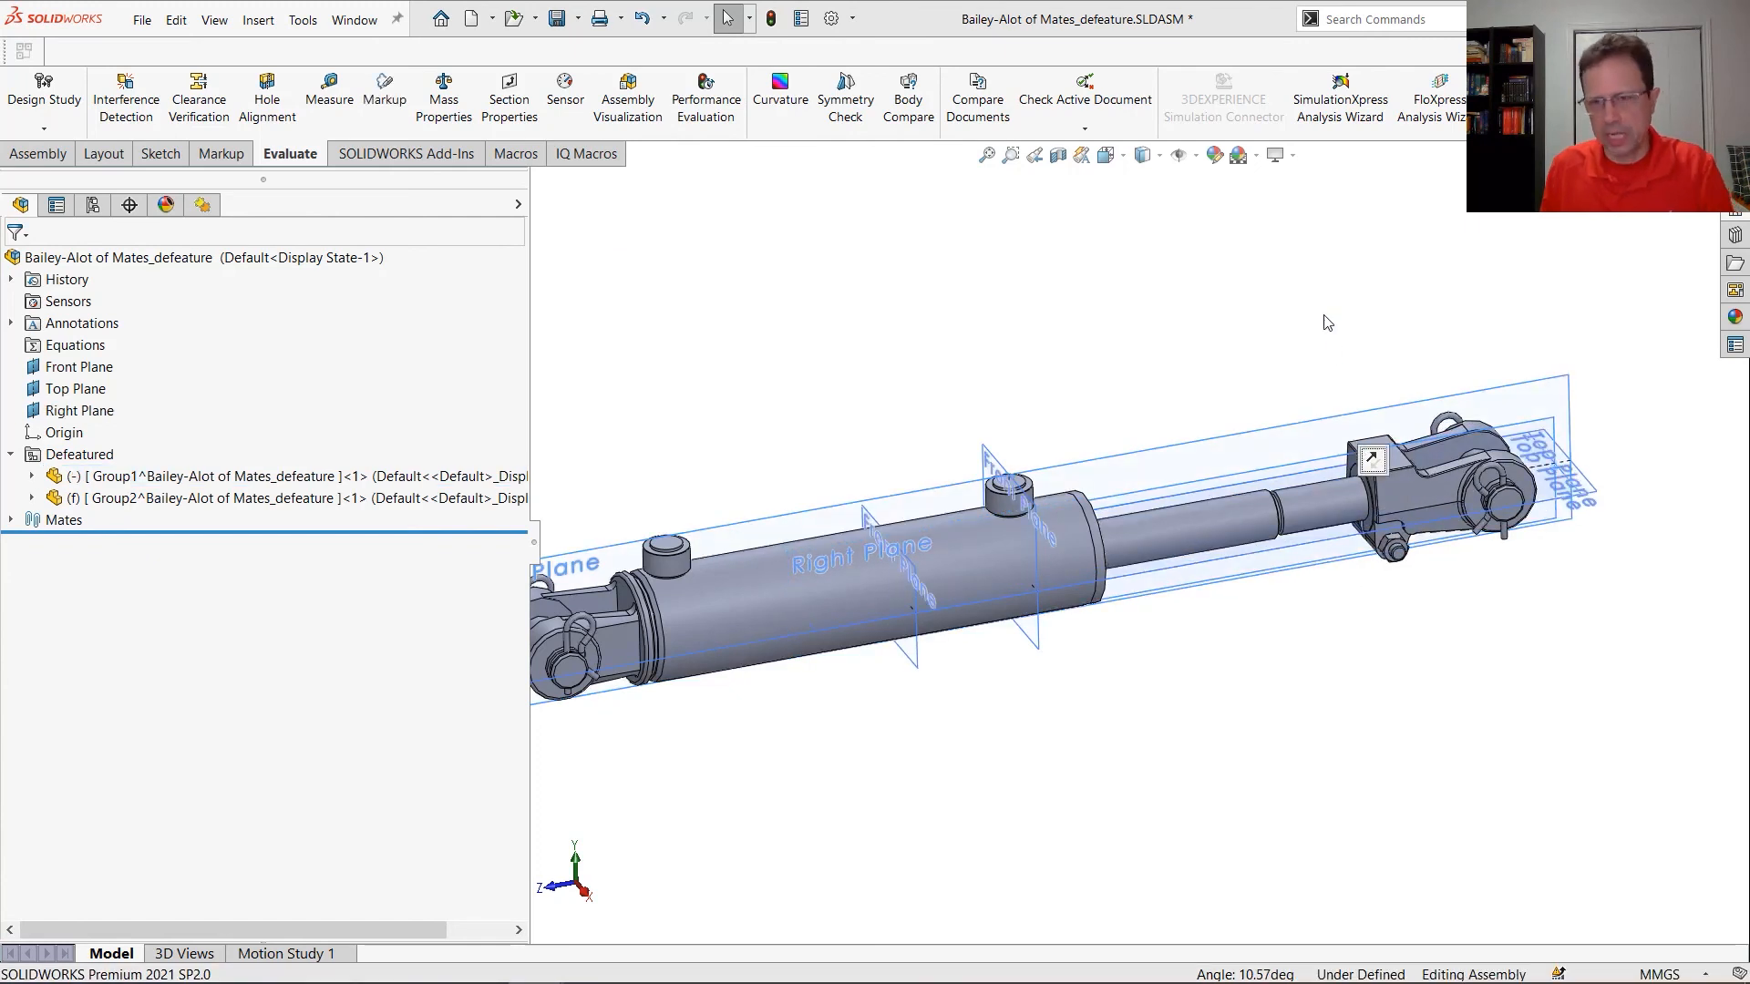
Hide the reference planes of the assembly and of the rod group
click(1574, 471)
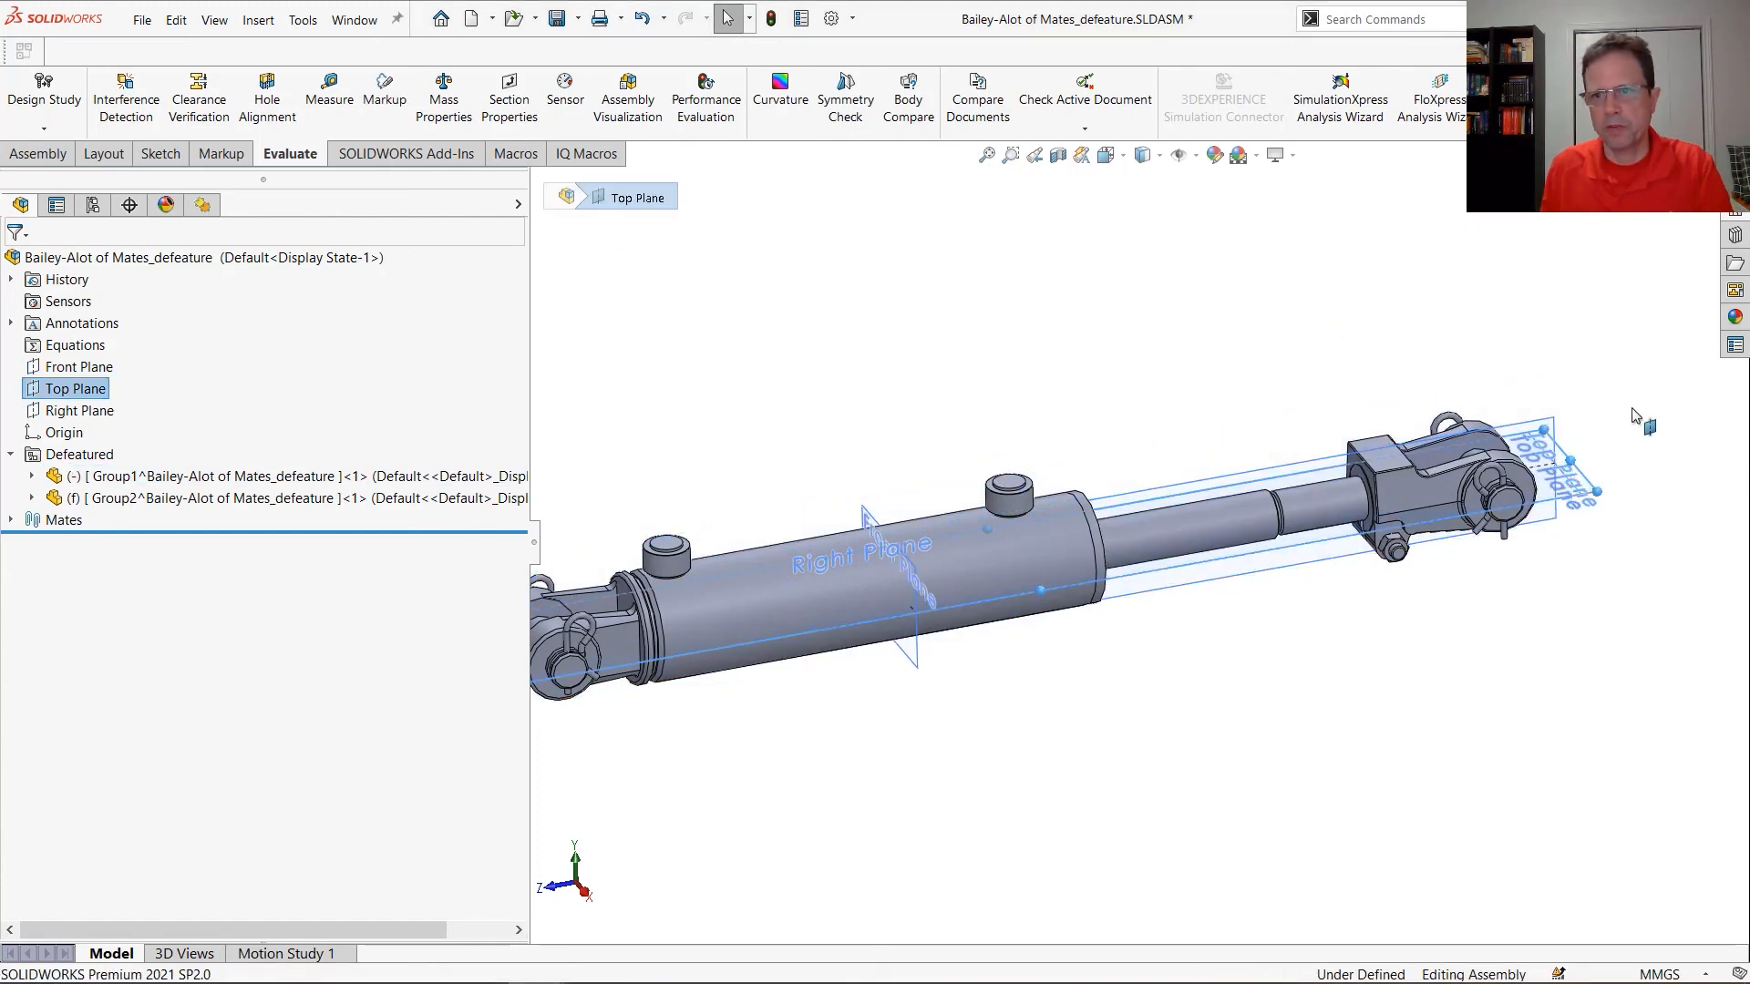
ctrl+click(1559, 438)
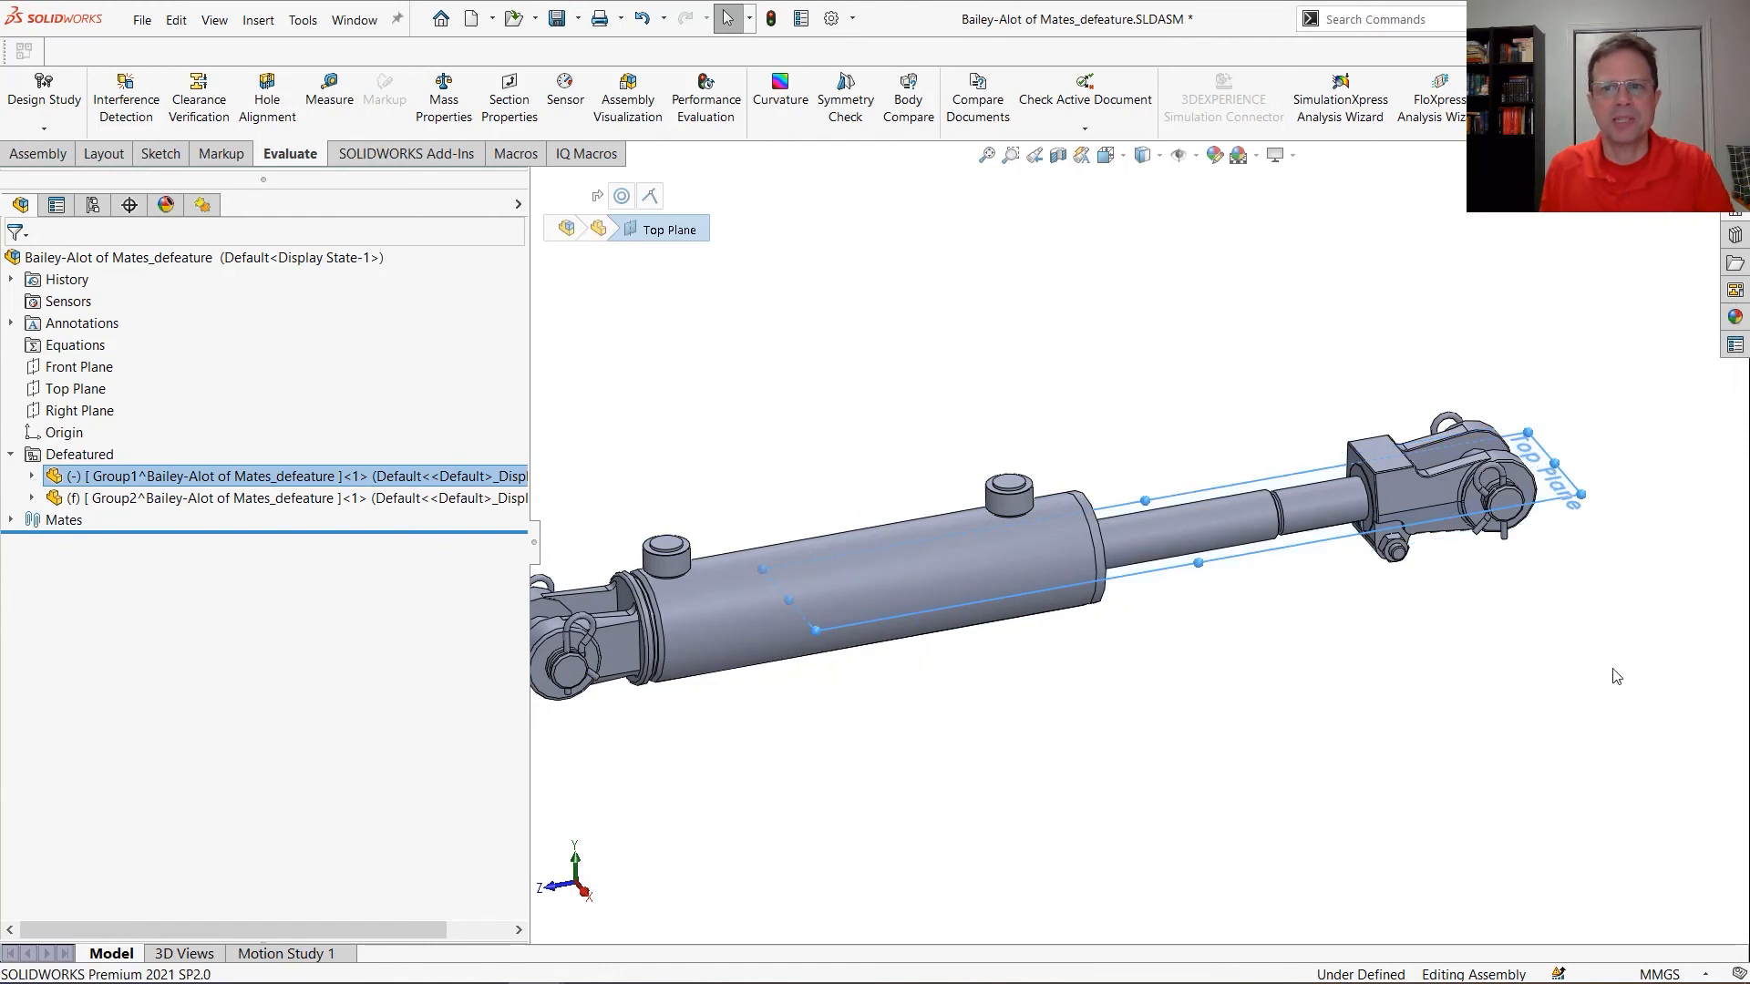
click(1398, 702)
Slide the rod clevis along the cylinder axis to test the remaining motion
scroll(1349, 556, up, 2)
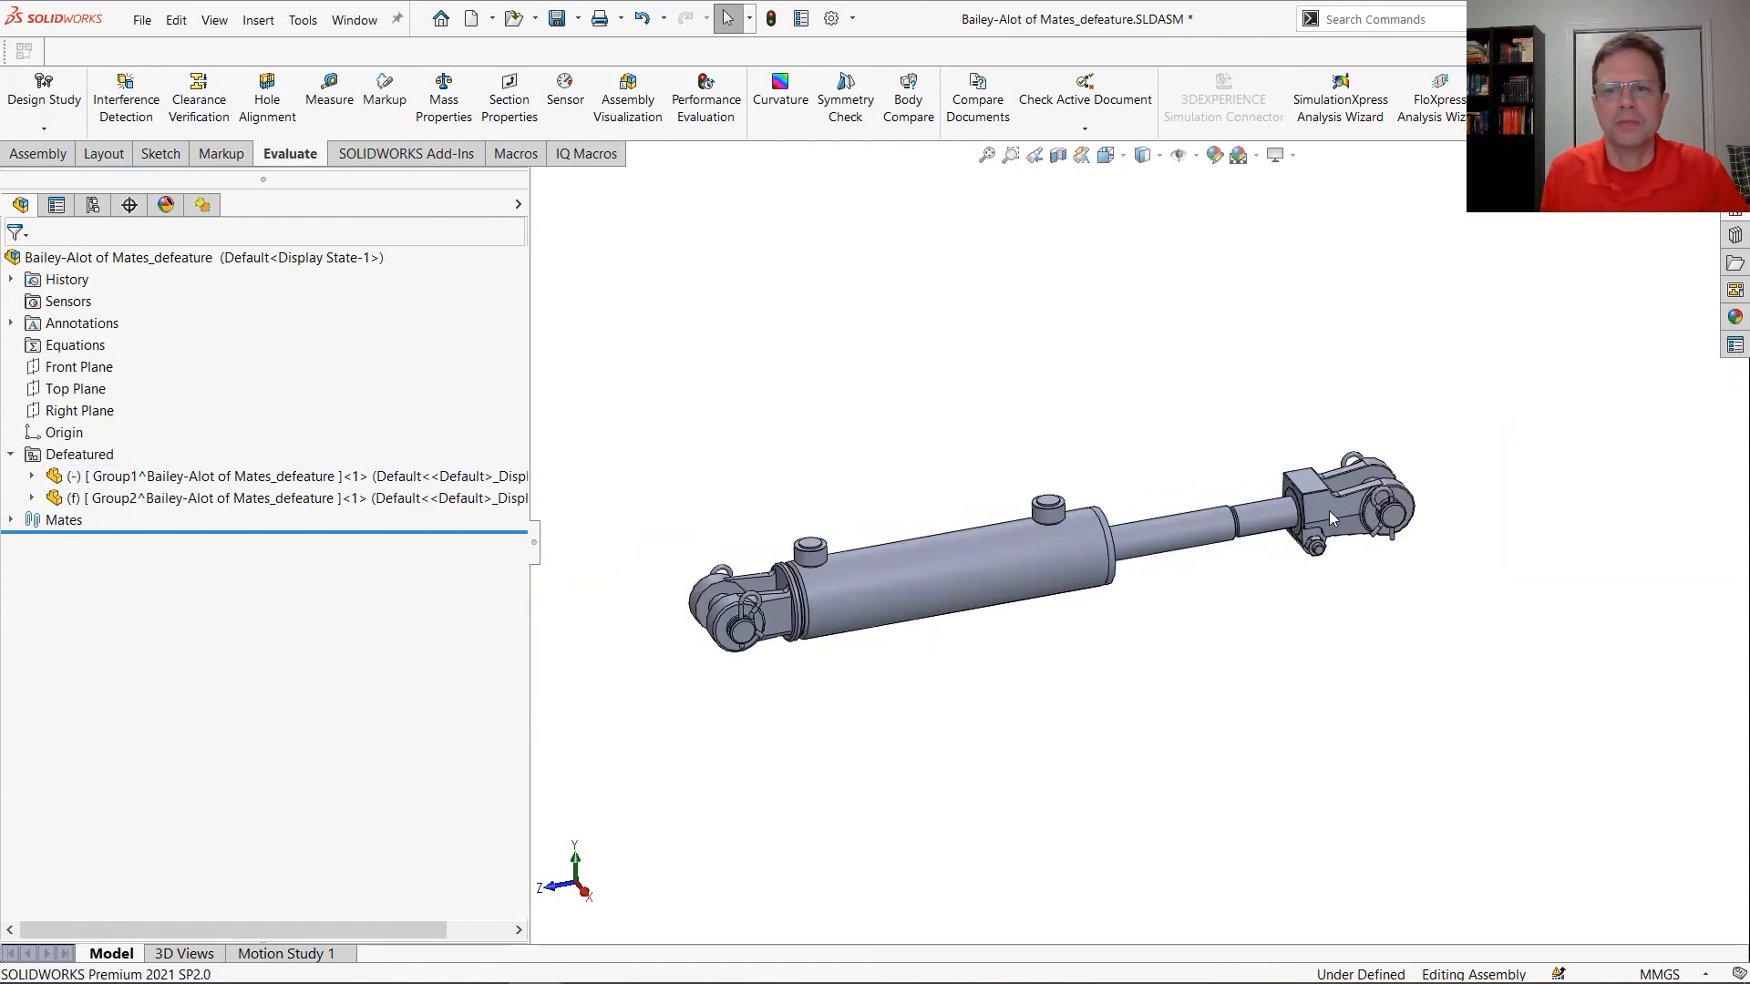
click(1330, 511)
drag(1362, 495, 1306, 518)
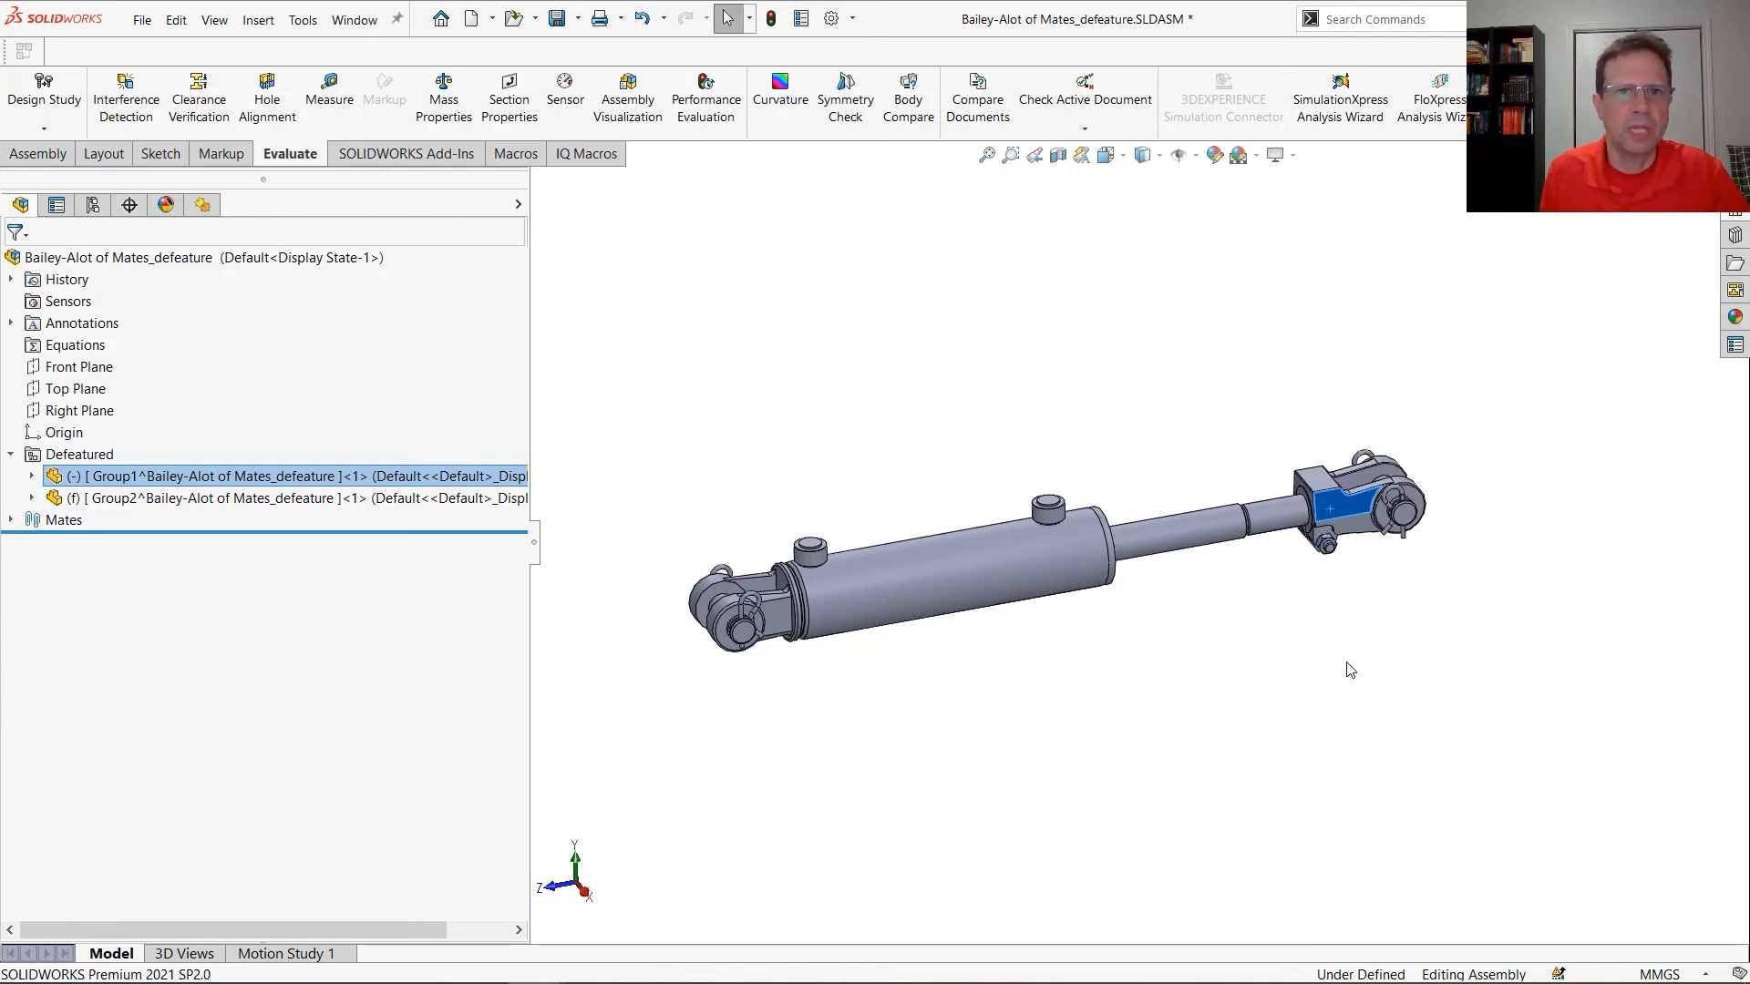
Make a new assembly from the defeatured cylinder assembly, using the second assembly template
click(492, 18)
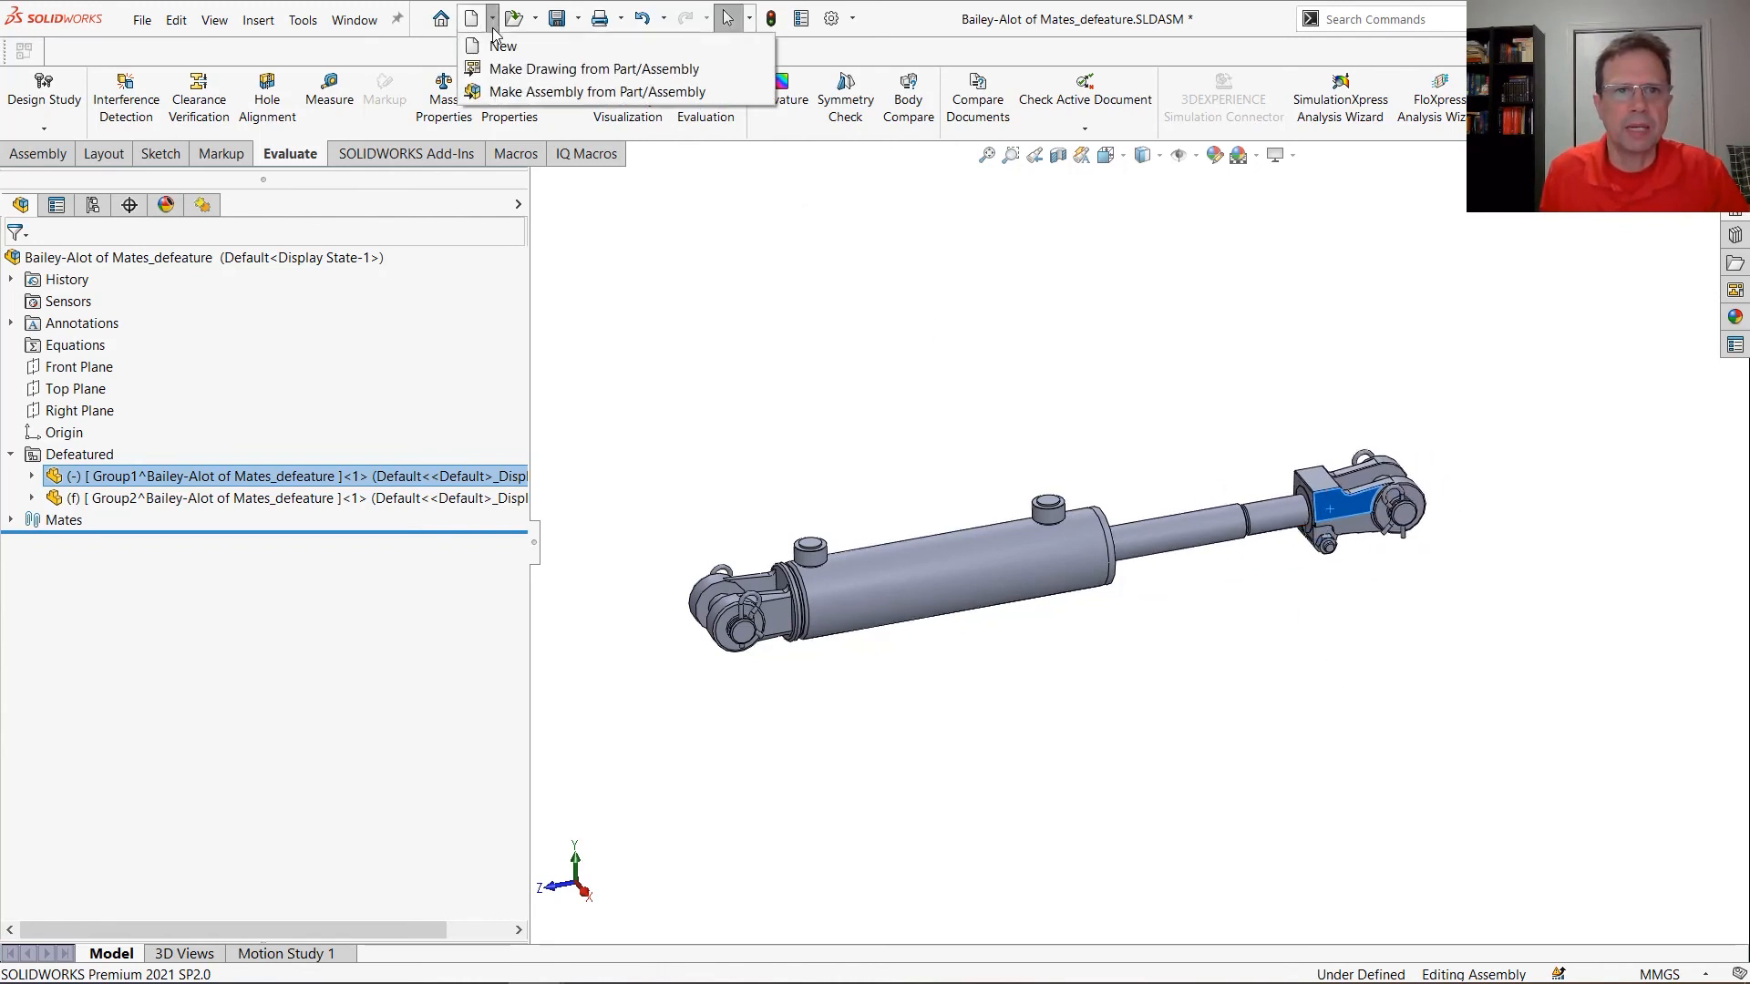
click(507, 93)
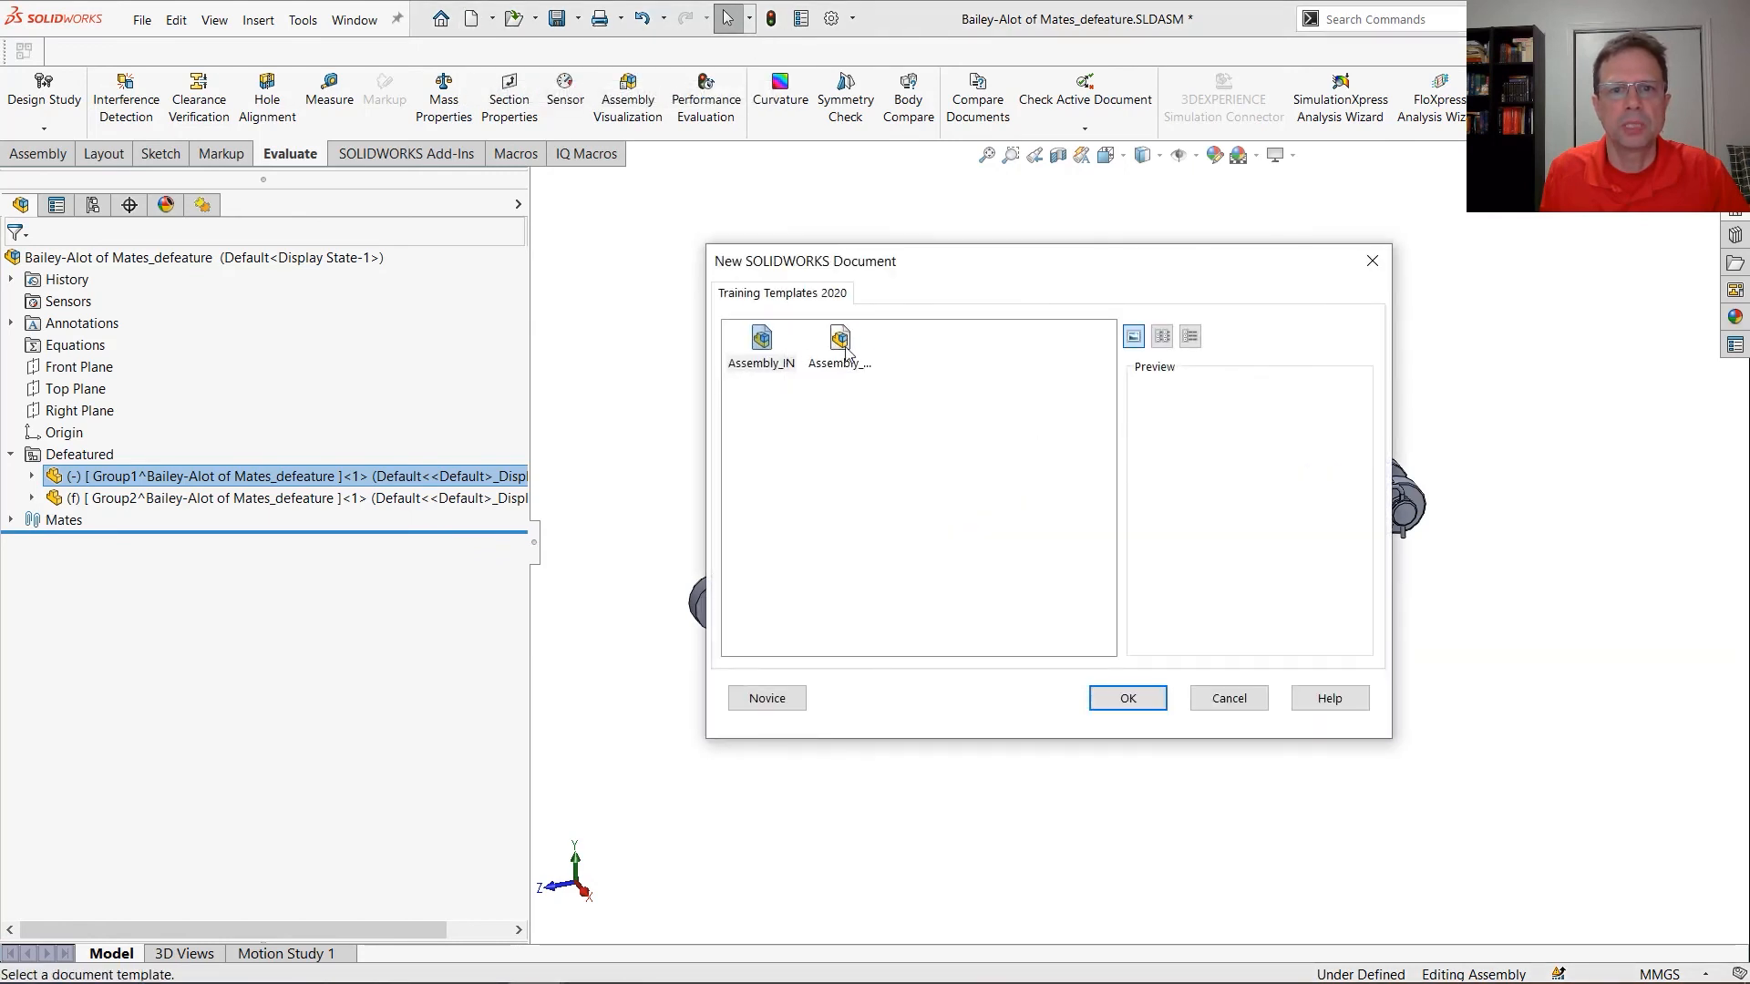
double_click(839, 345)
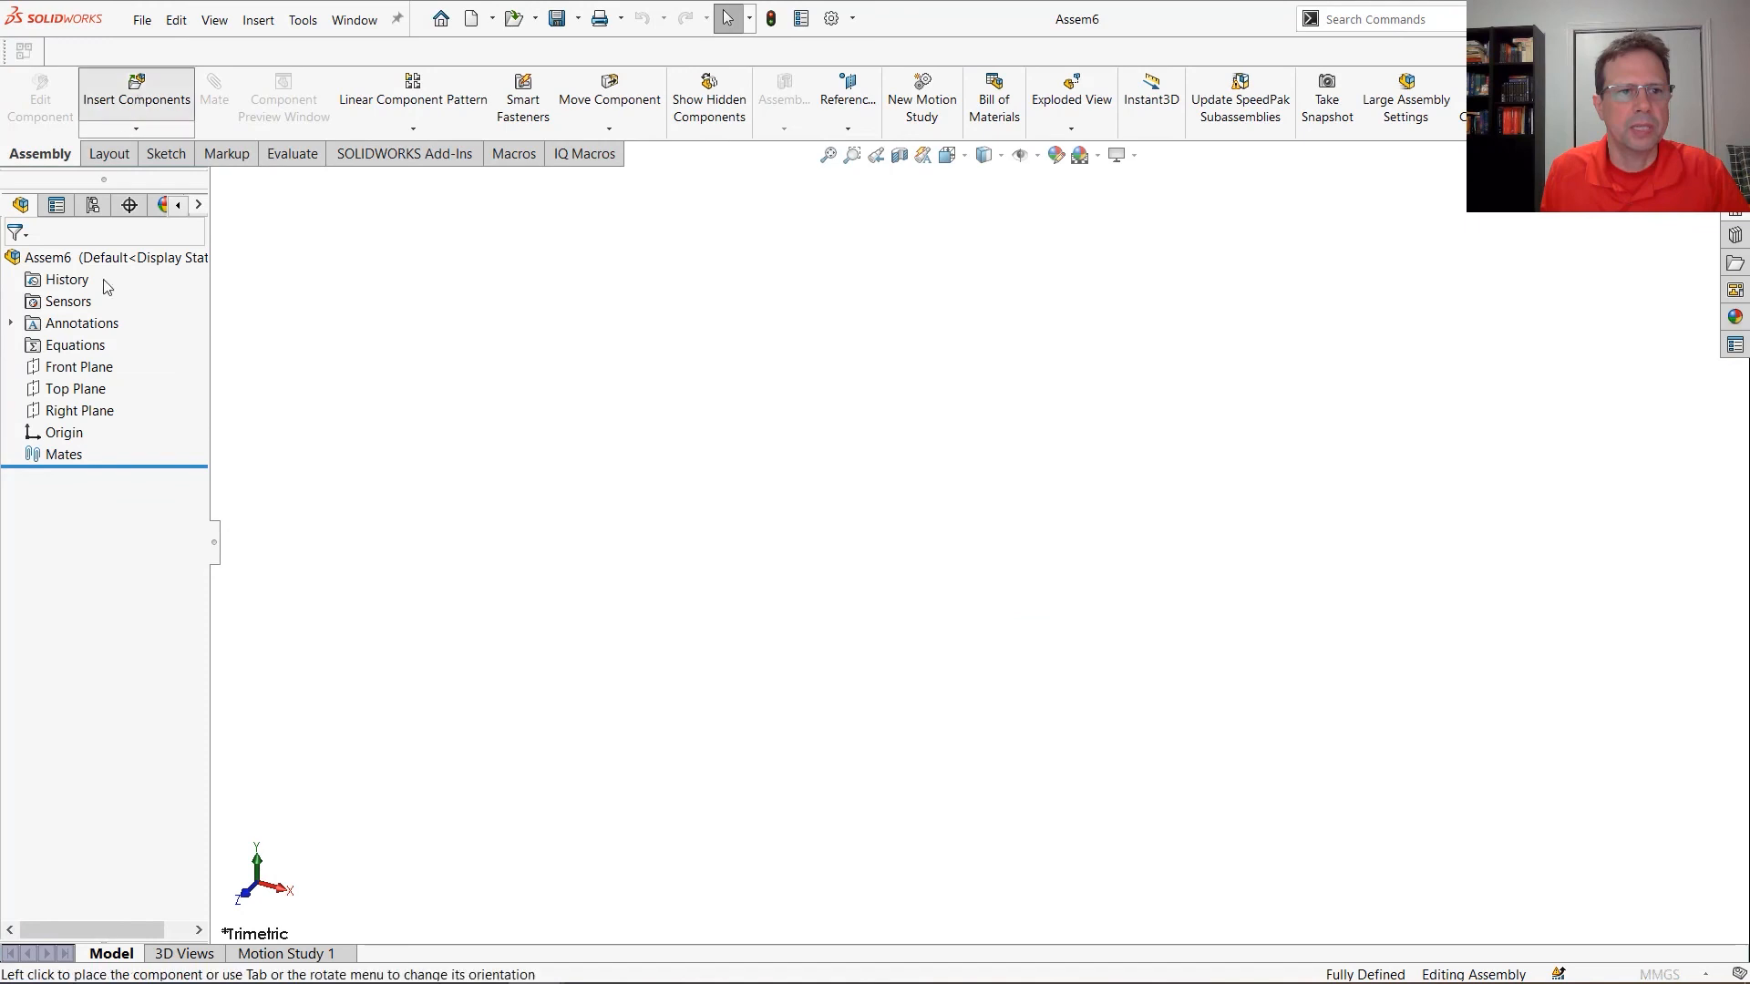
Keep component insertion active for multiple components and insert Bailey-Alot of Mates at the assembly origin
click(76, 264)
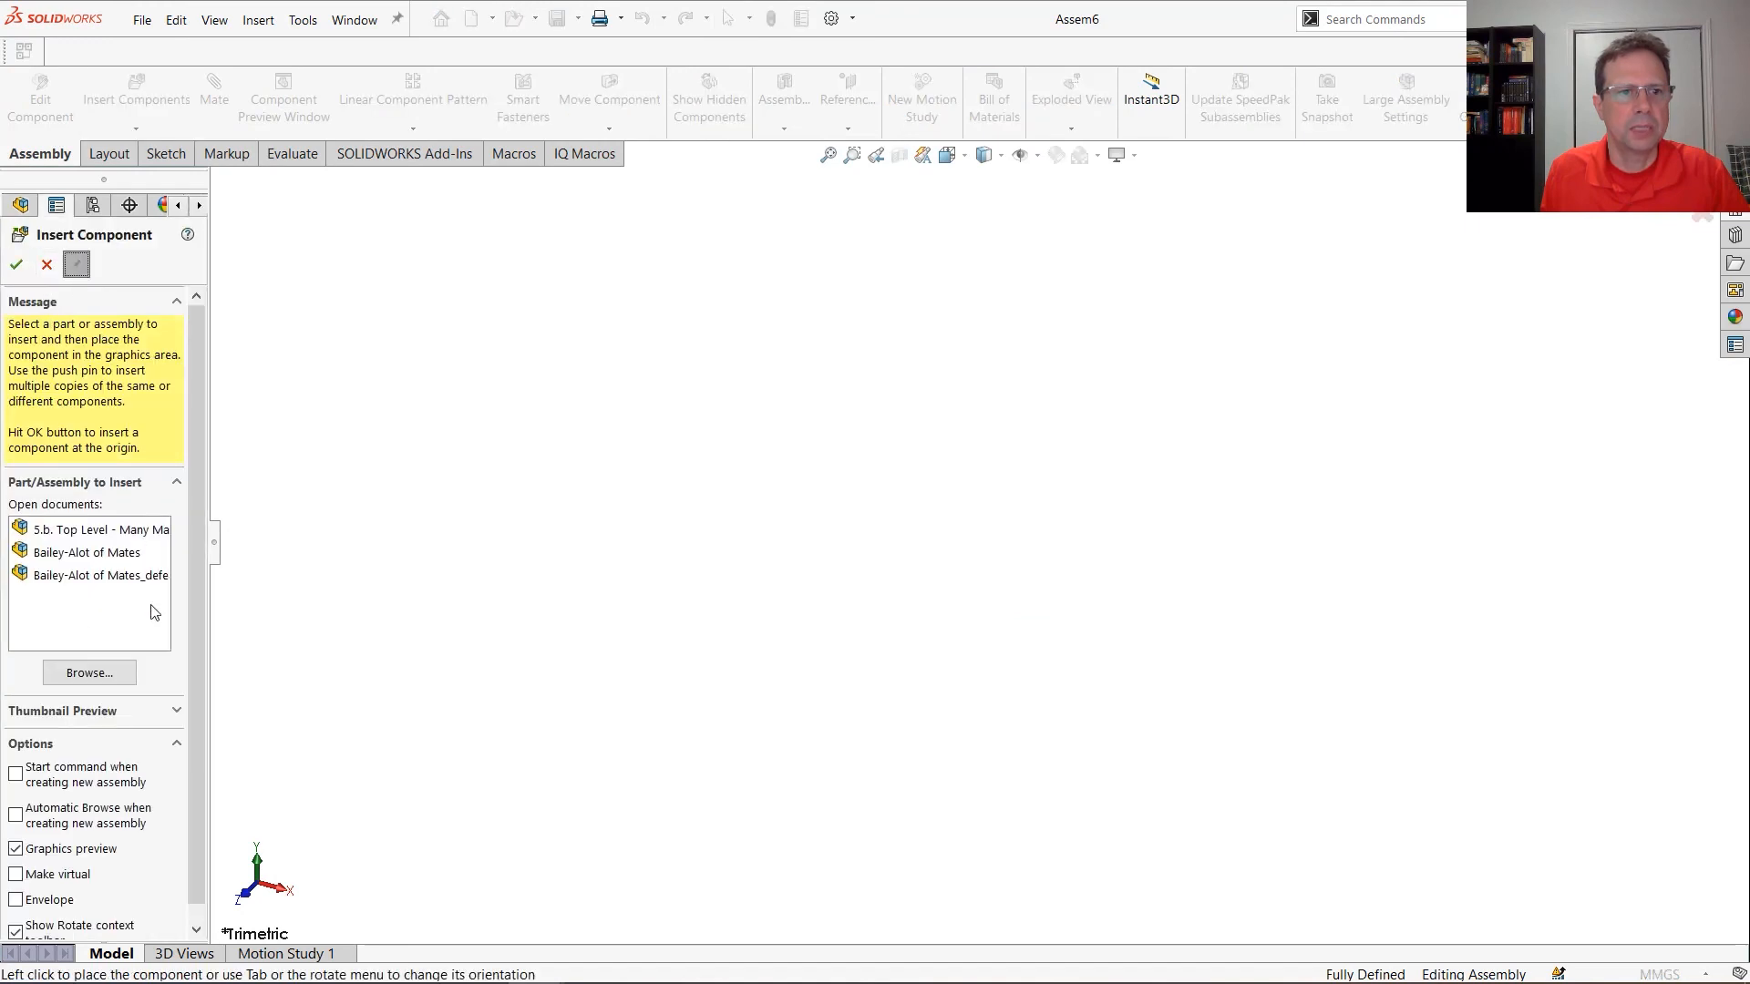
click(124, 553)
click(17, 265)
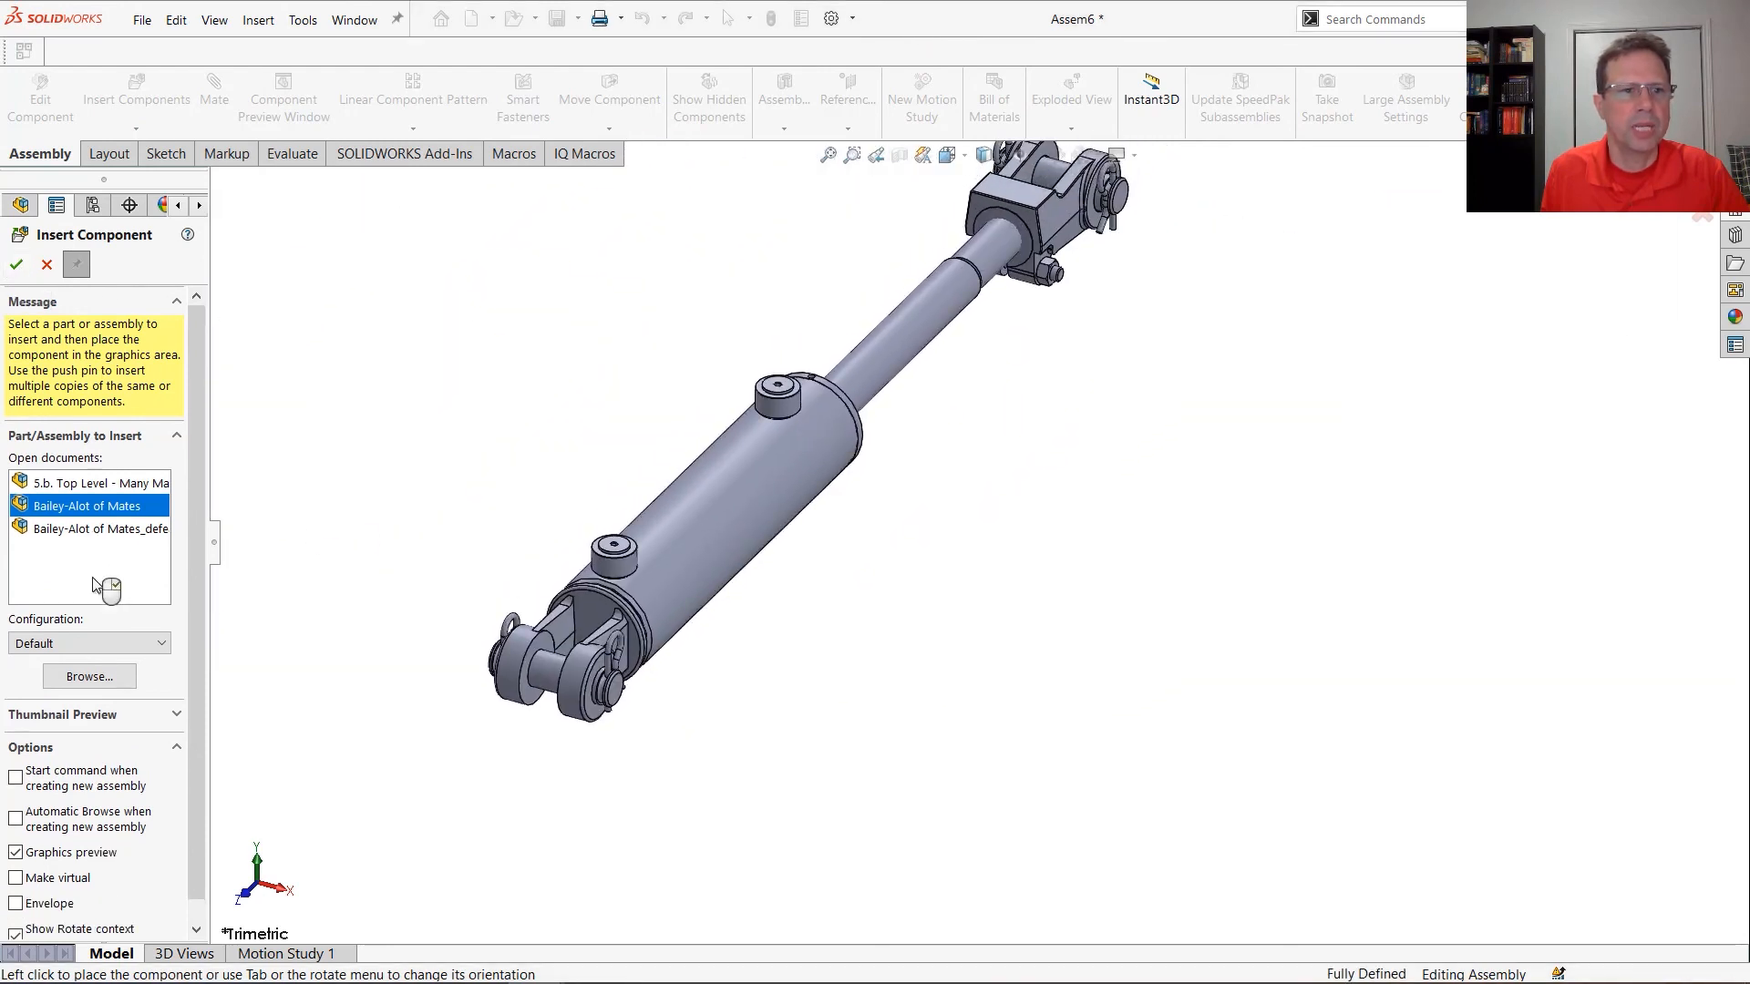
Place Bailey-Alot of Mates_defeature beside the original cylinder and finish inserting components
click(91, 529)
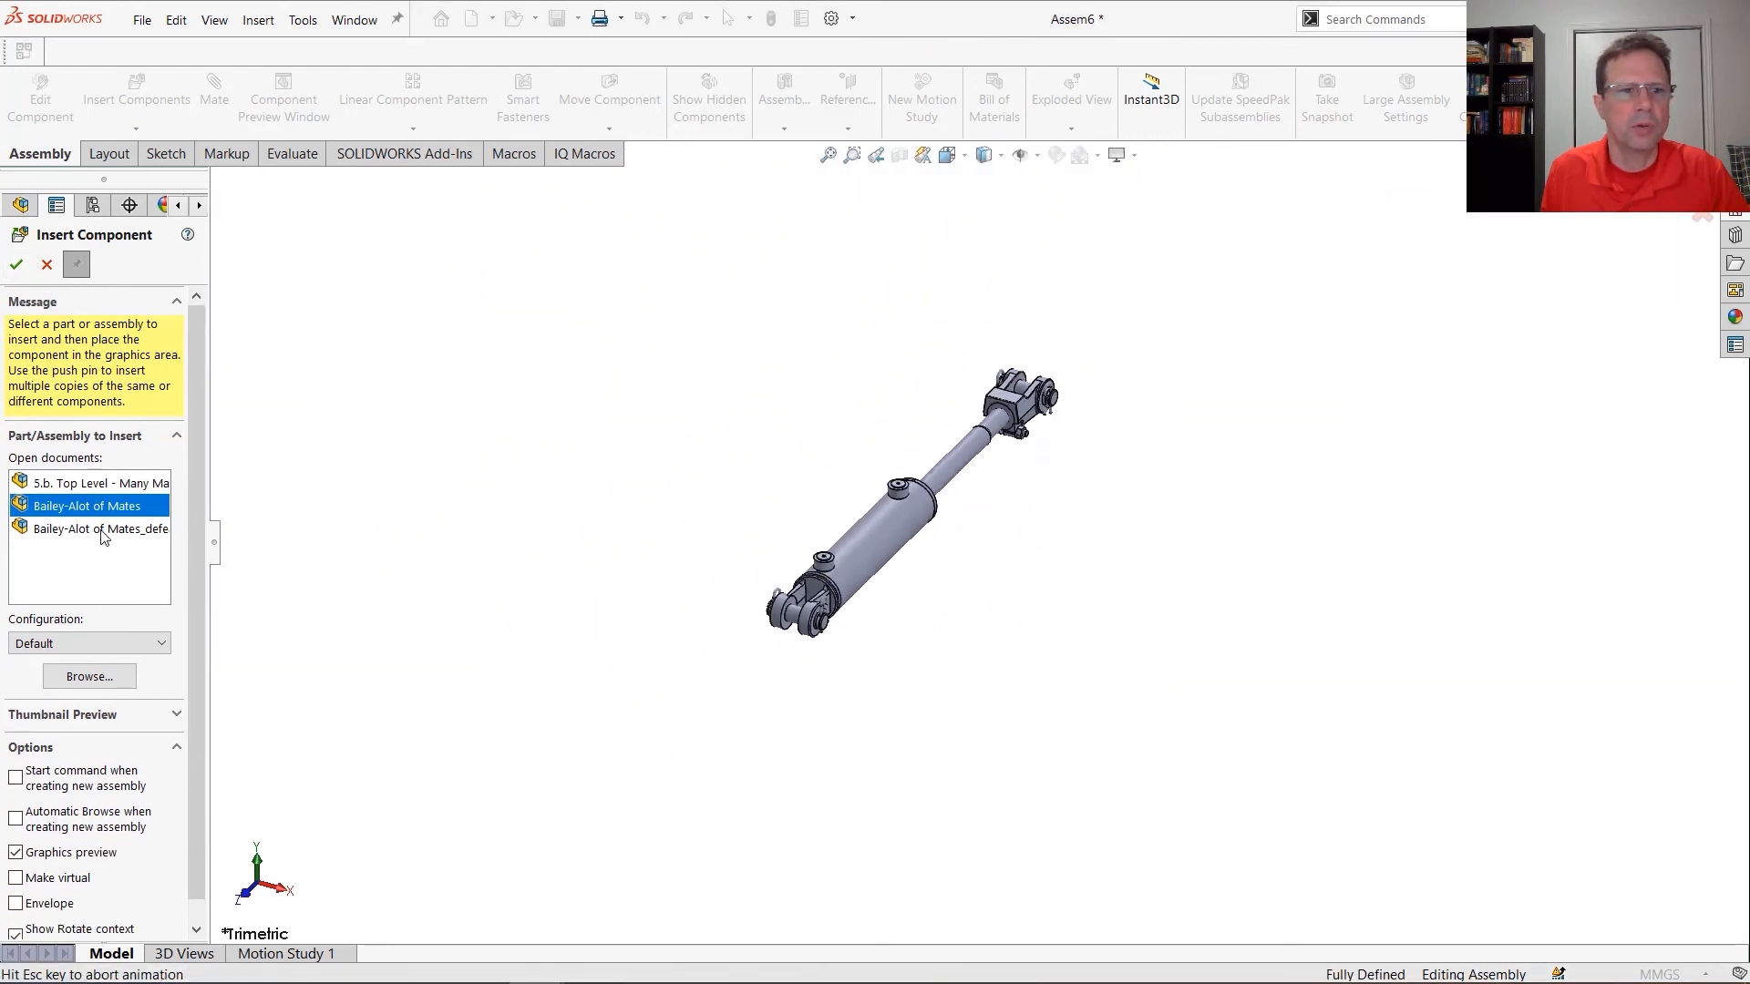
click(1080, 543)
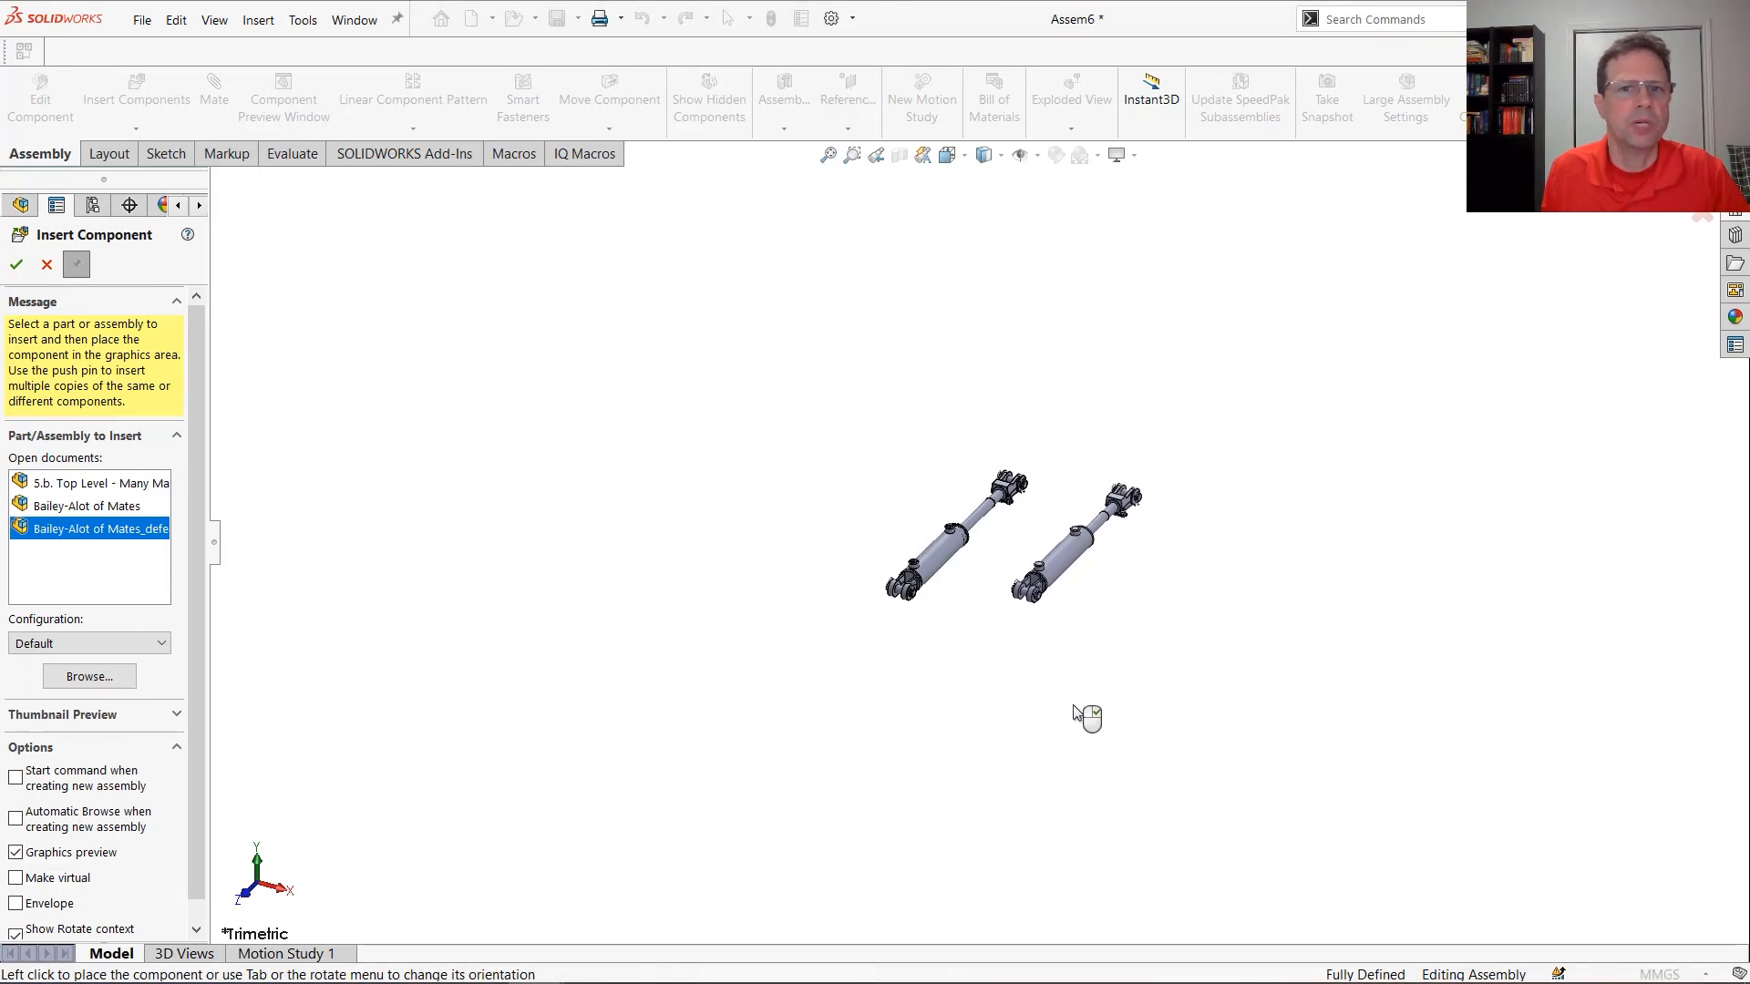
click(46, 264)
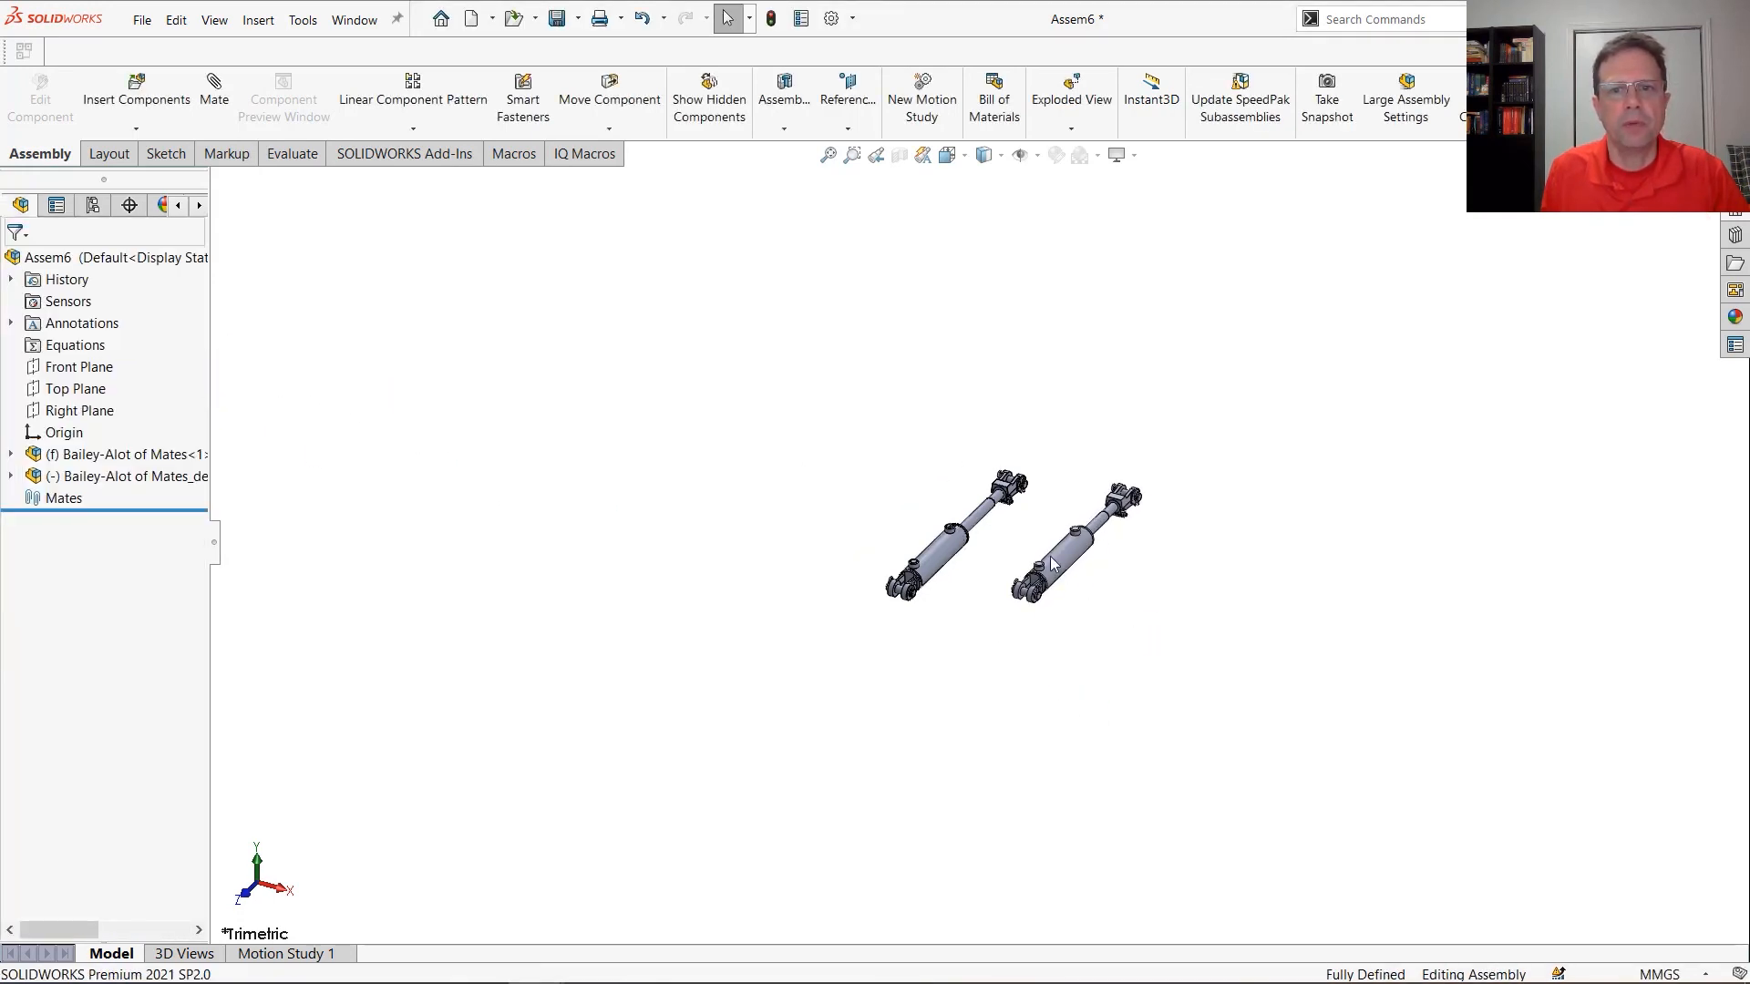
Run Assembly Visualization on the two cylinders and group the component list by top-level subassembly
scroll(1029, 540, down, 3)
scroll(1061, 515, down, 1)
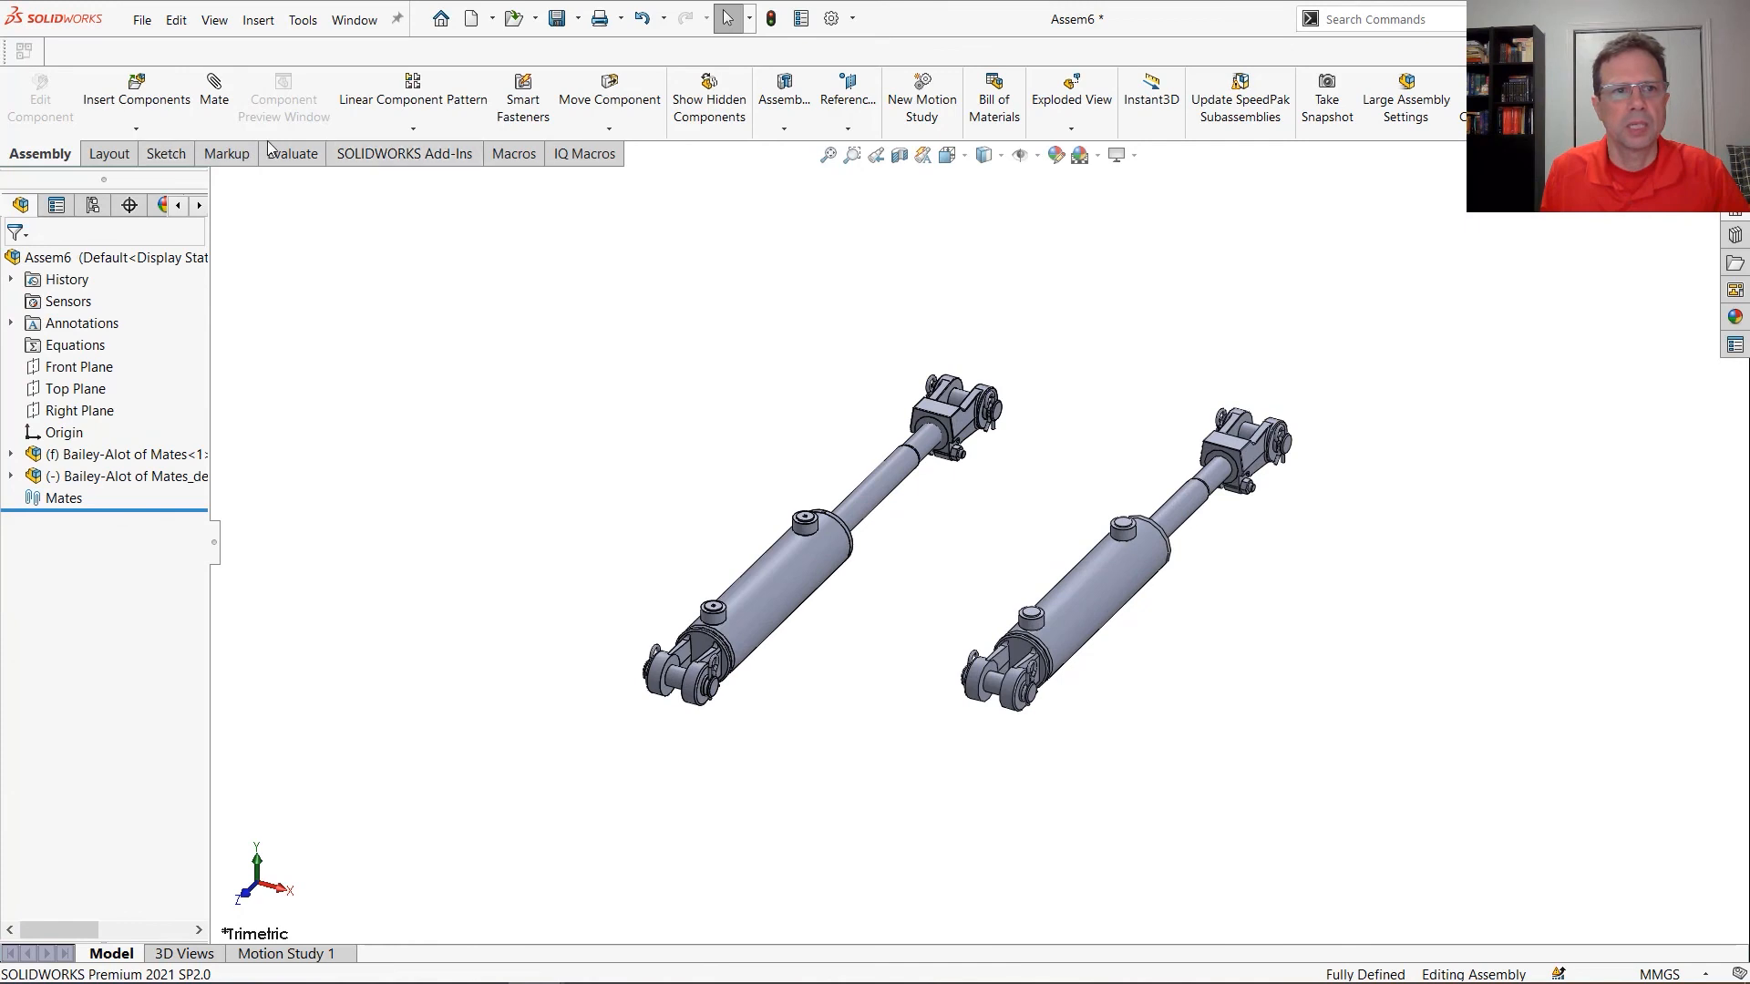
click(310, 153)
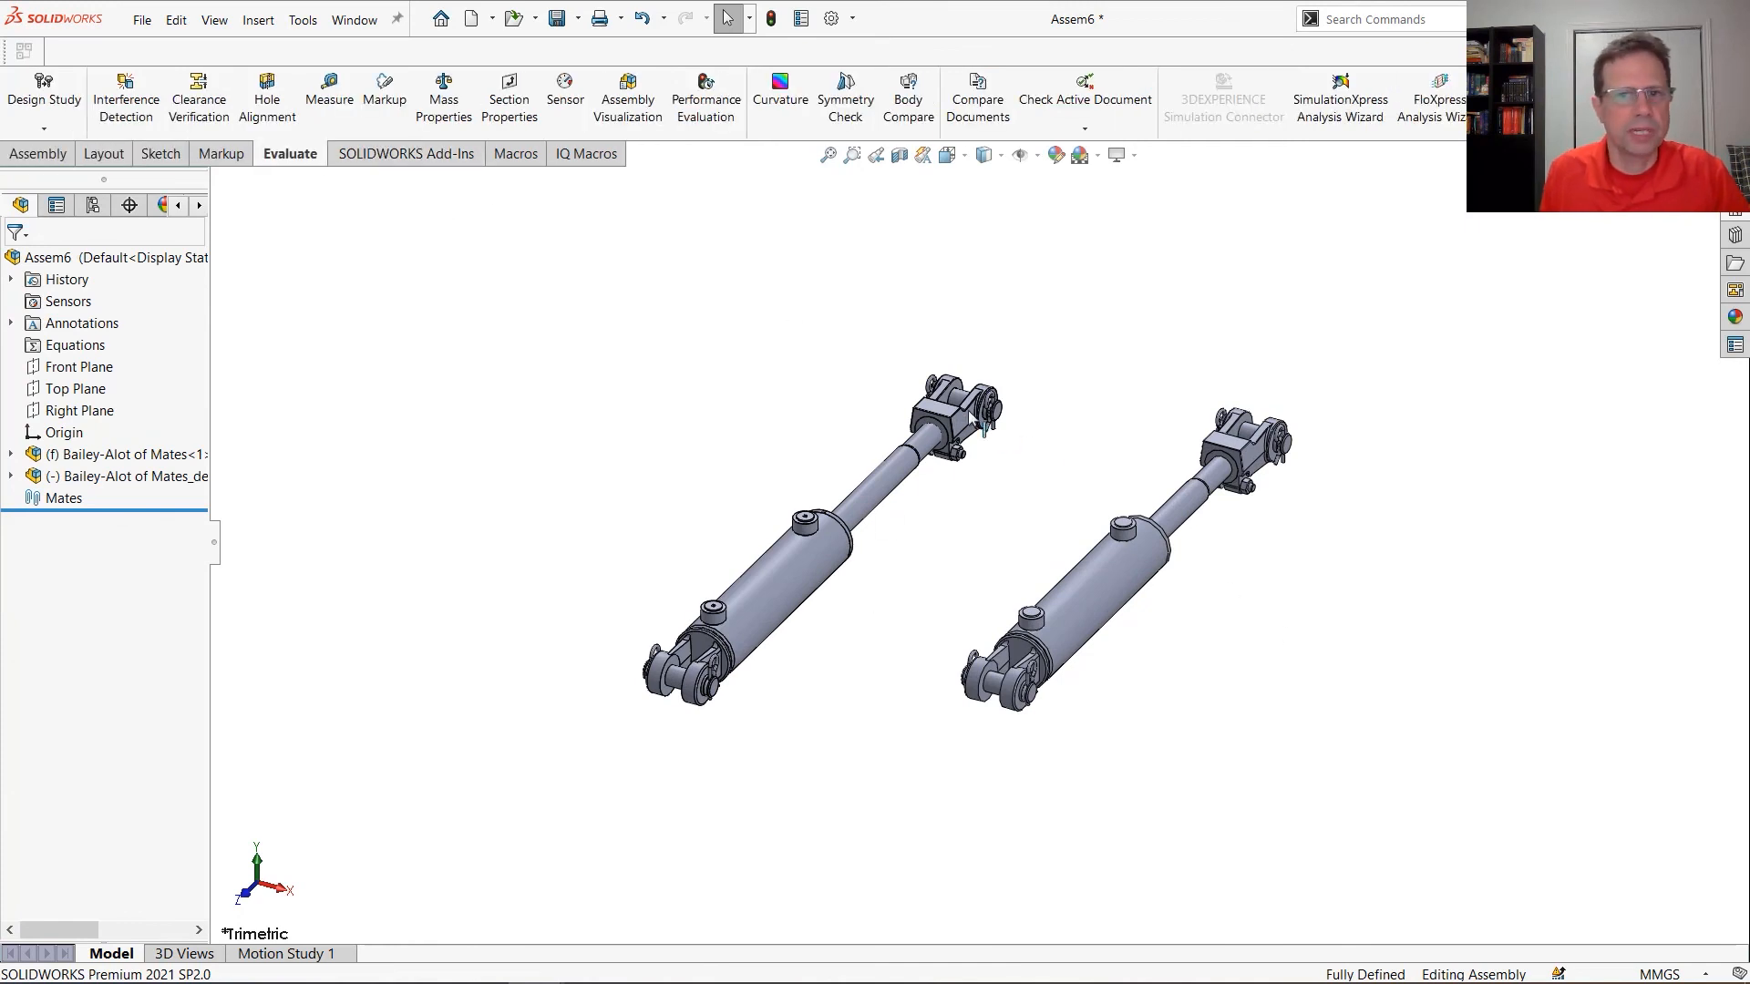
scroll(985, 429, down, 2)
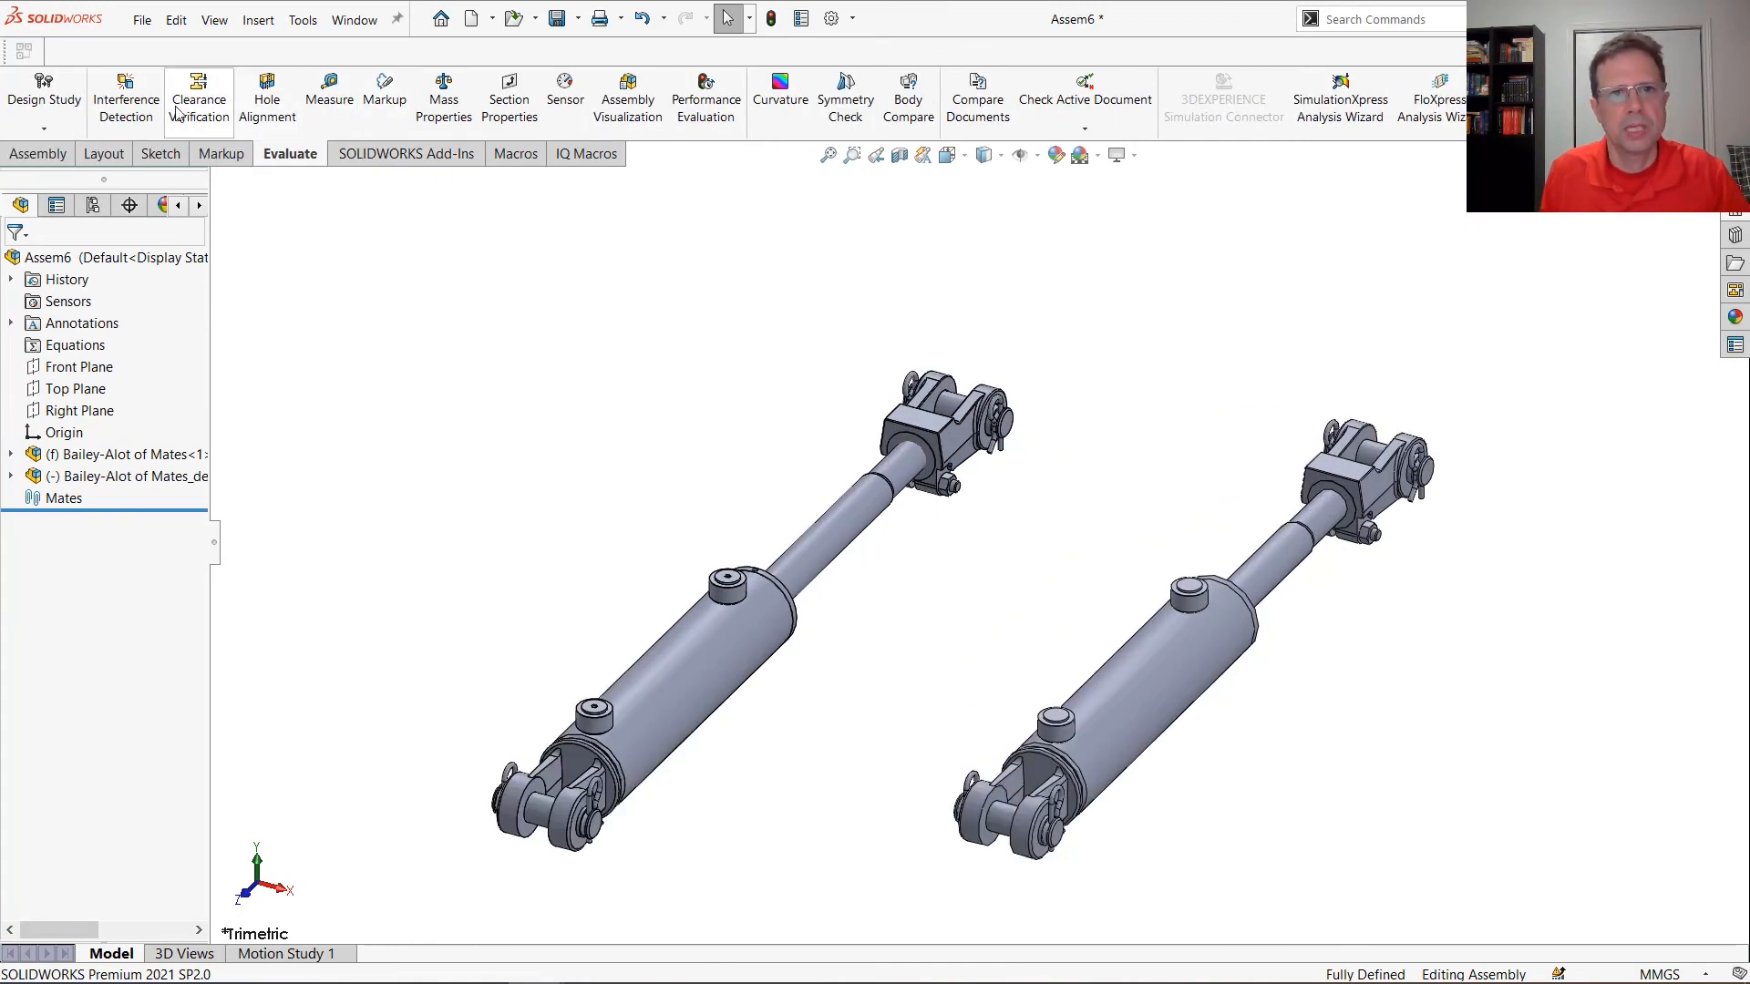
click(638, 105)
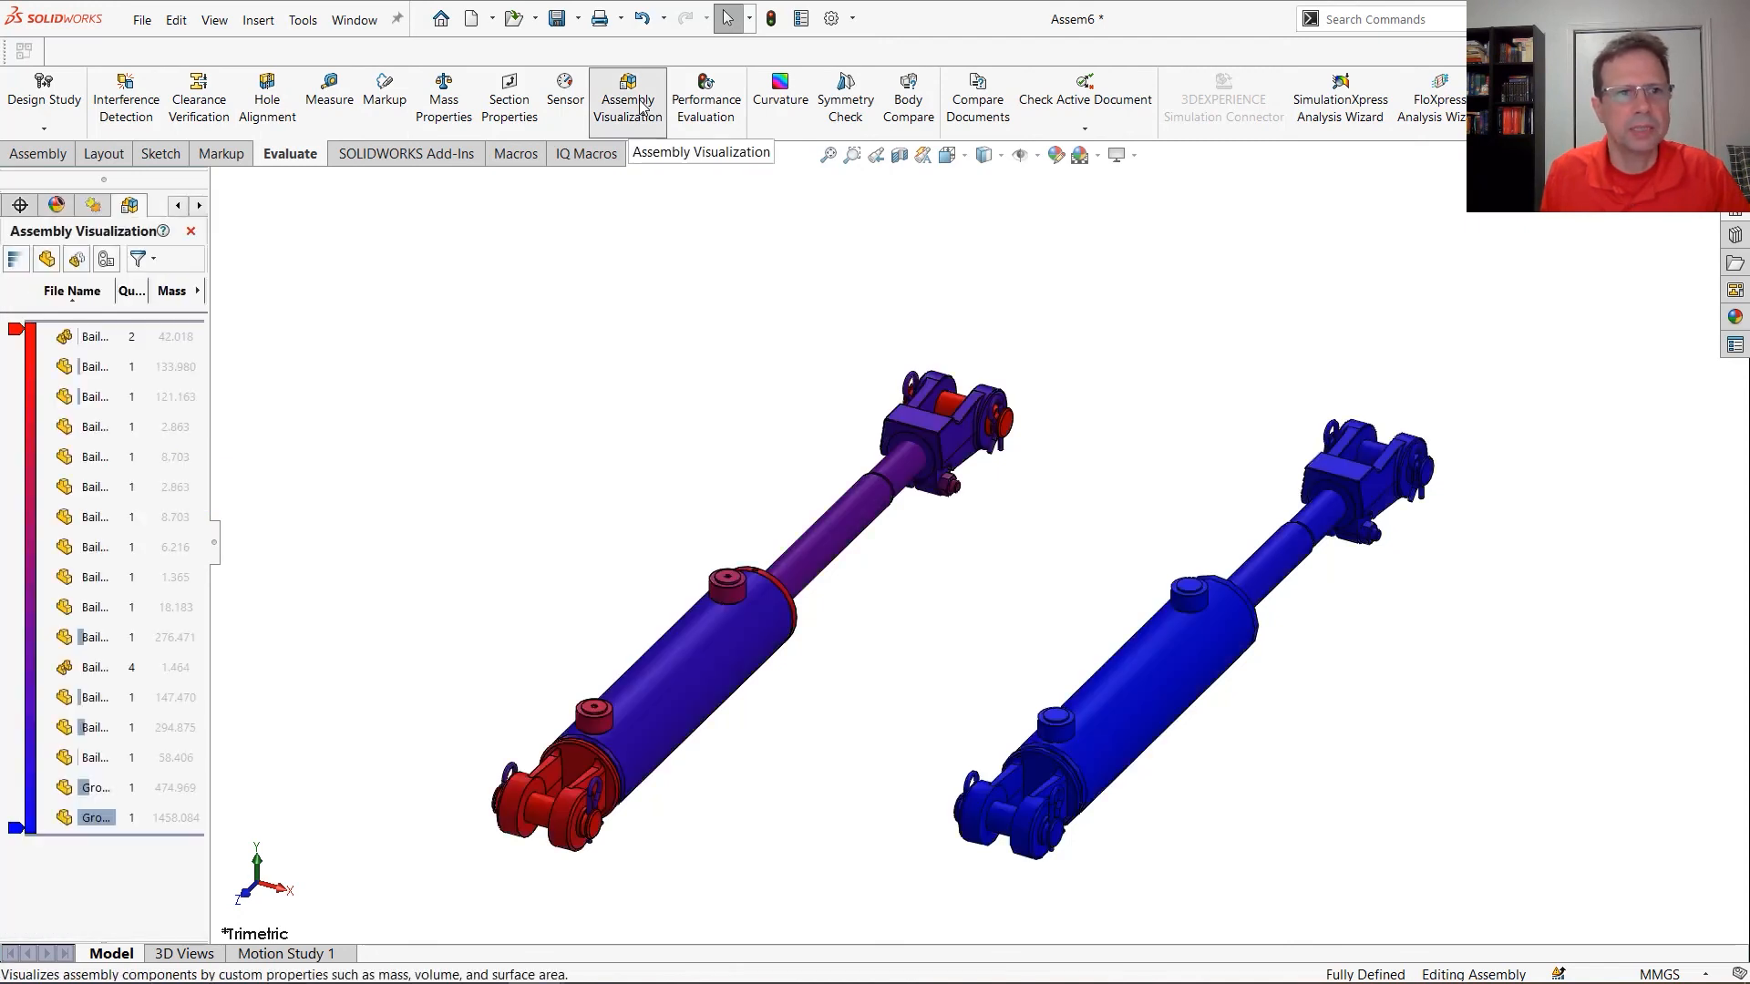
click(48, 260)
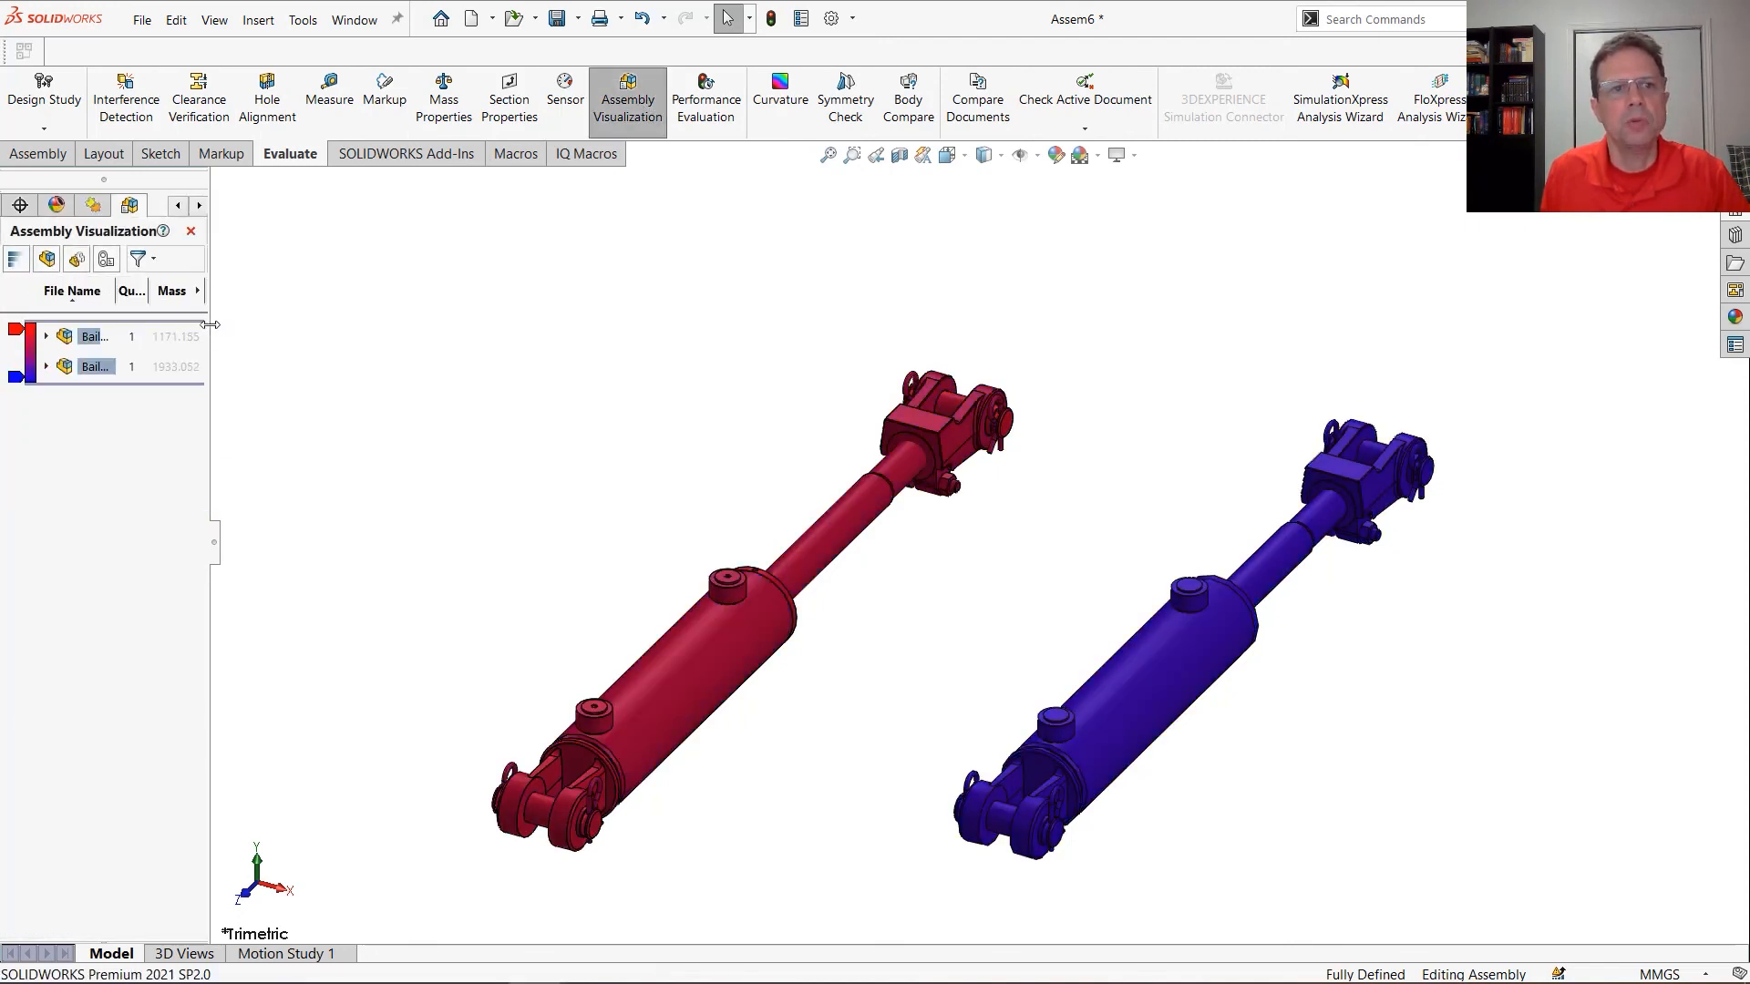
Replace the mass values with Total Graphics Triangles, compare the two cylinders, and close Assembly Visualization
drag(210, 324, 399, 324)
click(386, 290)
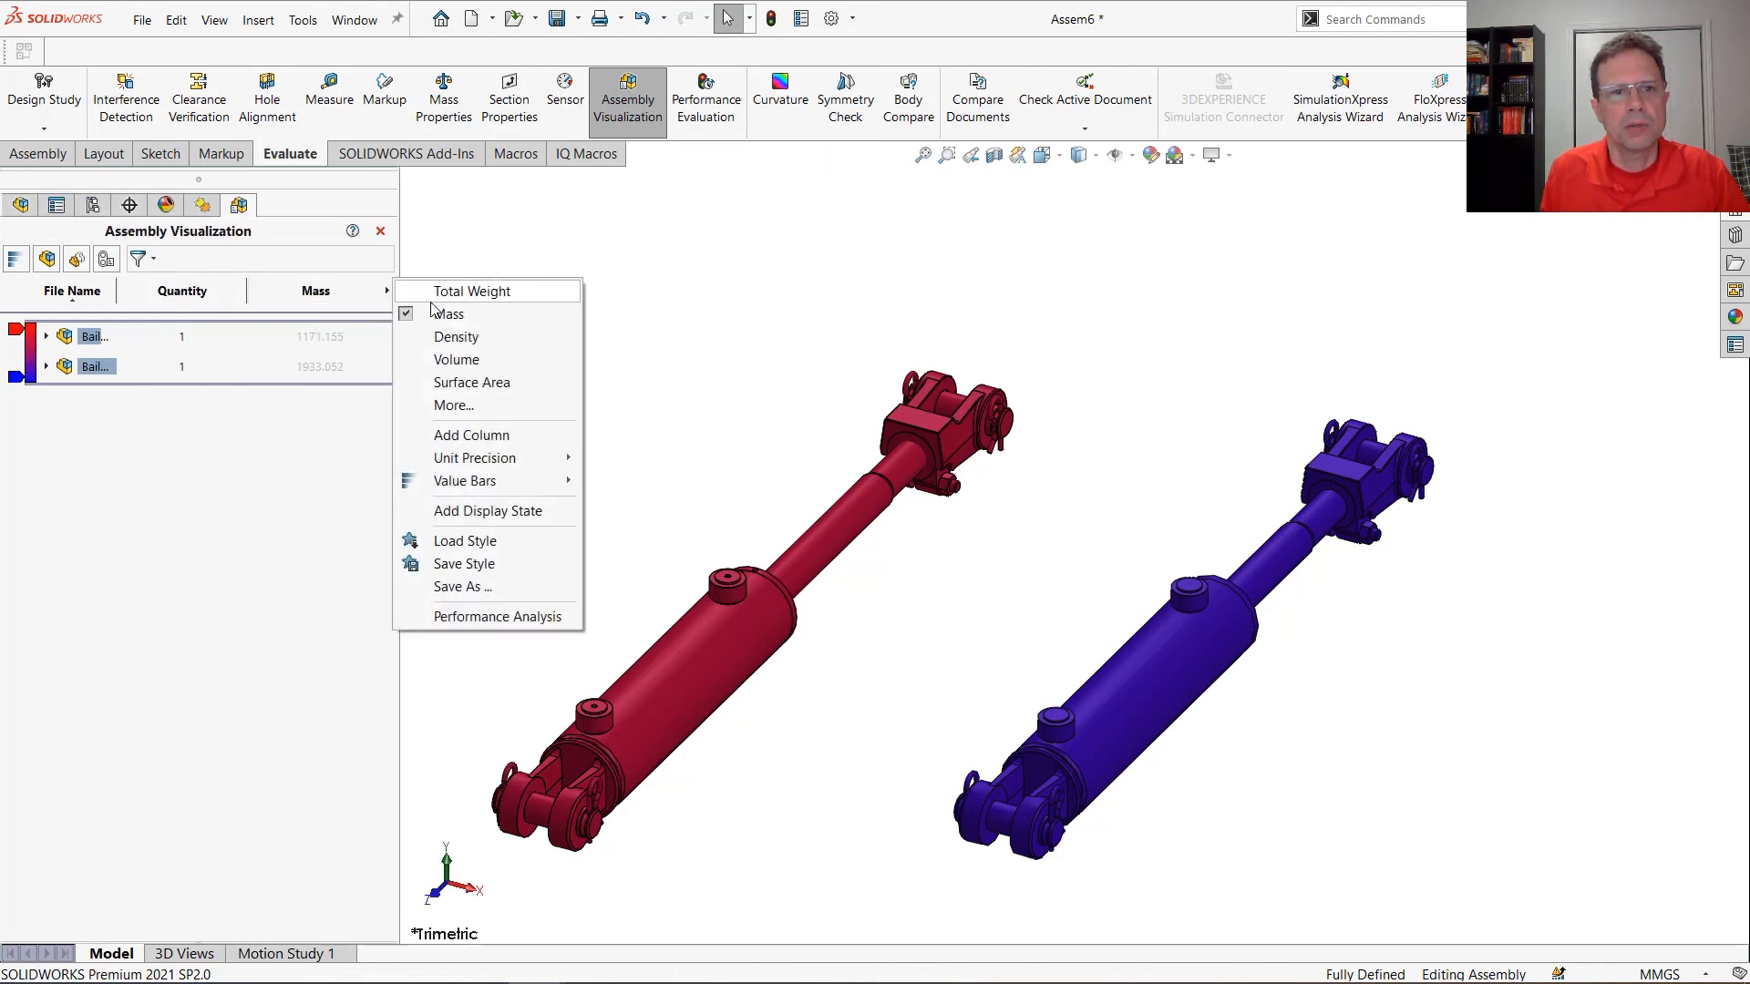
click(455, 405)
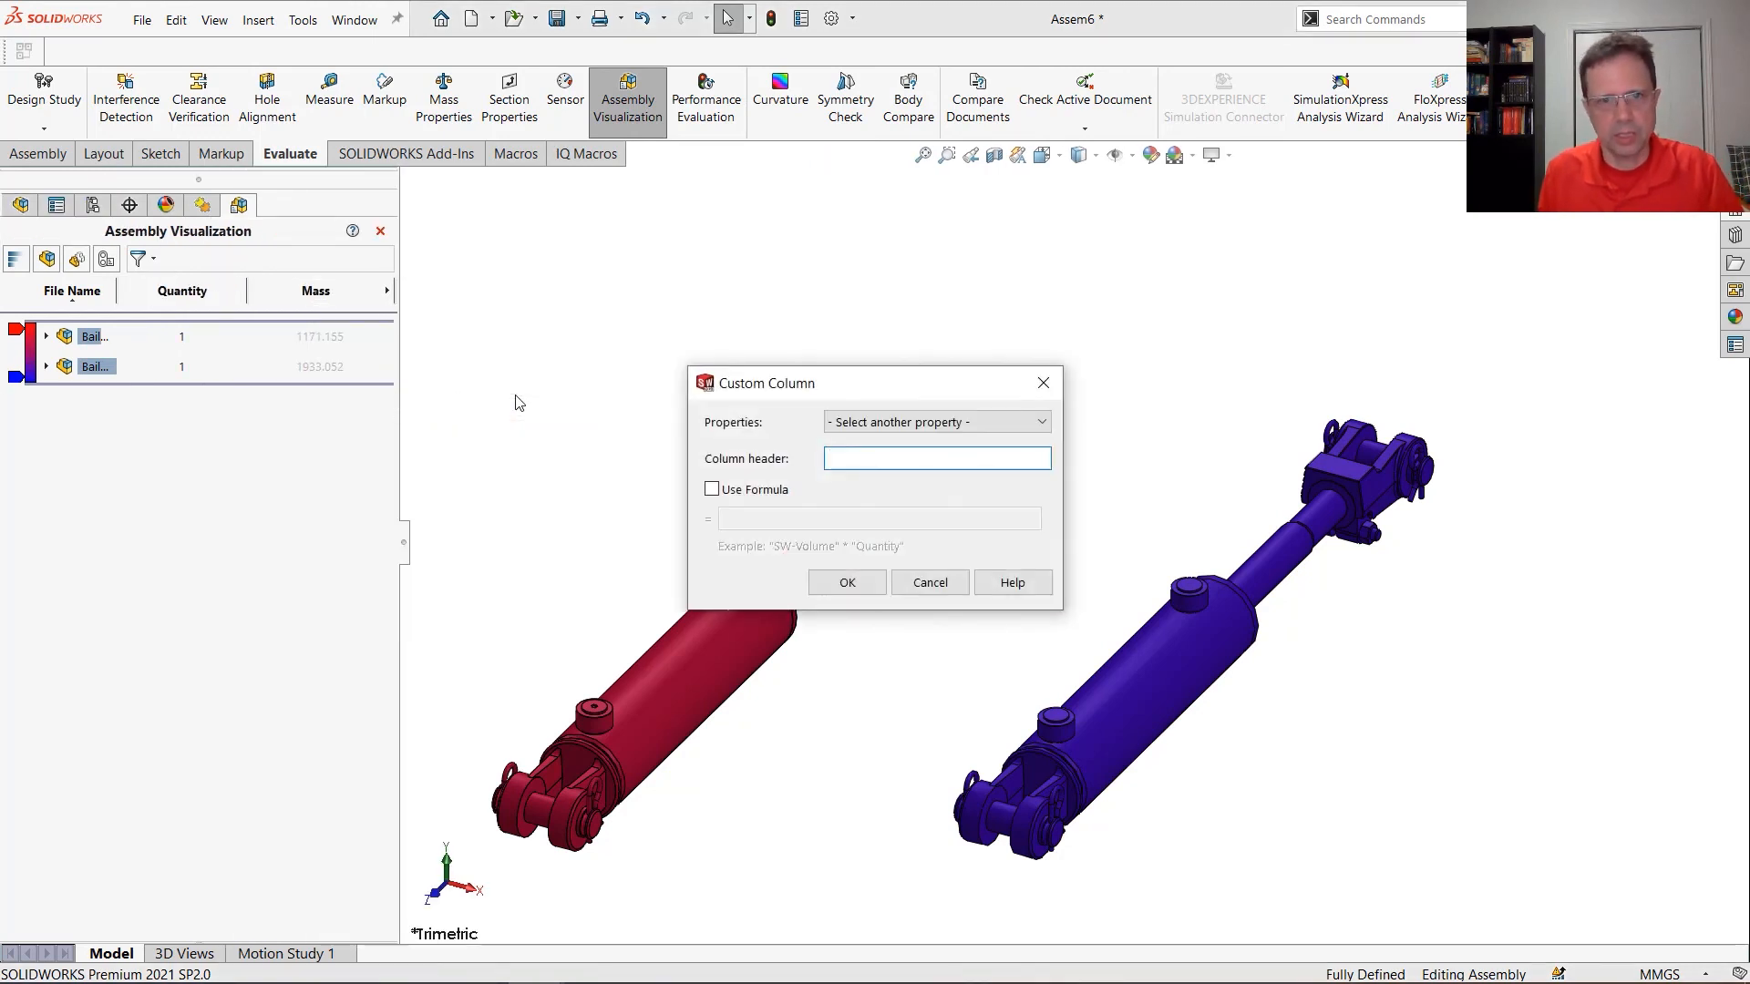
click(886, 420)
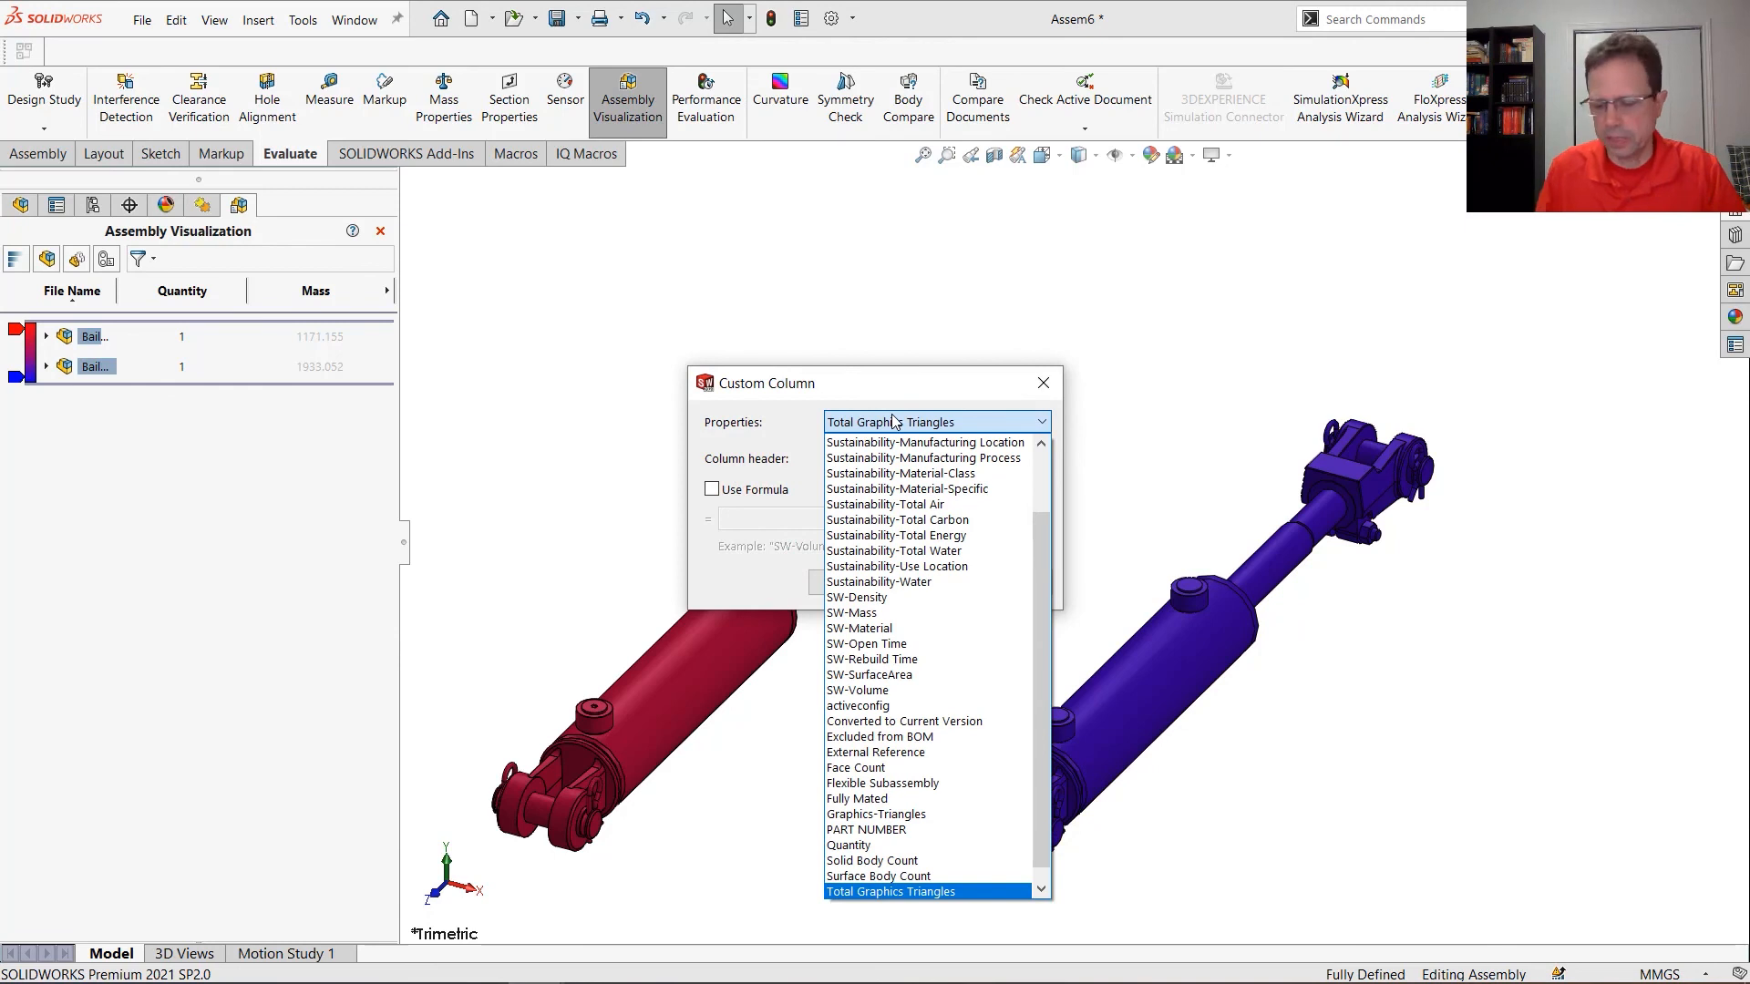
click(893, 421)
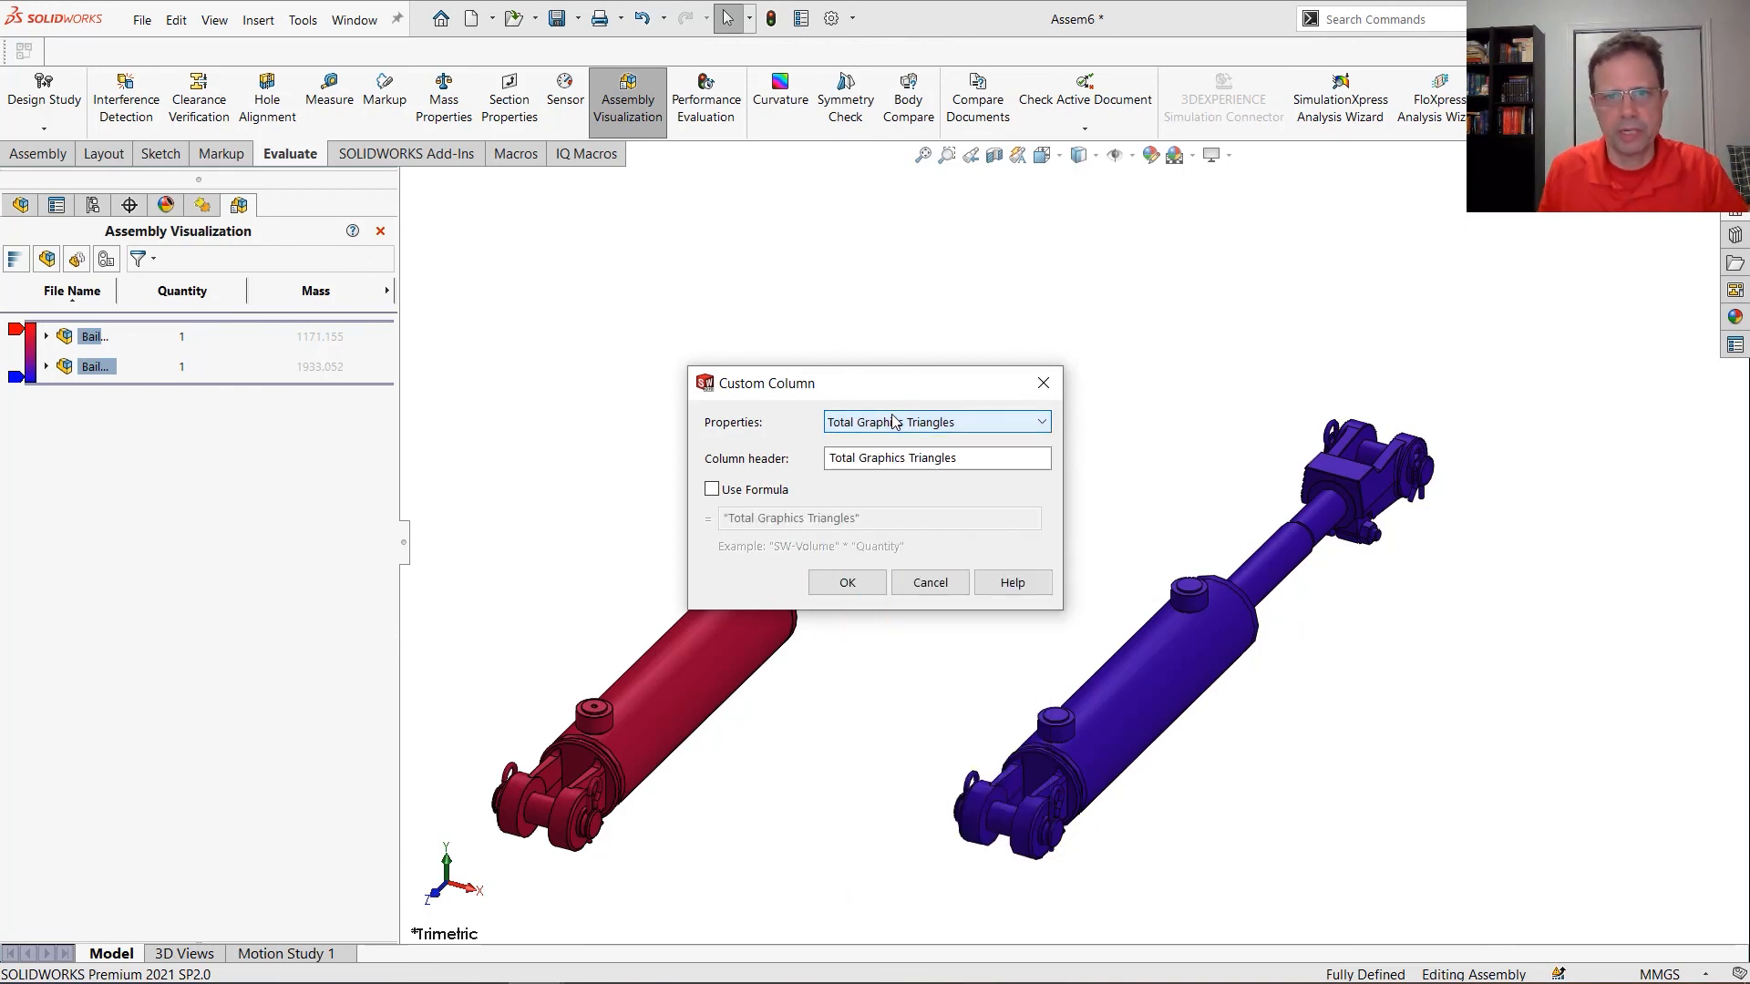
click(866, 584)
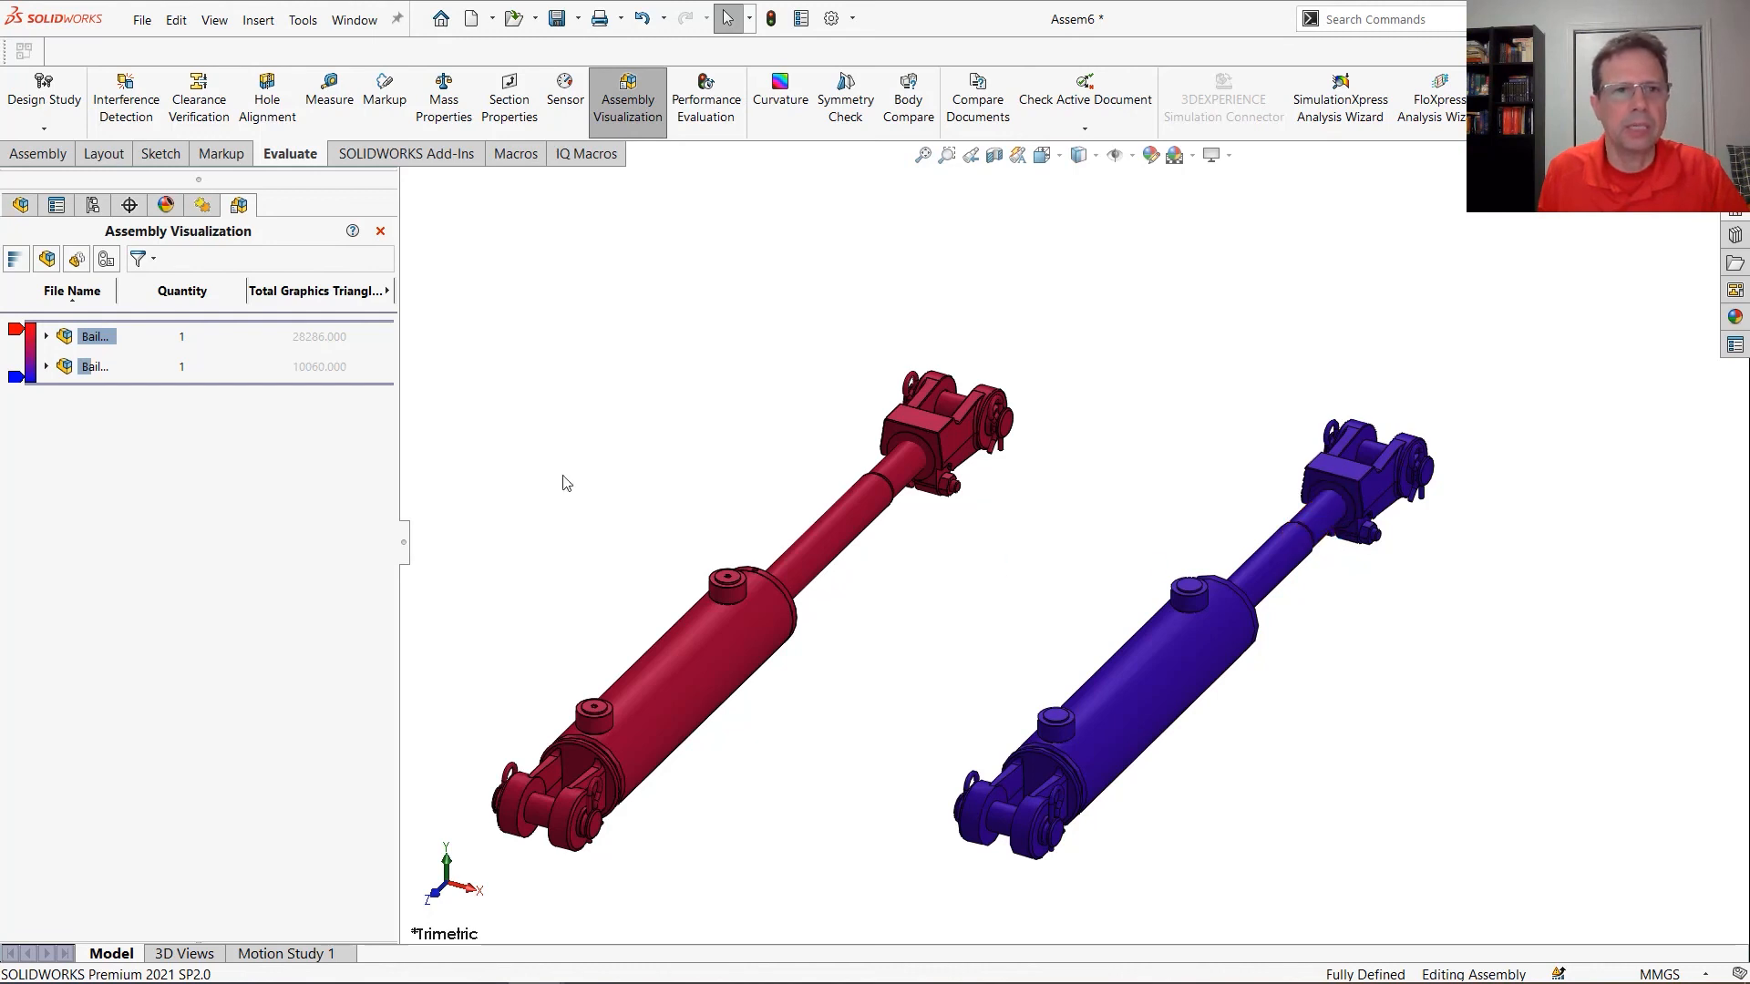
click(380, 230)
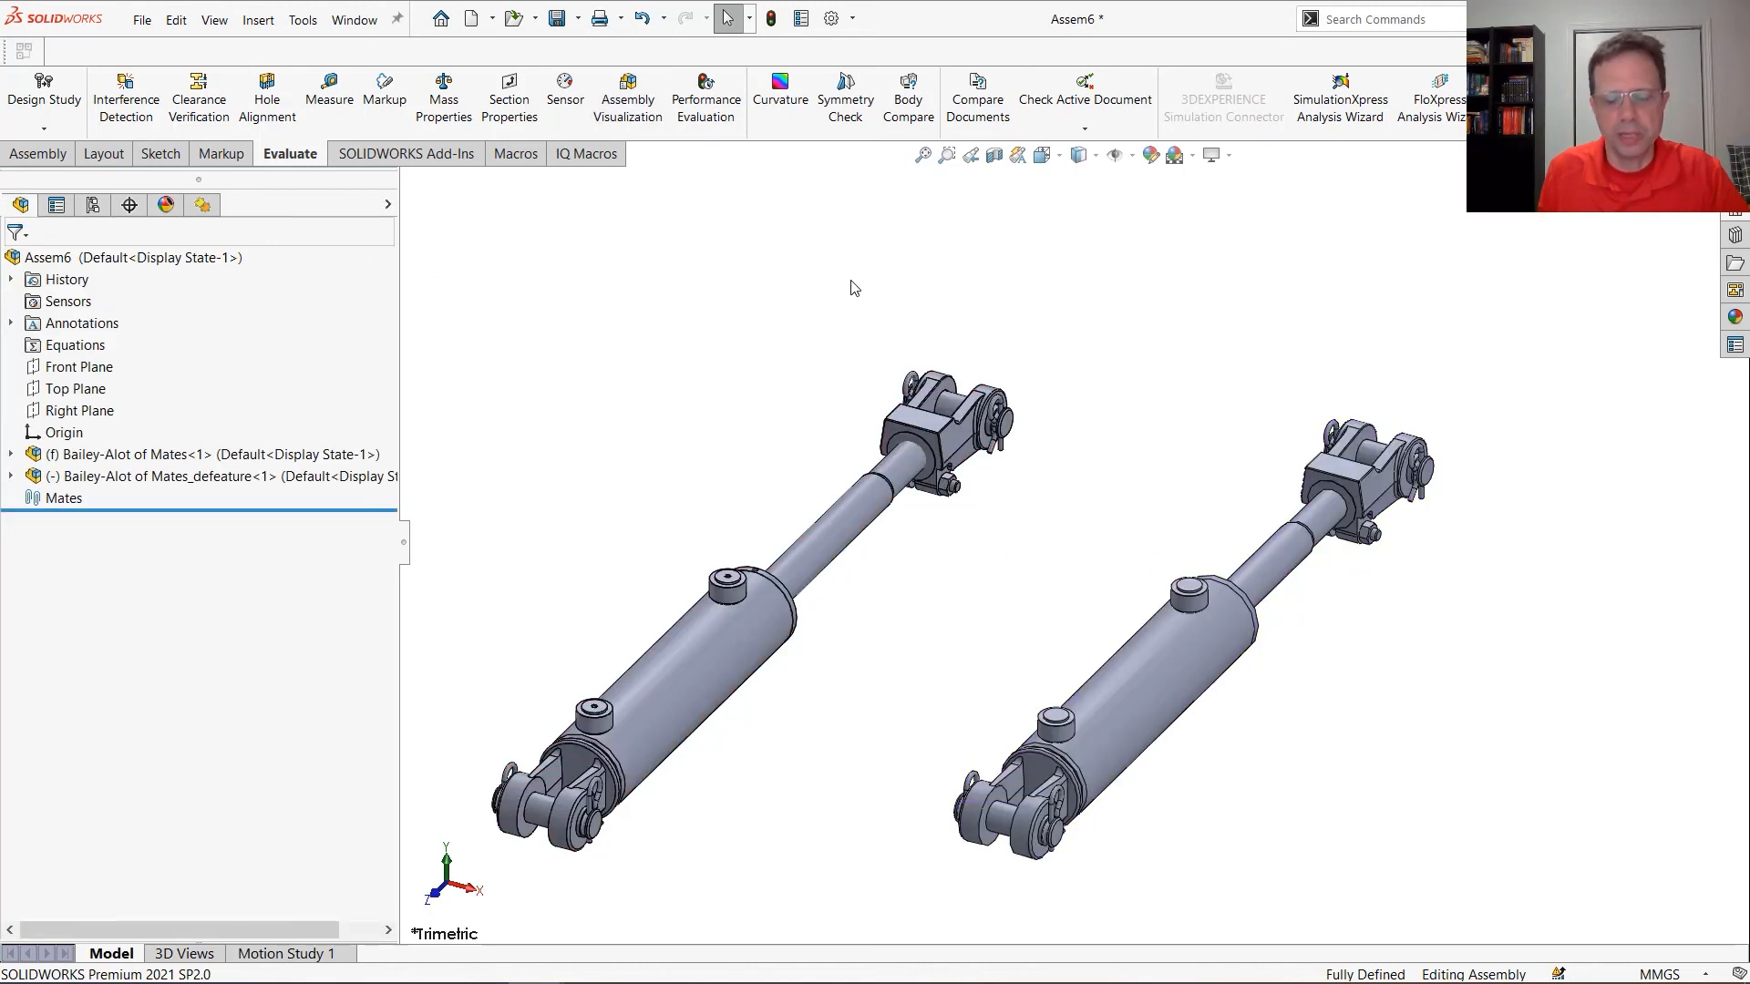
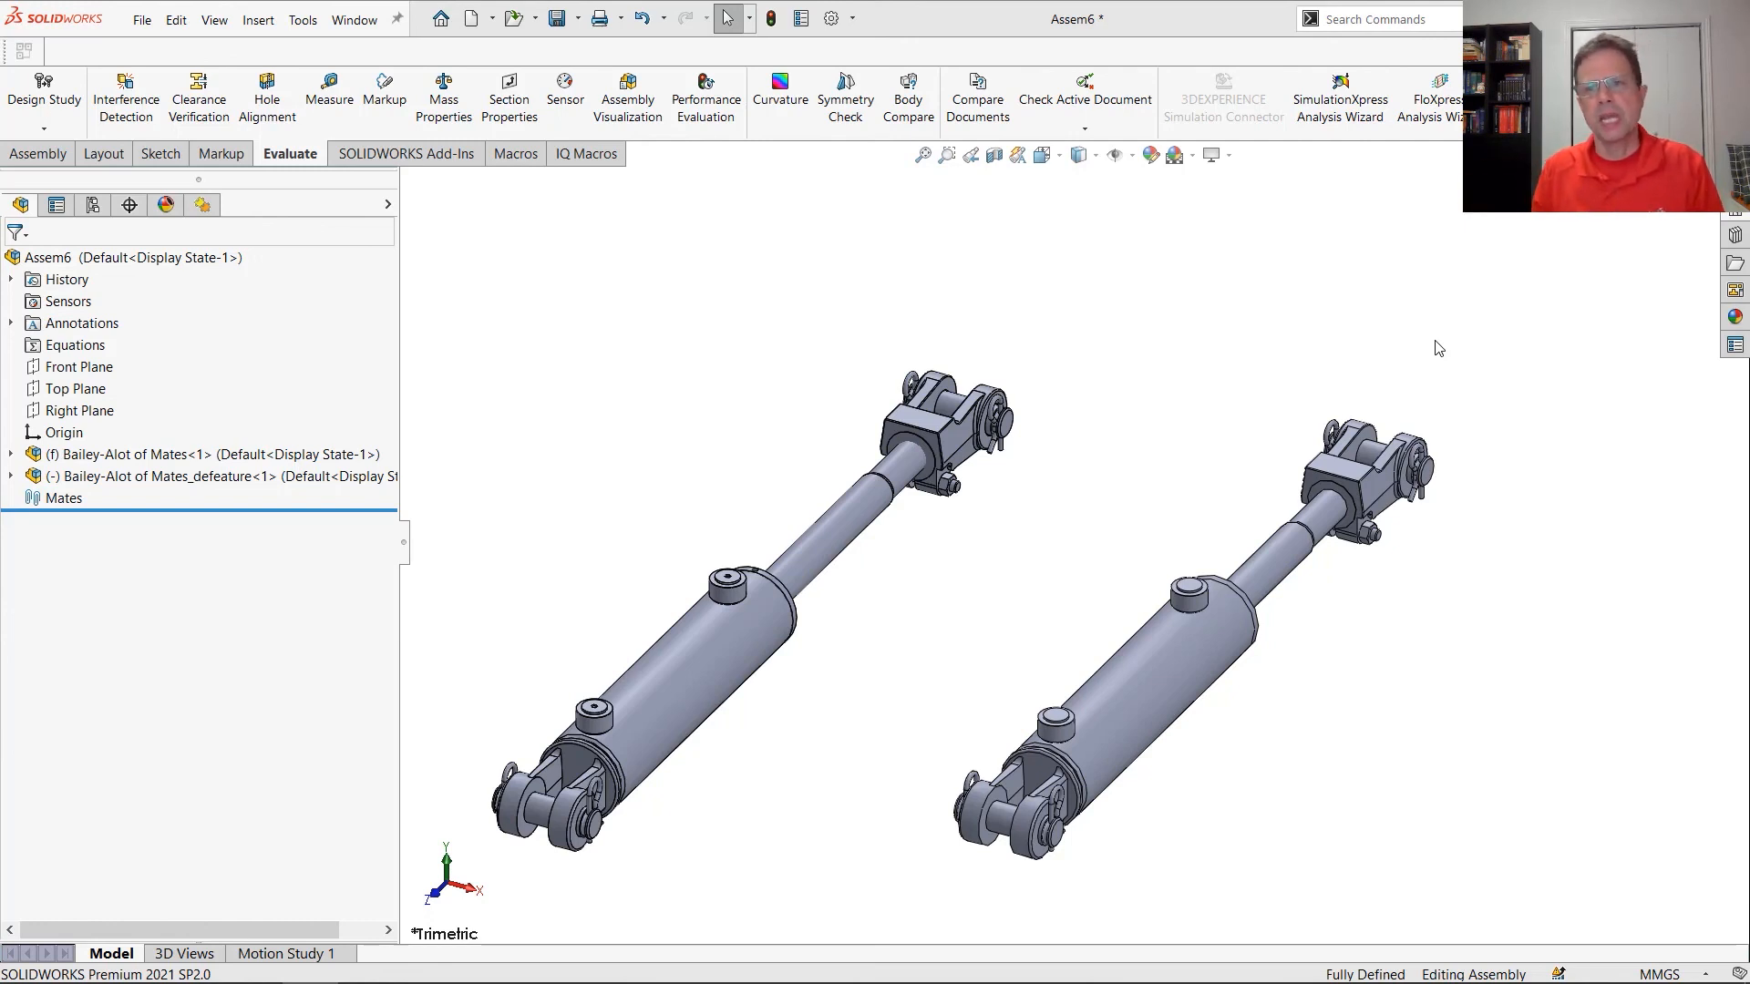
Switch to the Session 3 YouTube video in the browser, jump to the Flexible Subassemblies chapter at 2:03:32, and pause playback
key(alt+Tab)
key(alt+Tab)
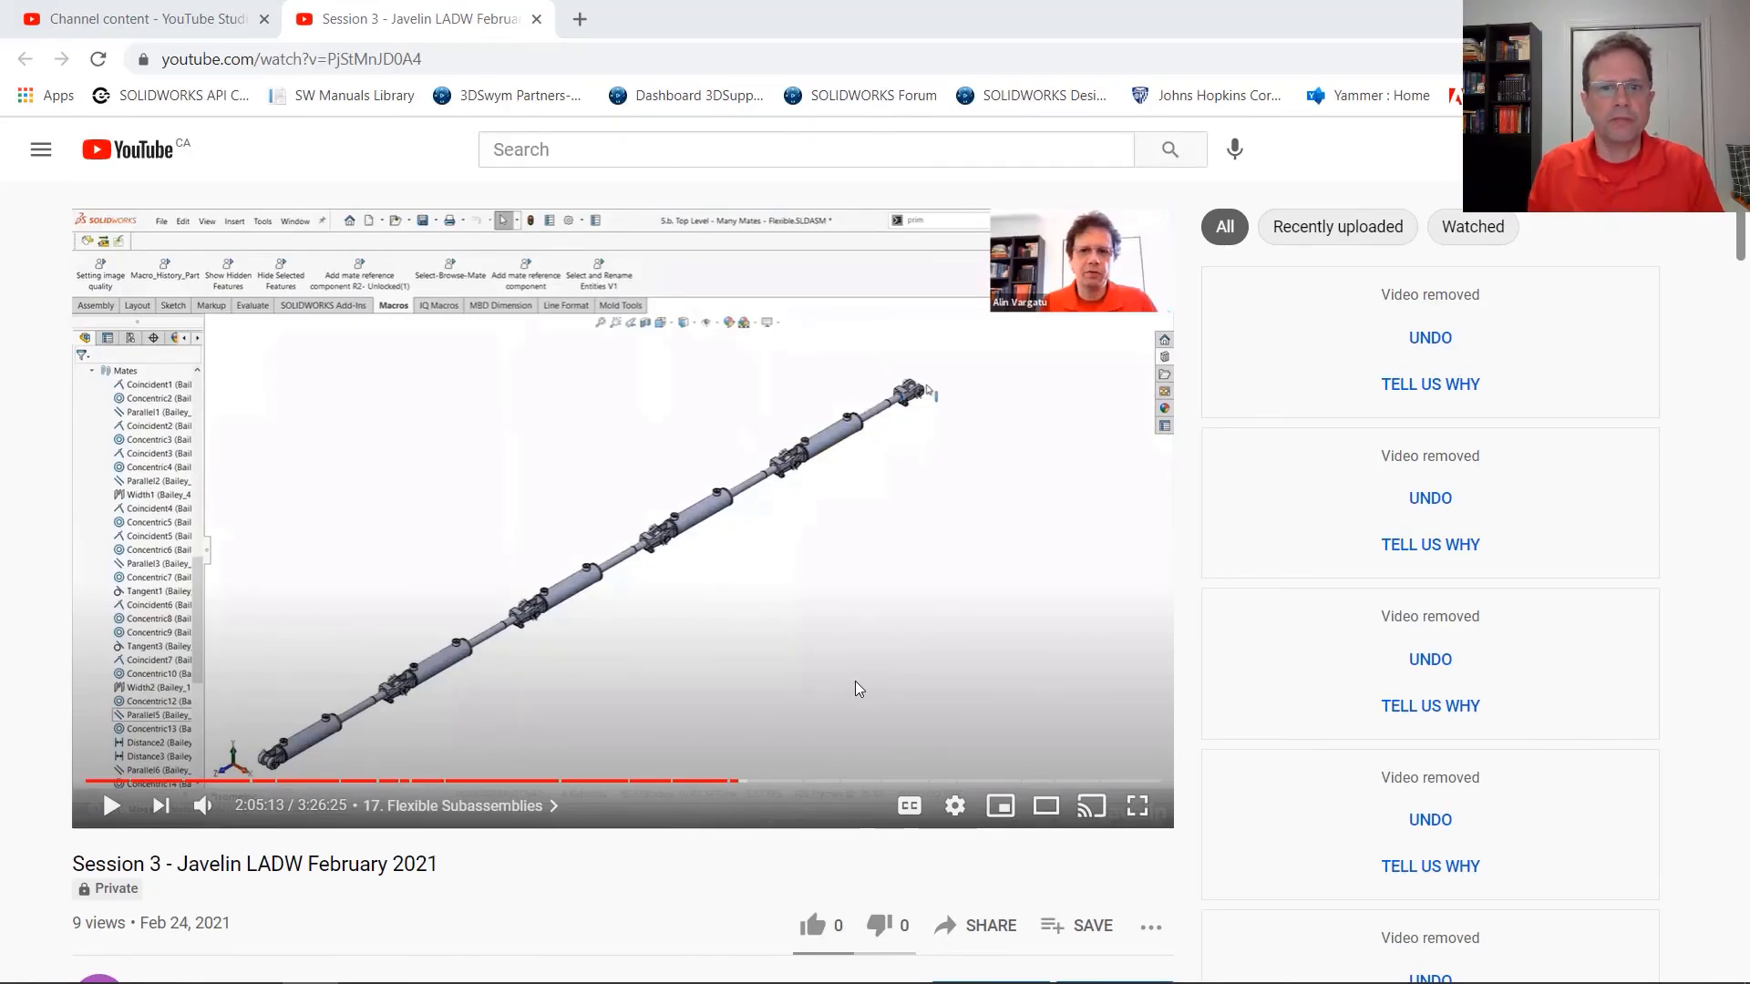
scroll(855, 680, down, 2)
scroll(855, 681, down, 5)
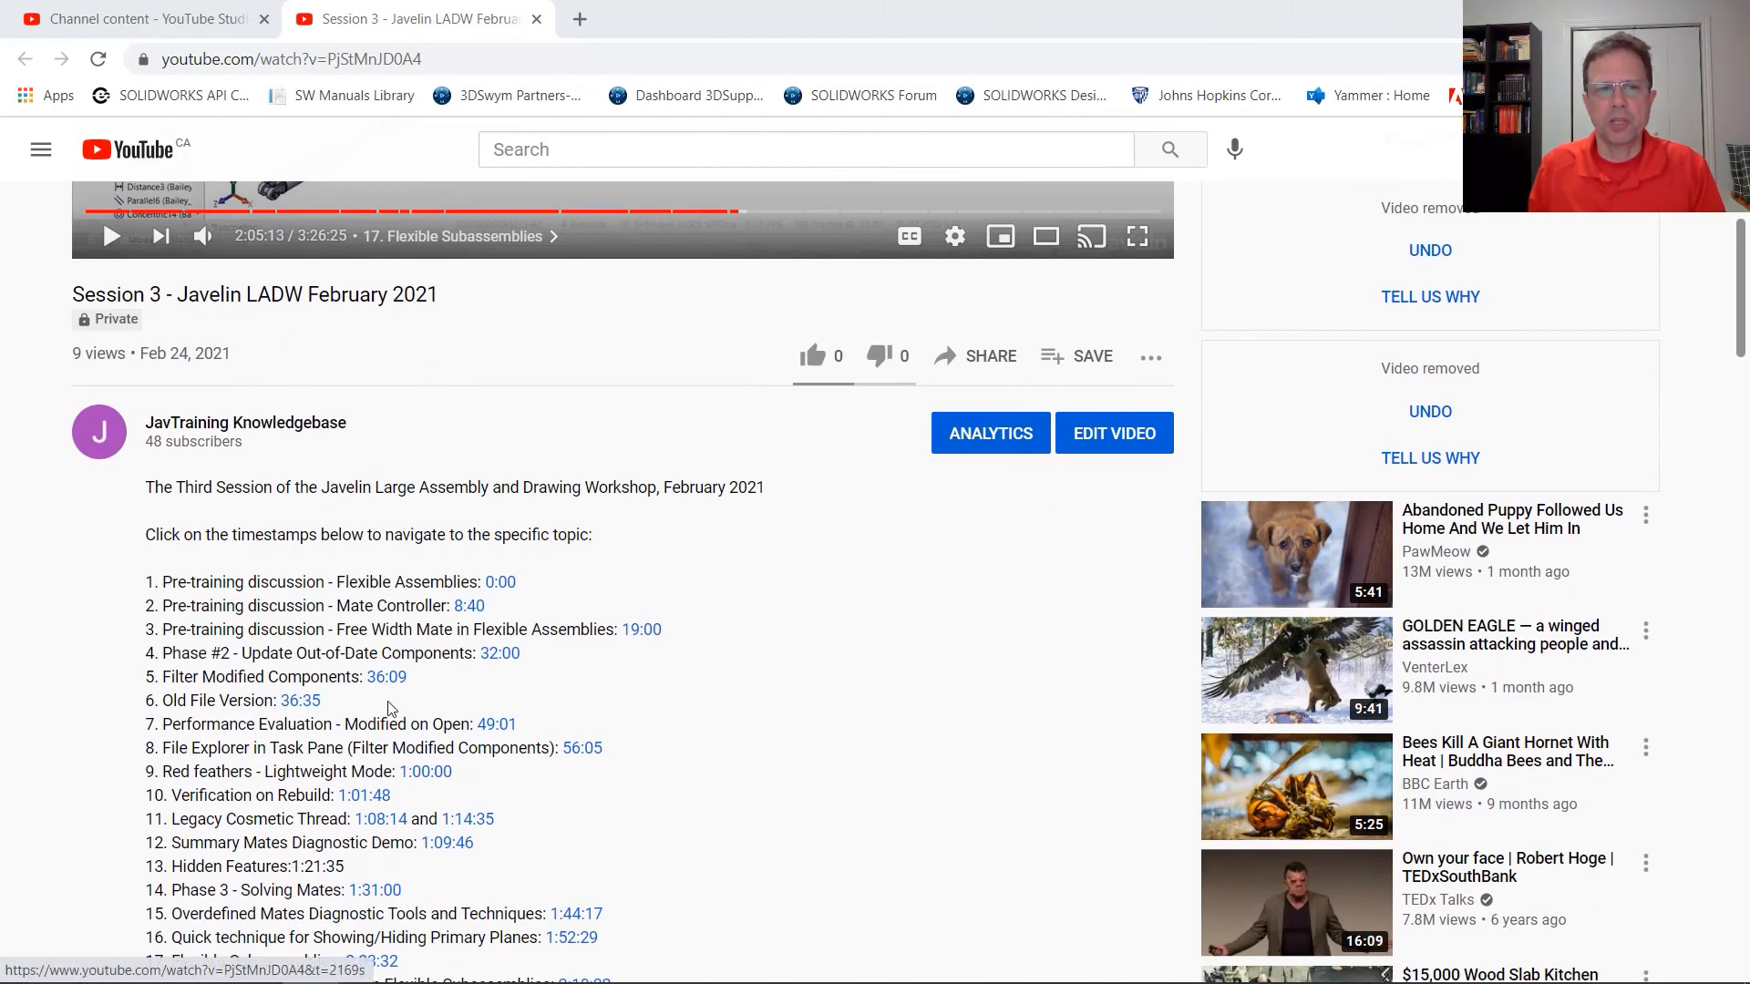
scroll(362, 699, down, 4)
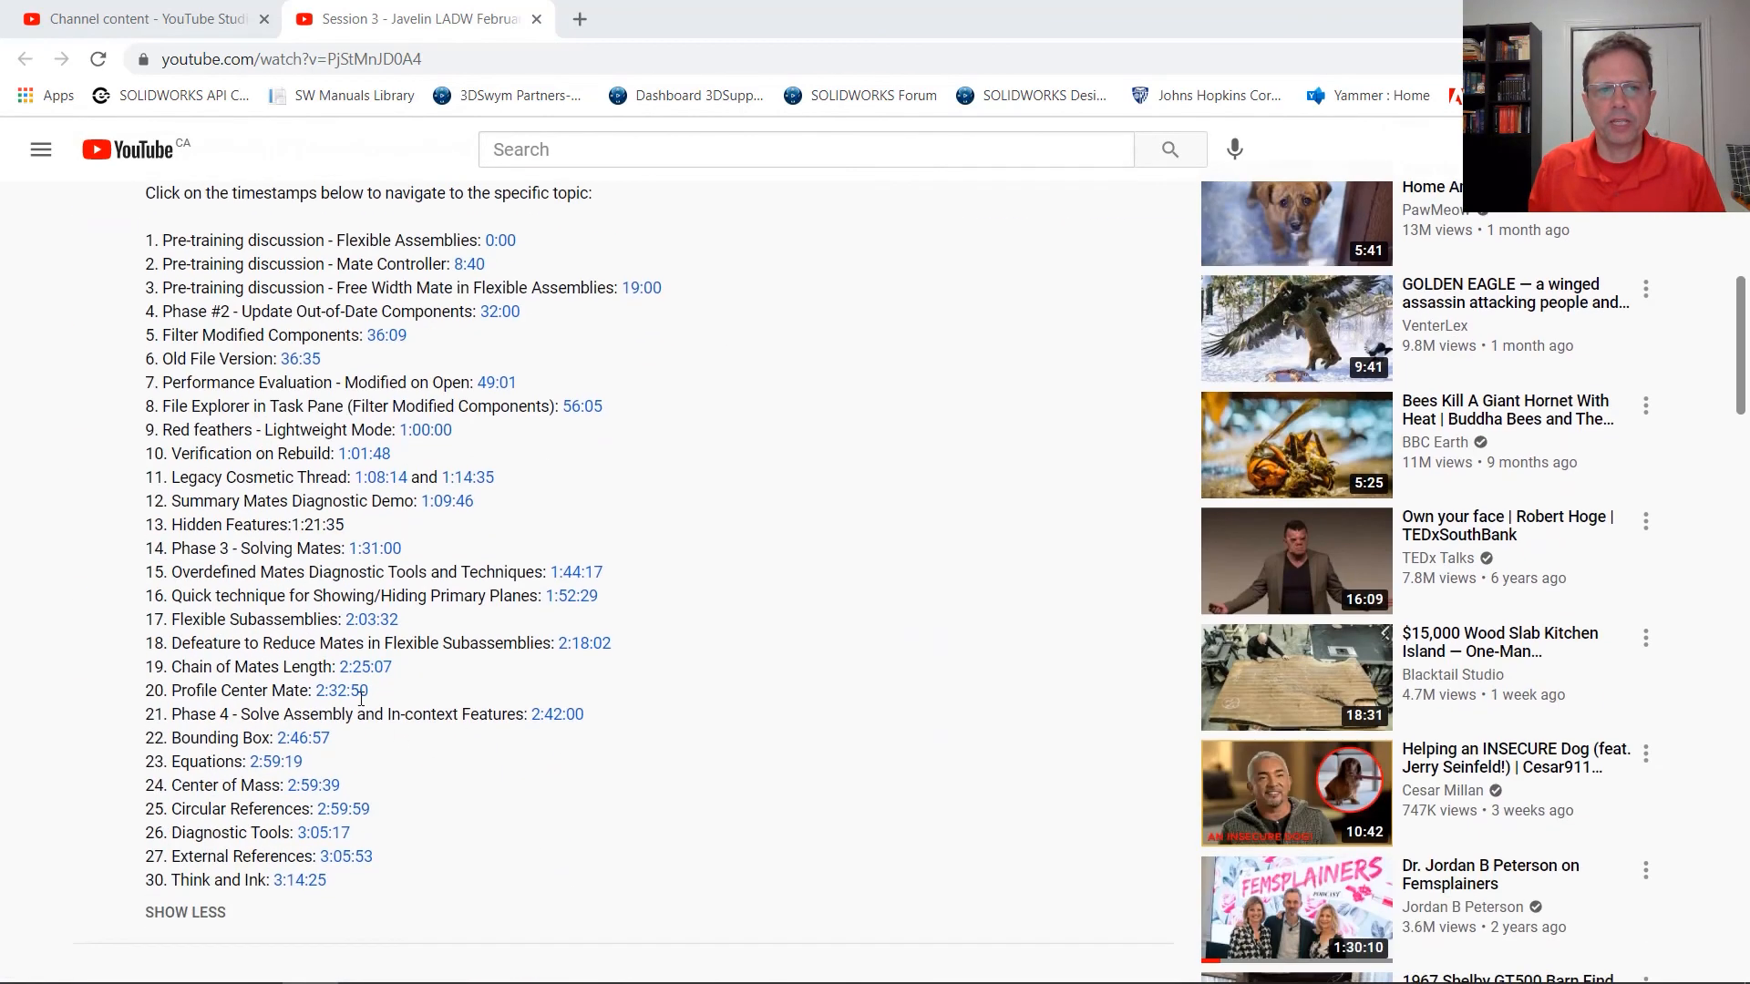
click(373, 622)
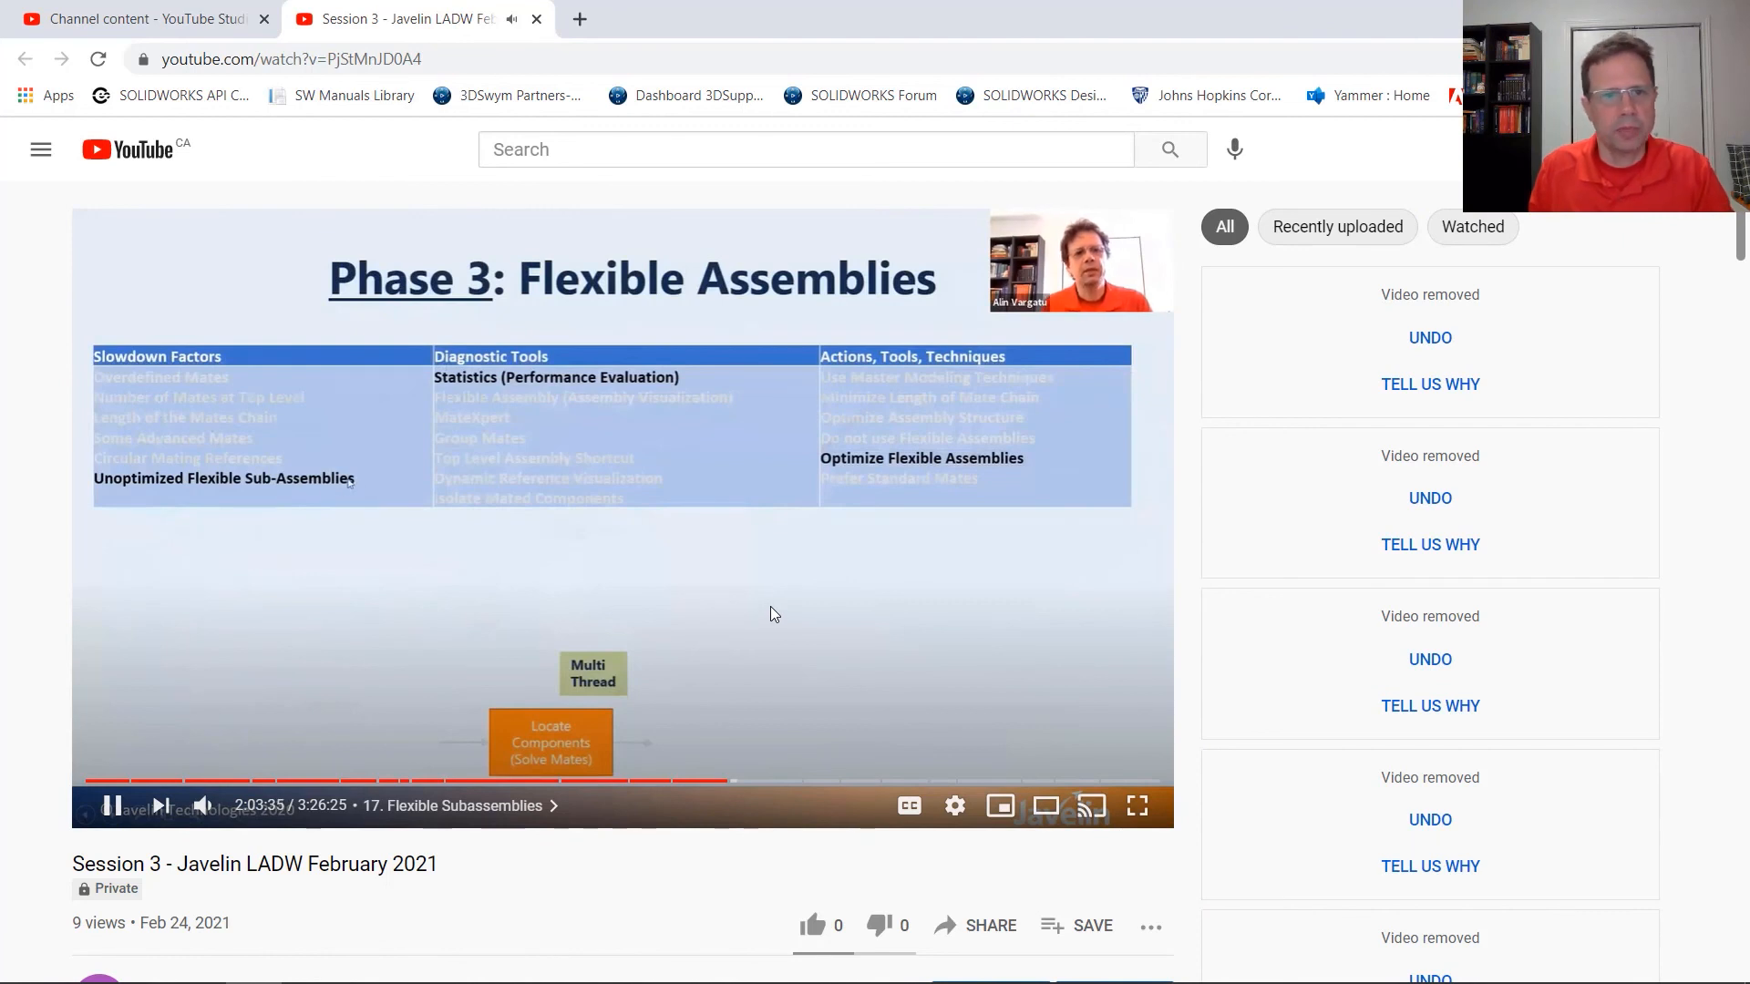
click(113, 805)
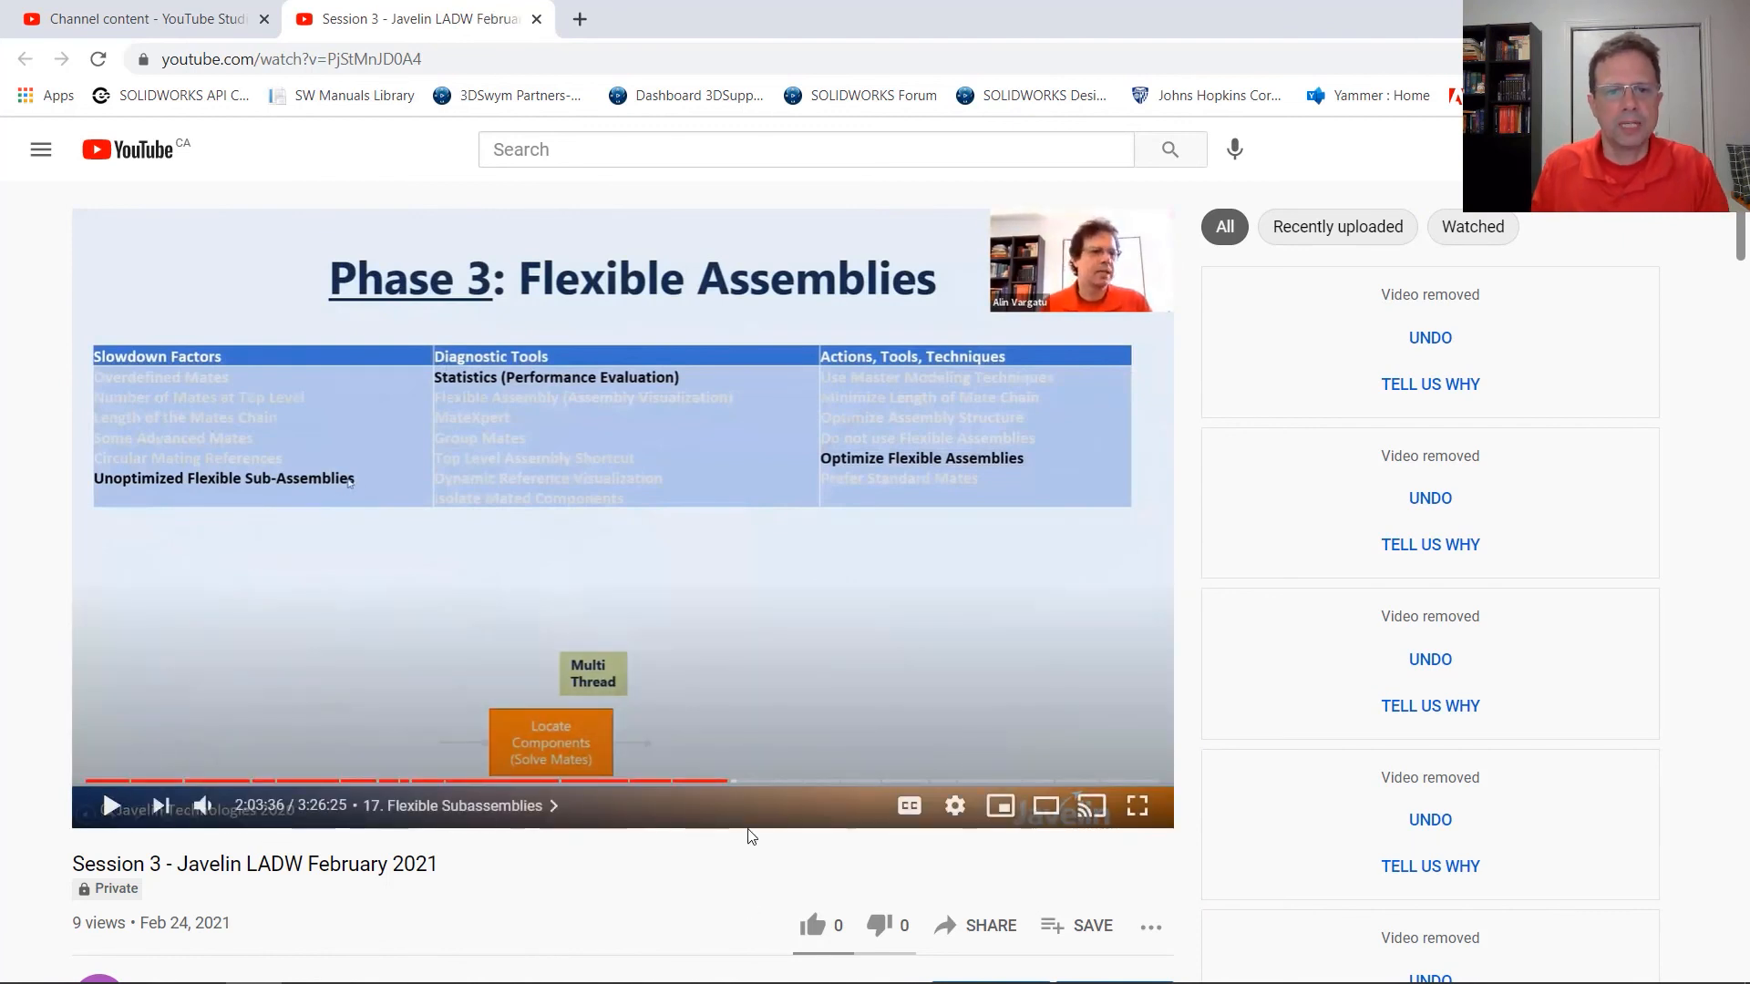